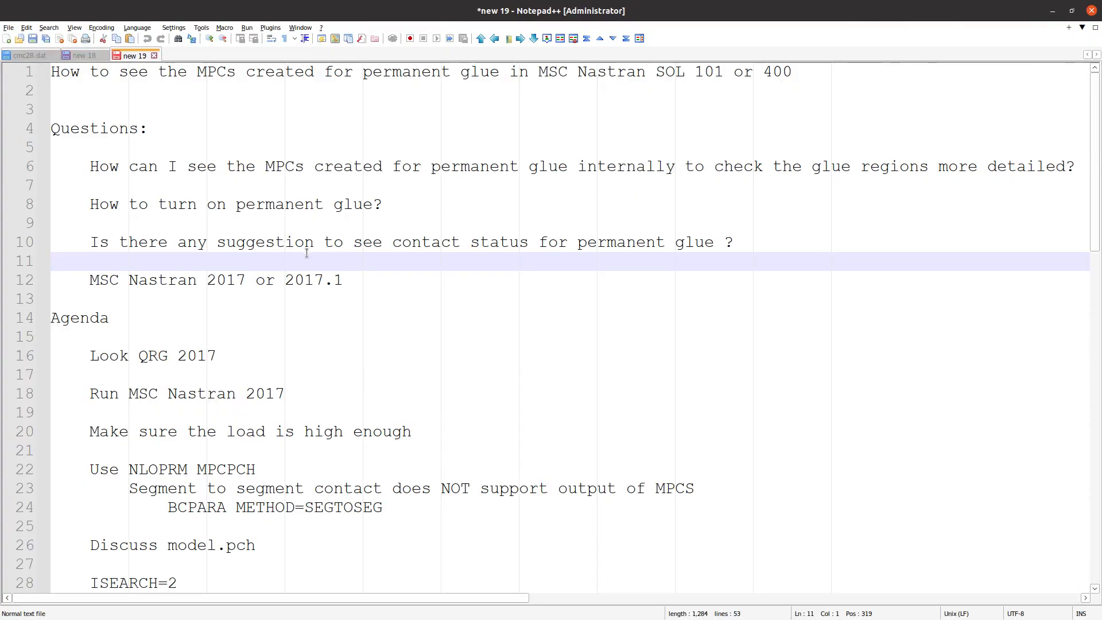
# Review the questions on permanent glue MPCs and contact status in the notes, highlighting each line through "MSC Nastran 2017 or 2017.1"
pyautogui.click(359, 280)
pyautogui.click(216, 170)
pyautogui.tripleClick(215, 170)
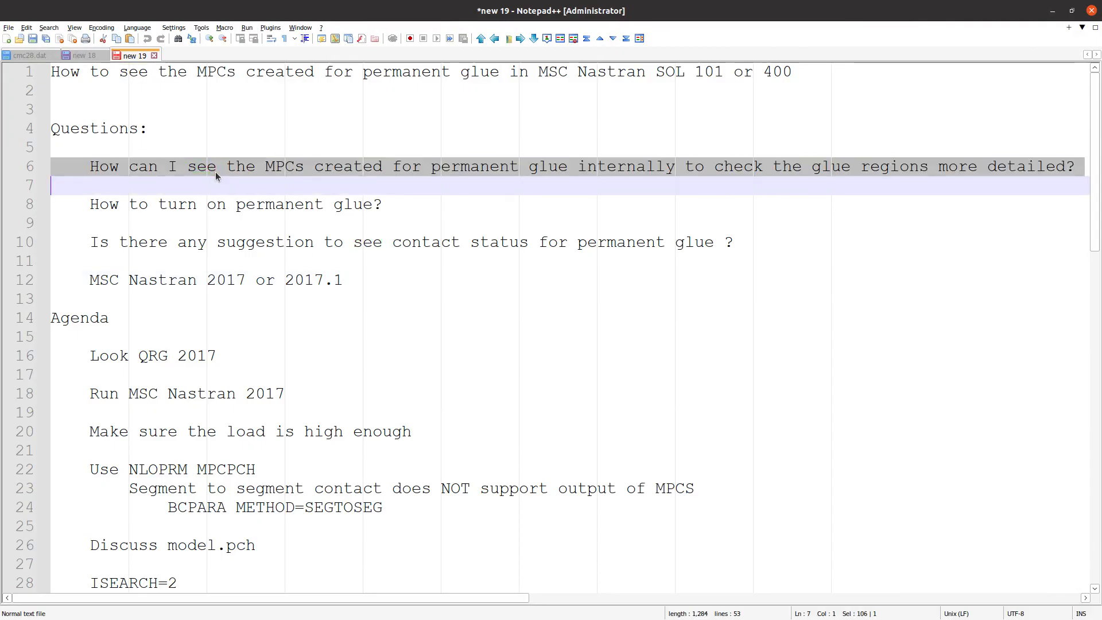
pyautogui.tripleClick(218, 207)
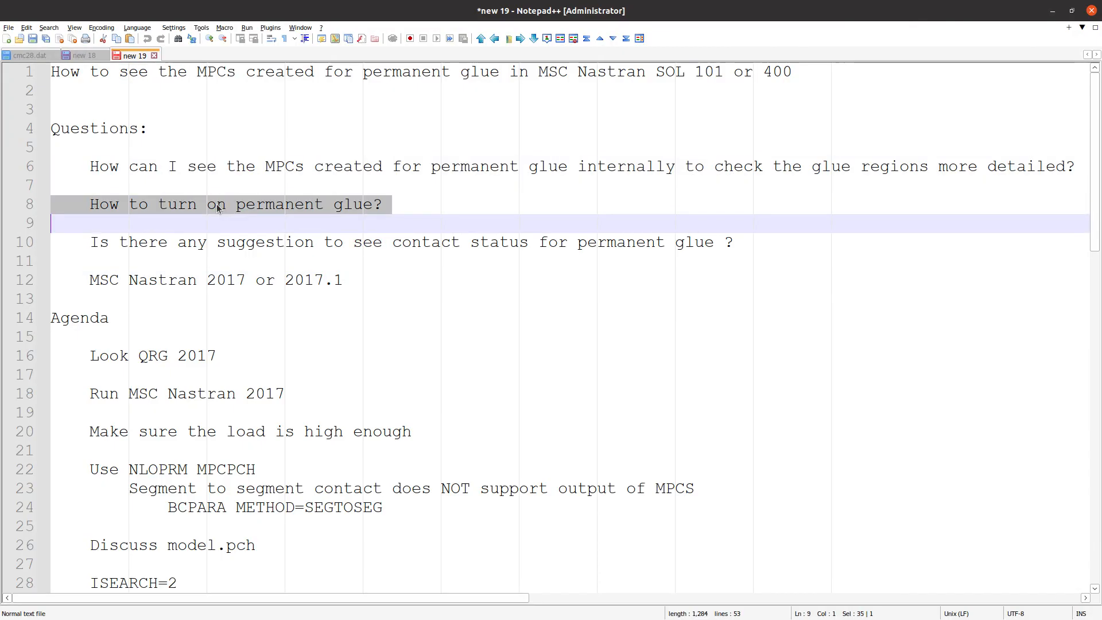
pyautogui.tripleClick(244, 251)
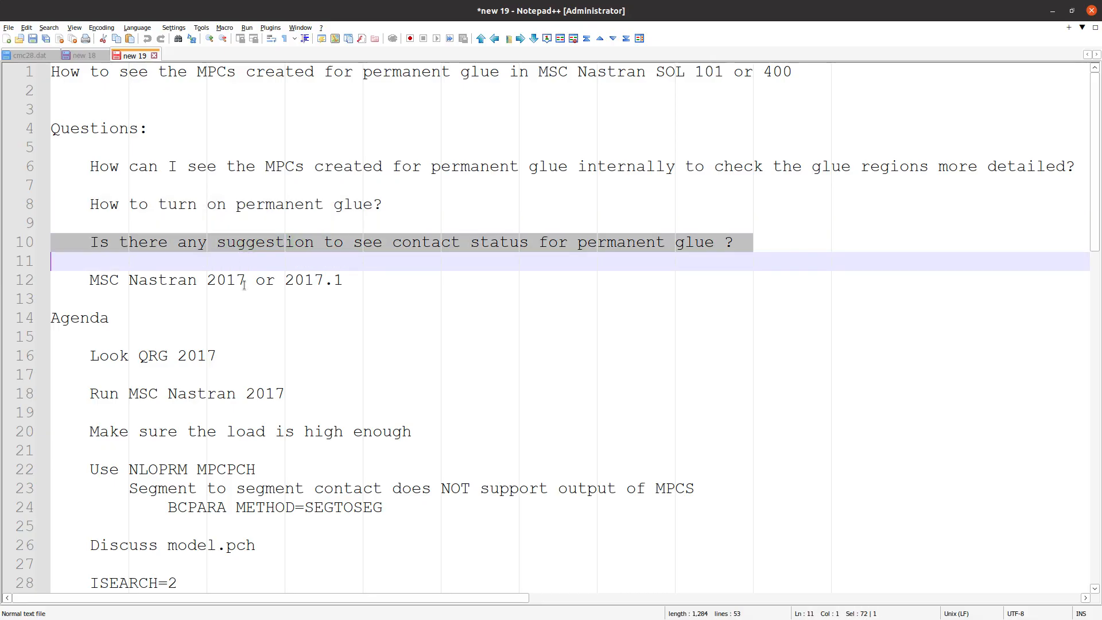
pyautogui.click(201, 283)
pyautogui.tripleClick(200, 283)
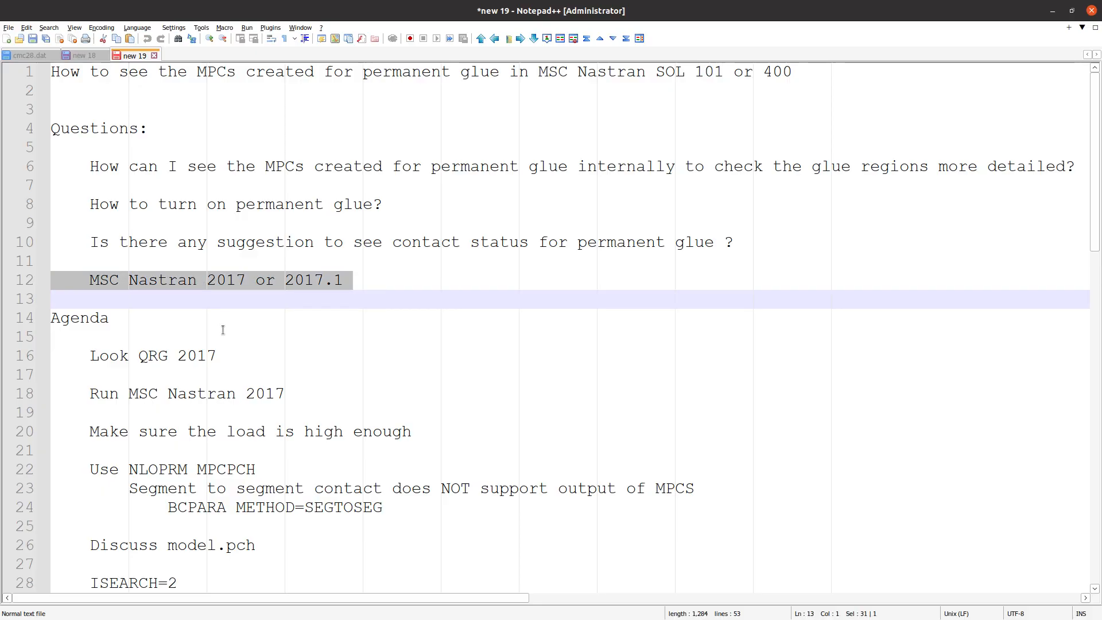
# Read through the agenda section of the notes, from the QRG 2017 item to the deformation scale factor comment
pyautogui.scroll(-4, 224, 352)
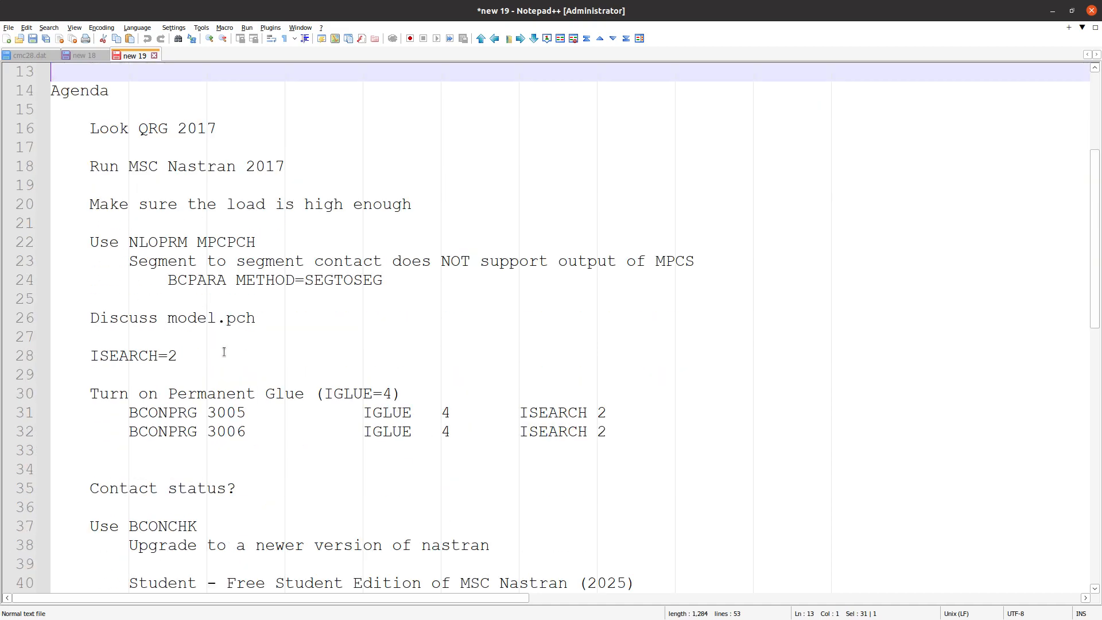
pyautogui.moveTo(123, 94); pyautogui.dragTo(395, 466)
pyautogui.scroll(-4, 387, 412)
pyautogui.scroll(-2, 388, 419)
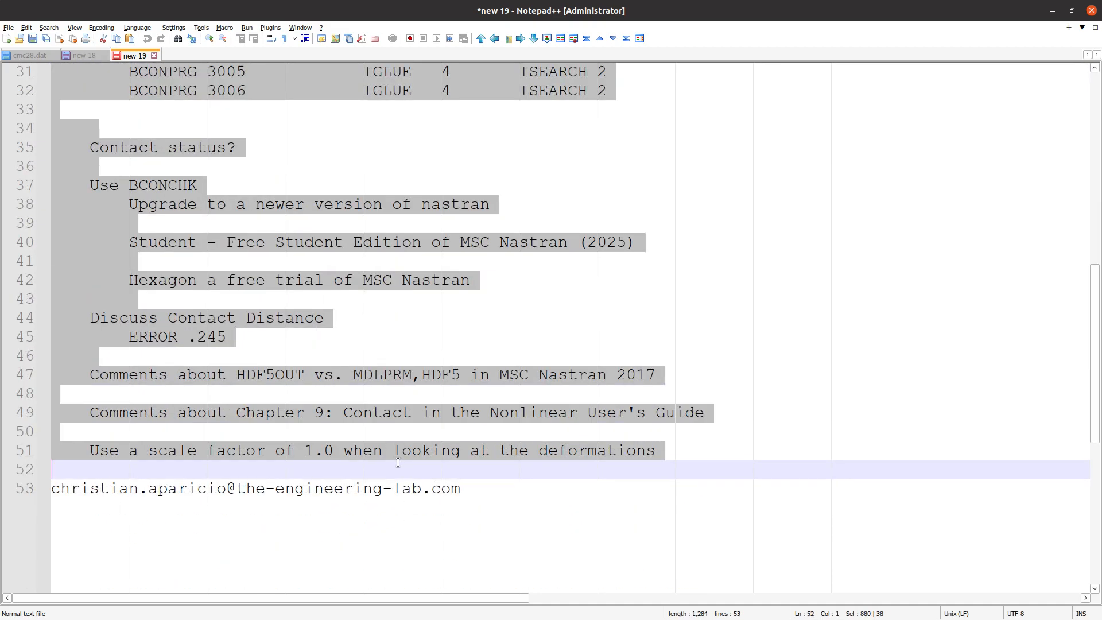
pyautogui.scroll(5, 395, 465)
pyautogui.scroll(2, 395, 465)
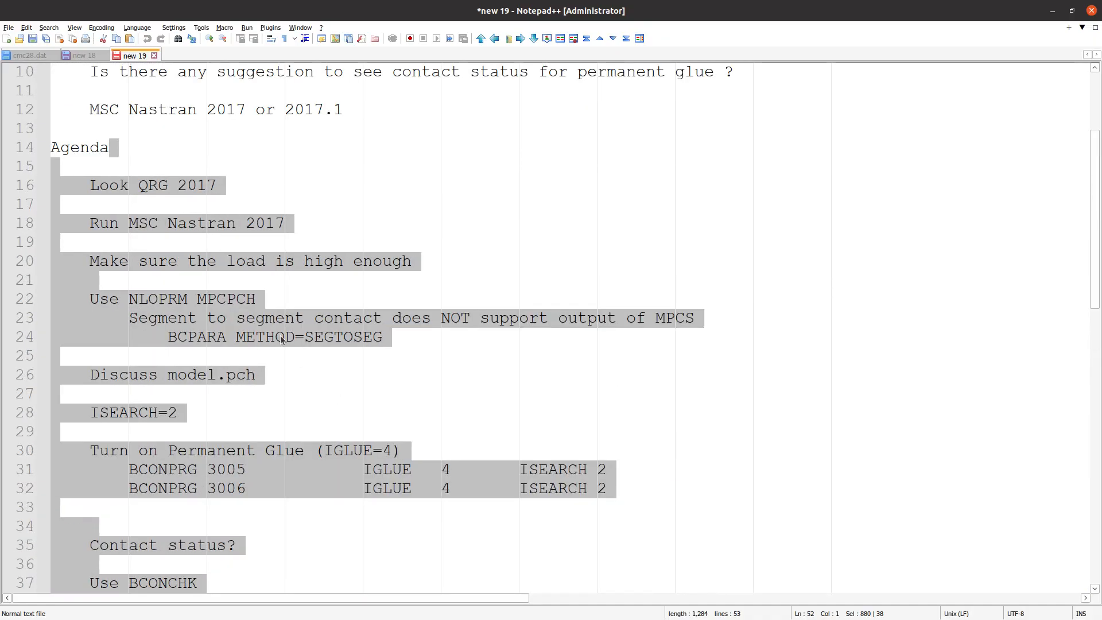
pyautogui.click(264, 314)
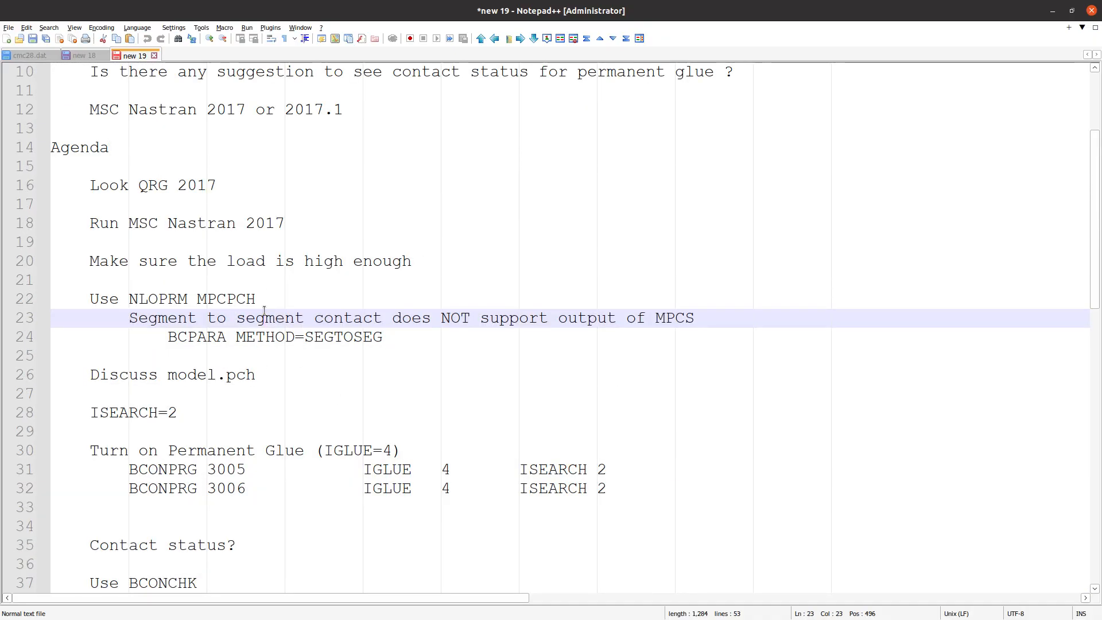
pyautogui.scroll(-1, 264, 311)
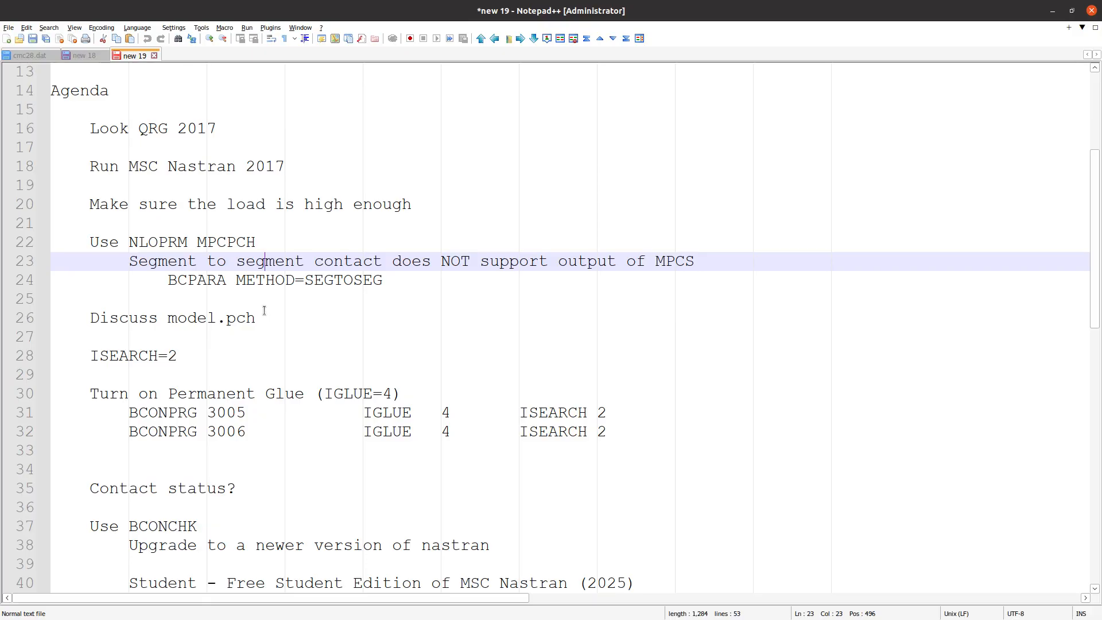
pyautogui.scroll(-5, 264, 310)
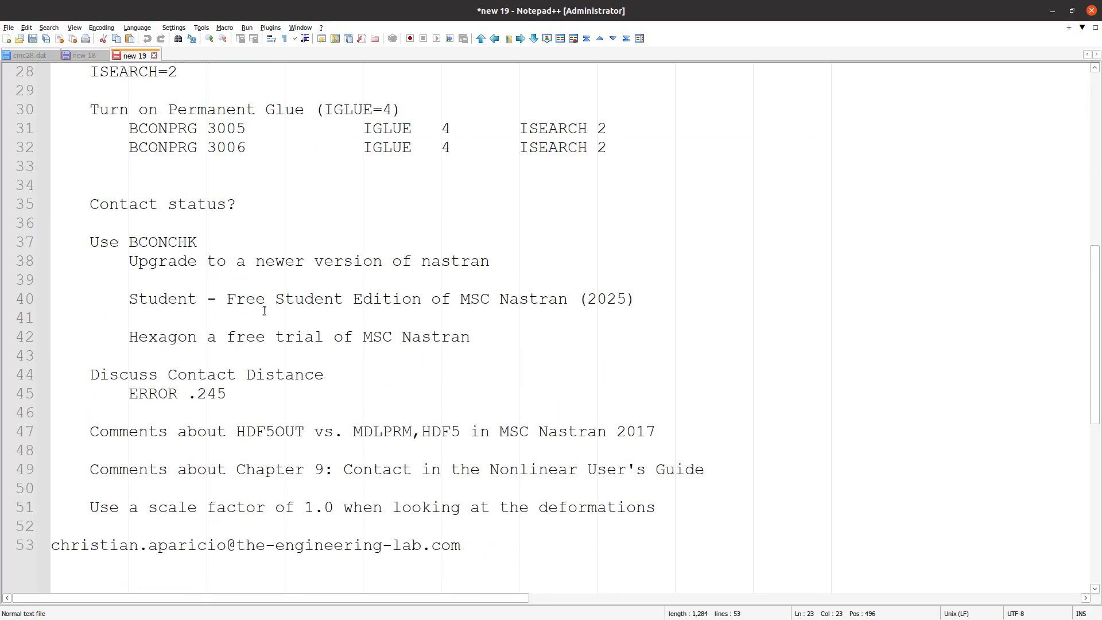
pyautogui.scroll(6, 264, 310)
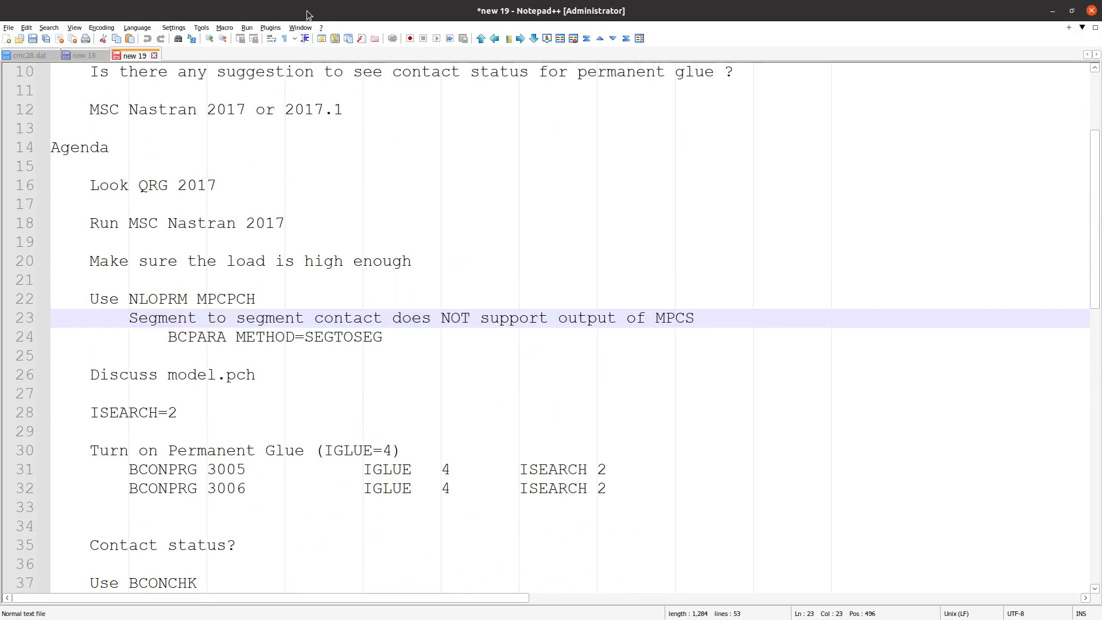
# Switch to the browser and examine the MPCs between the orange and blue plates in the Viewer and The Engineering Lab home page
pyautogui.hotkey('alt', 'Tab')
pyautogui.moveTo(417, 301); pyautogui.dragTo(492, 398)
pyautogui.scroll(-6, 482, 325)
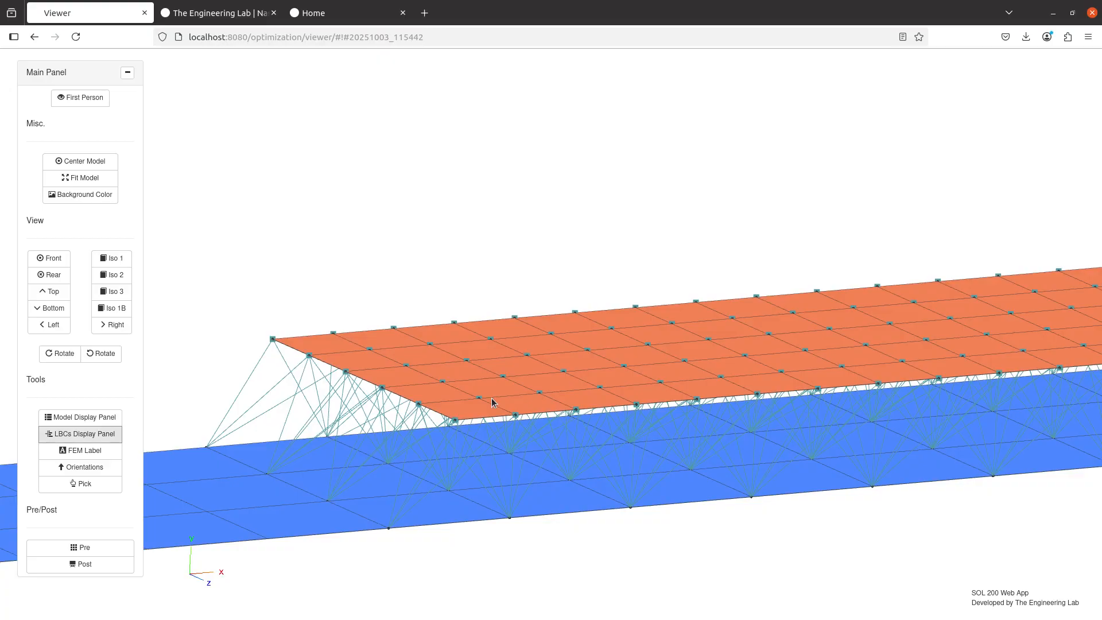
pyautogui.scroll(-5, 494, 354)
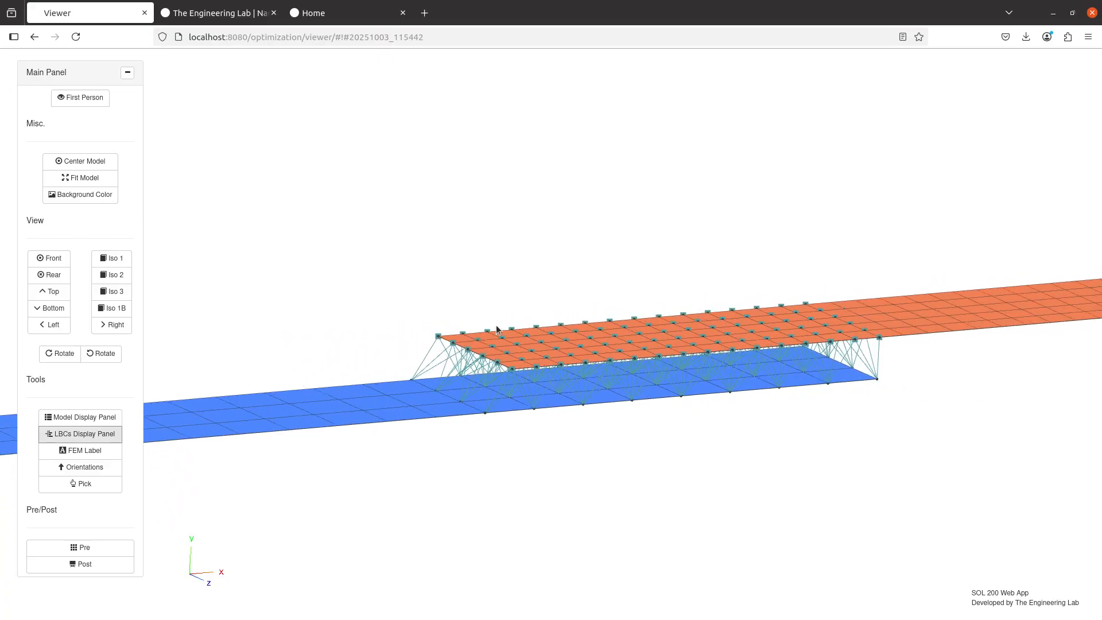
pyautogui.click(223, 20)
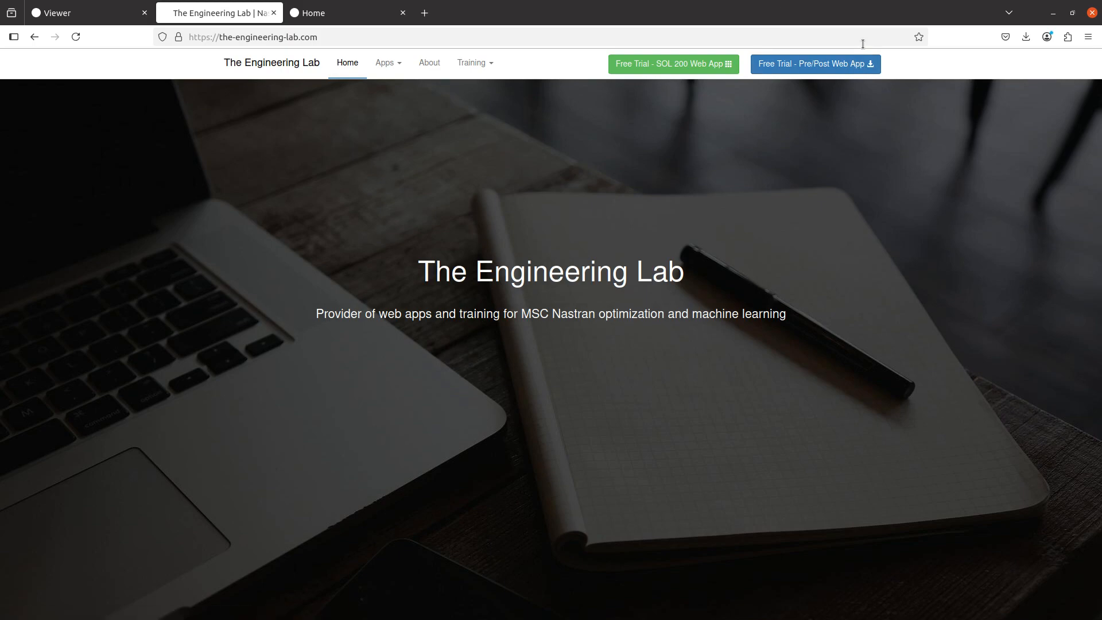
pyautogui.click(79, 13)
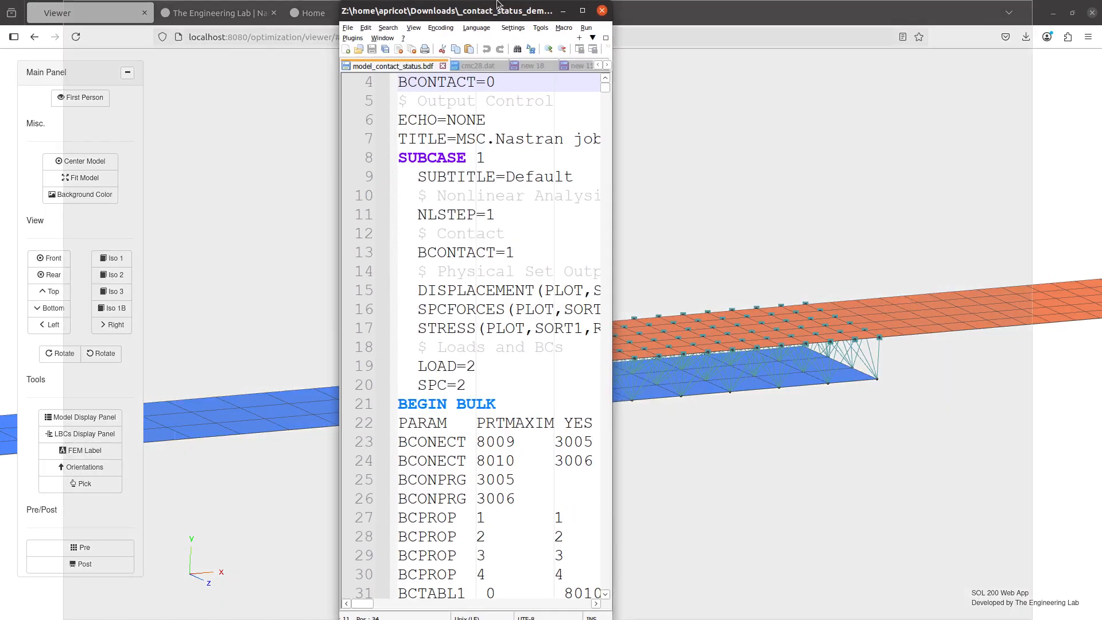
# Examine the case control, contact, PLOAD4 and property entries of model_contact_status.bdf in Notepad++
pyautogui.scroll(1, 331, 348)
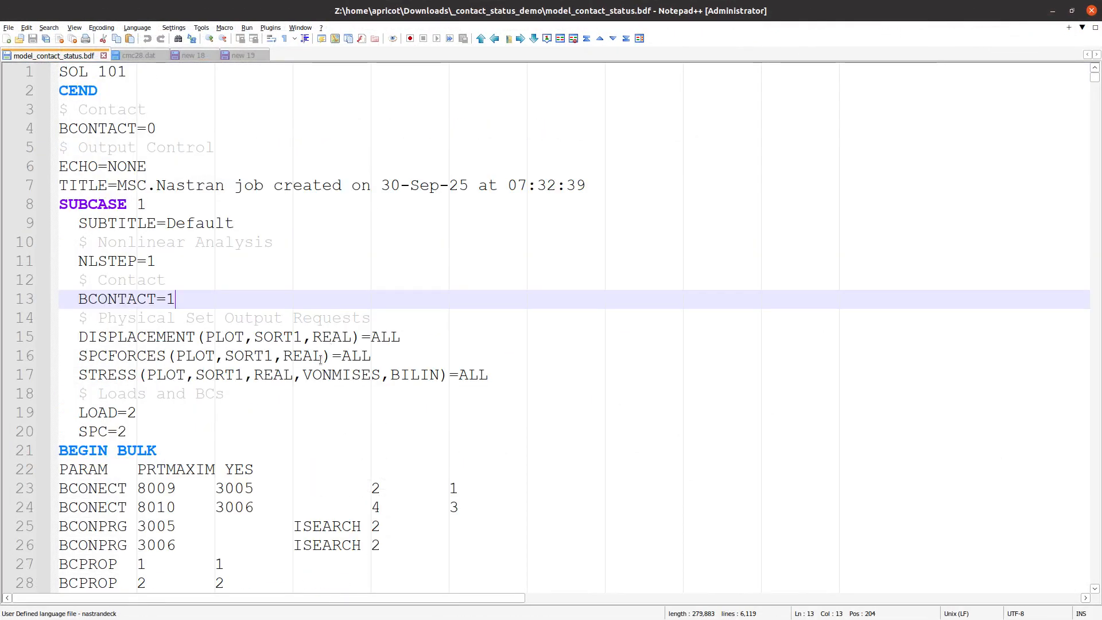
pyautogui.moveTo(291, 411); pyautogui.dragTo(119, 244)
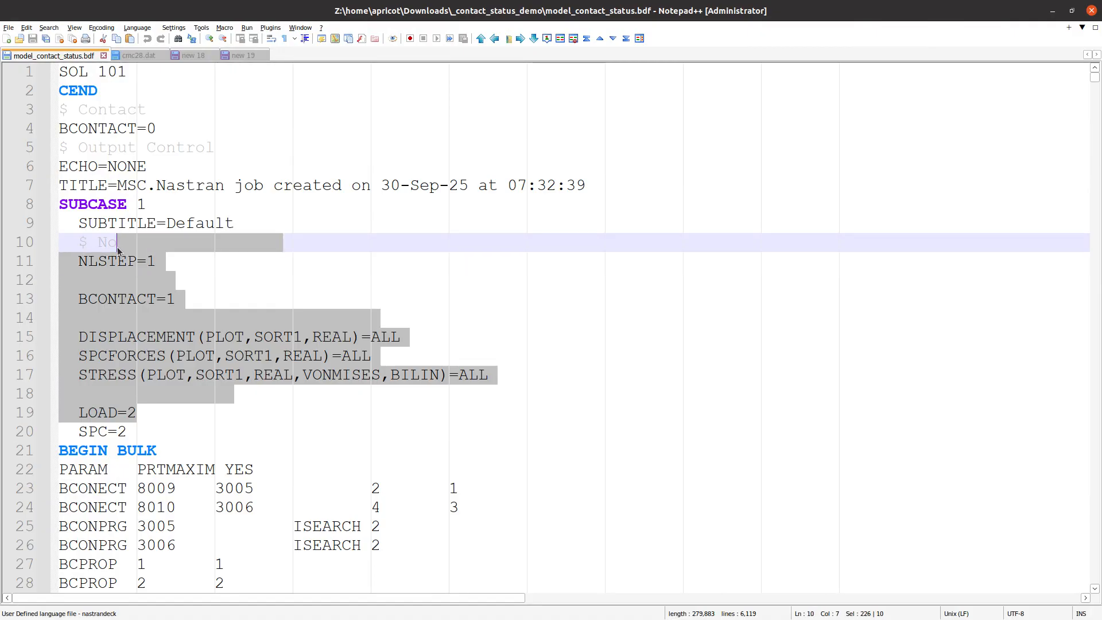
pyautogui.scroll(-5, 208, 374)
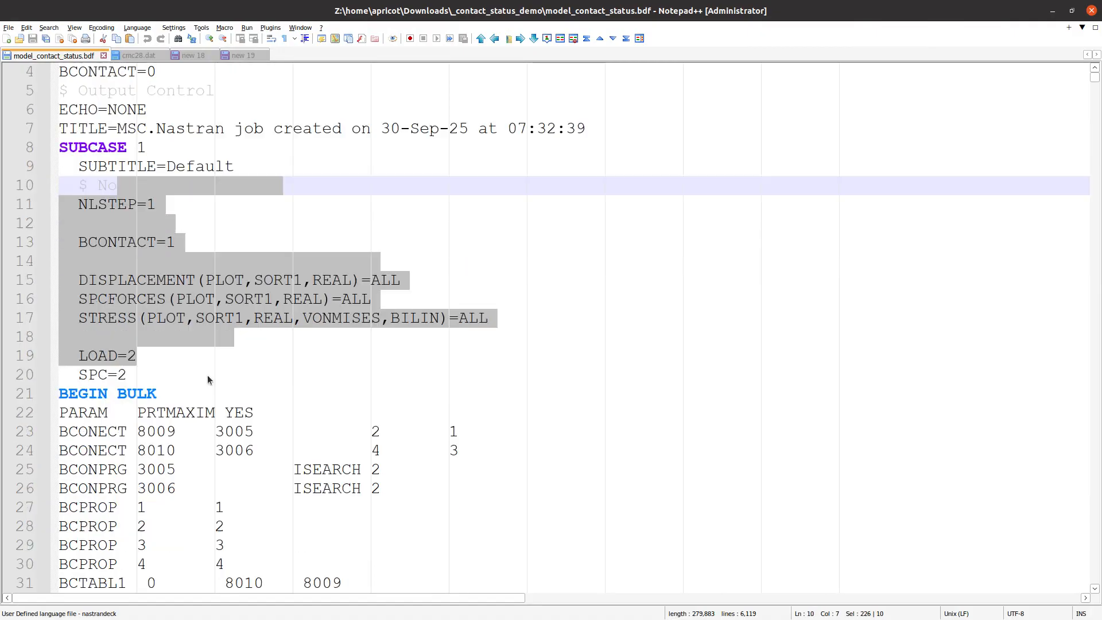
pyautogui.moveTo(167, 223); pyautogui.dragTo(438, 508)
pyautogui.scroll(-13, 438, 508)
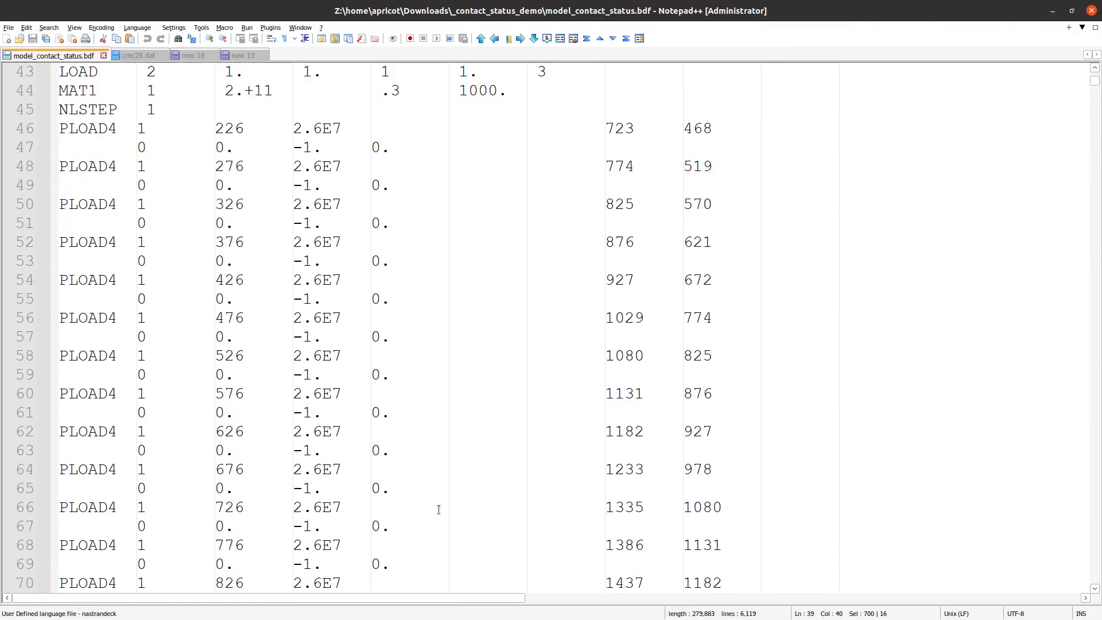
pyautogui.scroll(-6, 438, 509)
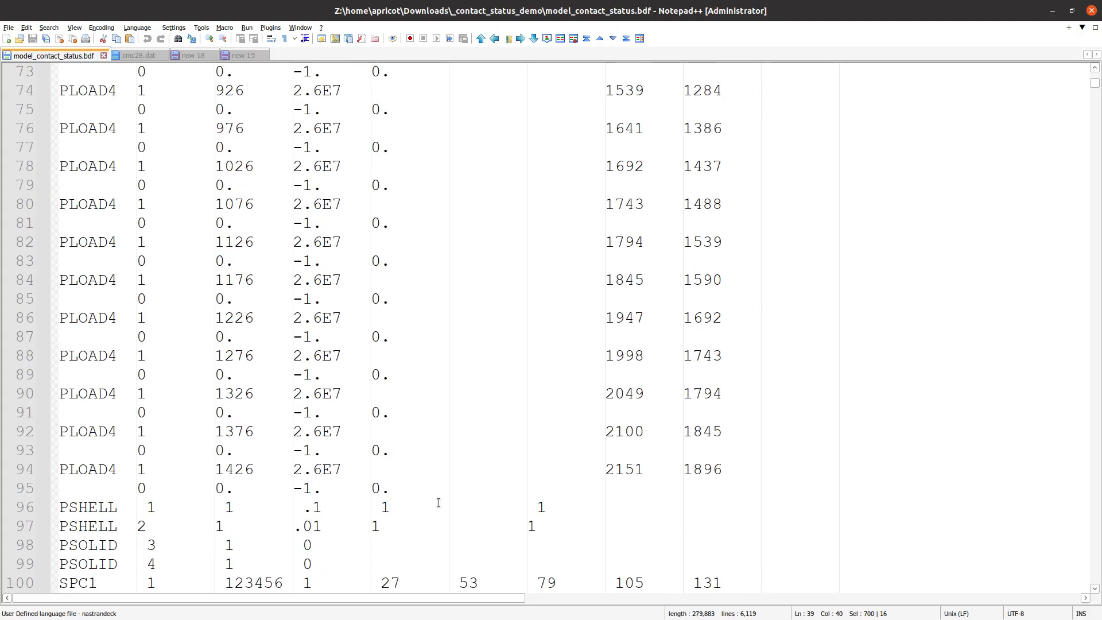
pyautogui.scroll(20, 439, 503)
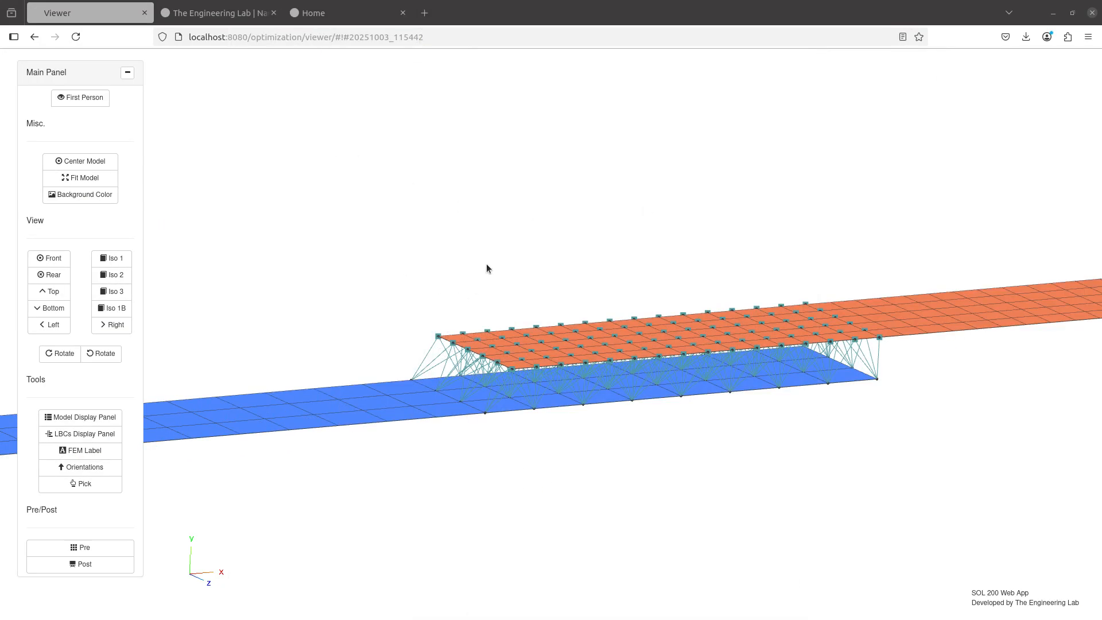
# Open a second Viewer from the SOL 200 Web App home page and upload model_contact_status.bdf
pyautogui.click(367, 13)
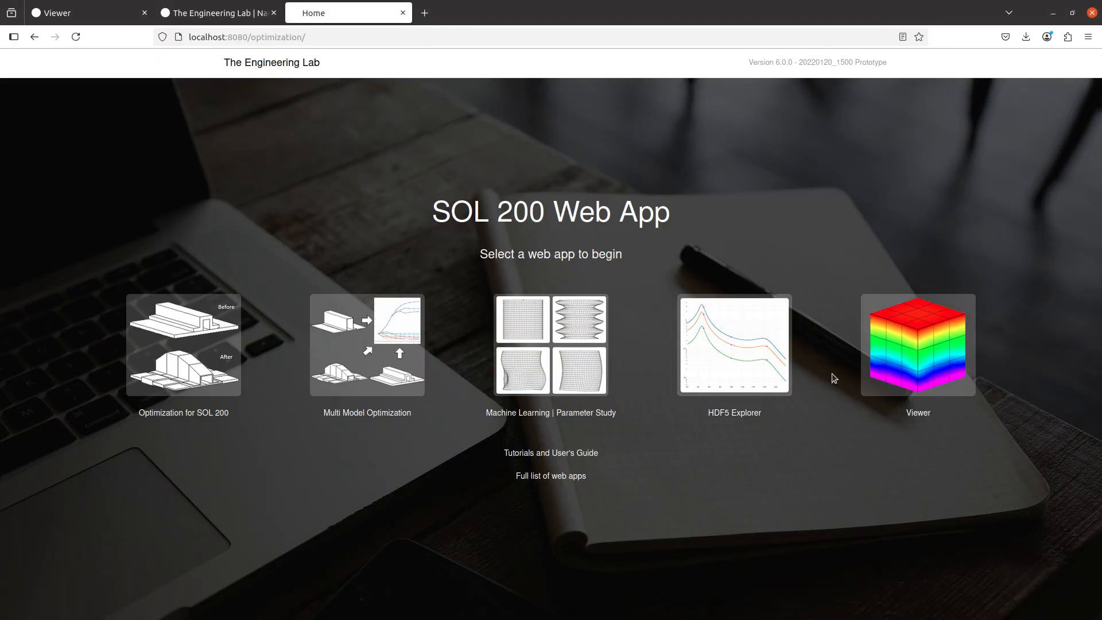
pyautogui.click(869, 359)
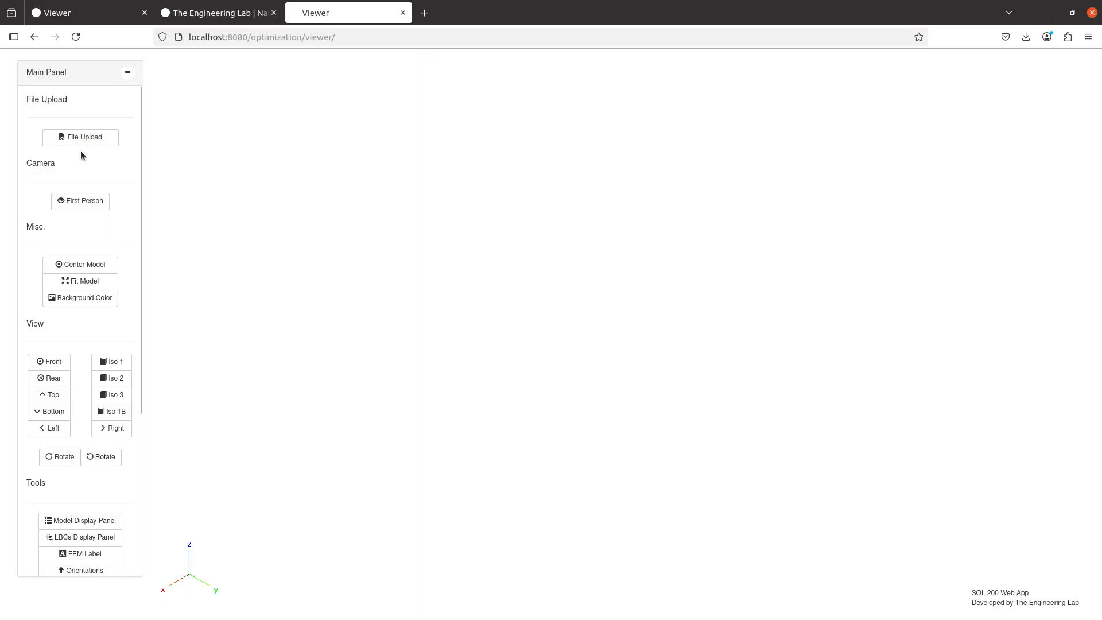
pyautogui.click(81, 138)
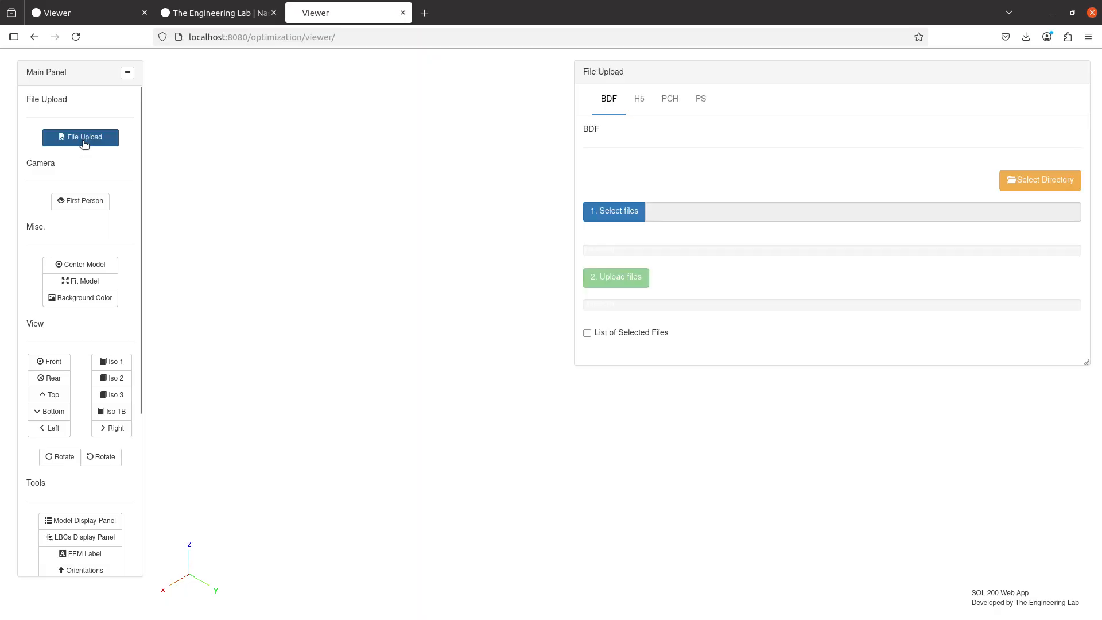
pyautogui.click(618, 214)
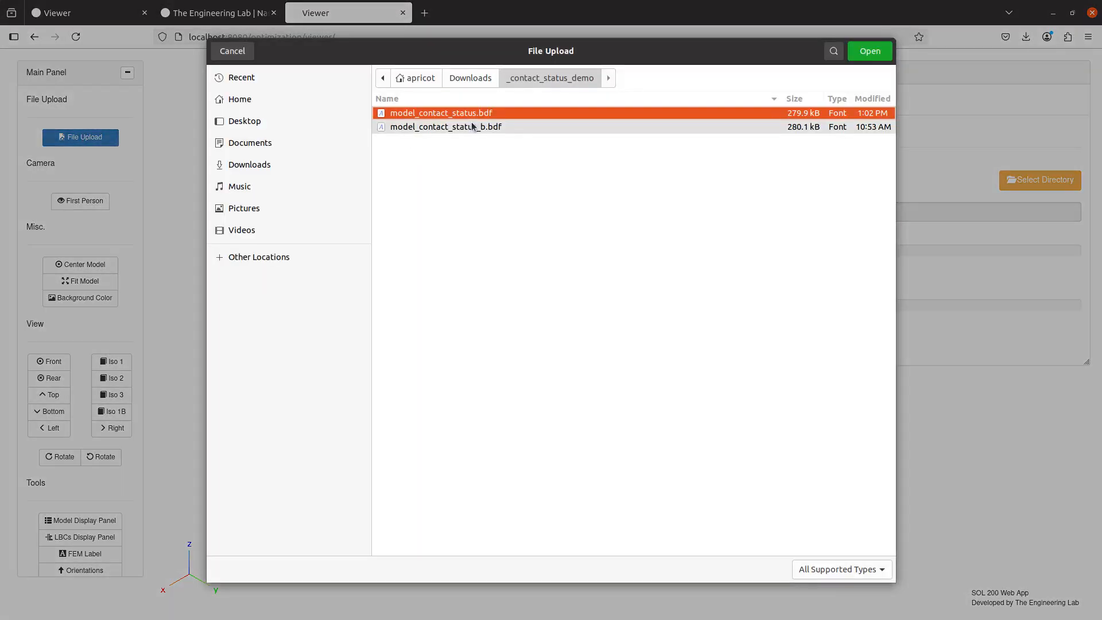
pyautogui.click(478, 115)
pyautogui.doubleClick(478, 115)
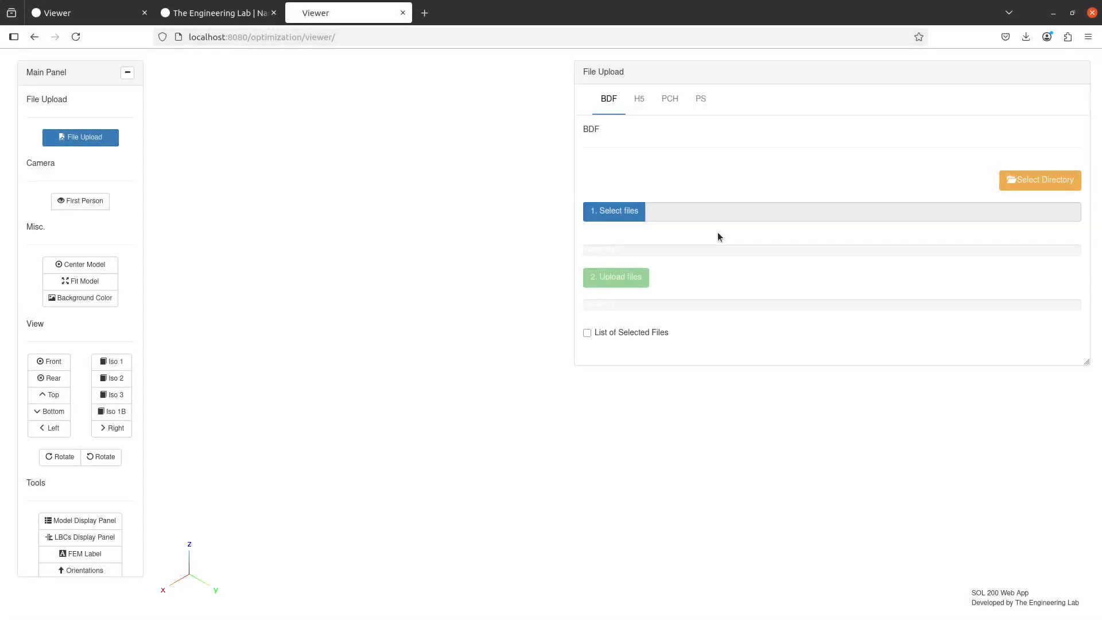
pyautogui.click(619, 278)
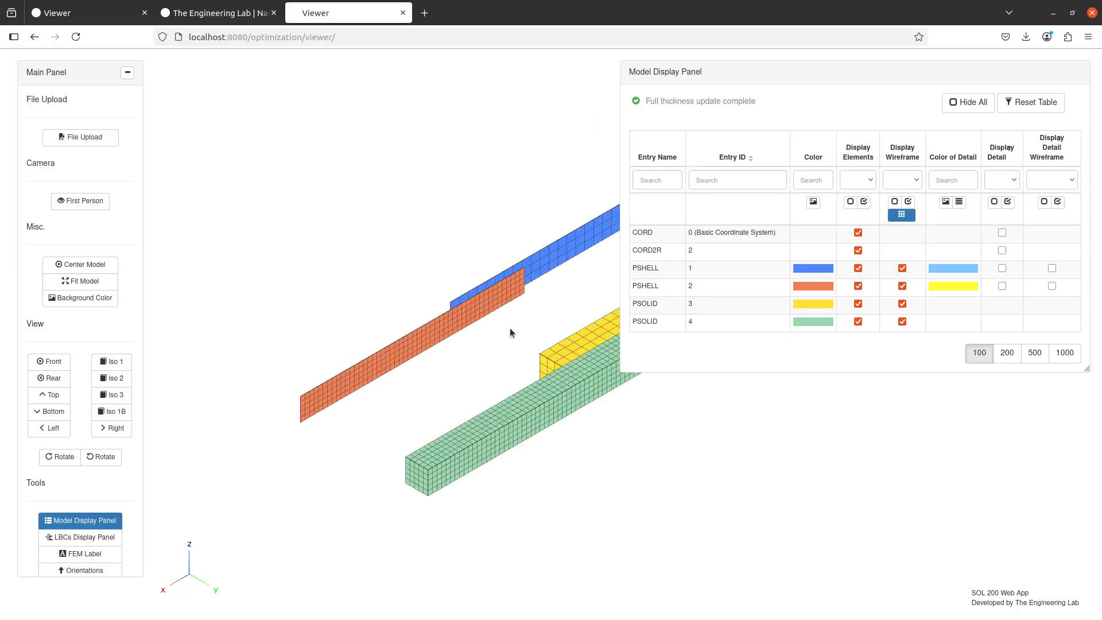
# Inspect the overlap and gap between the shell plates and between the solid parts of the uploaded model
pyautogui.moveTo(505, 211); pyautogui.dragTo(453, 99)
pyautogui.scroll(5, 509, 447)
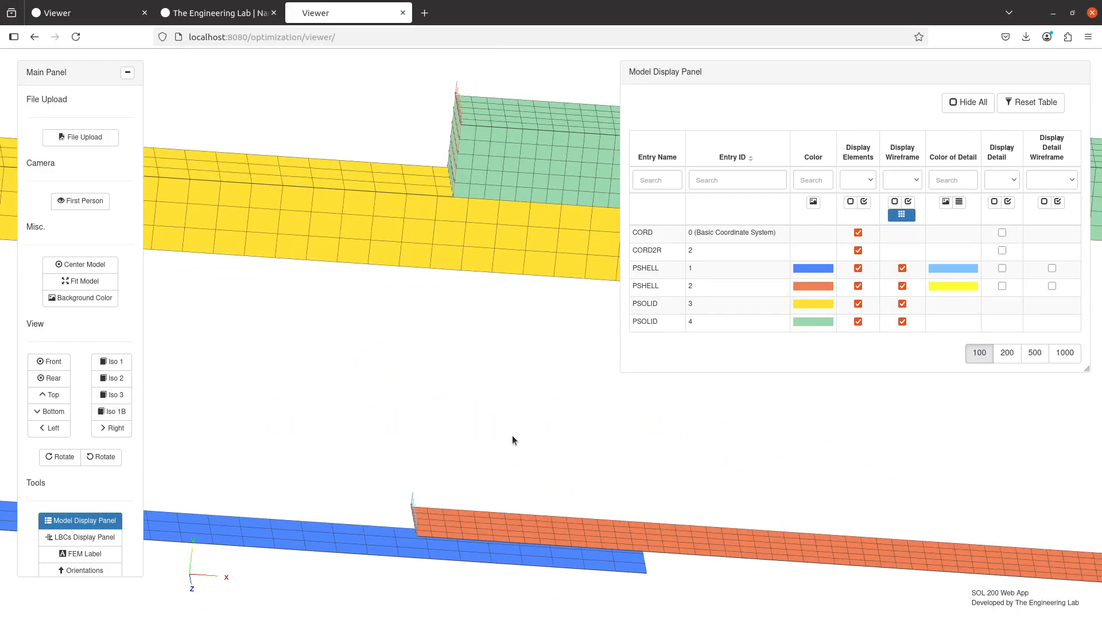
pyautogui.moveTo(493, 439); pyautogui.dragTo(485, 411)
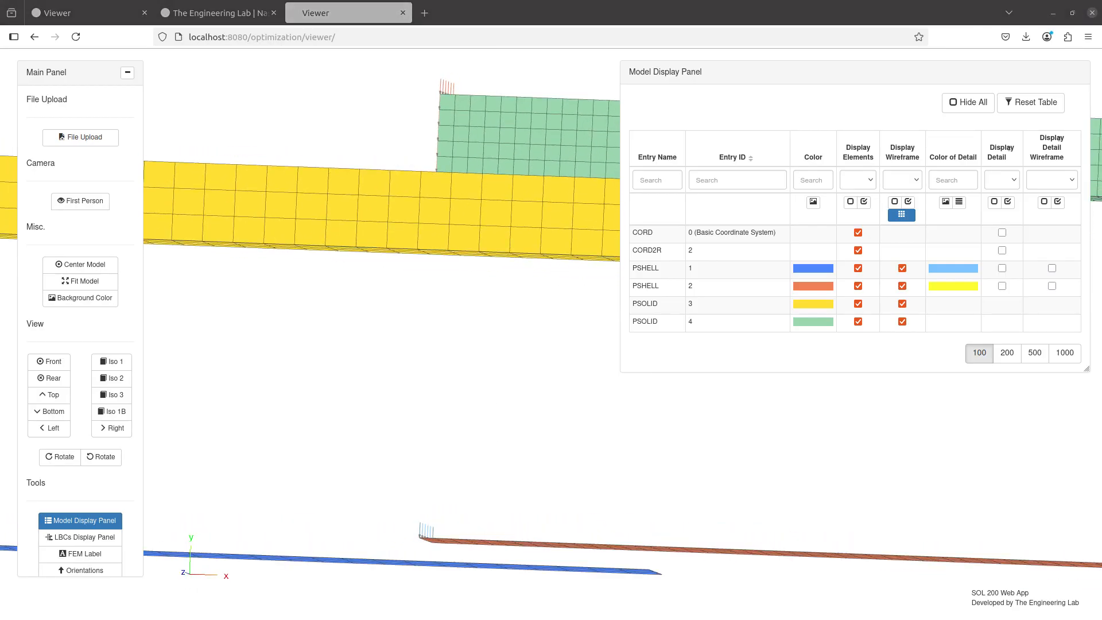
# Highlight the "Look QRG 2017" agenda item in the notes and switch to the MSC Nastran 2017.1 Quick Reference Guide PDF
pyautogui.moveTo(505, 619); pyautogui.dragTo(488, 1)
pyautogui.scroll(2, 173, 204)
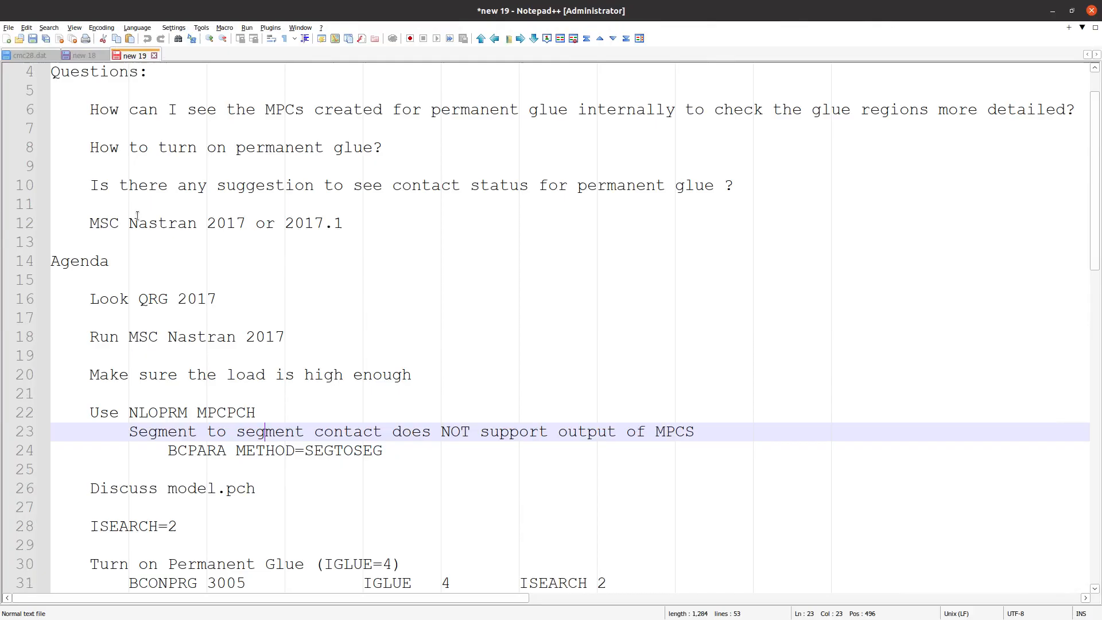
pyautogui.tripleClick(124, 298)
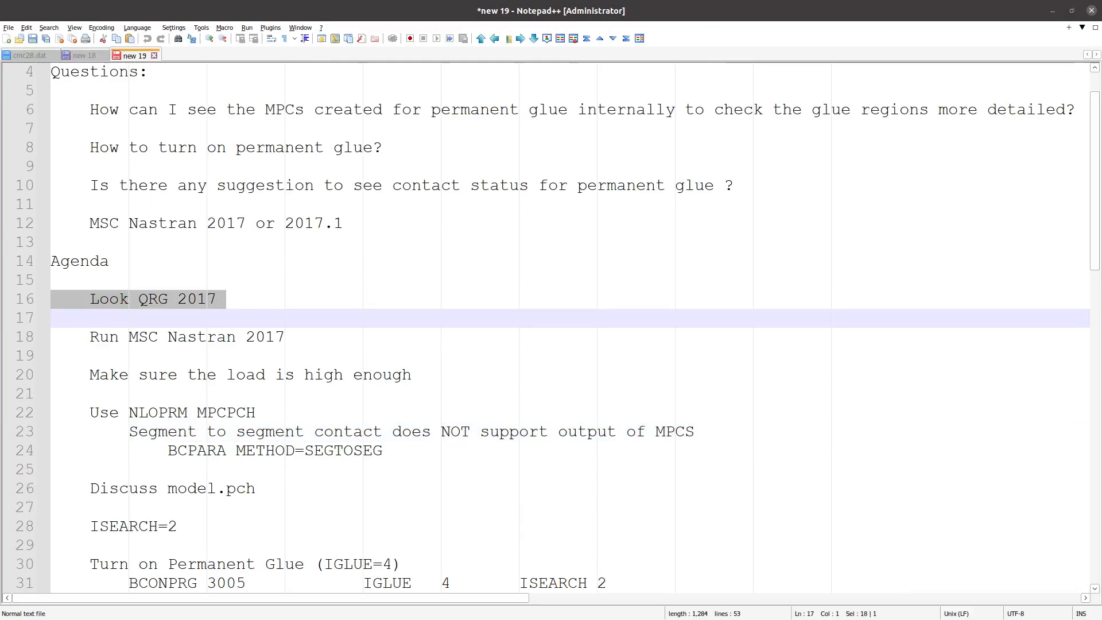
pyautogui.moveTo(356, 619); pyautogui.dragTo(347, 1)
pyautogui.click(607, 324)
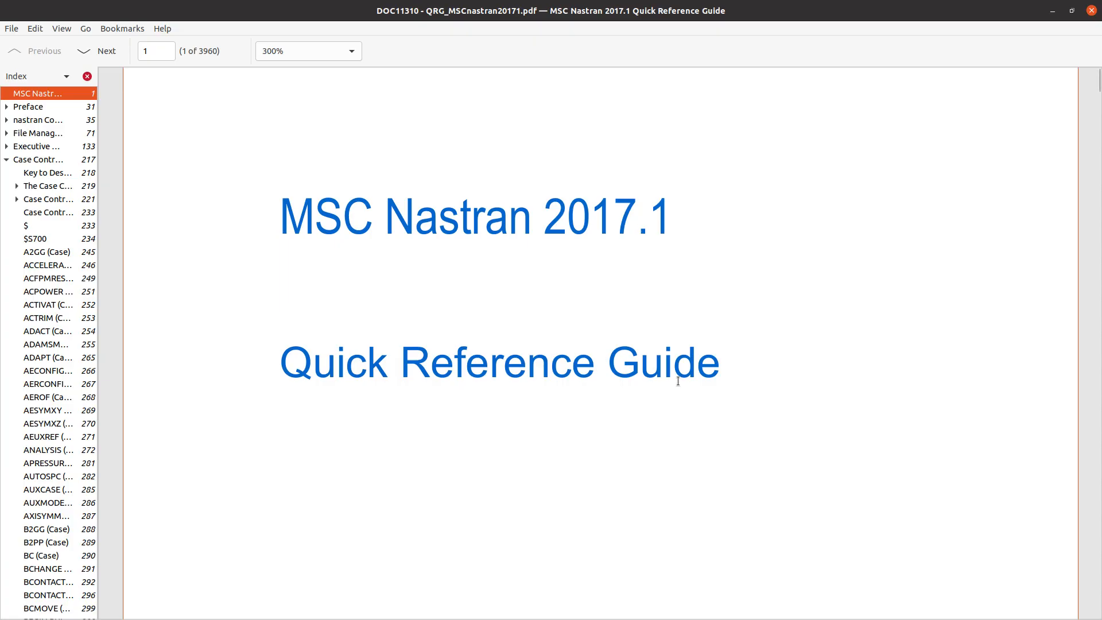
pyautogui.moveTo(674, 379); pyautogui.dragTo(492, 308)
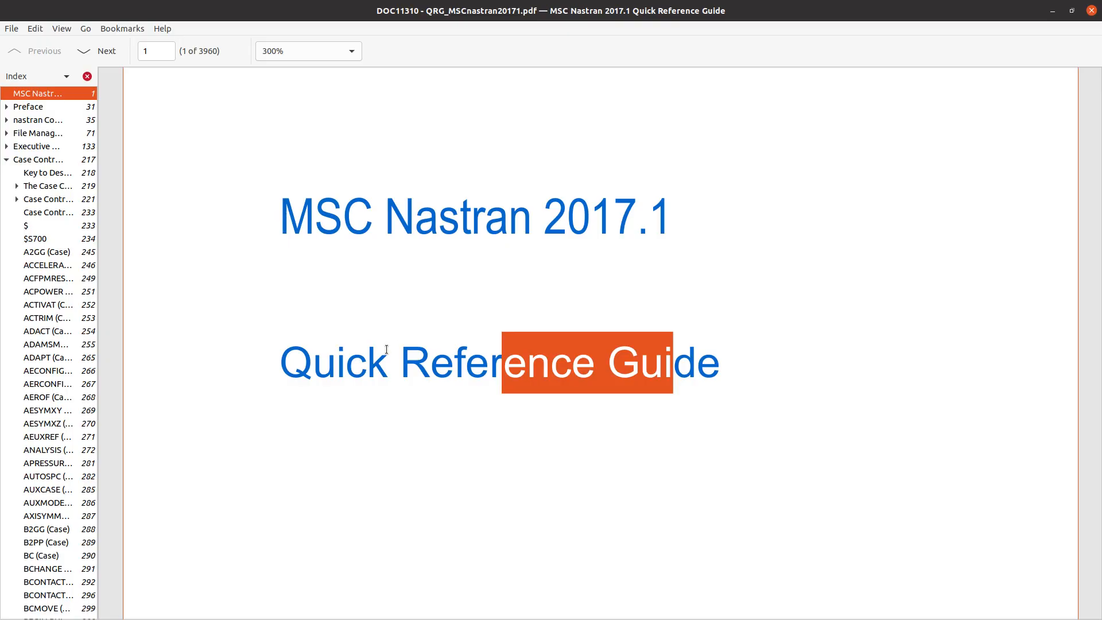
# Return to the Notepad++ notes and mark the "Look QRG 2017" agenda item with an x
pyautogui.hotkey('alt', 'Tab')
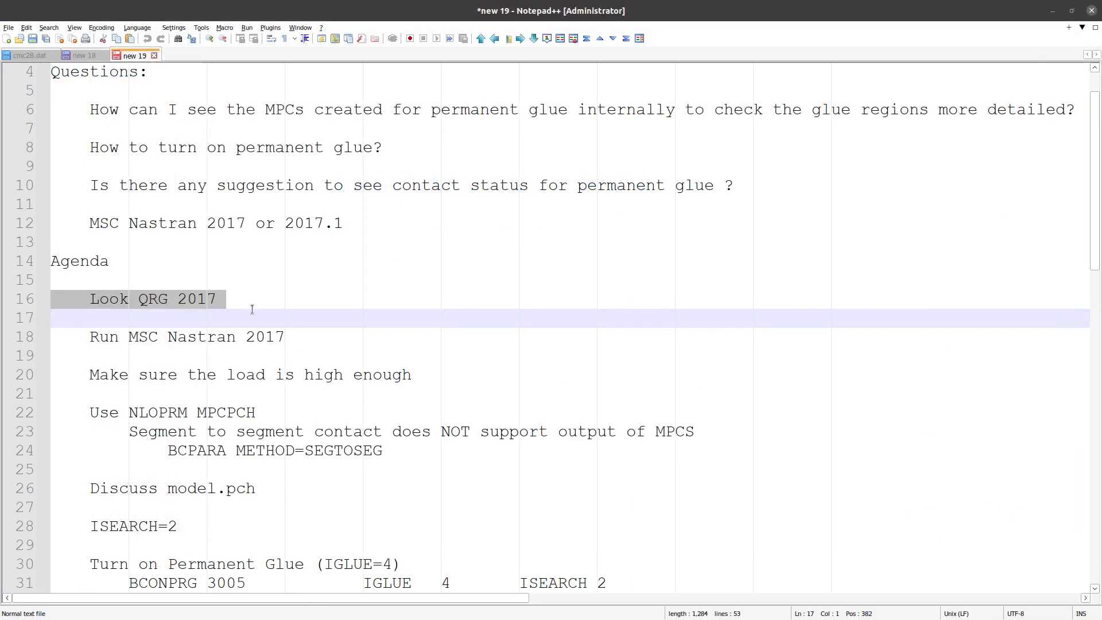
pyautogui.tripleClick(195, 337)
pyautogui.click(90, 301)
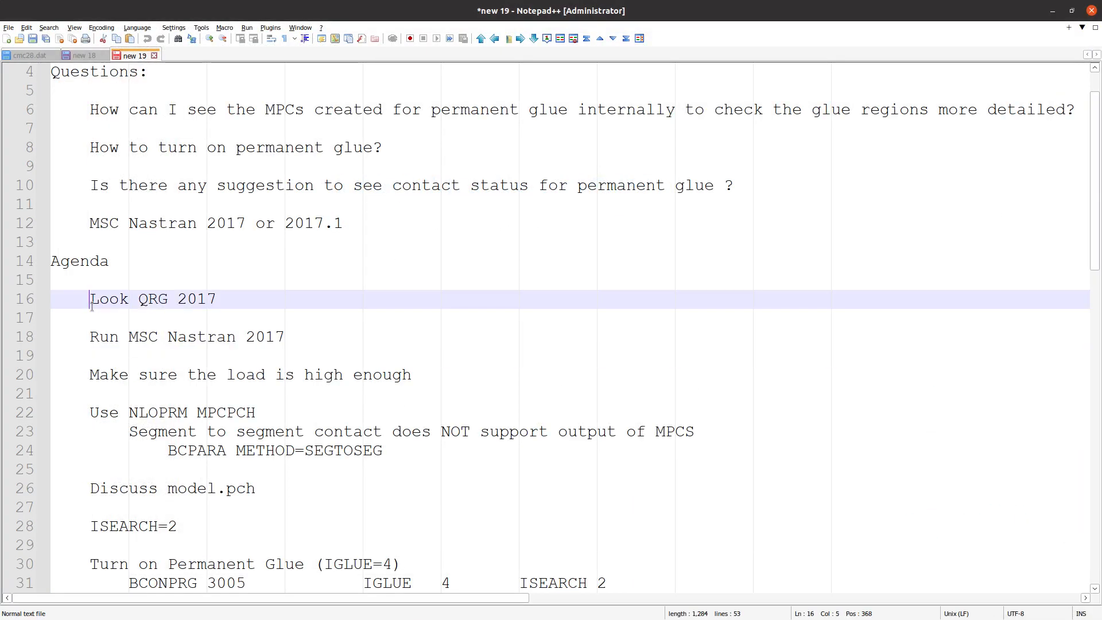
pyautogui.write('x')
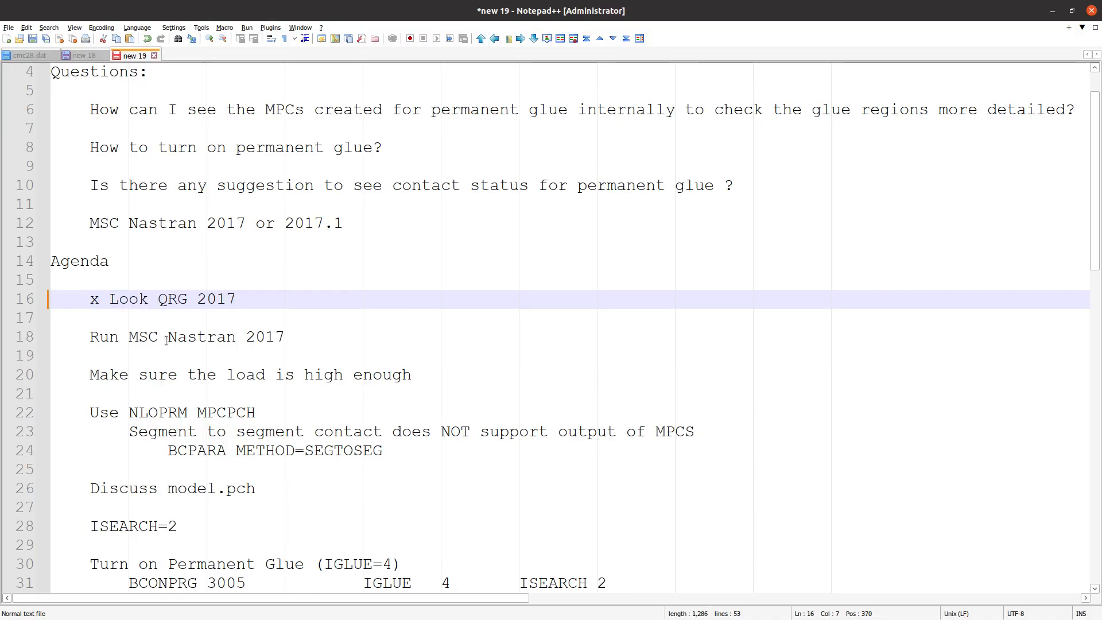
# Switch to the Viewer, open the Pre run configuration and set the product version command to /msc/MSC_Nastran/20170/bin/msc20170
pyautogui.hotkey('alt', 'Tab')
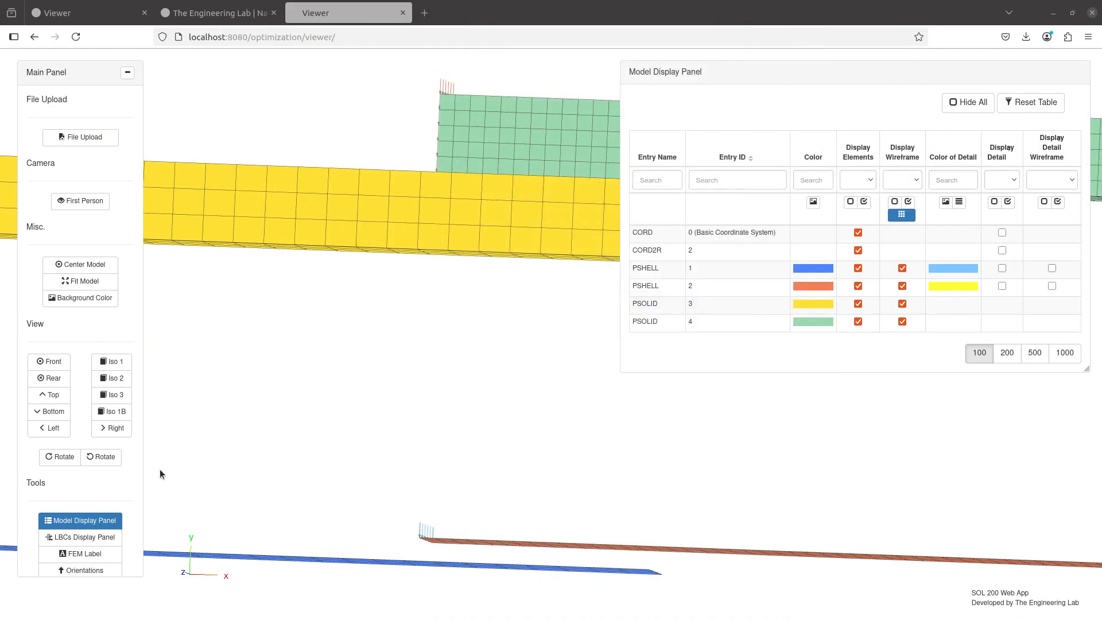
pyautogui.scroll(-3, 128, 496)
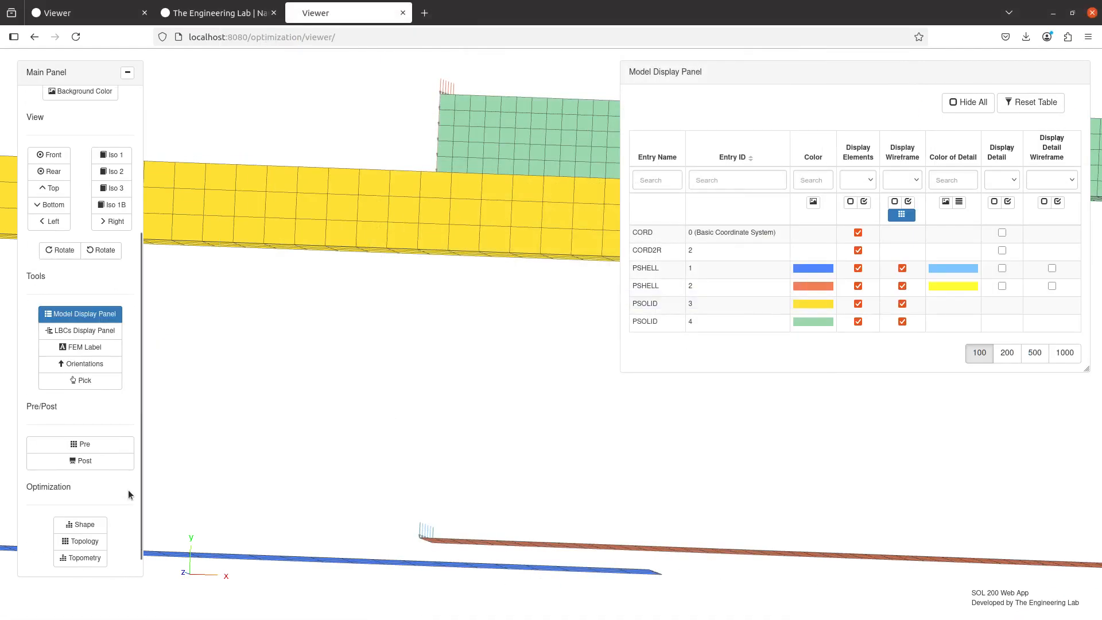
pyautogui.click(92, 445)
pyautogui.click(1075, 74)
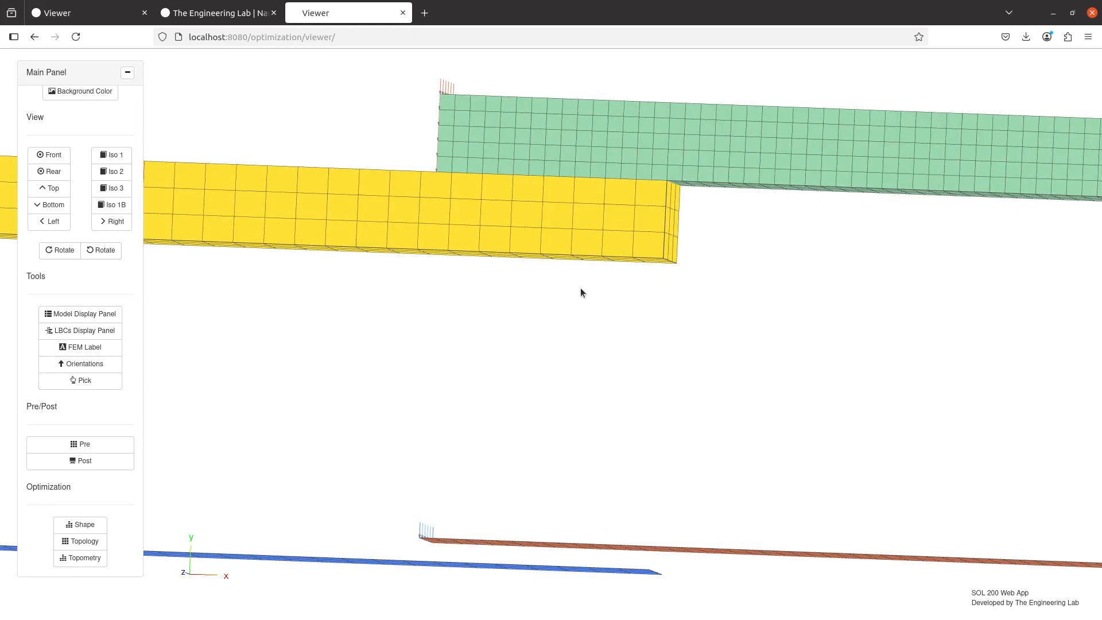
pyautogui.click(71, 446)
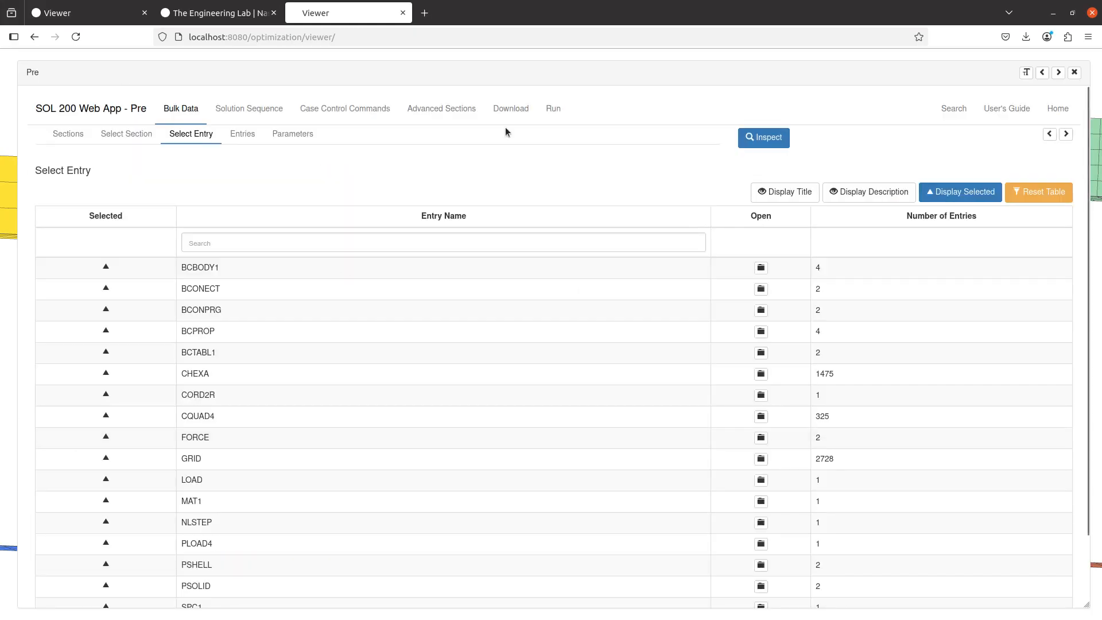
pyautogui.click(553, 109)
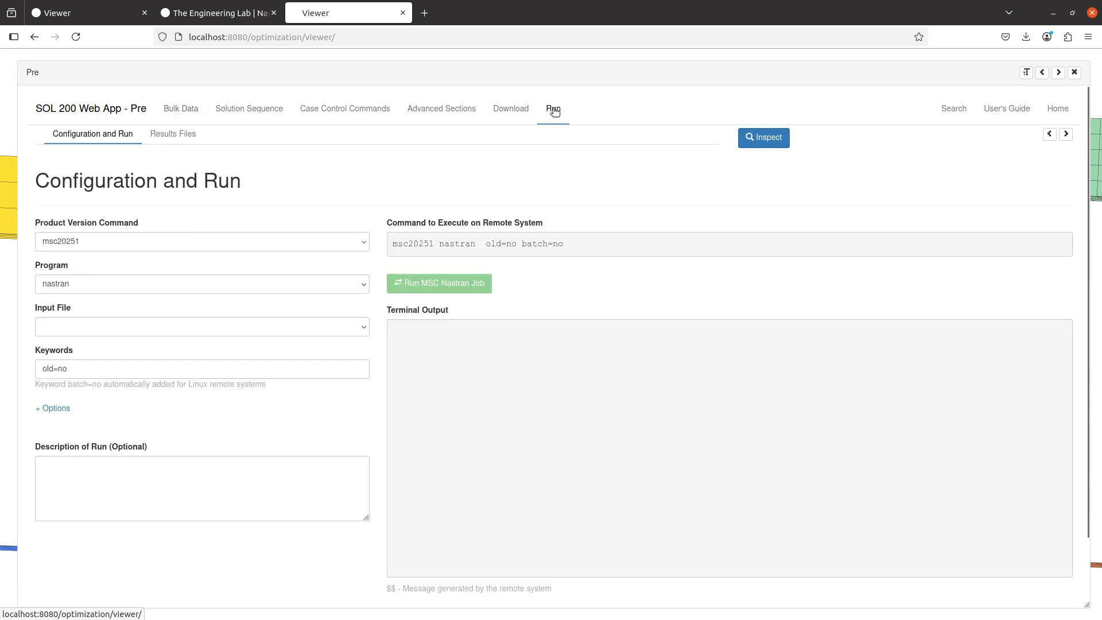
pyautogui.click(198, 241)
pyautogui.click(105, 347)
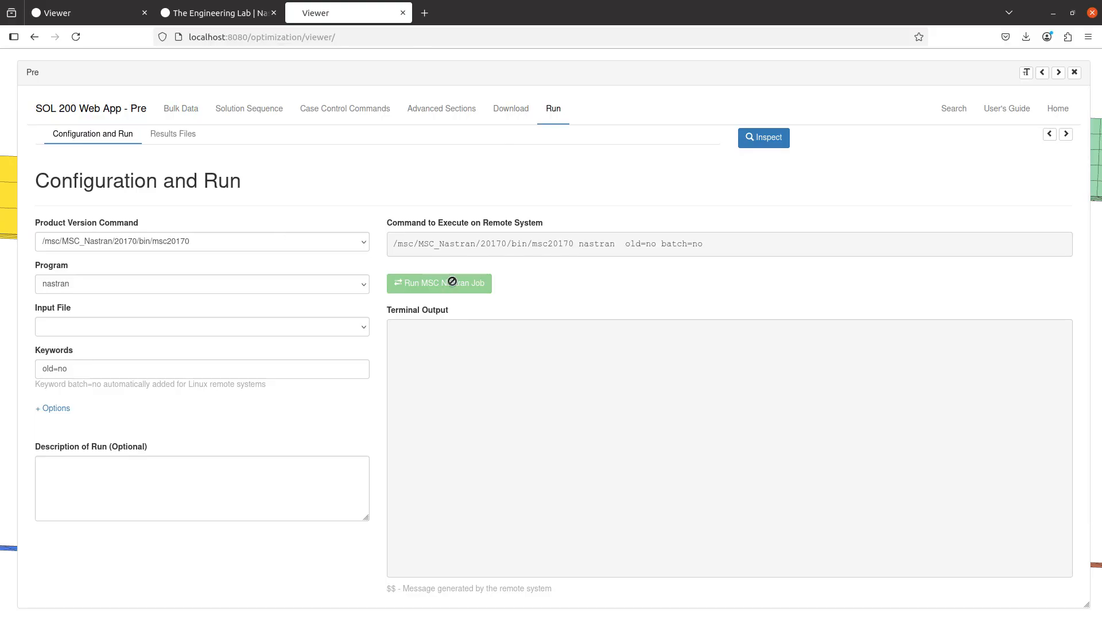
# In the Notepad++ notes, mark "Run MSC Nastran 2017" with an x and highlight "Make sure the load is high enough"
pyautogui.moveTo(1099, 81); pyautogui.dragTo(531, 5)
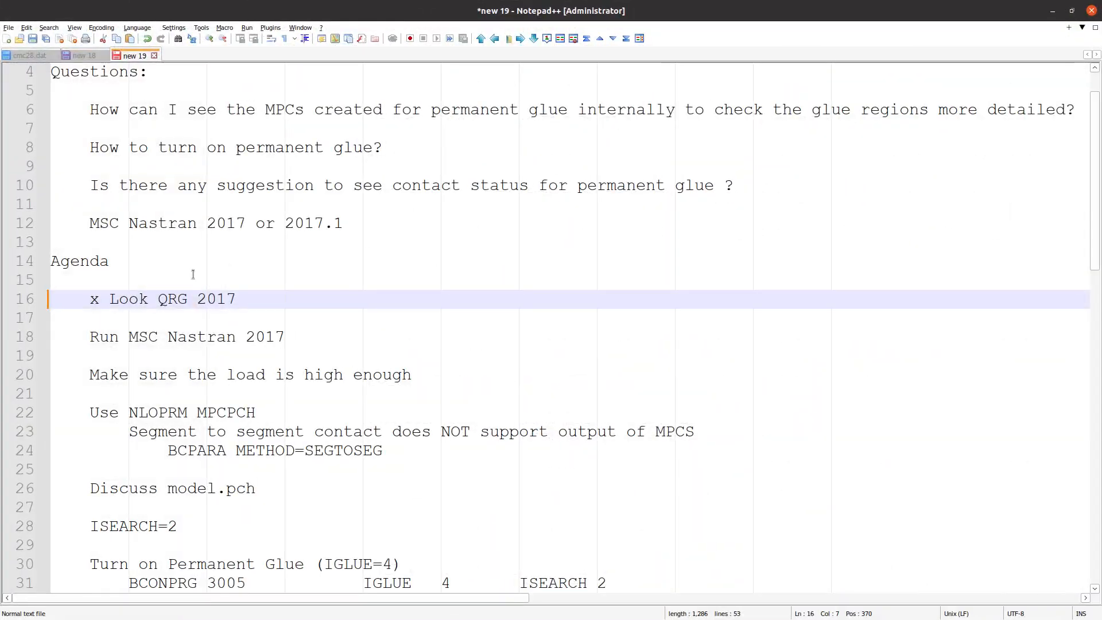
pyautogui.click(89, 338)
pyautogui.write('x')
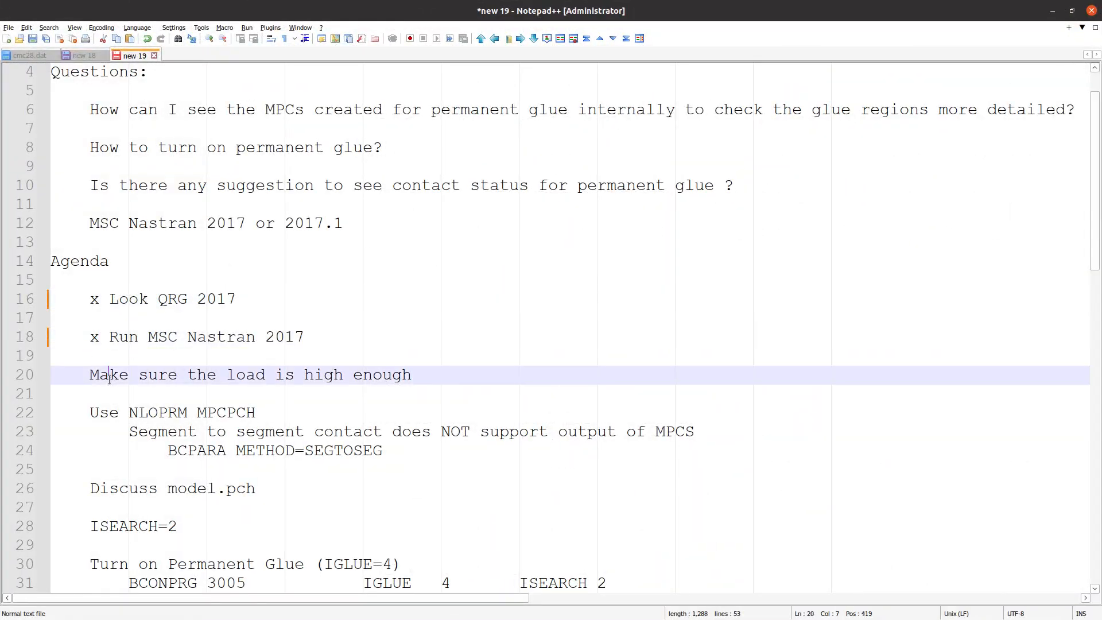
pyautogui.tripleClick(105, 376)
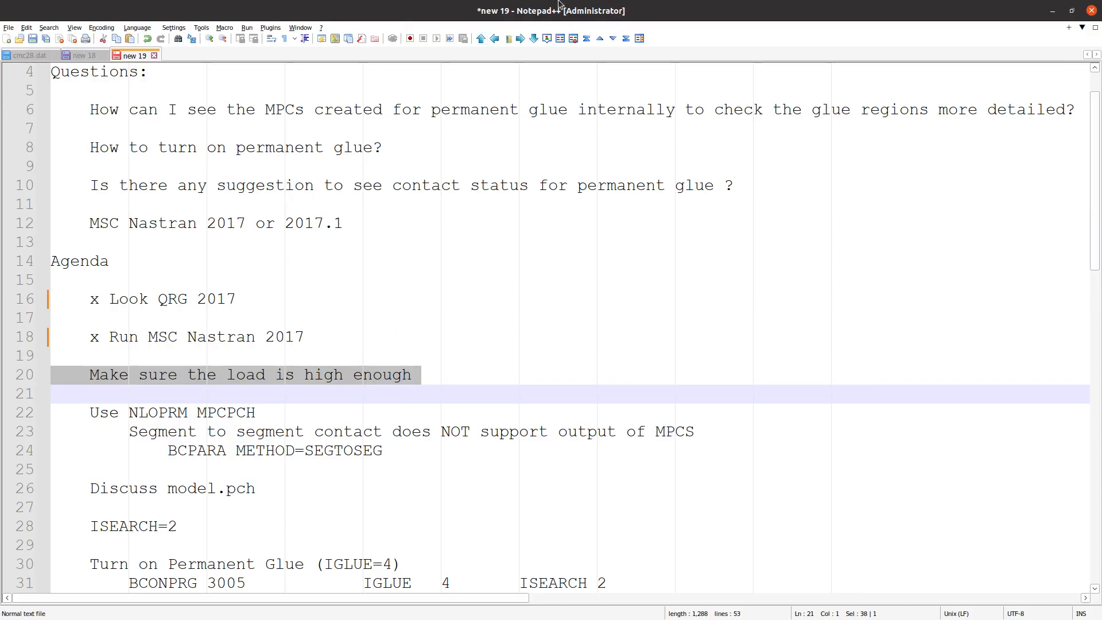
pyautogui.click(1052, 11)
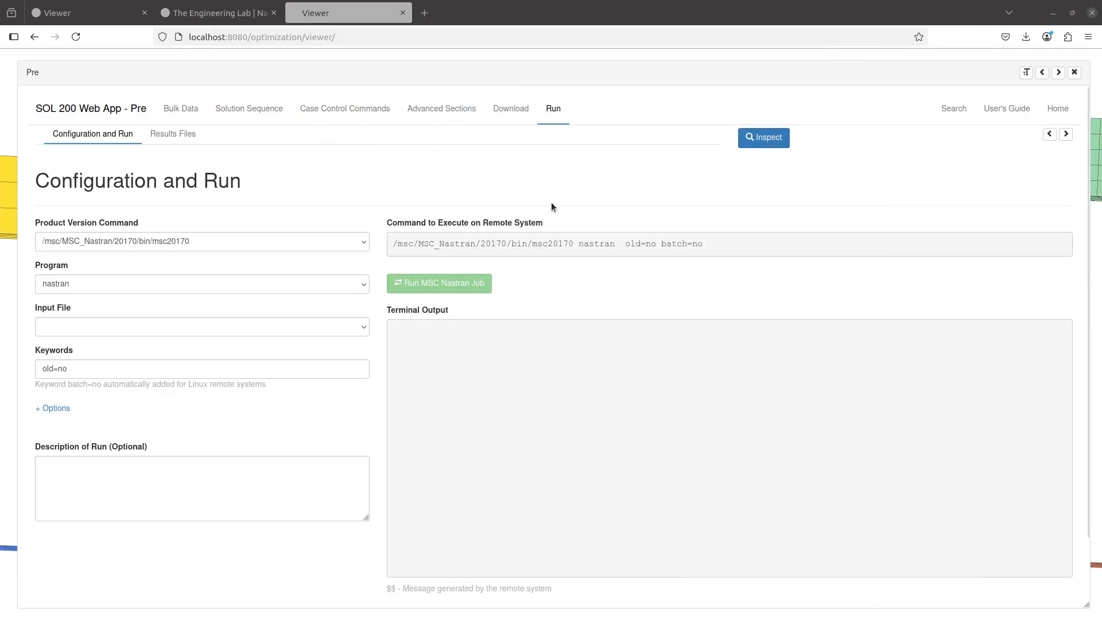
# Open the Post view of the model and reopen Pre at the bulk data entry selection
pyautogui.click(1071, 73)
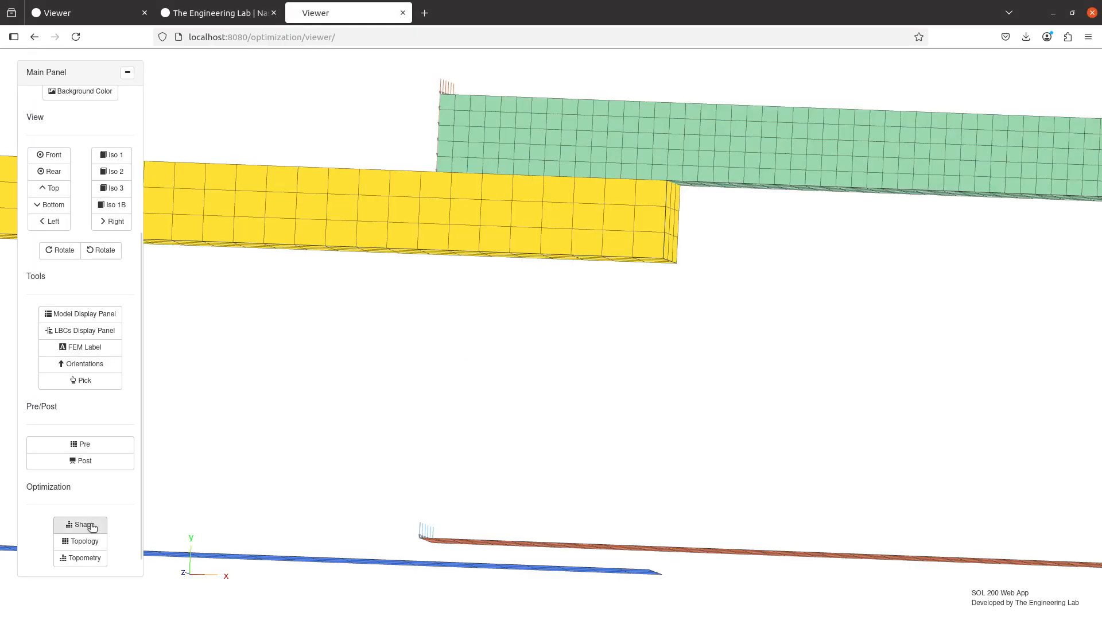
pyautogui.click(101, 461)
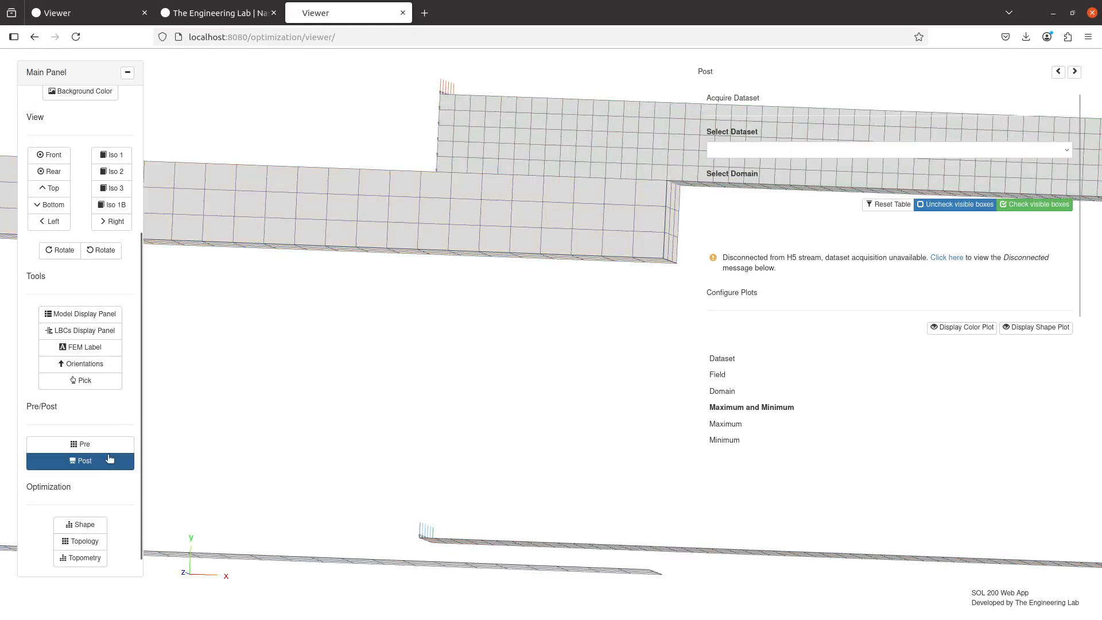
pyautogui.click(120, 447)
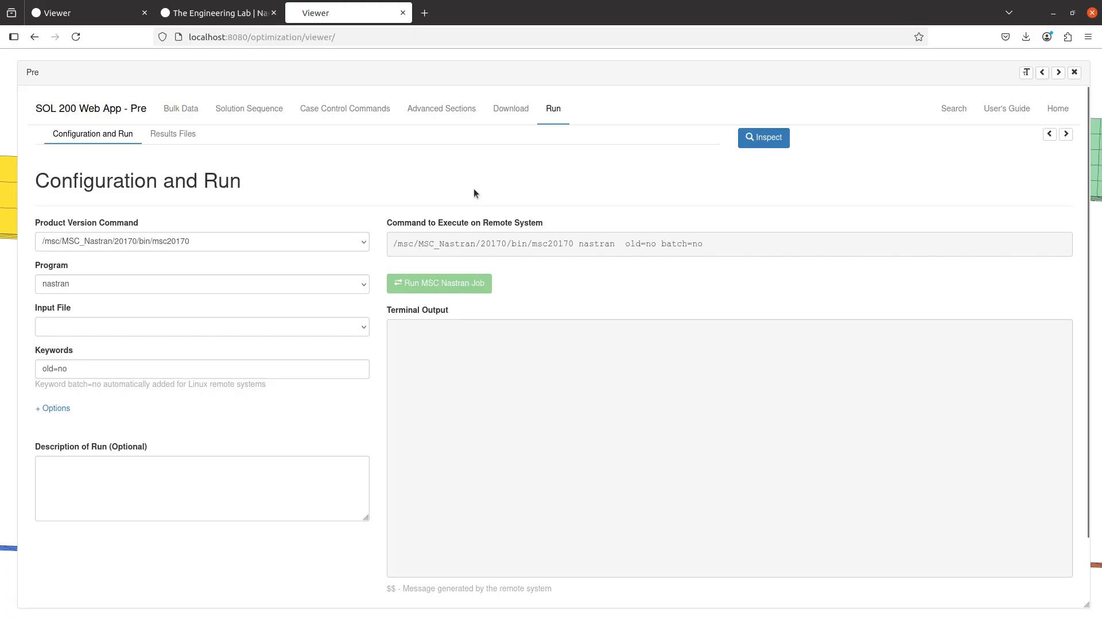
pyautogui.click(509, 112)
pyautogui.click(179, 109)
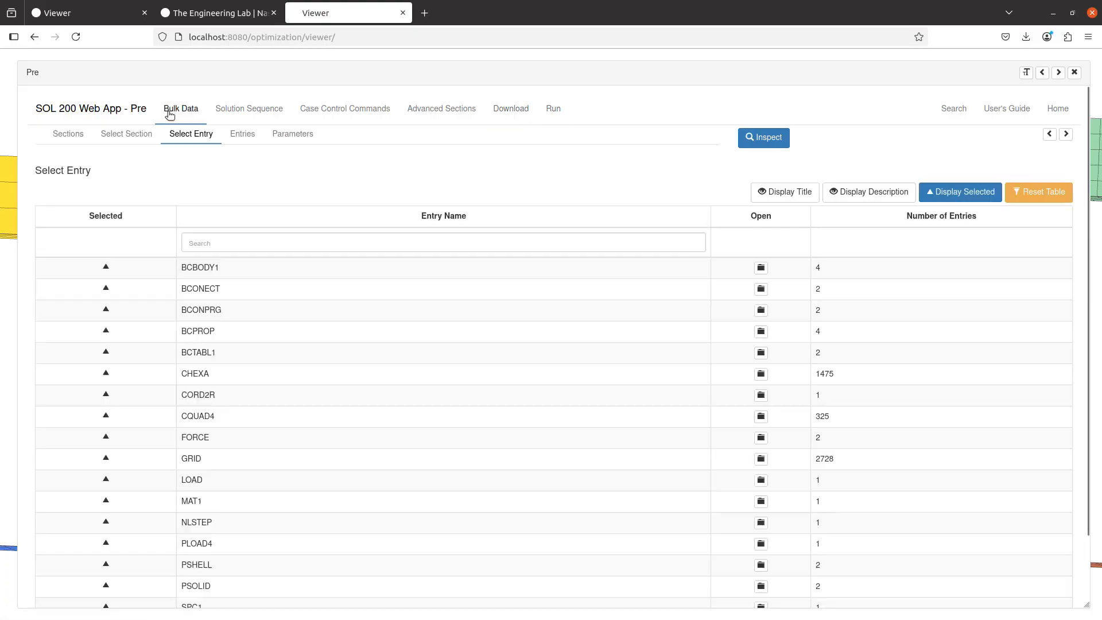
# Filter the bulk data entry names by "mdlpr" and open the MDLPRM entry for configuration
pyautogui.click(338, 243)
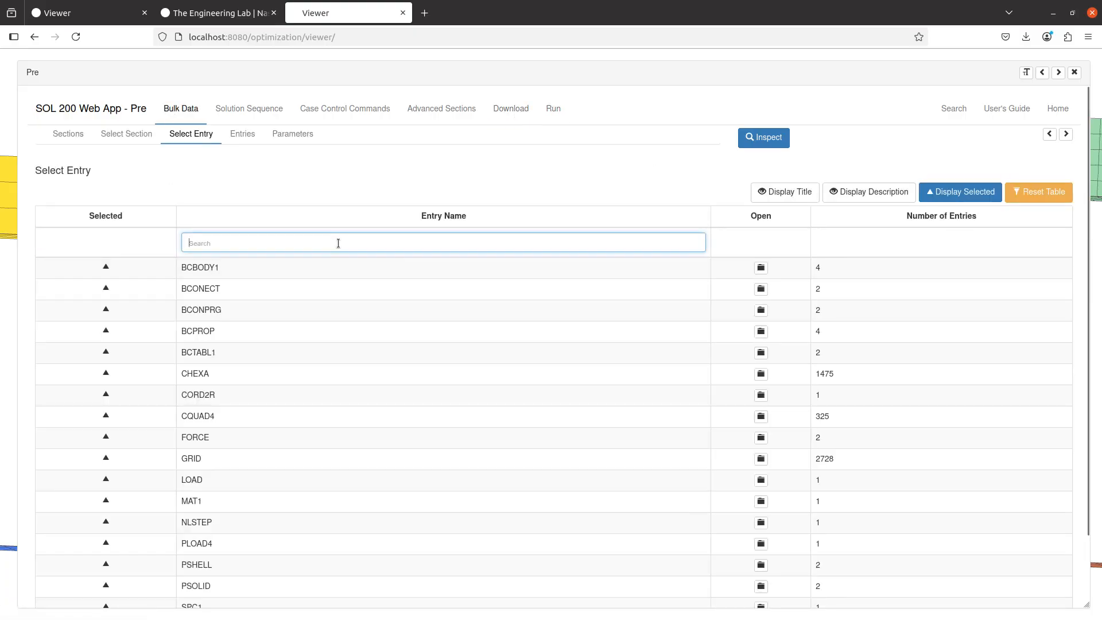
pyautogui.write('mdlpr')
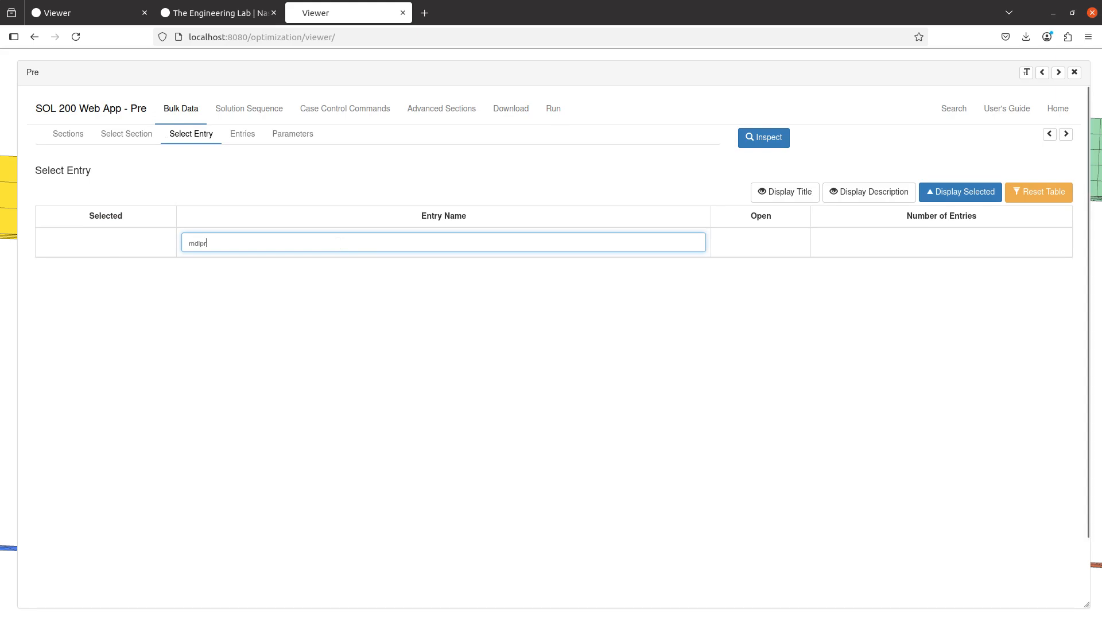
pyautogui.press('BackSpace')
pyautogui.press('BackSpace')
pyautogui.press('BackSpace')
pyautogui.press('BackSpace')
pyautogui.press('BackSpace')
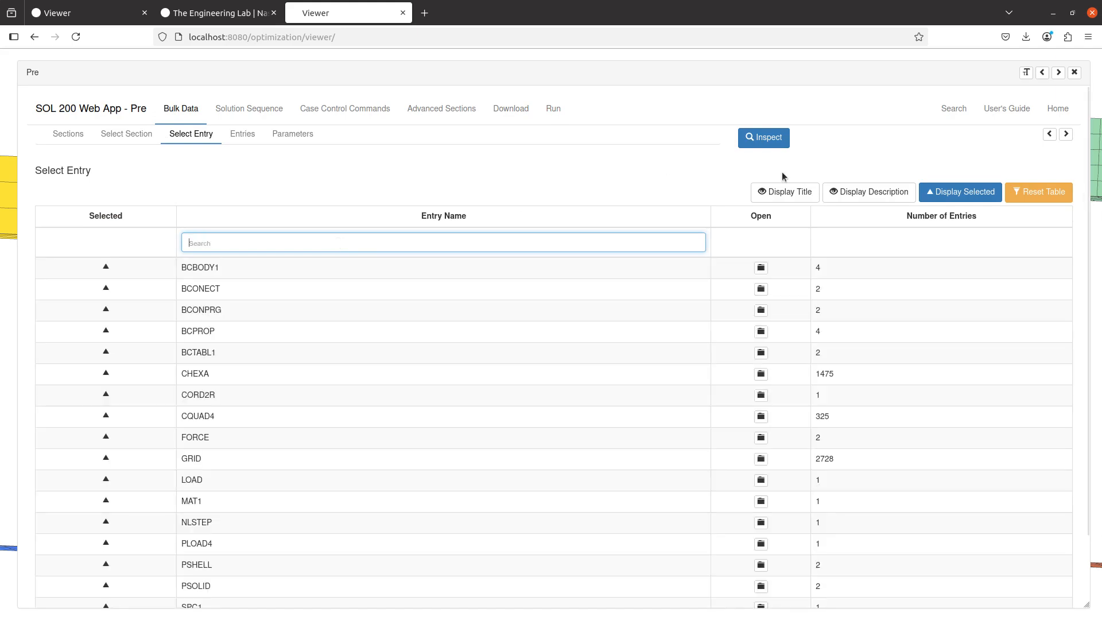
pyautogui.click(1027, 195)
pyautogui.write('mdlpr')
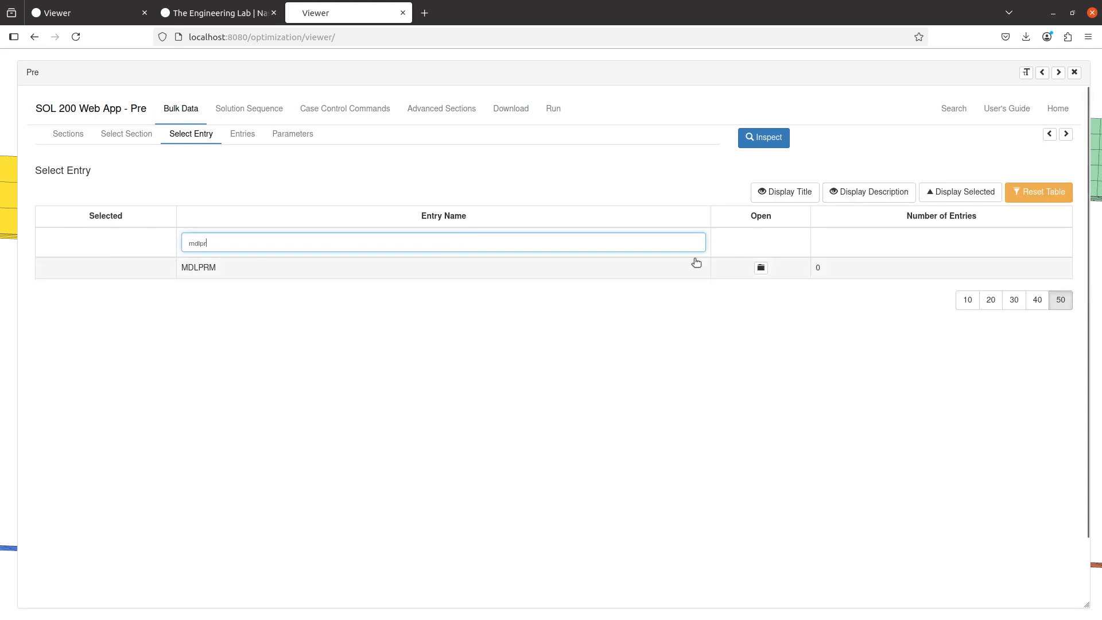
pyautogui.click(746, 268)
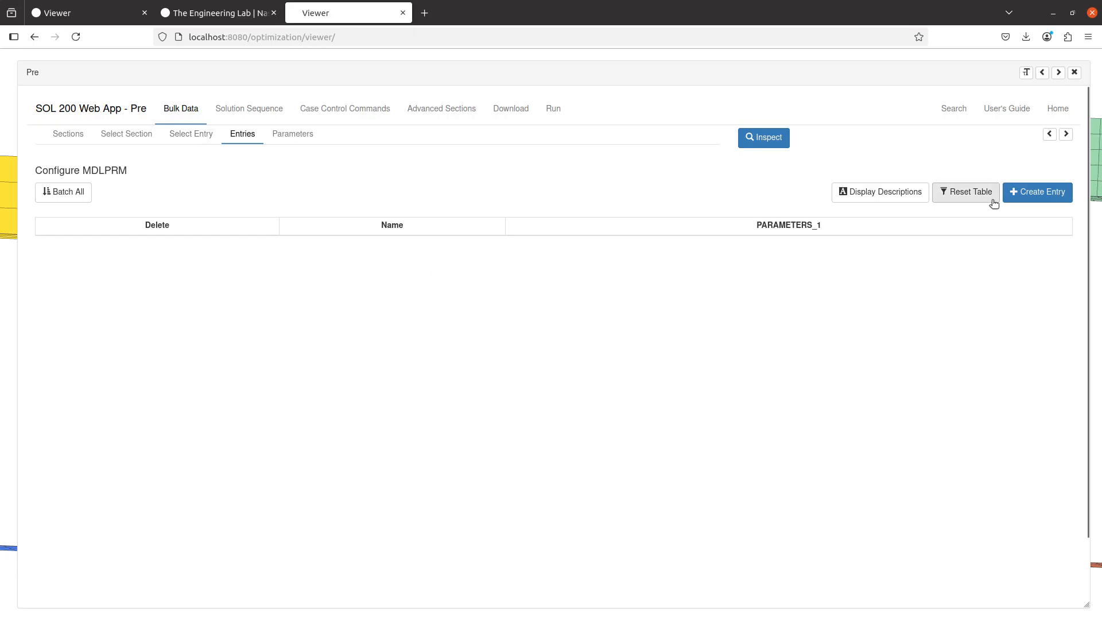
# Create an MDLPRM entry with HDF5 set to 3, a compressed NH5RDB database without input data, and show the BDF output
pyautogui.click(1035, 194)
pyautogui.click(414, 253)
pyautogui.click(450, 302)
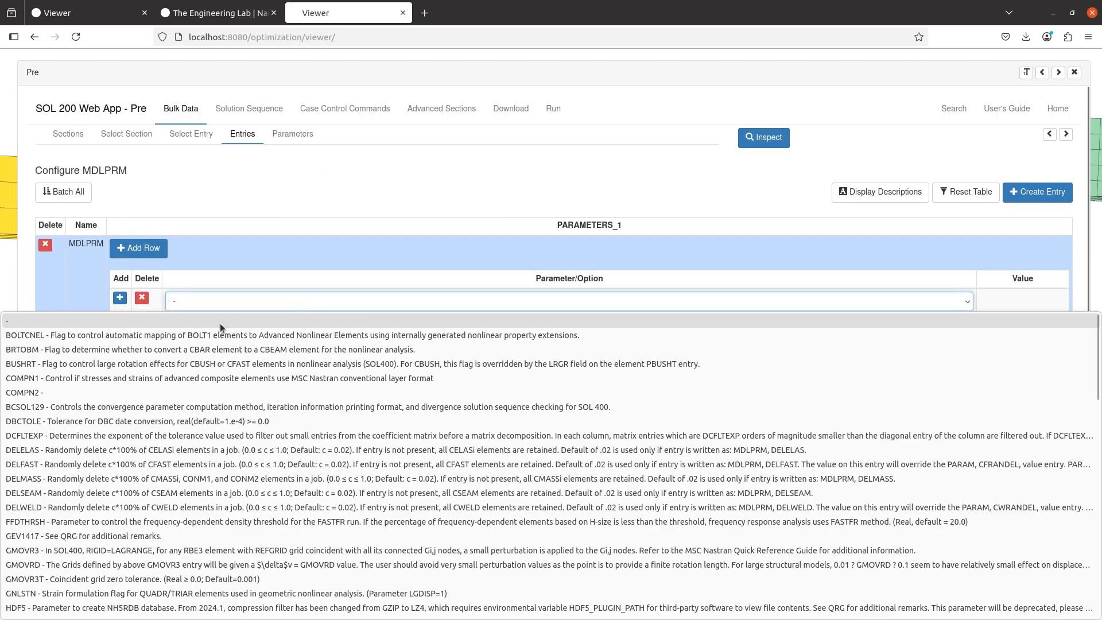
pyautogui.scroll(-5, 135, 425)
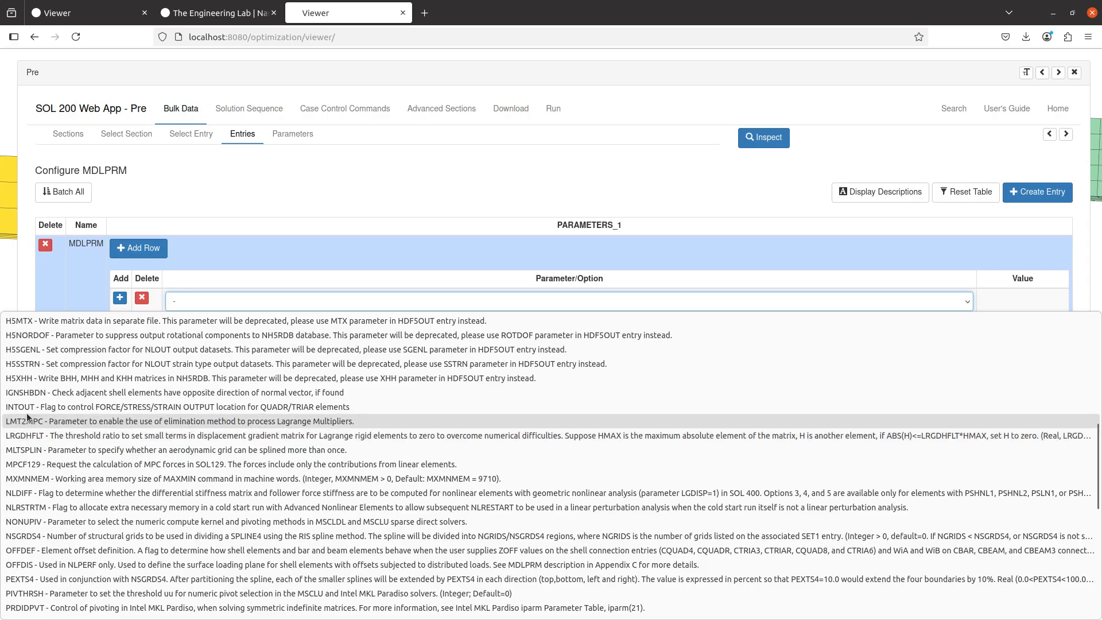
pyautogui.scroll(2, 40, 401)
pyautogui.click(35, 349)
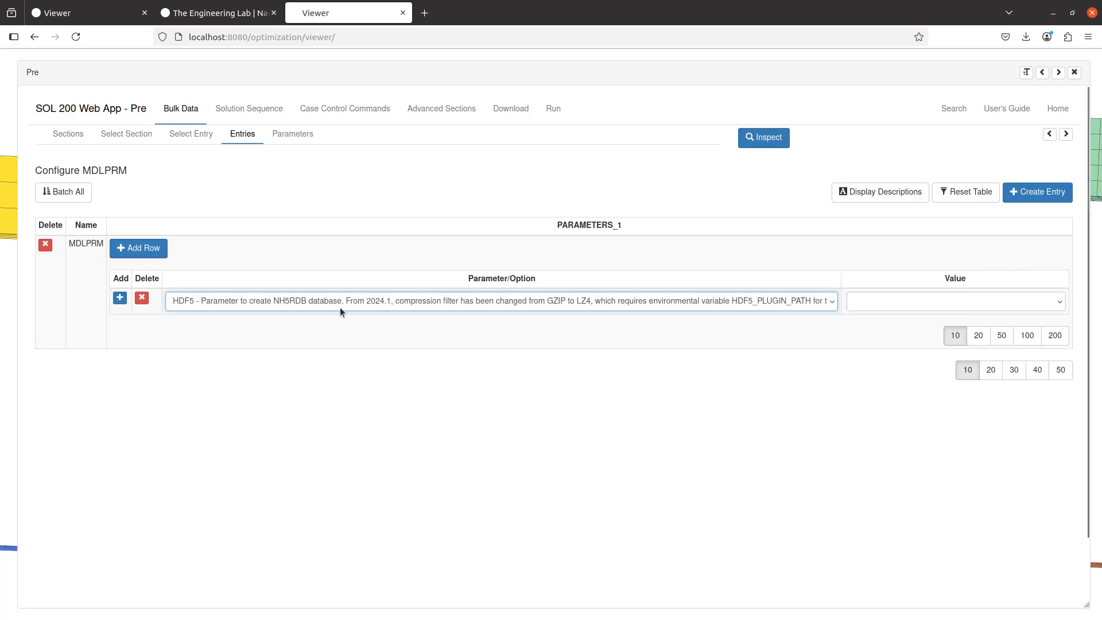
pyautogui.click(929, 308)
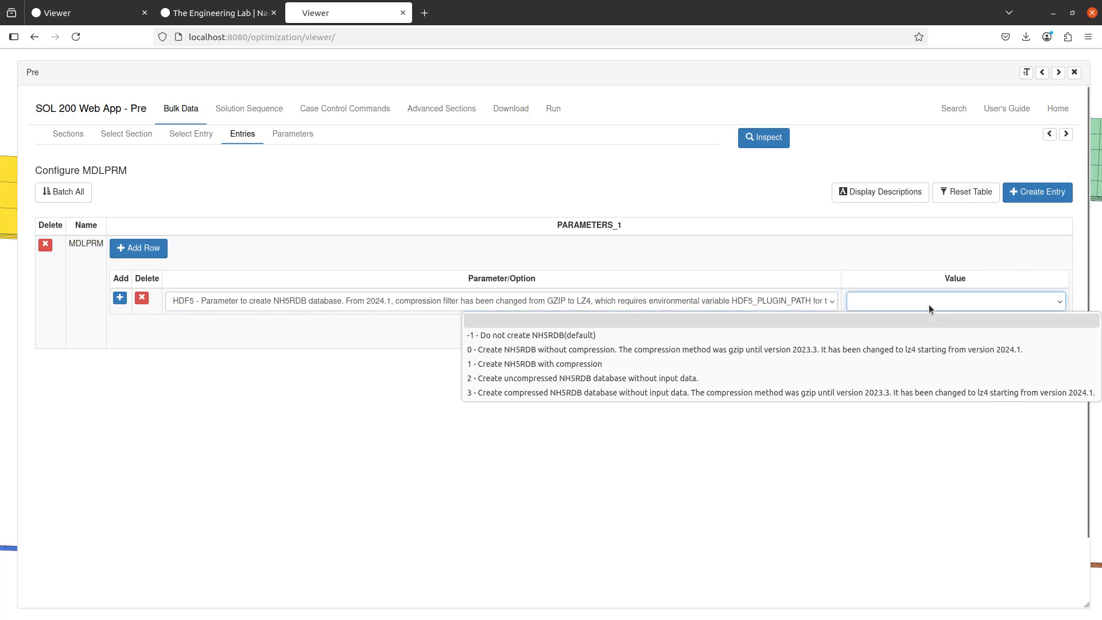
pyautogui.click(647, 392)
pyautogui.click(1049, 134)
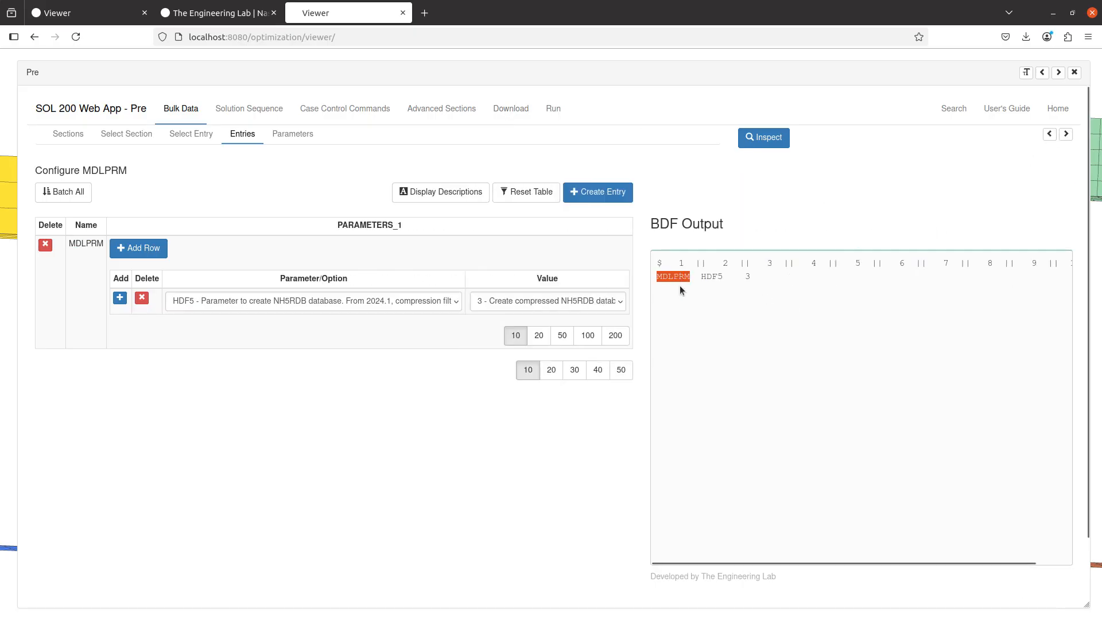
# Upload the BDF and immediately run it with MSC Nastran 2017, and hide the BDF output
pyautogui.click(514, 110)
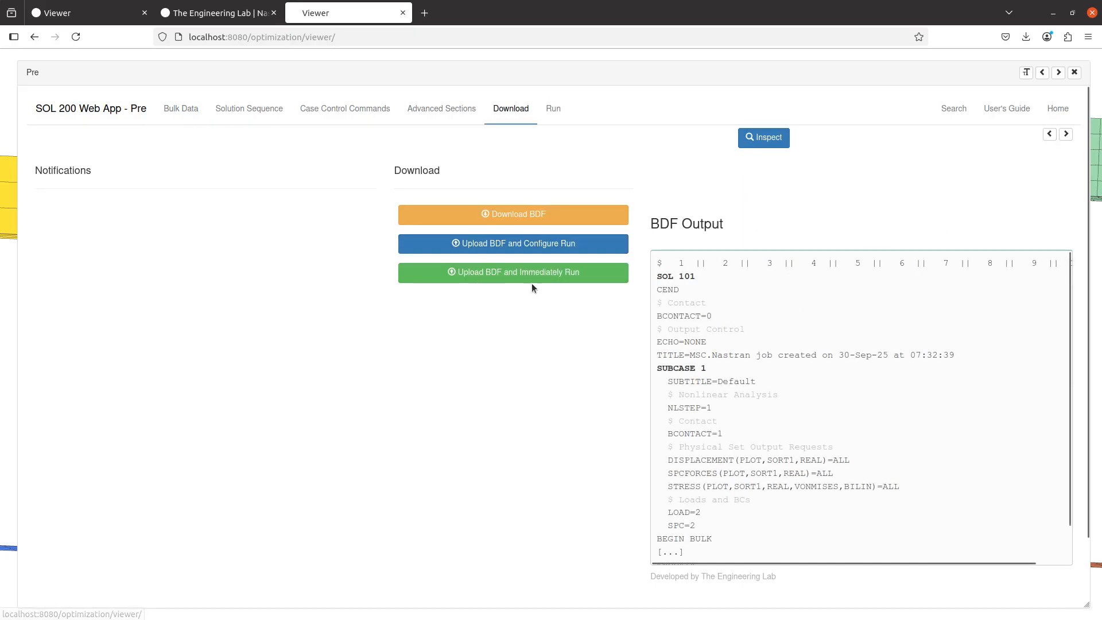
pyautogui.click(511, 271)
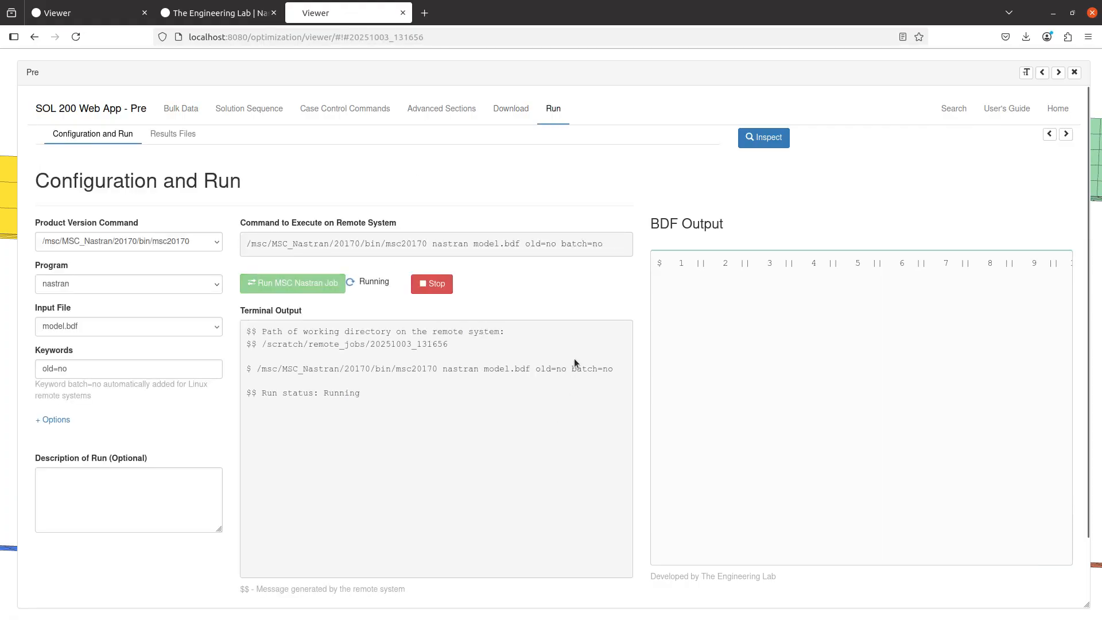
pyautogui.click(1066, 134)
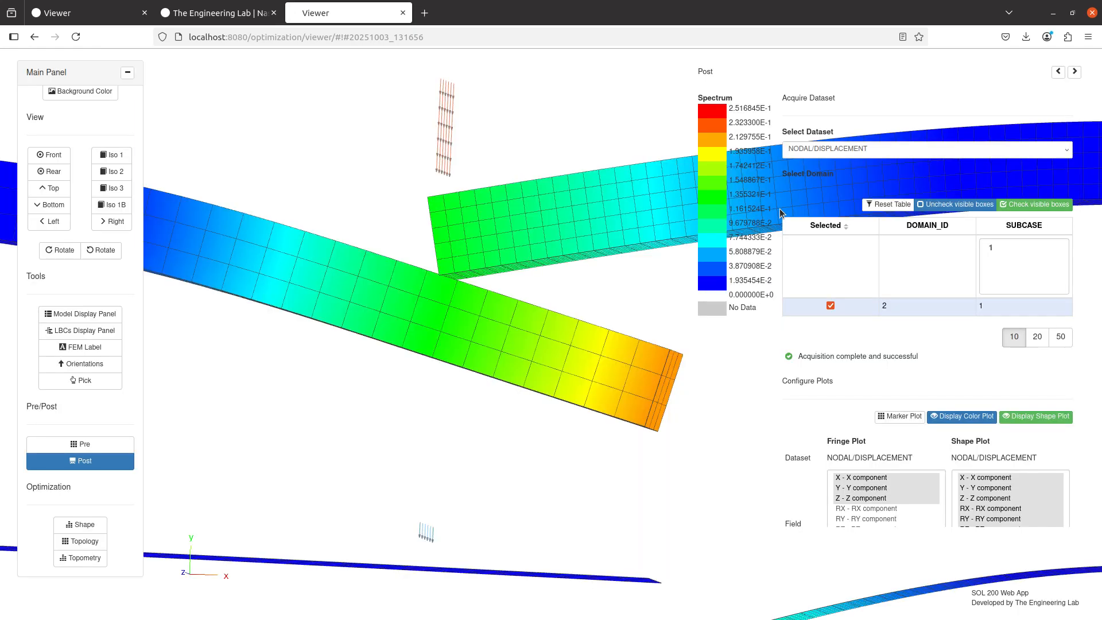
# Examine the deformed displacement plot of the solid parts and shell plates around their contact regions
pyautogui.scroll(-5, 505, 369)
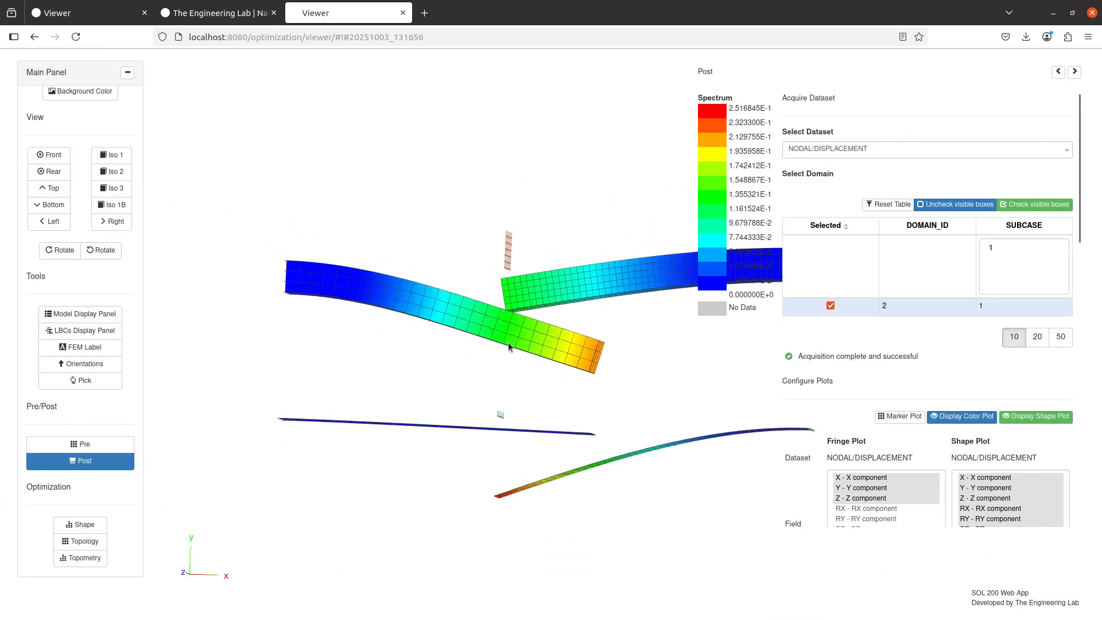
pyautogui.moveTo(510, 345); pyautogui.dragTo(666, 350)
pyautogui.scroll(5, 556, 373)
pyautogui.scroll(2, 662, 394)
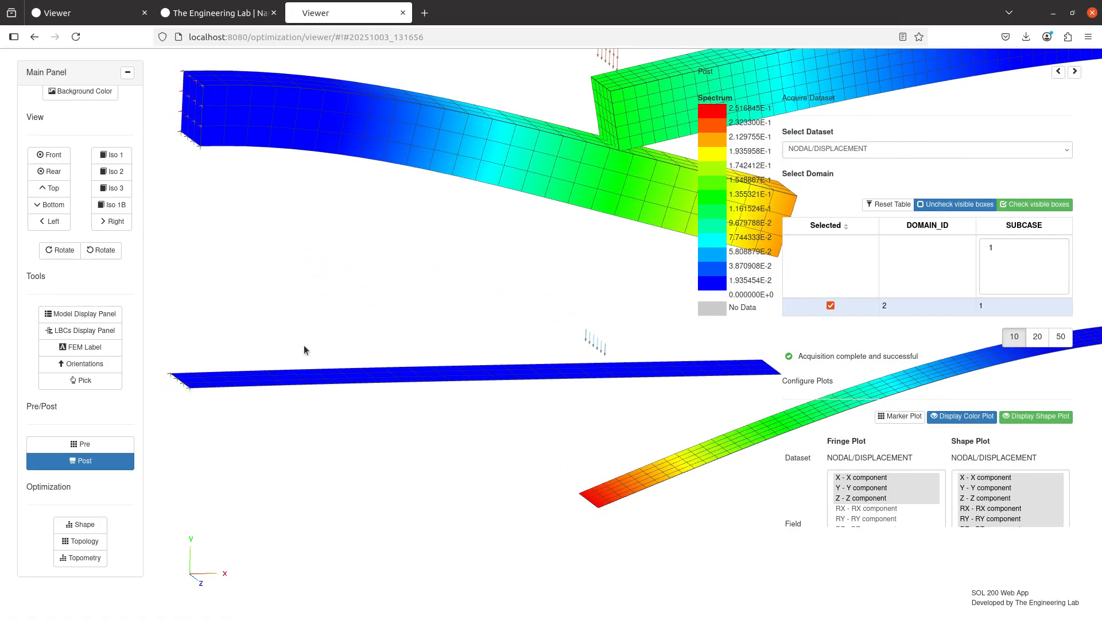
pyautogui.scroll(5, 436, 378)
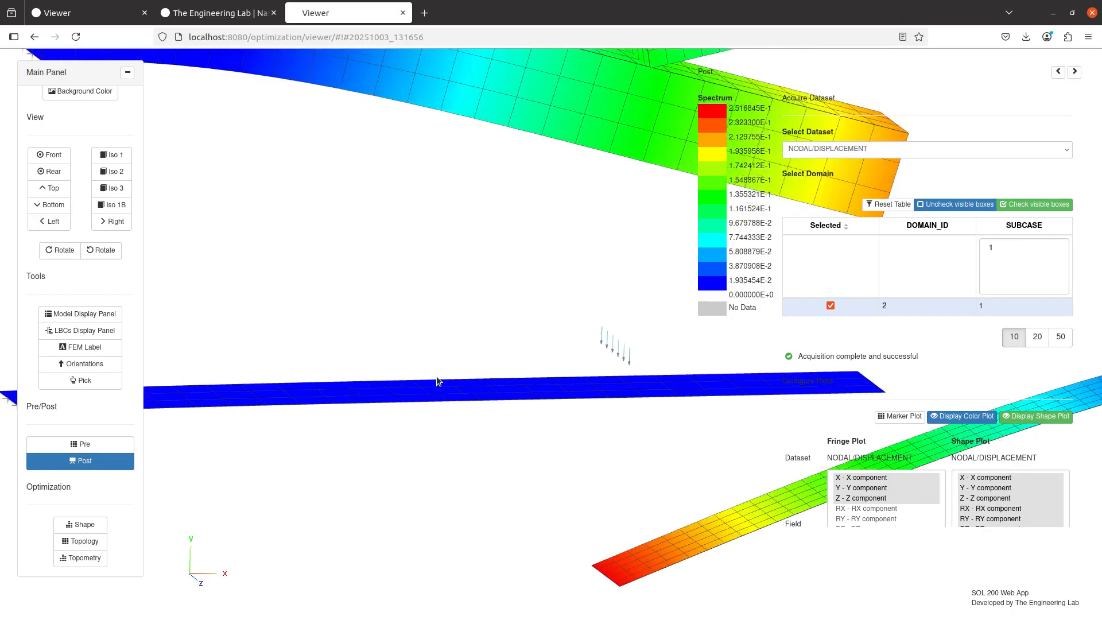
pyautogui.rightClick(724, 425)
pyautogui.click(511, 410)
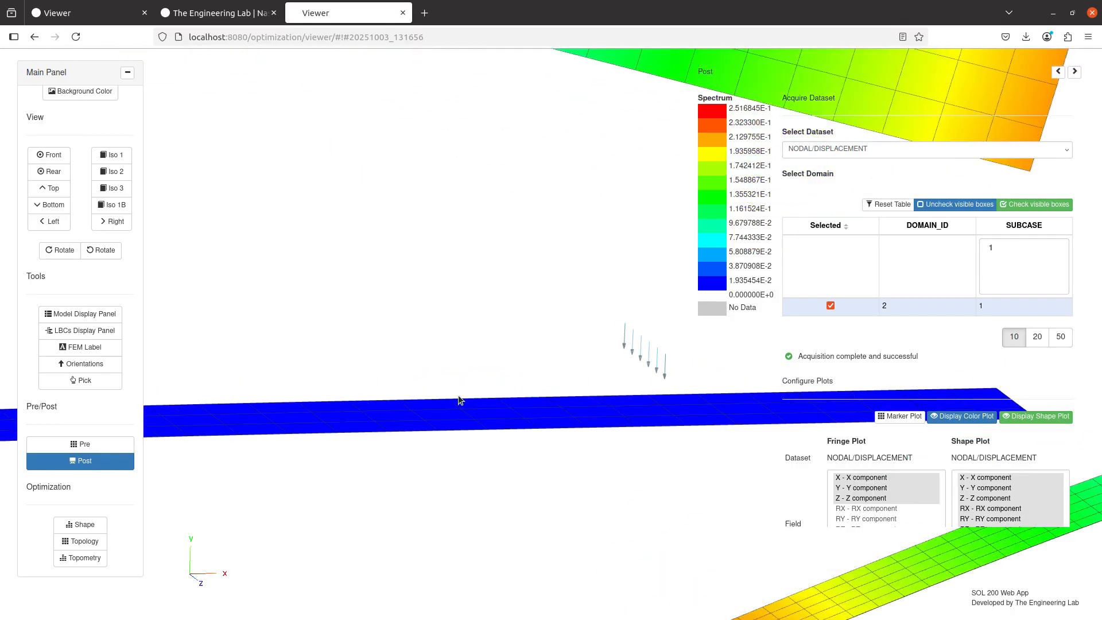
pyautogui.scroll(5, 458, 394)
pyautogui.moveTo(458, 394); pyautogui.dragTo(26, 256)
pyautogui.scroll(-10, 445, 349)
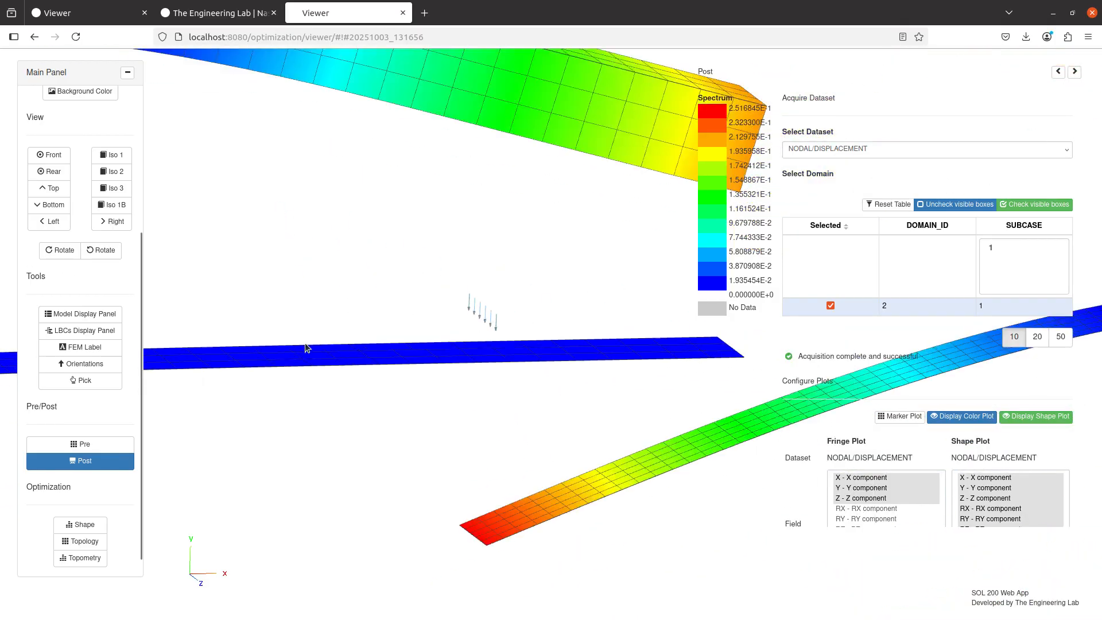
# Examine the shell plates' overlap region, comparing the deformed plot with the undeformed shape by hiding and redisplaying the shape plot
pyautogui.scroll(3, 402, 350)
pyautogui.moveTo(574, 405); pyautogui.dragTo(466, 387)
pyautogui.scroll(3, 466, 386)
pyautogui.scroll(5, 466, 387)
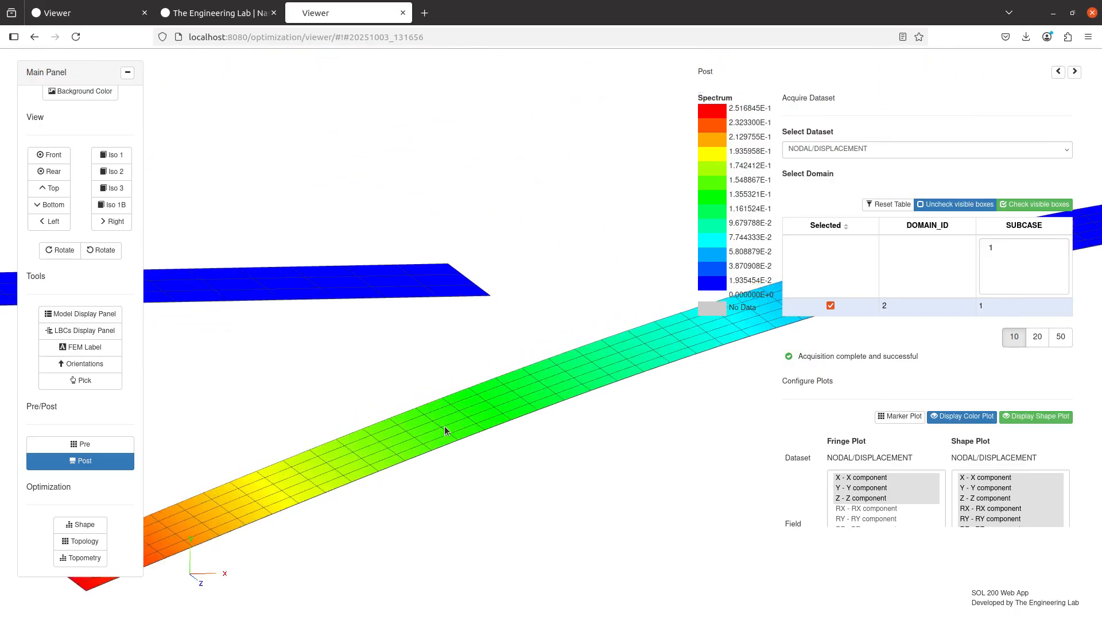
pyautogui.moveTo(322, 464); pyautogui.dragTo(436, 365)
pyautogui.scroll(5, 425, 338)
pyautogui.scroll(-5, 370, 337)
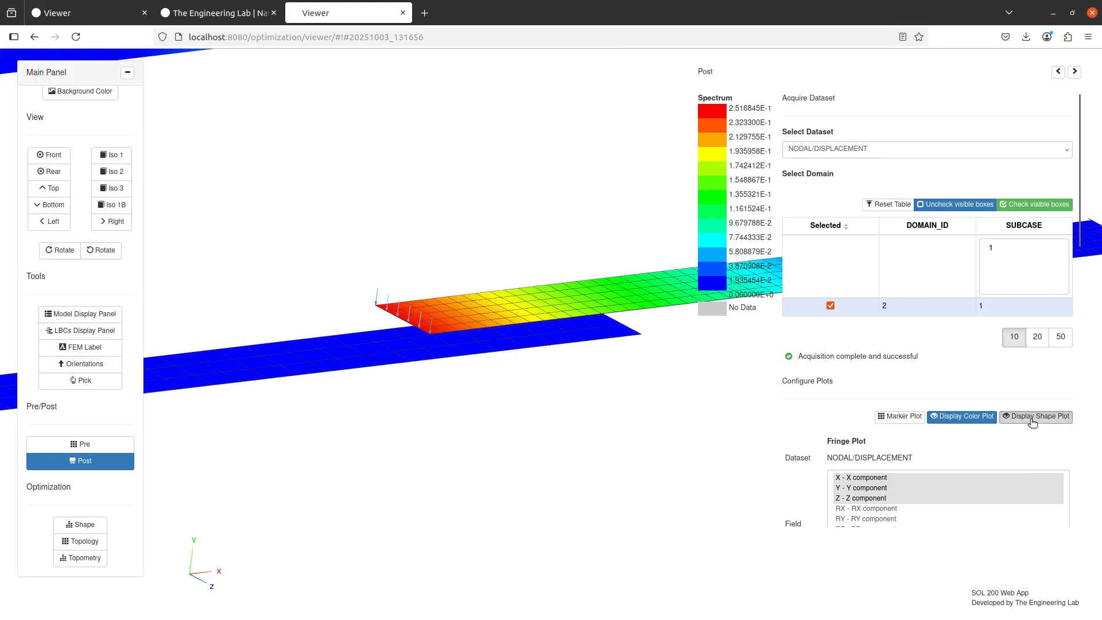
pyautogui.click(1032, 417)
pyautogui.click(1032, 419)
# Set the displacement shape plot's scale factor to 1
pyautogui.scroll(-5, 916, 356)
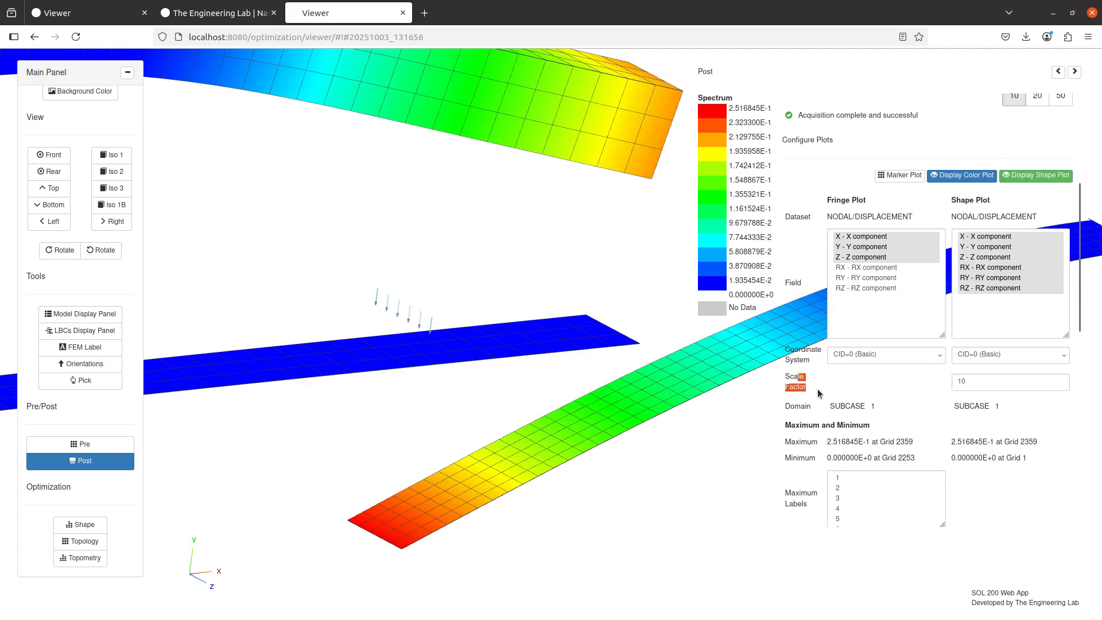
pyautogui.click(991, 383)
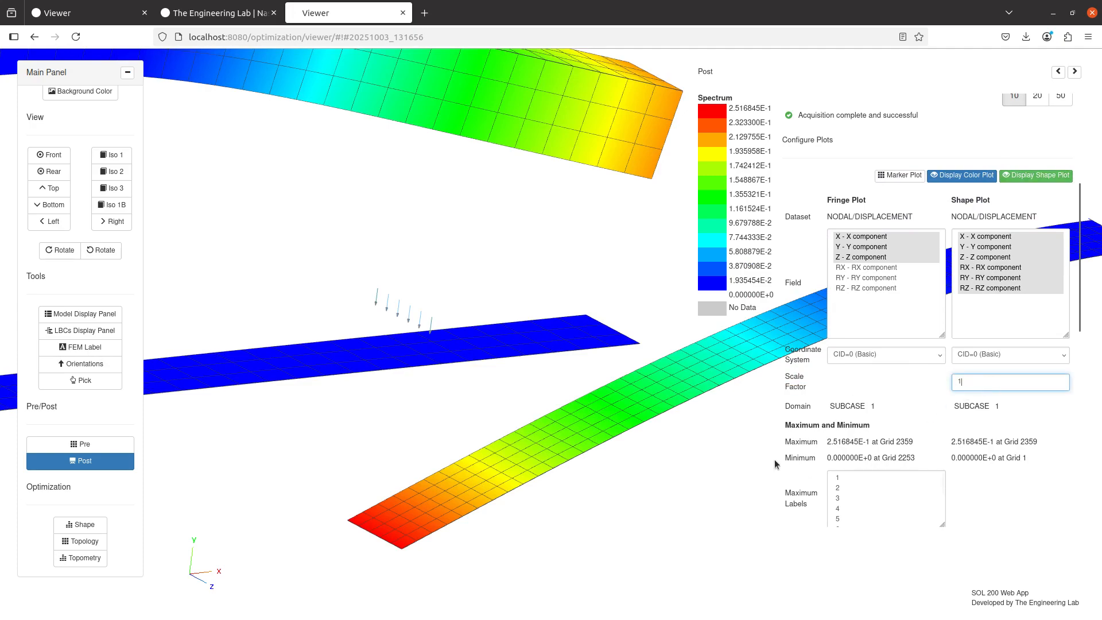
pyautogui.click(930, 405)
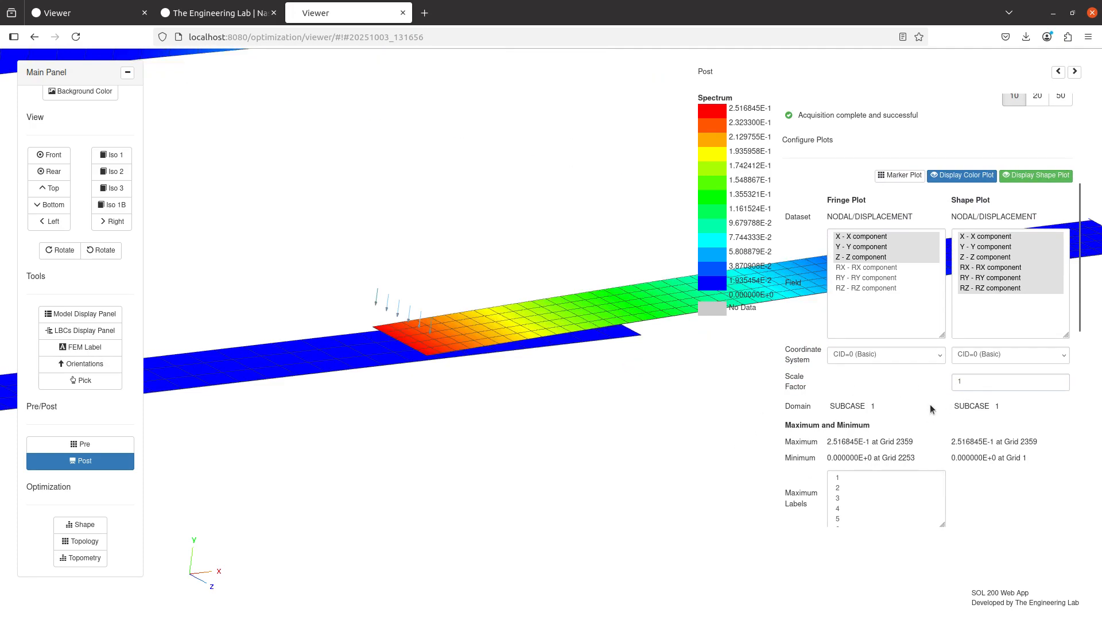
# Examine the true-scale contact regions of the shell plates and solid parts from several angles and close up
pyautogui.moveTo(466, 368); pyautogui.dragTo(643, 419)
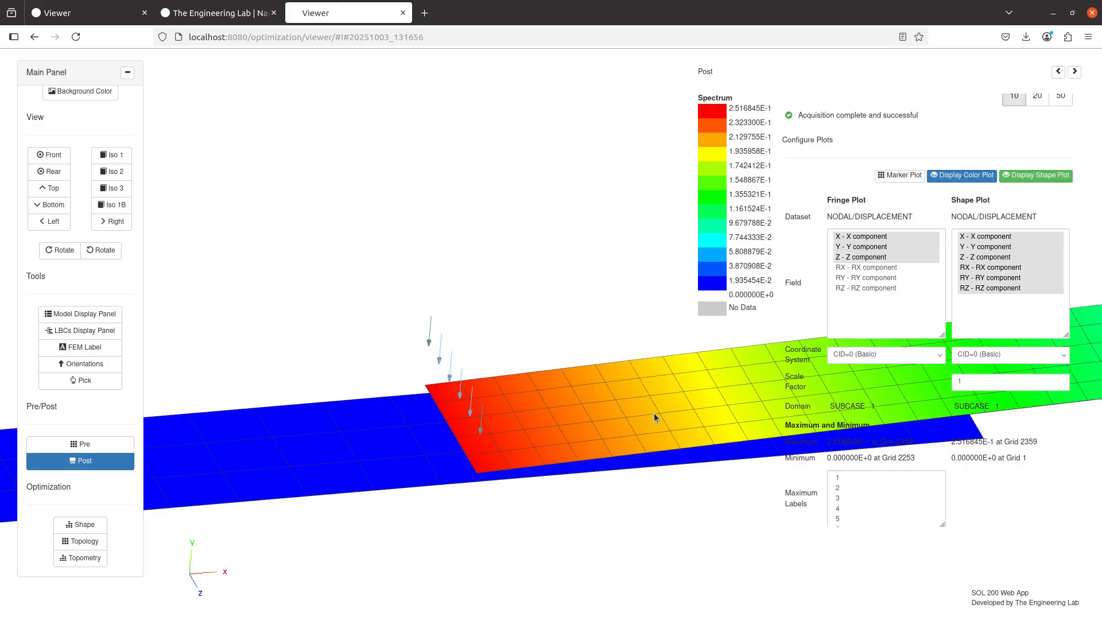
pyautogui.moveTo(653, 412); pyautogui.dragTo(559, 336)
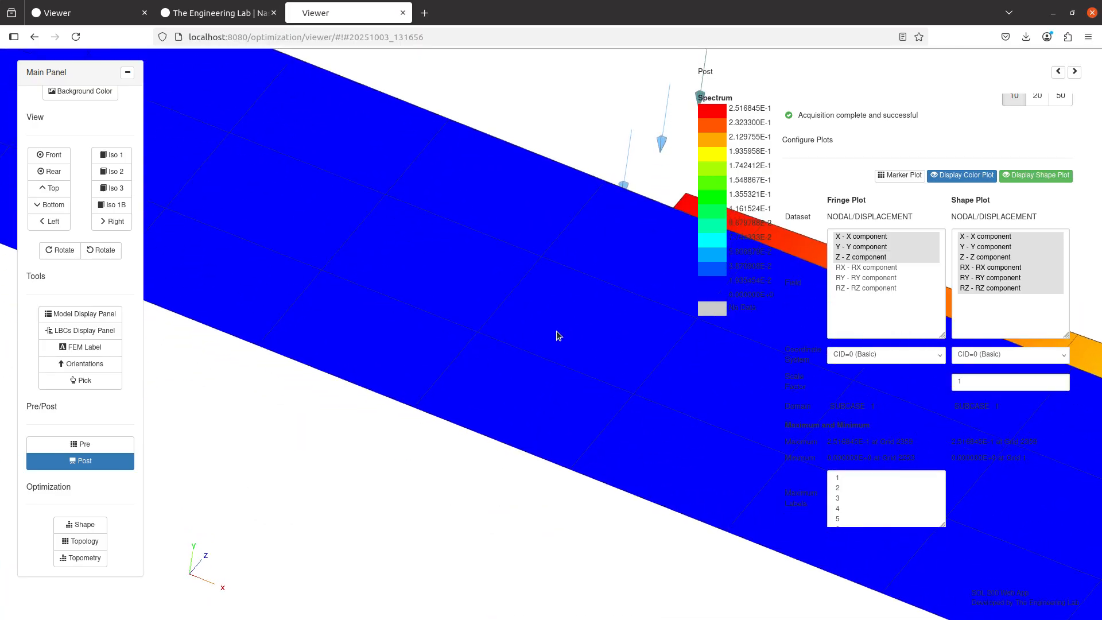
pyautogui.scroll(-5, 557, 336)
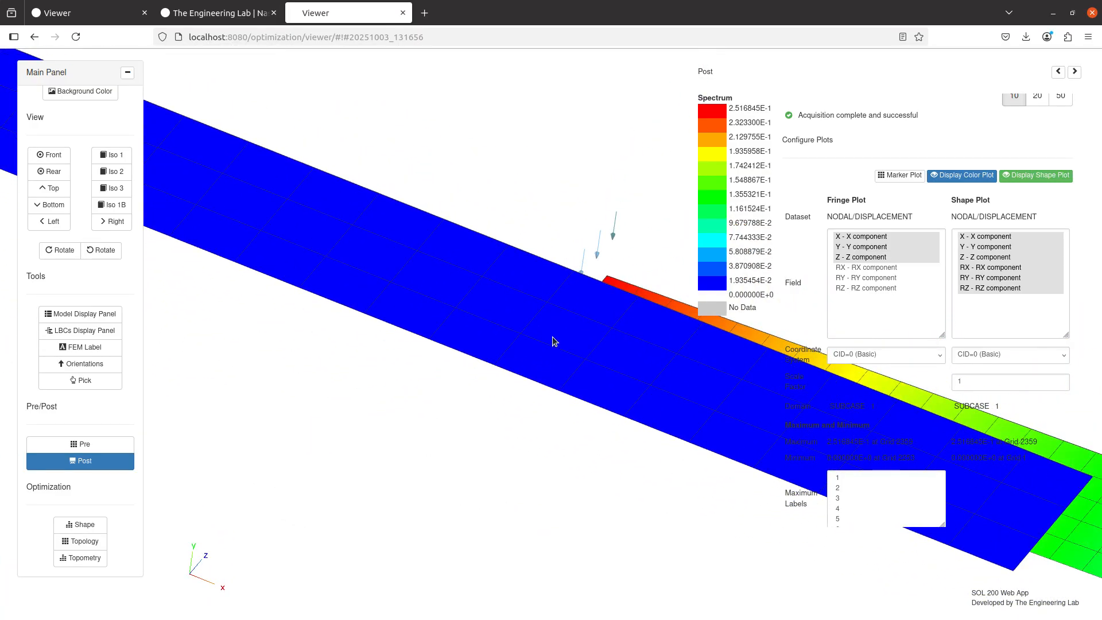
pyautogui.moveTo(552, 337); pyautogui.dragTo(568, 384)
pyautogui.scroll(-10, 563, 337)
pyautogui.moveTo(564, 336); pyautogui.dragTo(522, 328)
pyautogui.scroll(10, 563, 377)
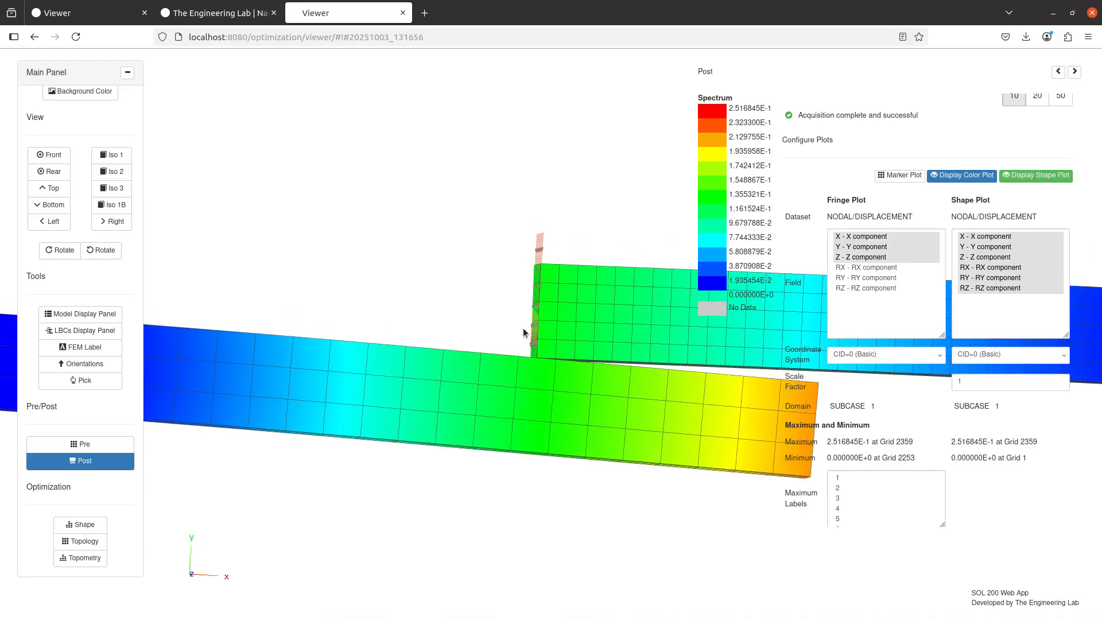
pyautogui.scroll(5, 549, 367)
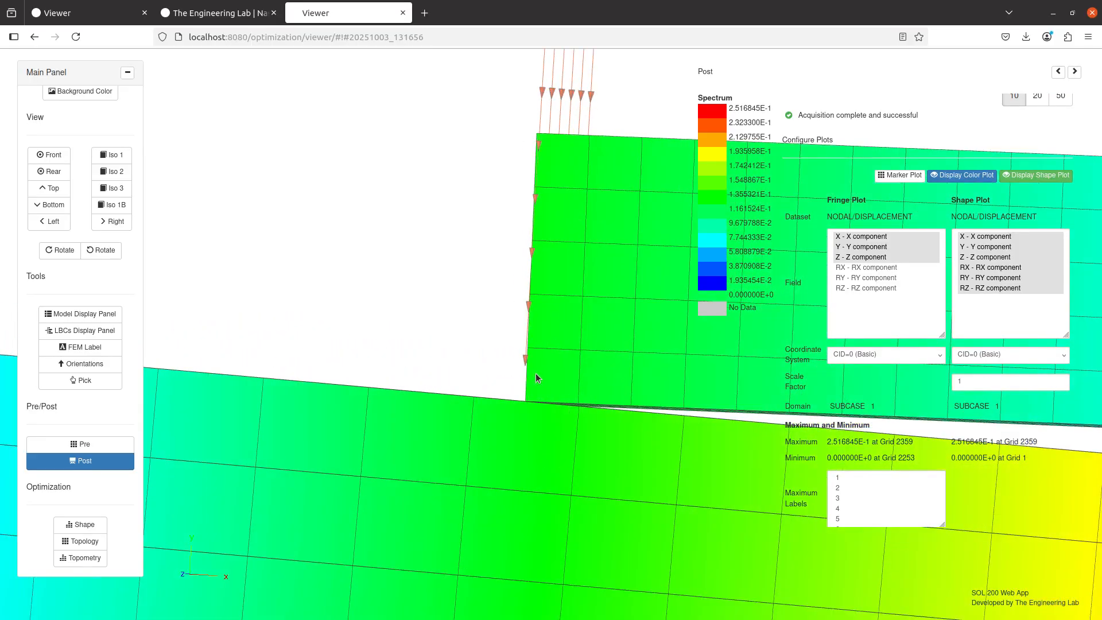
pyautogui.scroll(3, 535, 373)
pyautogui.moveTo(578, 302); pyautogui.dragTo(666, 218)
pyautogui.scroll(3, 607, 332)
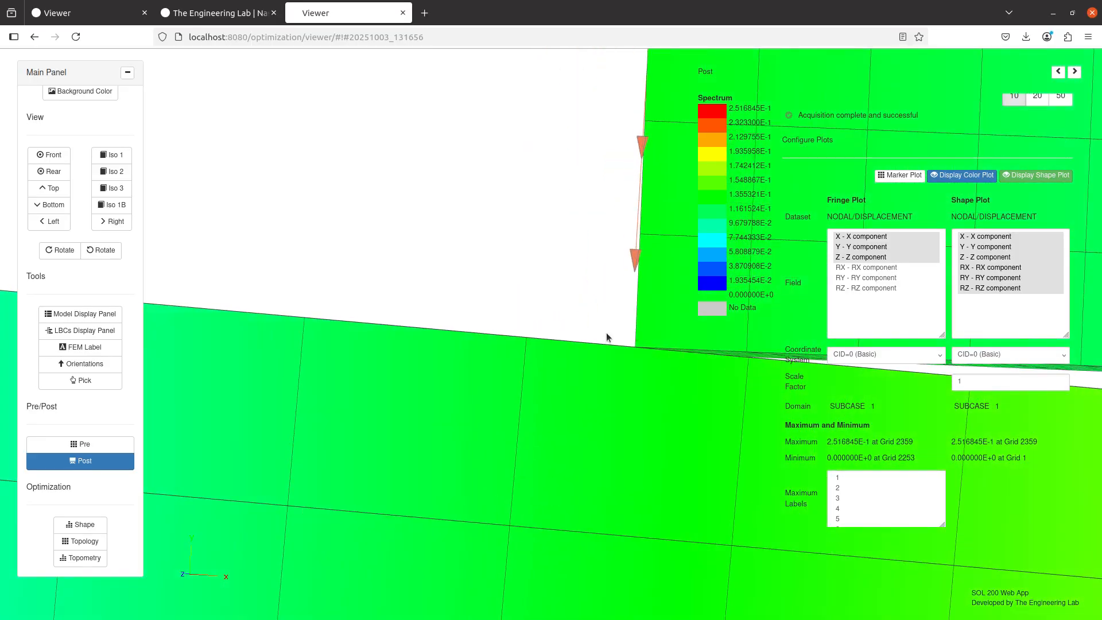
pyautogui.scroll(-10, 588, 385)
pyautogui.moveTo(531, 388); pyautogui.dragTo(550, 435)
# Set the shape plot's scale factor to 10 and inspect the exaggerated deformation of the solid parts and shell plates
pyautogui.click(1028, 385)
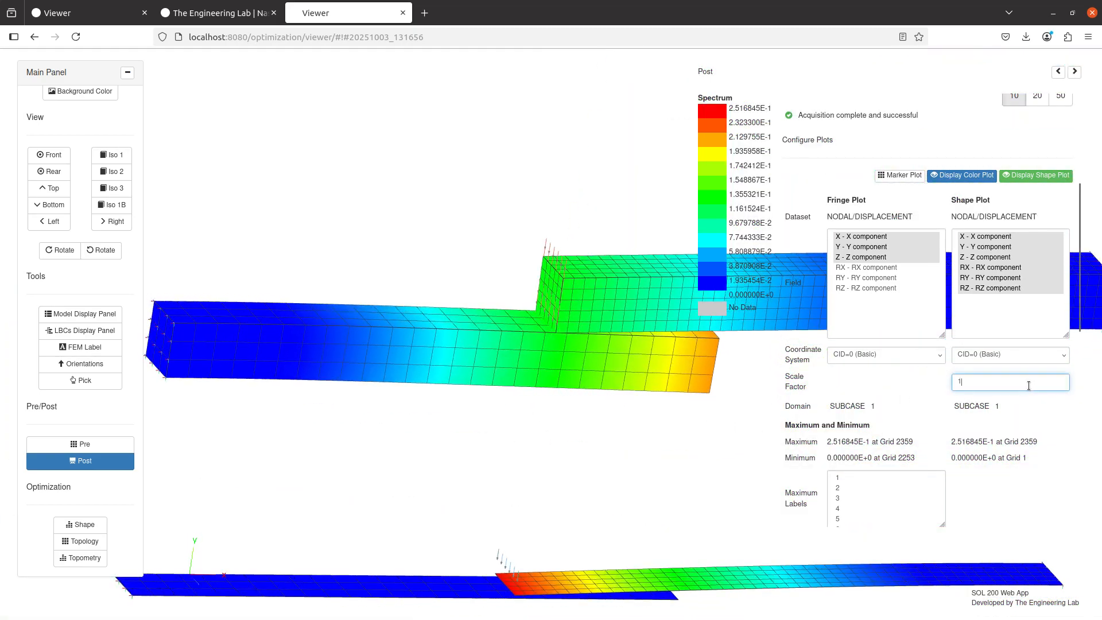
pyautogui.write('0')
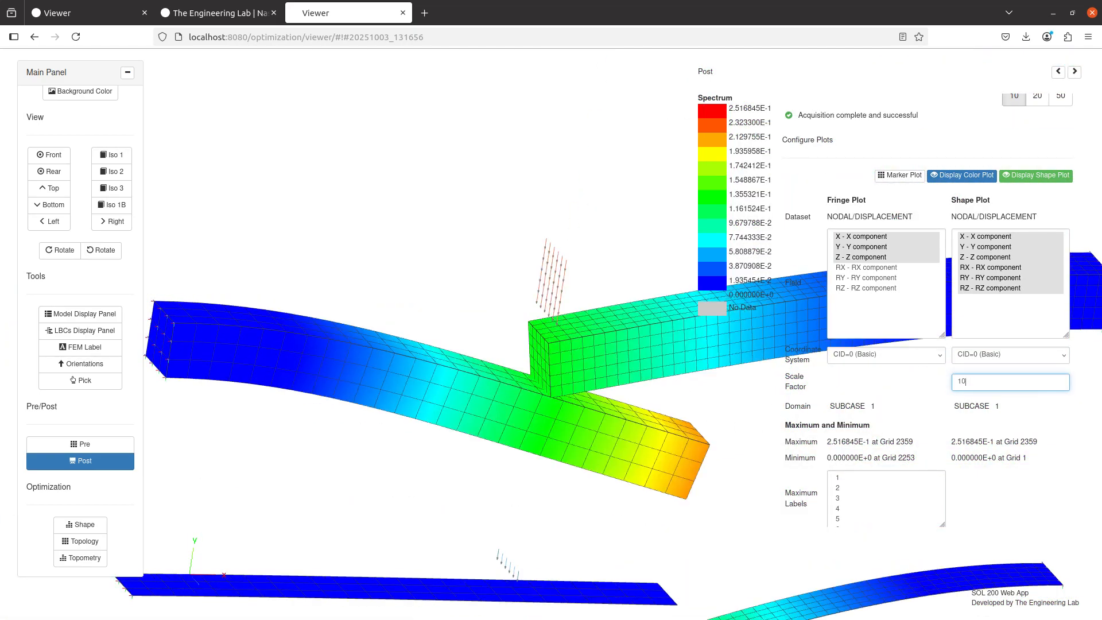
pyautogui.scroll(-2, 623, 418)
pyautogui.moveTo(523, 281); pyautogui.dragTo(547, 320)
pyautogui.moveTo(576, 412); pyautogui.dragTo(492, 293)
pyautogui.scroll(4, 492, 293)
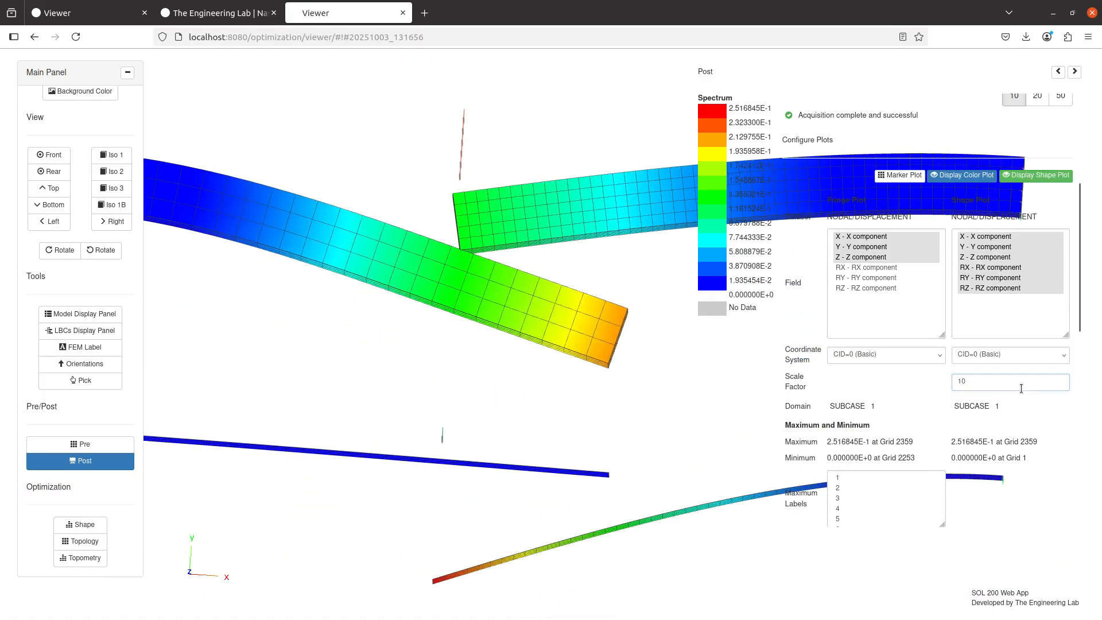
# Set the shape plot's scale factor back to 1 and inspect the shell plates' contact region
pyautogui.moveTo(1021, 389); pyautogui.dragTo(820, 343)
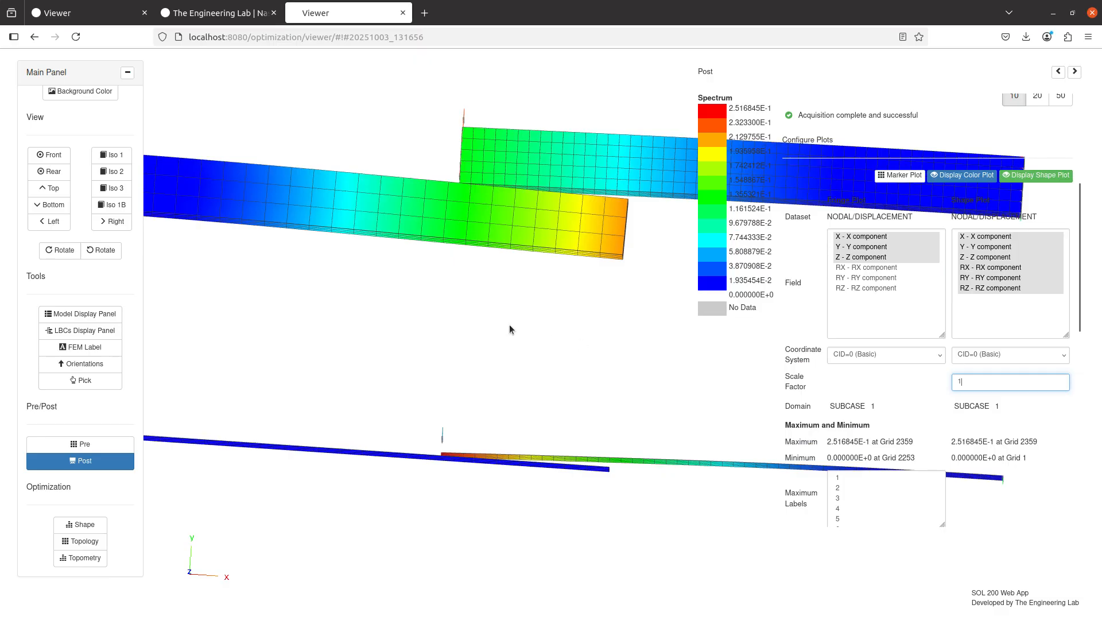
pyautogui.moveTo(510, 326); pyautogui.dragTo(544, 379)
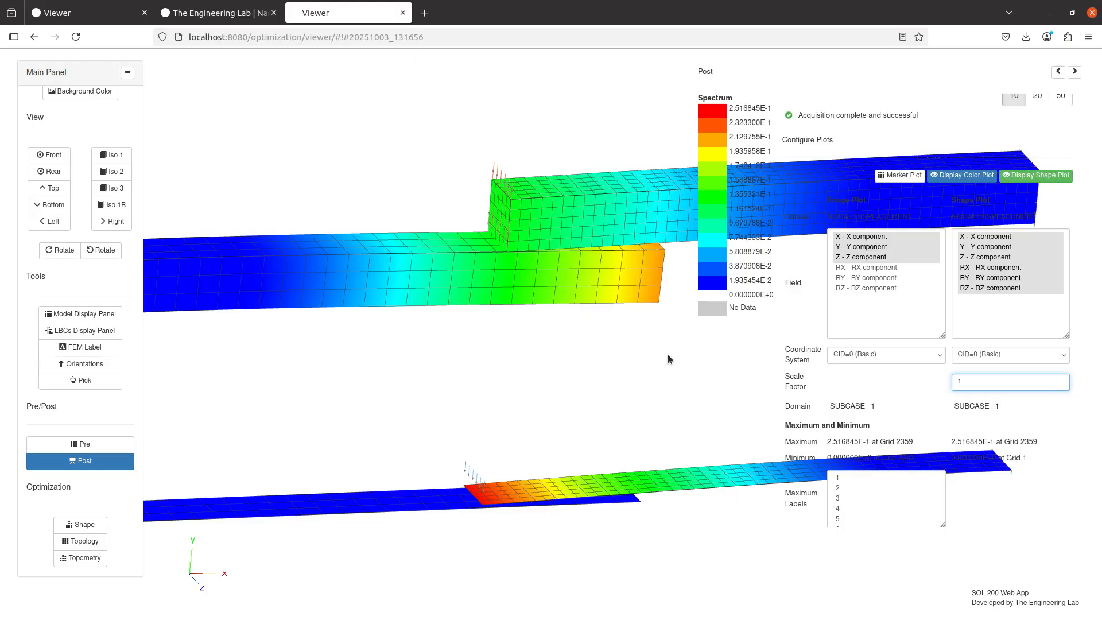
pyautogui.moveTo(528, 280); pyautogui.dragTo(560, 404)
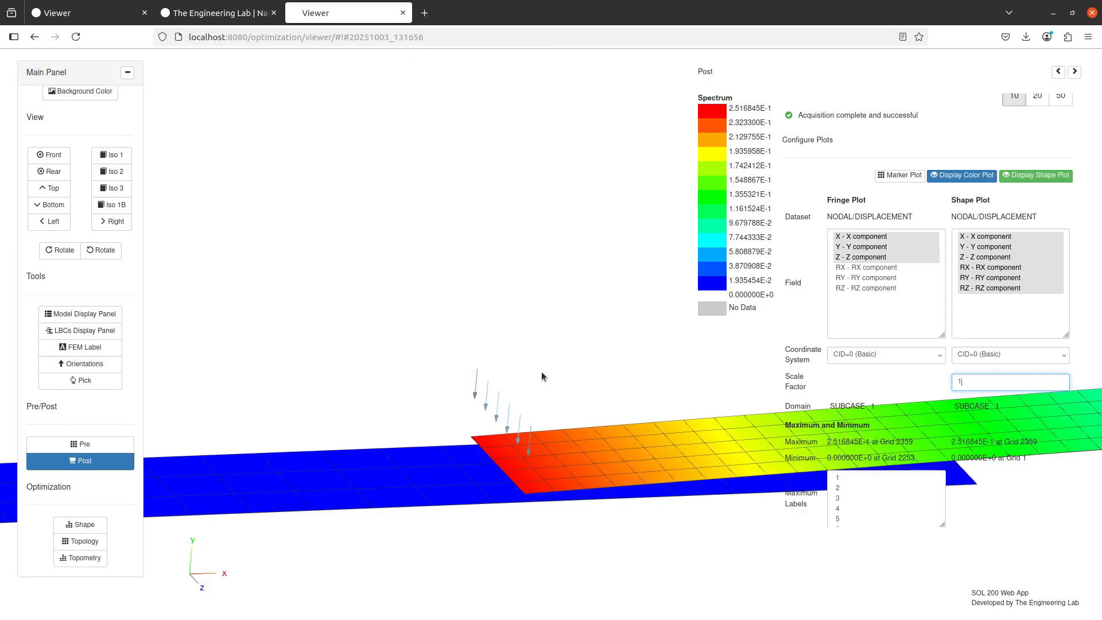
# Return to the pre-processor's bulk data, display the selected entry types, and open the FORCE entries for configuration
pyautogui.click(80, 444)
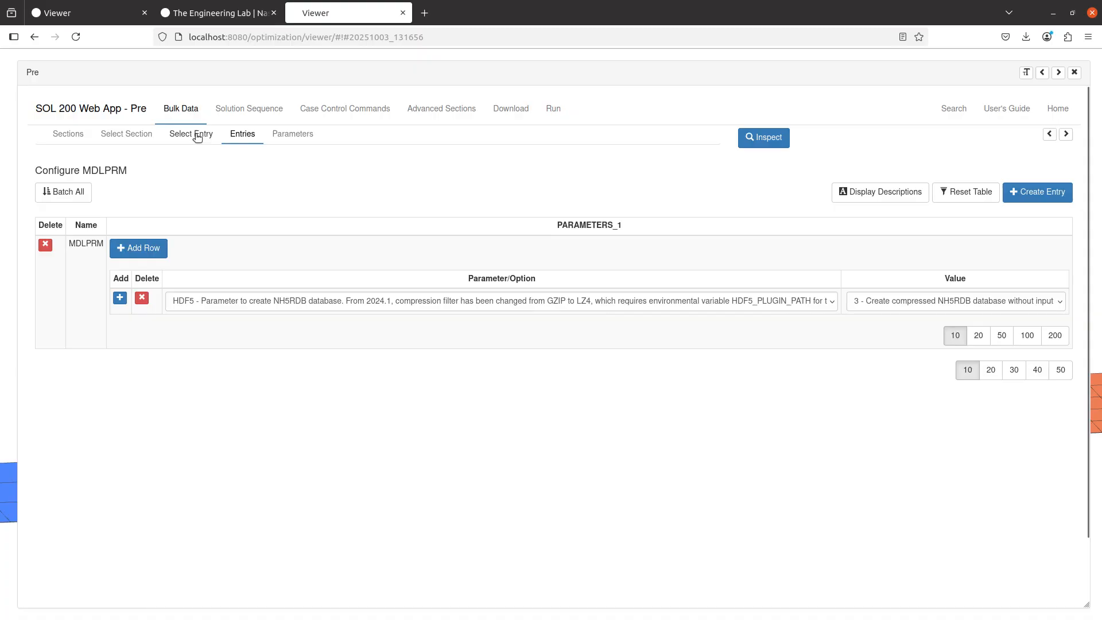
pyautogui.click(197, 136)
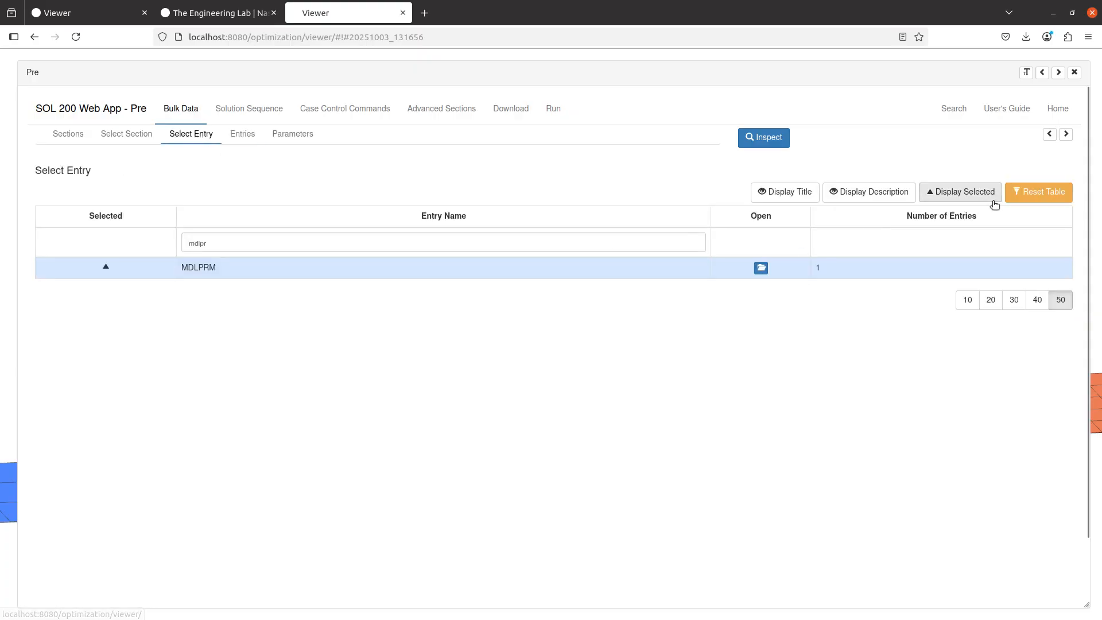
pyautogui.click(976, 198)
pyautogui.click(296, 444)
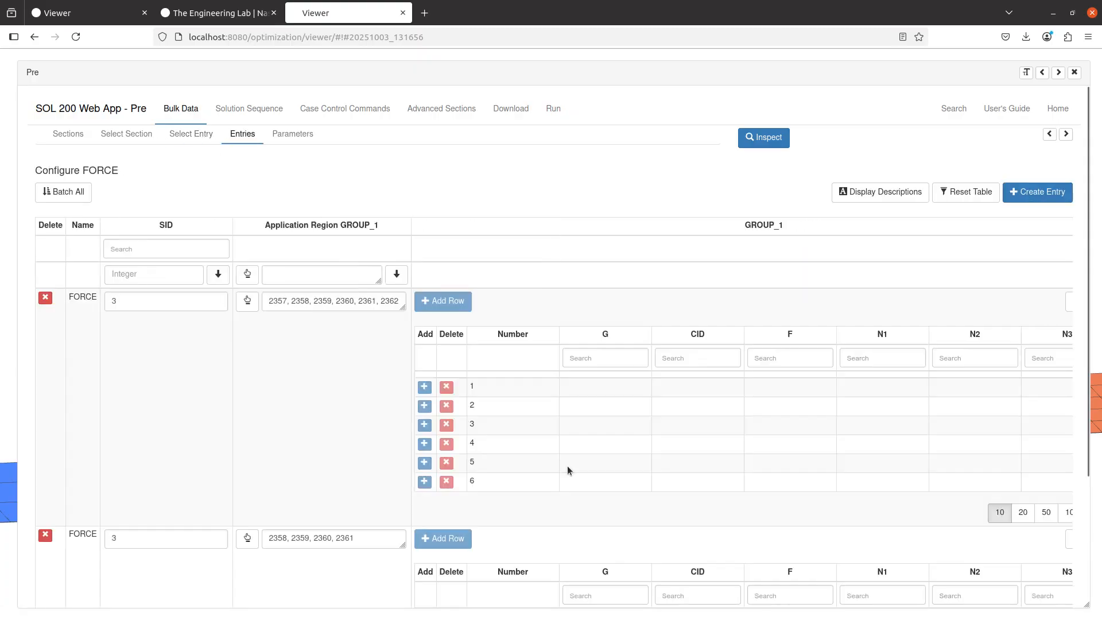
# Set the force magnitude F to 1000. for all rows of the first FORCE group, grids 2357 to 2362
pyautogui.scroll(-2, 724, 357)
pyautogui.click(833, 281)
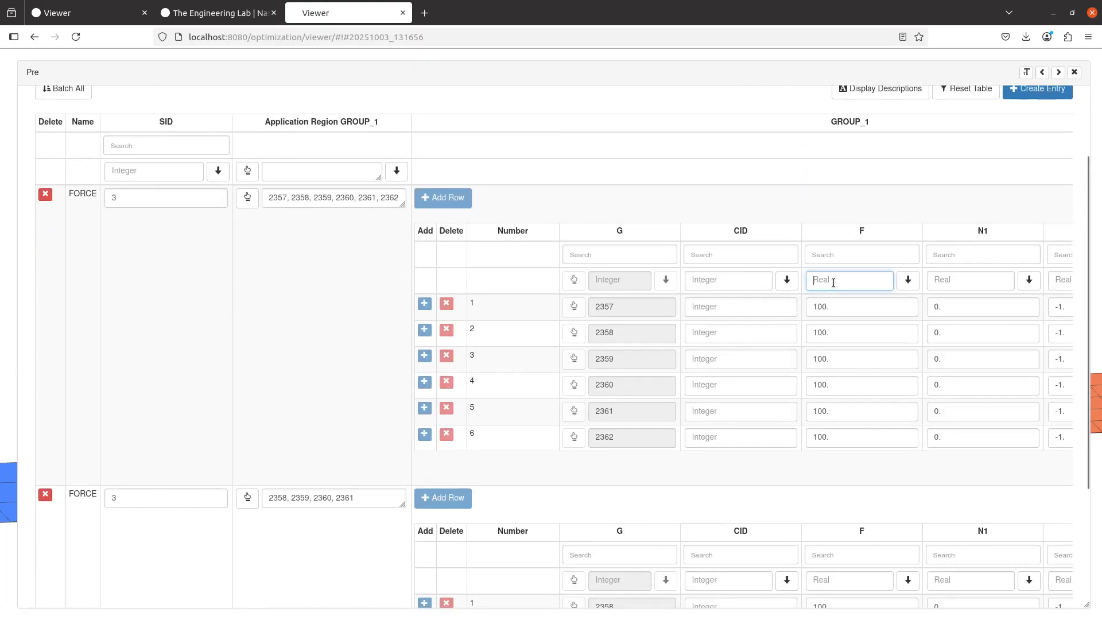
pyautogui.write('1000')
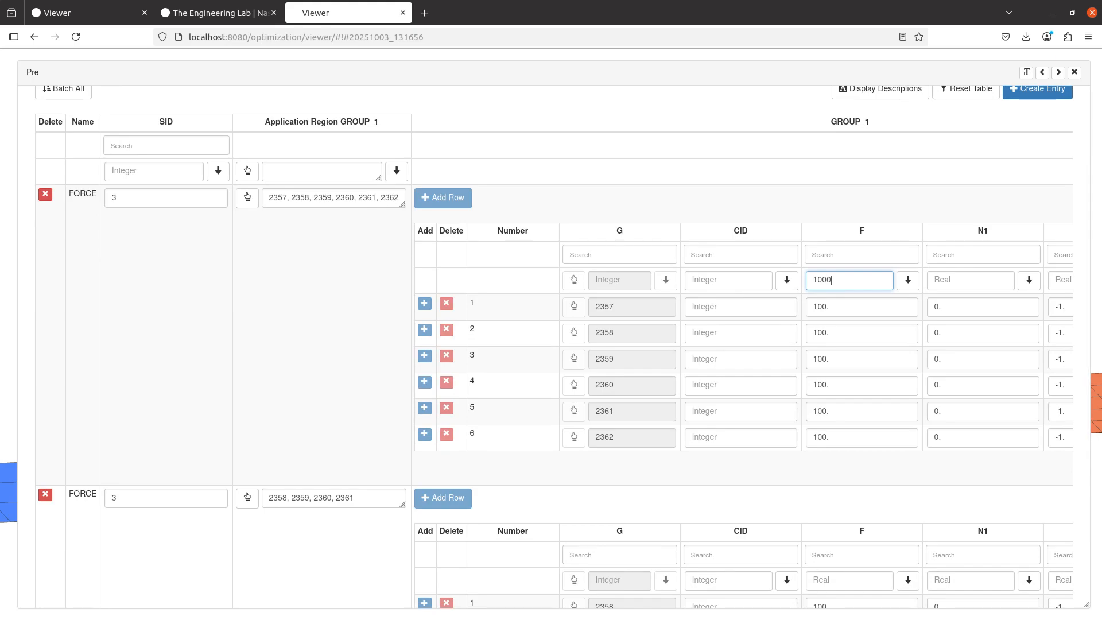
pyautogui.click(903, 276)
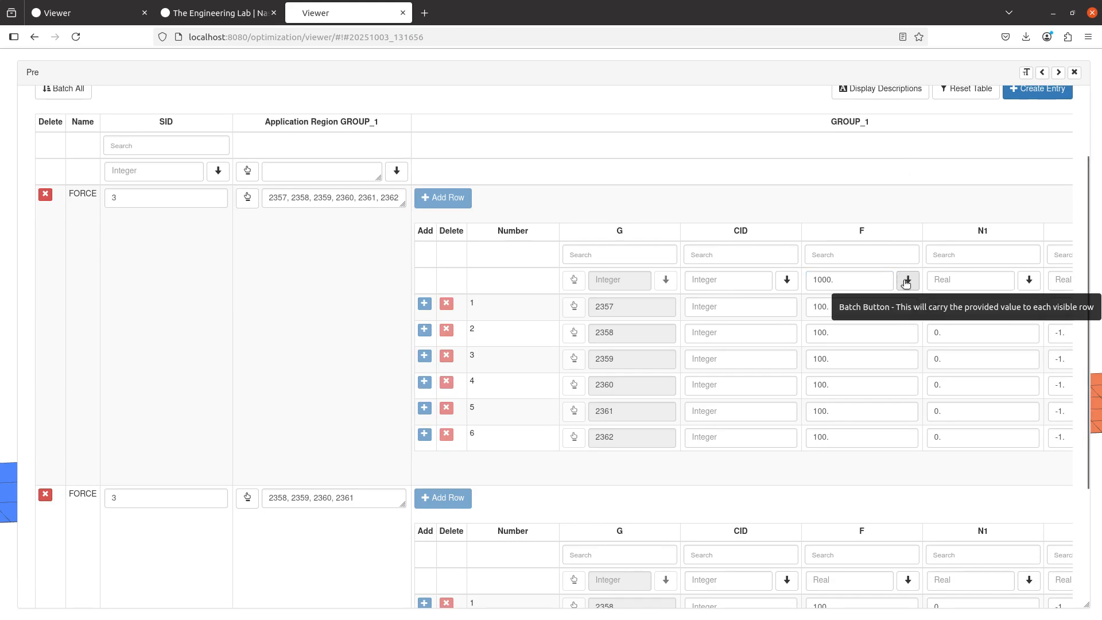
pyautogui.click(906, 282)
# Set the force magnitude F to 1000. for all rows of the second FORCE group, grids 2358 to 2361
pyautogui.scroll(-3, 855, 402)
pyautogui.click(864, 428)
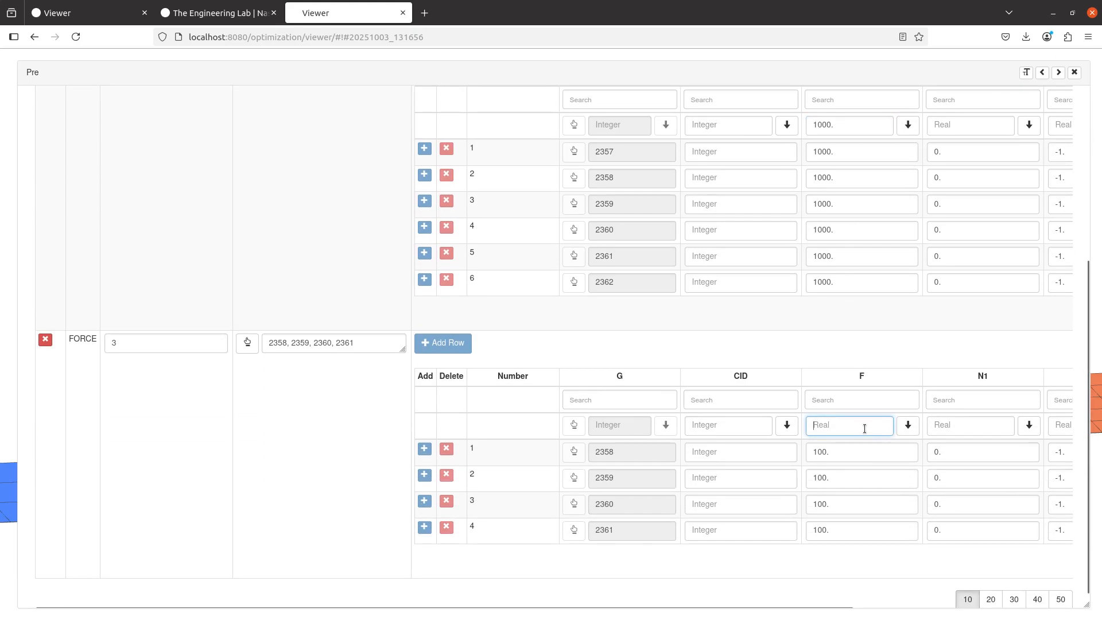
pyautogui.write('1000')
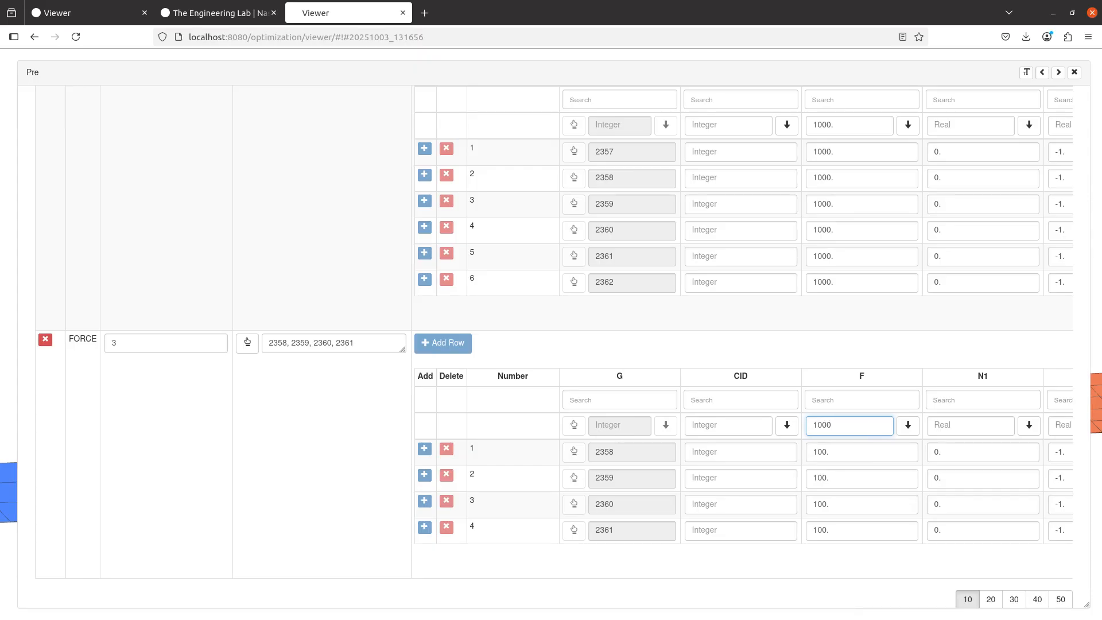
pyautogui.click(908, 425)
# Upload the BDF with the increased forces and immediately run it with MSC Nastran 2017
pyautogui.scroll(4, 480, 495)
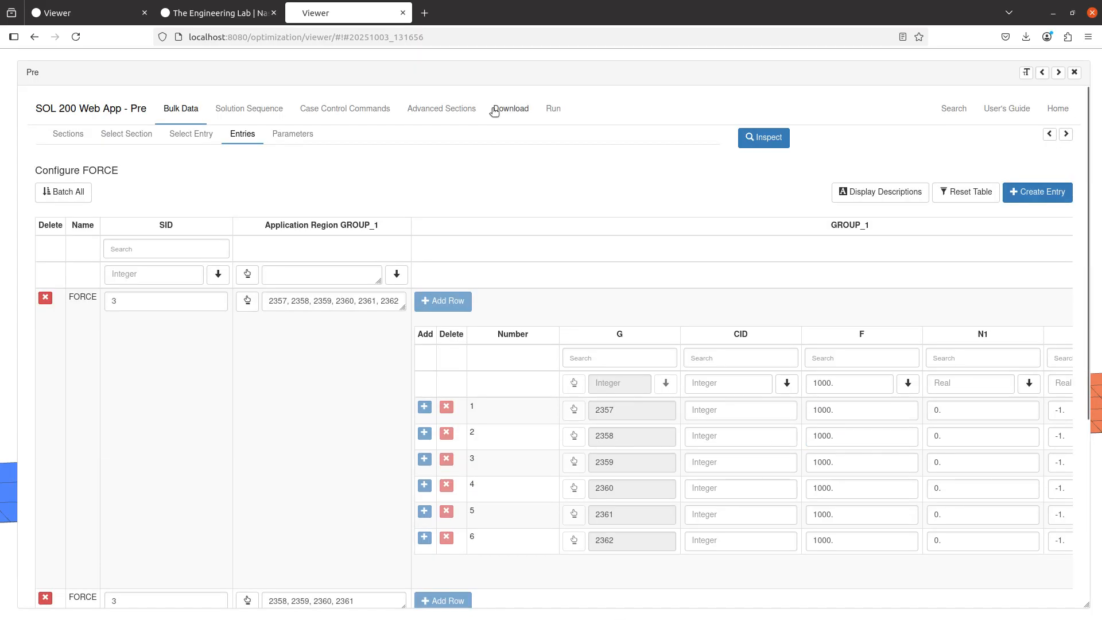
pyautogui.click(510, 109)
pyautogui.click(798, 273)
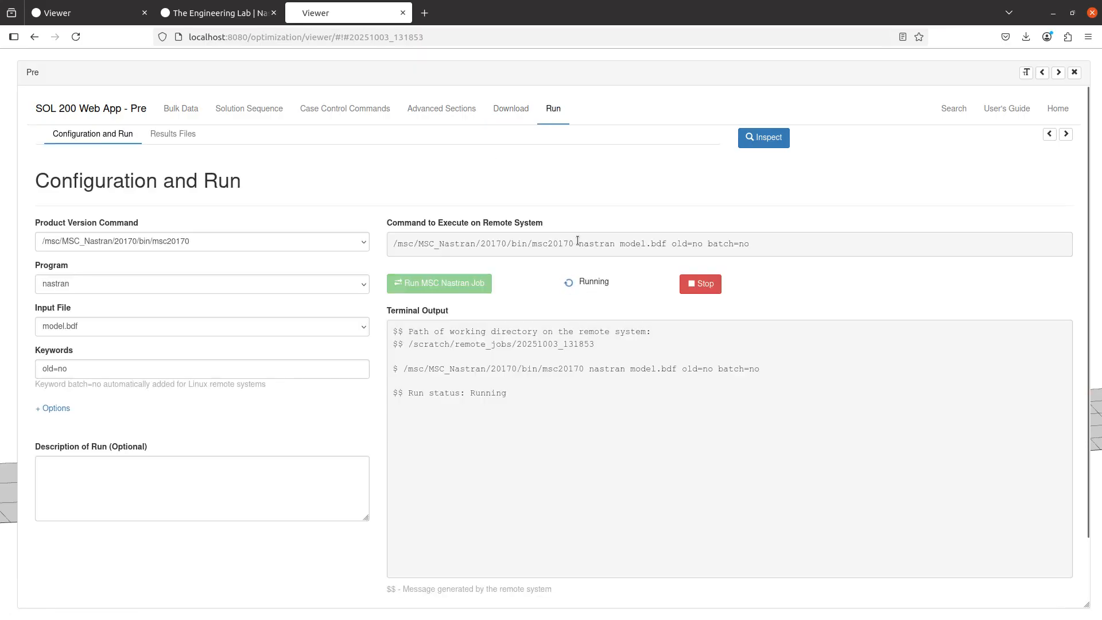
# Switch to the earlier model's Viewer tab, hide its MPCs, and redisplay its displacement plot
pyautogui.click(92, 14)
pyautogui.click(80, 564)
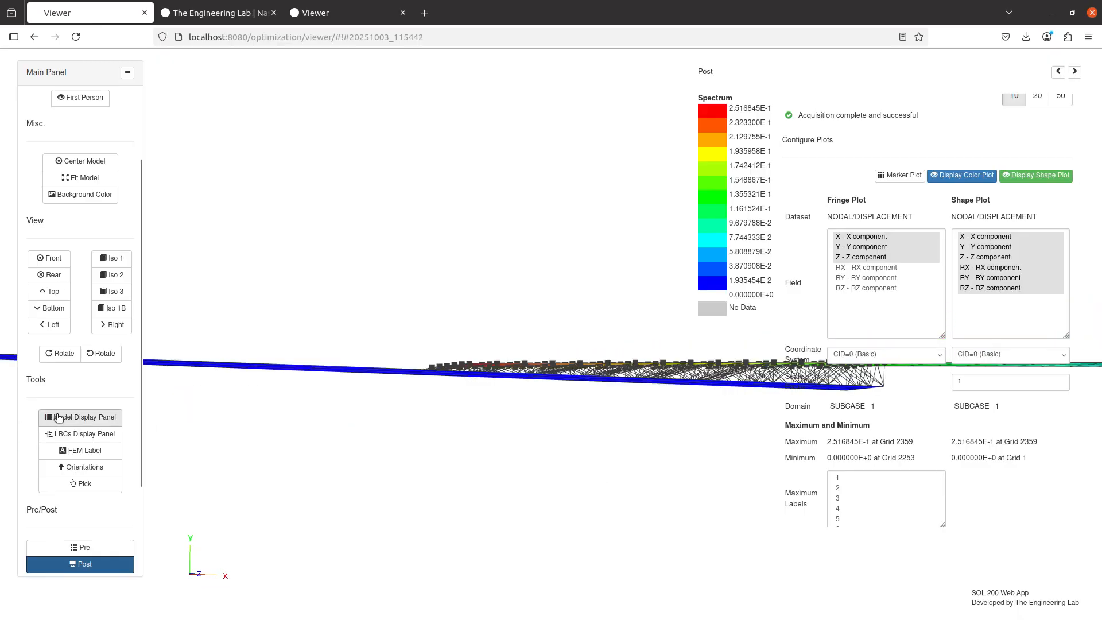
pyautogui.click(58, 417)
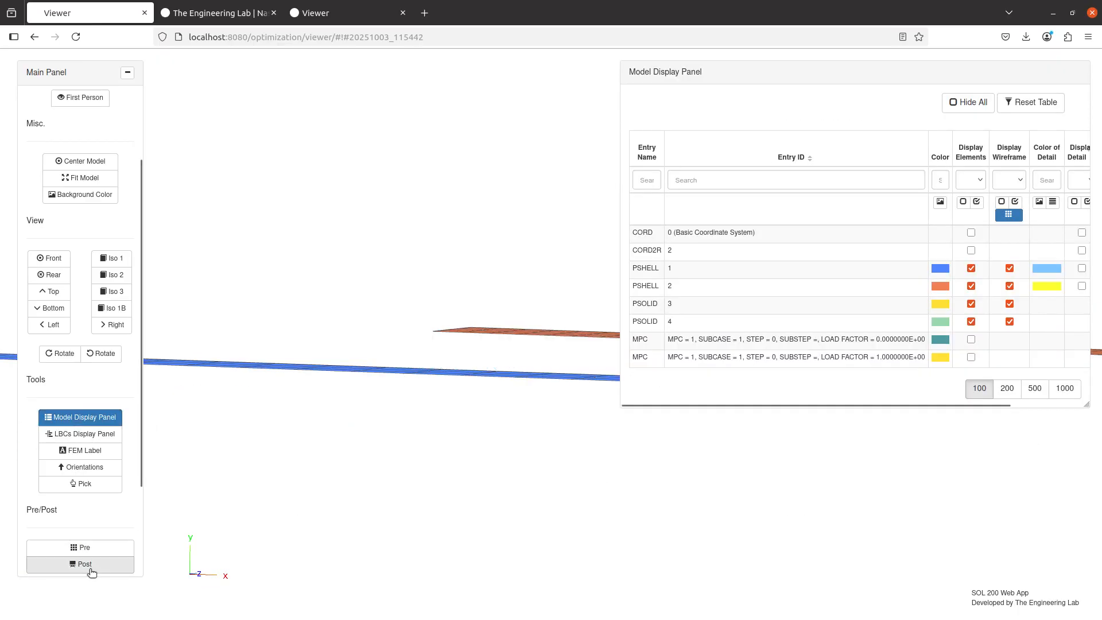
pyautogui.click(91, 569)
# Compare the shell plates' displacement plots in the two Viewer tabs, examining the overlap region closely from several angles
pyautogui.moveTo(582, 470); pyautogui.dragTo(406, 352)
pyautogui.click(338, 19)
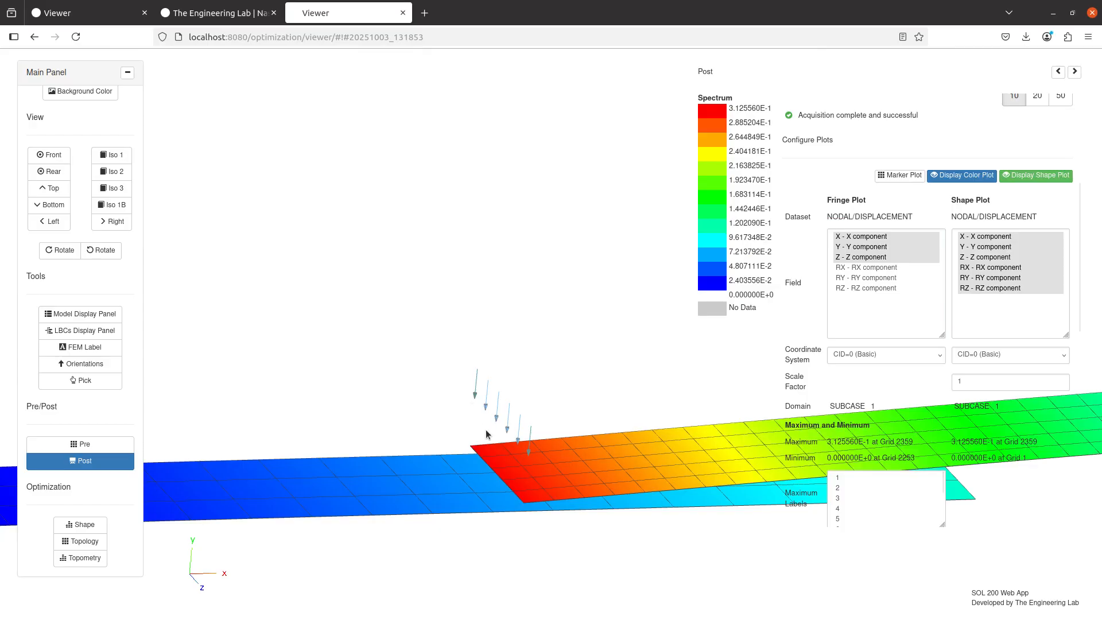
pyautogui.moveTo(487, 434); pyautogui.dragTo(432, 515)
pyautogui.click(94, 6)
pyautogui.moveTo(338, 379); pyautogui.dragTo(501, 339)
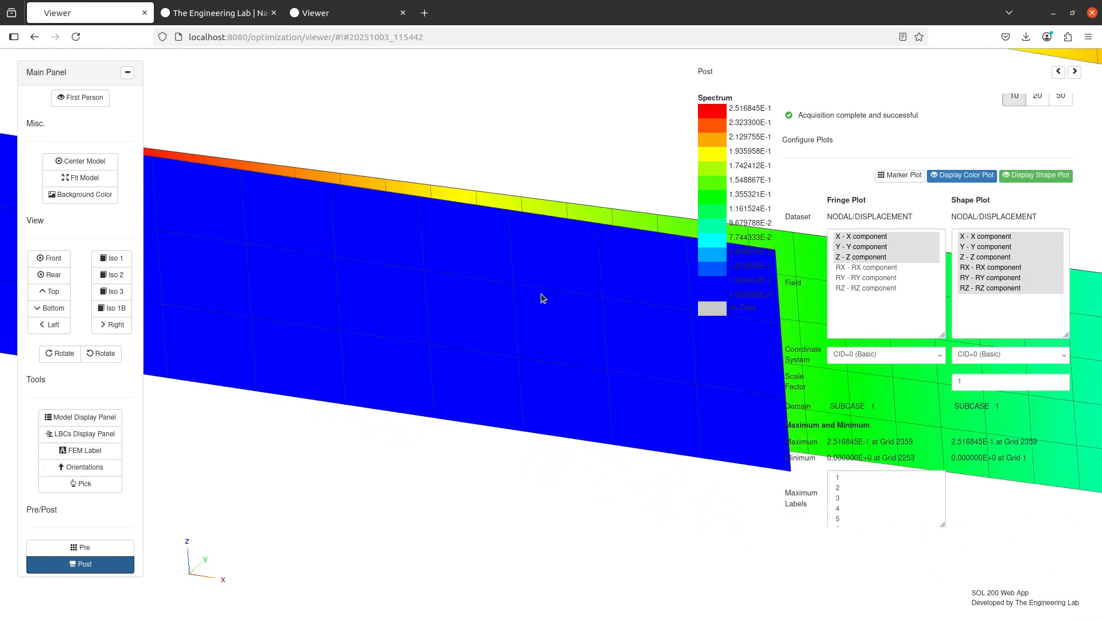
pyautogui.click(339, 11)
pyautogui.scroll(5, 531, 313)
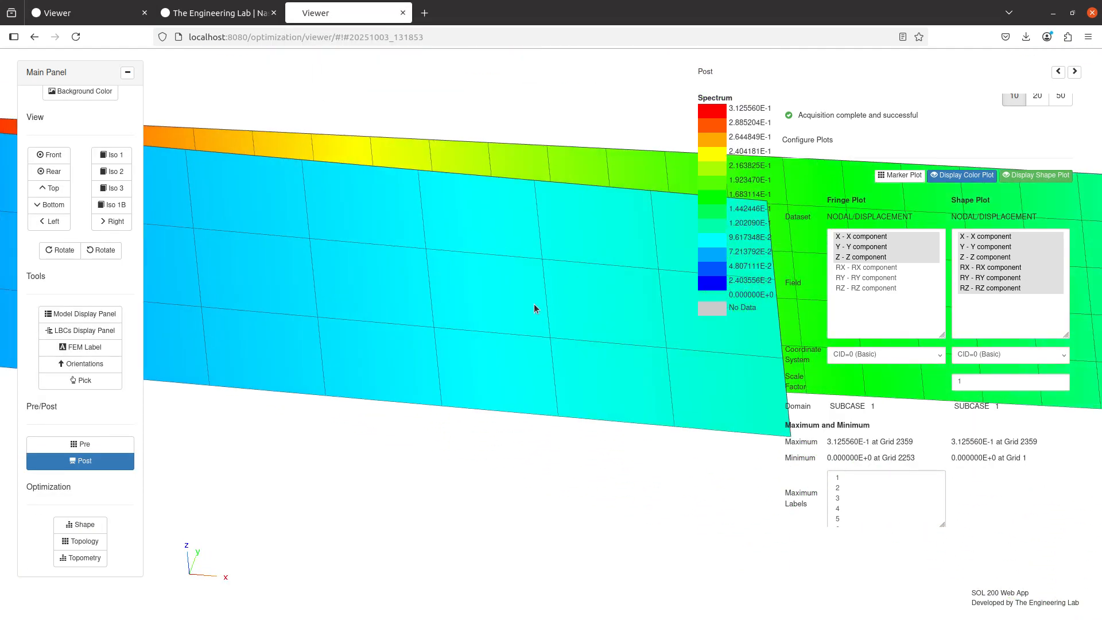
pyautogui.scroll(2, 464, 418)
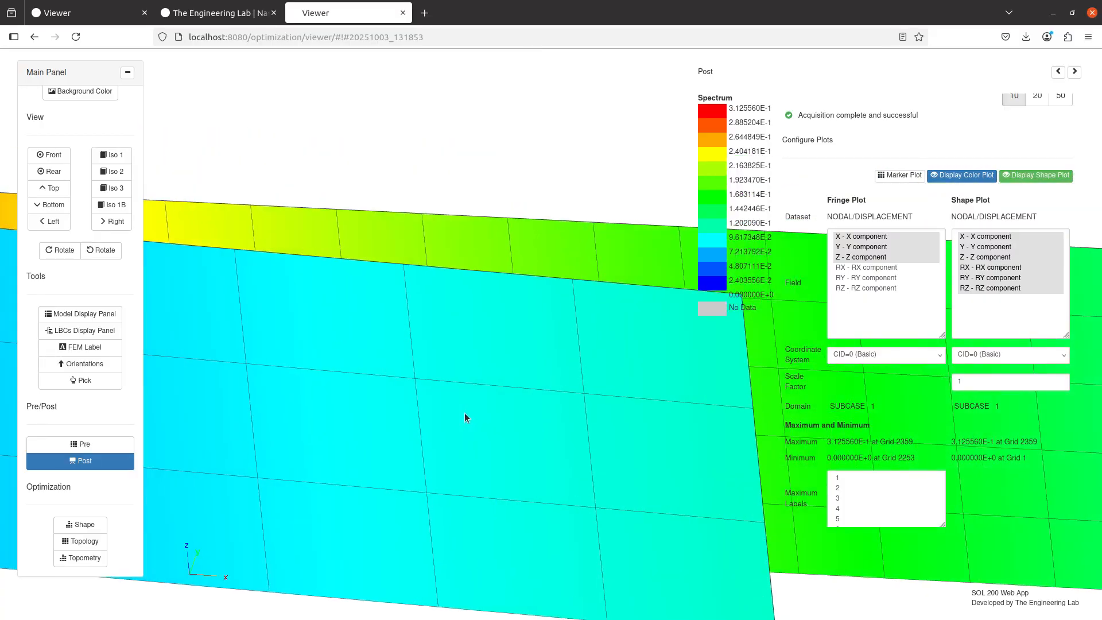
pyautogui.scroll(-6, 578, 434)
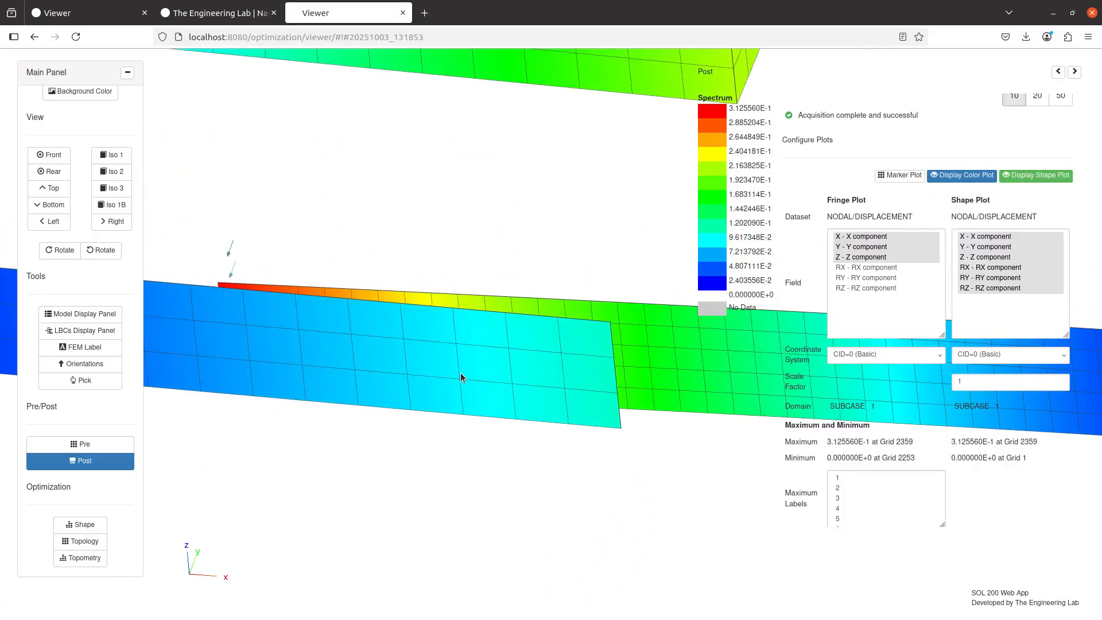
pyautogui.moveTo(400, 326); pyautogui.dragTo(417, 433)
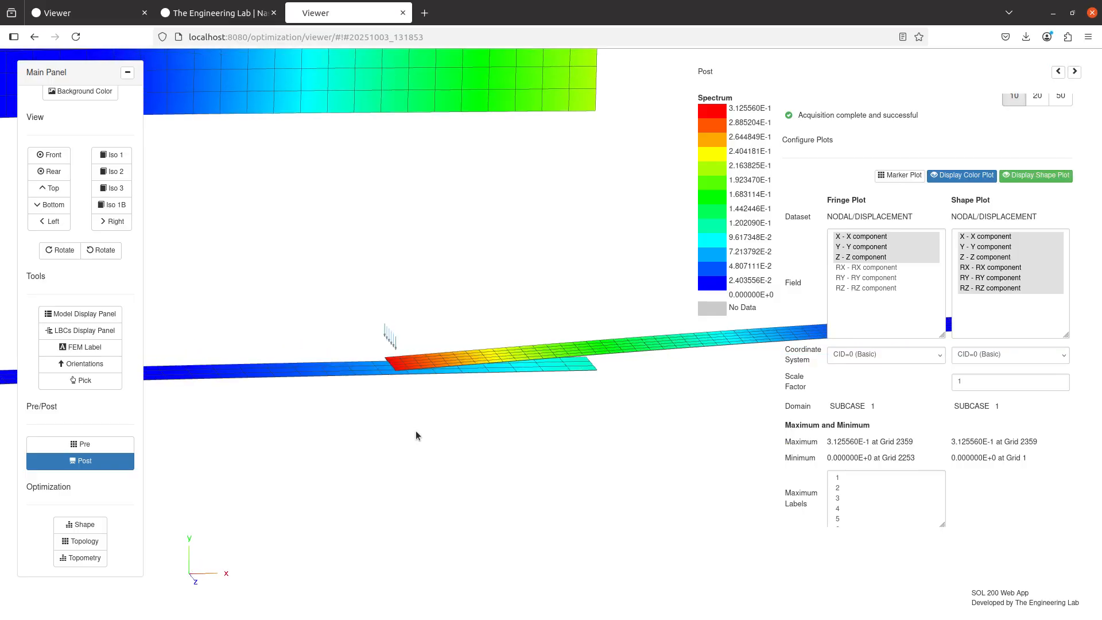
# Check the shape plot's scale factor, then switch to the Notepad++ notes and add "Scale of 1" beneath "Make sure the load is high enough"
pyautogui.click(994, 384)
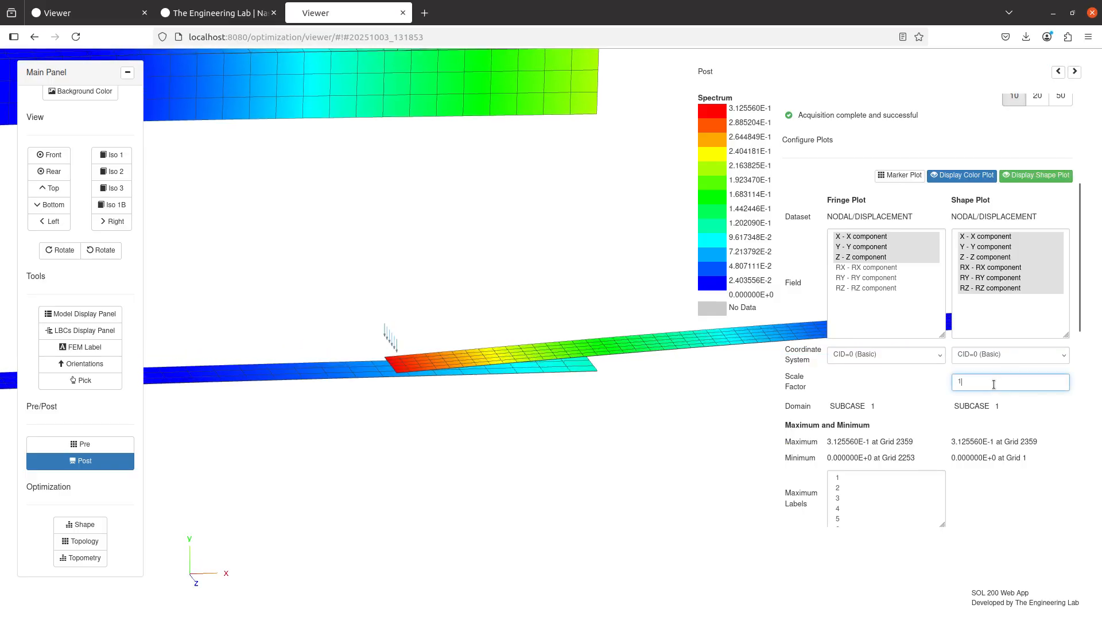
pyautogui.write('0')
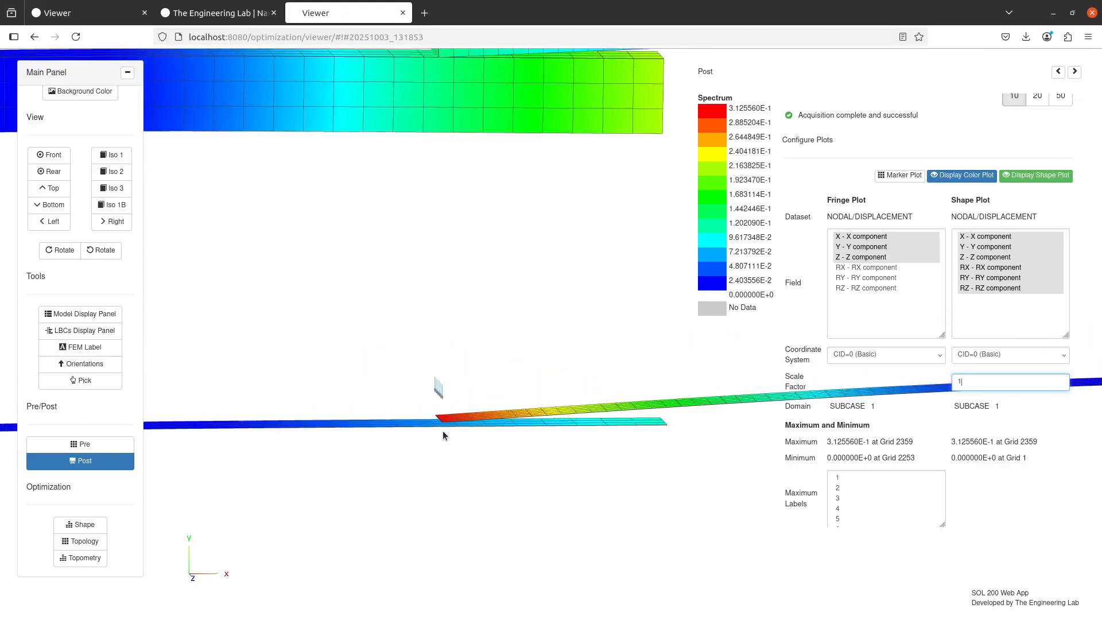
pyautogui.hotkey('alt', 'Tab')
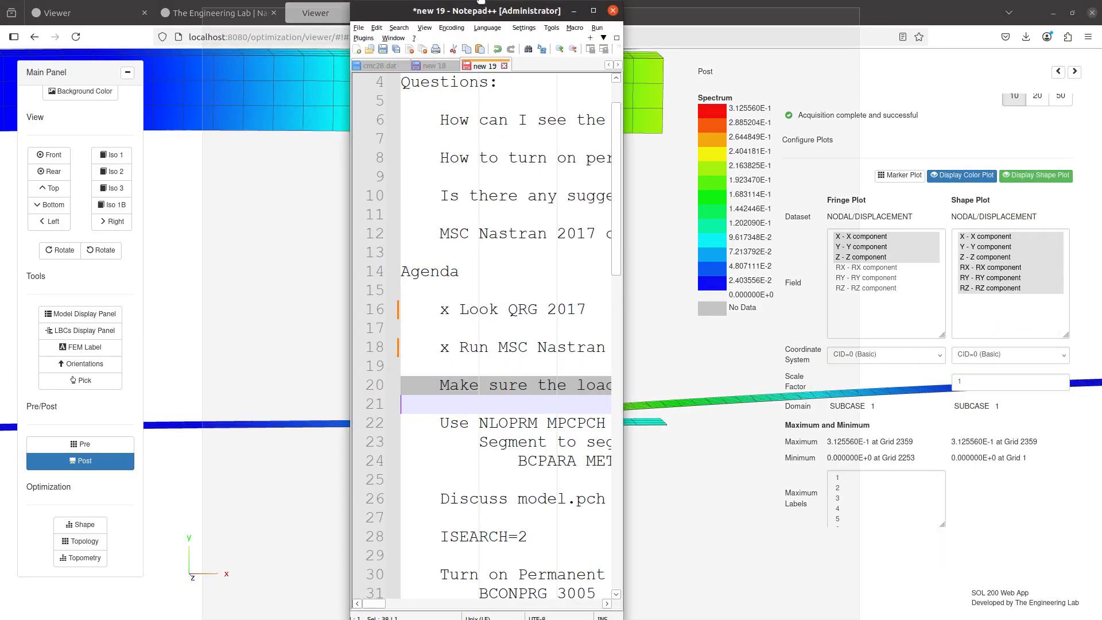
pyautogui.click(227, 390)
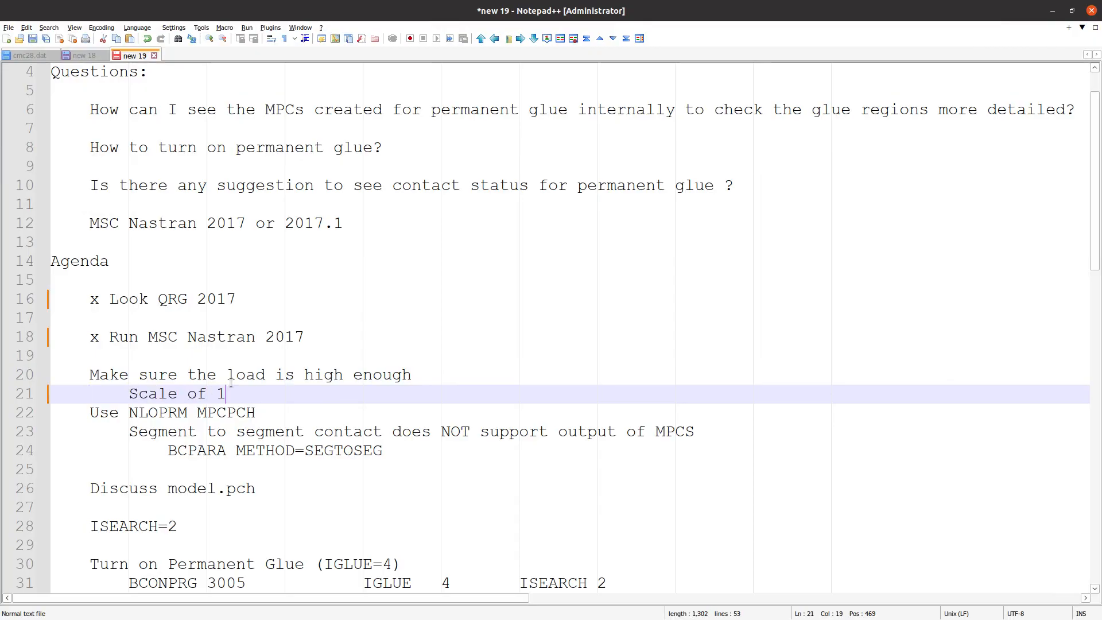
pyautogui.write('Scale of 1')
pyautogui.press('Return')
pyautogui.press('Return')
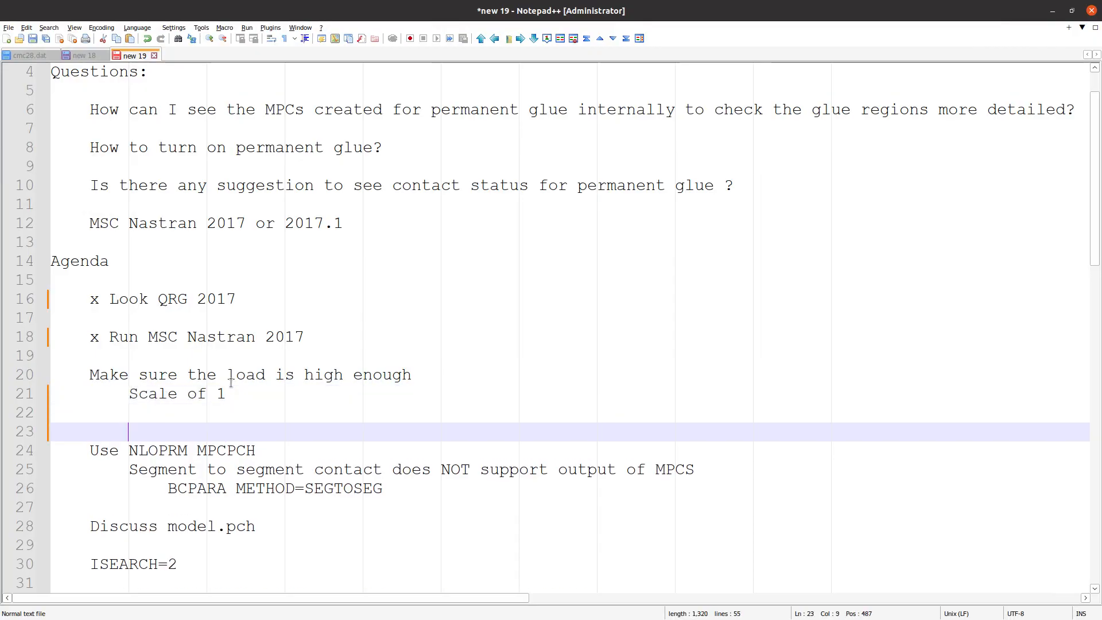
# Mark the agenda item "Make sure the load is high enough" with an x and delete the surplus blank line below its sub-item
pyautogui.click(89, 376)
pyautogui.write('x')
pyautogui.click(92, 451)
pyautogui.moveTo(129, 432); pyautogui.dragTo(18, 412)
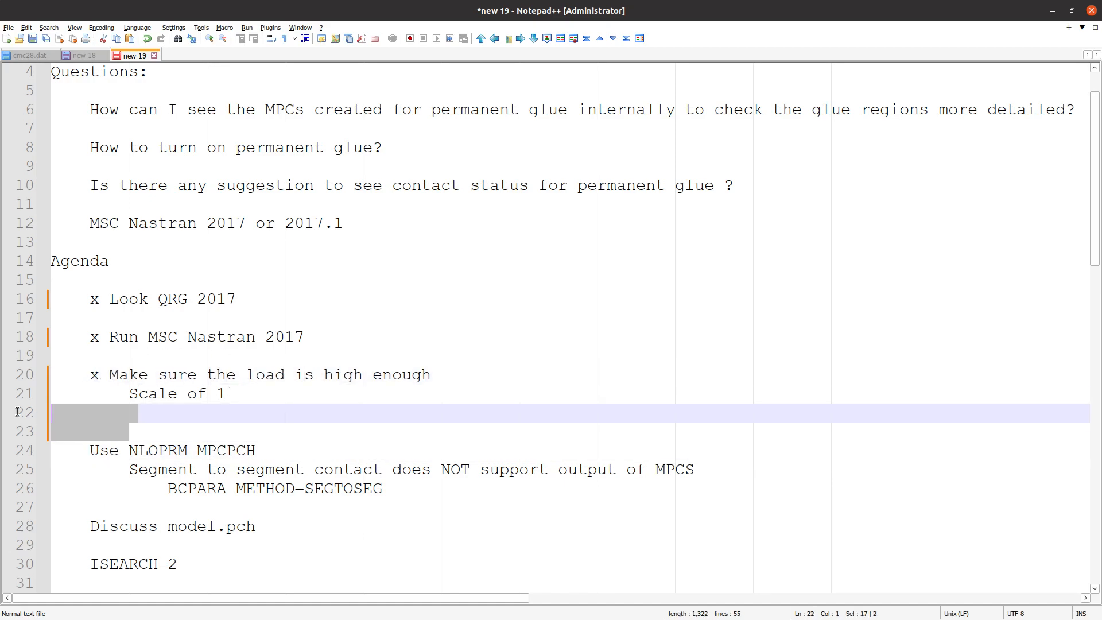
pyautogui.press('Delete')
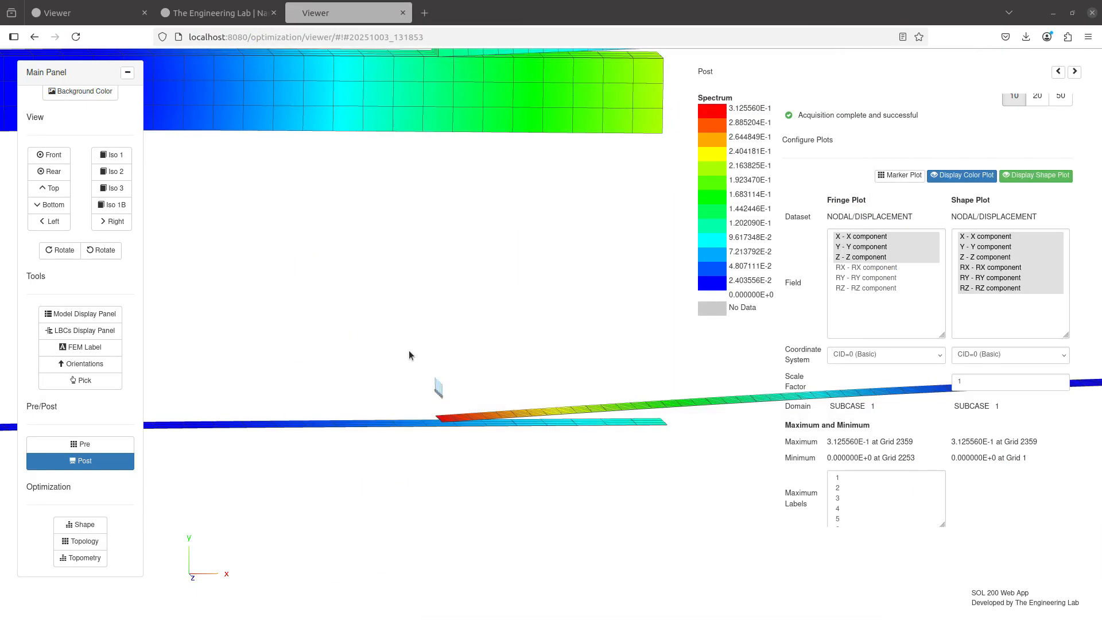
# Return to the Viewer's Pre section, find the NLOPRM case control command, and enable it above the subcase
pyautogui.click(88, 446)
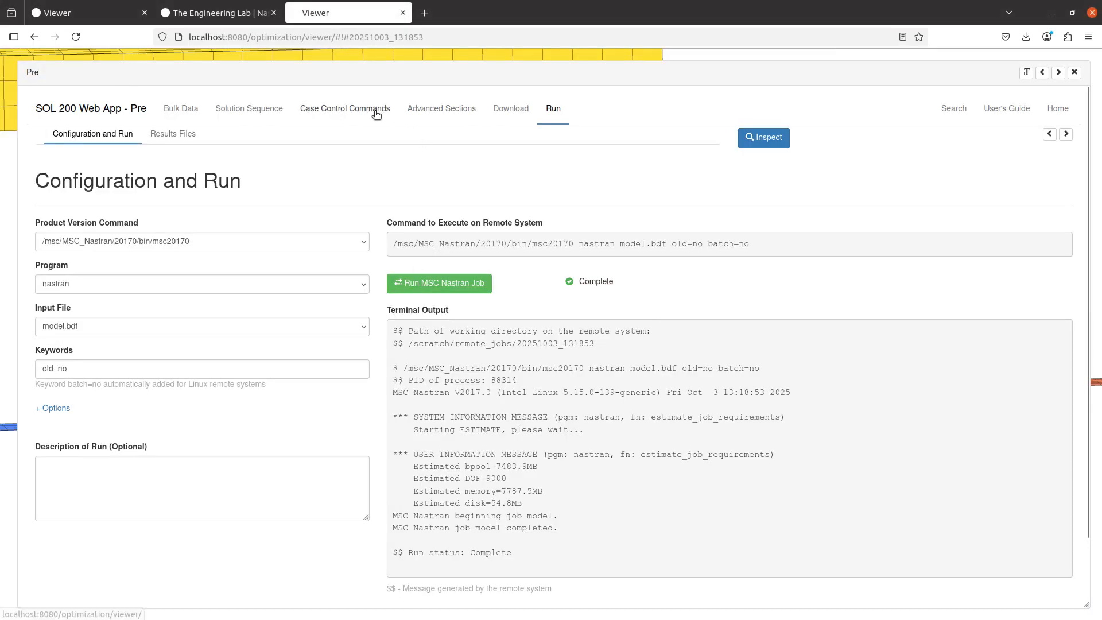
pyautogui.click(351, 109)
pyautogui.click(124, 151)
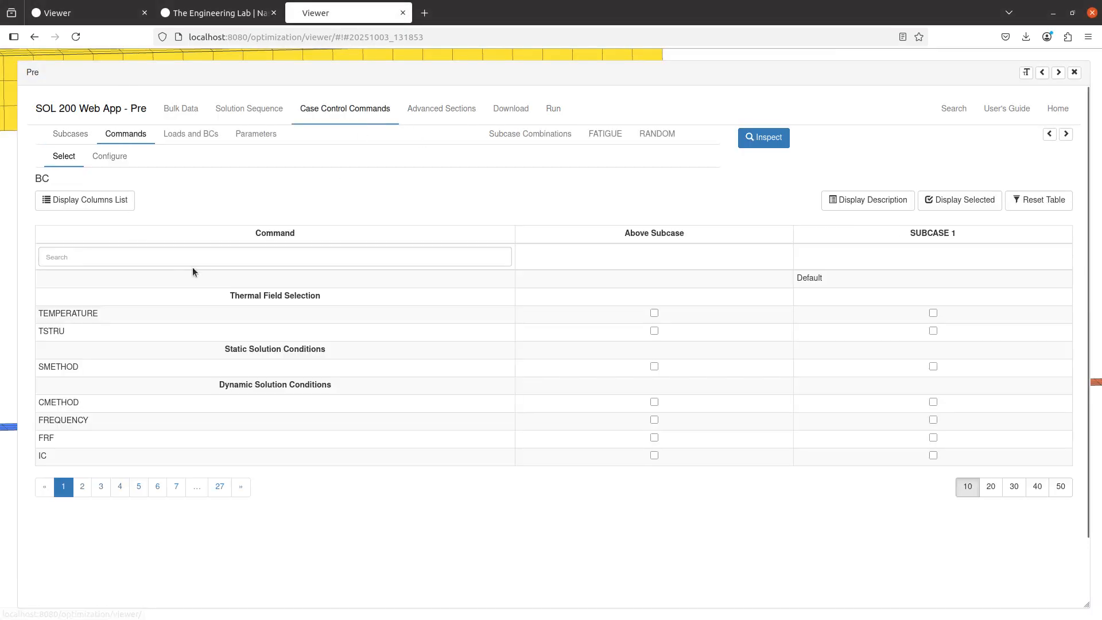
pyautogui.click(199, 257)
pyautogui.write('nloprm')
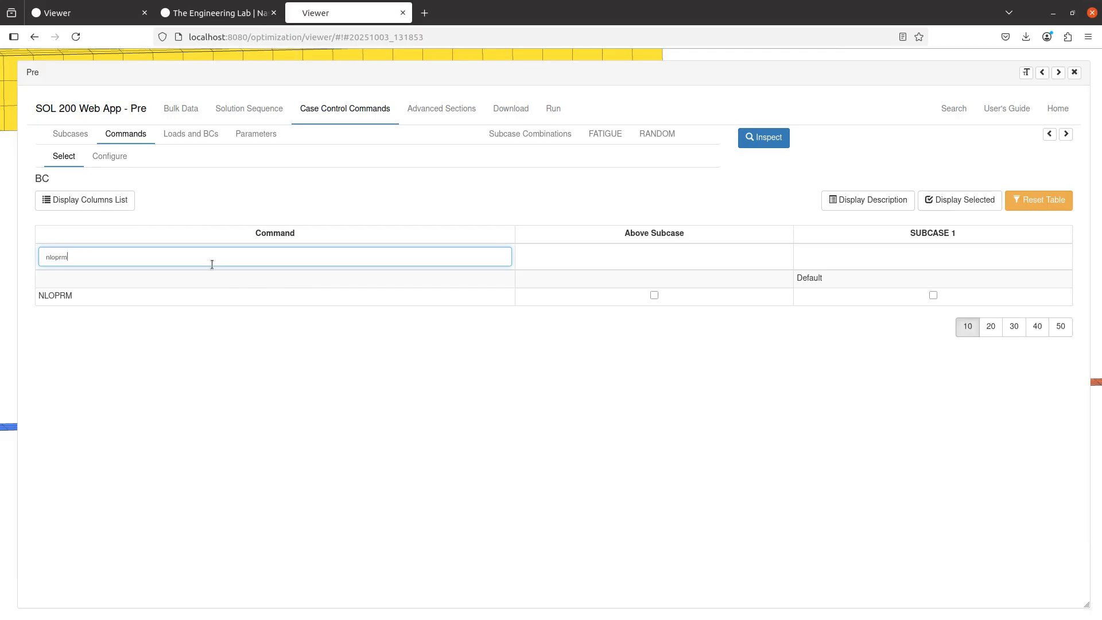
pyautogui.click(654, 295)
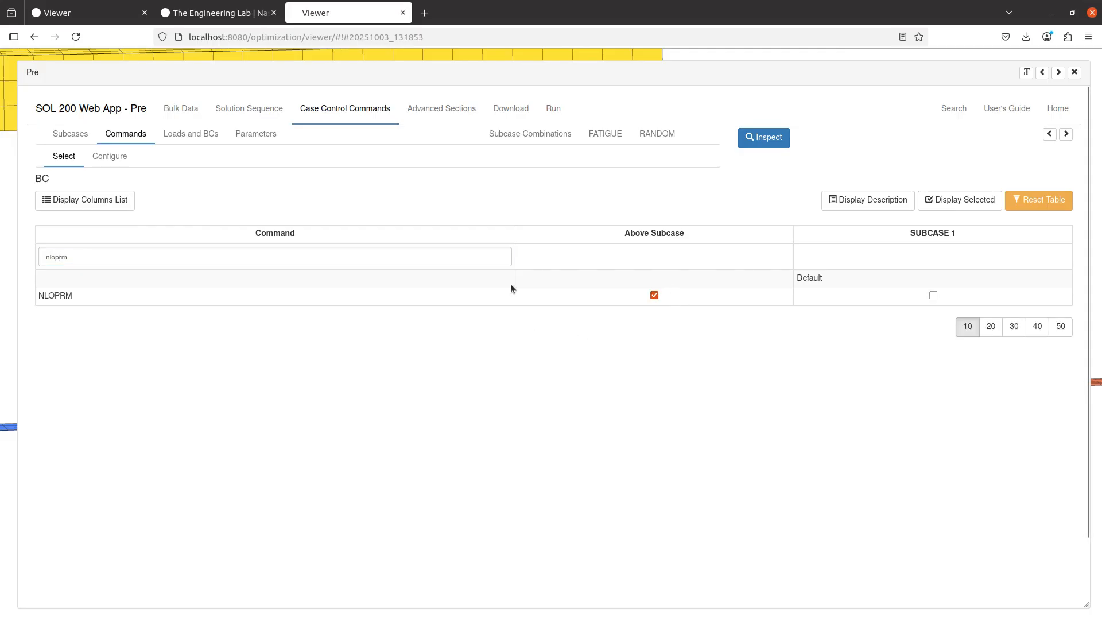
# Configure NLOPRM with the MPCPCH describer and the values BEGN, OTIME and STEP
pyautogui.click(123, 154)
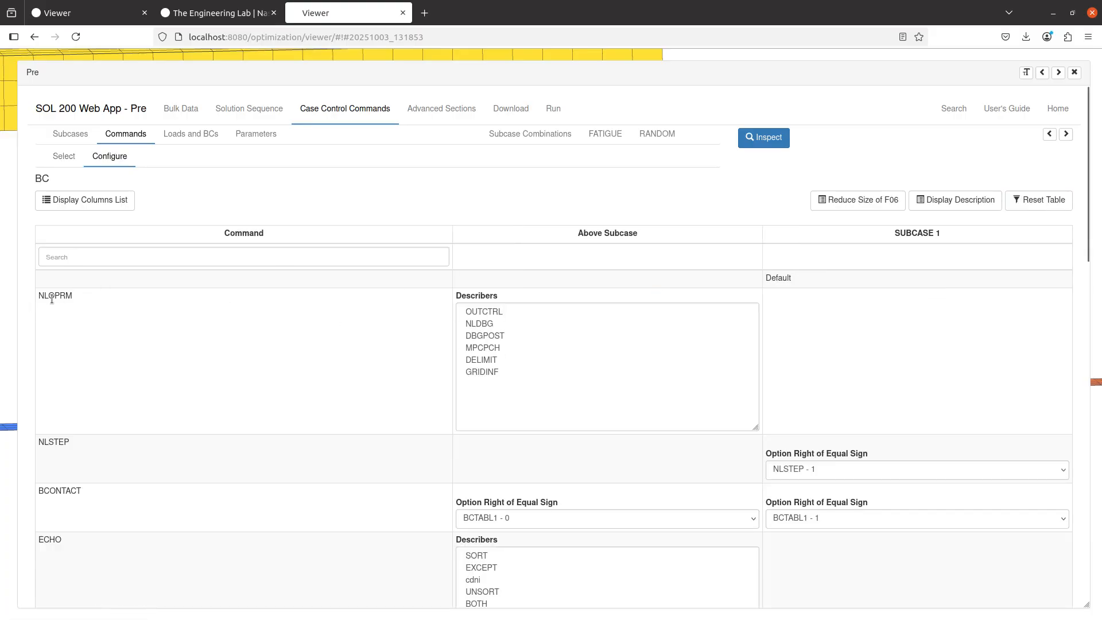
pyautogui.click(475, 349)
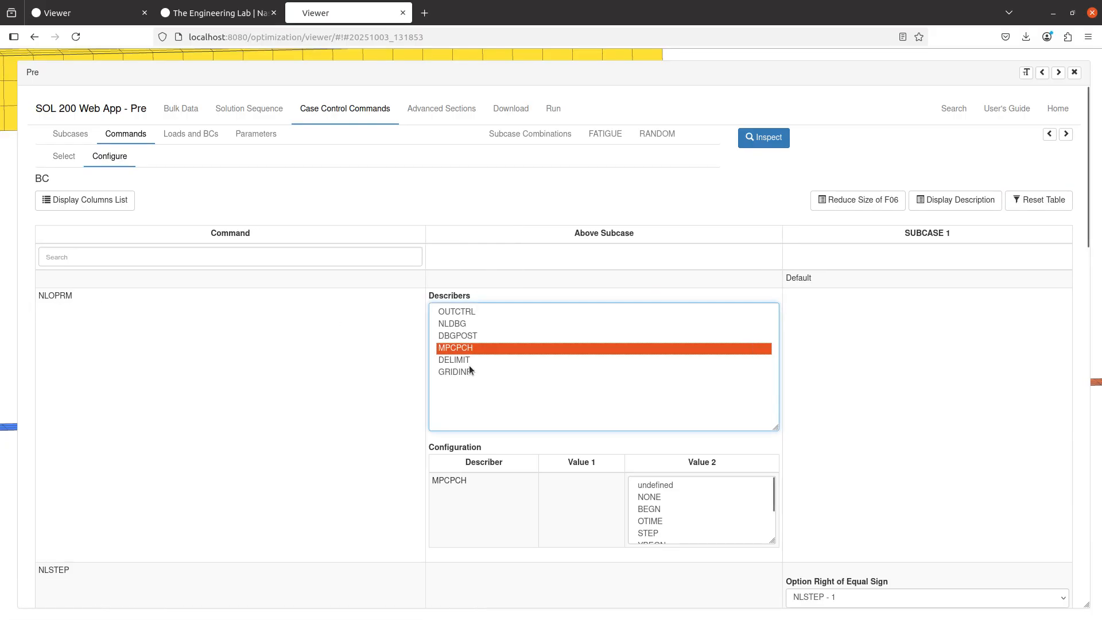
pyautogui.moveTo(668, 509); pyautogui.dragTo(662, 531)
pyautogui.click(839, 505)
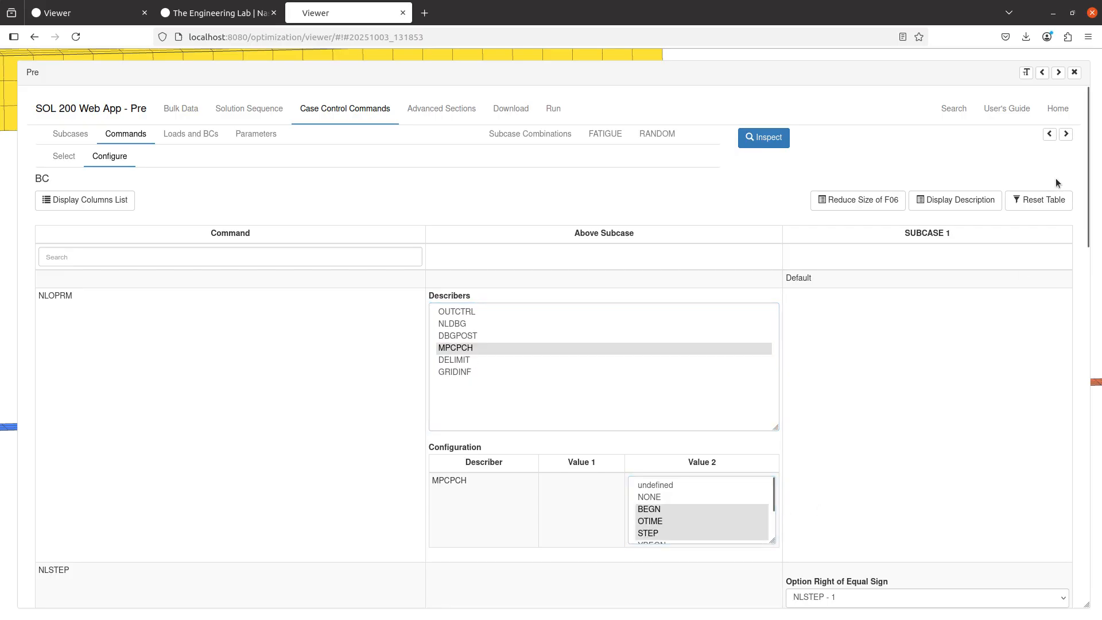
# Check the NLOPRM MPCPCH line in the BDF output, then upload the BDF and immediately run it
pyautogui.click(1049, 135)
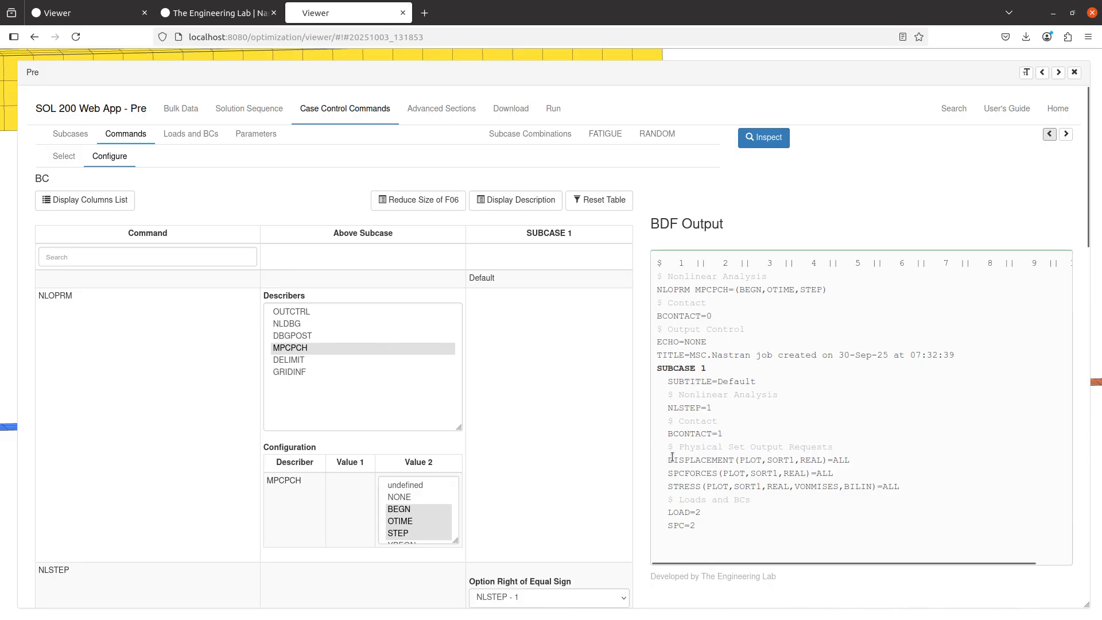
pyautogui.tripleClick(668, 292)
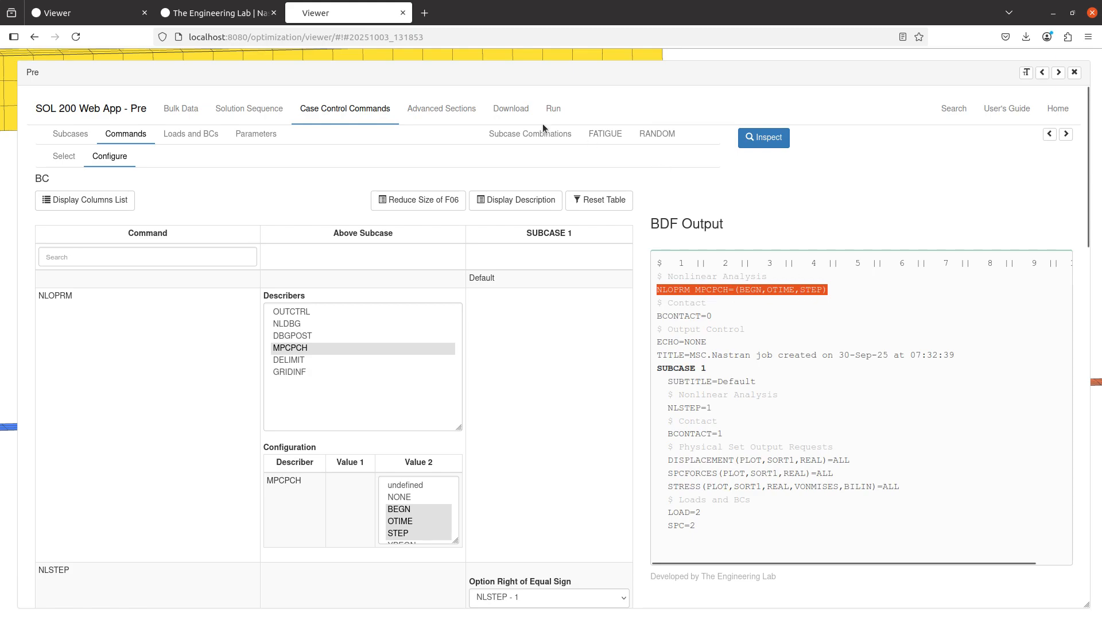
pyautogui.click(508, 110)
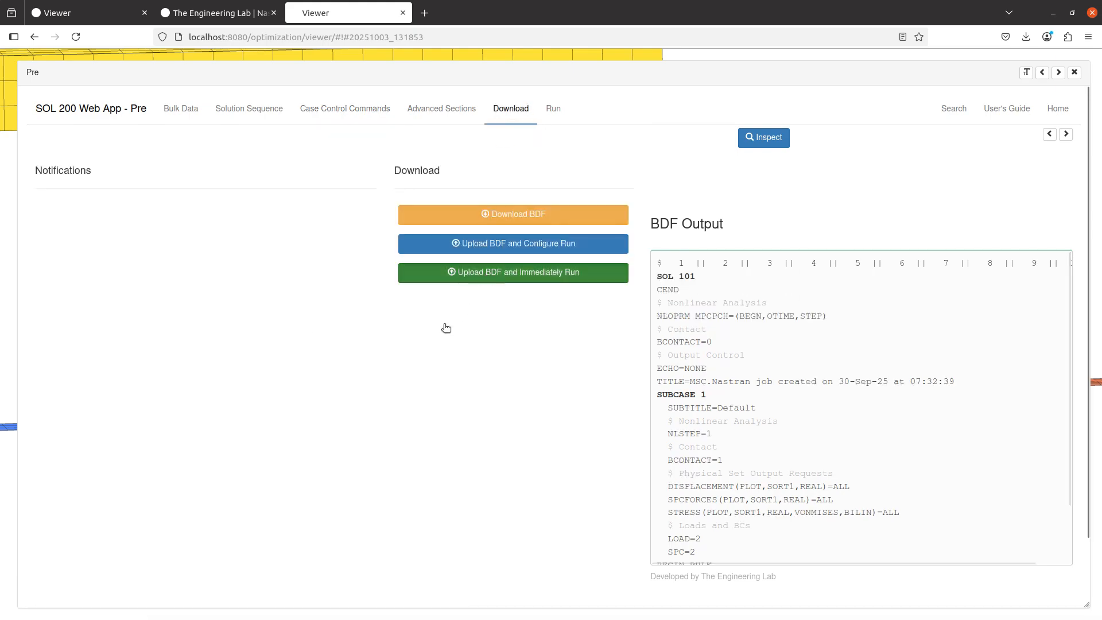
pyautogui.click(446, 272)
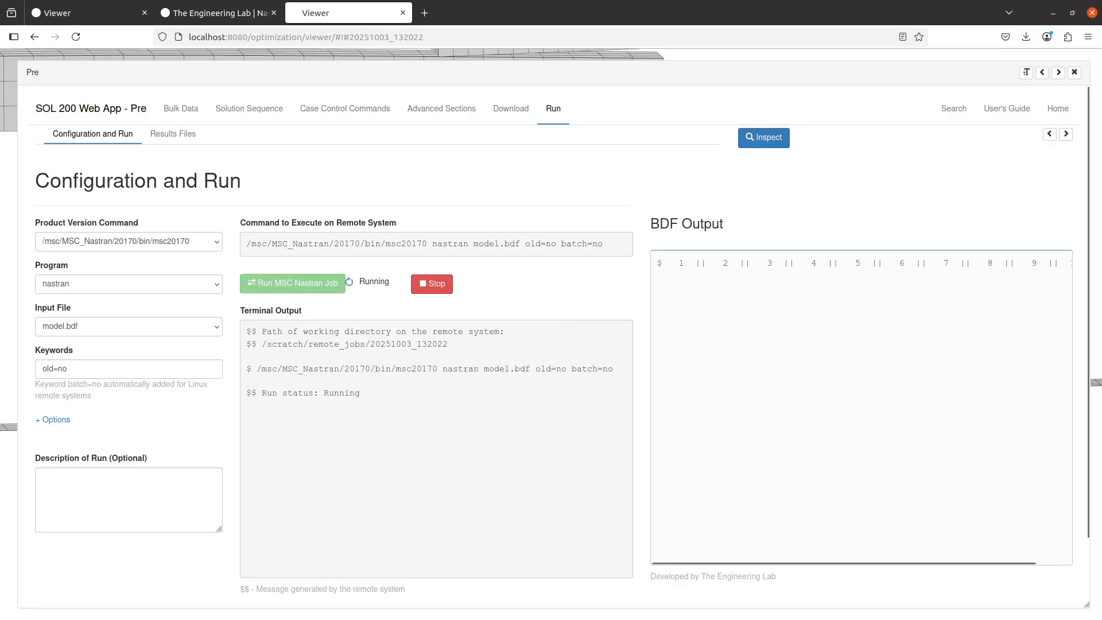
# Switch to the MSC Nastran 2017.1 Quick Reference Guide PDF and look up the NLOPRM case control entry
pyautogui.moveTo(396, 619); pyautogui.dragTo(394, 3)
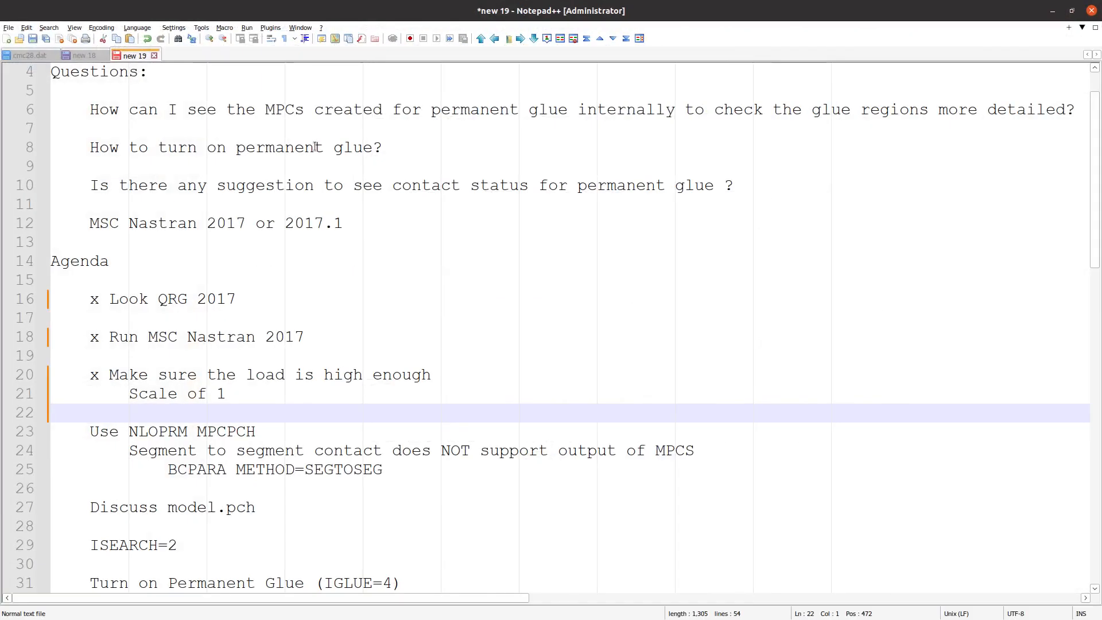
pyautogui.click(93, 432)
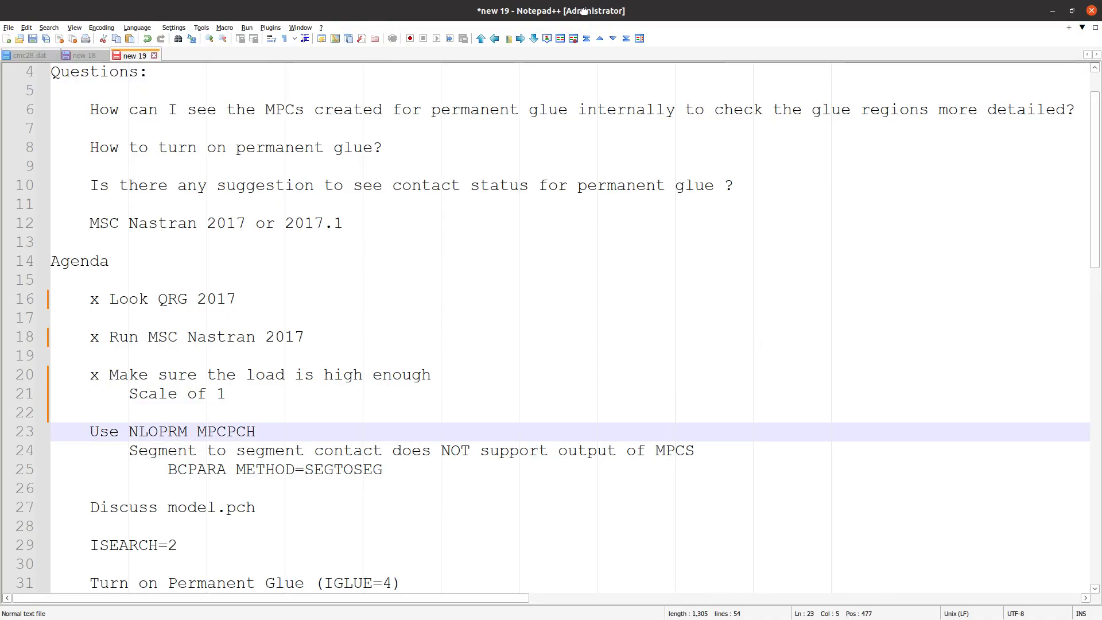
pyautogui.moveTo(583, 10); pyautogui.dragTo(585, 619)
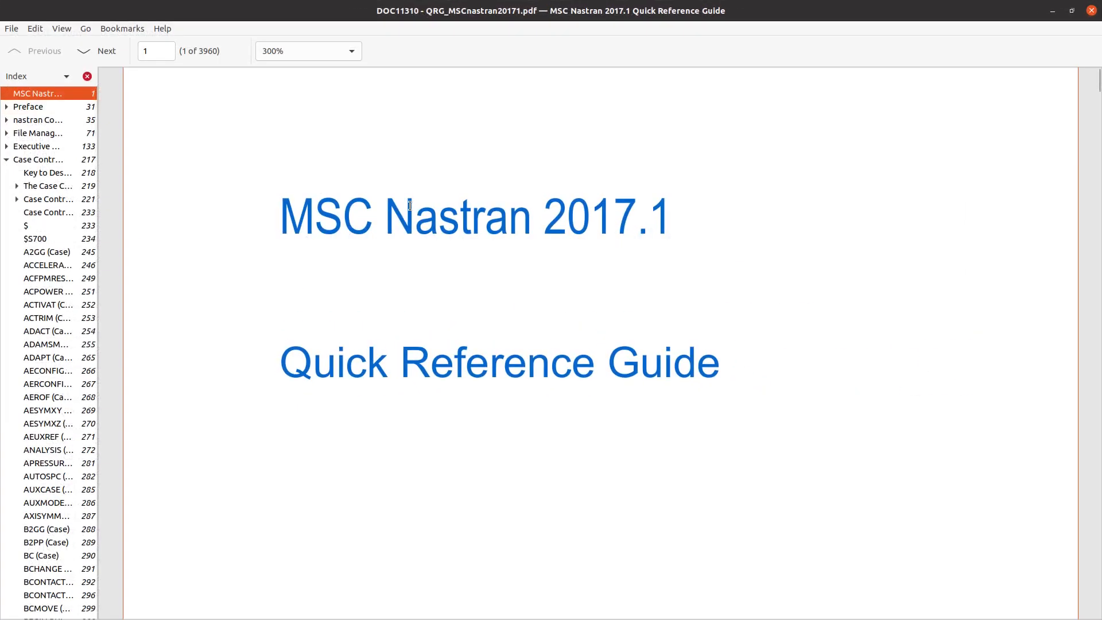
pyautogui.hotkey('ctrl', 'f')
pyautogui.write('NLOPRM')
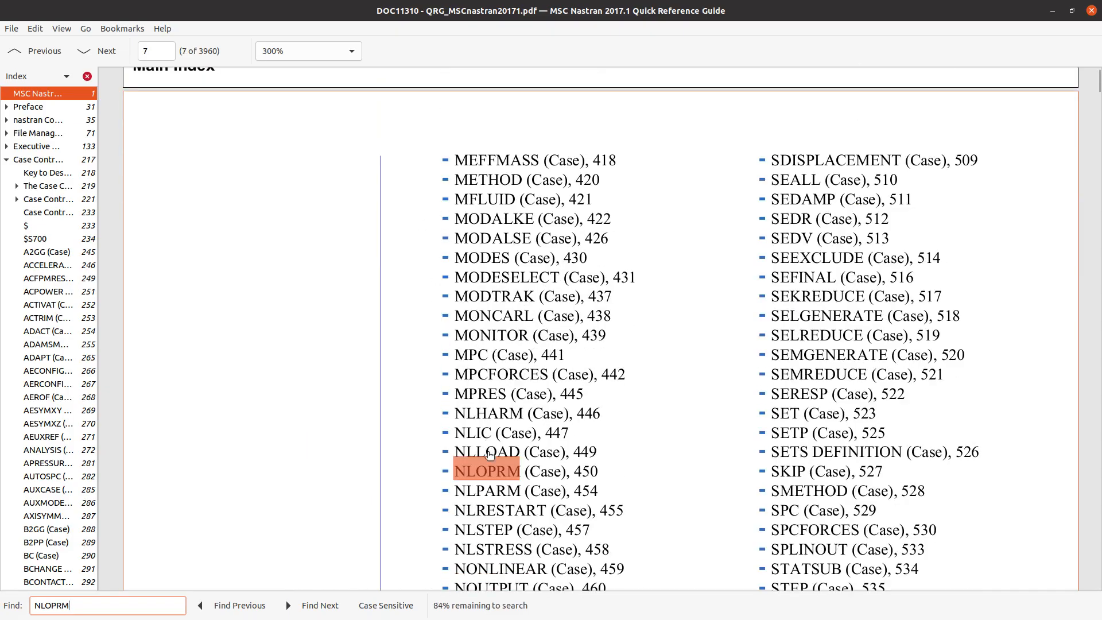
pyautogui.click(495, 472)
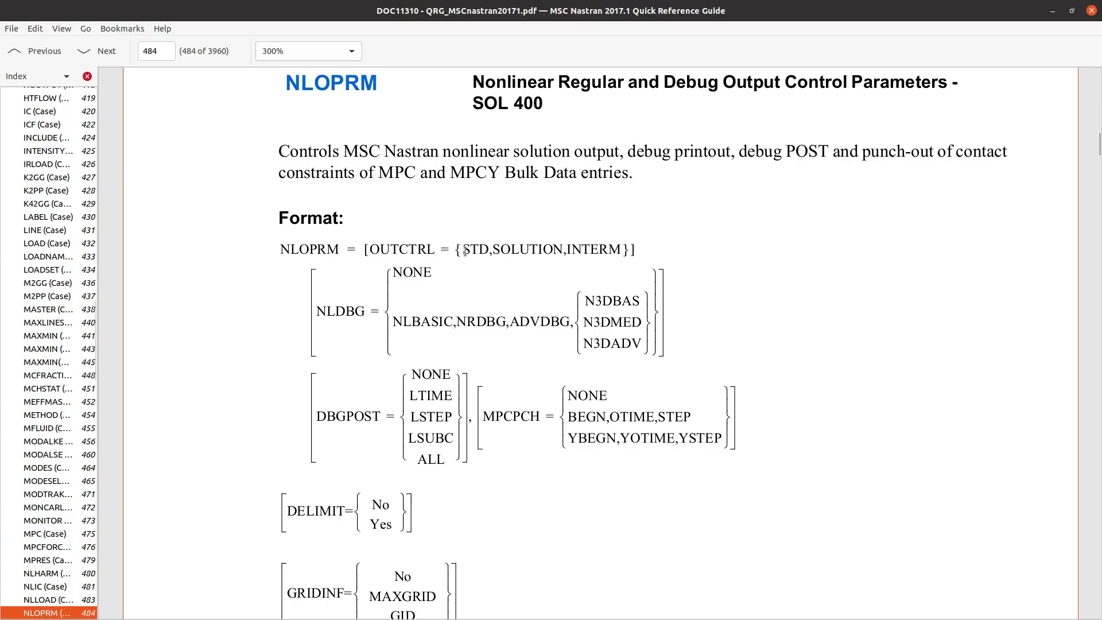
# Read the MPCPCH describer options and the remarks of the NLOPRM entry in the guide
pyautogui.scroll(-12, 465, 250)
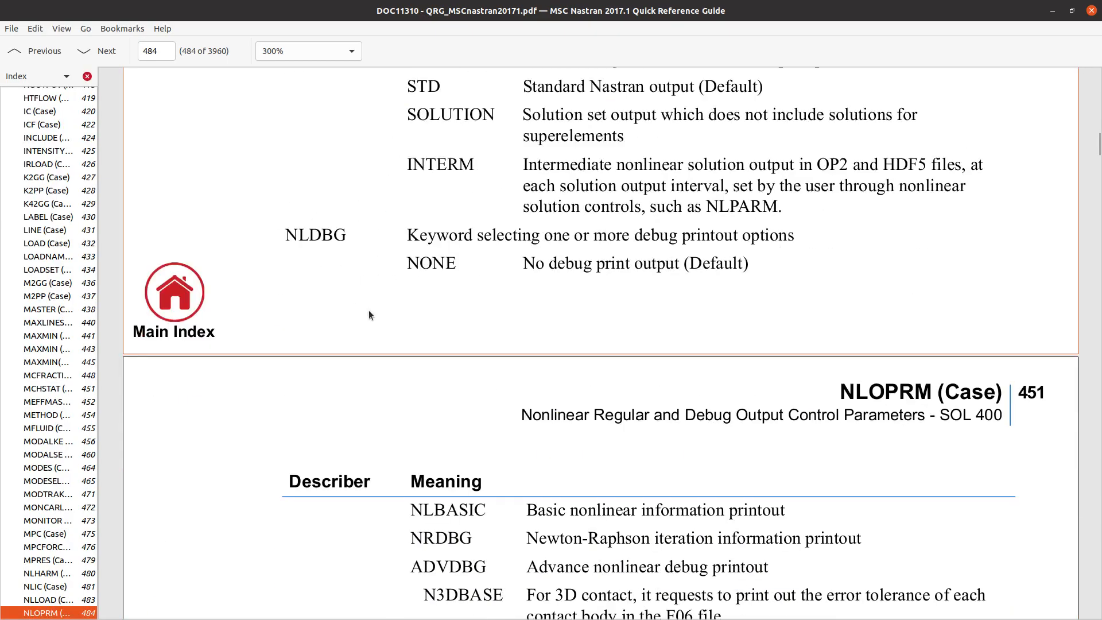
pyautogui.scroll(-12, 368, 315)
pyautogui.moveTo(304, 283); pyautogui.dragTo(722, 587)
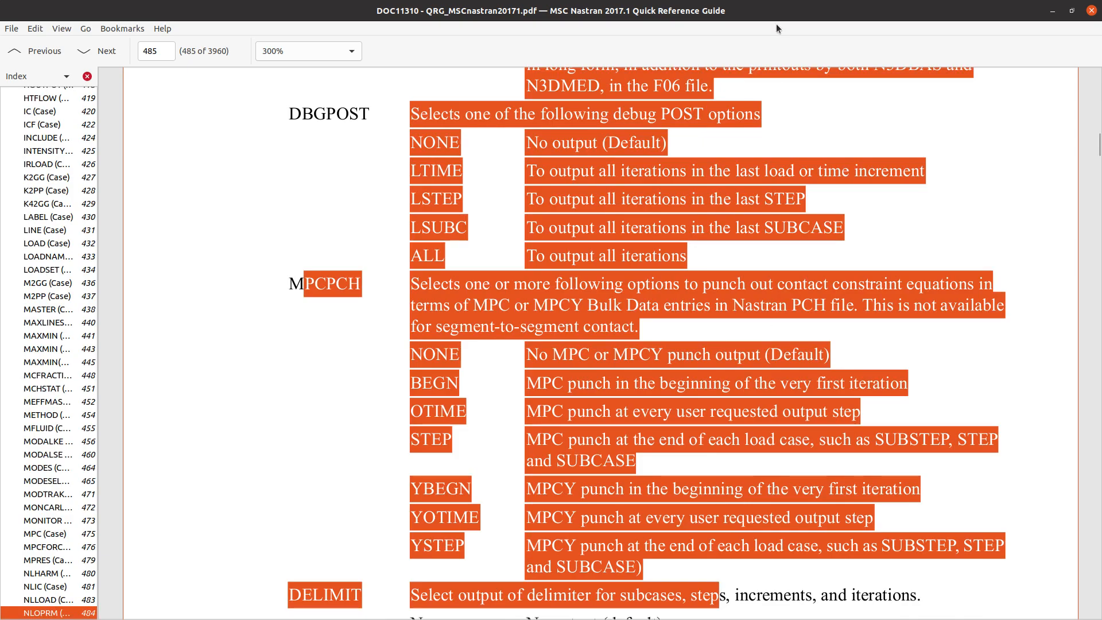
pyautogui.moveTo(777, 14); pyautogui.dragTo(1101, 12)
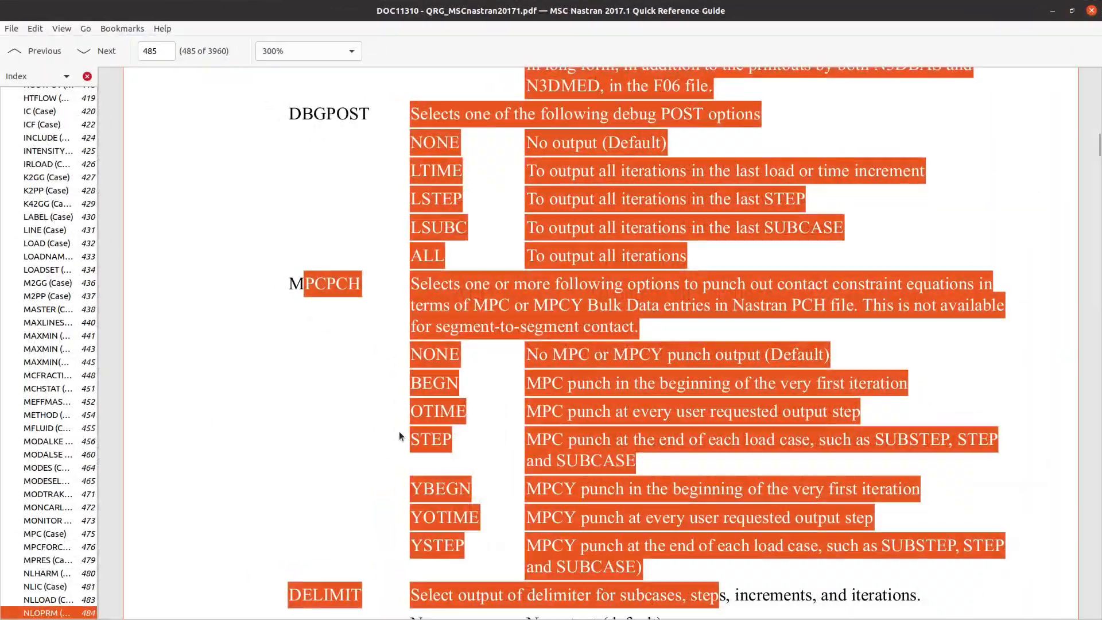
pyautogui.scroll(-15, 399, 429)
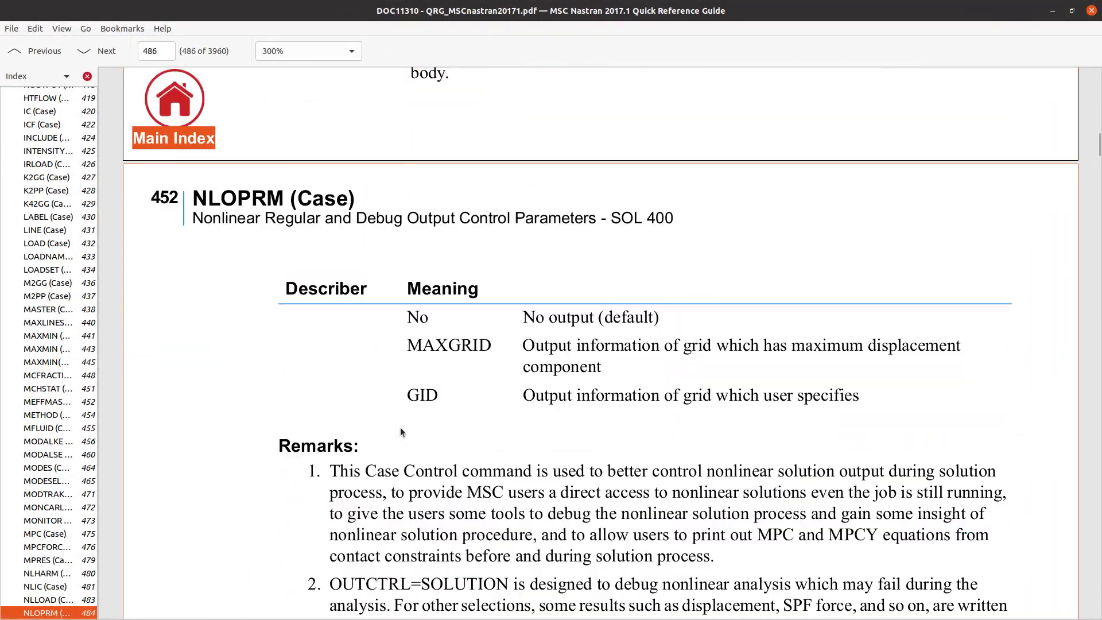
pyautogui.moveTo(404, 303); pyautogui.dragTo(626, 502)
# Switch back to the Viewer, inspect the MPCs at the shell plates' overlap on the displacement plot, and leave the post-processing display
pyautogui.hotkey('alt', 'Tab')
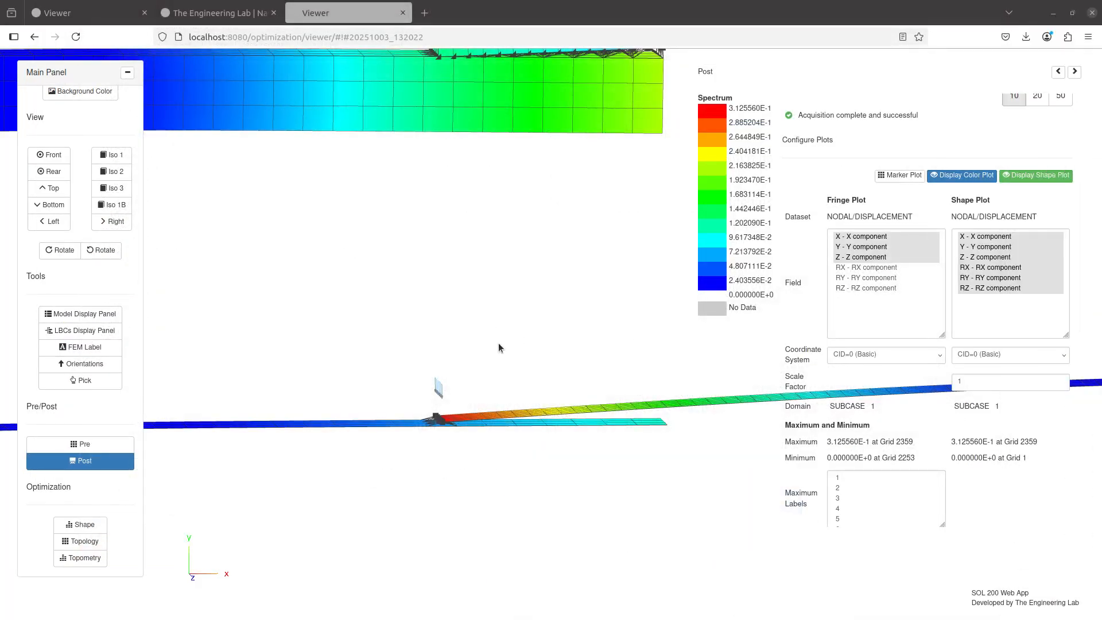
pyautogui.moveTo(551, 419)
pyautogui.mouseDown()
pyautogui.moveTo(570, 440)
pyautogui.moveTo(551, 419)
pyautogui.mouseUp()
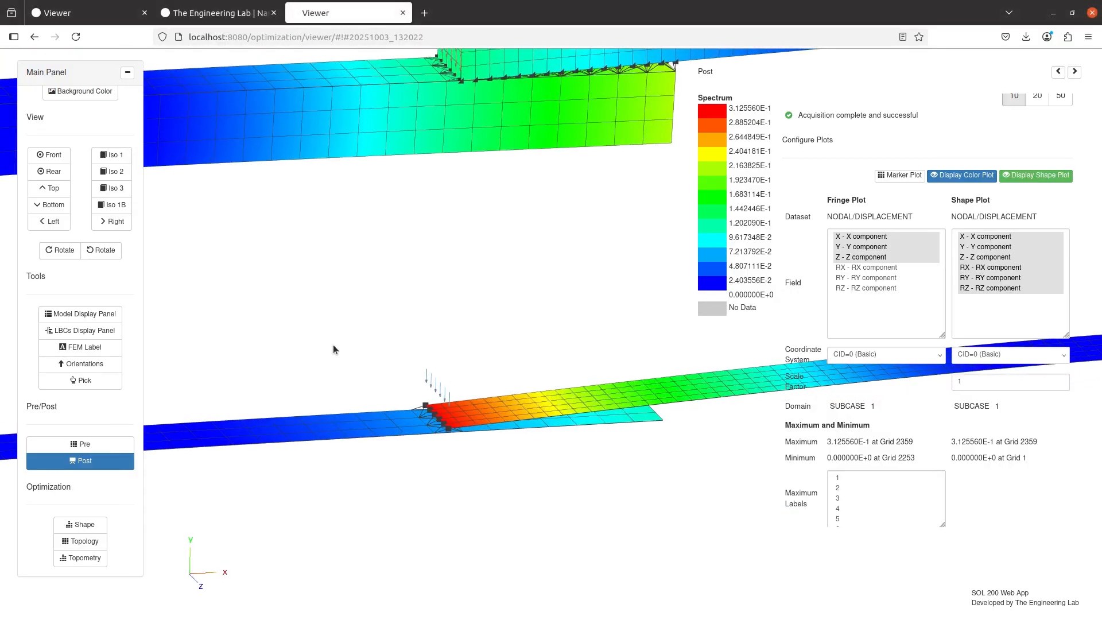
pyautogui.moveTo(333, 345); pyautogui.dragTo(345, 357)
pyautogui.click(93, 462)
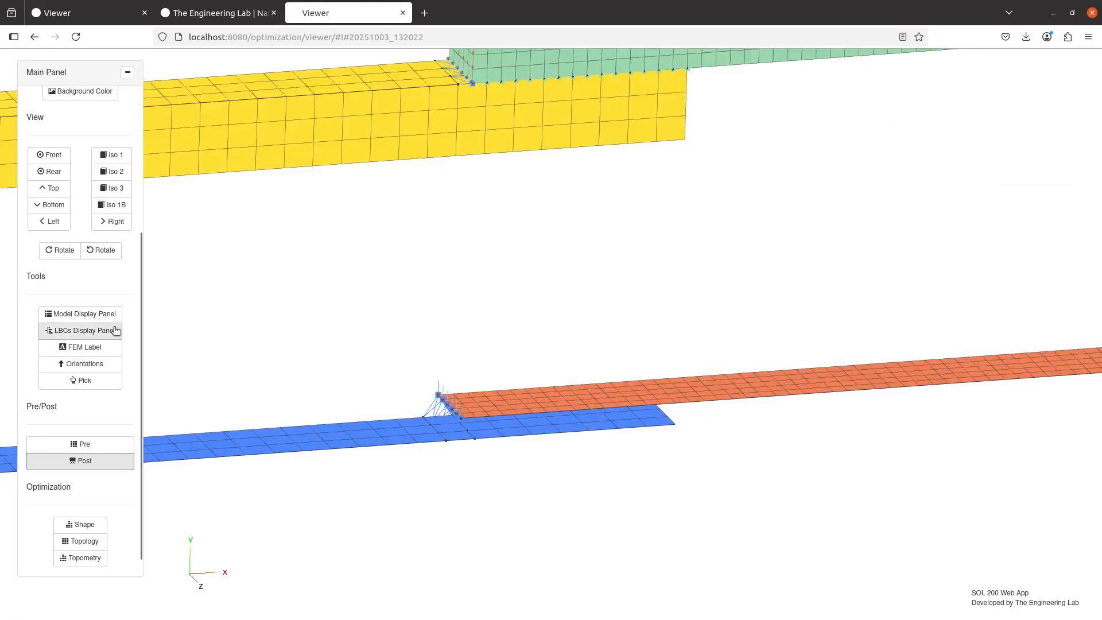
# Open the Model Display Panel and examine the load factors of the two MPC entries
pyautogui.click(80, 314)
pyautogui.moveTo(461, 400); pyautogui.dragTo(422, 419)
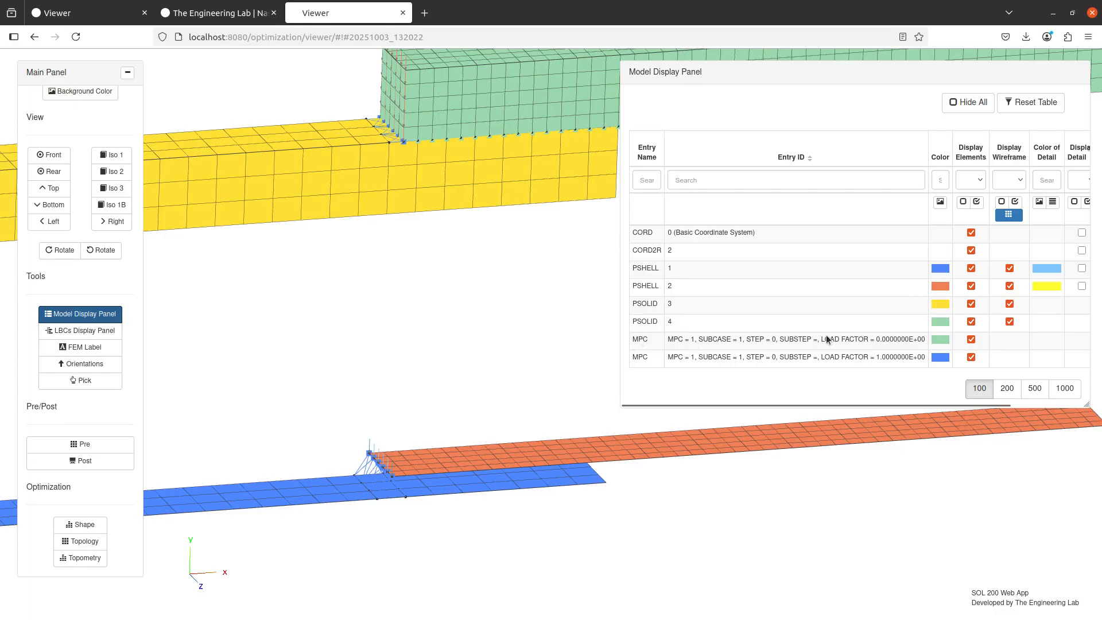
pyautogui.moveTo(827, 340); pyautogui.dragTo(929, 340)
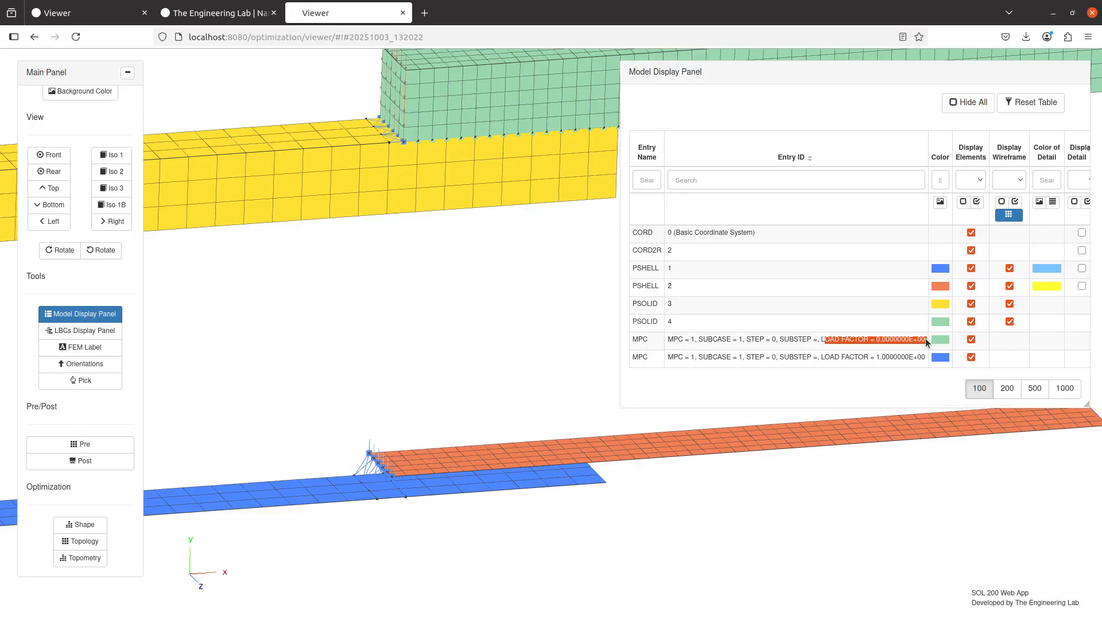
pyautogui.moveTo(828, 357); pyautogui.dragTo(918, 356)
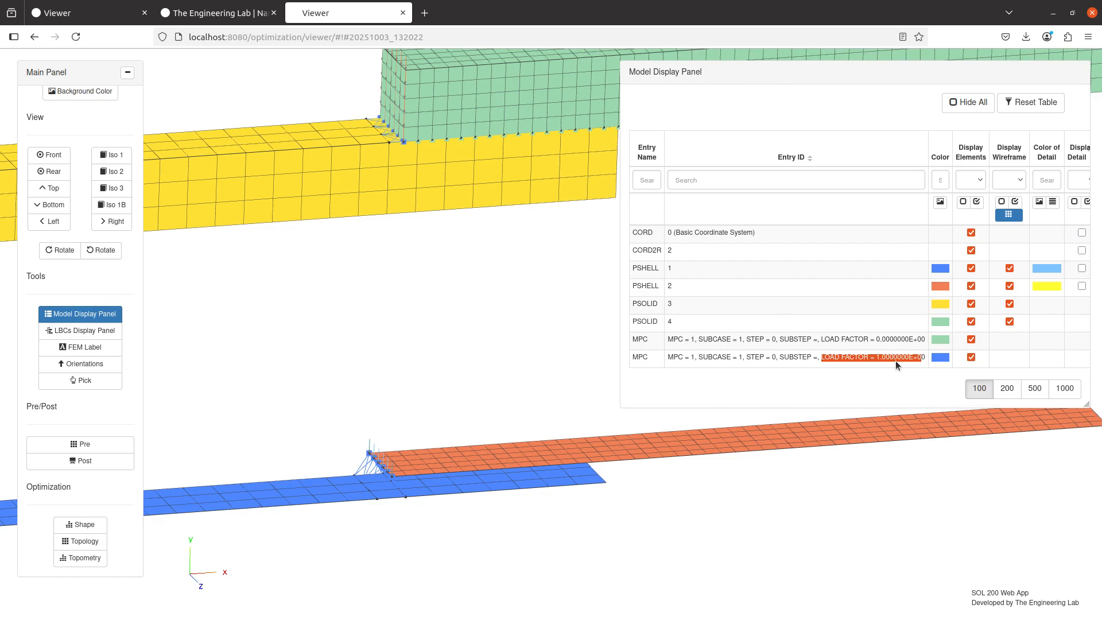
# Hide the MPCs at load factor 1.0 and the PSOLID 3 and 4 elements, and inspect the remaining MPCs between the solids closely
pyautogui.click(986, 357)
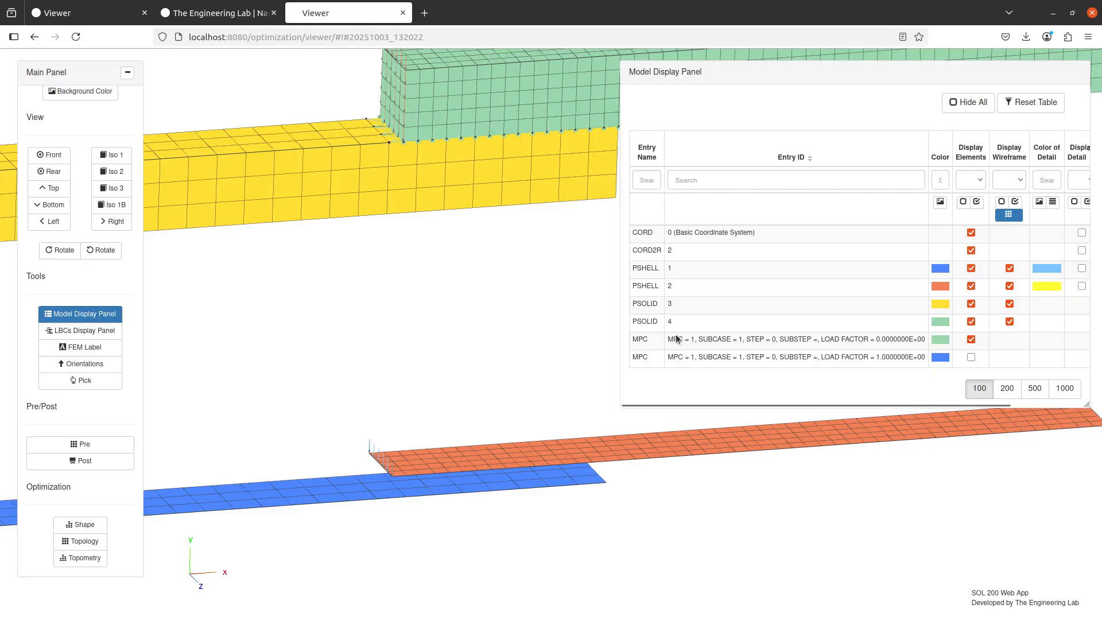
pyautogui.click(971, 304)
pyautogui.click(971, 322)
pyautogui.moveTo(410, 163); pyautogui.dragTo(417, 329)
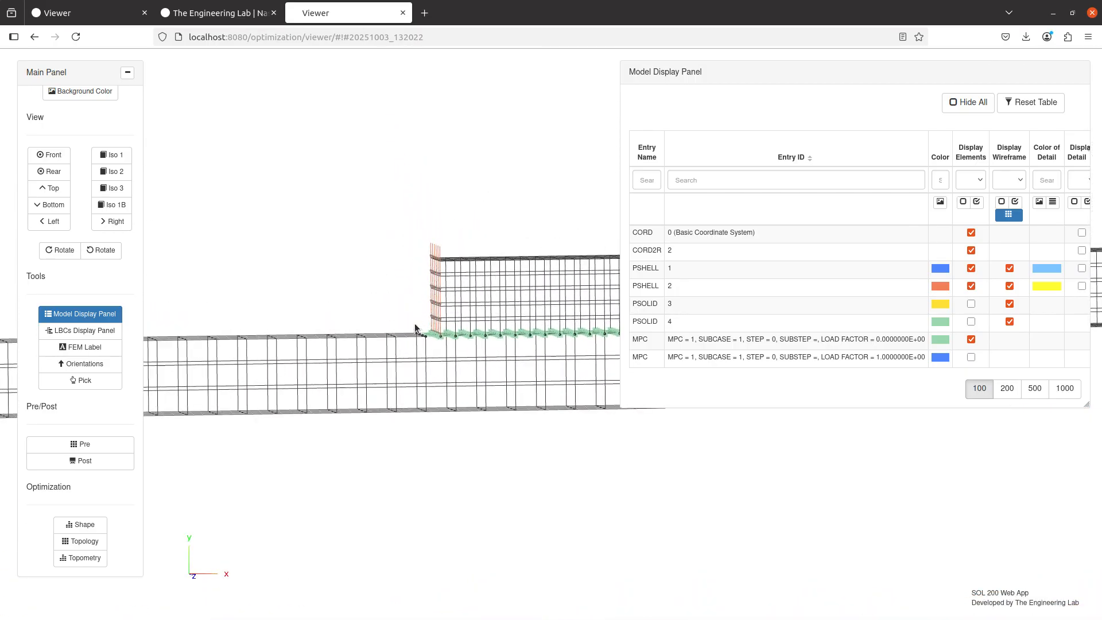
pyautogui.scroll(5, 517, 319)
pyautogui.scroll(5, 468, 403)
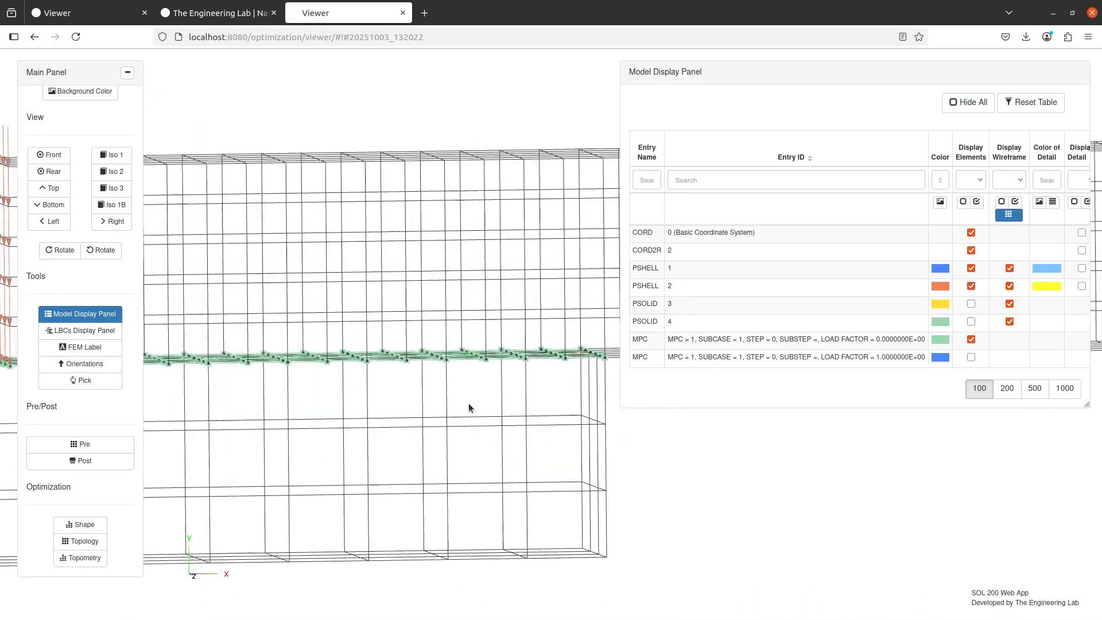
# Inspect the MPCs at load factor 0.0 along the interface between the solids, and view the gap between the shell plates
pyautogui.scroll(2, 467, 396)
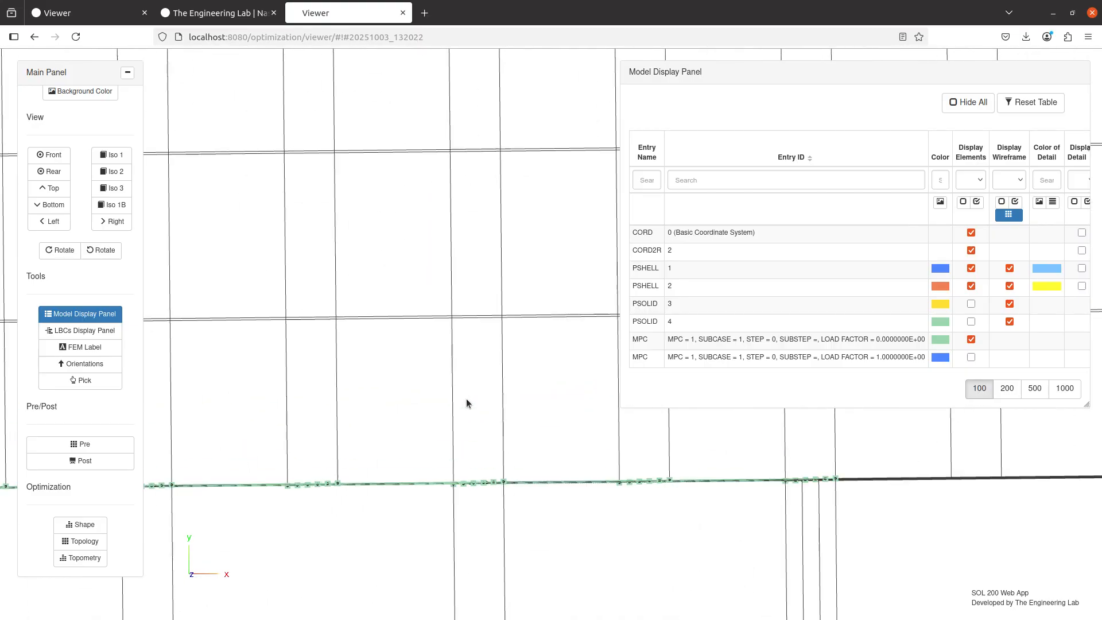
pyautogui.moveTo(466, 398); pyautogui.dragTo(742, 503)
pyautogui.scroll(-6, 407, 400)
pyautogui.moveTo(332, 382); pyautogui.dragTo(788, 479)
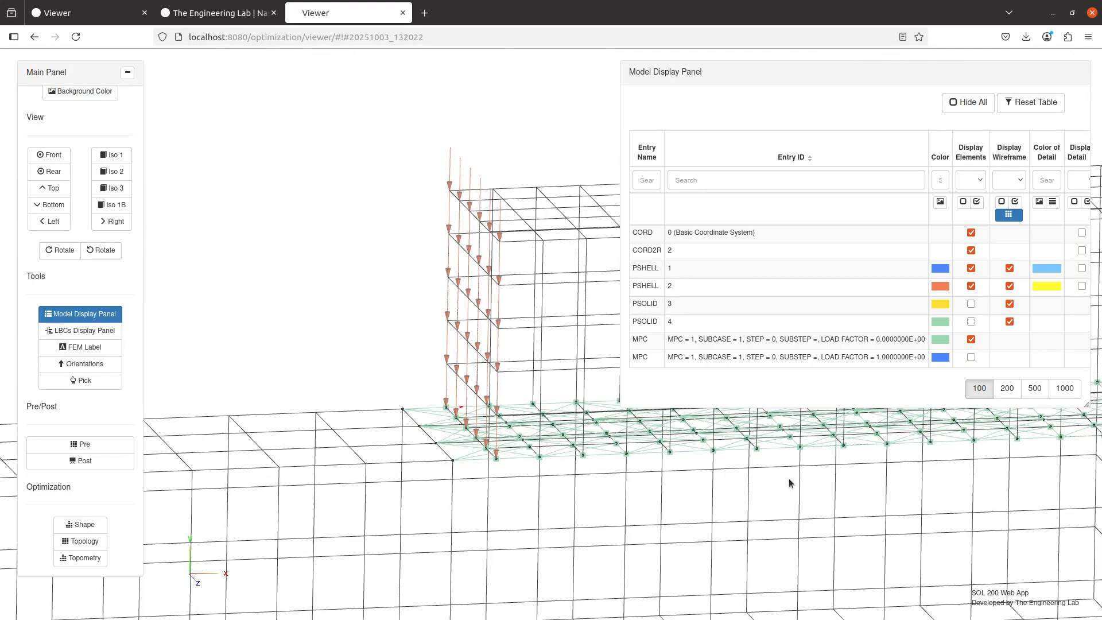
pyautogui.scroll(6, 543, 430)
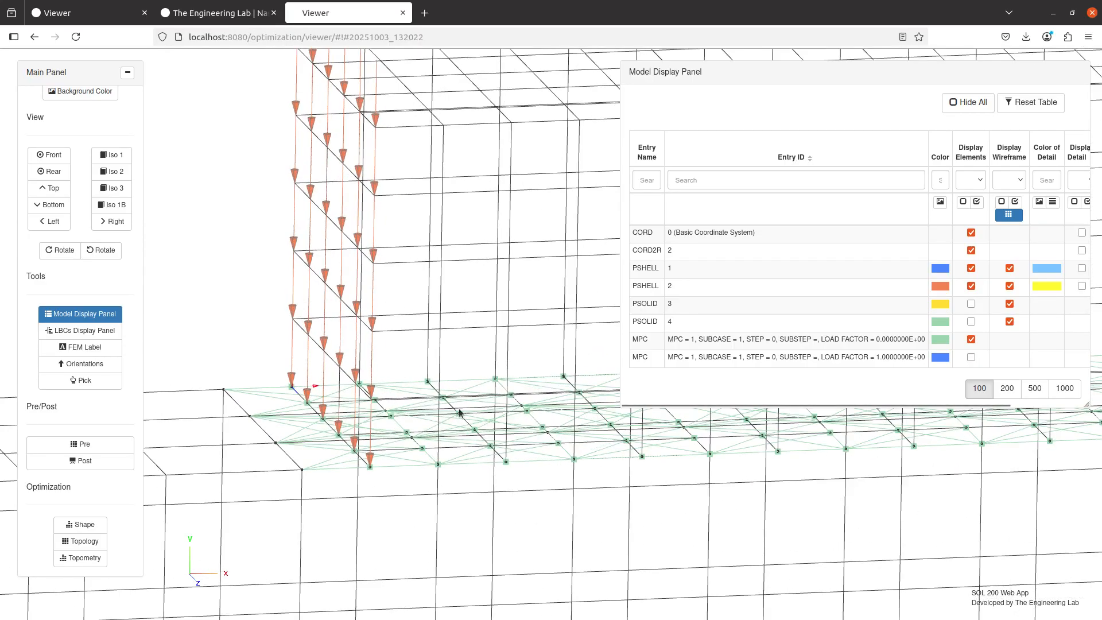
pyautogui.scroll(-6, 471, 436)
pyautogui.moveTo(466, 412); pyautogui.dragTo(367, 161)
pyautogui.moveTo(460, 450); pyautogui.dragTo(404, 366)
pyautogui.scroll(3, 404, 363)
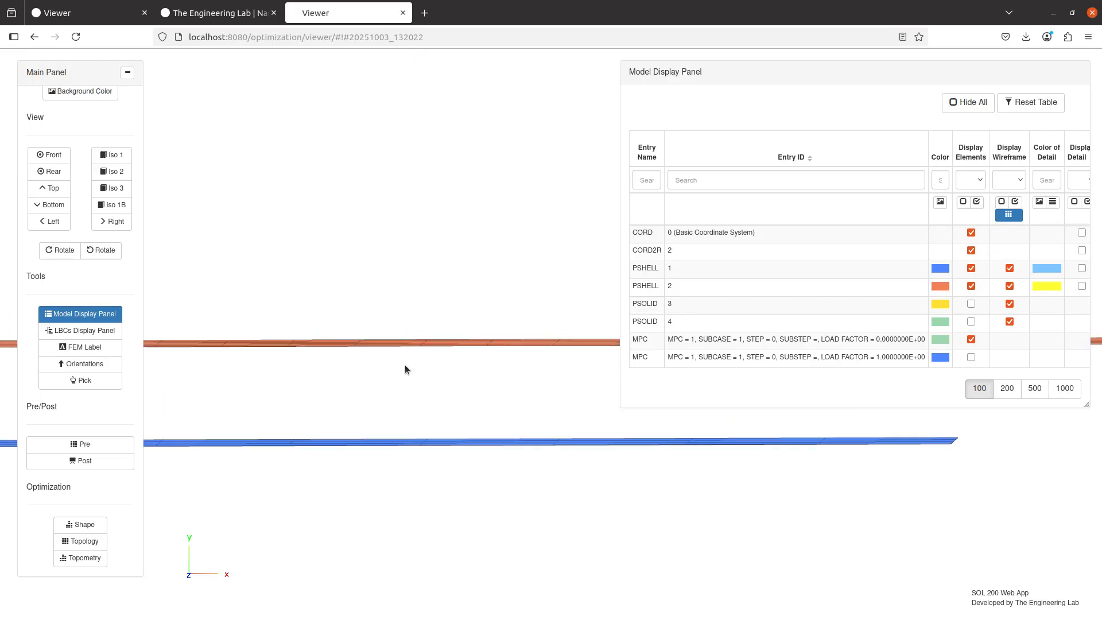
pyautogui.moveTo(517, 382); pyautogui.dragTo(369, 389)
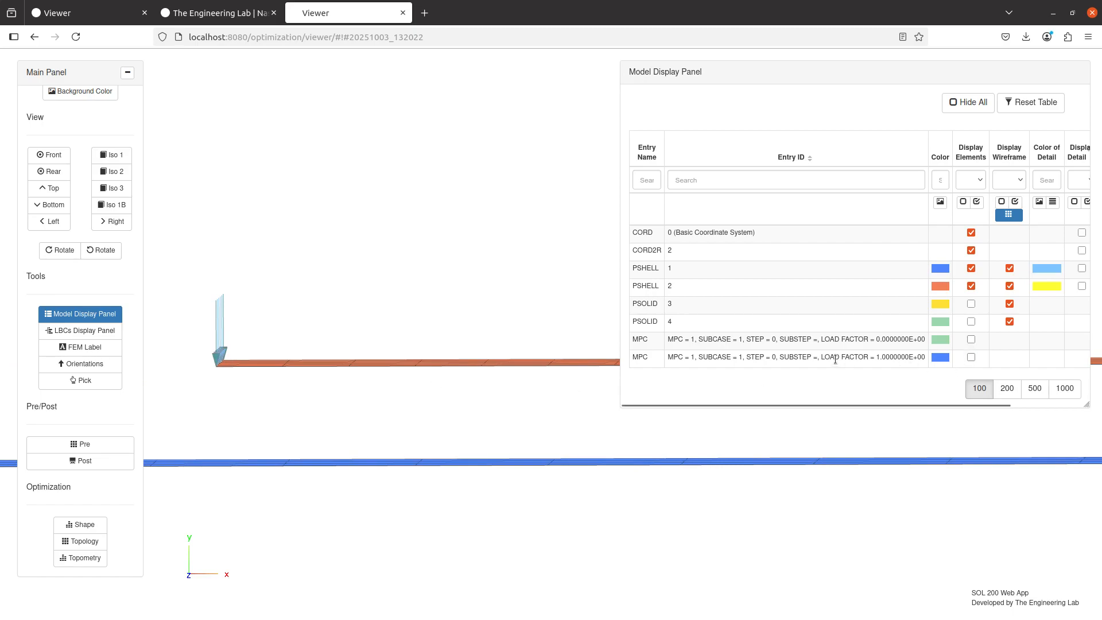
# Display the MPCs at load factor 1.0 instead of those at load factor 0.0, and inspect them between the shell plates
pyautogui.click(971, 357)
pyautogui.moveTo(284, 430); pyautogui.dragTo(462, 385)
pyautogui.scroll(5, 408, 411)
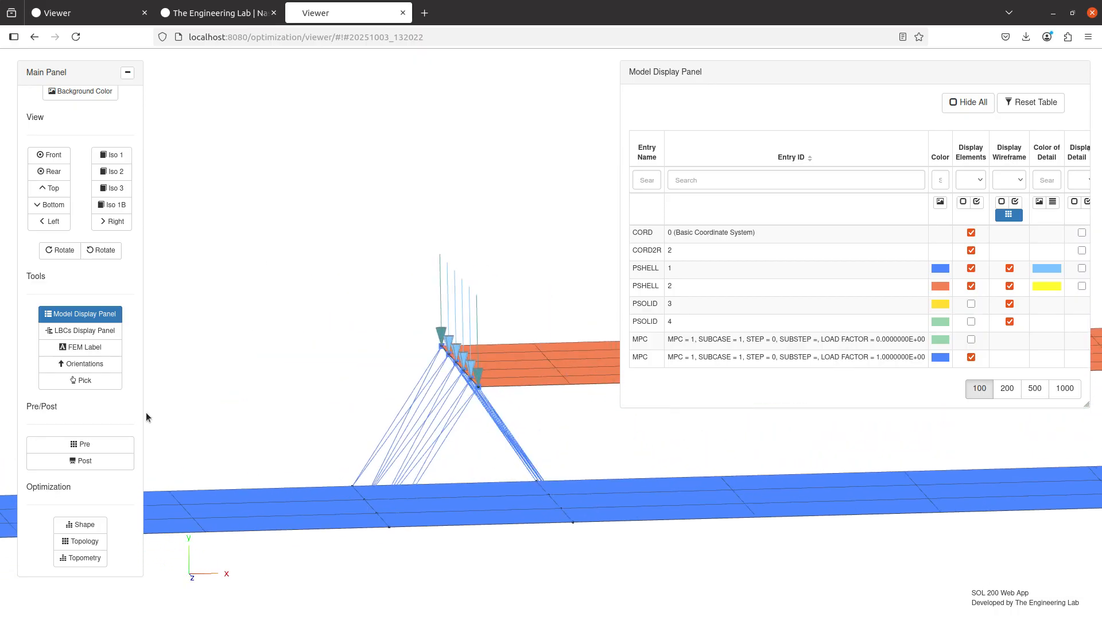
# Switch to the post-processing display and examine the load factor 1.0 MPCs on the deformed shell plates and solids
pyautogui.click(80, 461)
pyautogui.scroll(-2, 465, 484)
pyautogui.moveTo(473, 482); pyautogui.dragTo(580, 443)
pyautogui.scroll(5, 485, 413)
pyautogui.scroll(-5, 580, 436)
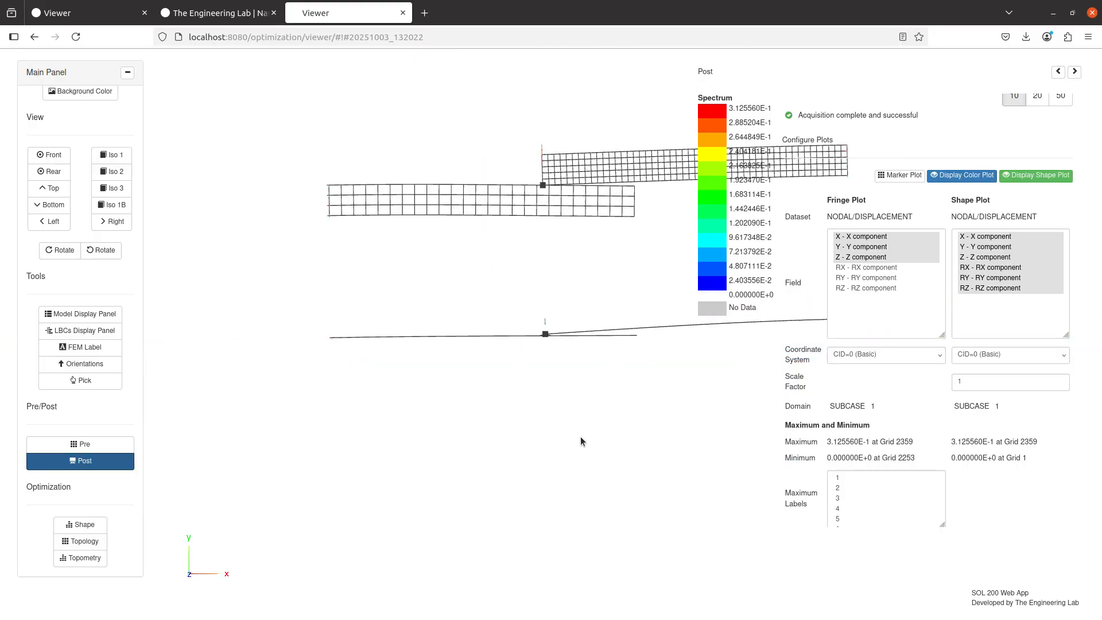
pyautogui.scroll(6, 539, 347)
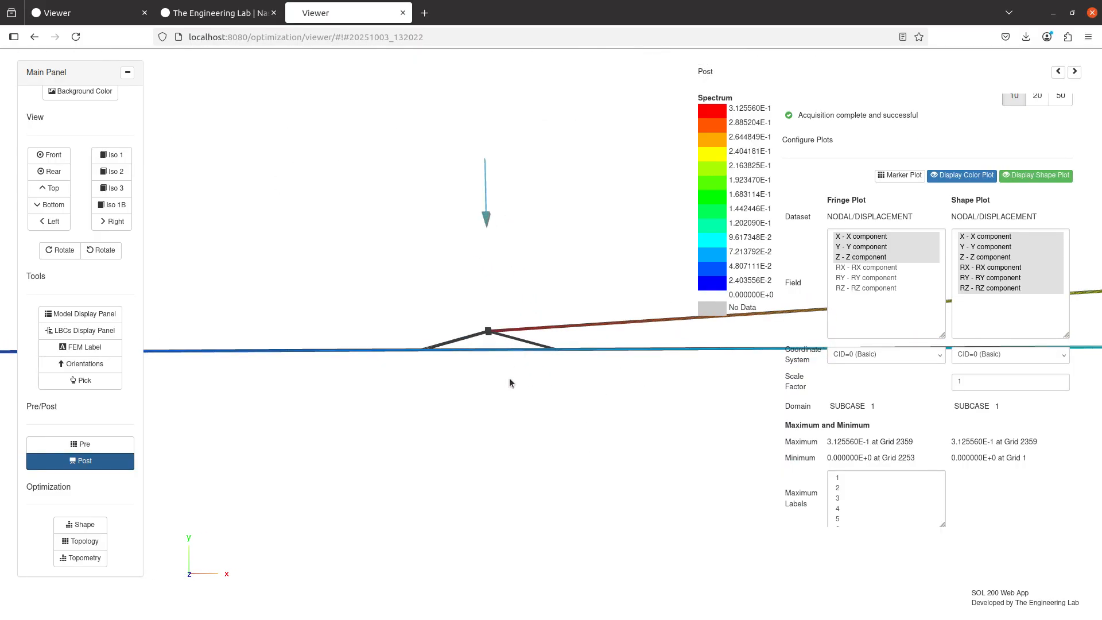
pyautogui.scroll(-6, 508, 377)
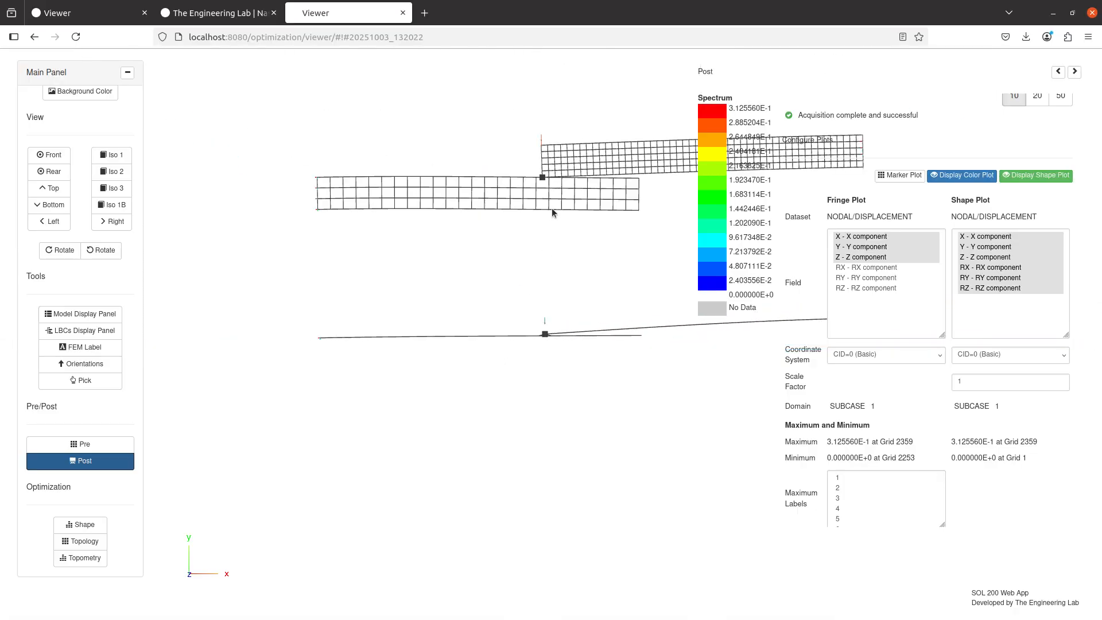
pyautogui.scroll(10, 552, 213)
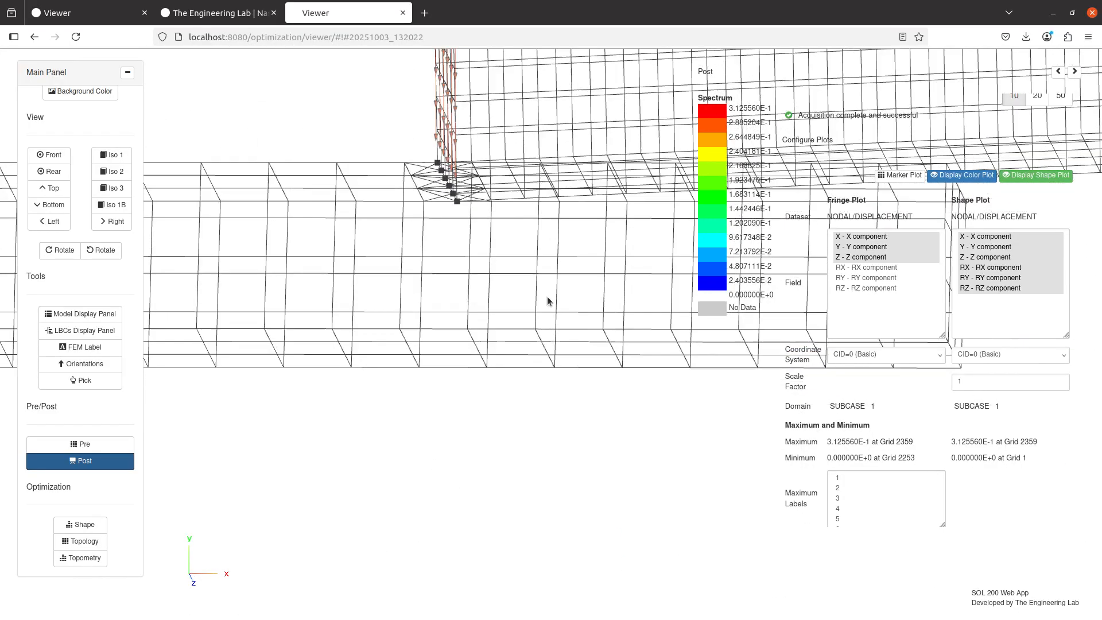
pyautogui.scroll(-8, 546, 298)
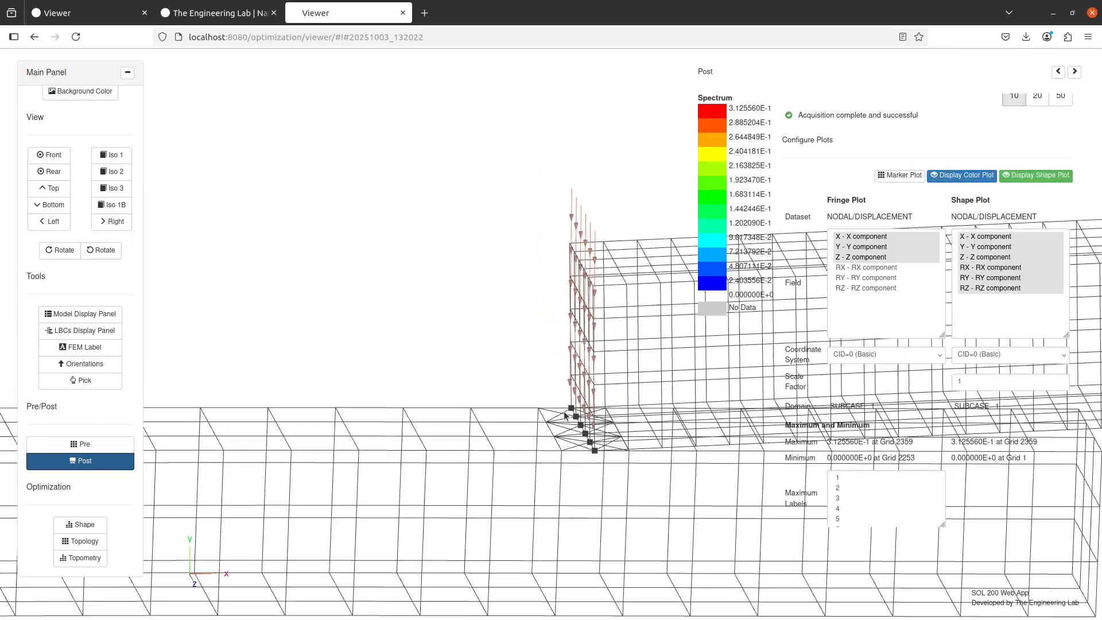
# Inspect the solids' separation and the MPCs at their contact edge on the deformed shape, and return to the Model Display Panel
pyautogui.moveTo(564, 413); pyautogui.dragTo(281, 288)
pyautogui.moveTo(522, 320); pyautogui.dragTo(537, 283)
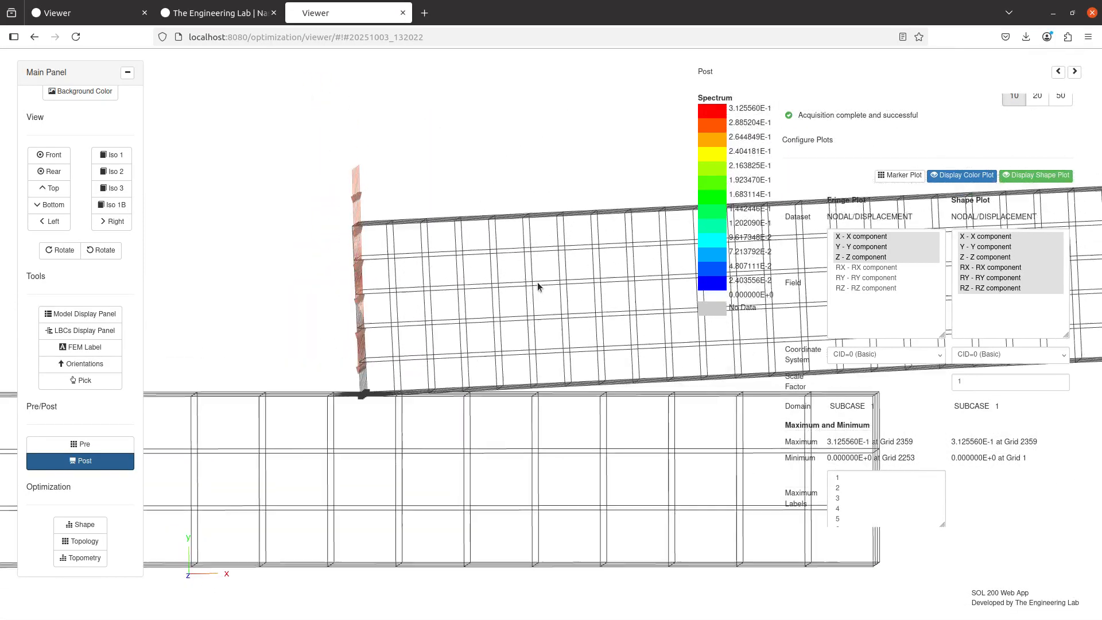
pyautogui.scroll(6, 537, 285)
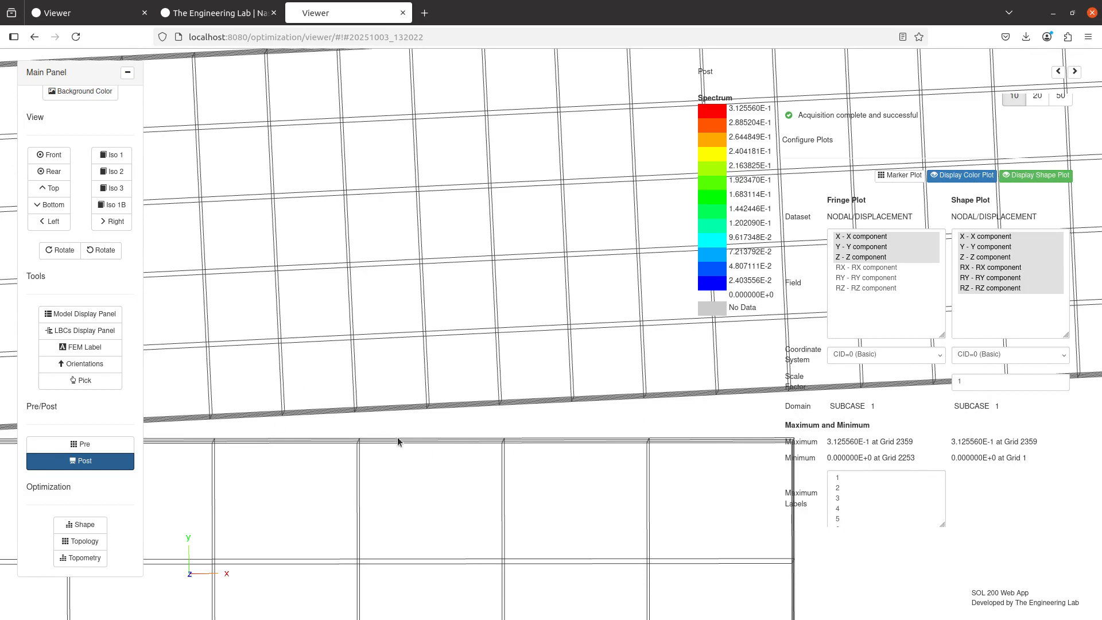
pyautogui.scroll(-3, 462, 415)
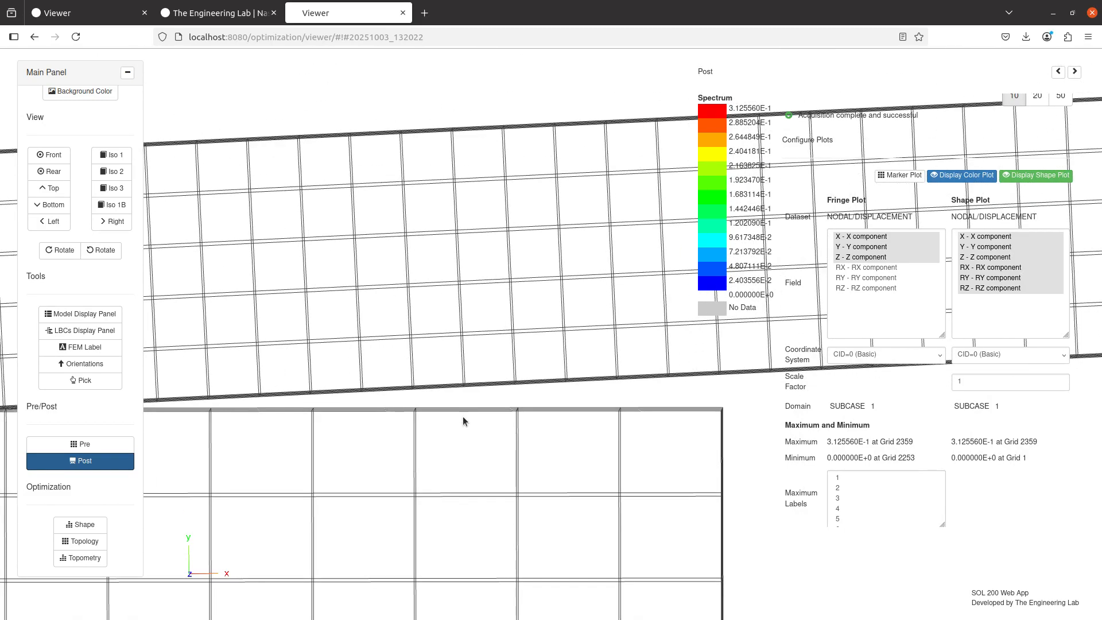
pyautogui.moveTo(464, 421); pyautogui.dragTo(820, 397)
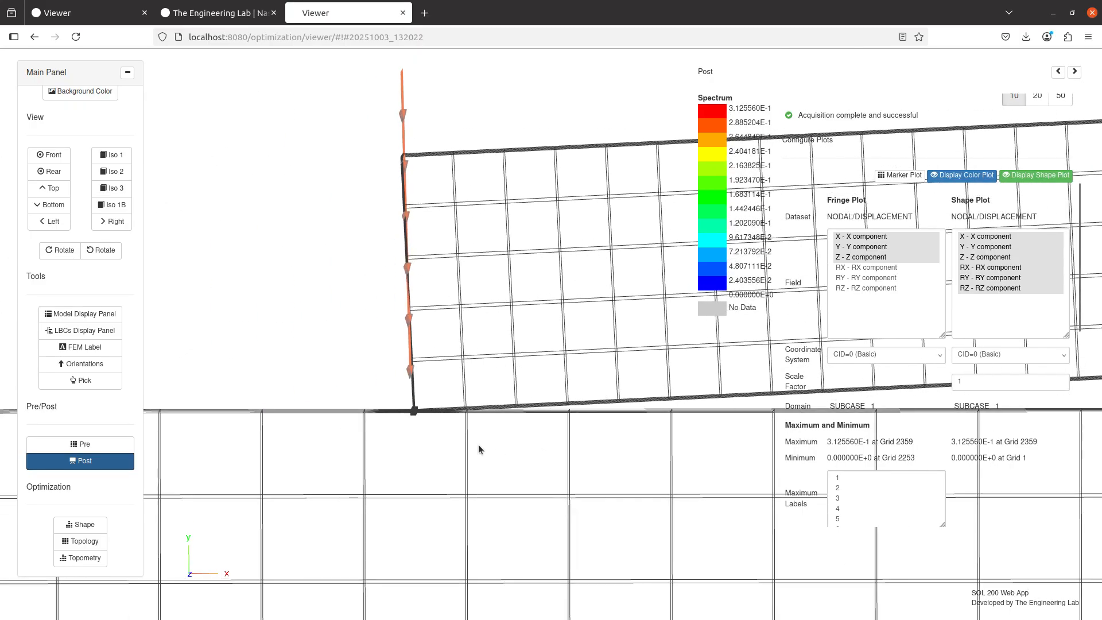
pyautogui.moveTo(477, 444); pyautogui.dragTo(575, 298)
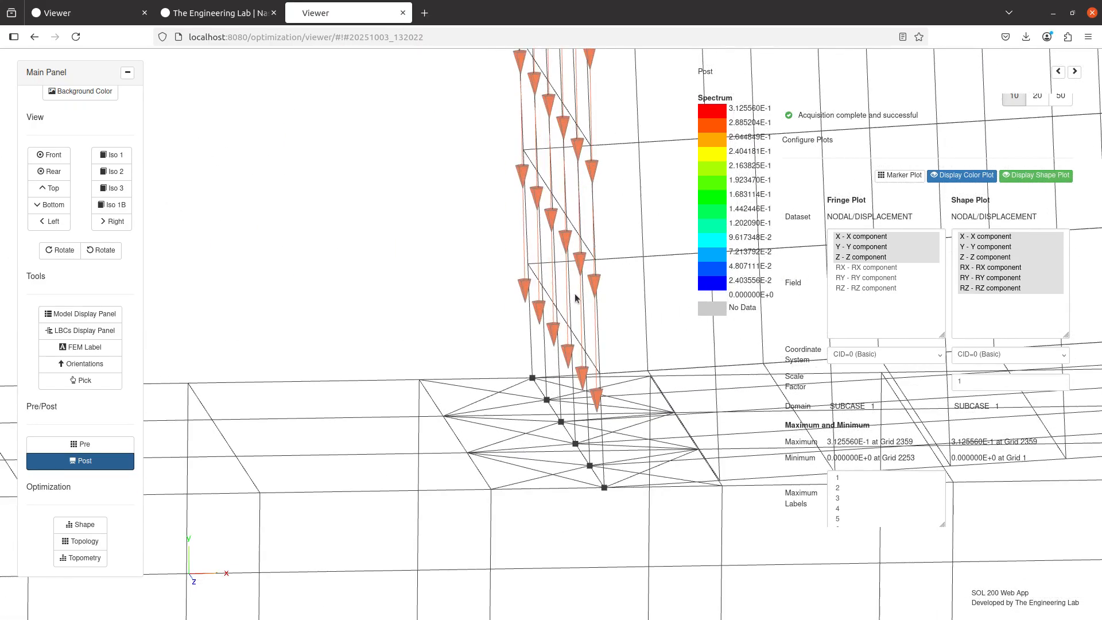
pyautogui.moveTo(522, 481); pyautogui.dragTo(413, 196)
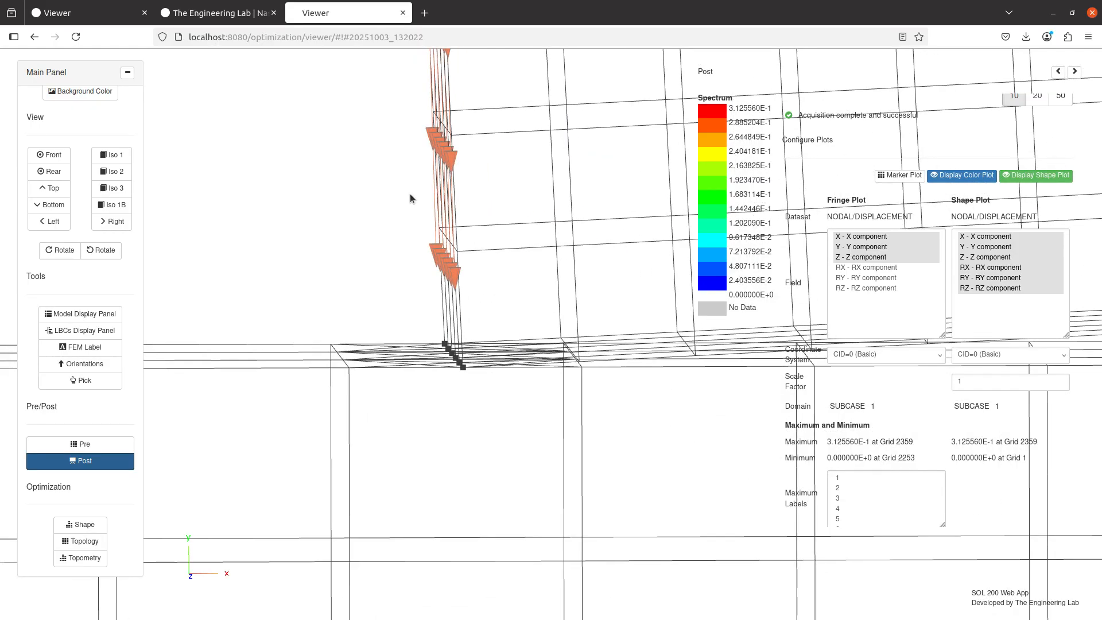
pyautogui.click(81, 461)
pyautogui.click(80, 314)
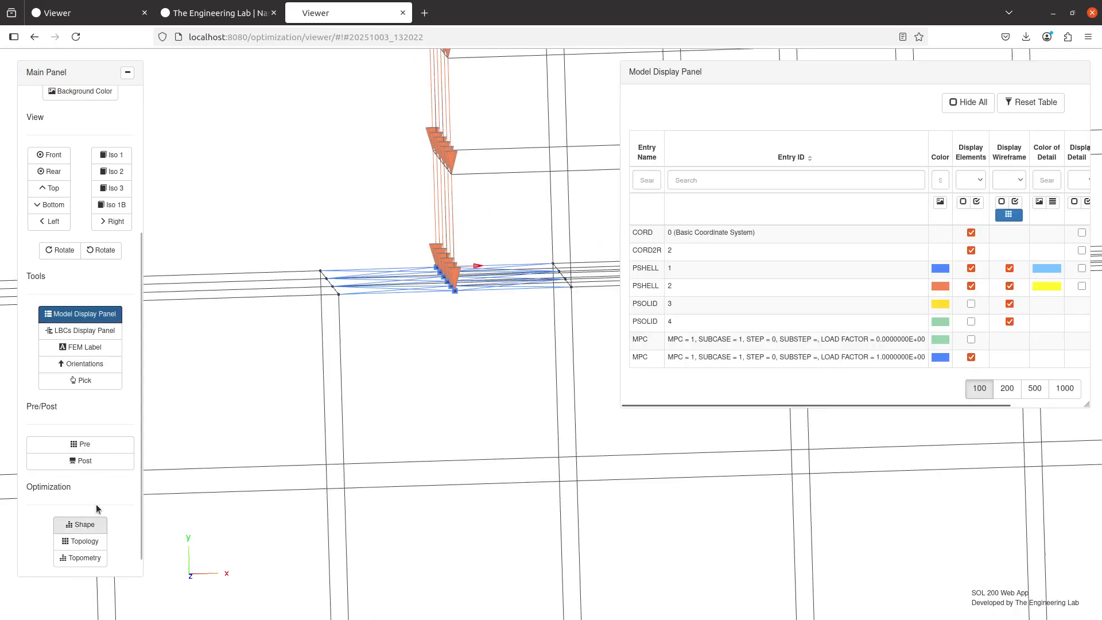
# Open the job's result files in Pre, widen the results area, and download model.pch from the remote system
pyautogui.click(75, 446)
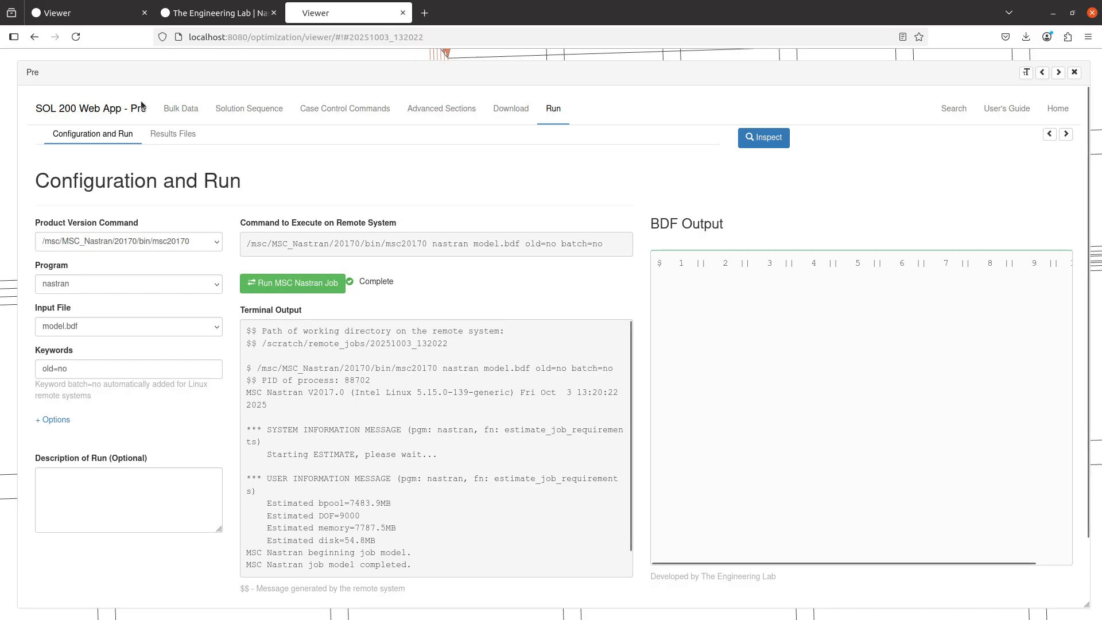
pyautogui.click(173, 134)
pyautogui.click(1064, 135)
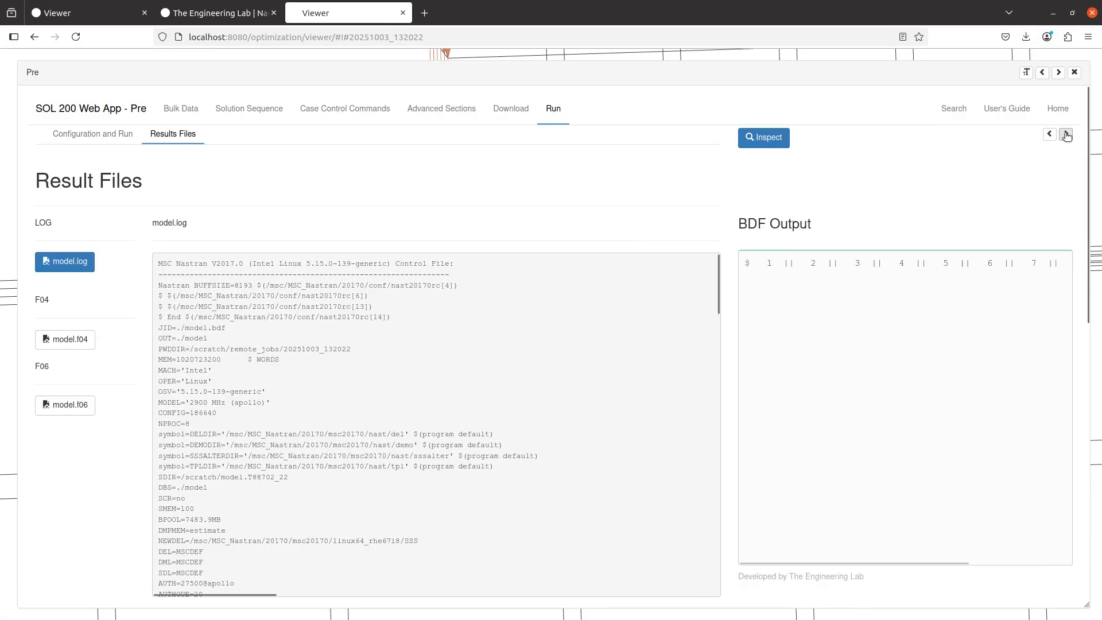
pyautogui.click(1068, 134)
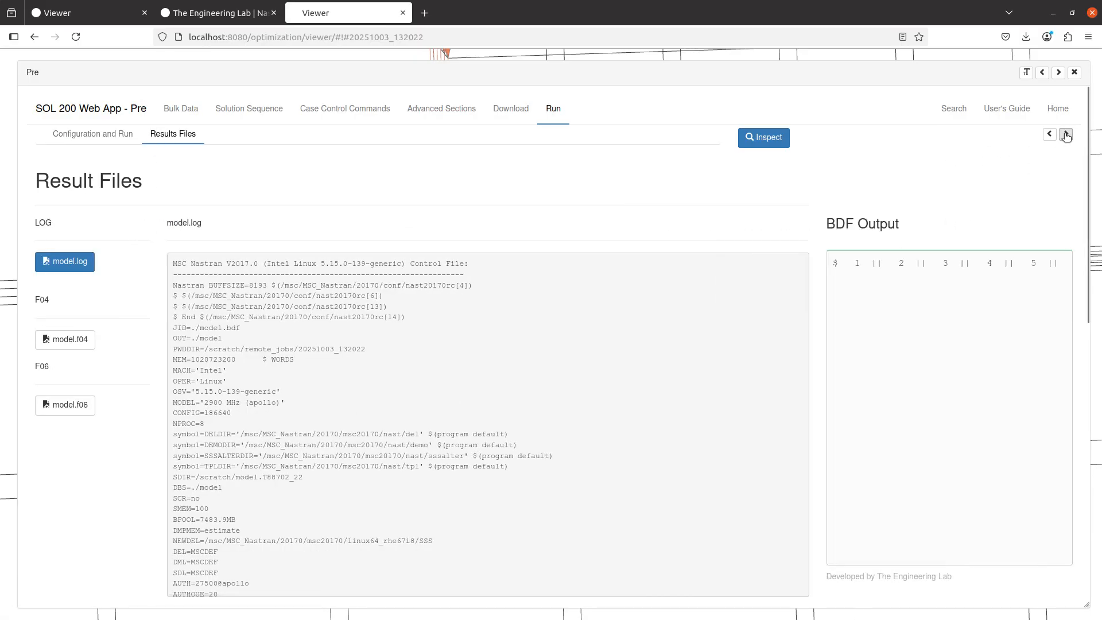
pyautogui.scroll(-4, 119, 430)
pyautogui.scroll(-3, 119, 430)
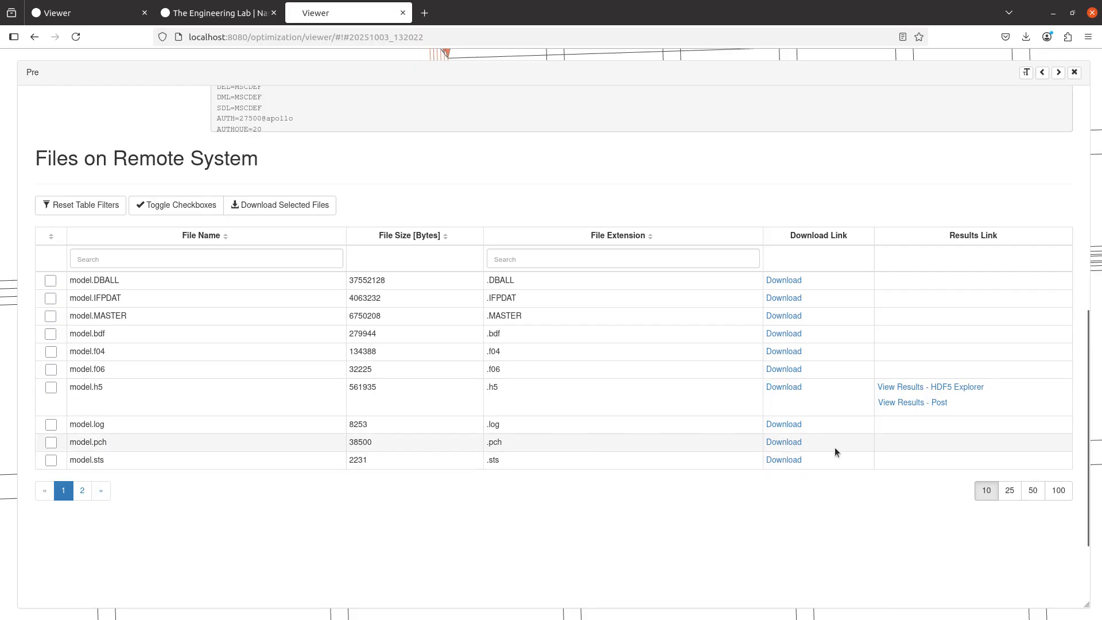
pyautogui.click(791, 442)
# Switch to Notepad++ showing model.pch and set its syntax language to User-Defined
pyautogui.hotkey('alt', 'Tab')
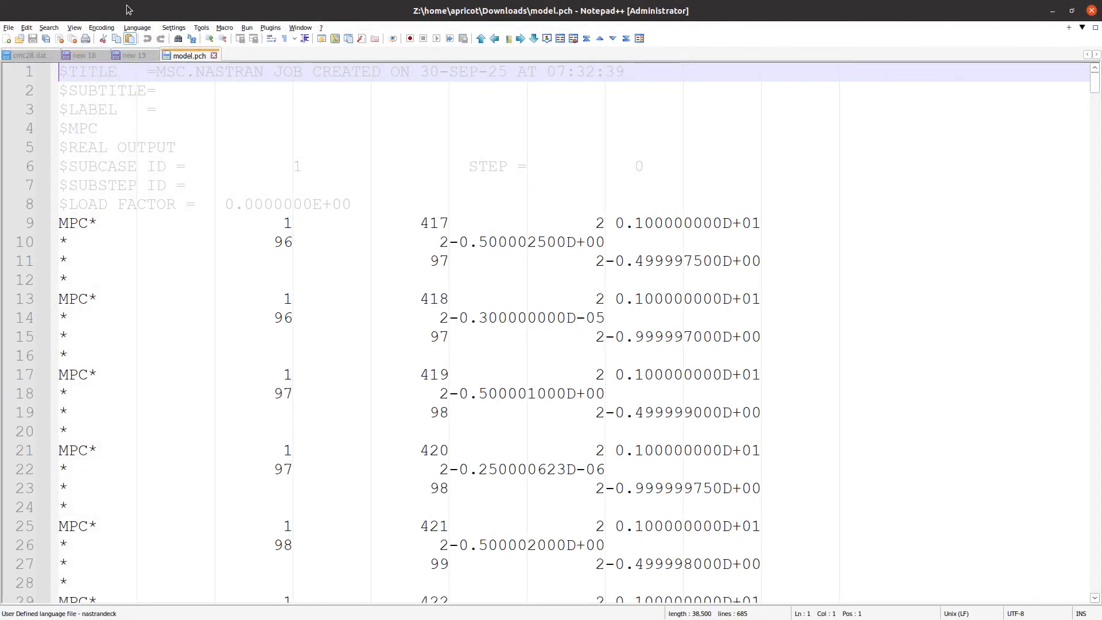
pyautogui.click(137, 28)
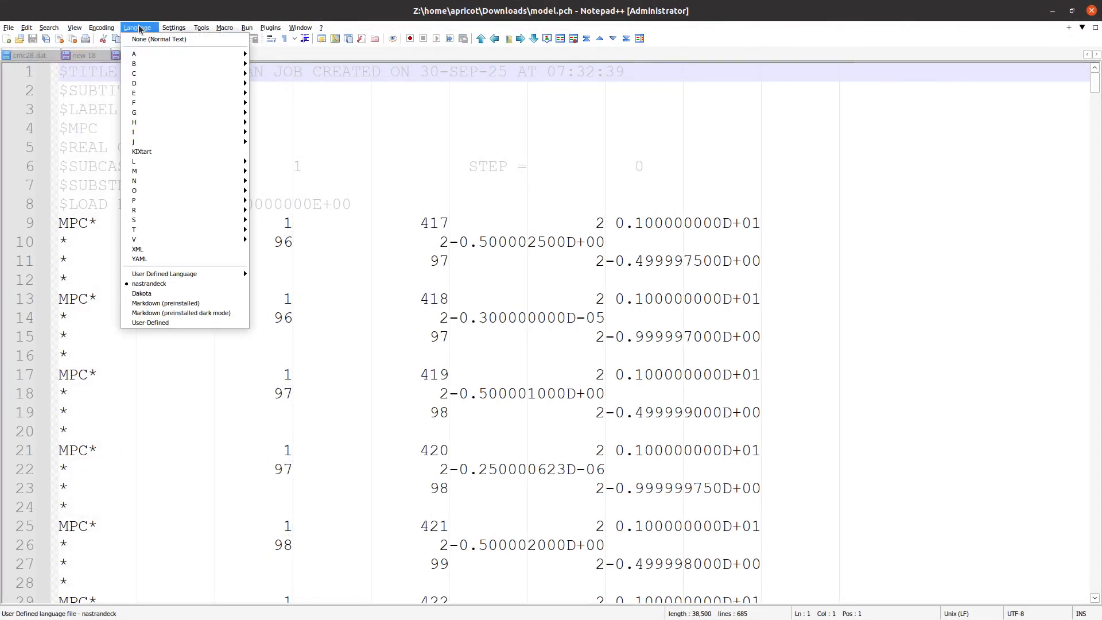
pyautogui.click(211, 319)
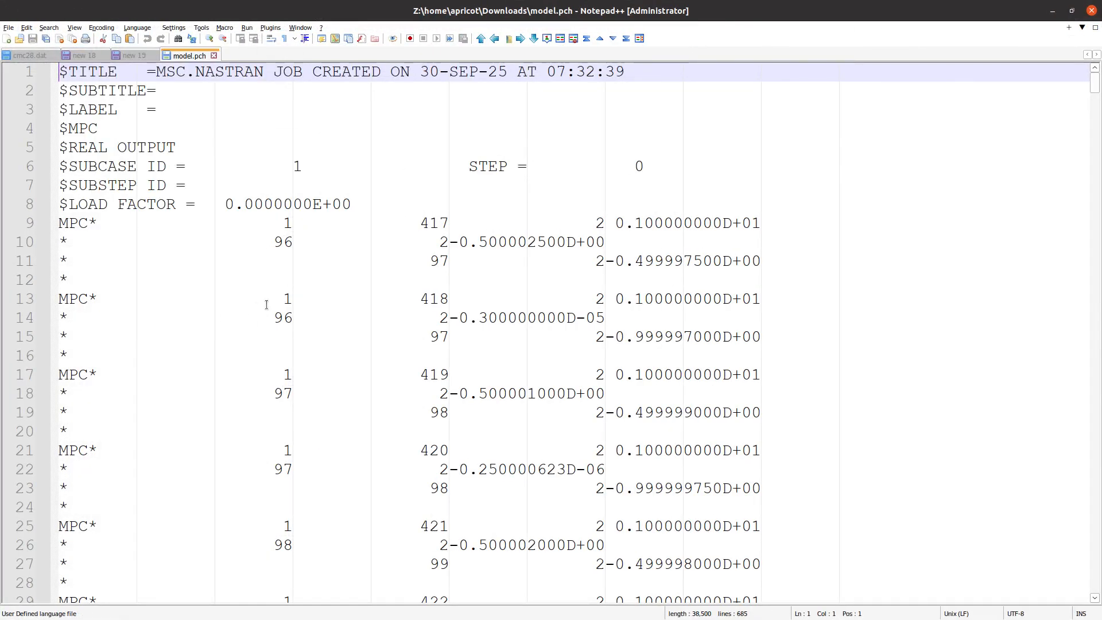
# Find all occurrences of FACTOR in model.pch and enlarge the search results area
pyautogui.doubleClick(126, 205)
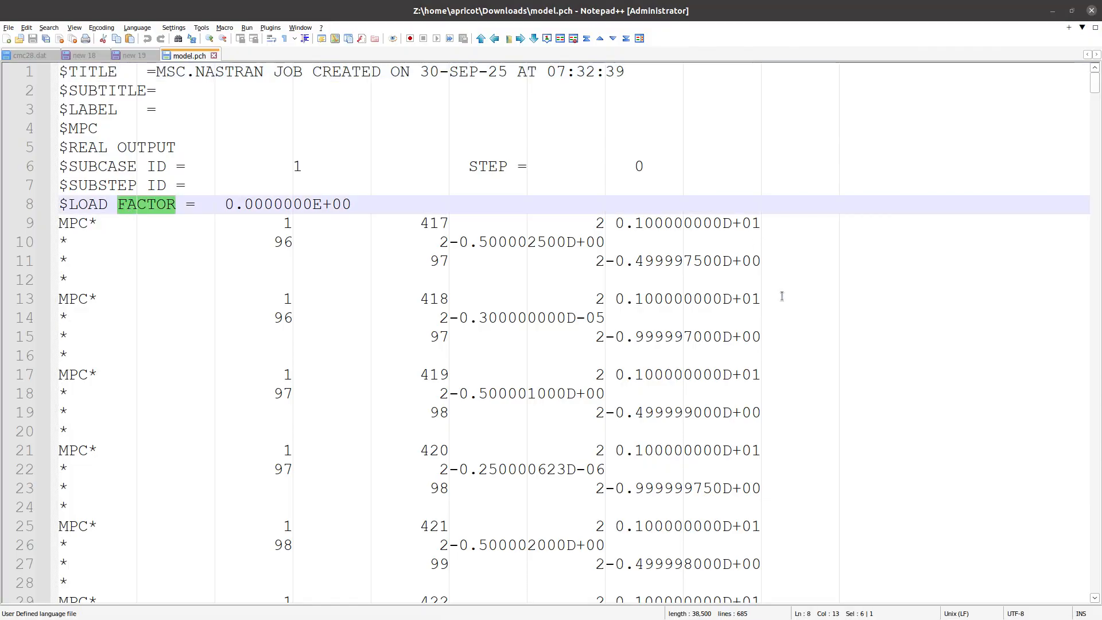
pyautogui.press('F7')
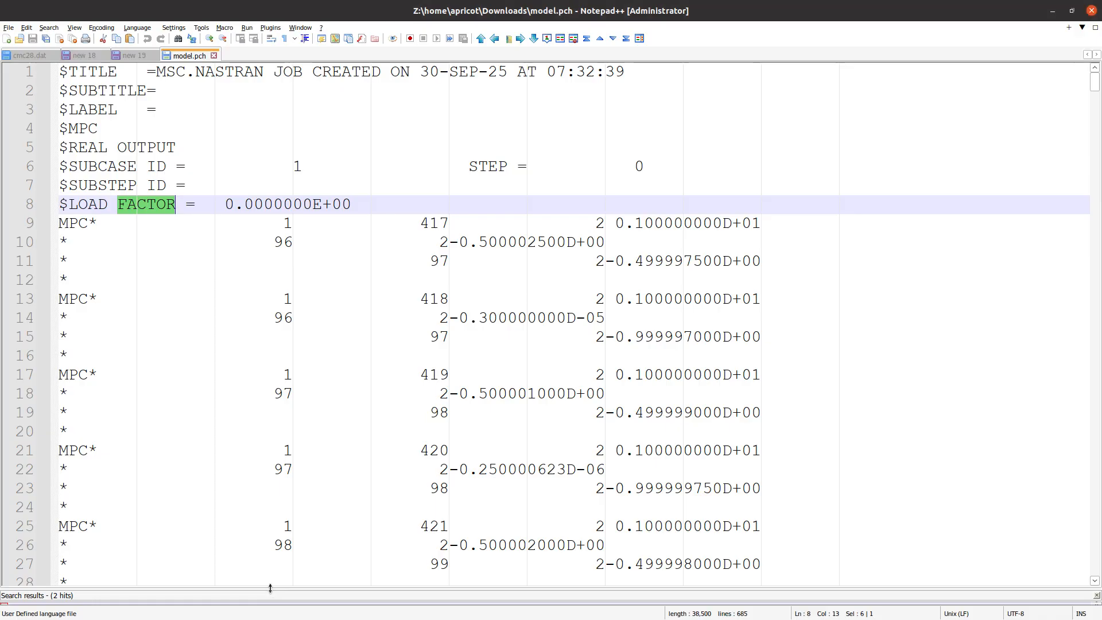
pyautogui.moveTo(267, 596); pyautogui.dragTo(252, 390)
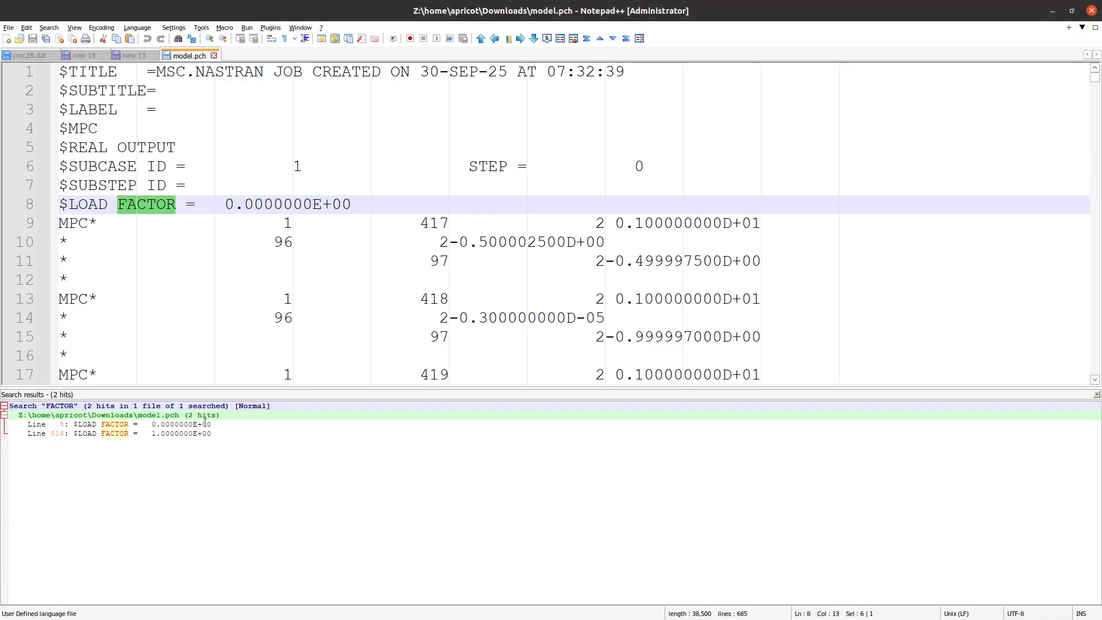
# Compare the MPC entries listed under load factor 0.0 and load factor 1.0 by jumping between the search hits
pyautogui.click(118, 434)
pyautogui.doubleClick(118, 433)
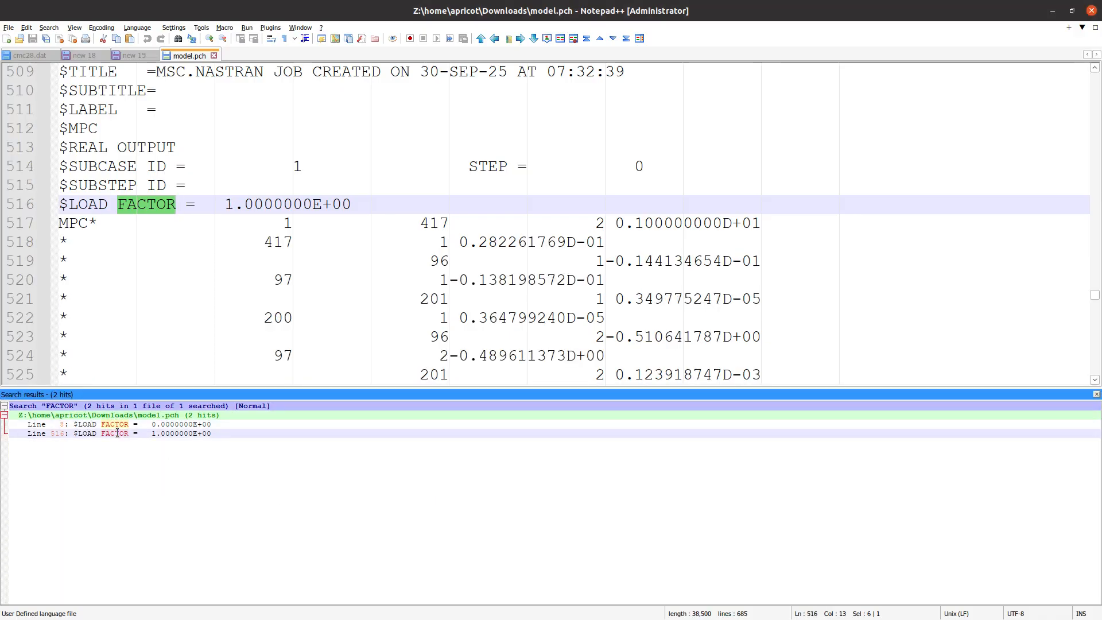
pyautogui.doubleClick(121, 425)
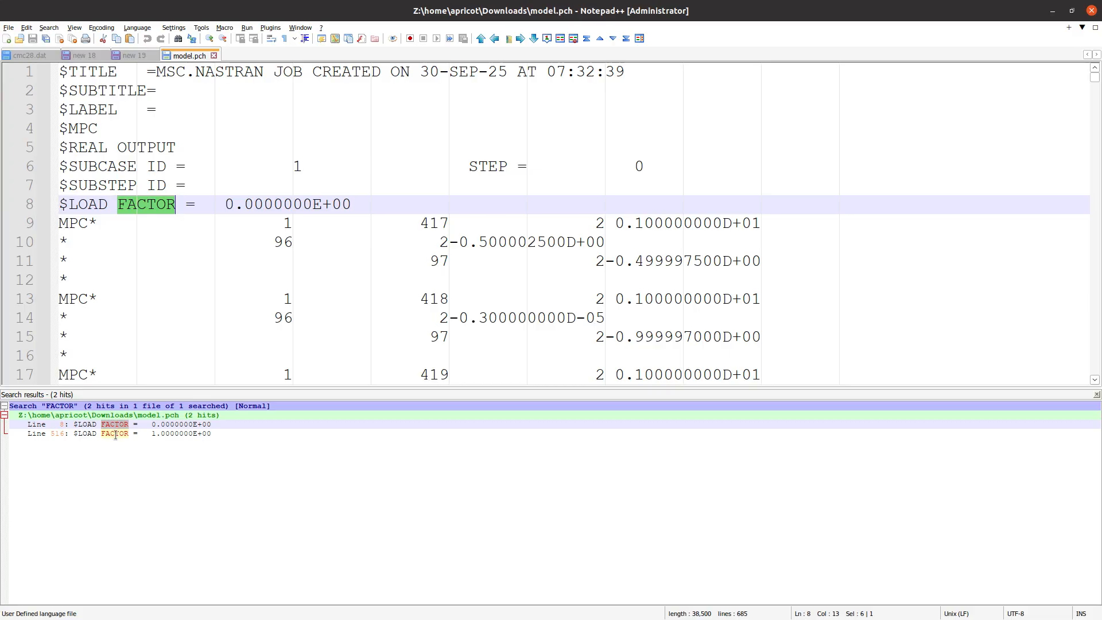
pyautogui.doubleClick(224, 217)
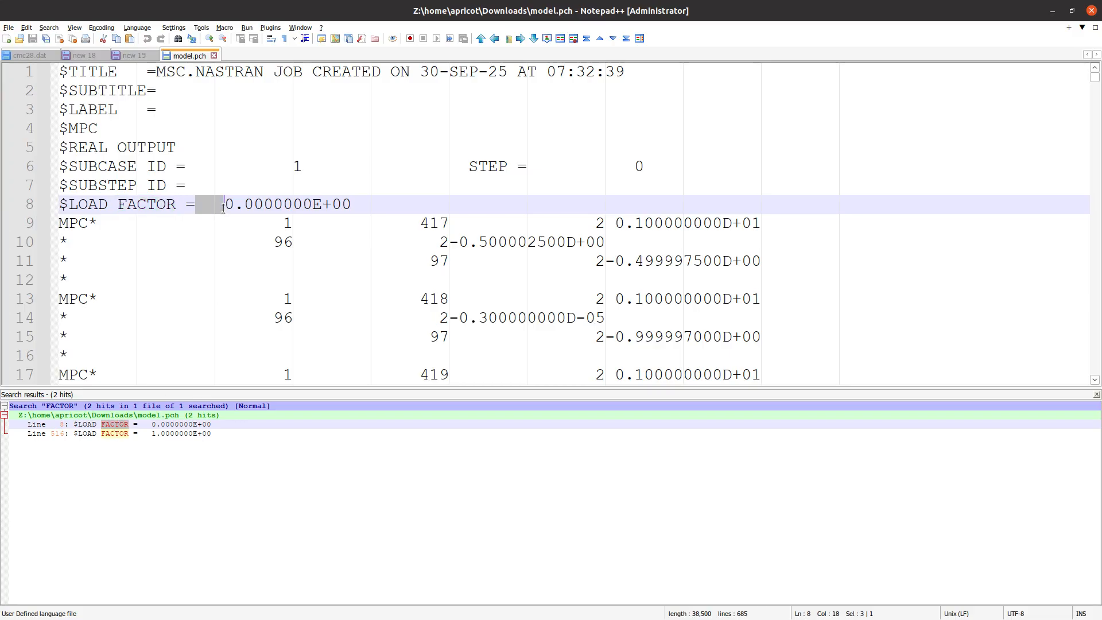
pyautogui.tripleClick(223, 210)
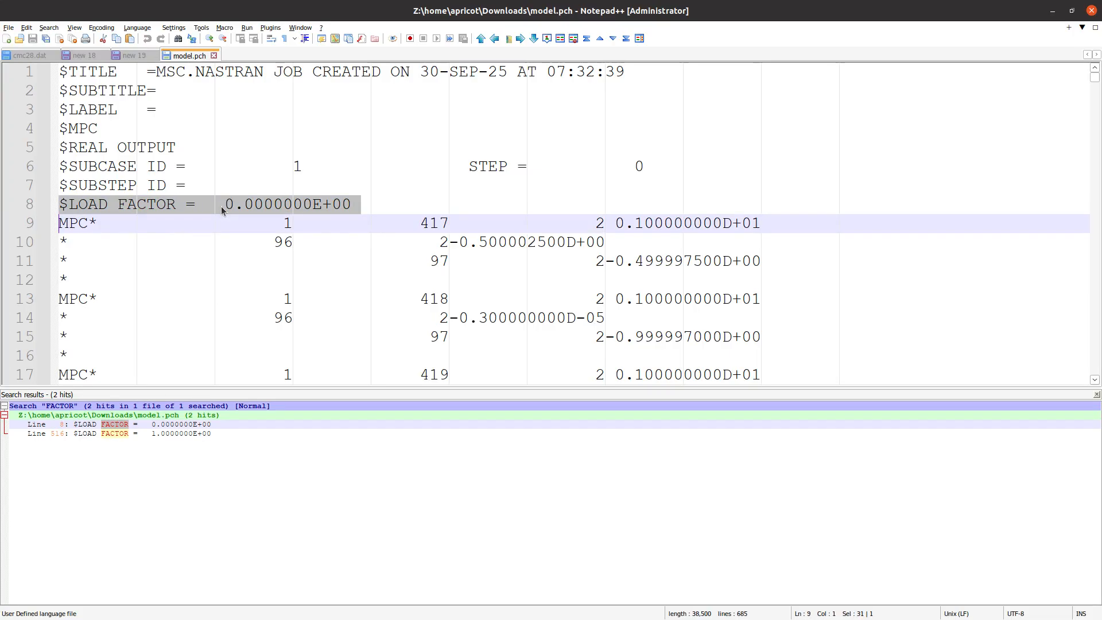
pyautogui.moveTo(223, 211); pyautogui.dragTo(357, 205)
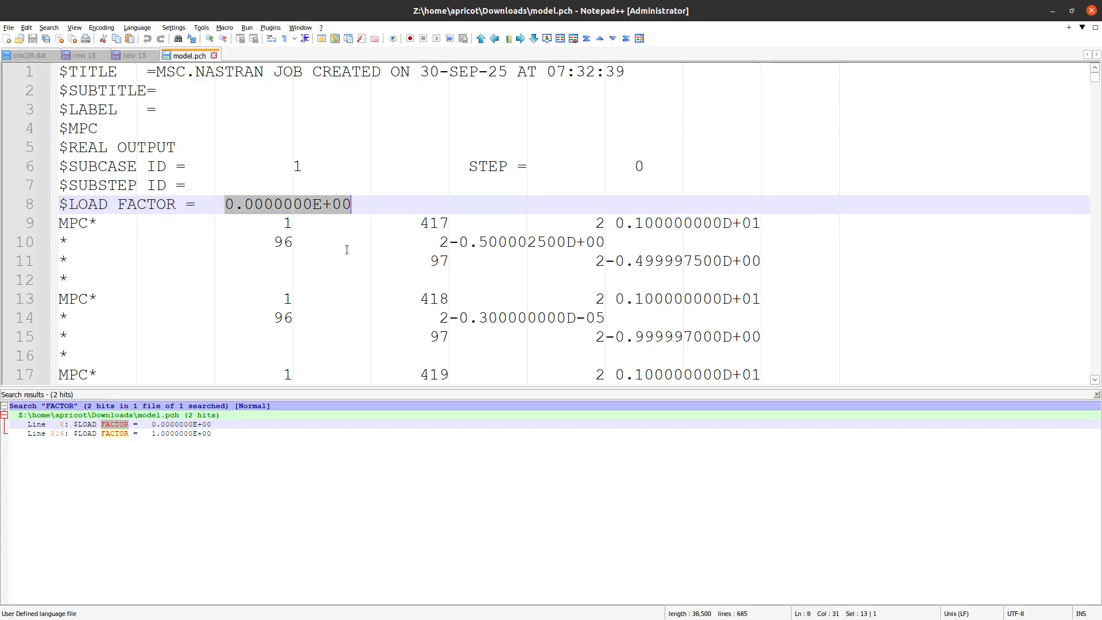
pyautogui.scroll(-1, 346, 249)
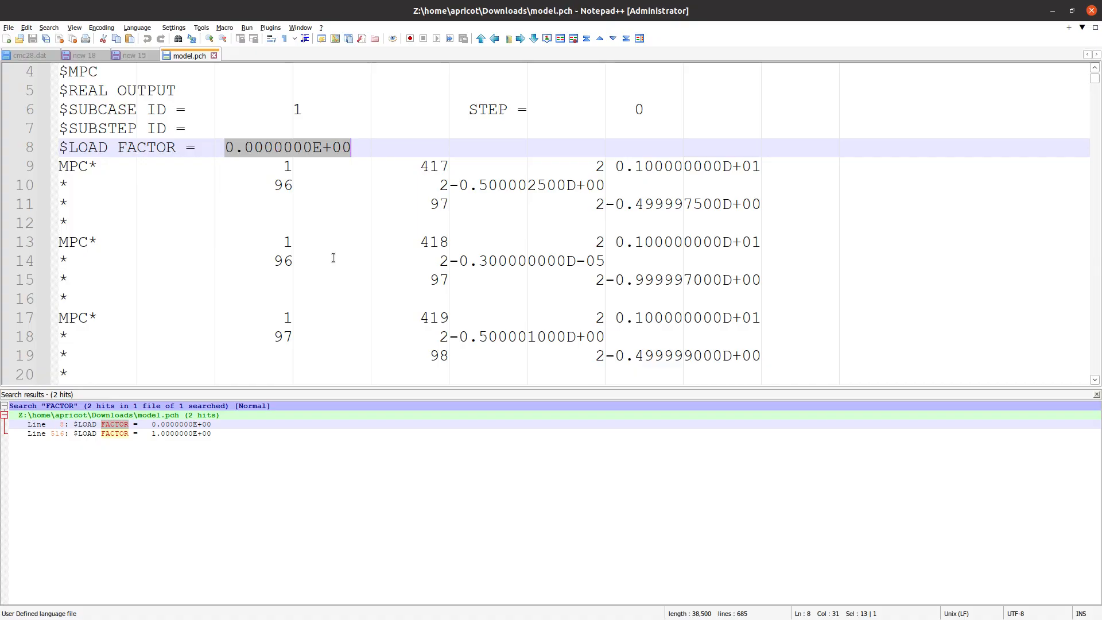
pyautogui.doubleClick(116, 433)
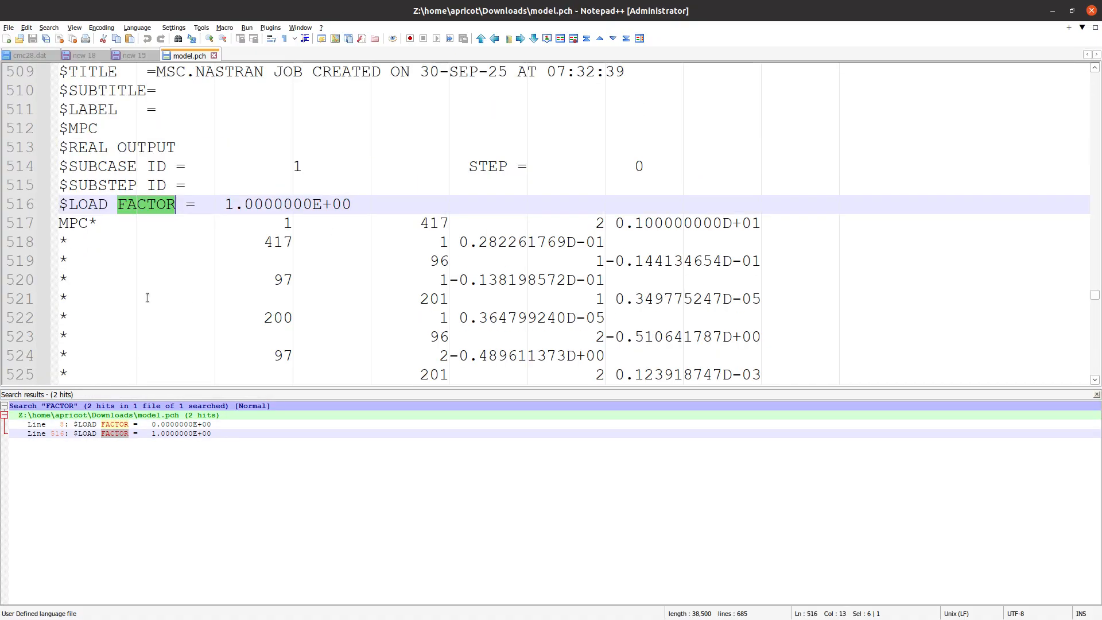
# Compare the header and MPC lines of the load factor 1.0 block with those of the load factor 0.0 block in model.pch
pyautogui.moveTo(225, 207); pyautogui.dragTo(386, 212)
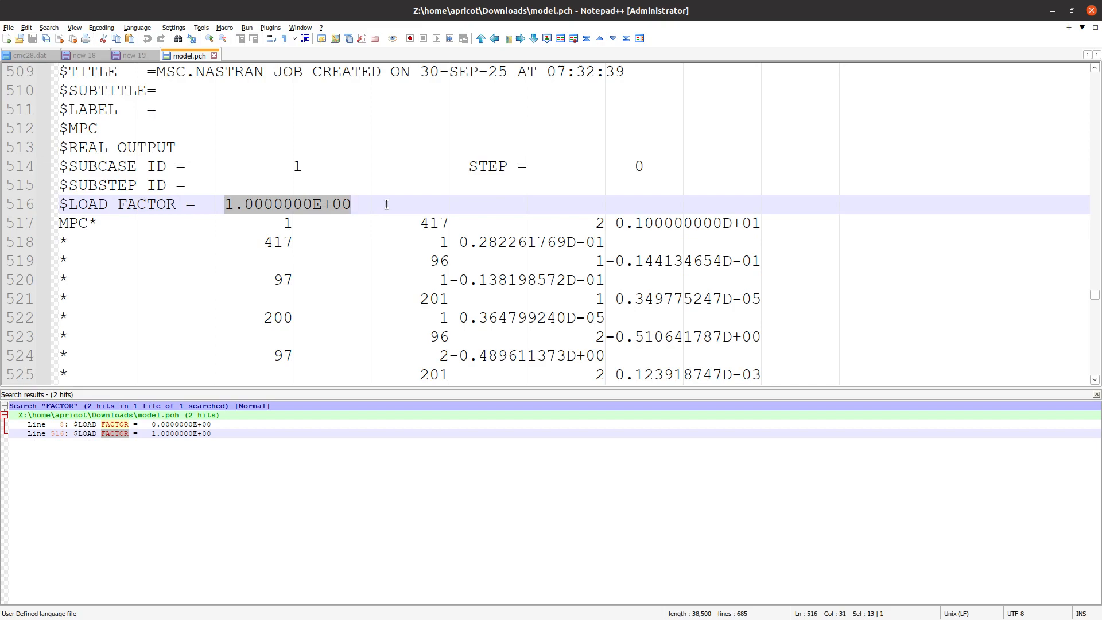
pyautogui.scroll(-1, 170, 313)
pyautogui.scroll(1, 322, 294)
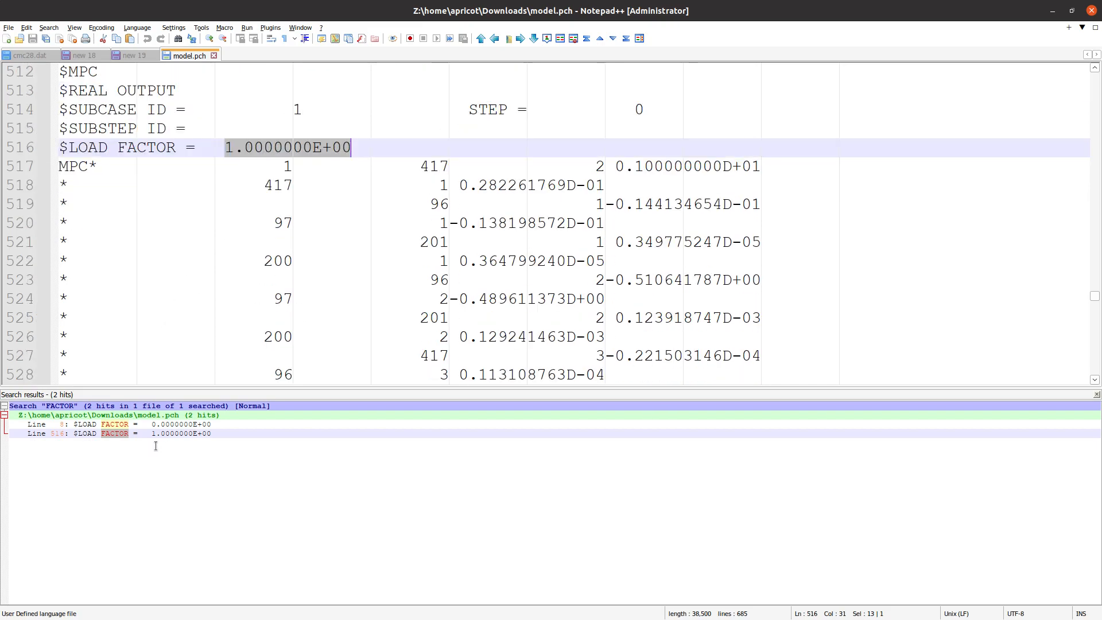
pyautogui.press('F4')
pyautogui.moveTo(884, 382); pyautogui.dragTo(4, 104)
pyautogui.click(170, 434)
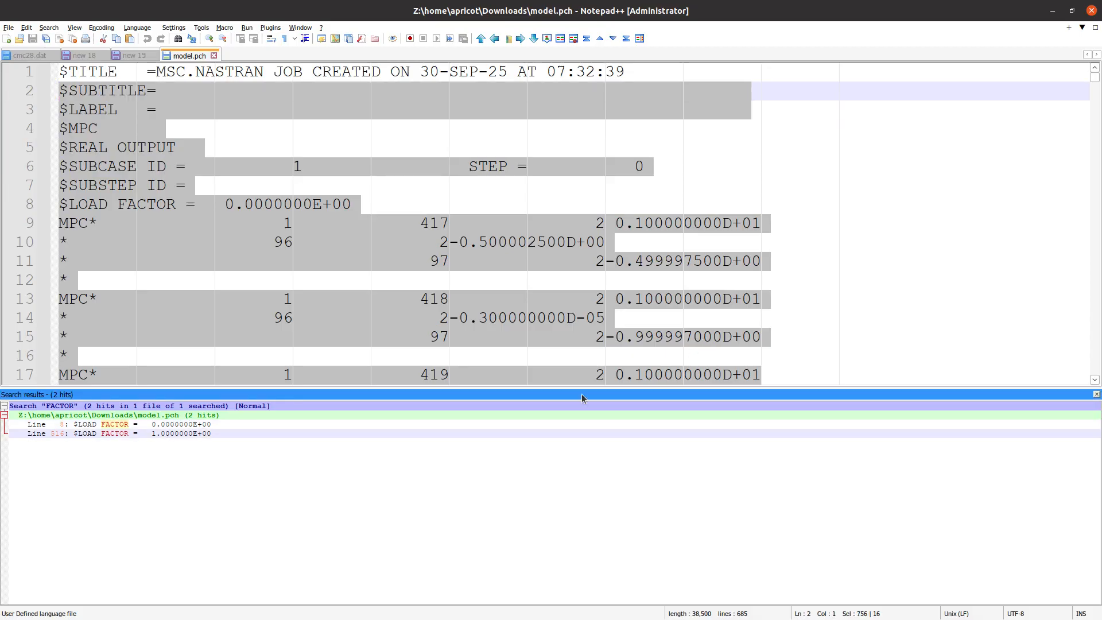
pyautogui.doubleClick(218, 433)
pyautogui.moveTo(801, 310); pyautogui.dragTo(64, 144)
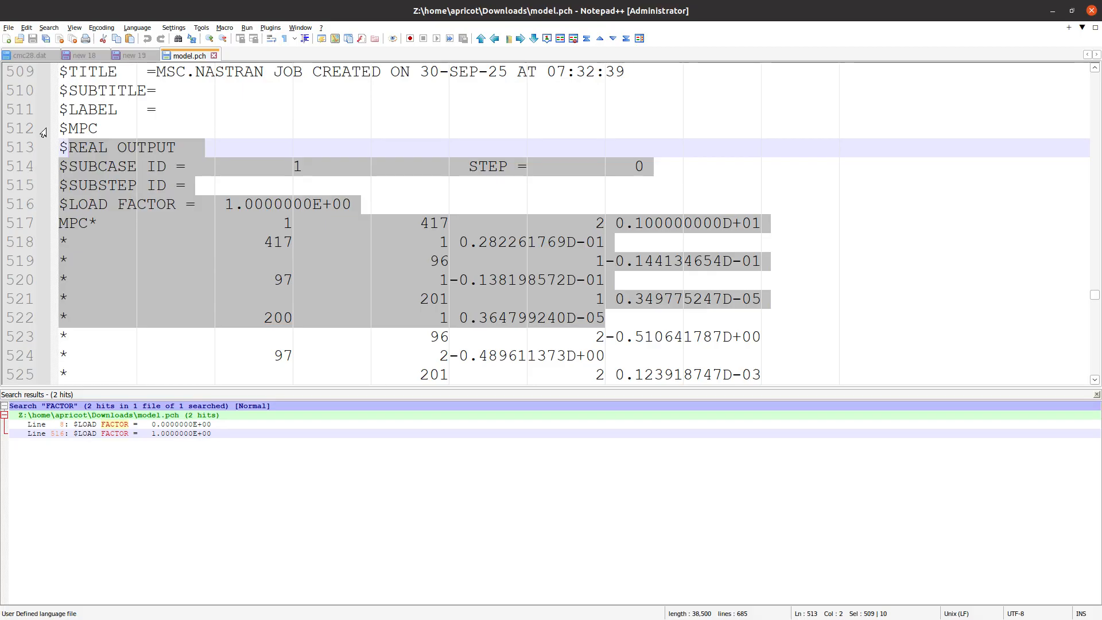
# Shrink the search results area and move the whole load factor 0.0 block, lines 1 to 508, from model.pch into a new document
pyautogui.moveTo(377, 390); pyautogui.dragTo(377, 519)
pyautogui.click(331, 339)
pyautogui.scroll(6, 261, 352)
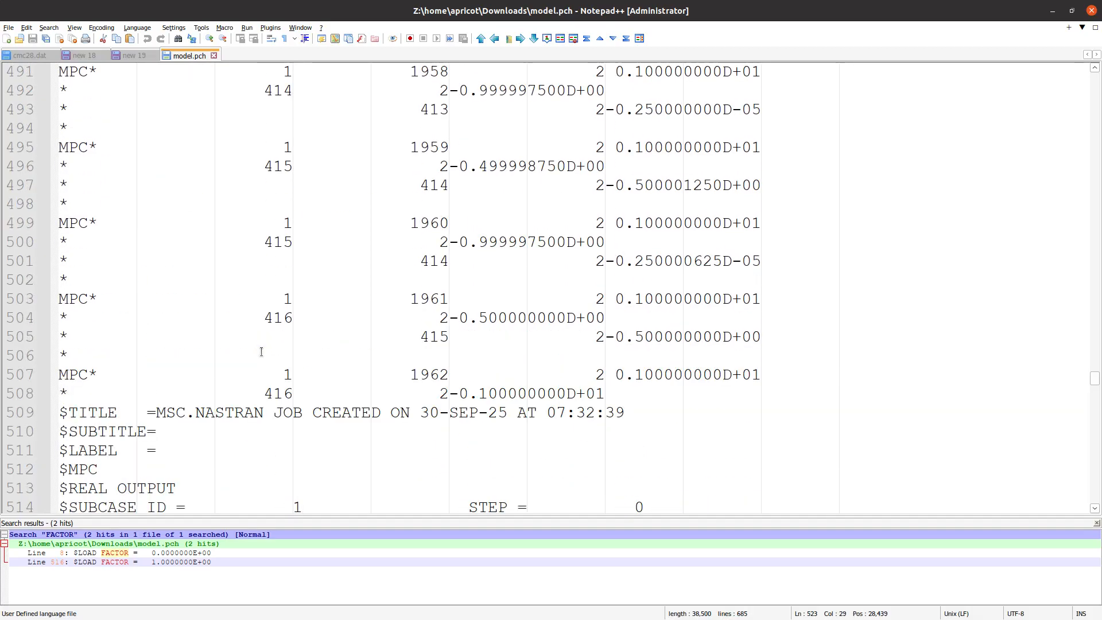
pyautogui.click(615, 396)
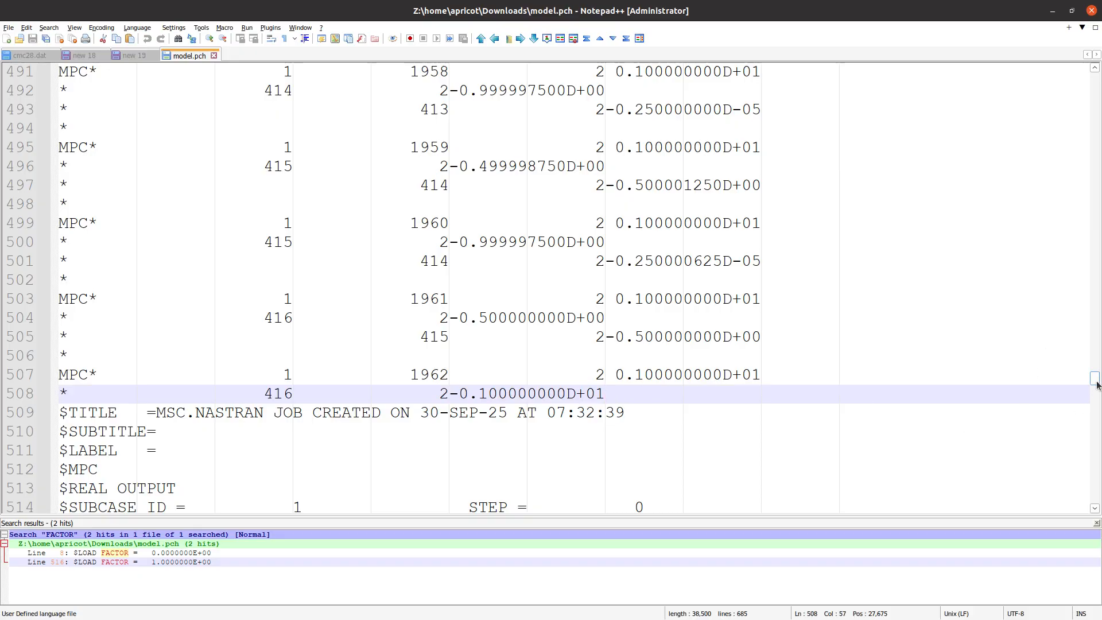
pyautogui.moveTo(1094, 377); pyautogui.dragTo(1095, 74)
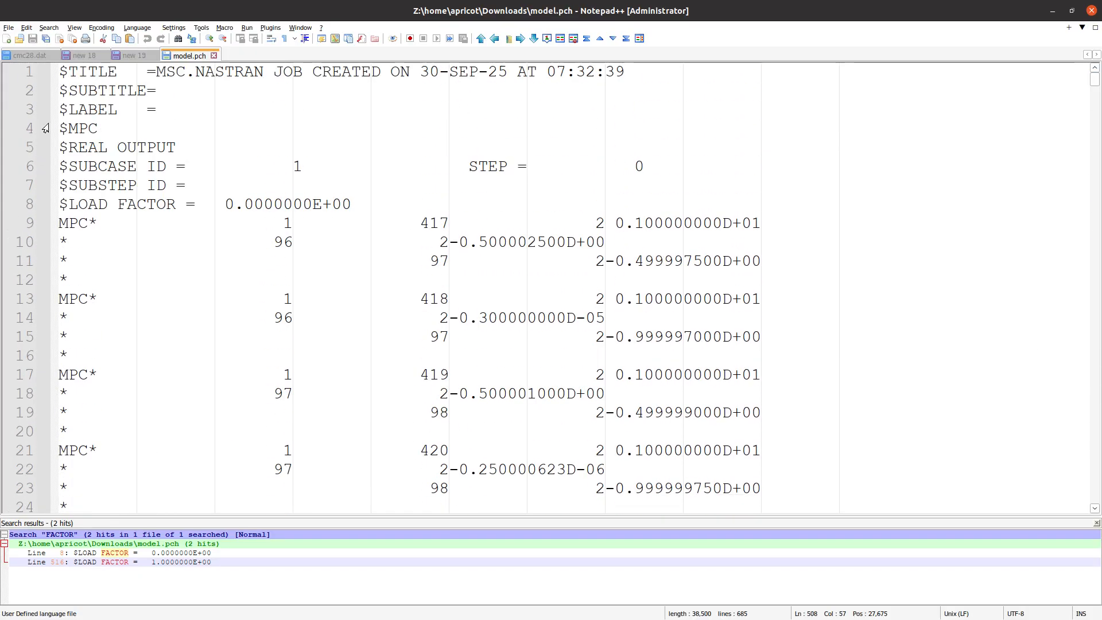
pyautogui.keyDown('shift'); pyautogui.click(60, 70); pyautogui.keyUp('shift')
pyautogui.hotkey('ctrl', 'x')
pyautogui.hotkey('ctrl', 'n')
pyautogui.hotkey('ctrl', 'v')
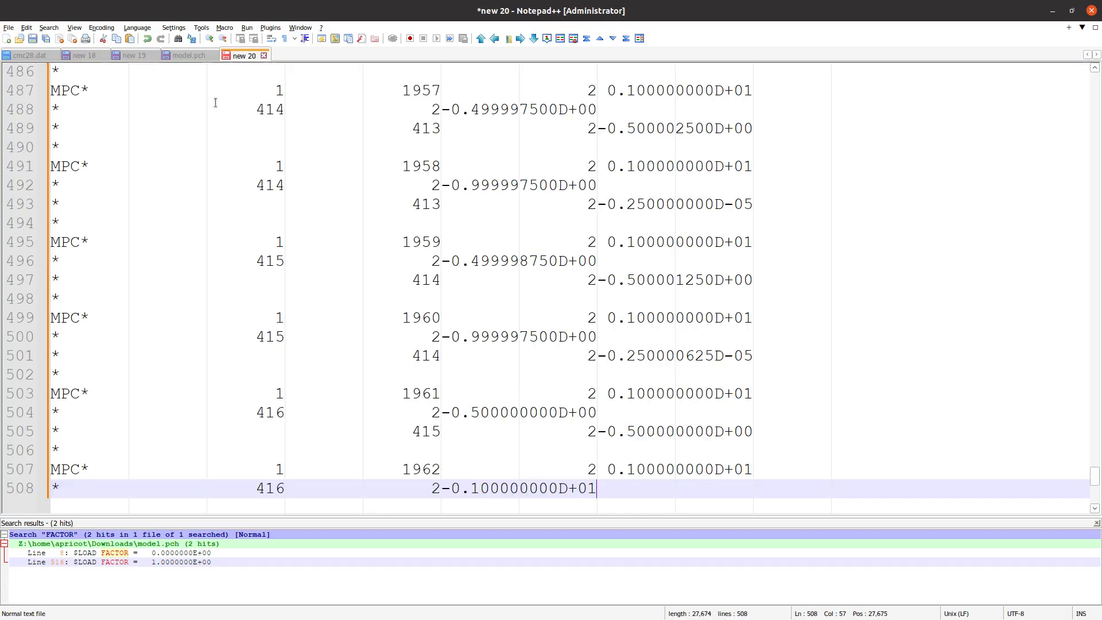
# Move the remaining load factor 1.0 block from model.pch into a second new document
pyautogui.hotkey('ctrl', 'Tab')
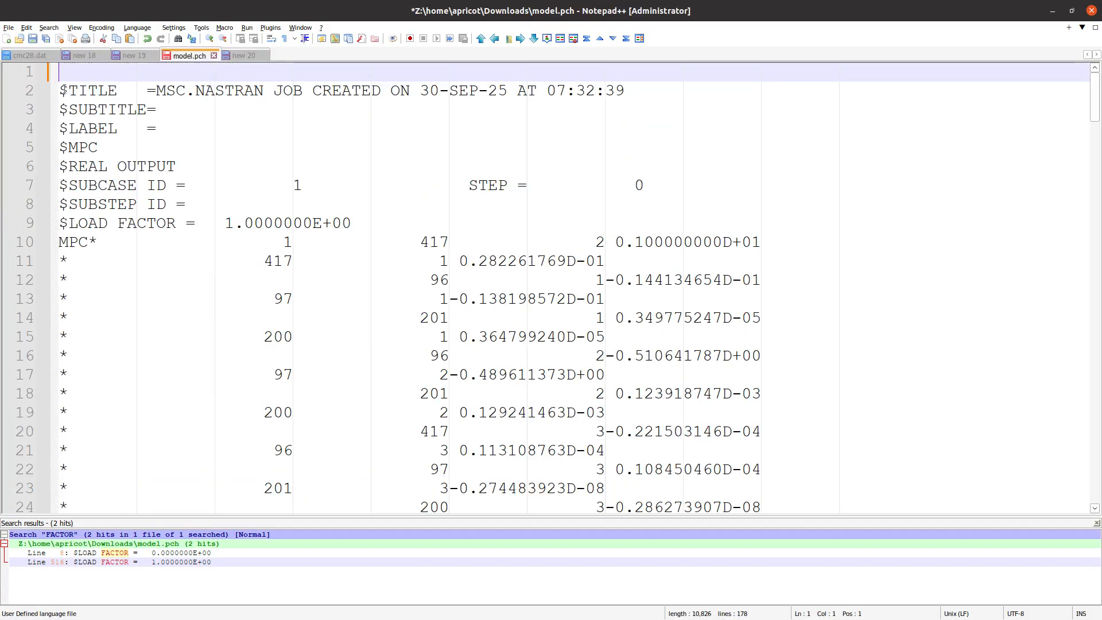
pyautogui.moveTo(65, 90); pyautogui.dragTo(415, 345)
pyautogui.scroll(-20, 415, 345)
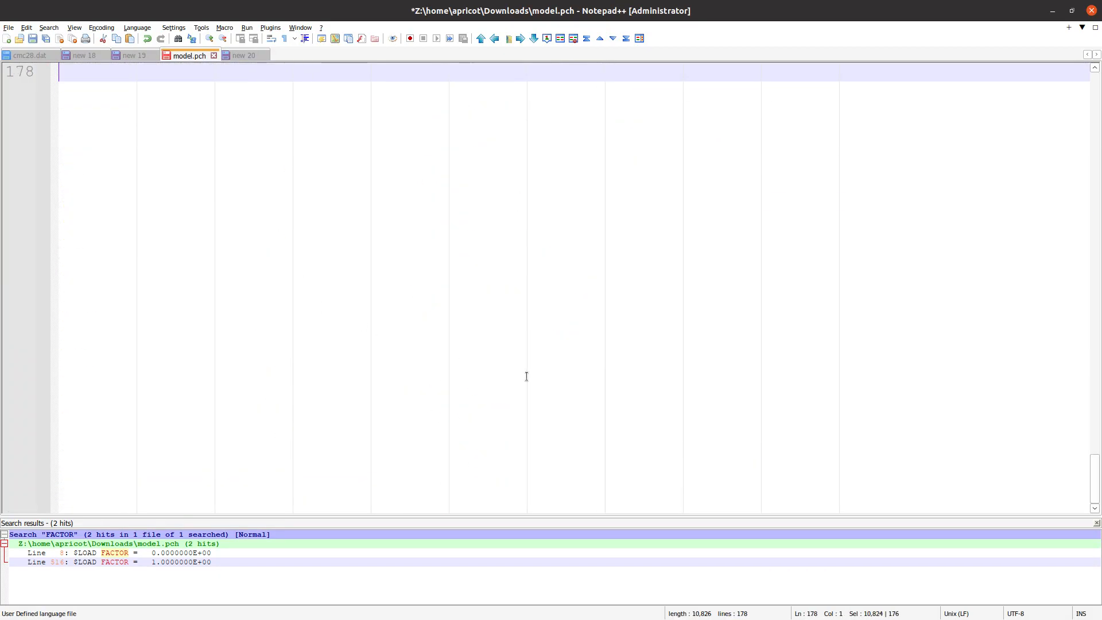
pyautogui.hotkey('ctrl', 'x')
pyautogui.click(7, 38)
pyautogui.hotkey('ctrl', 'v')
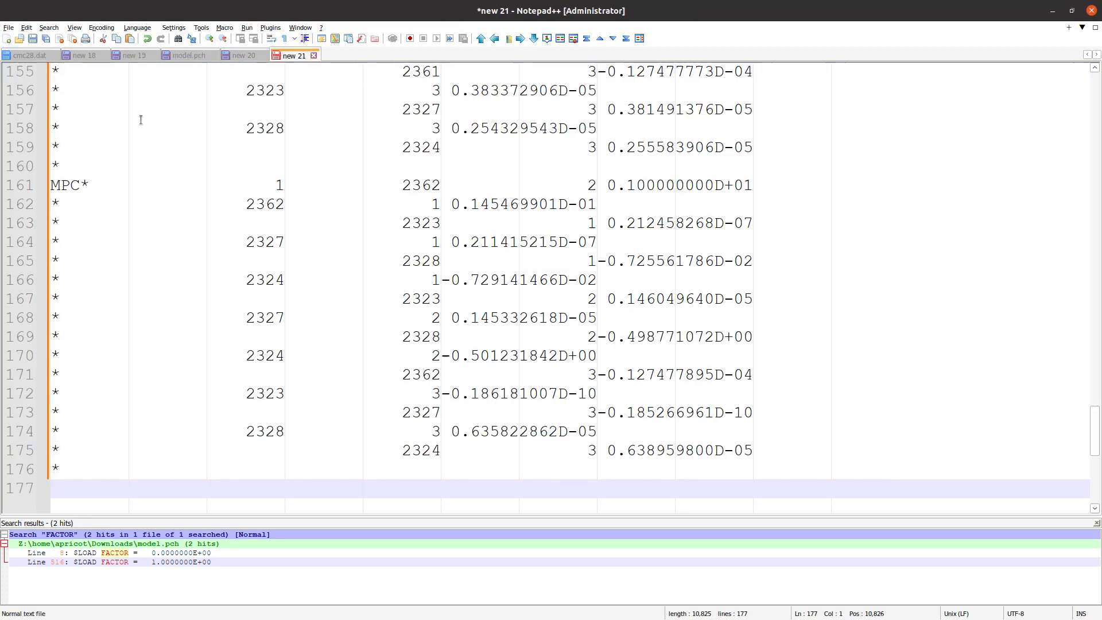
# Review the MPC entries in the two new documents holding the separate load factor blocks
pyautogui.click(232, 241)
pyautogui.scroll(20, 232, 236)
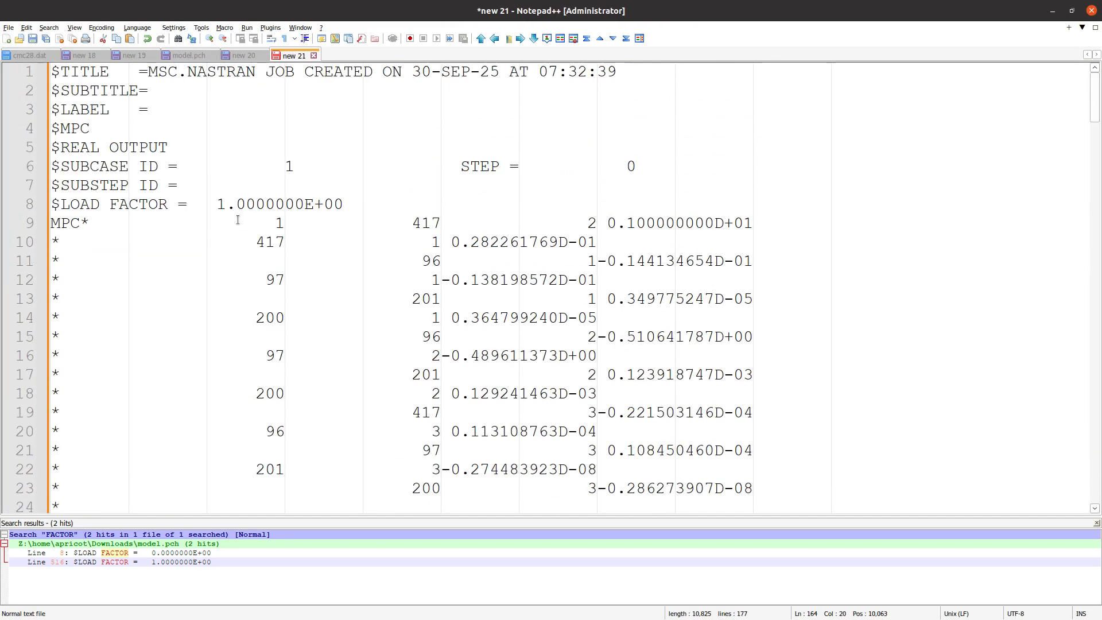
pyautogui.click(248, 57)
pyautogui.scroll(20, 292, 292)
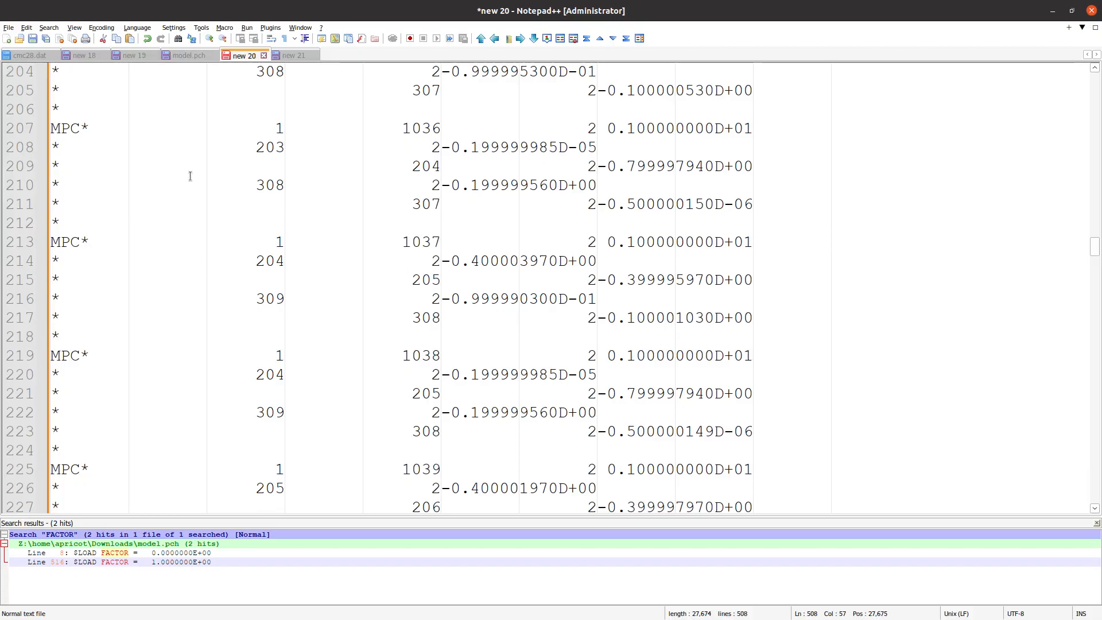
pyautogui.click(293, 55)
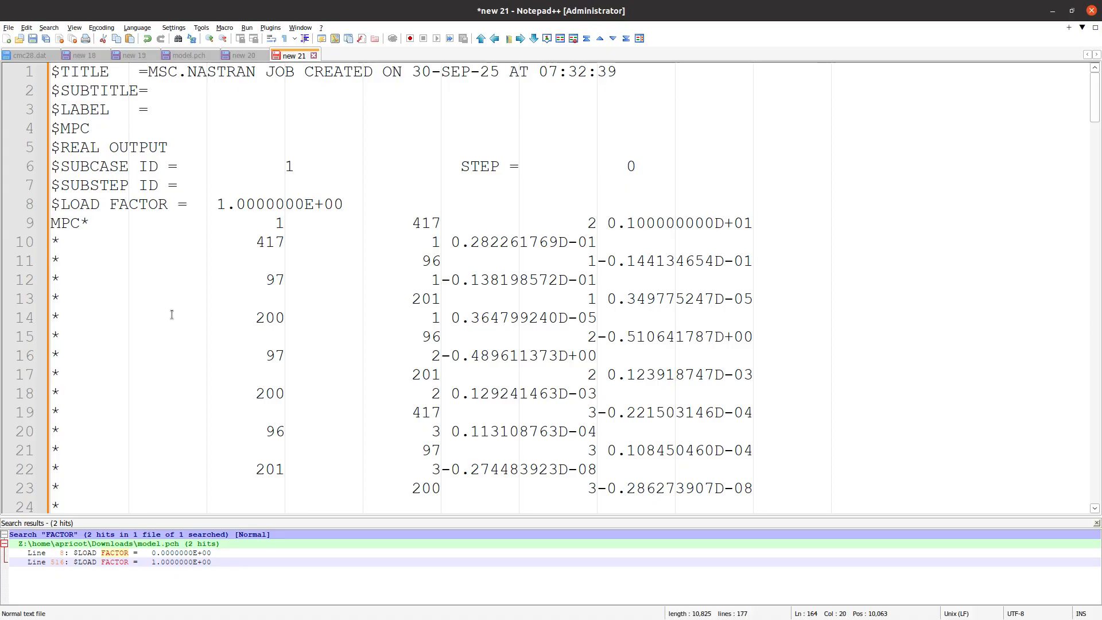
# Switch to the Viewer, close Pre, open the Model Display Panel and examine the load factor 1.0 MPCs between the shell parts
pyautogui.hotkey('alt', 'Tab')
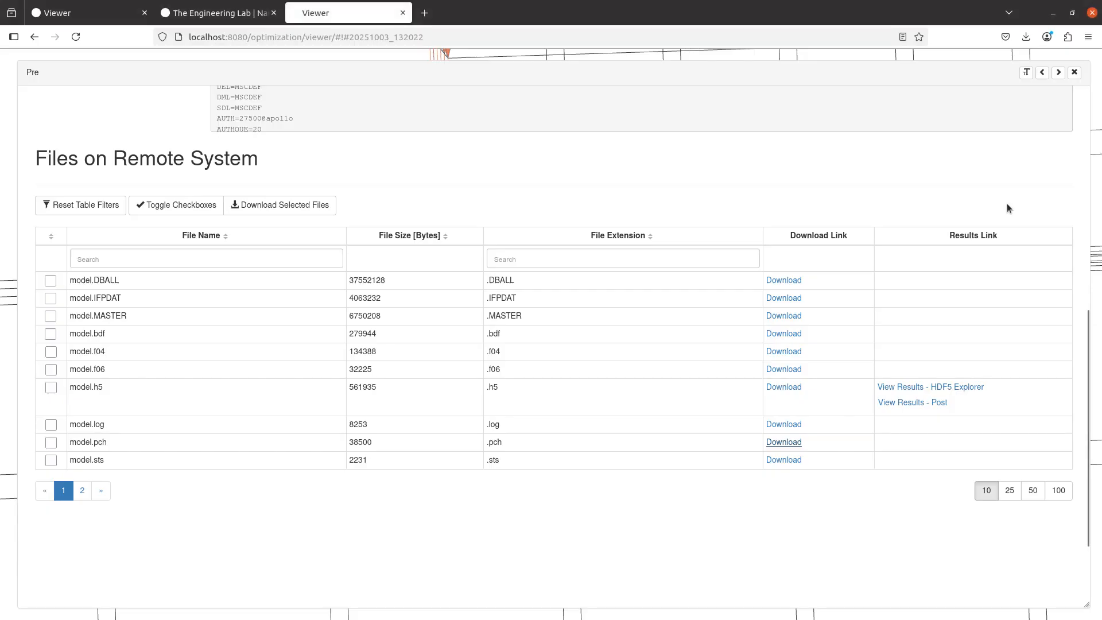
pyautogui.click(1074, 72)
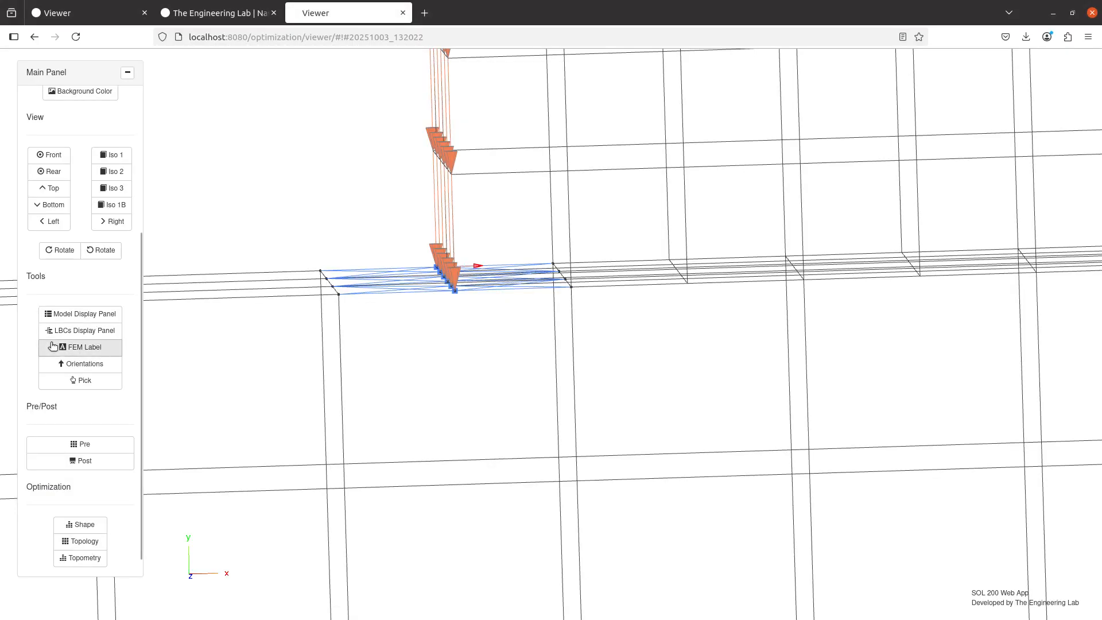
pyautogui.click(66, 316)
pyautogui.scroll(-4, 312, 424)
pyautogui.scroll(-10, 432, 456)
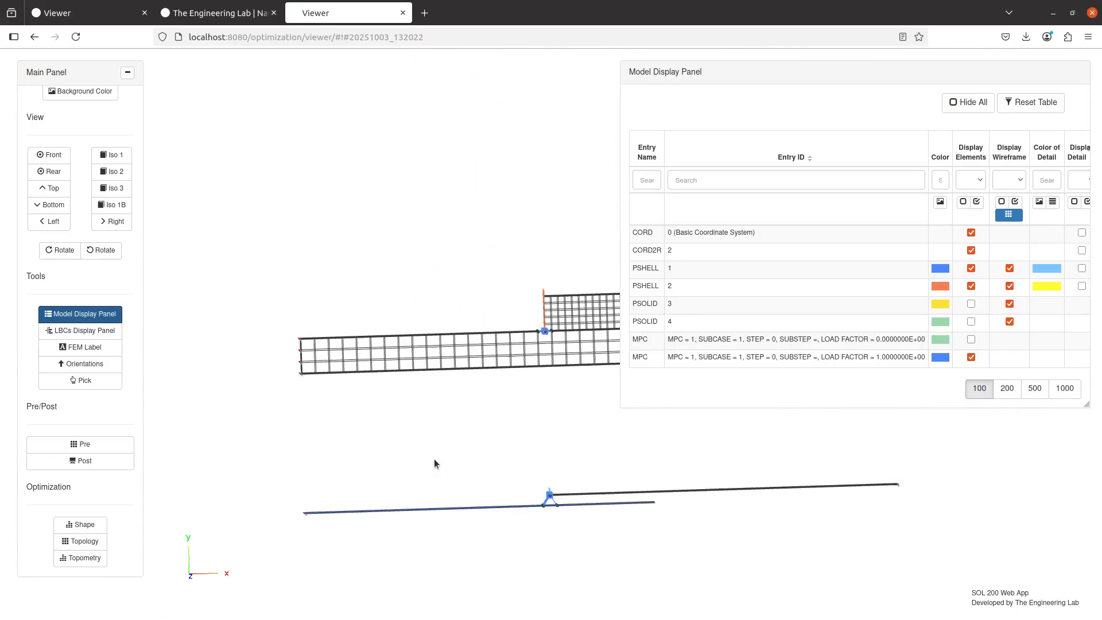
pyautogui.moveTo(434, 459); pyautogui.dragTo(443, 395)
pyautogui.scroll(5, 586, 298)
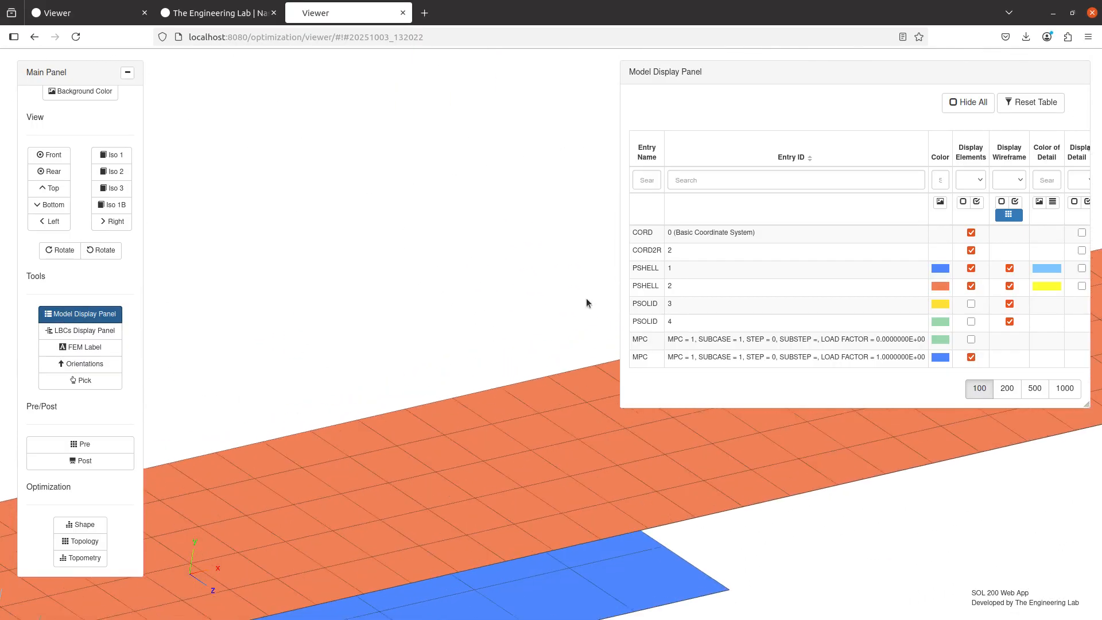
pyautogui.moveTo(353, 389); pyautogui.dragTo(318, 307)
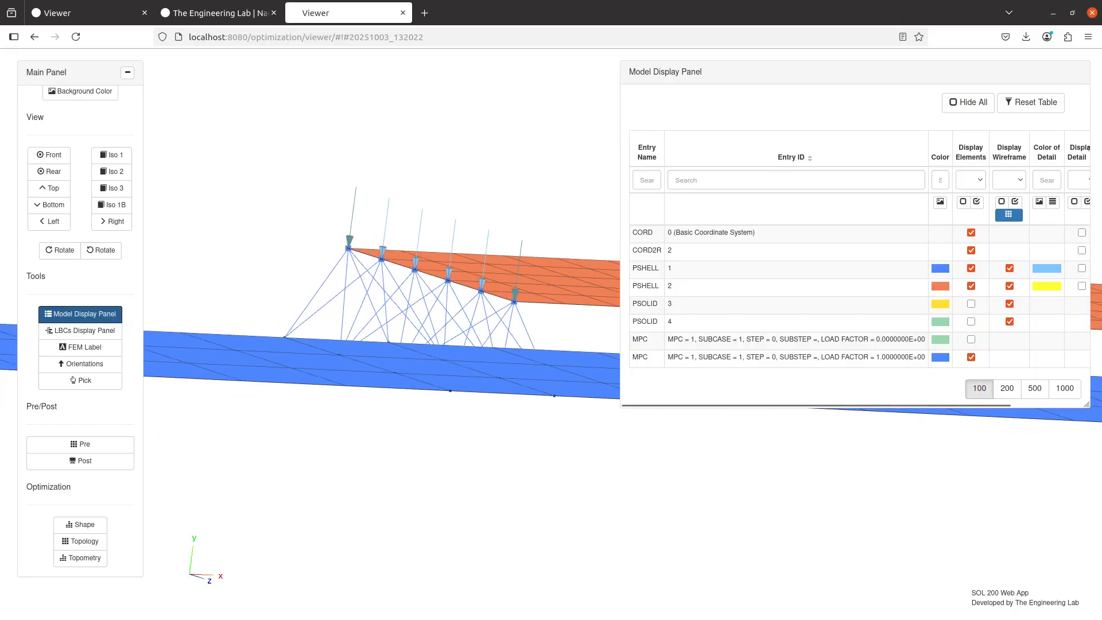
# Switch to the agenda notes in Notepad++, mark "Use NLOPRM MPCPCH" with an x and highlight "Segment to segment" below it
pyautogui.hotkey('alt', 'Tab')
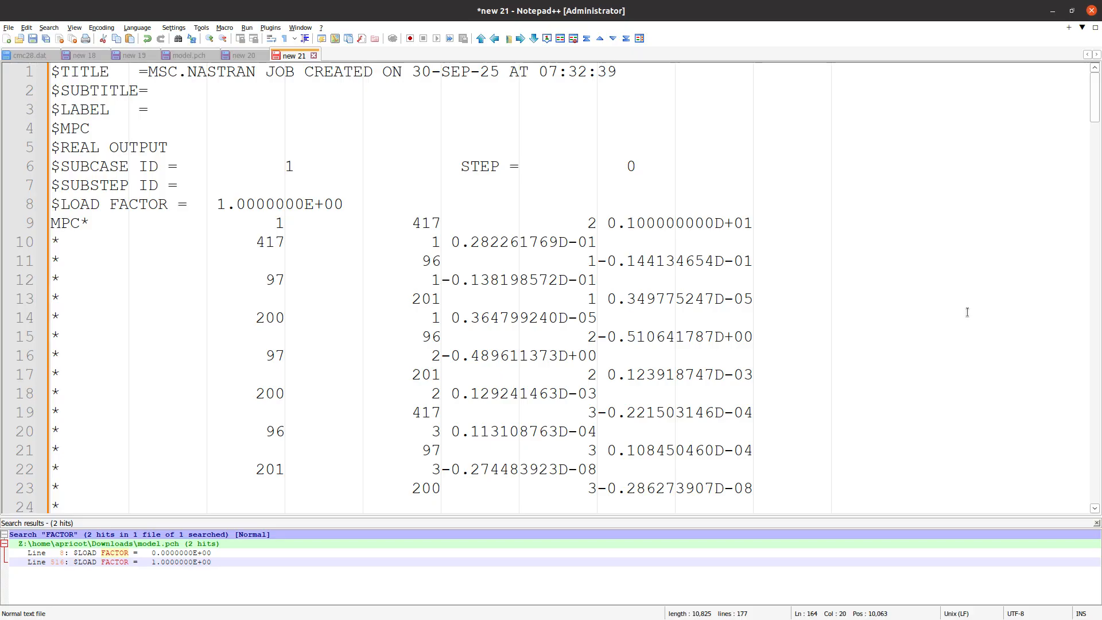
pyautogui.click(138, 55)
pyautogui.scroll(-3, 516, 287)
pyautogui.scroll(1, 517, 287)
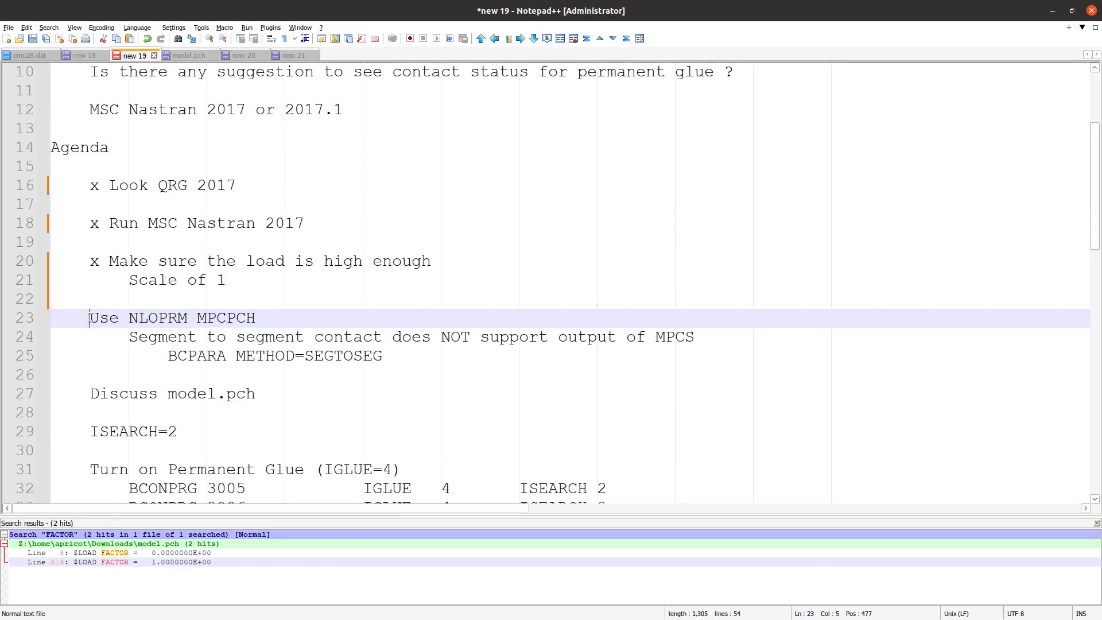
pyautogui.write('x')
pyautogui.moveTo(129, 337); pyautogui.dragTo(304, 341)
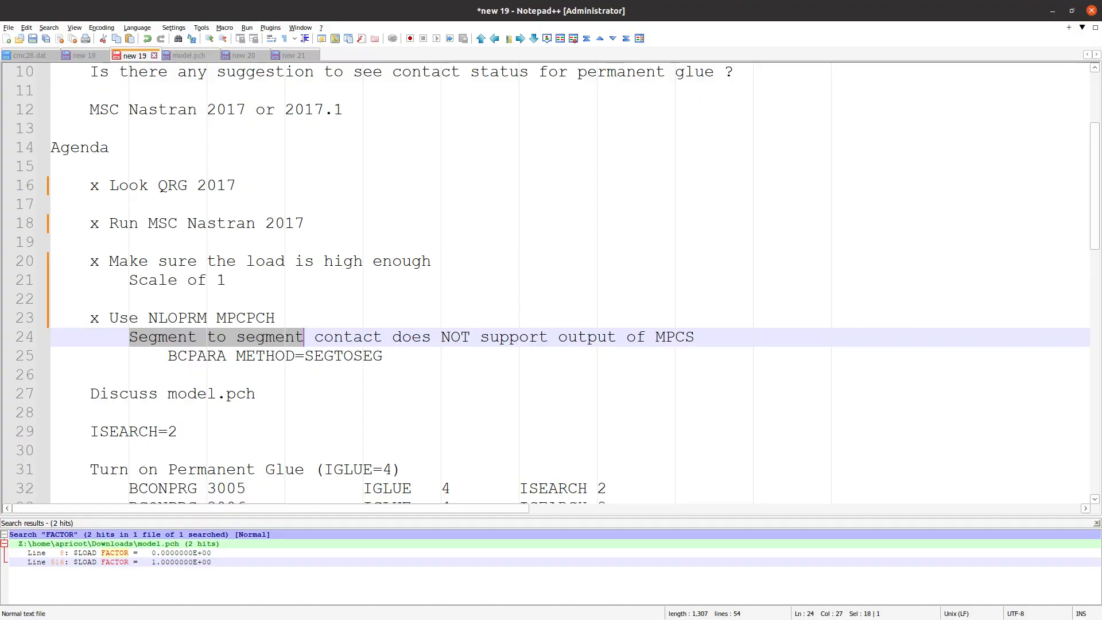
# Switch back to the Viewer, reopen Pre and go to the bulk data entry selection
pyautogui.hotkey('alt', 'Tab')
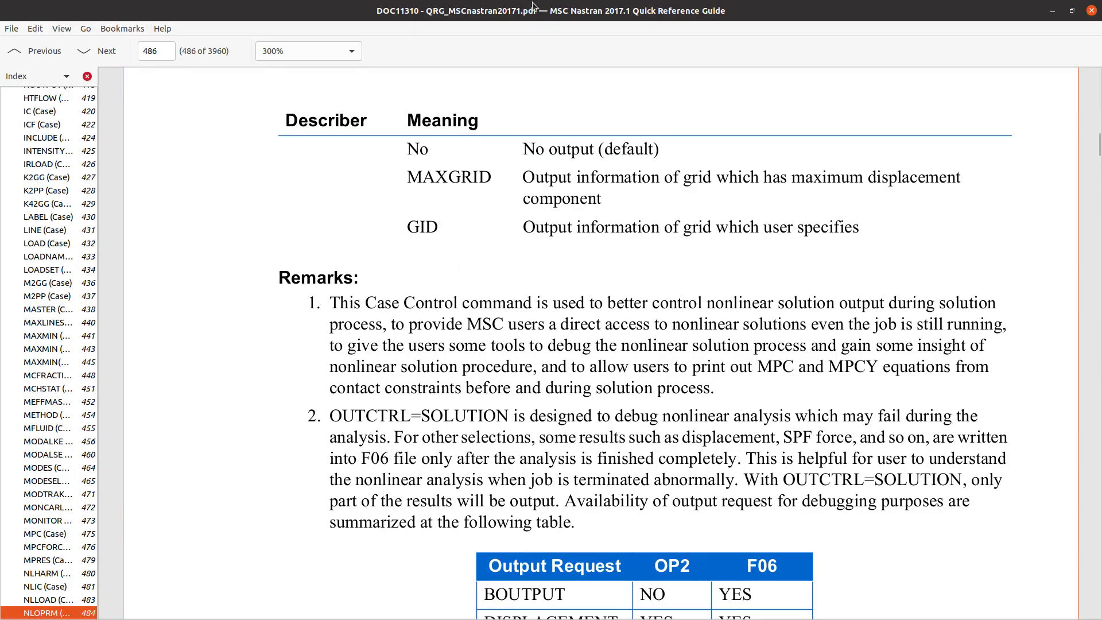
pyautogui.hotkey('alt', 'Tab')
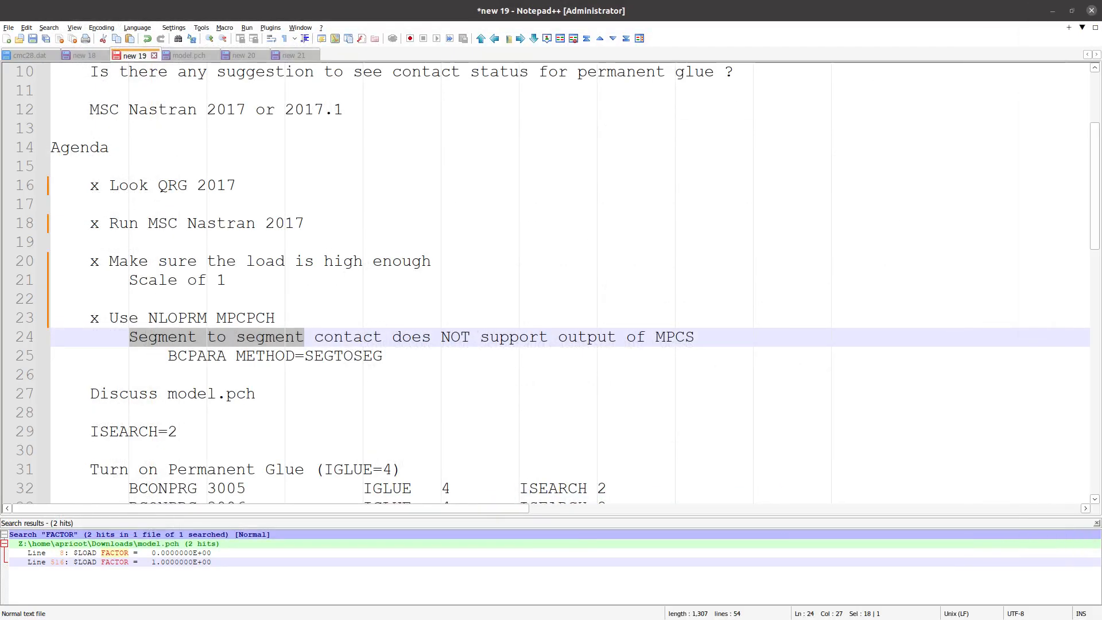
pyautogui.hotkey('alt', 'Tab')
pyautogui.scroll(4, 84, 291)
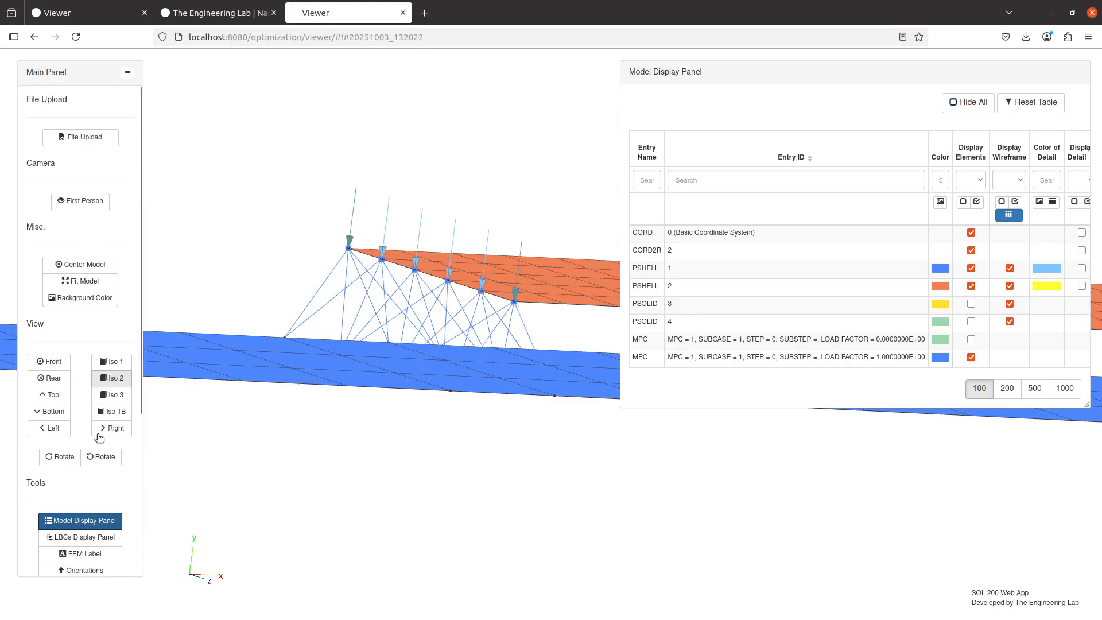
pyautogui.scroll(-3, 71, 482)
pyautogui.click(73, 492)
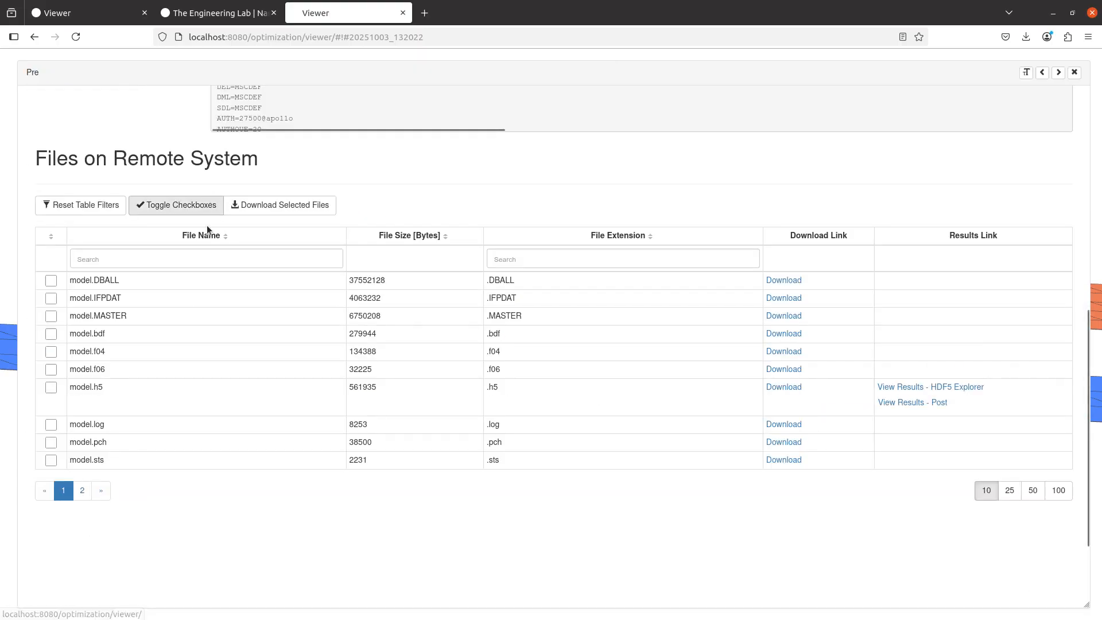
pyautogui.scroll(10, 123, 236)
pyautogui.click(178, 107)
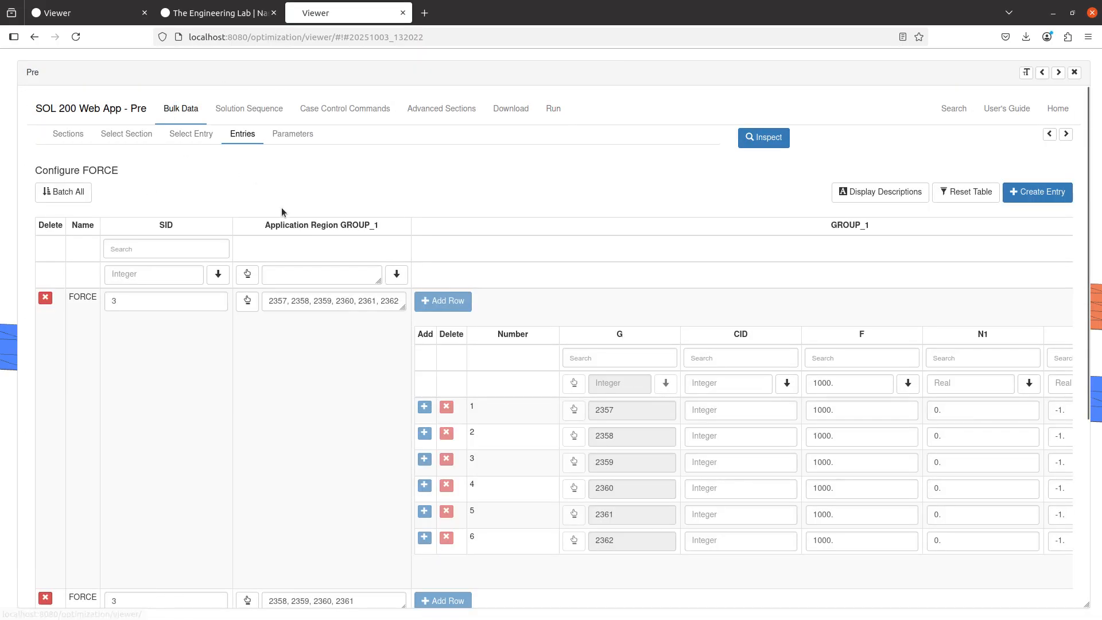
pyautogui.click(192, 135)
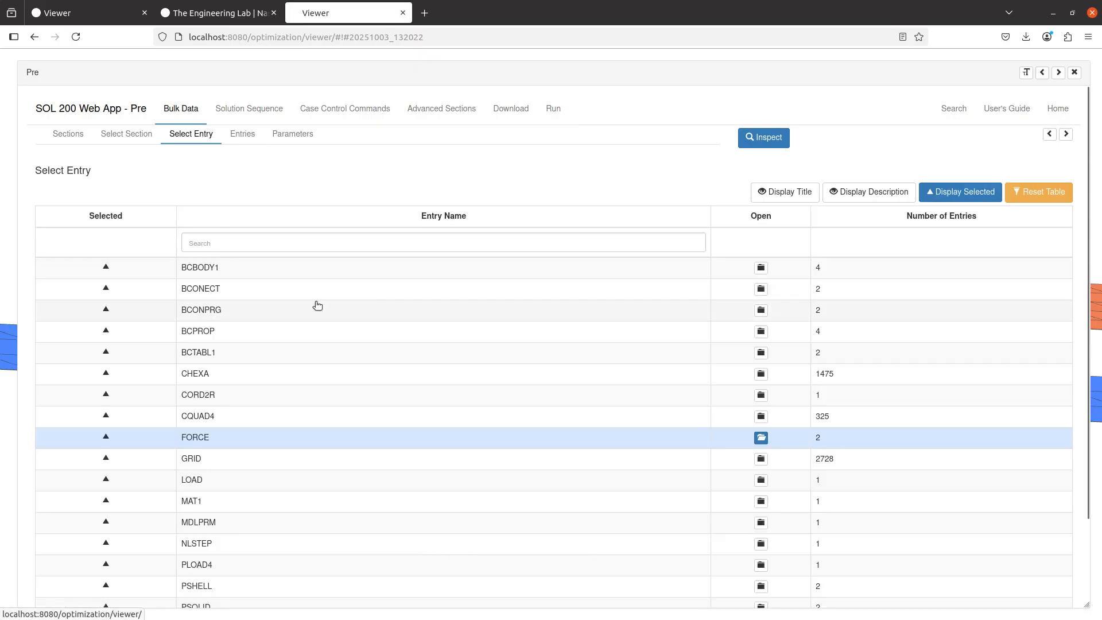
# Reset the entry table, filter it by bcpara and open the BCPARA entry for configuration
pyautogui.click(1028, 190)
pyautogui.click(614, 247)
pyautogui.write('bcpar')
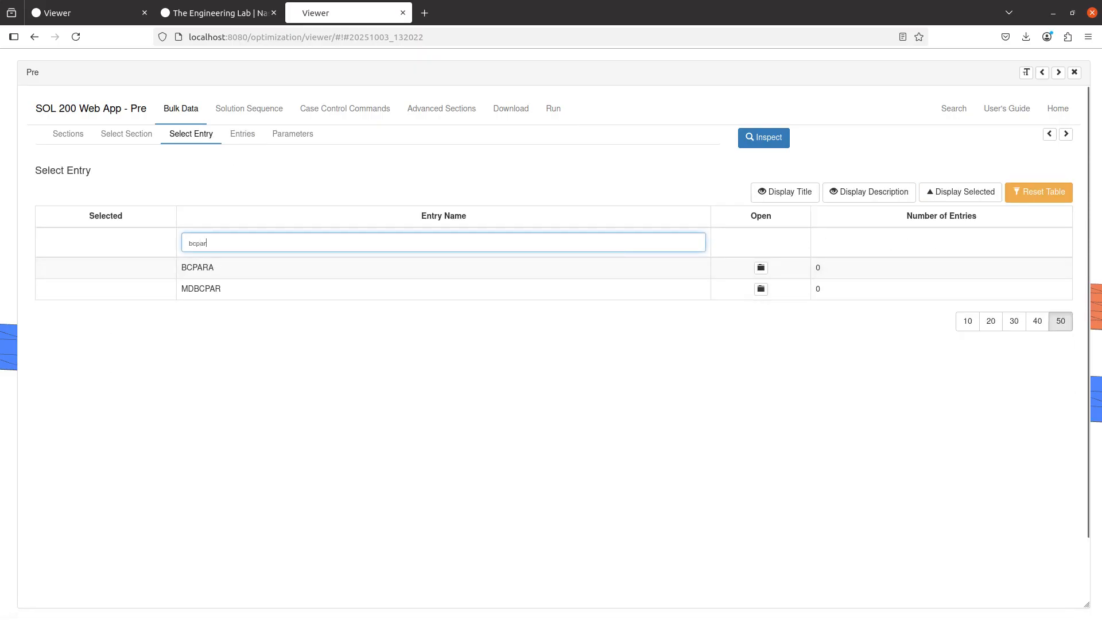
pyautogui.write('a')
pyautogui.click(766, 268)
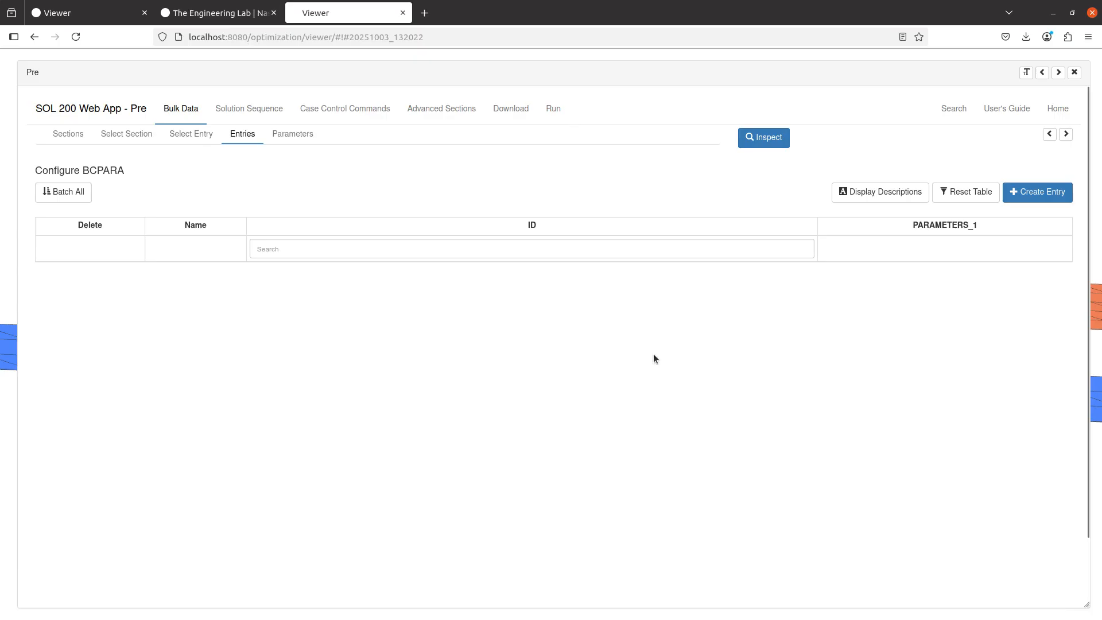
# Create a BCPARA entry with one parameter row, setting METHOD to SEGTOSEG for segment to segment contact
pyautogui.click(1036, 202)
pyautogui.click(681, 274)
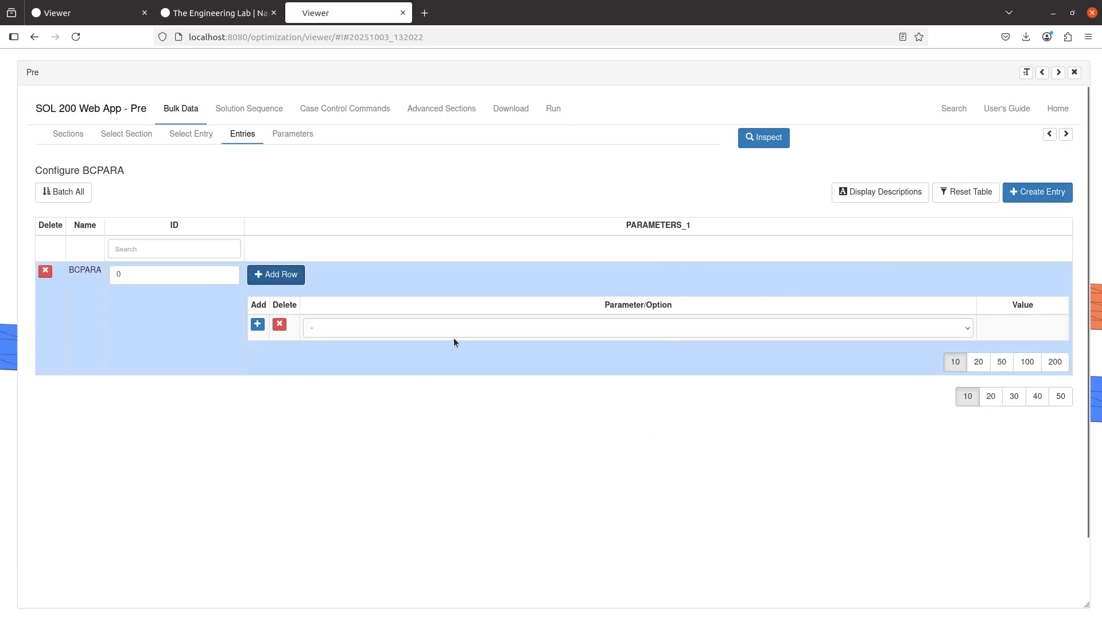
pyautogui.click(437, 335)
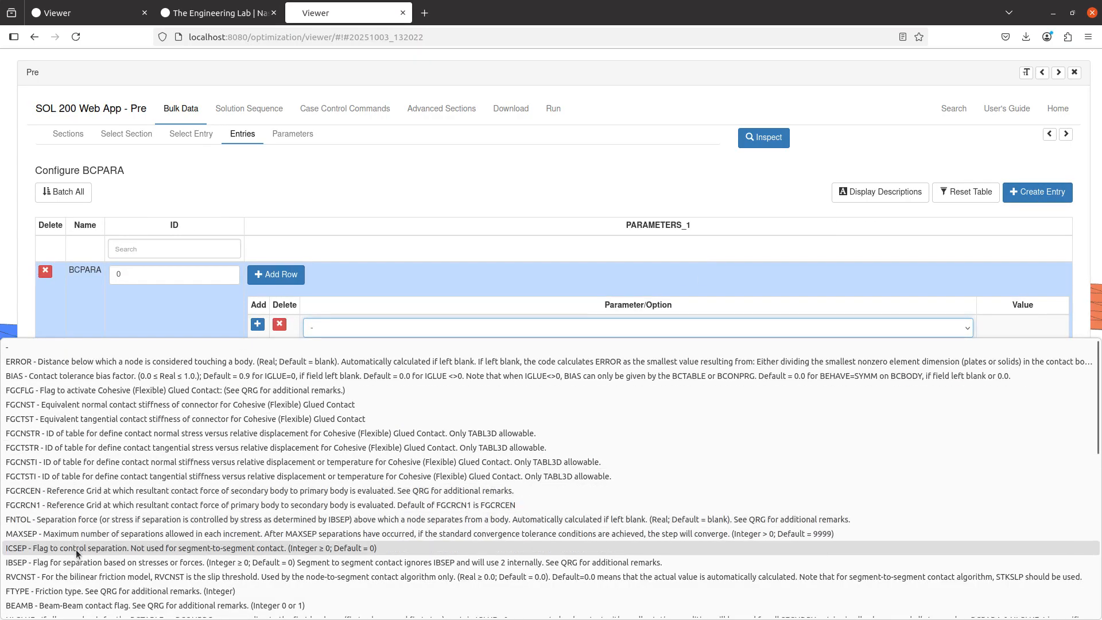
pyautogui.scroll(-5, 78, 553)
pyautogui.click(30, 480)
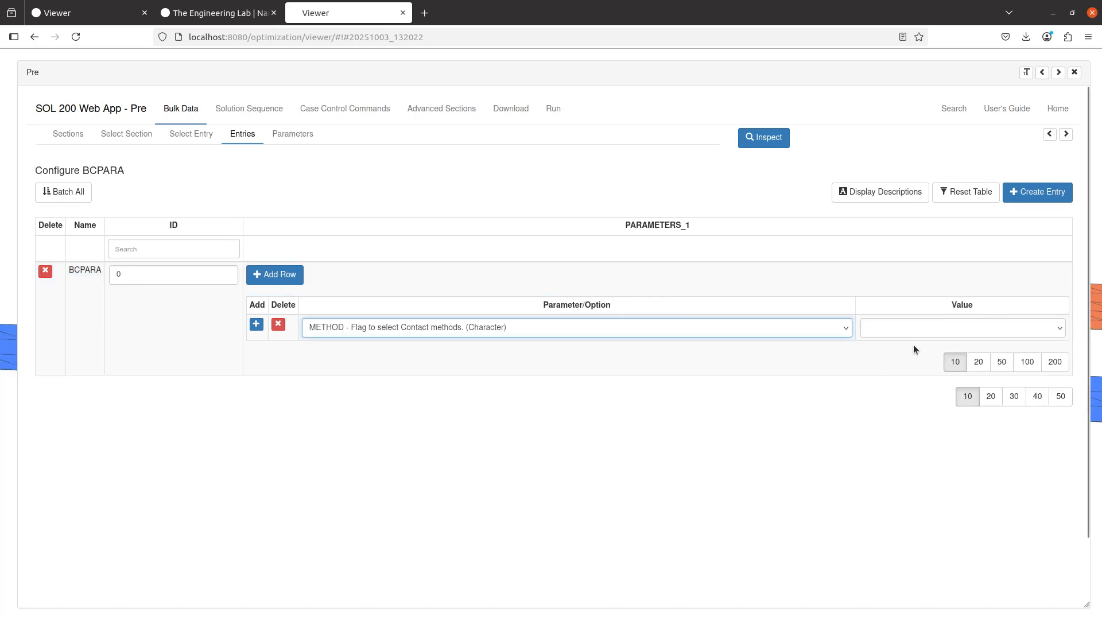
pyautogui.click(924, 327)
pyautogui.click(753, 375)
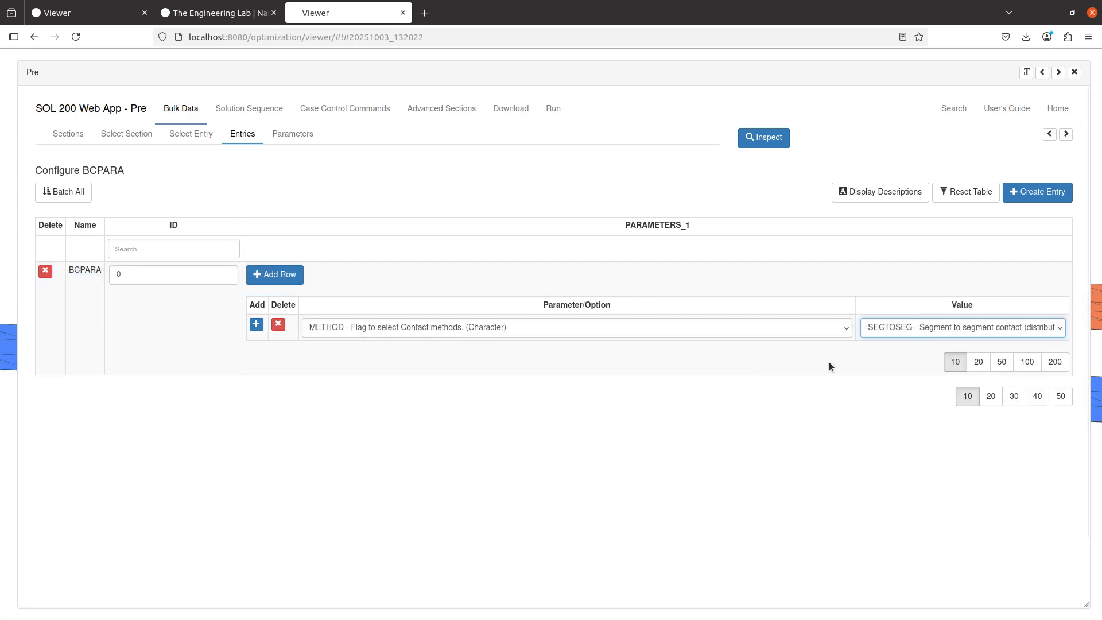
# Submit the updated model.bdf and run it as an MSC Nastran 2017 job
pyautogui.click(511, 109)
pyautogui.click(748, 273)
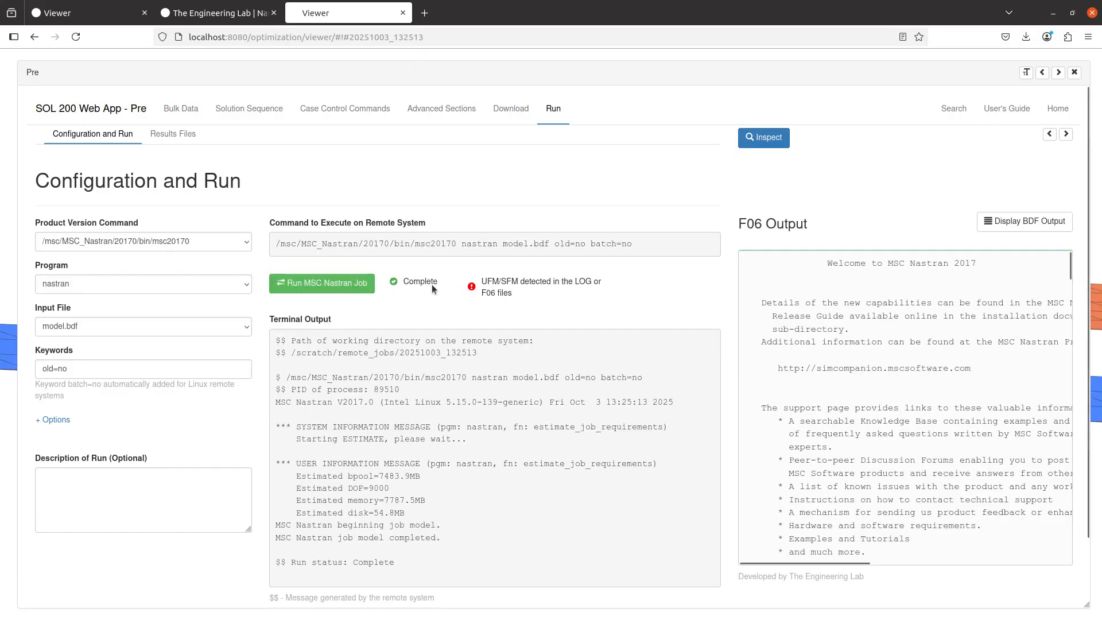
# Examine the completed run's UFM/SFM warning and read the fatal messages at the end of the F06 output
pyautogui.moveTo(482, 278); pyautogui.dragTo(514, 293)
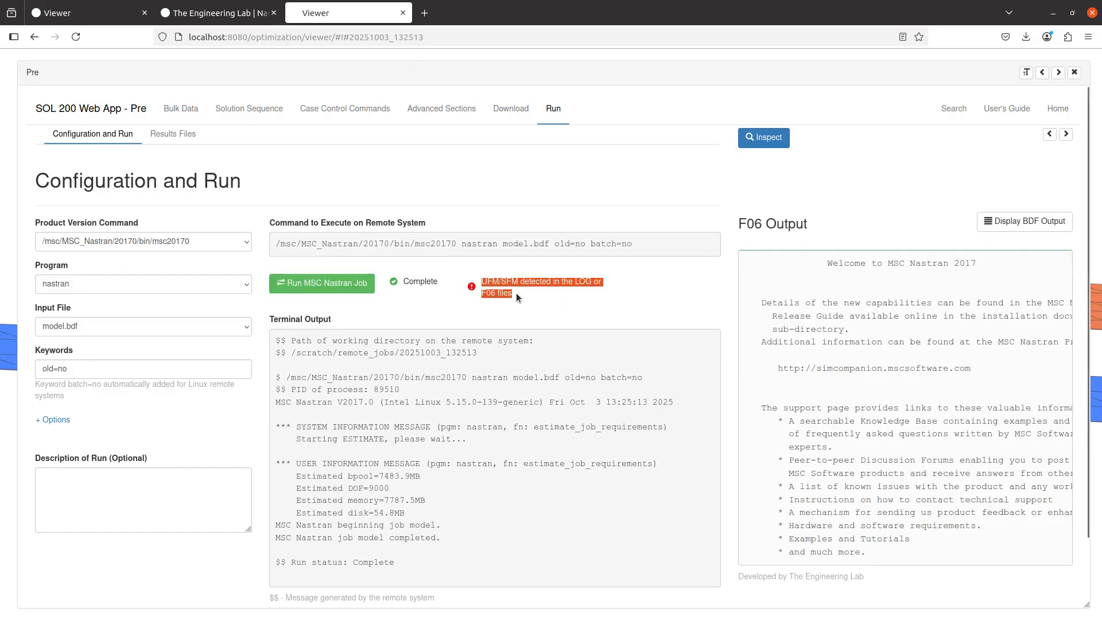
pyautogui.click(827, 290)
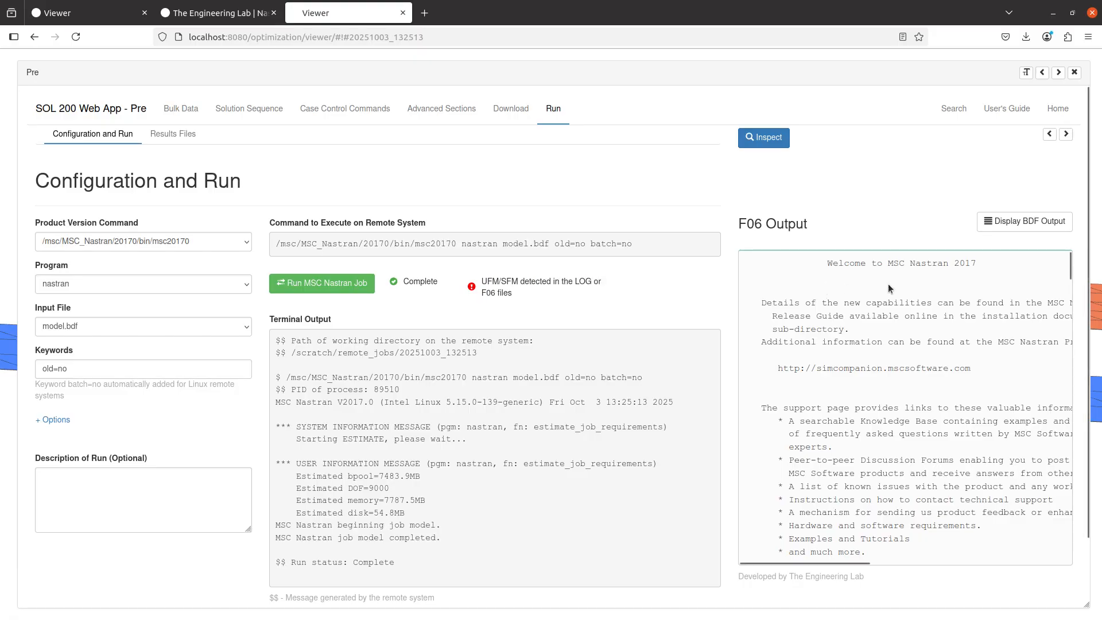
pyautogui.click(1050, 134)
pyautogui.click(1049, 134)
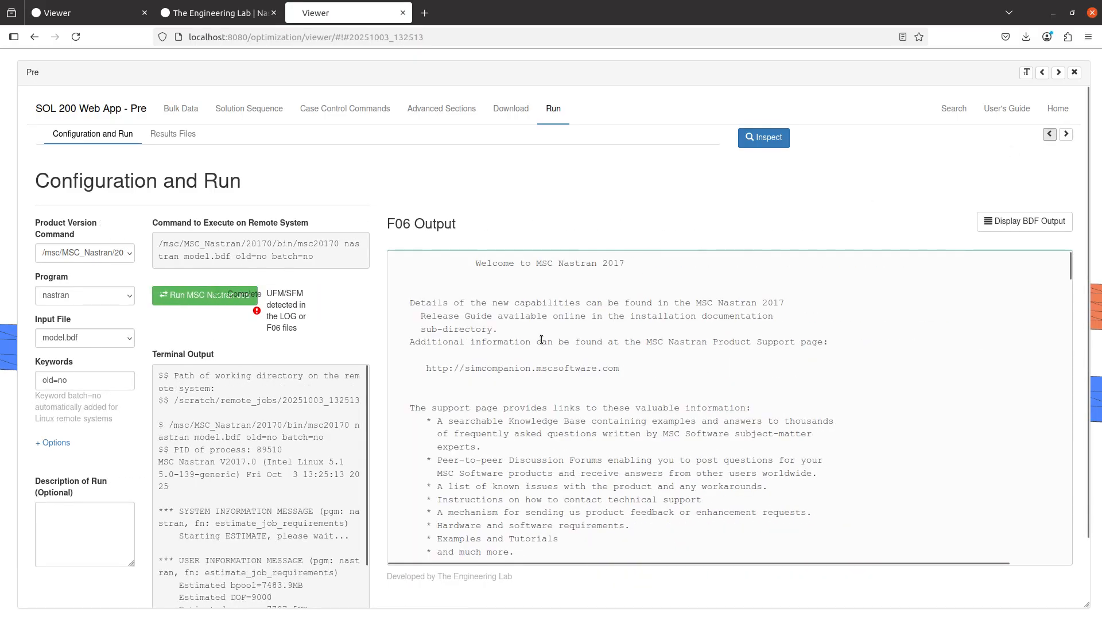
pyautogui.scroll(-3, 540, 341)
pyautogui.scroll(-20, 540, 340)
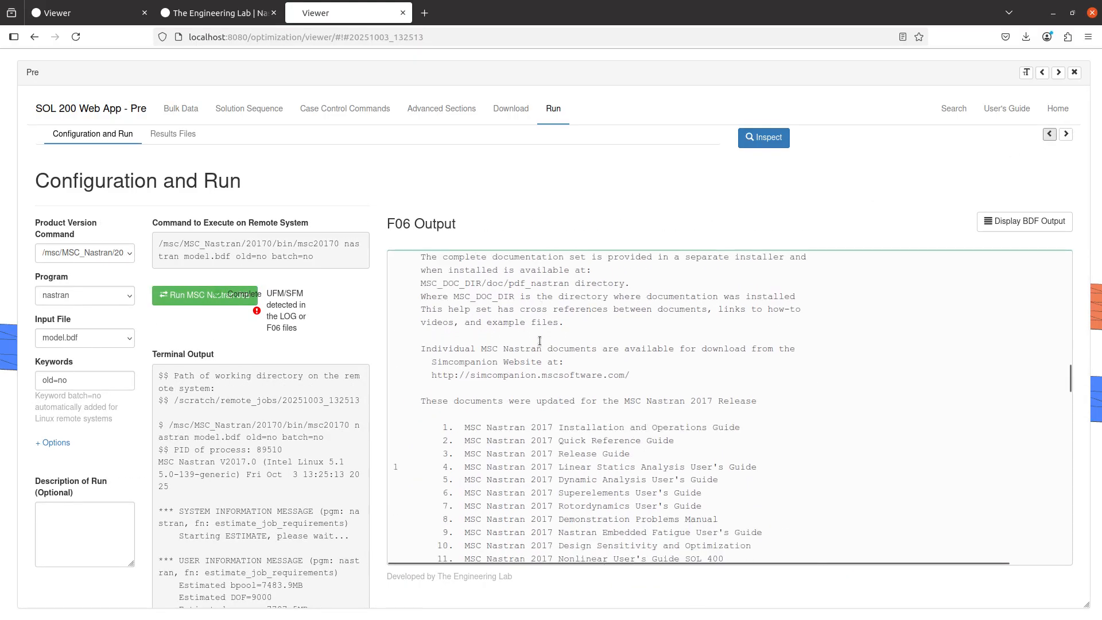
pyautogui.scroll(-20, 539, 341)
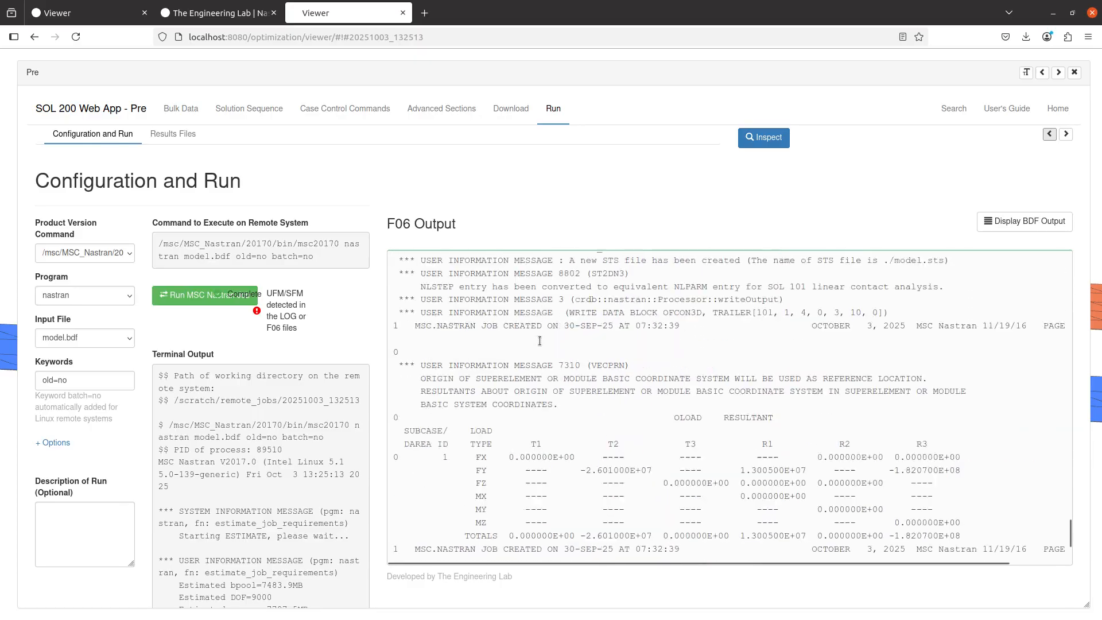
pyautogui.tripleClick(419, 435)
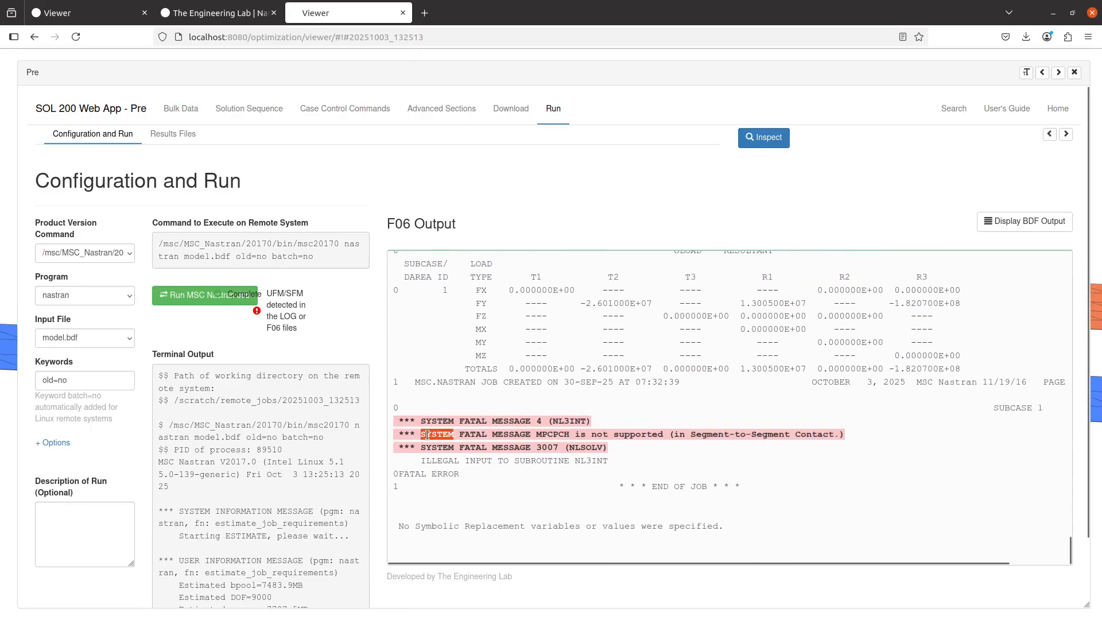
pyautogui.click(419, 437)
pyautogui.moveTo(395, 420); pyautogui.dragTo(625, 455)
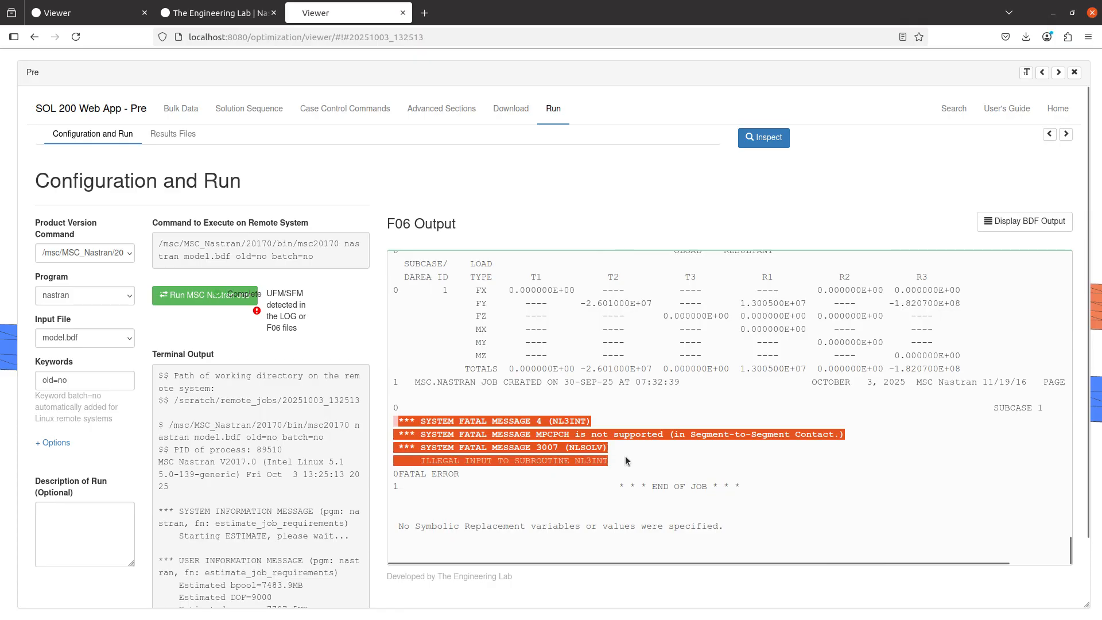
pyautogui.click(483, 436)
pyautogui.doubleClick(483, 436)
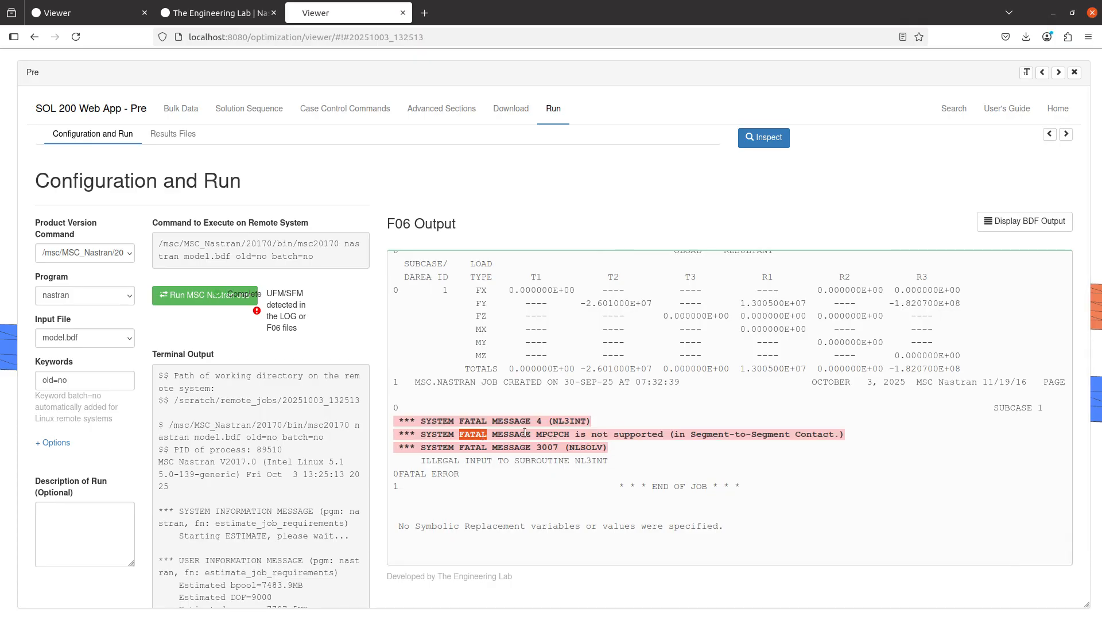
# Set the BCPARA METHOD parameter to NODESURF for node to segment contact and rerun model.bdf in MSC Nastran 2017
pyautogui.click(1065, 135)
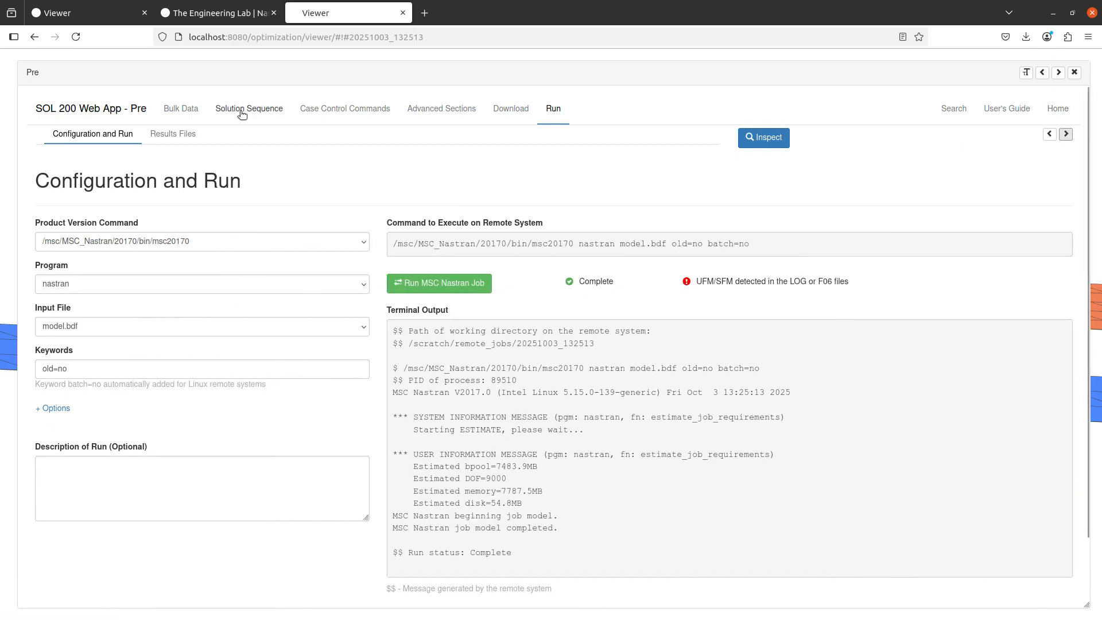
pyautogui.click(181, 109)
pyautogui.click(927, 325)
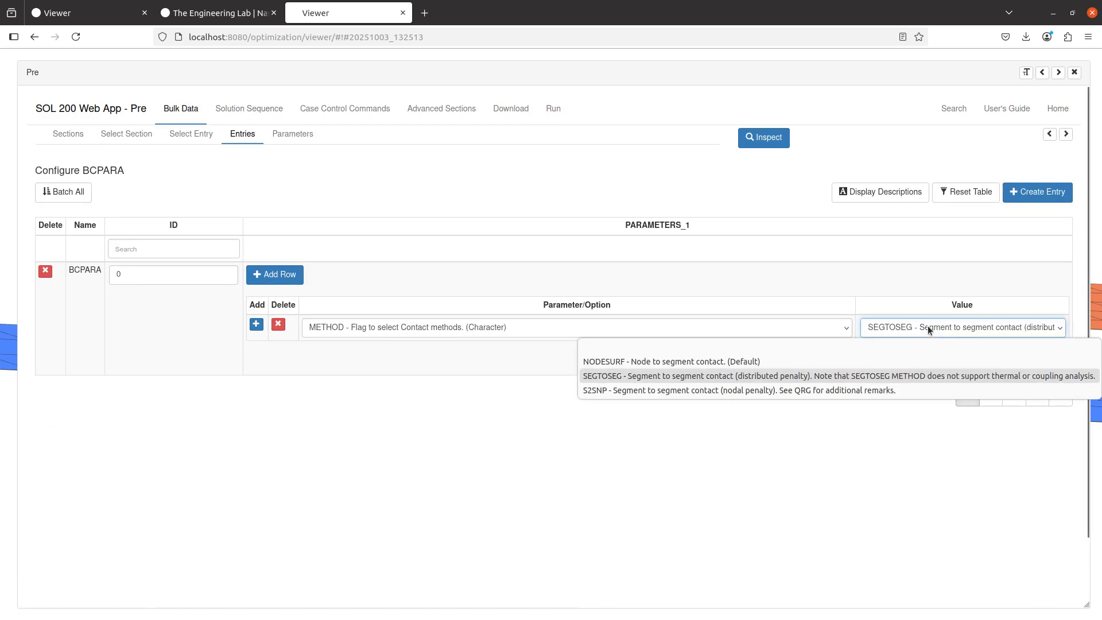
pyautogui.click(805, 361)
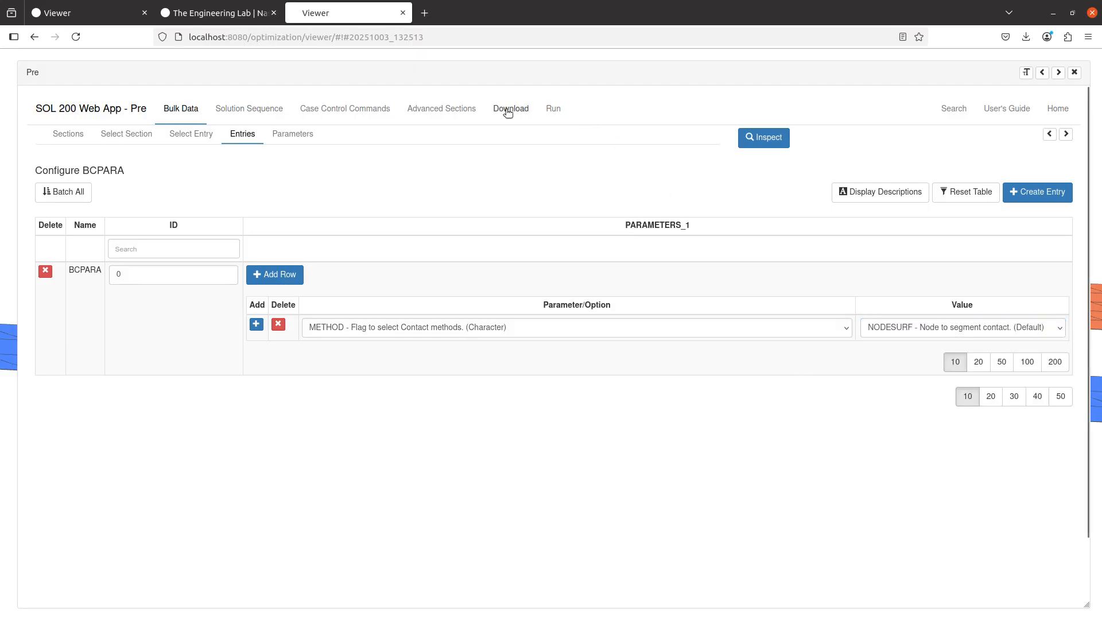
pyautogui.click(507, 109)
pyautogui.click(782, 276)
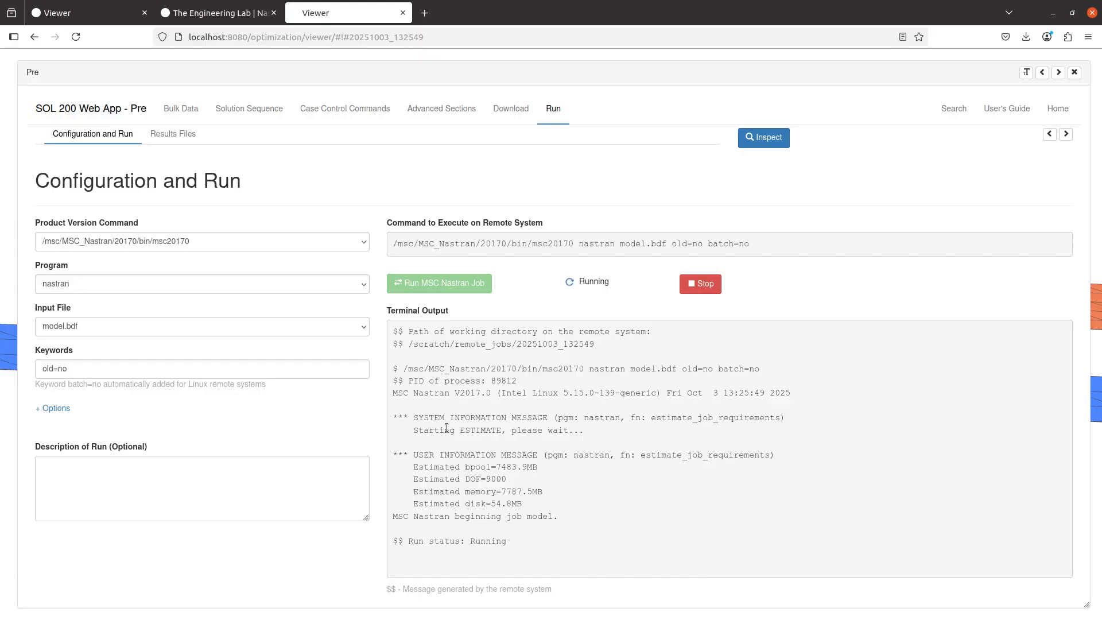
# Return to the BCPARA entry, show its BDF output and delete the METHOD parameter row
pyautogui.click(183, 109)
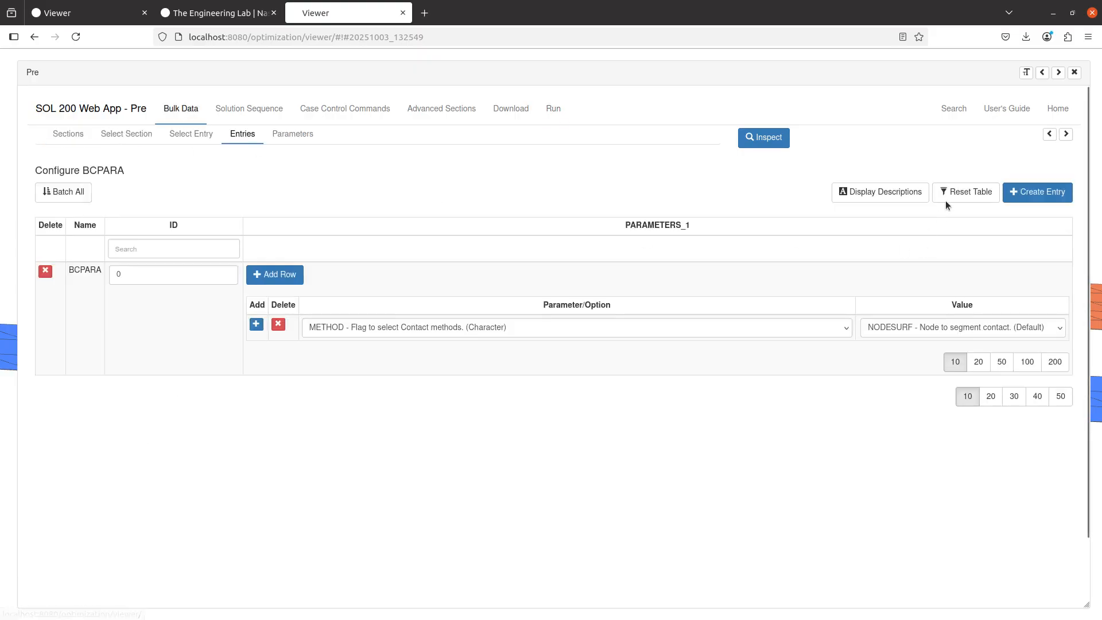
pyautogui.click(1049, 135)
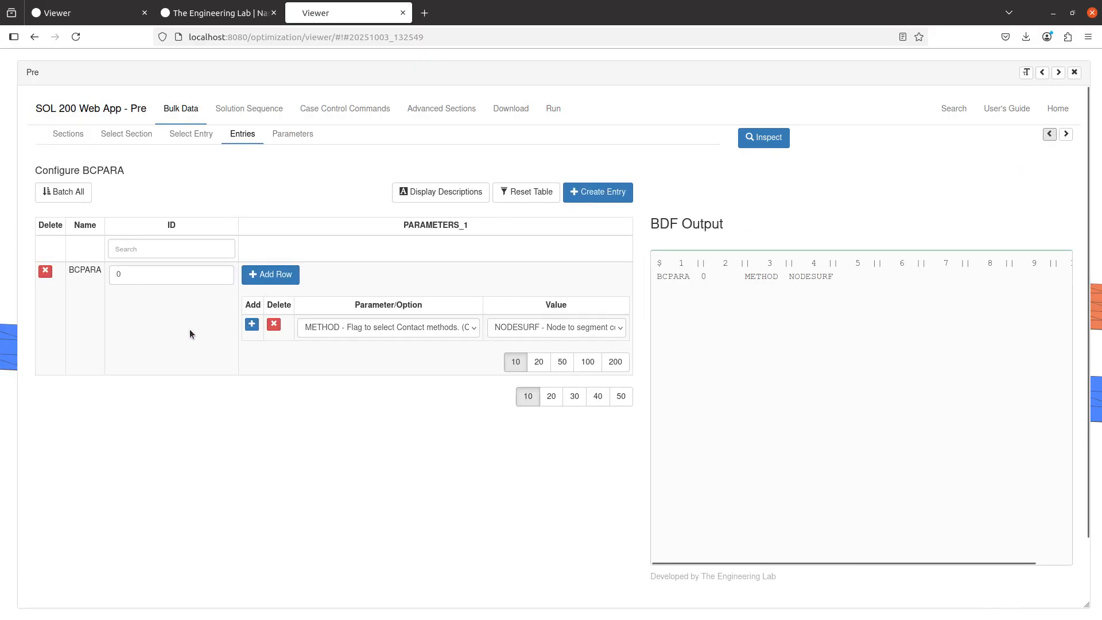
pyautogui.click(274, 324)
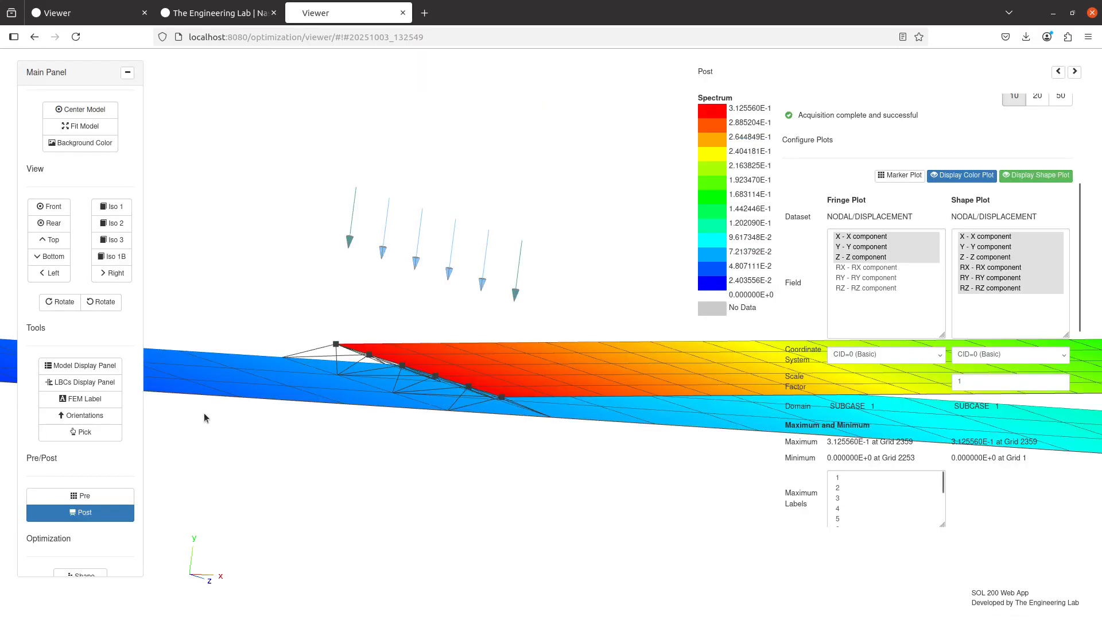
# Reopen Pre, try a METHOD parameter row set to NODESURF in the BCPARA entry and remove that row again
pyautogui.click(123, 497)
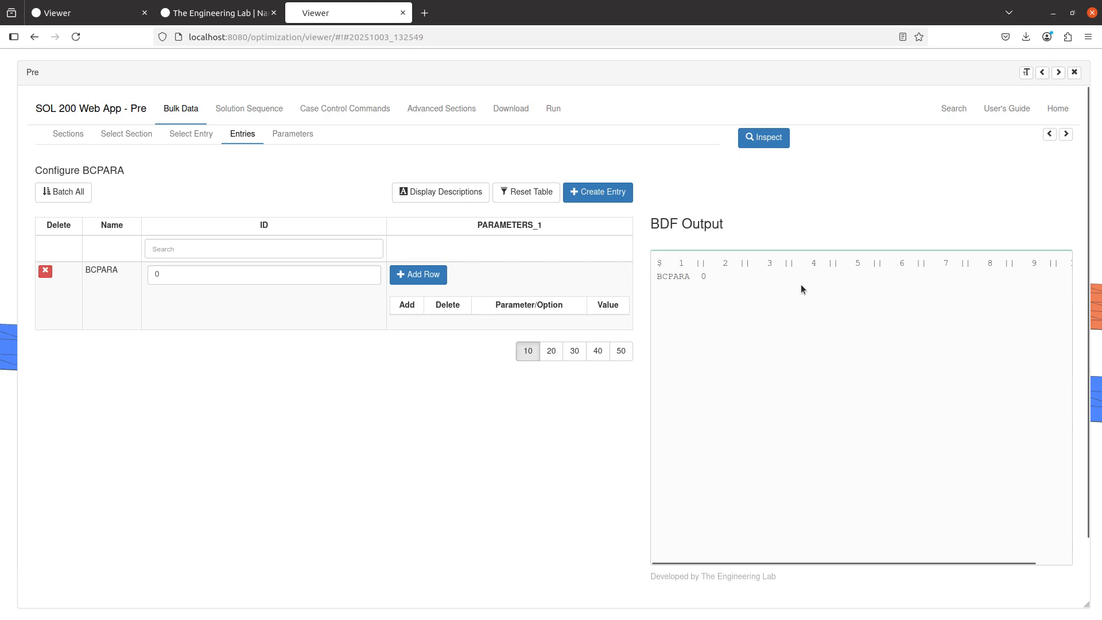
pyautogui.click(436, 277)
pyautogui.click(467, 335)
pyautogui.scroll(-5, 33, 516)
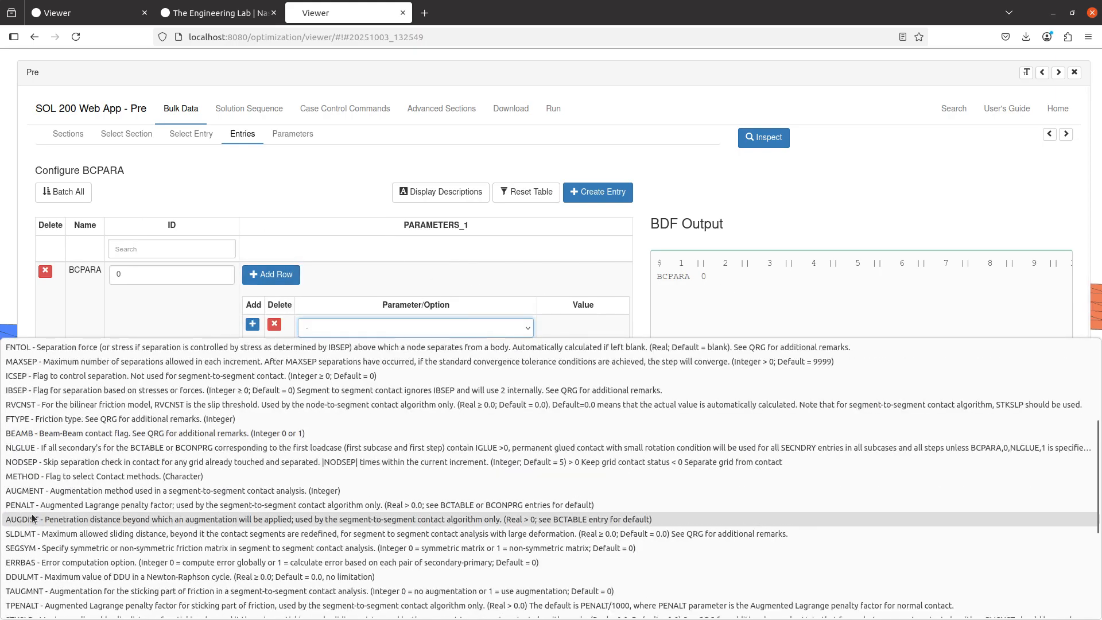
pyautogui.click(52, 476)
pyautogui.click(521, 333)
pyautogui.click(522, 332)
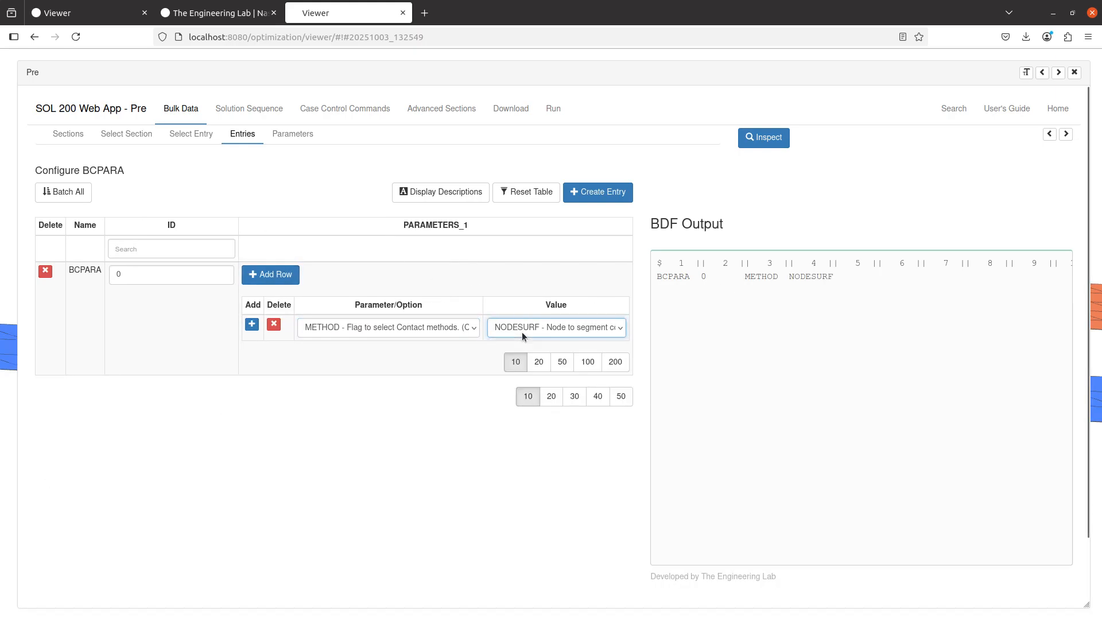
pyautogui.click(811, 305)
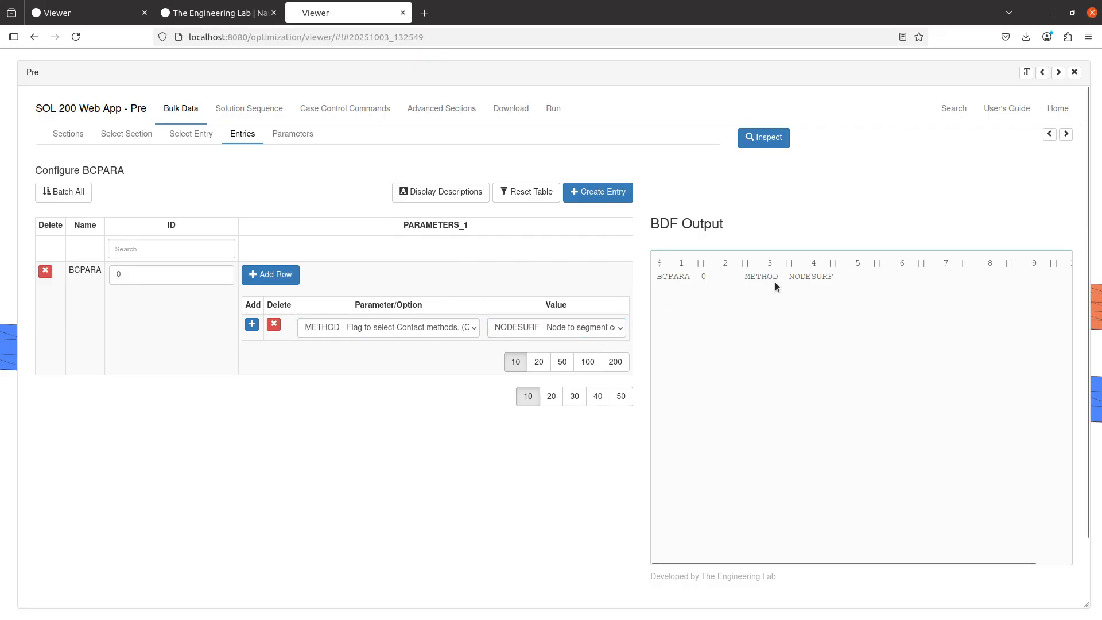
pyautogui.click(273, 324)
# Close Pre and view the displacement results in Post around the glued overlap
pyautogui.click(1074, 72)
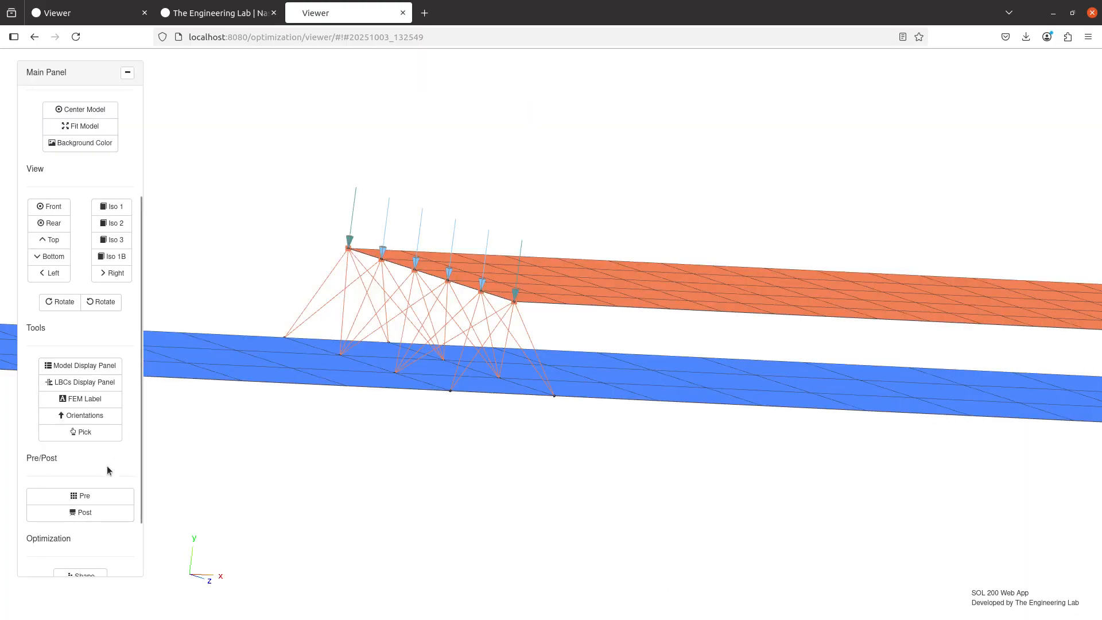
pyautogui.click(89, 514)
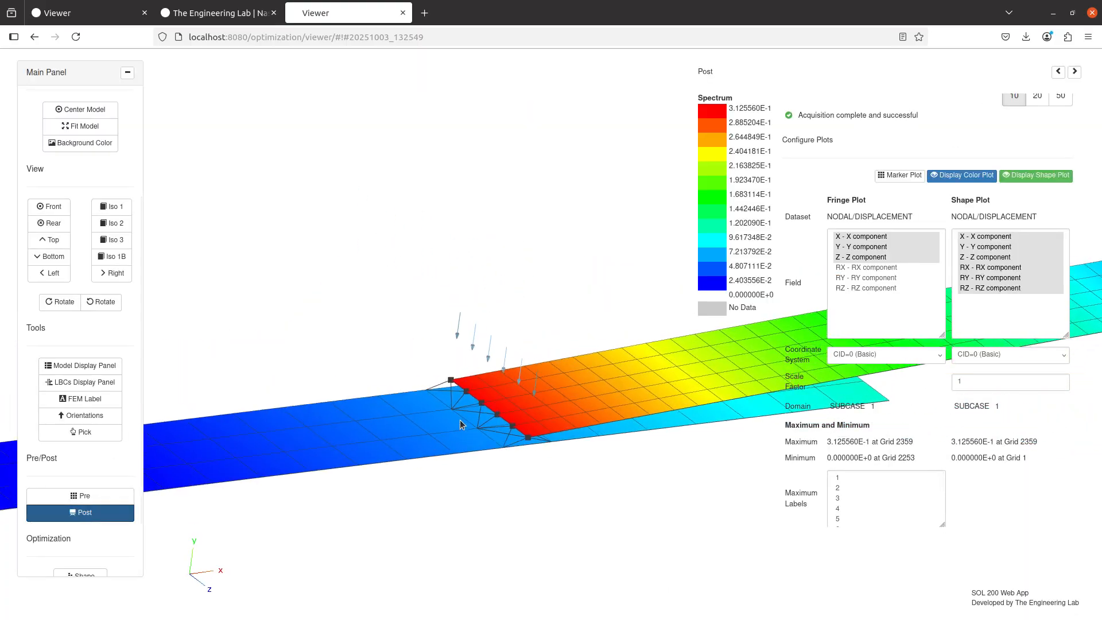
# In the Notepad++ agenda, mark the segment to segment contact and Discuss model.pch items with x and select the ISEARCH=2 line
pyautogui.hotkey('alt', 'Tab')
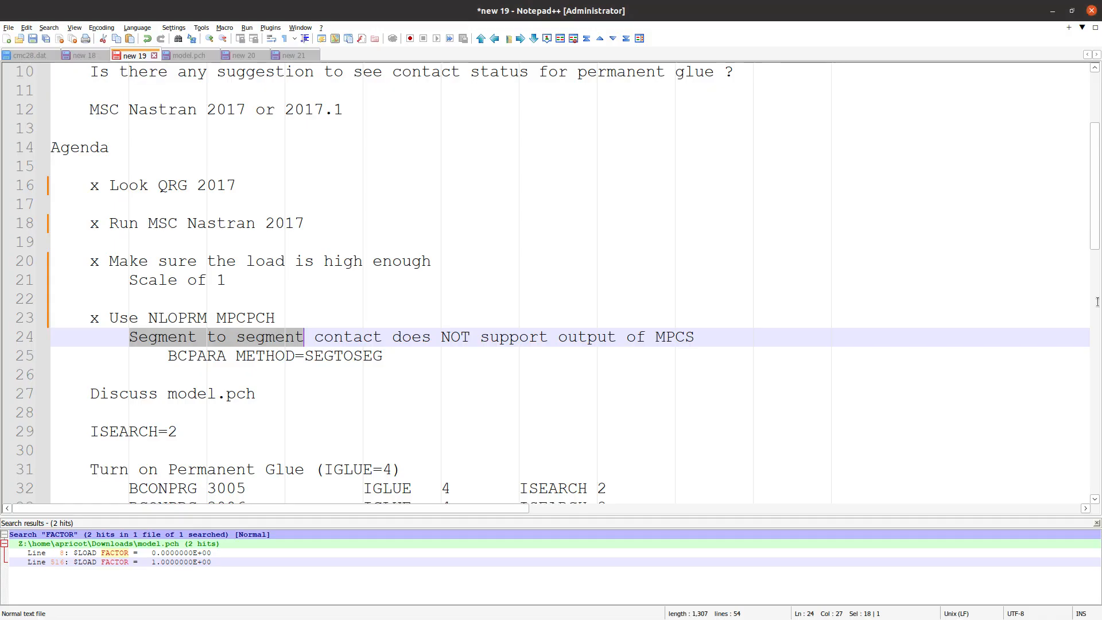
pyautogui.click(131, 339)
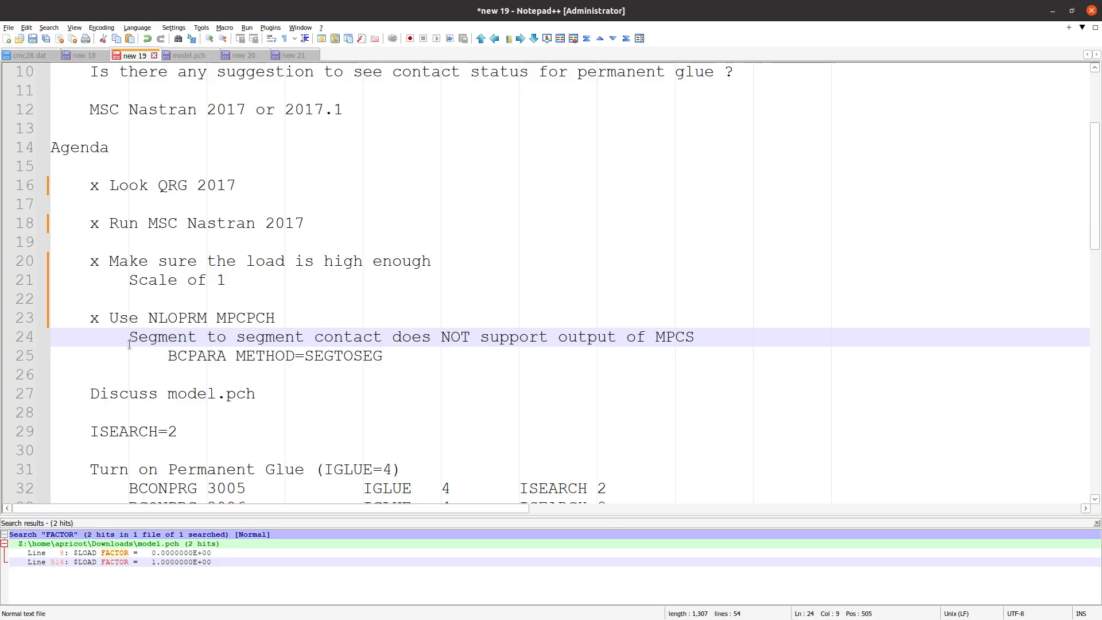
pyautogui.write('x')
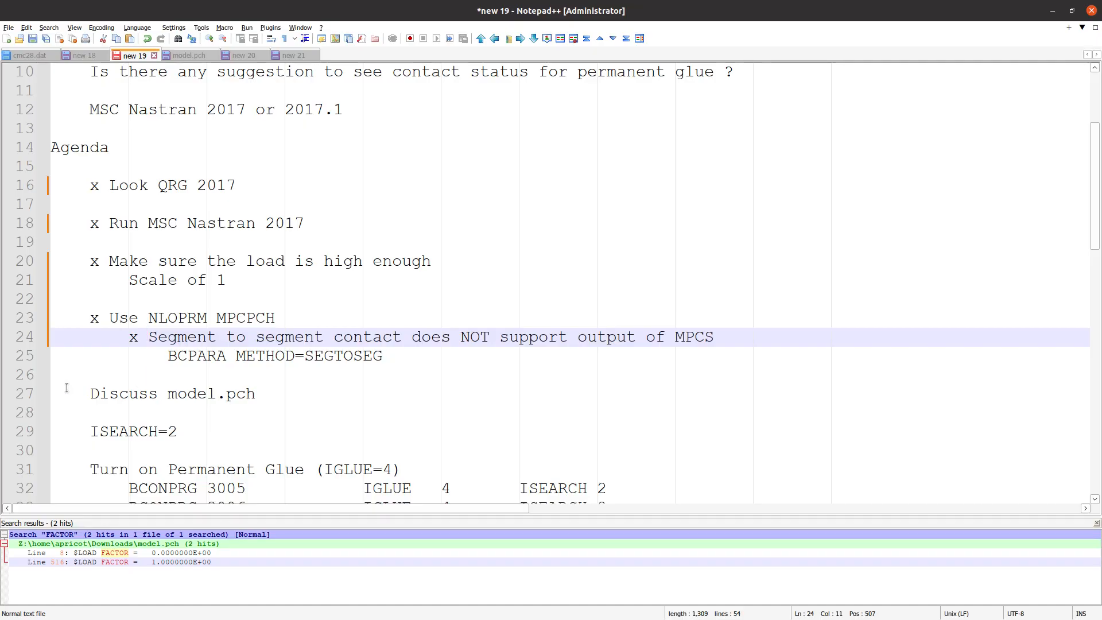
pyautogui.click(91, 395)
pyautogui.scroll(-2, 131, 401)
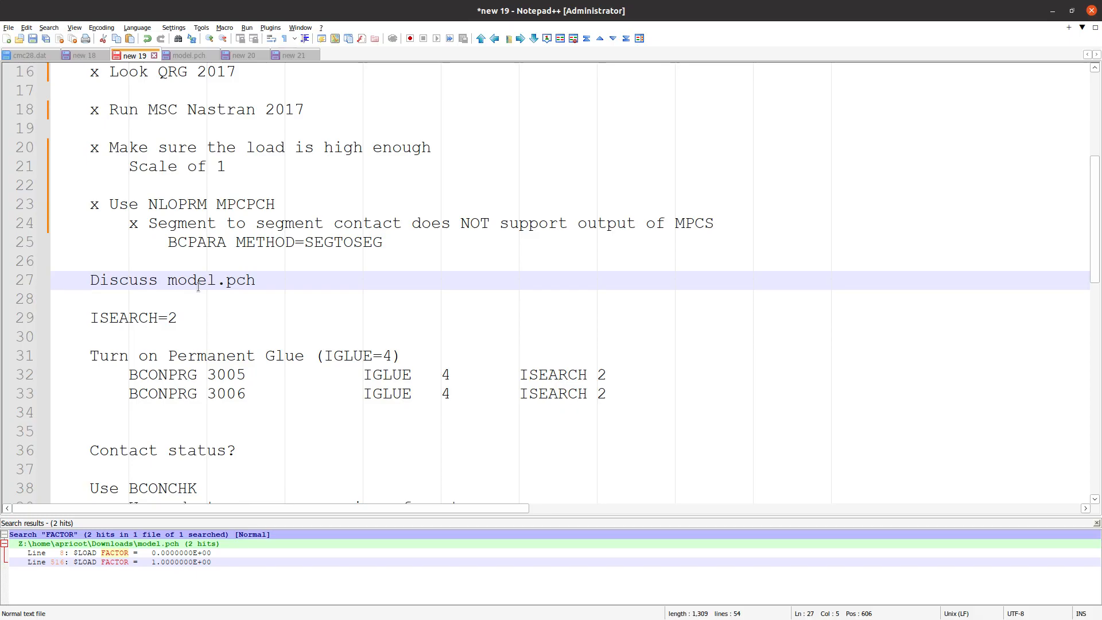
pyautogui.write('x')
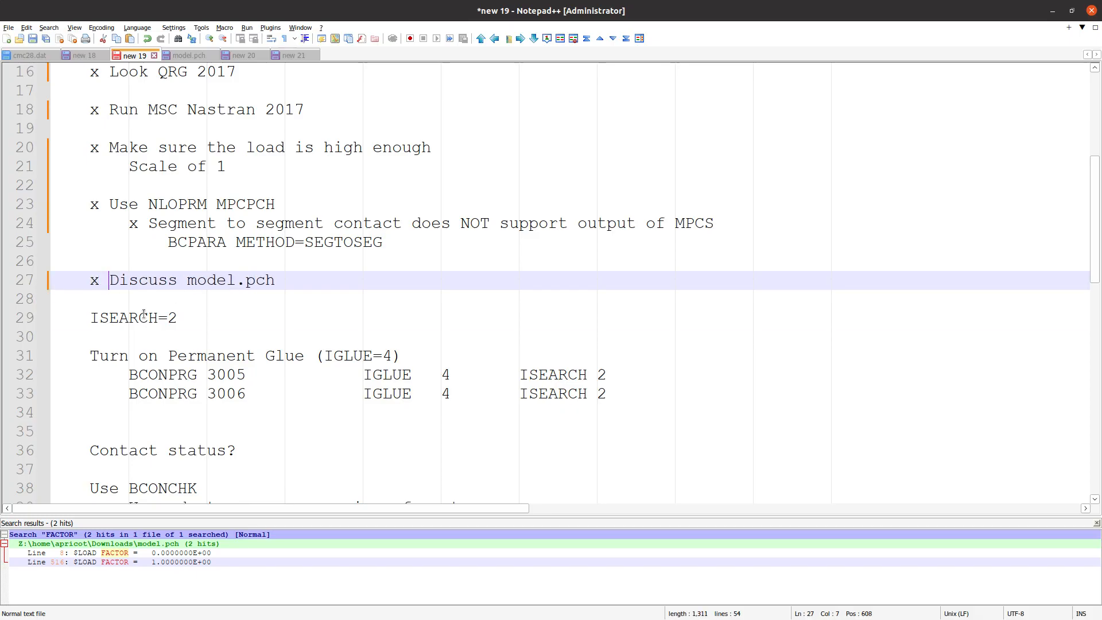
pyautogui.tripleClick(146, 318)
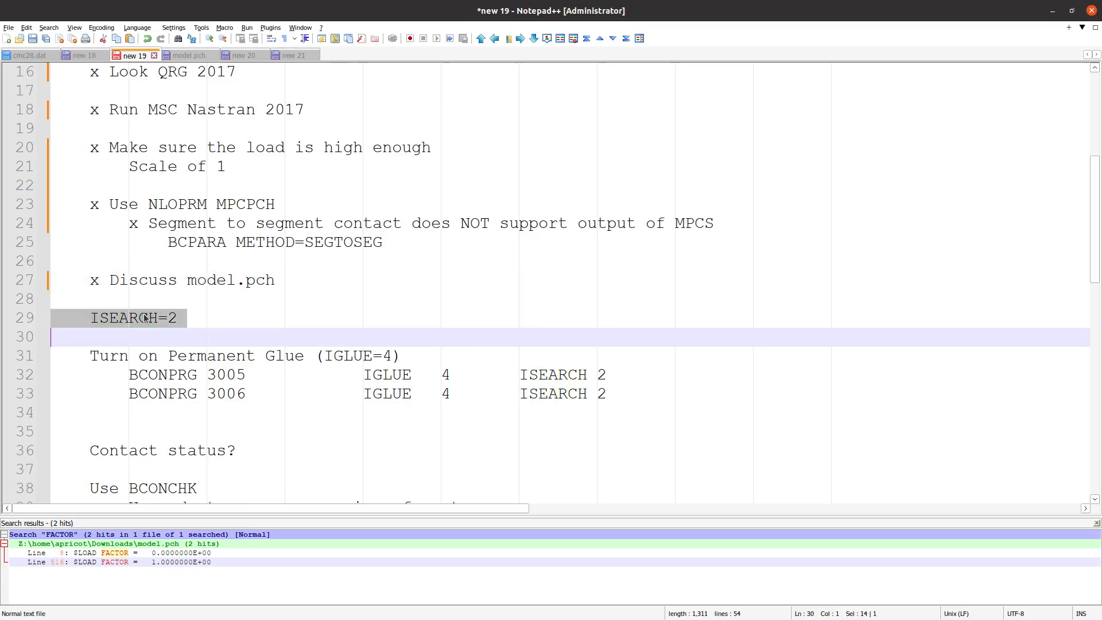
# Switch back to the Viewer, hide the Post results and open the bulk data entry selection in Pre
pyautogui.hotkey('alt', 'Tab')
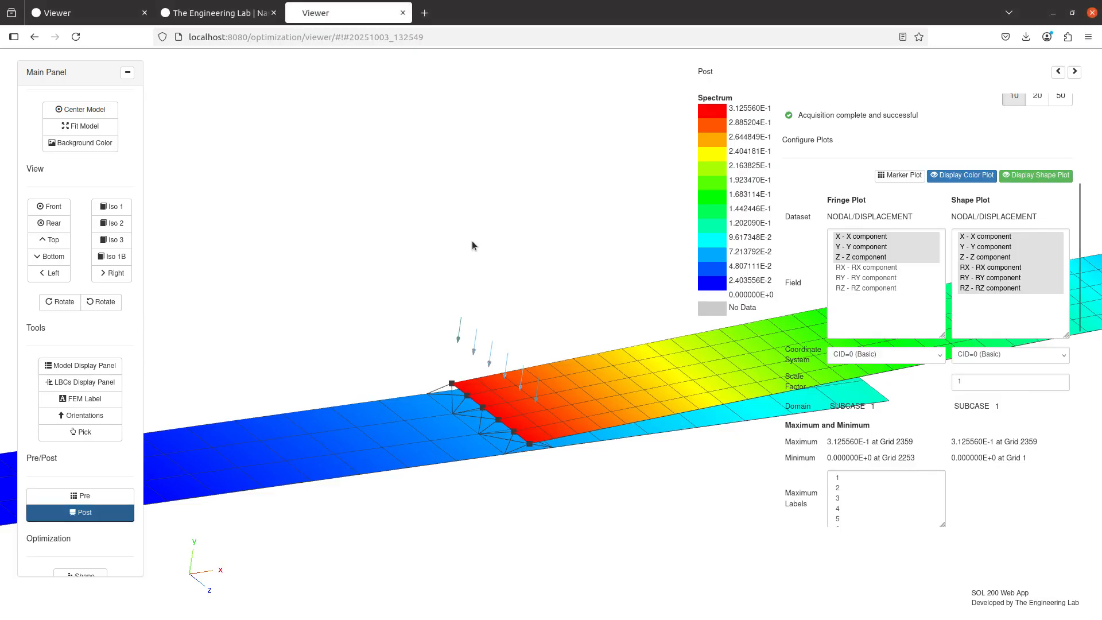
pyautogui.click(107, 517)
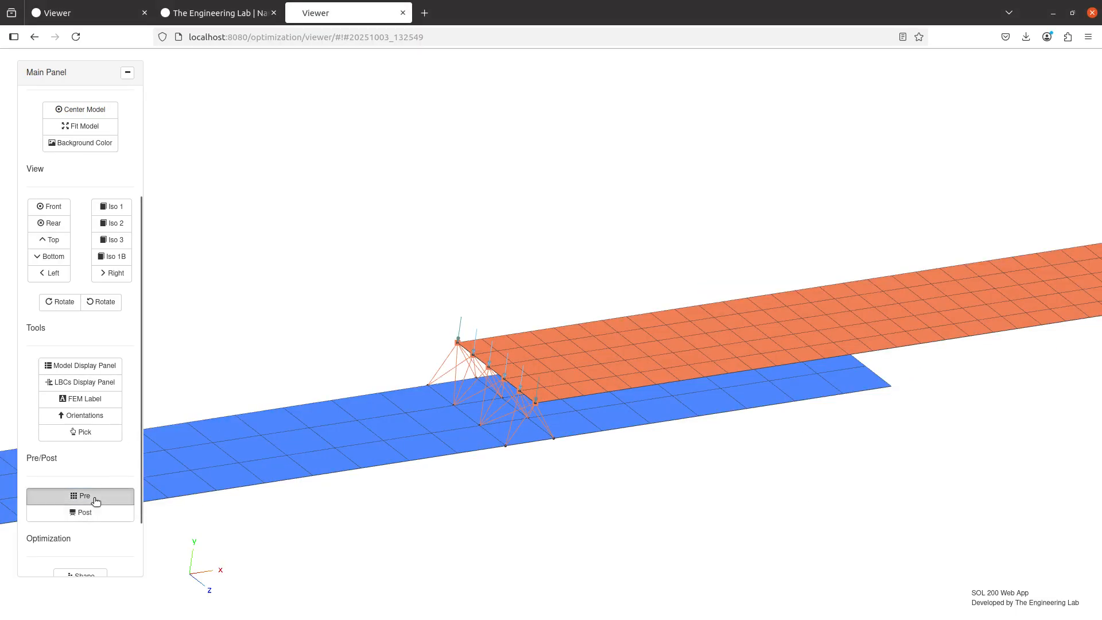
pyautogui.click(92, 497)
pyautogui.click(211, 140)
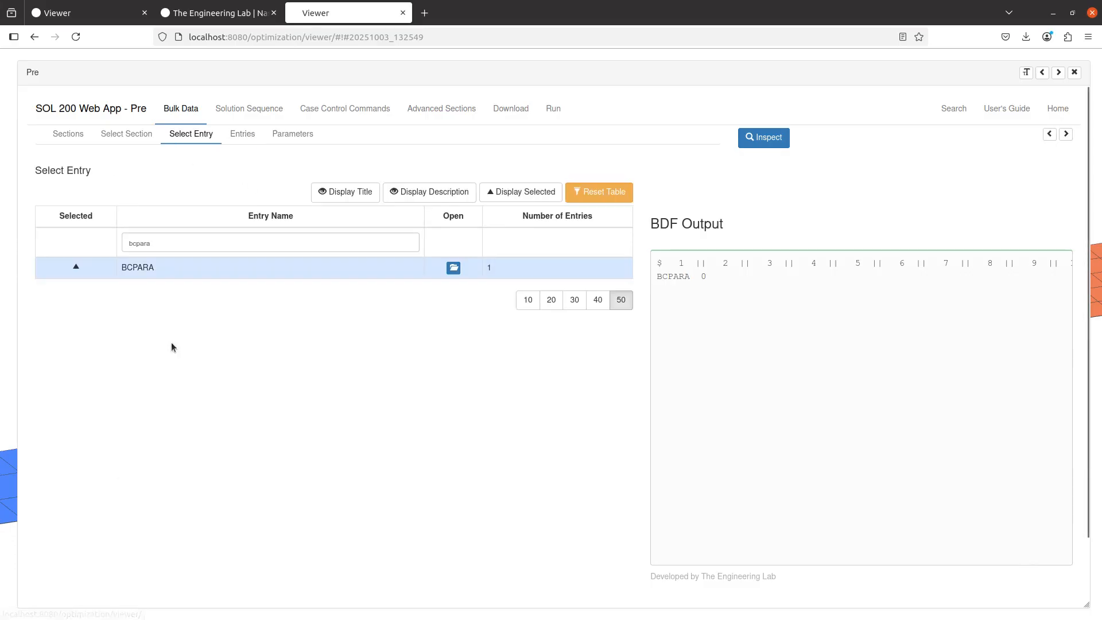
# Reset the entry table, filter it by bc and limit the list to the selected entries
pyautogui.click(568, 194)
pyautogui.click(351, 245)
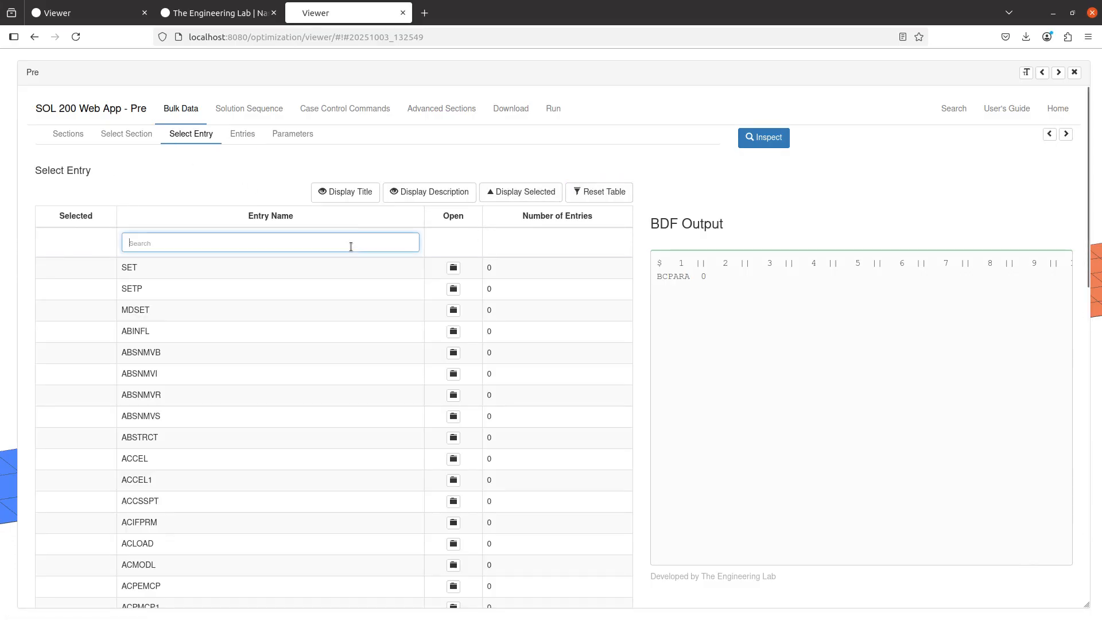
pyautogui.write('b')
pyautogui.write('c')
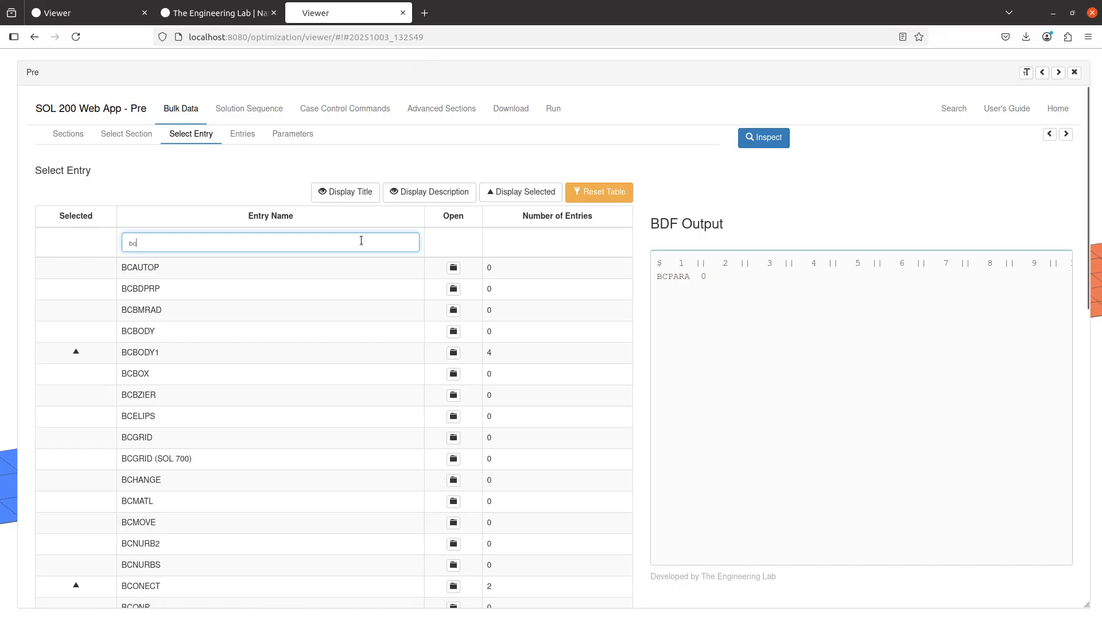
pyautogui.click(520, 192)
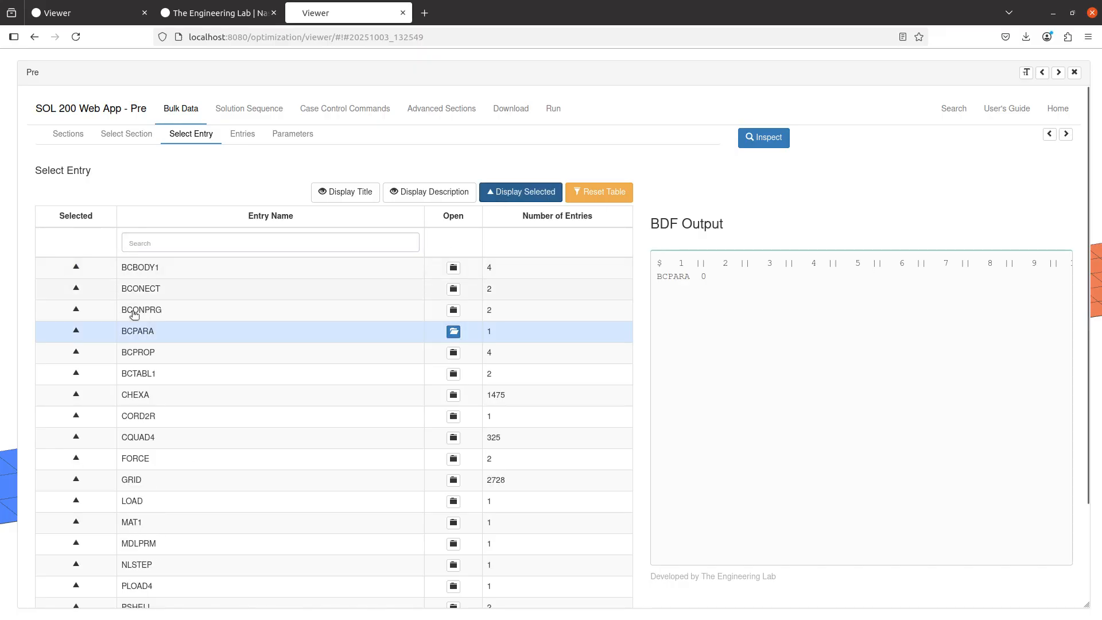
# Open the BCONPRG entries and examine the ISEARCH parameter description and its available search order values for entry 3005
pyautogui.click(377, 315)
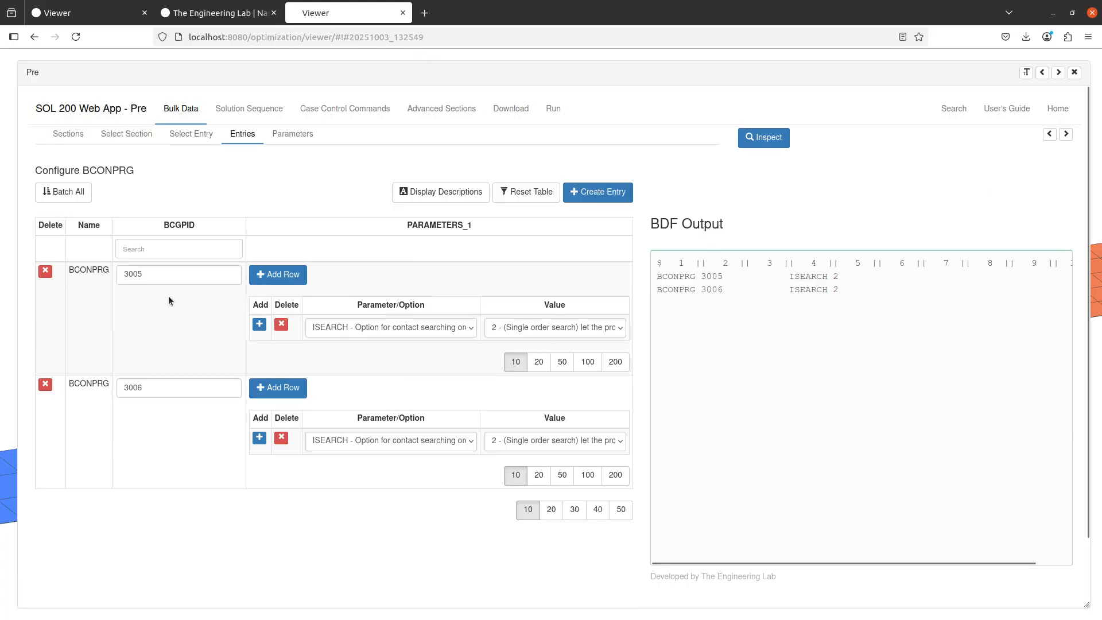
pyautogui.click(336, 329)
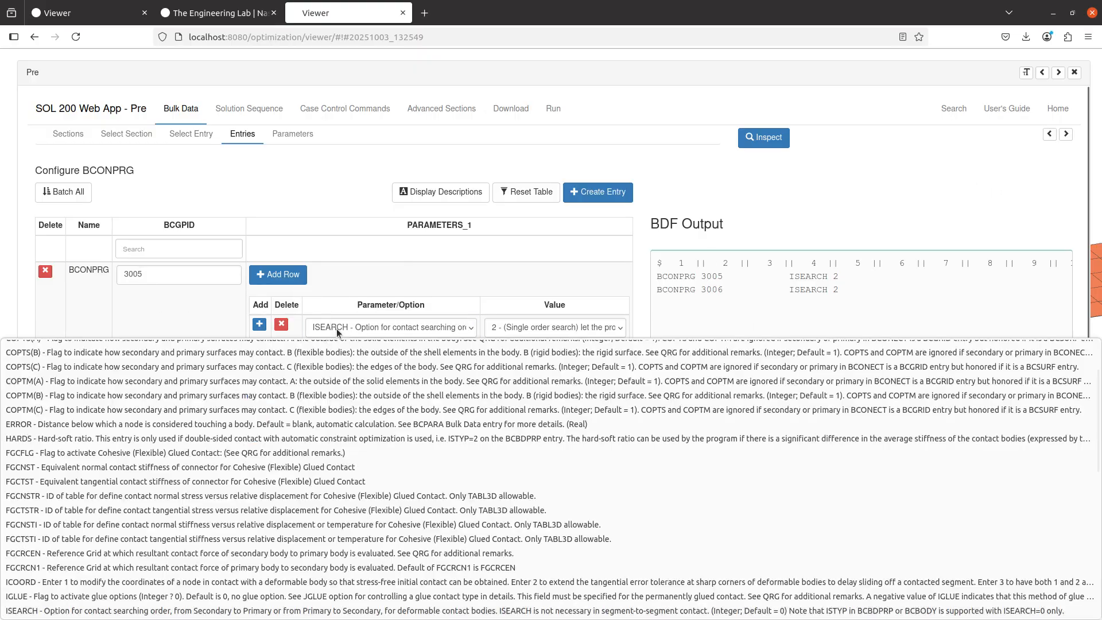
pyautogui.click(337, 329)
pyautogui.click(336, 329)
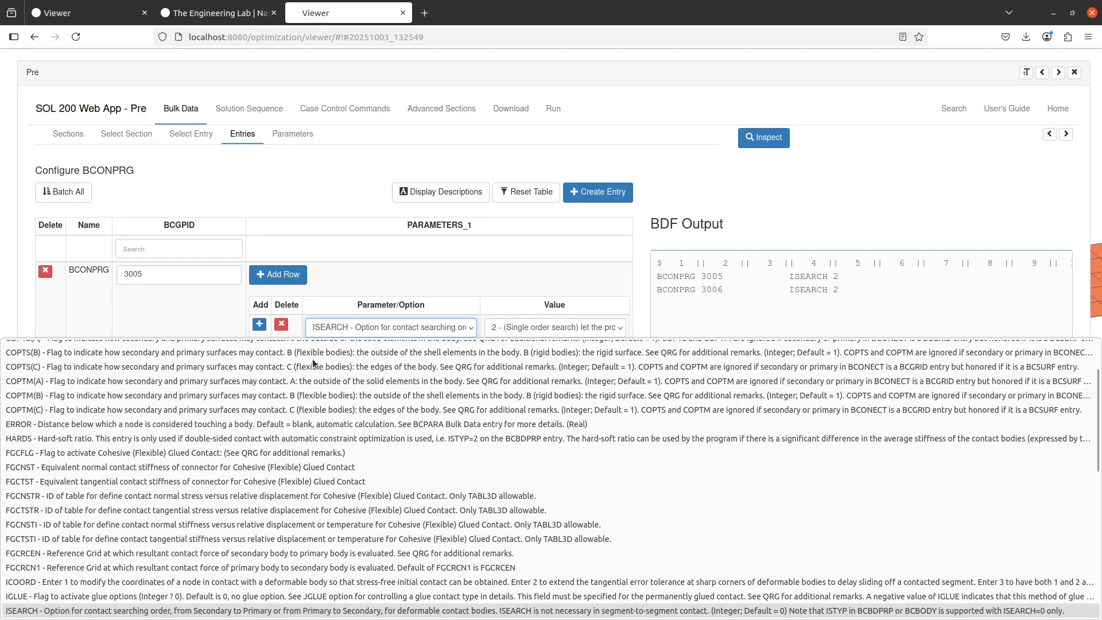
pyautogui.scroll(3, 251, 462)
pyautogui.scroll(-3, 250, 462)
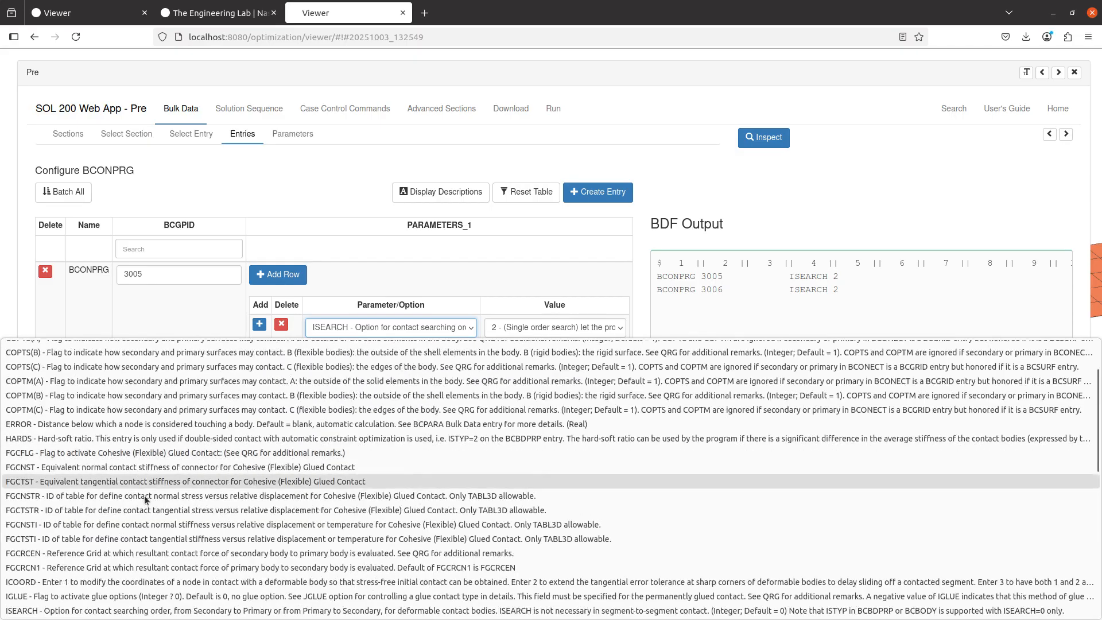
pyautogui.click(428, 275)
pyautogui.click(519, 330)
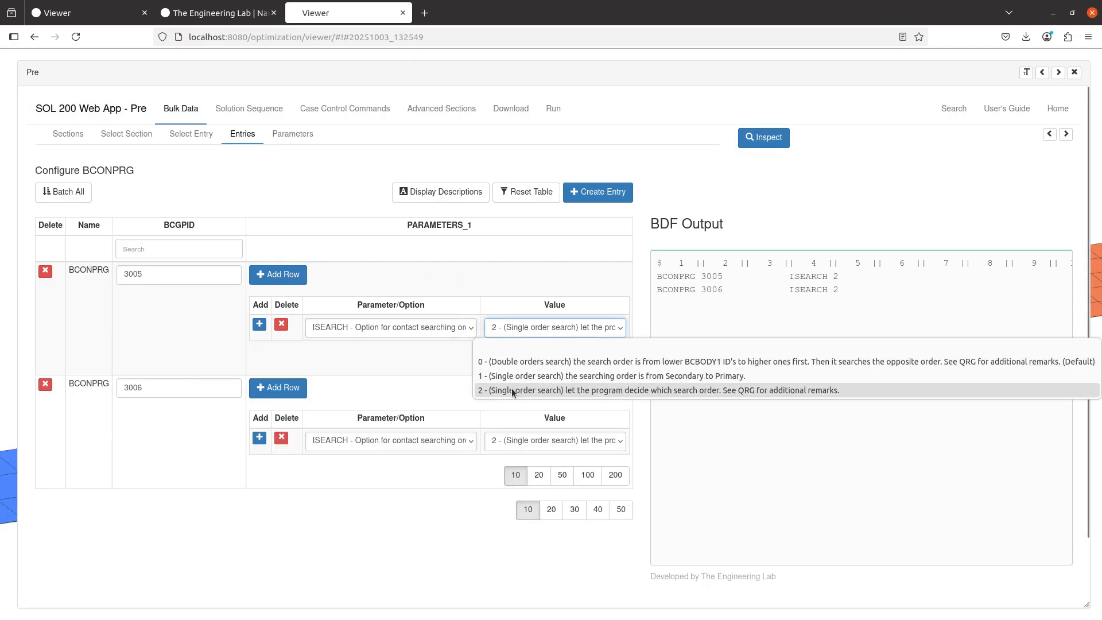
pyautogui.click(513, 265)
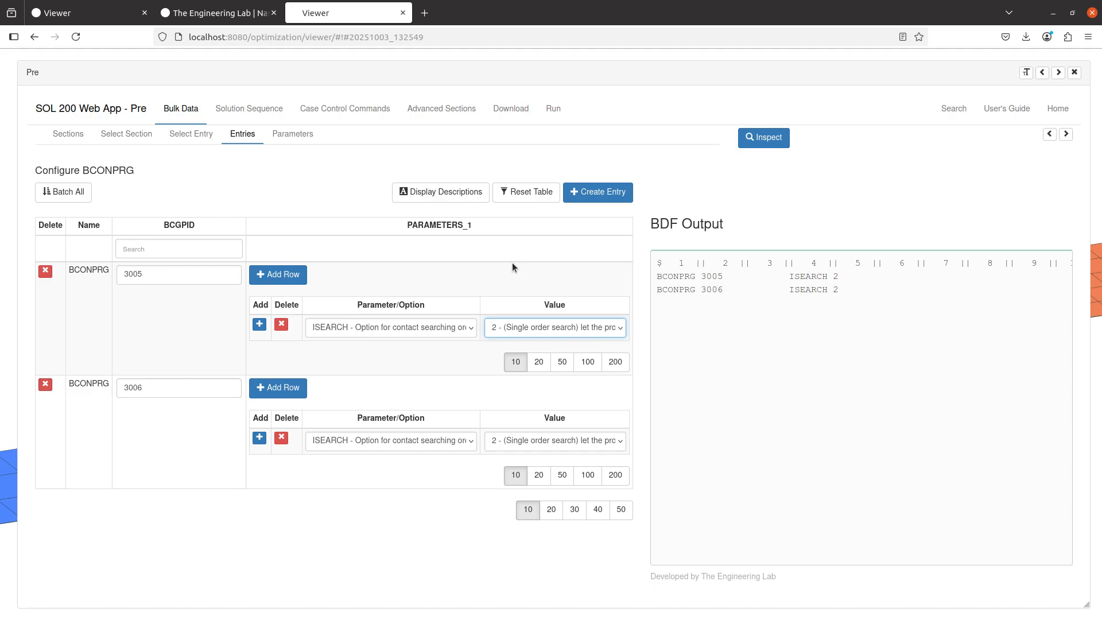
# Switch to the MSC Nastran Nonlinear (SOL 400) User's Guide in the PDF viewer and go from its title page to Chapter 9: Contact
pyautogui.hotkey('alt', 'Tab')
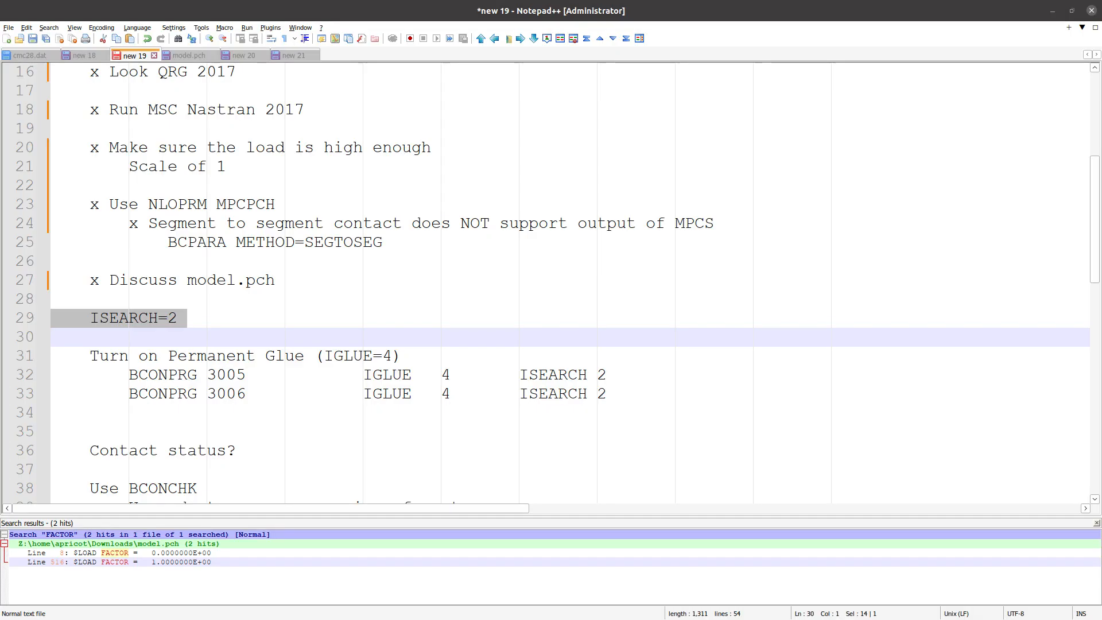
pyautogui.hotkey('alt', 'Tab')
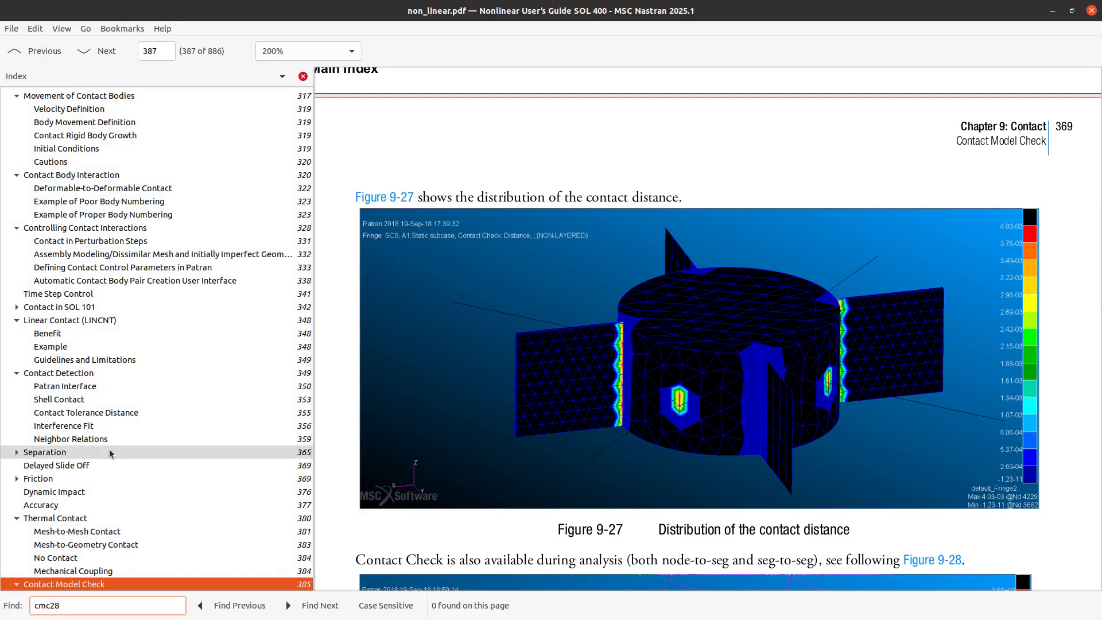
pyautogui.scroll(3, 109, 449)
pyautogui.scroll(4, 109, 235)
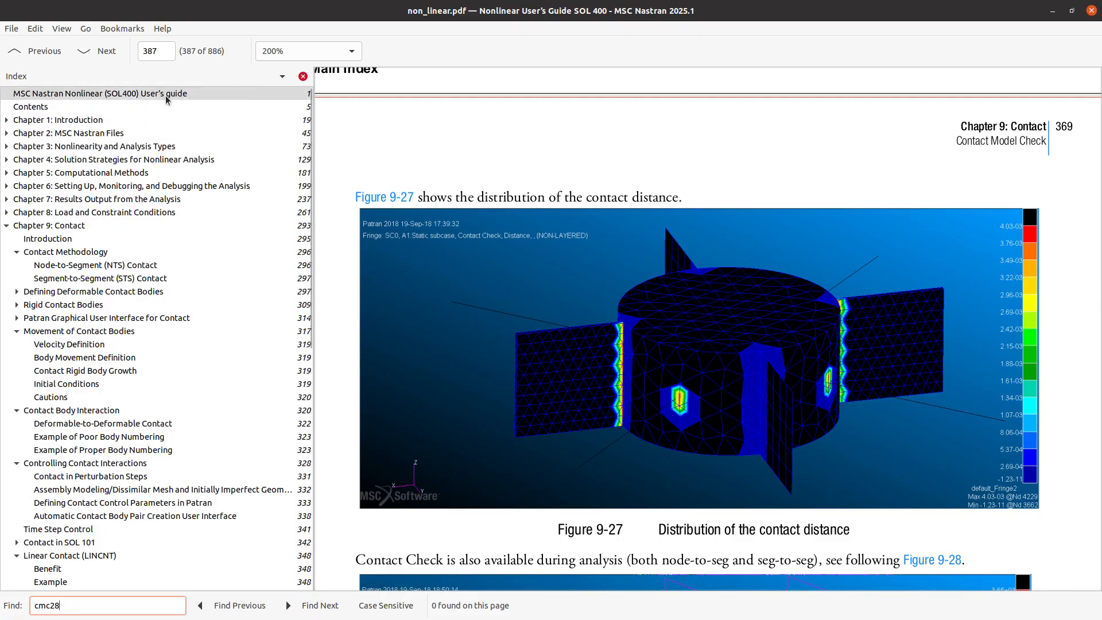
pyautogui.click(99, 93)
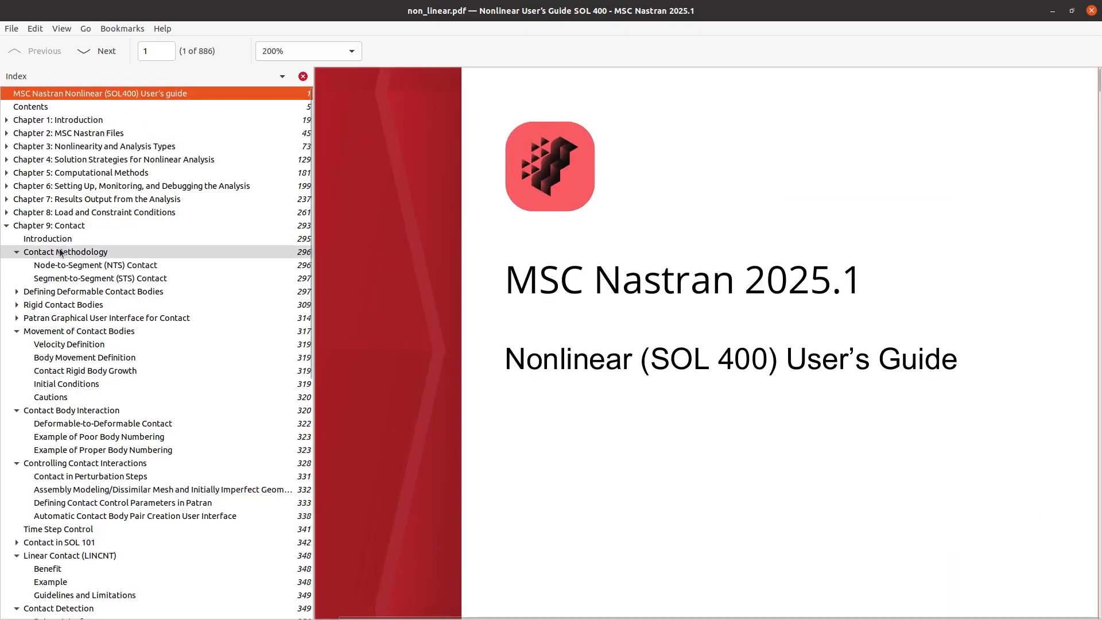
pyautogui.click(115, 225)
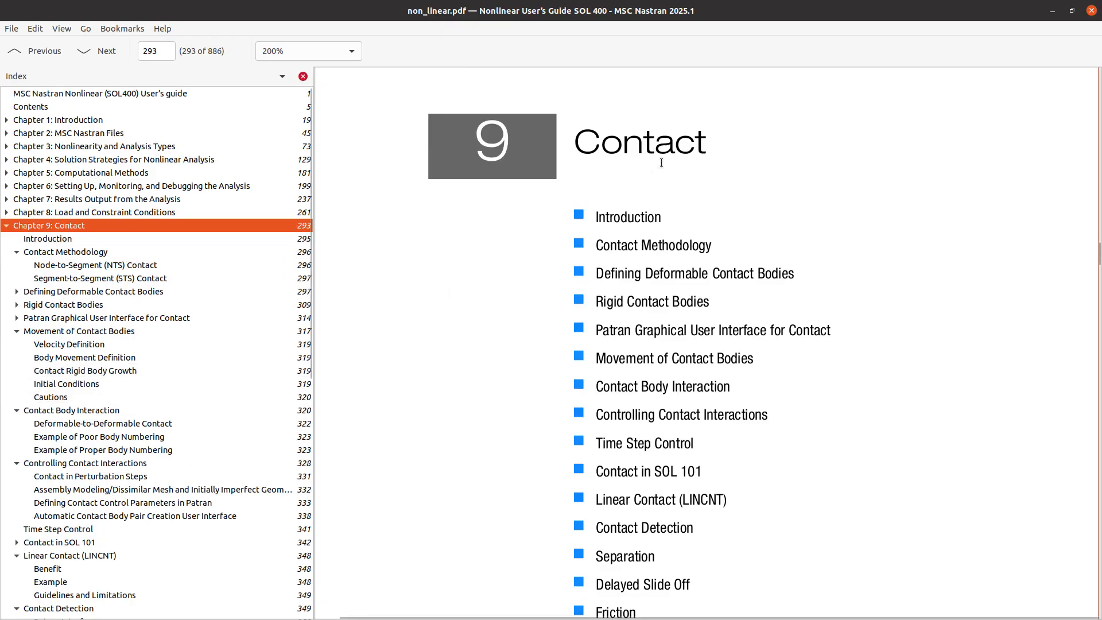
# Search the guide for isearch and review the descriptions of the ISEARCH search procedure options
pyautogui.hotkey('ctrl', 'f')
pyautogui.write('isearch')
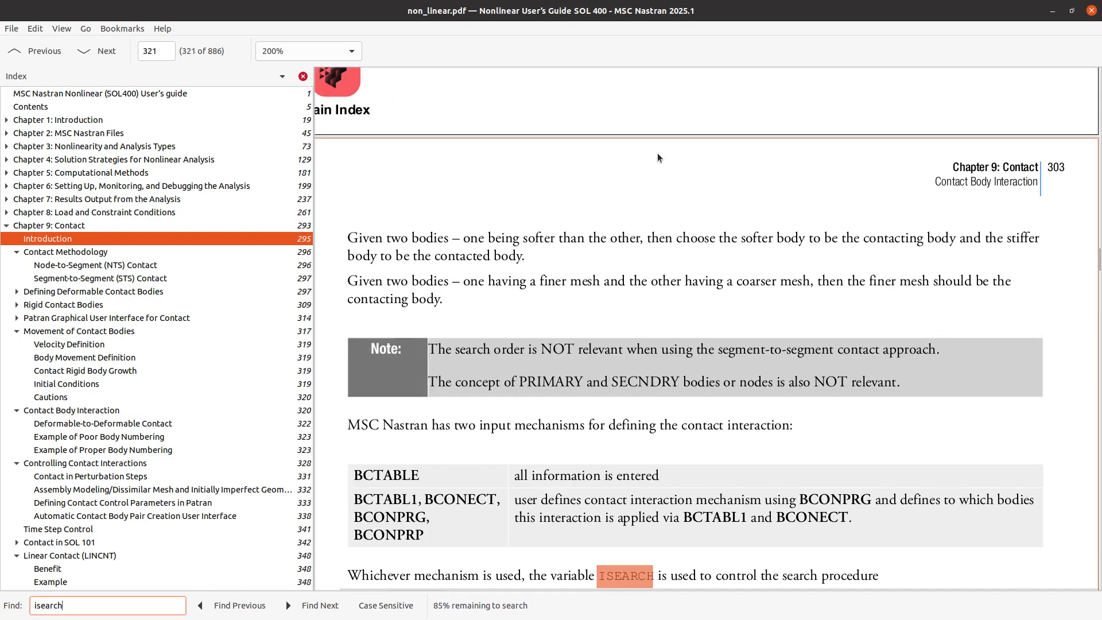
pyautogui.scroll(-5, 494, 280)
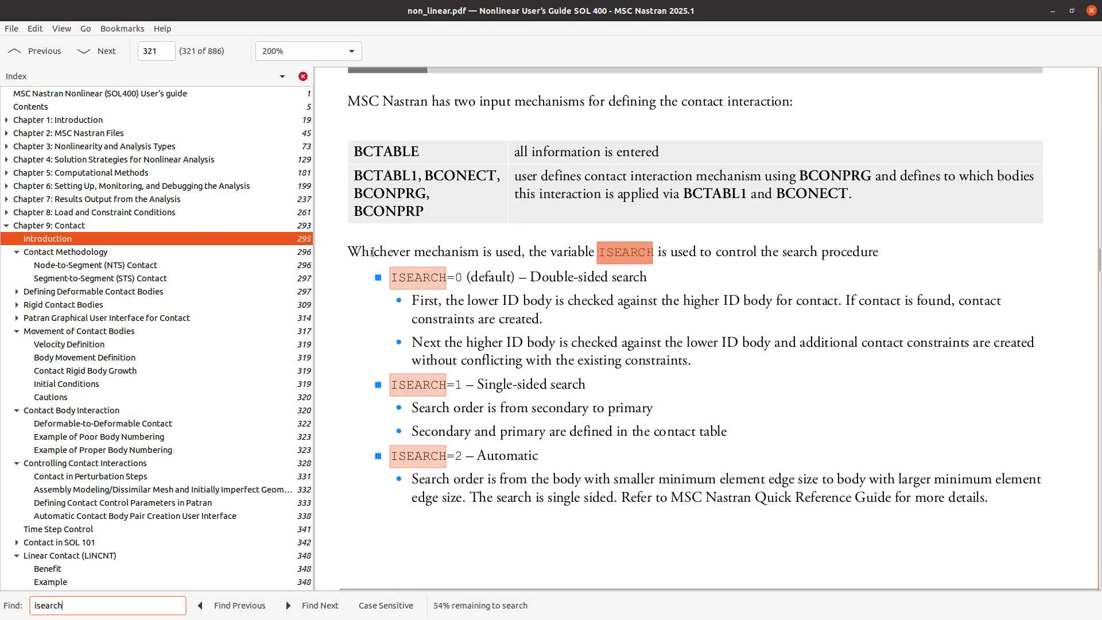
pyautogui.moveTo(372, 252); pyautogui.dragTo(827, 343)
# Examine the Patran contact detection settings and the Example of Poor Body Numbering figures that follow the ISEARCH descriptions
pyautogui.scroll(-10, 811, 394)
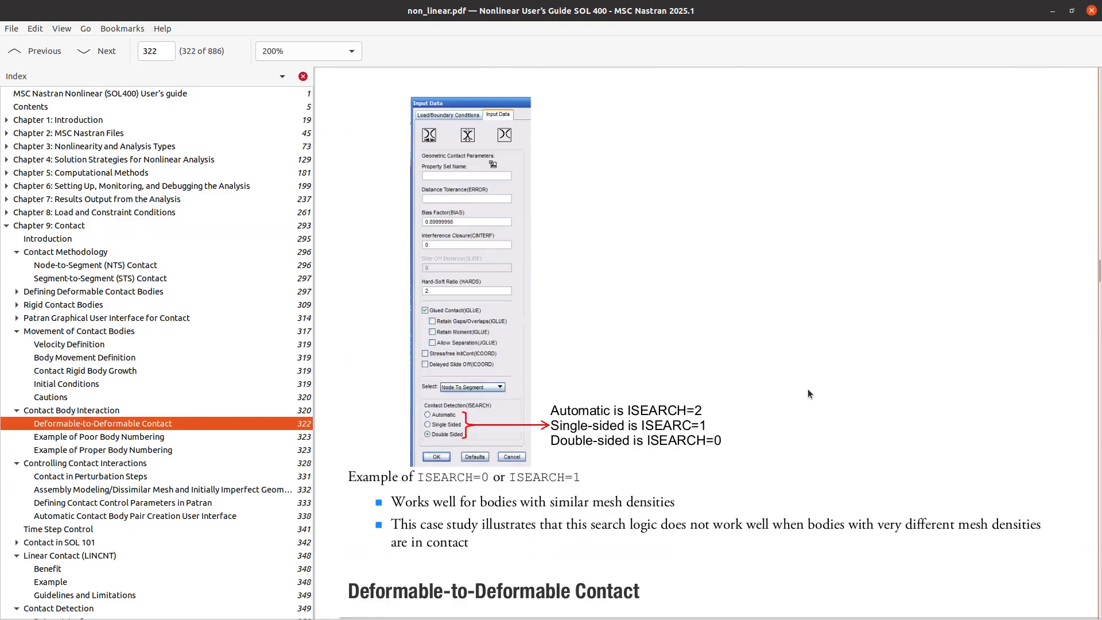
pyautogui.scroll(-5, 803, 384)
pyautogui.scroll(-8, 801, 382)
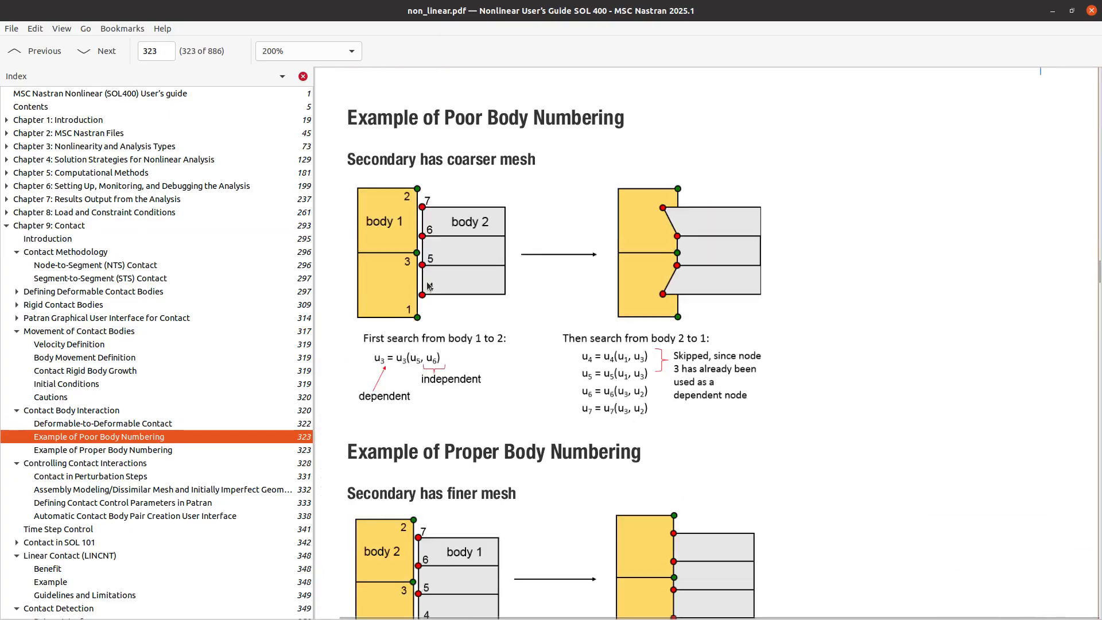
pyautogui.scroll(1, 390, 206)
pyautogui.scroll(-1, 345, 115)
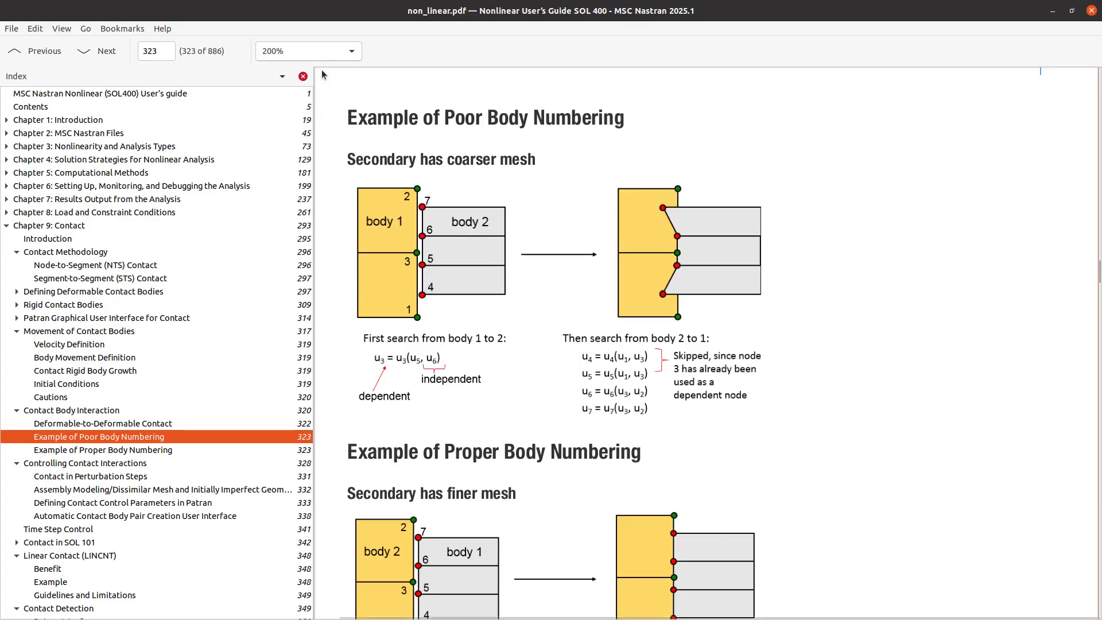
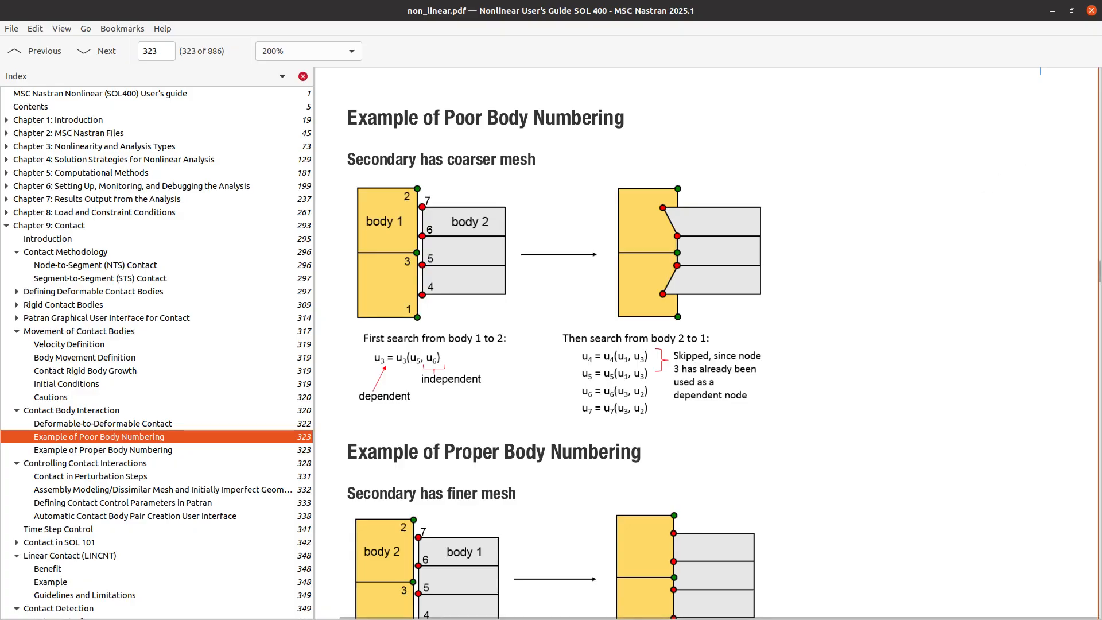
# Switch to the Notepad++ notes and prefix the ISEARCH=2 agenda item and the first question, about seeing the permanent glue MPCs, with an x
pyautogui.hotkey('alt', 'Tab')
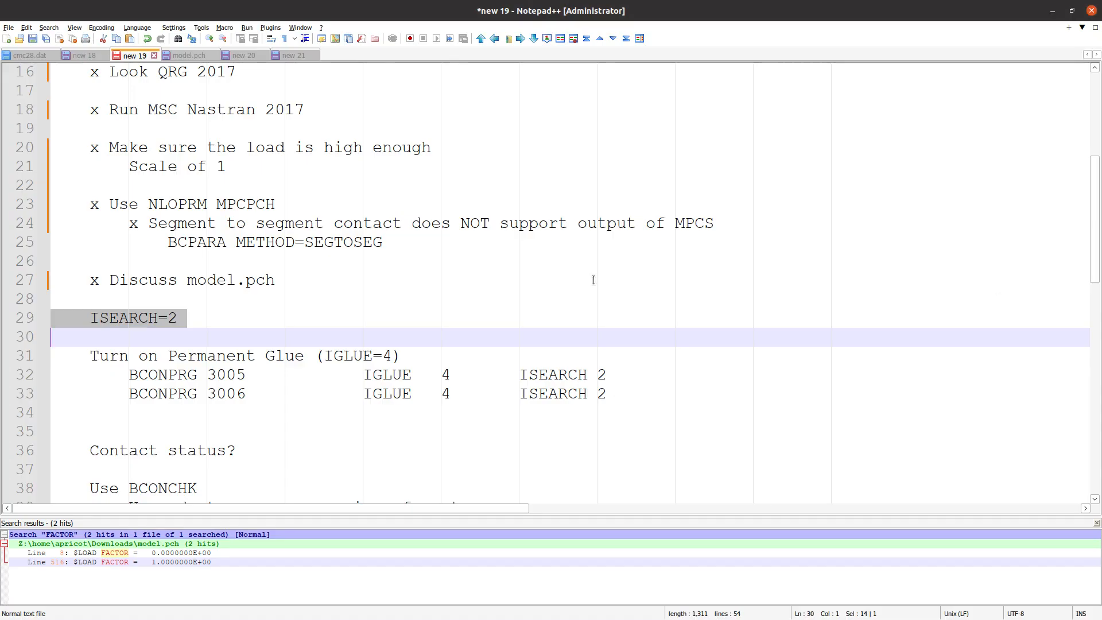
pyautogui.click(90, 320)
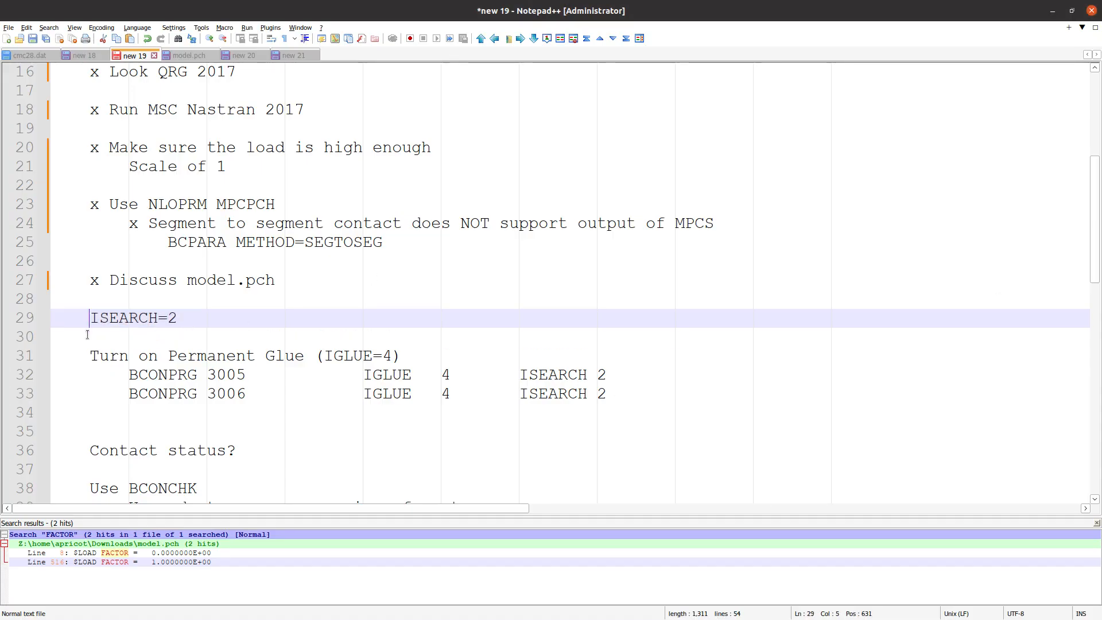
pyautogui.write('x')
pyautogui.click(87, 356)
pyautogui.scroll(1, 125, 371)
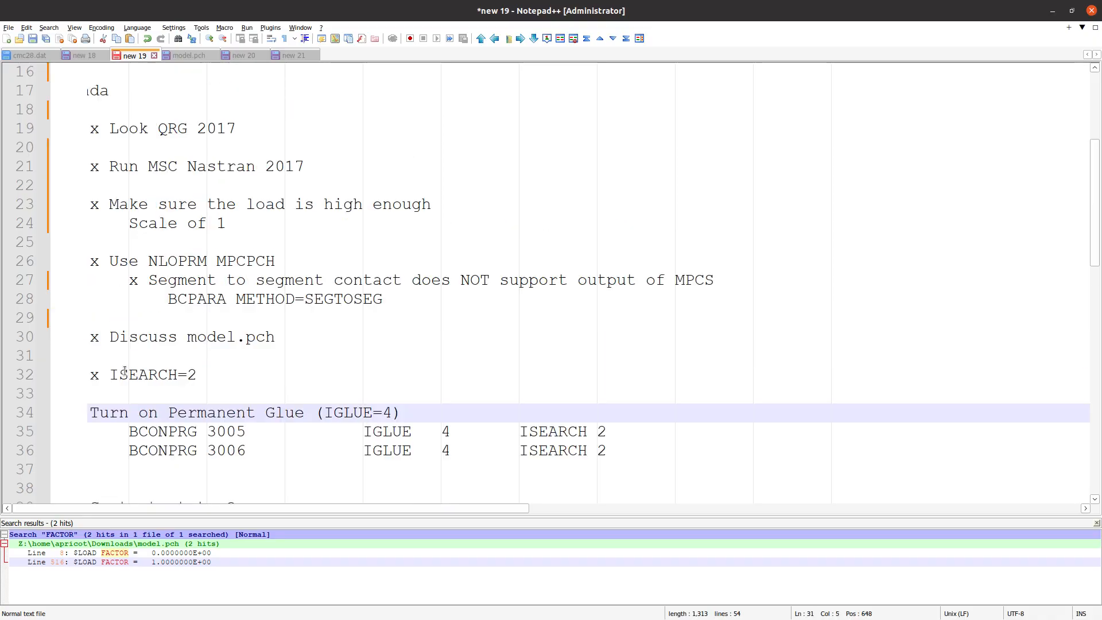
pyautogui.scroll(5, 125, 372)
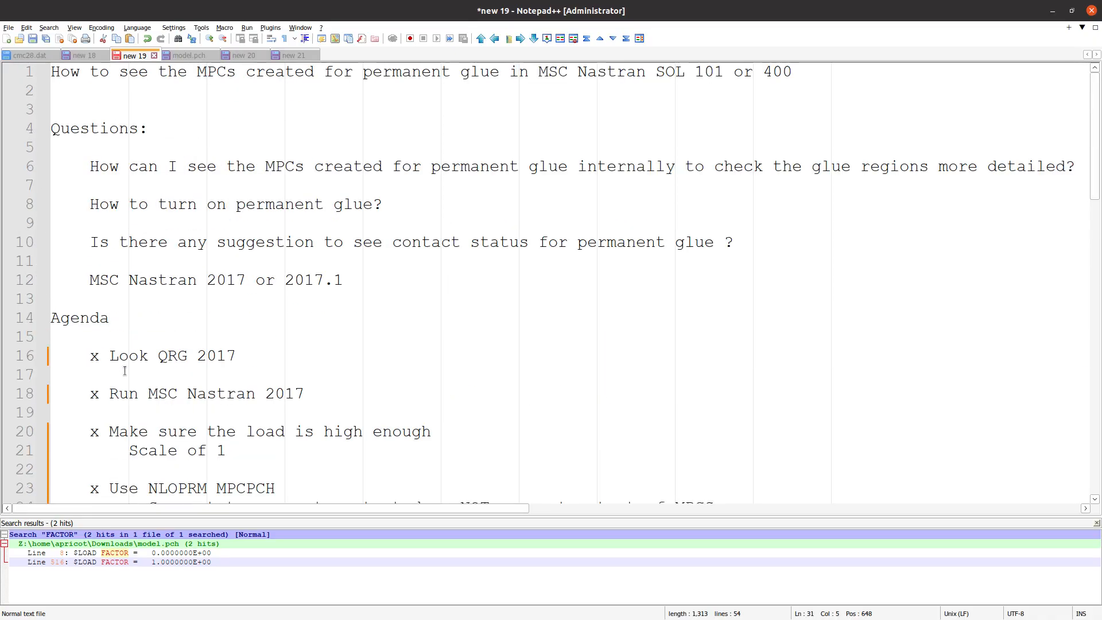
pyautogui.click(87, 167)
pyautogui.write('x')
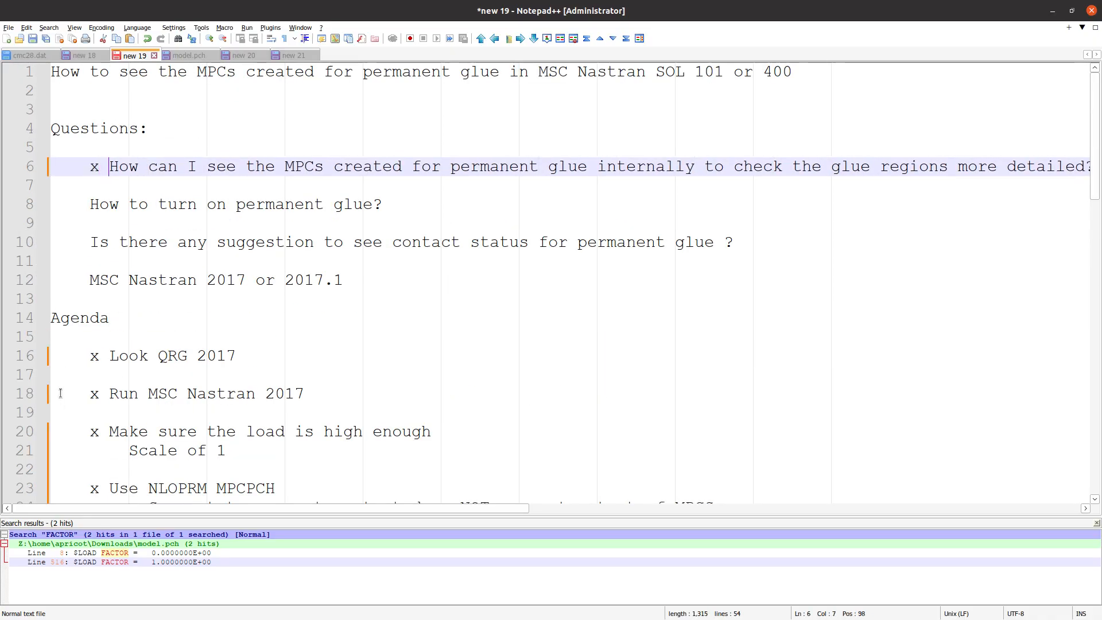
# Highlight the question on how to turn on permanent glue and the matching IGLUE=4 note in the agenda
pyautogui.tripleClick(186, 206)
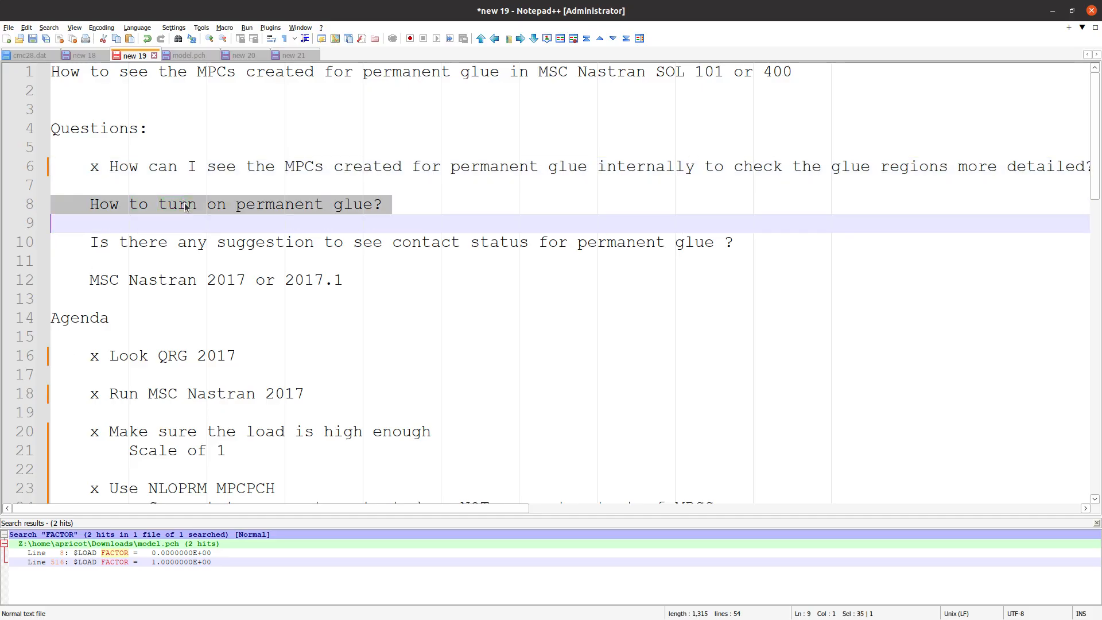
pyautogui.scroll(-7, 194, 211)
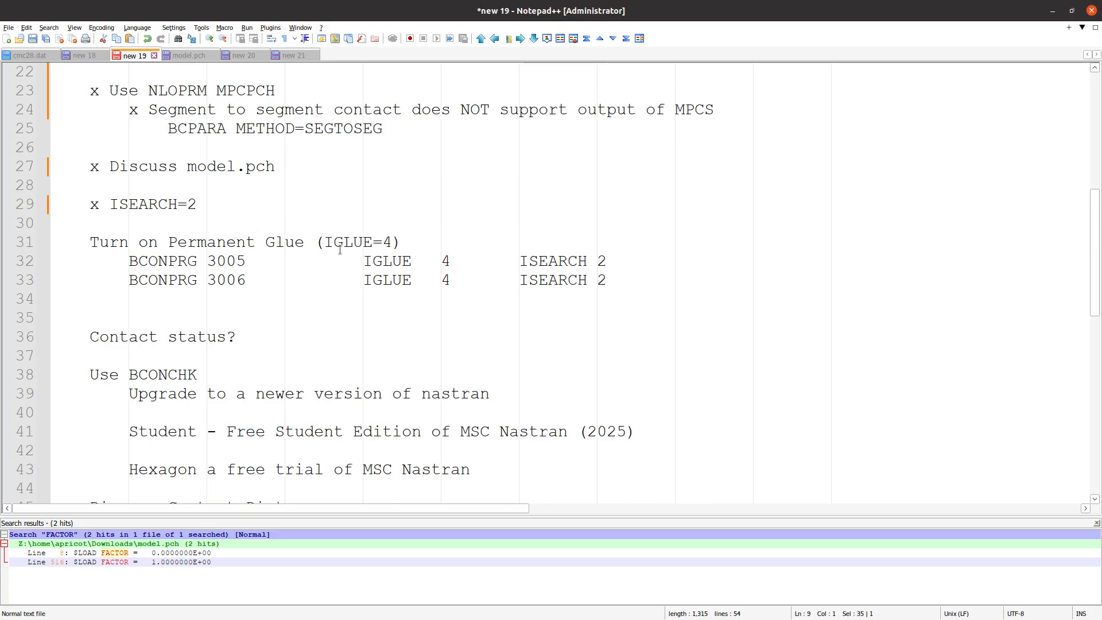
pyautogui.moveTo(325, 242); pyautogui.dragTo(392, 242)
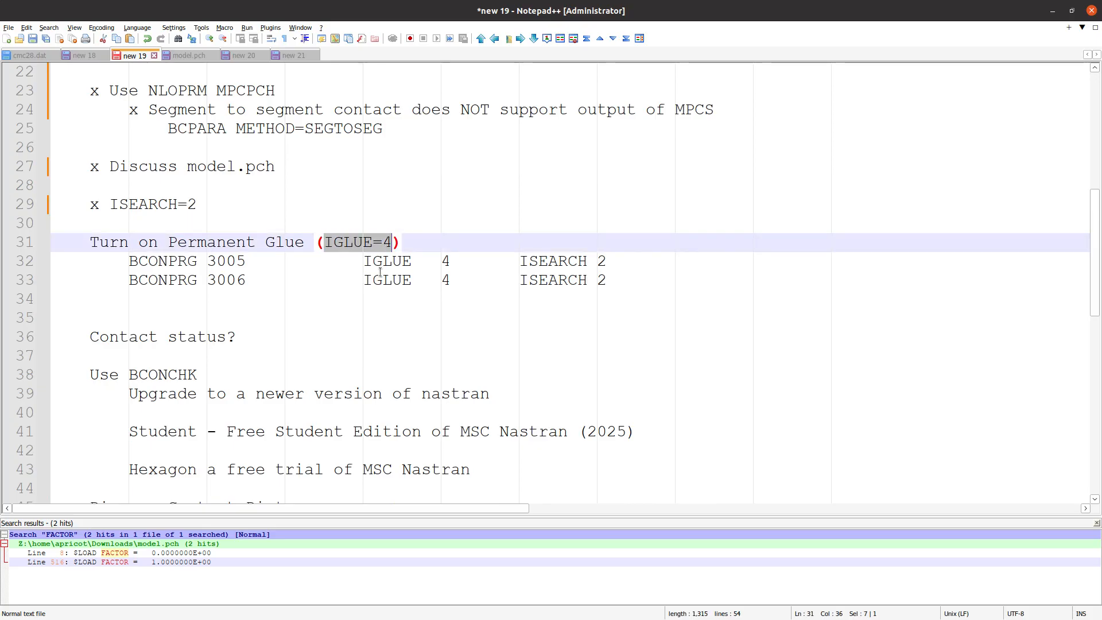
# Switch to the web app viewer, examine the MPCs on the shell and solid overlap regions, and reopen the BCONPRG entries
pyautogui.hotkey('alt', 'Tab')
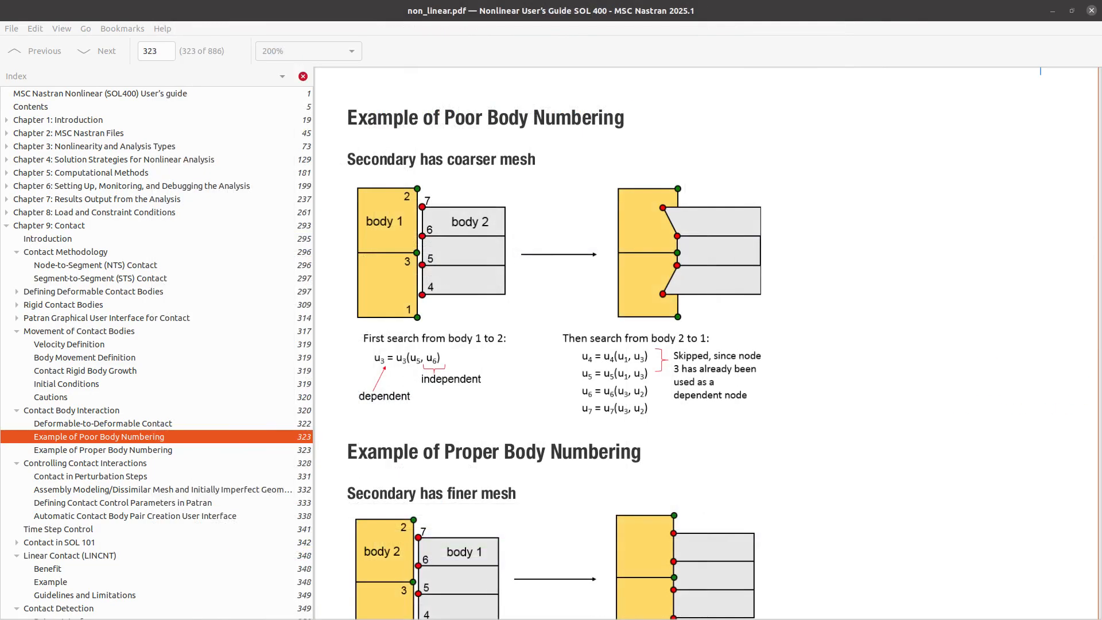
pyautogui.hotkey('alt', 'Tab')
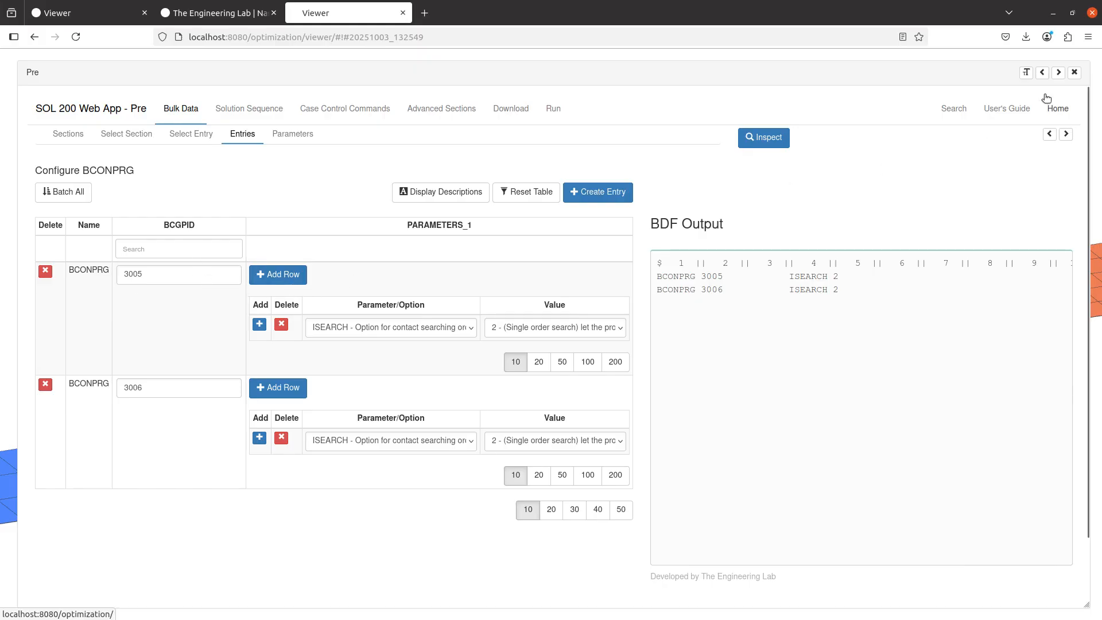
pyautogui.click(1075, 73)
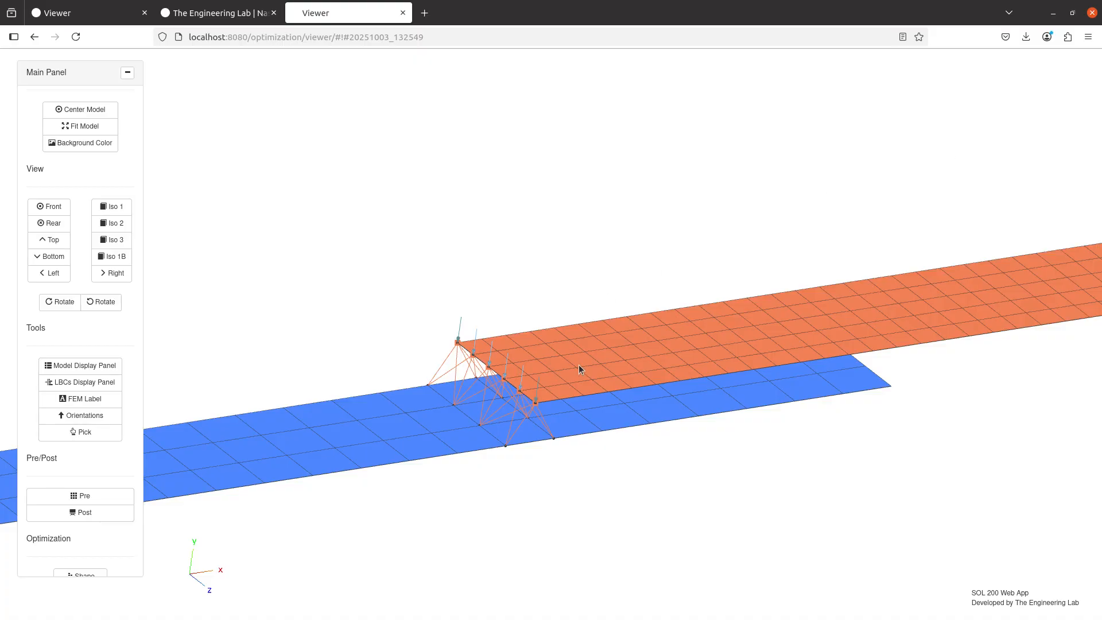
pyautogui.scroll(-10, 608, 403)
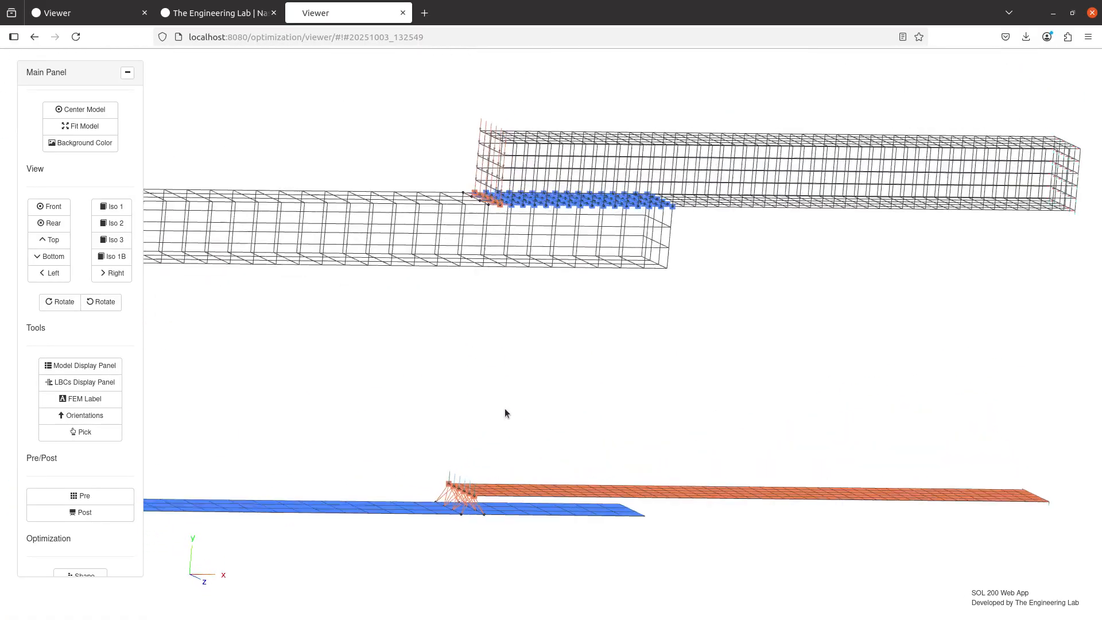
pyautogui.scroll(10, 504, 438)
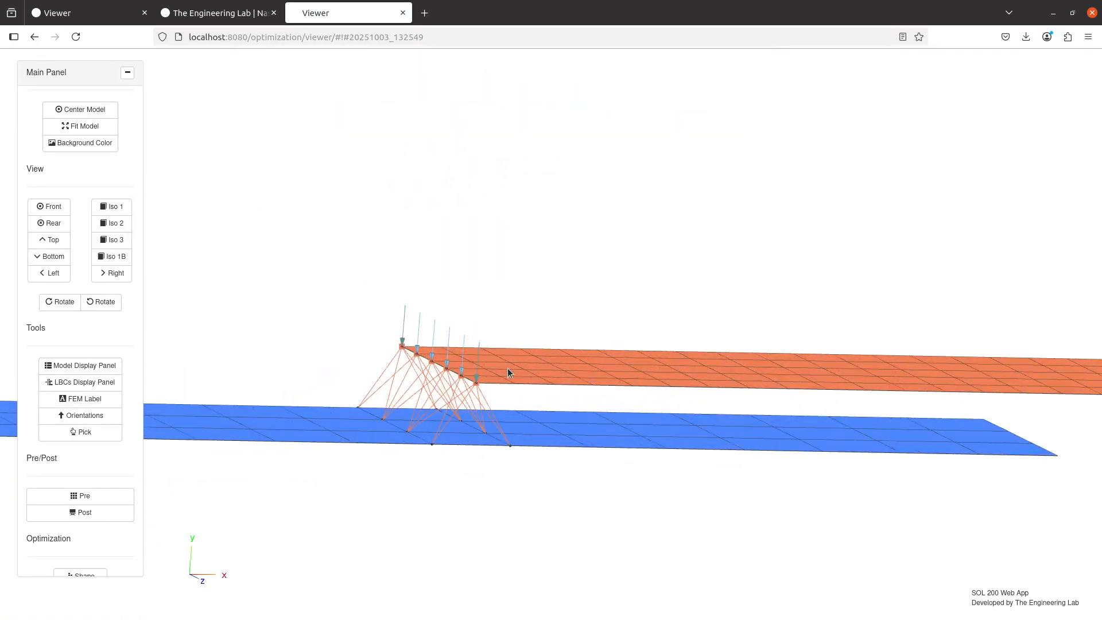
pyautogui.moveTo(494, 372); pyautogui.dragTo(464, 333)
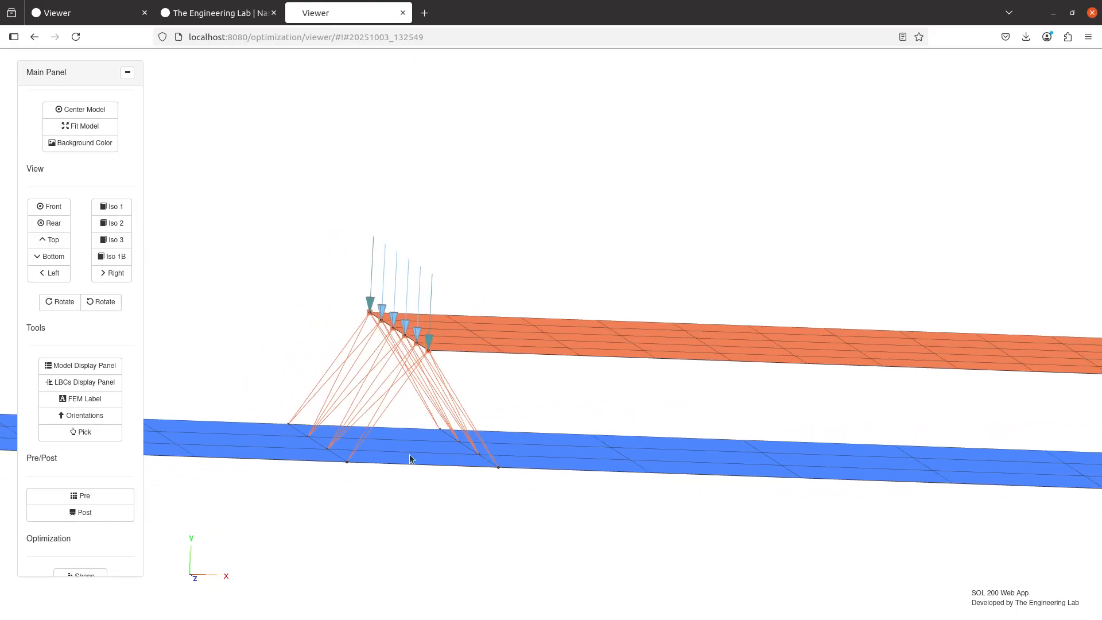
pyautogui.scroll(-10, 470, 377)
pyautogui.moveTo(543, 178); pyautogui.dragTo(433, 588)
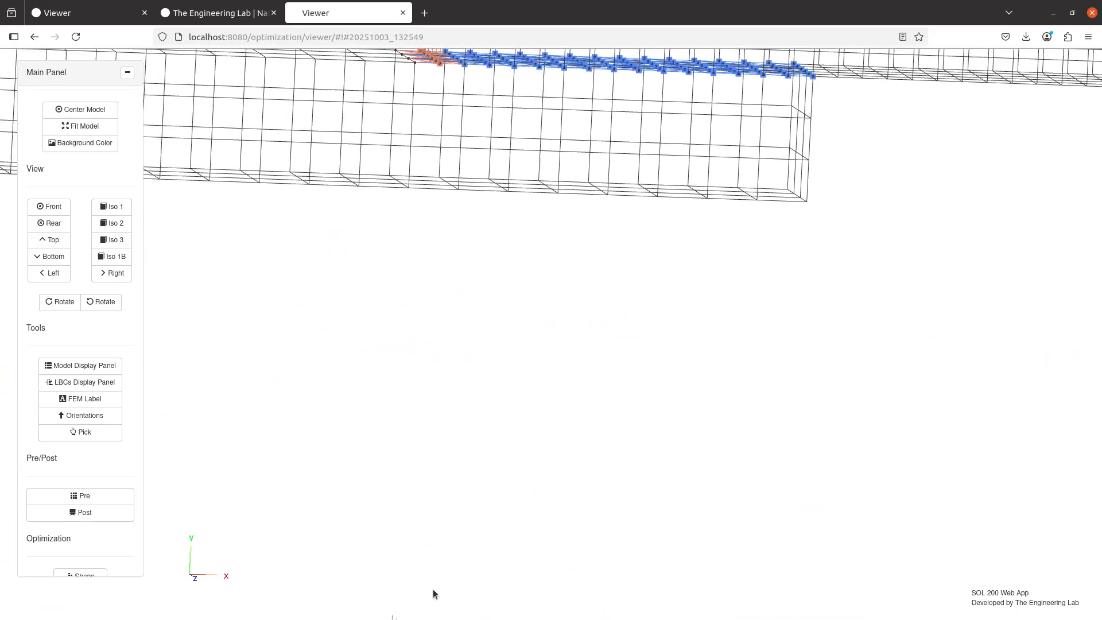
pyautogui.moveTo(553, 243); pyautogui.dragTo(545, 417)
pyautogui.scroll(10, 494, 442)
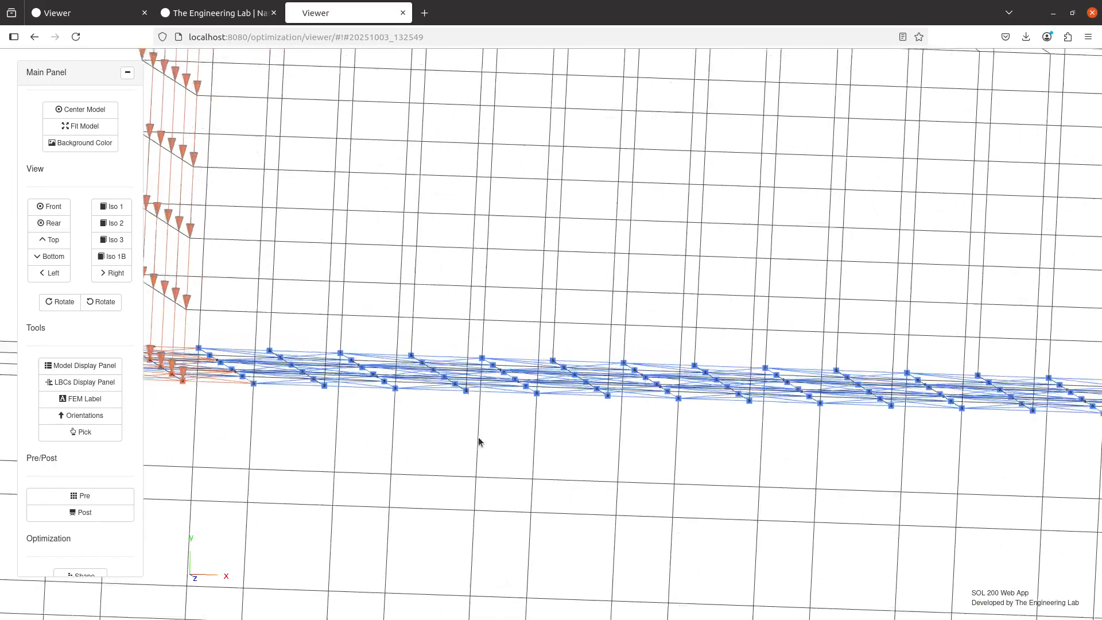
pyautogui.scroll(-6, 448, 414)
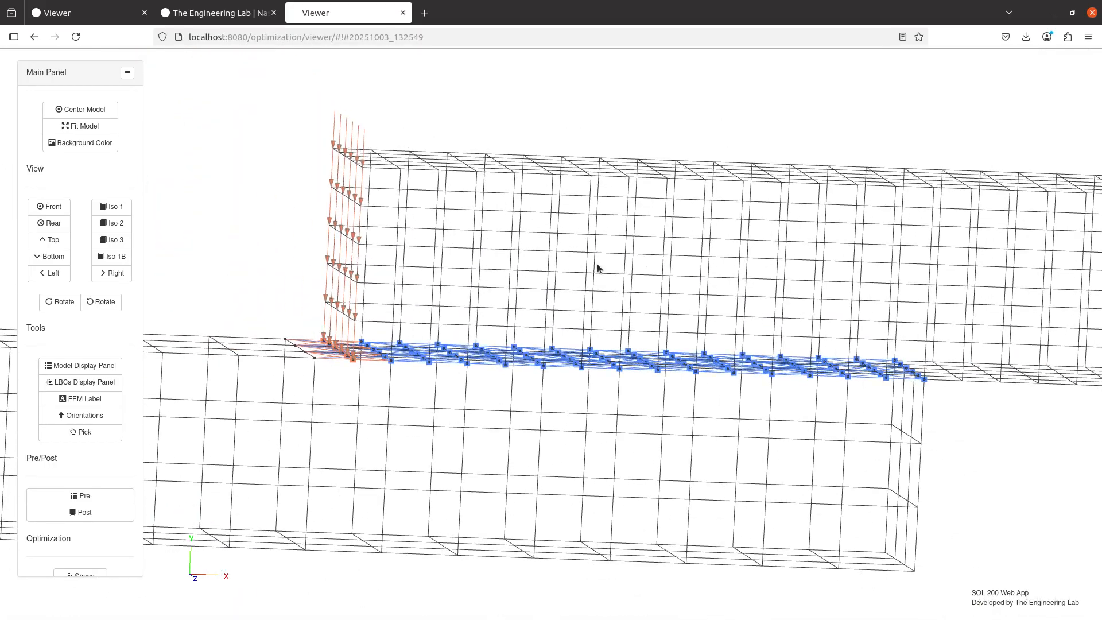
pyautogui.click(99, 497)
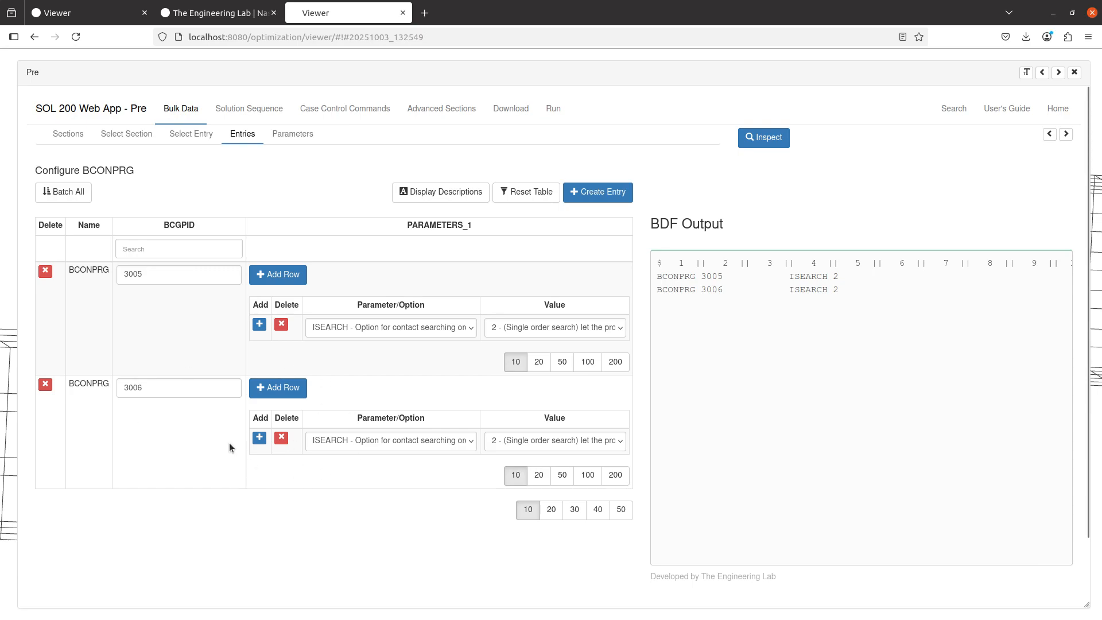
pyautogui.click(274, 280)
pyautogui.click(361, 353)
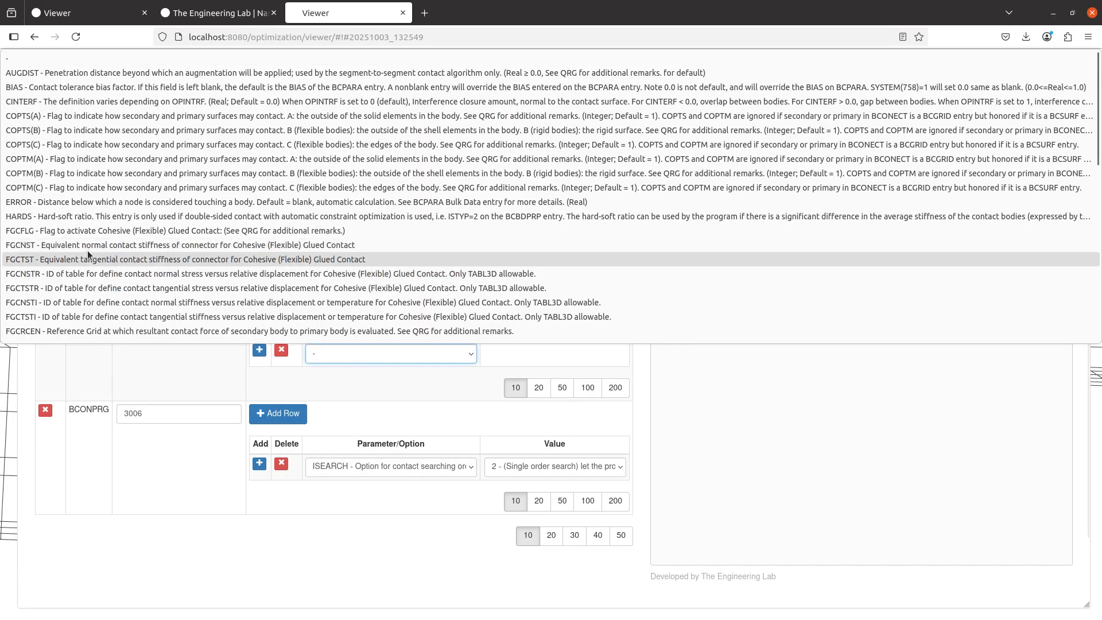
pyautogui.scroll(-3, 87, 250)
pyautogui.click(86, 202)
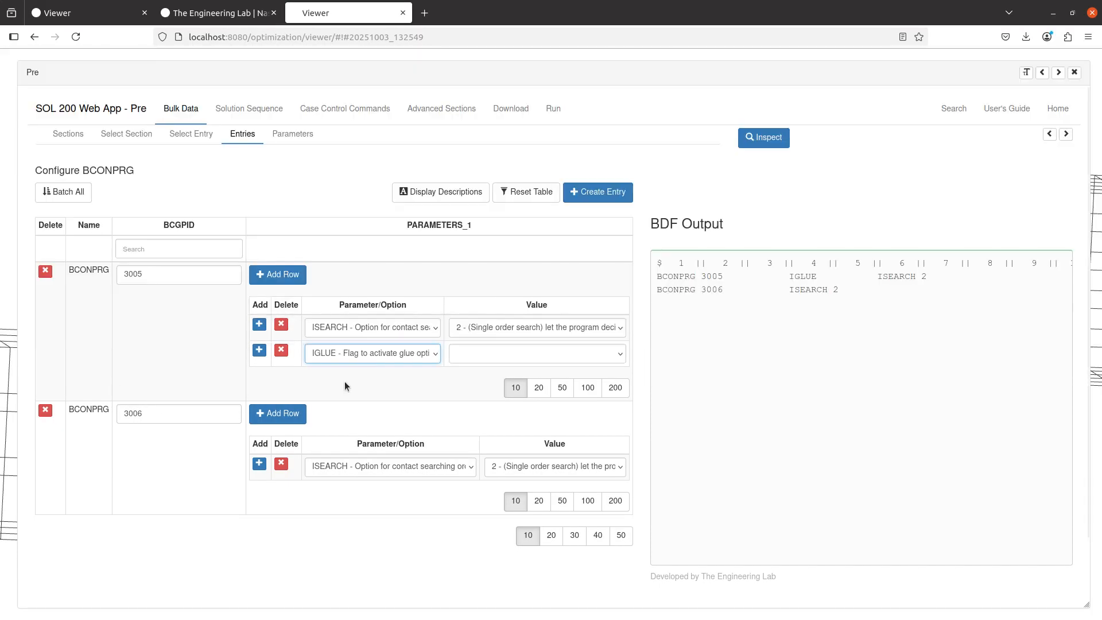
pyautogui.click(513, 347)
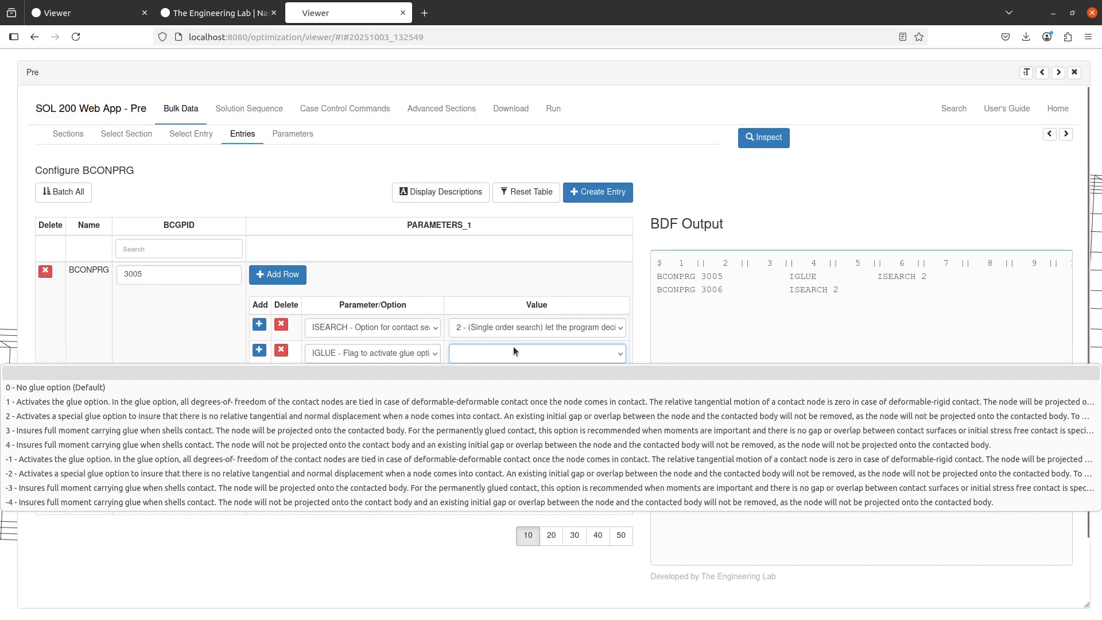
pyautogui.click(495, 384)
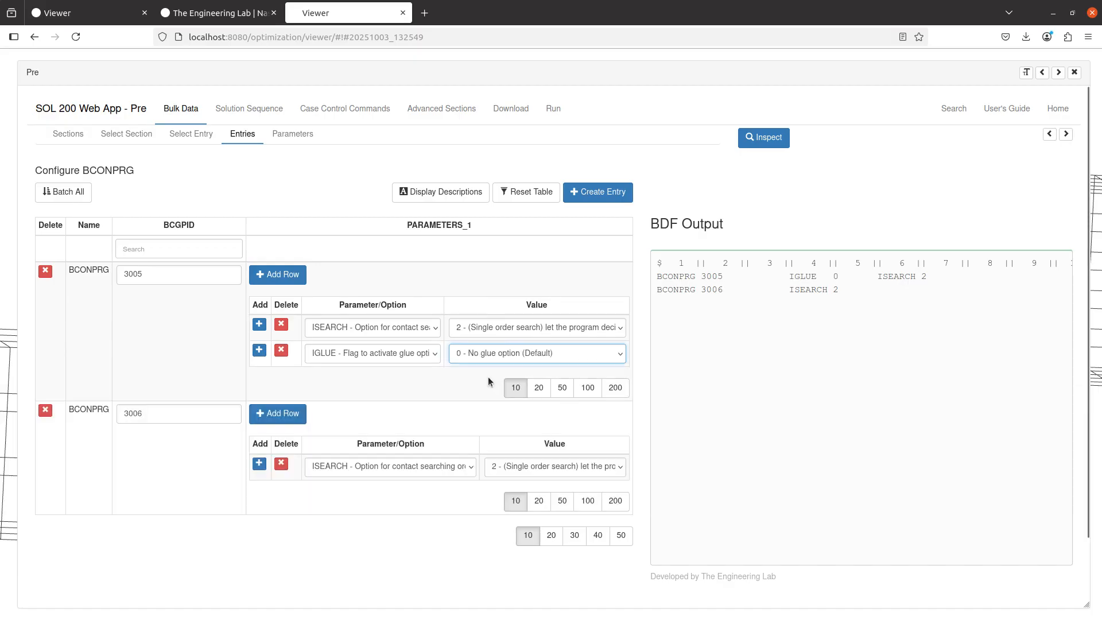
pyautogui.click(281, 351)
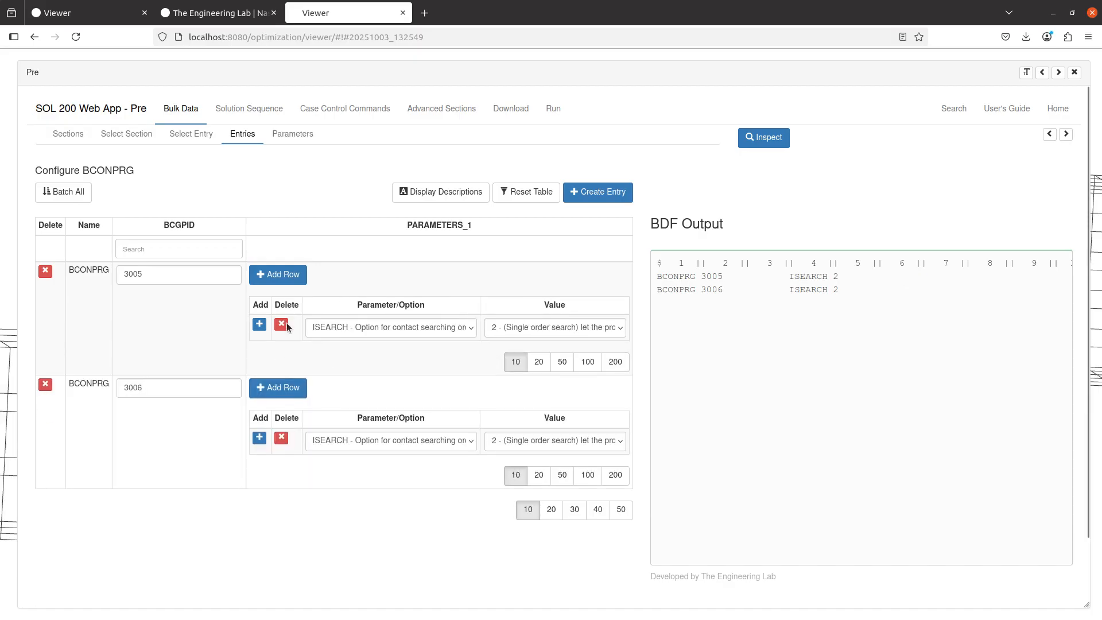
# Add an IGLUE parameter with value 4 to BCONPRG entry 3005
pyautogui.click(280, 281)
pyautogui.click(332, 353)
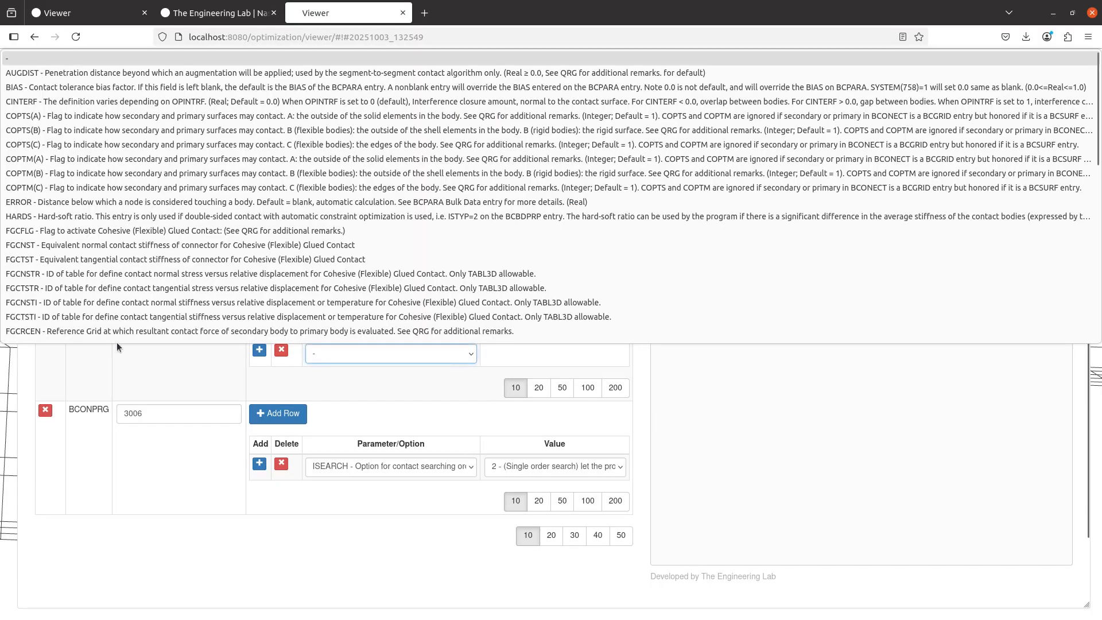
pyautogui.scroll(-5, 78, 301)
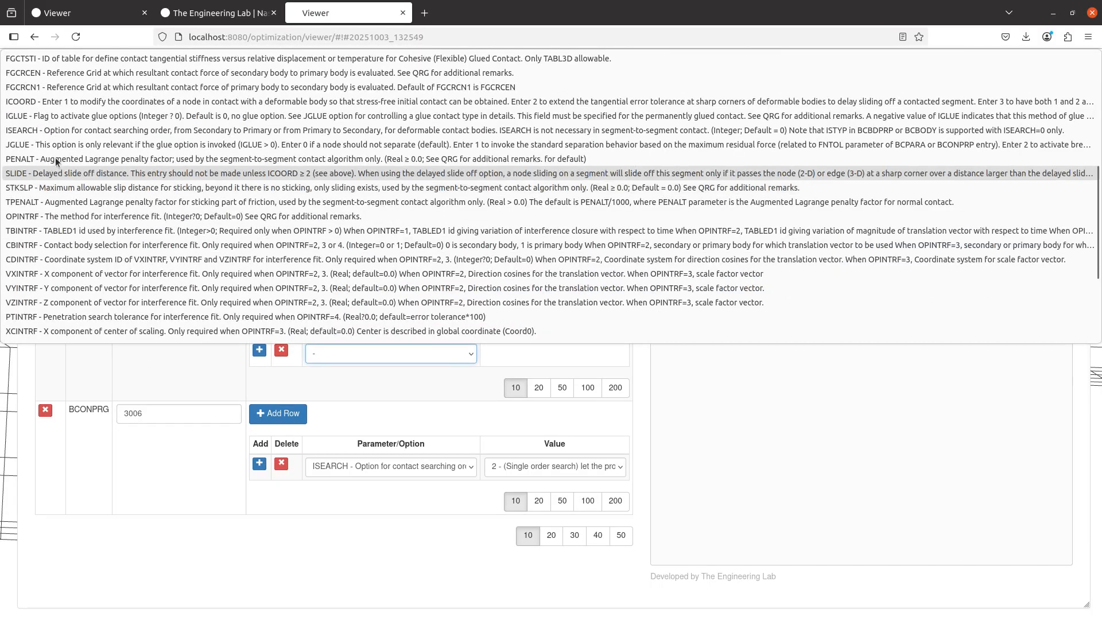
pyautogui.click(74, 115)
pyautogui.click(511, 355)
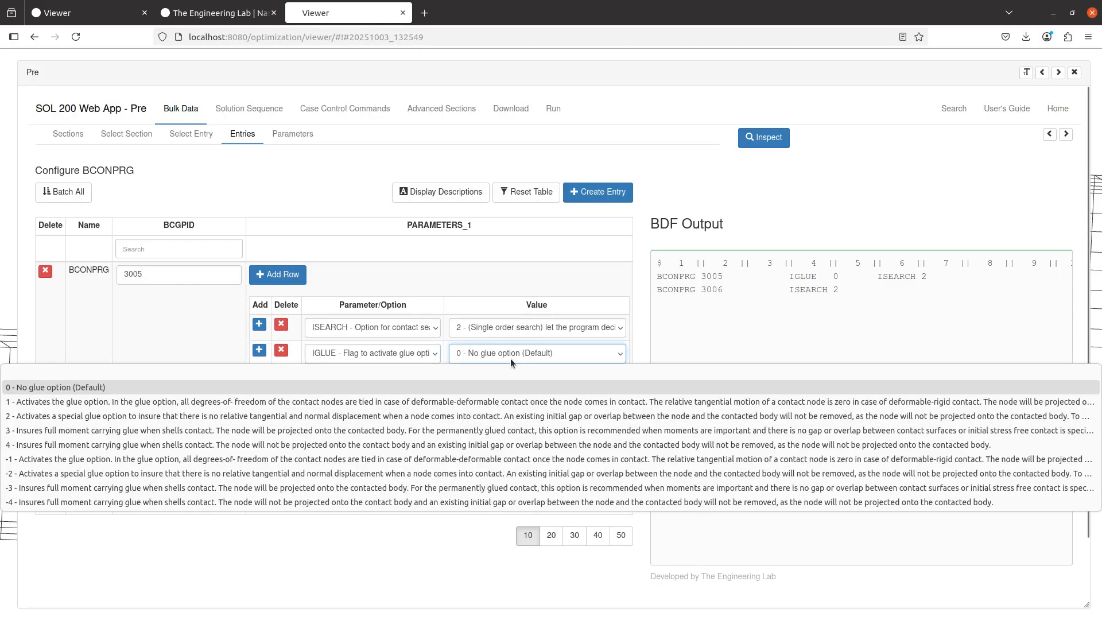
pyautogui.click(340, 444)
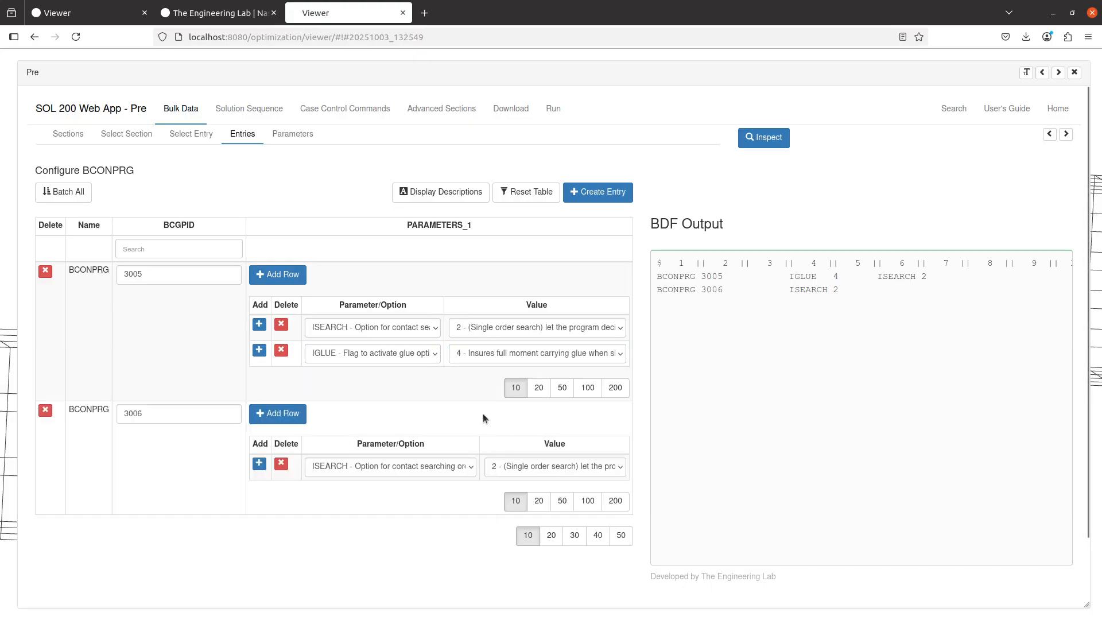
# Add an IGLUE parameter with value 4 to BCONPRG entry 3006
pyautogui.click(290, 416)
pyautogui.click(373, 494)
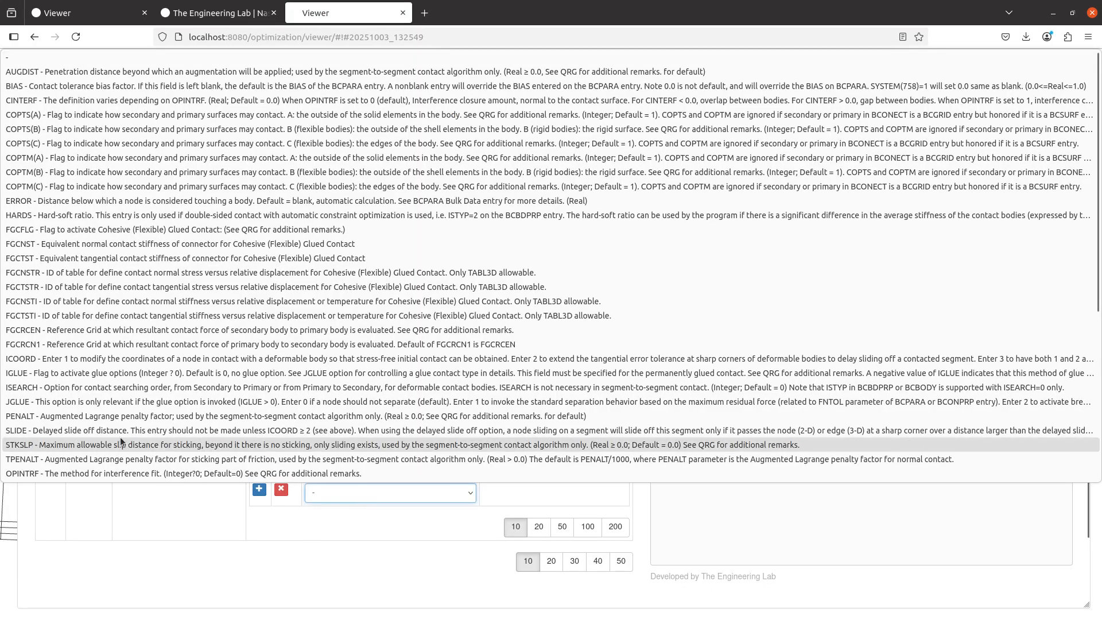
pyautogui.click(66, 364)
pyautogui.click(538, 491)
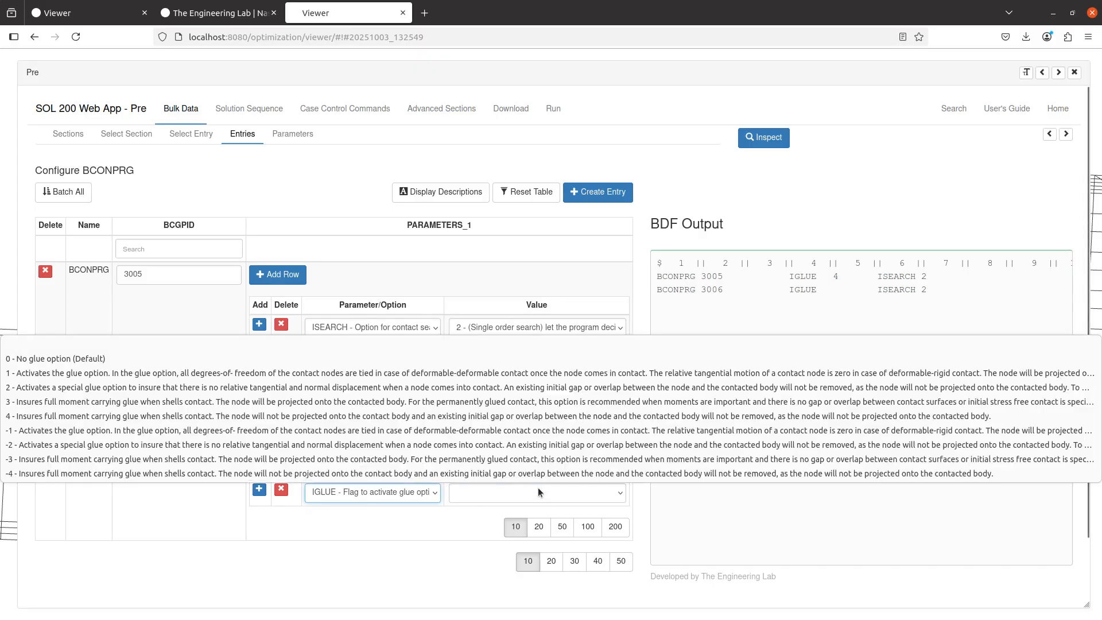
pyautogui.click(228, 390)
pyautogui.click(664, 353)
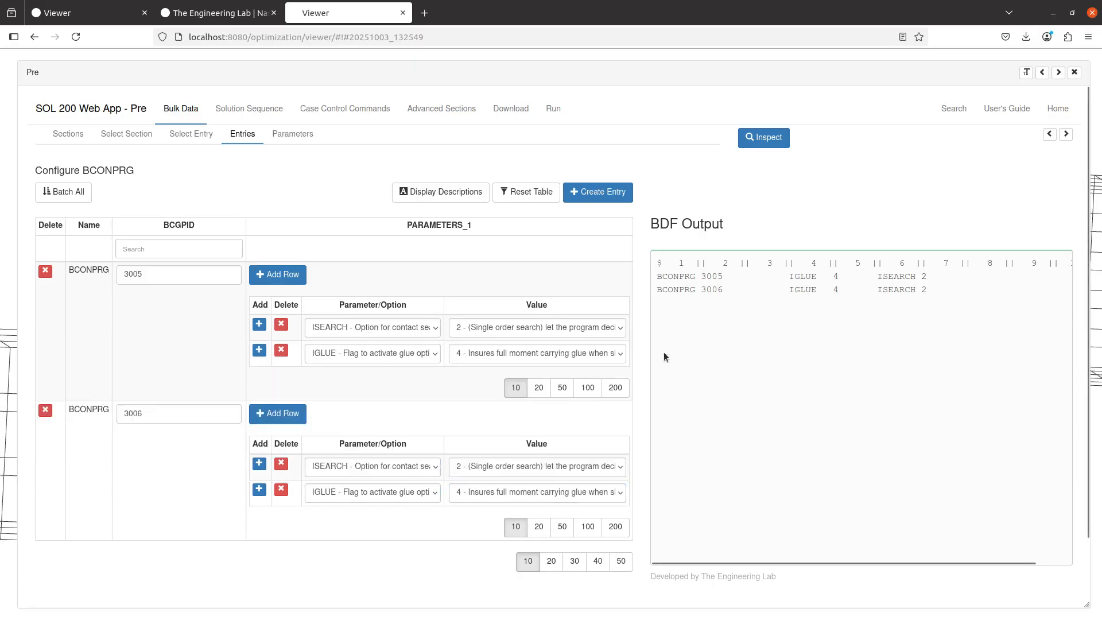
# Upload the updated BDF and immediately run the MSC Nastran job
pyautogui.click(530, 105)
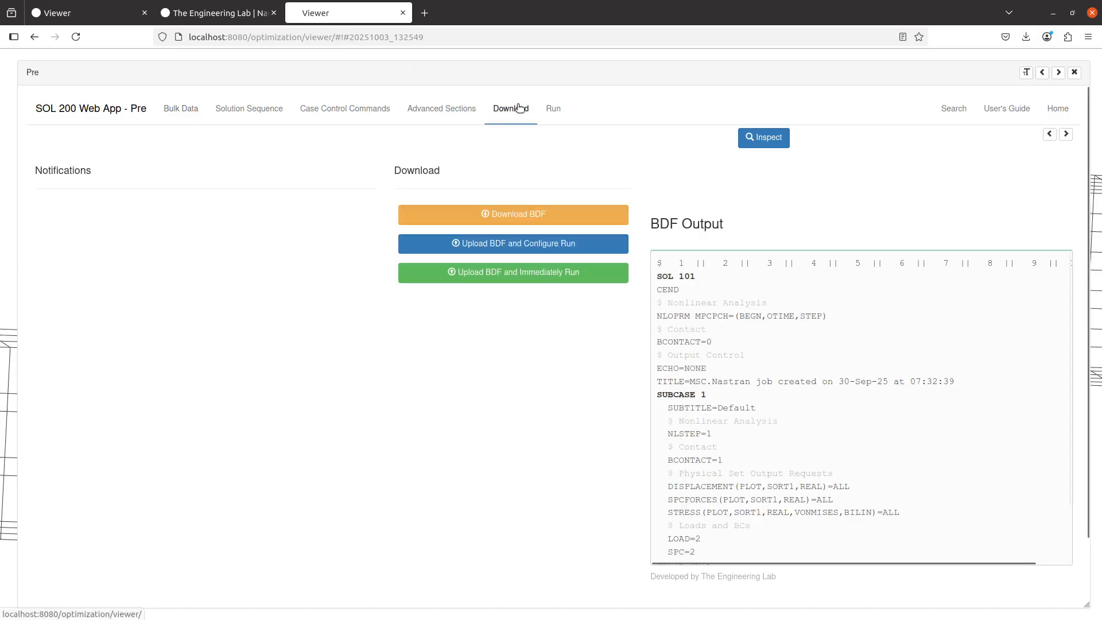
pyautogui.click(561, 277)
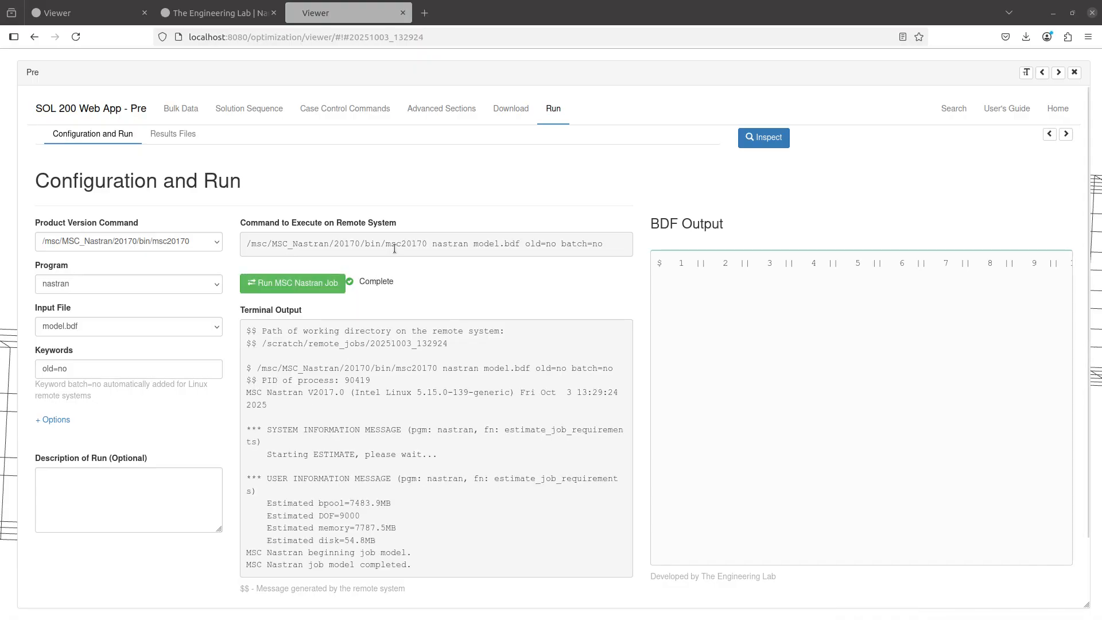
# Display the elements of PSOLID 3 and PSOLID 4 and hide the MPC display
pyautogui.scroll(-6, 513, 325)
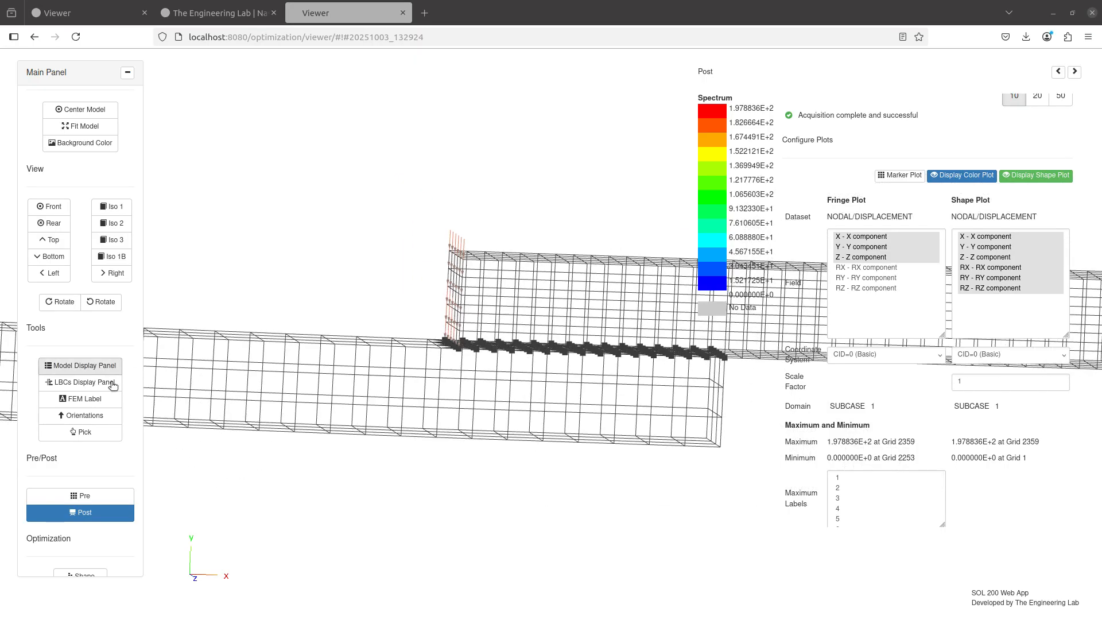
pyautogui.scroll(-10, 386, 372)
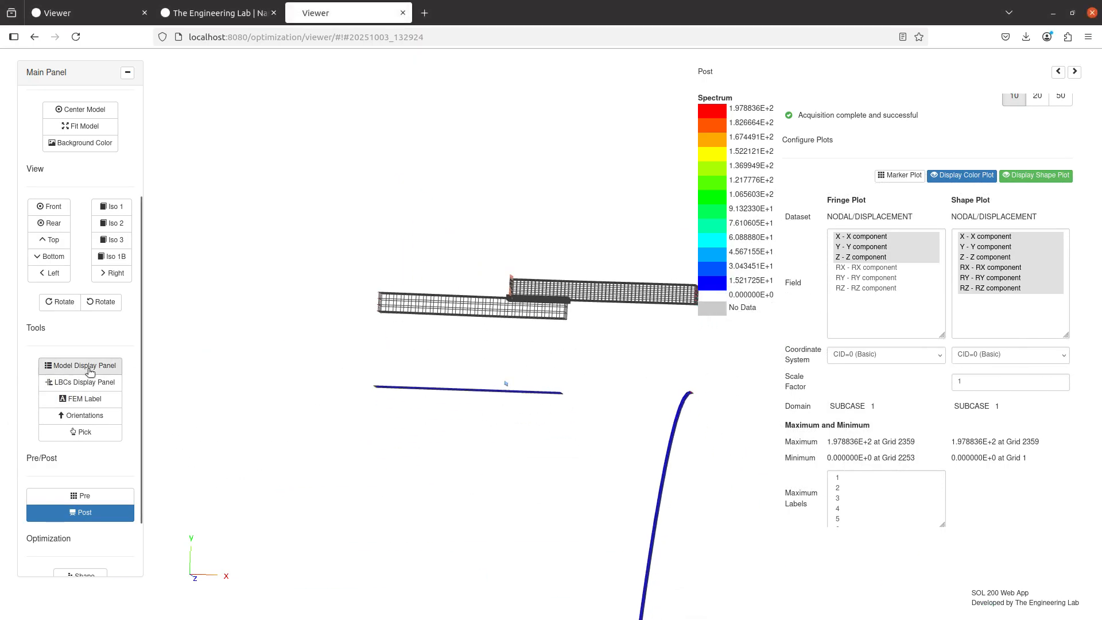
pyautogui.click(80, 365)
pyautogui.click(1006, 303)
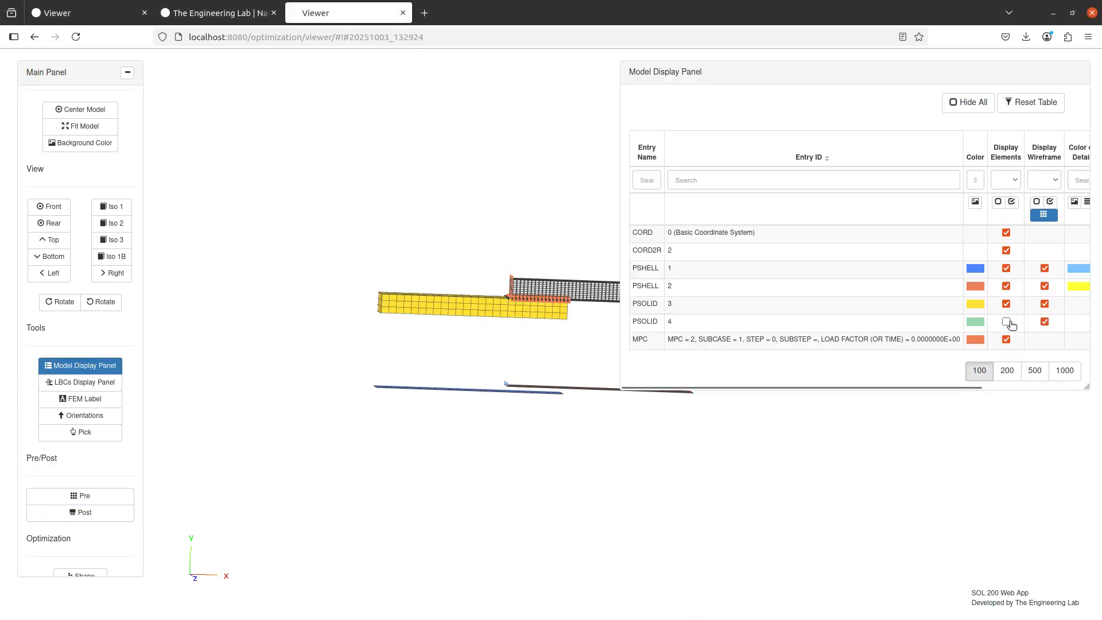
pyautogui.click(1006, 322)
pyautogui.click(1005, 339)
pyautogui.moveTo(507, 310); pyautogui.dragTo(532, 336)
pyautogui.scroll(5, 529, 333)
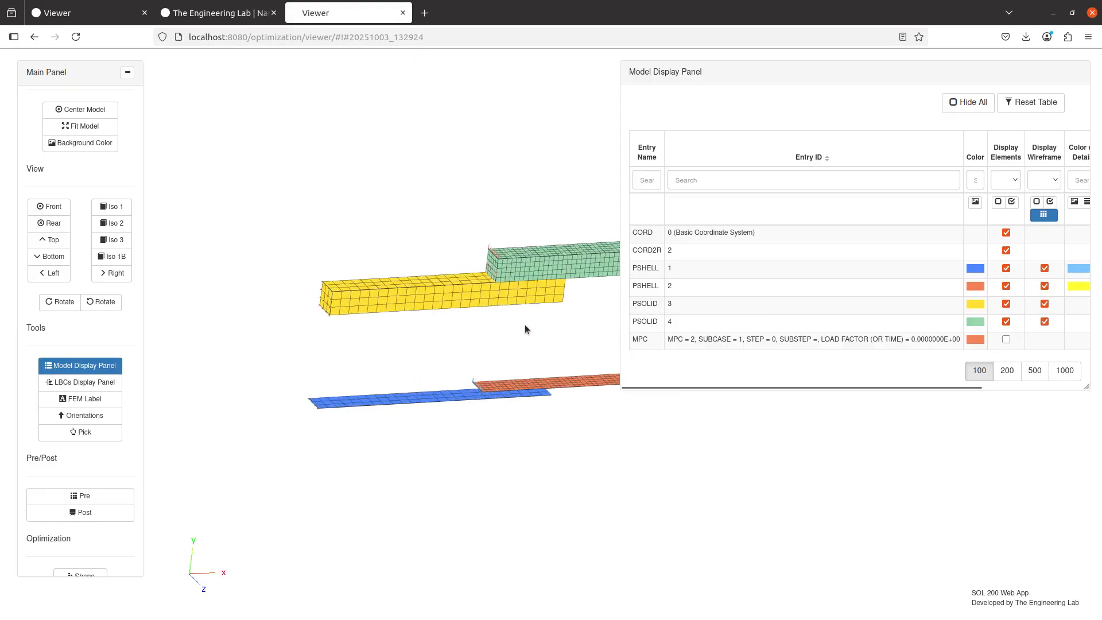
# Return to the displacement results and examine the deformed shape of the shell and solid models
pyautogui.click(122, 513)
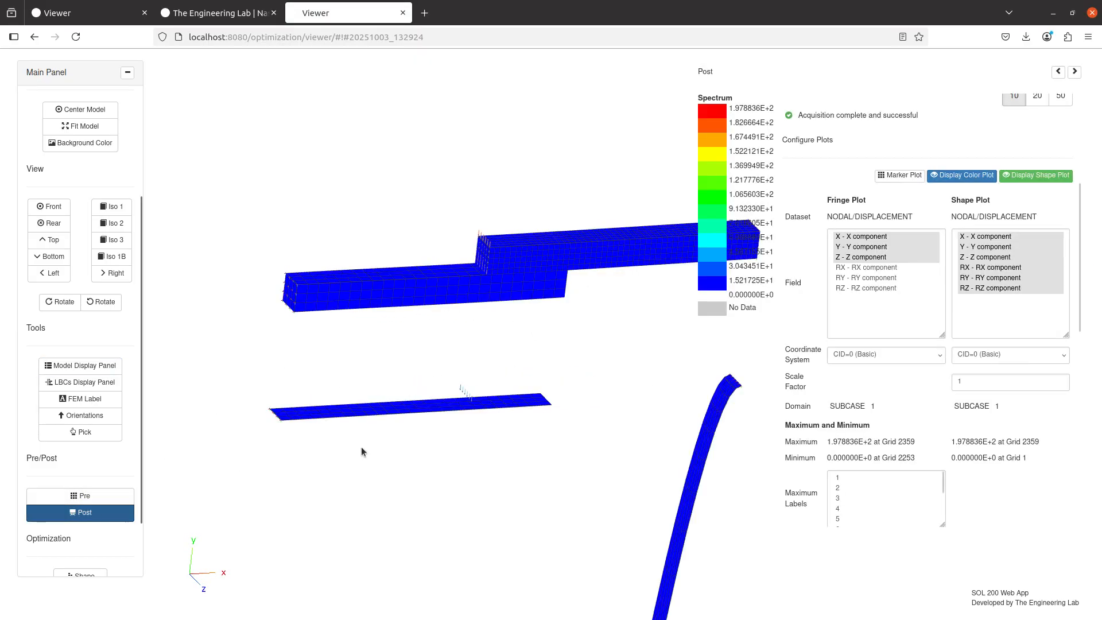
pyautogui.scroll(-3, 577, 428)
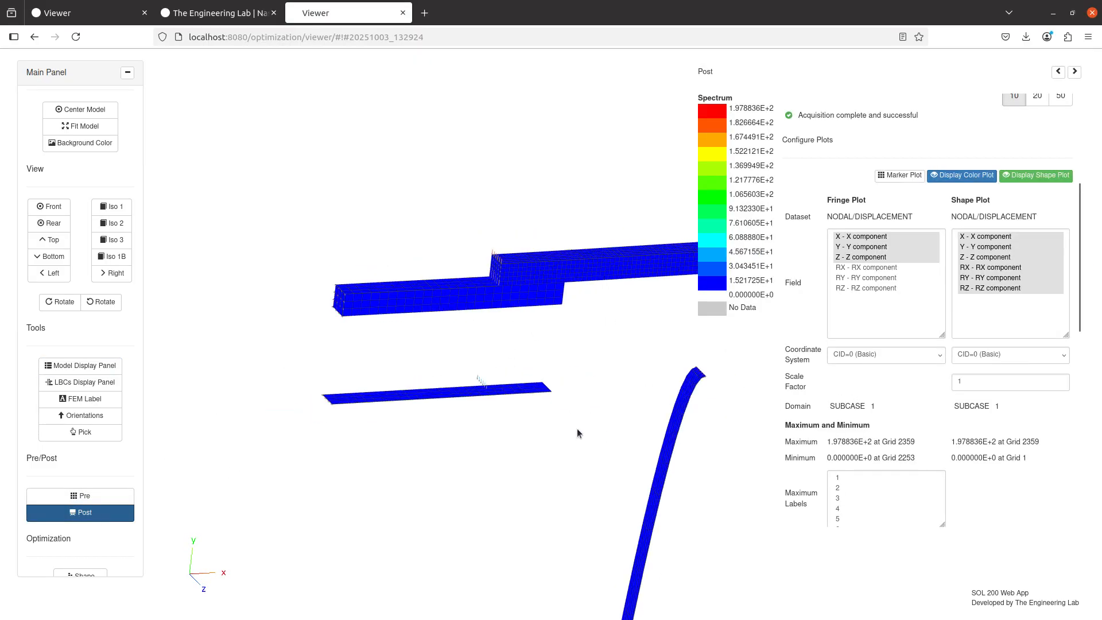
pyautogui.click(966, 385)
pyautogui.scroll(-5, 507, 392)
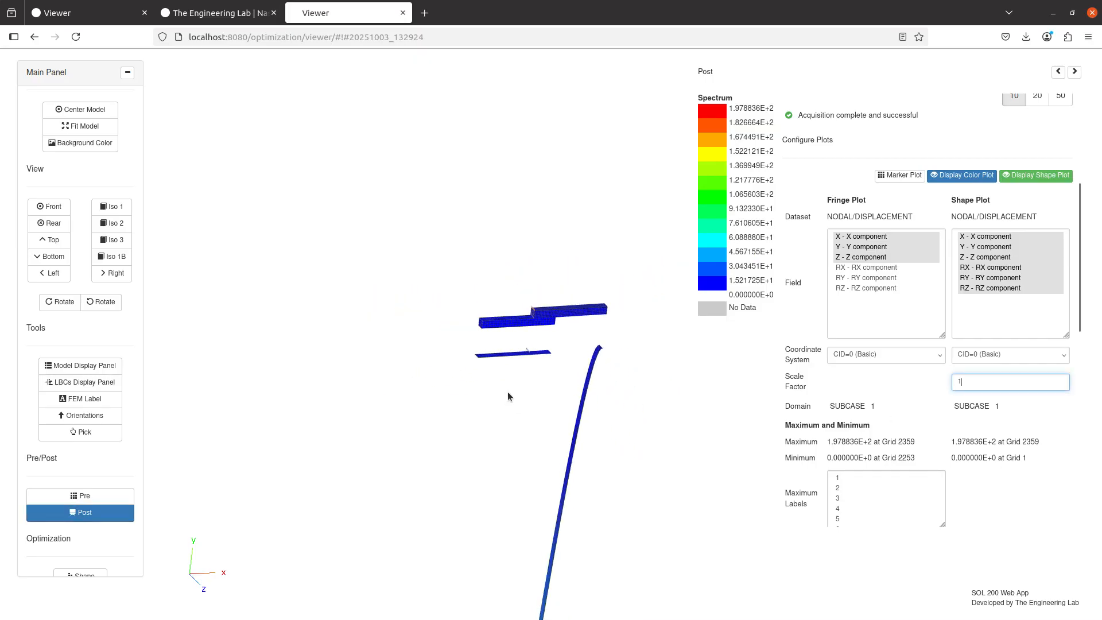
pyautogui.moveTo(507, 390); pyautogui.dragTo(542, 412)
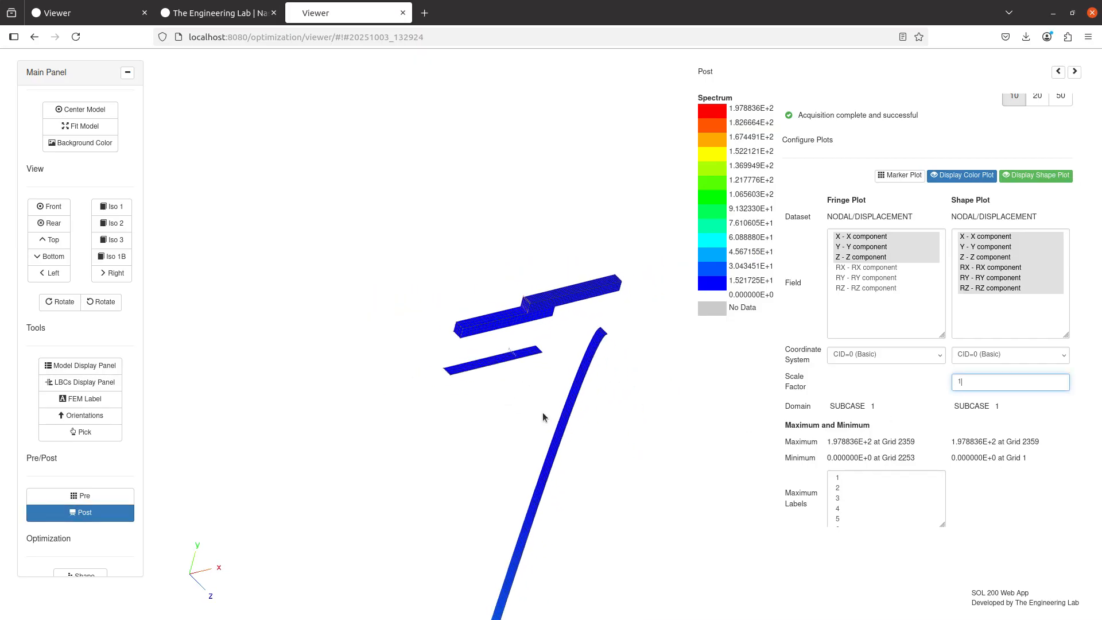
# Reacquire the NODAL/DISPLACEMENT dataset by deselecting and reselecting the domain for subcase 1
pyautogui.scroll(3, 858, 446)
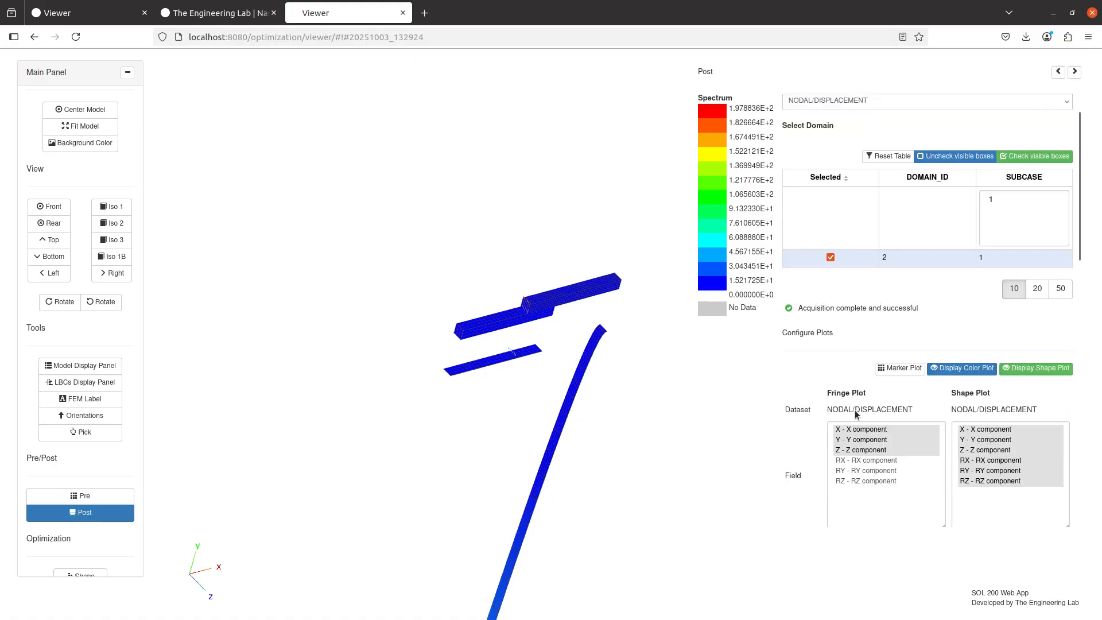
pyautogui.scroll(1, 864, 311)
pyautogui.click(844, 313)
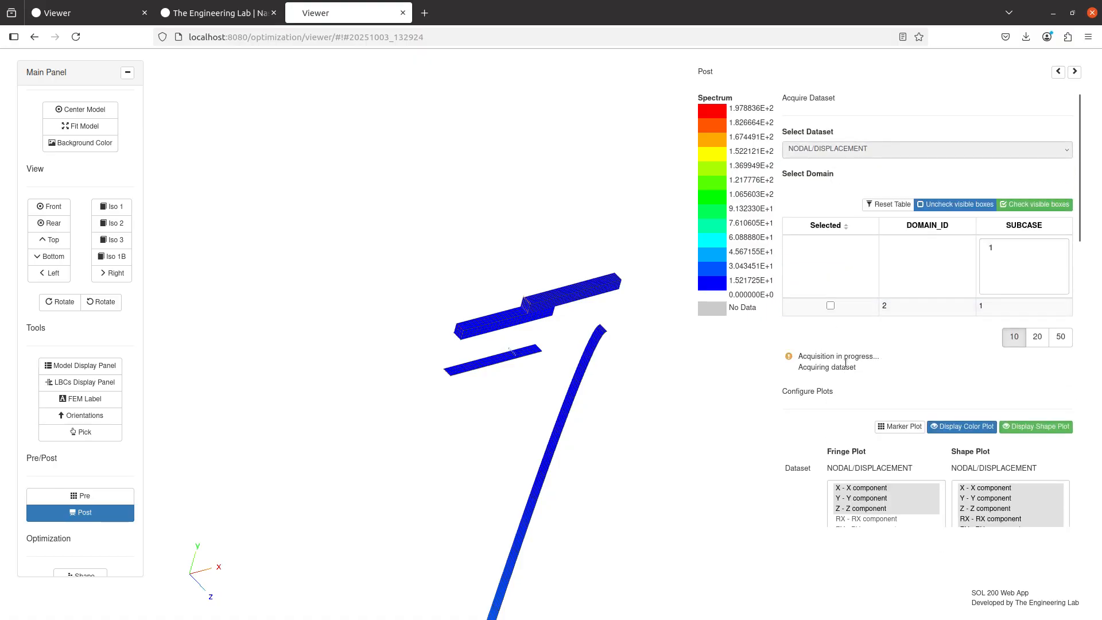
pyautogui.click(799, 308)
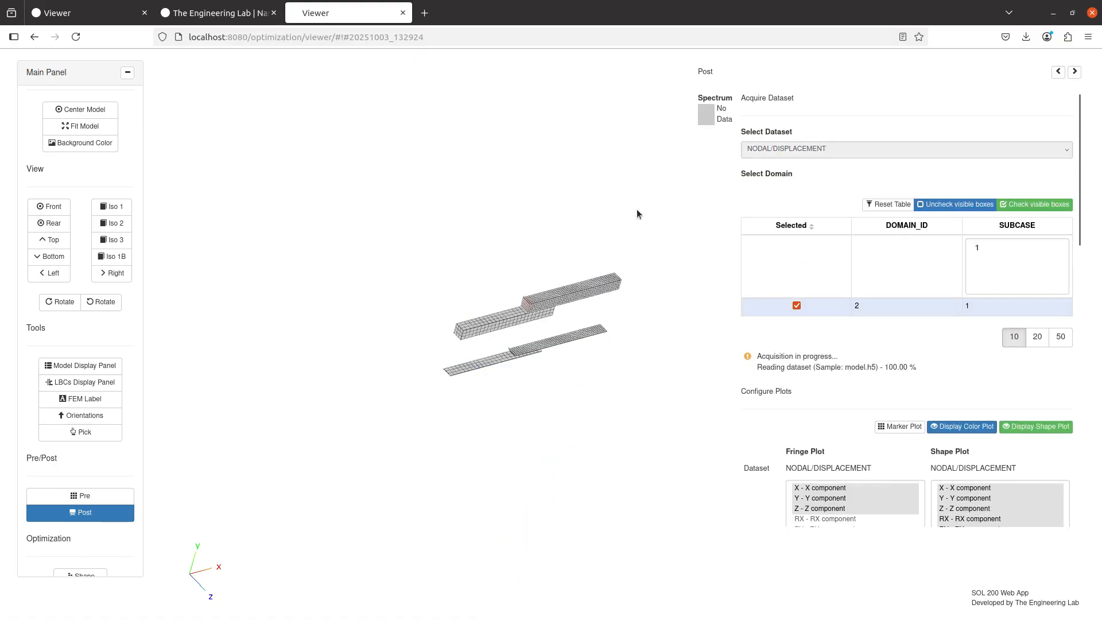
# Examine the displacement plot around the overlap regions, comparing how the glued solids and the shells deform
pyautogui.scroll(-5, 576, 346)
pyautogui.moveTo(518, 453); pyautogui.dragTo(560, 382)
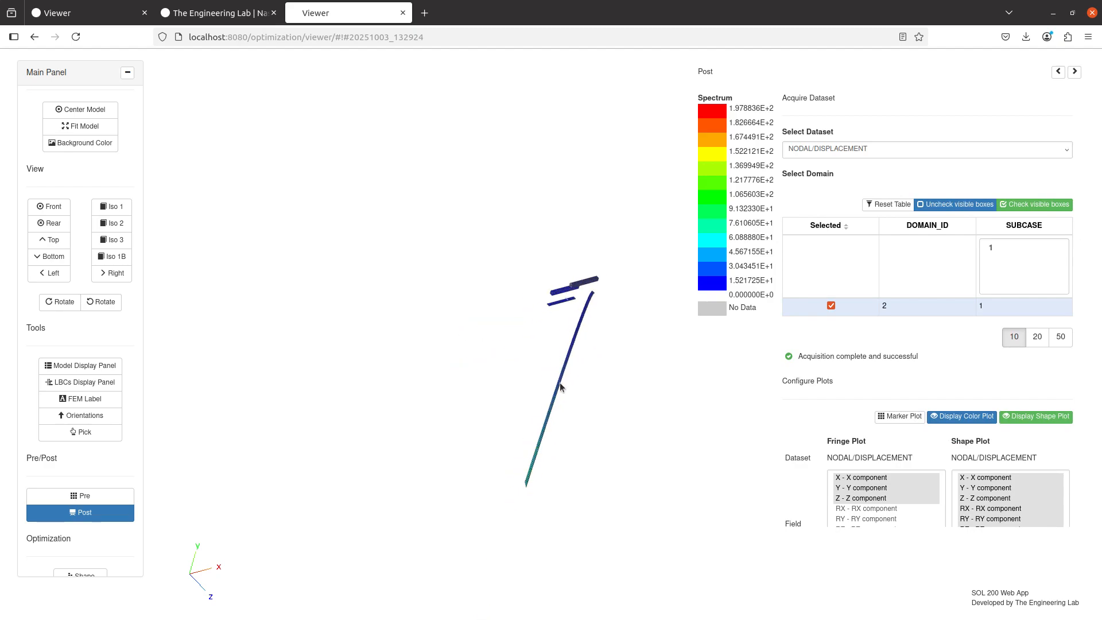
pyautogui.scroll(8, 562, 375)
pyautogui.moveTo(654, 375); pyautogui.dragTo(636, 378)
pyautogui.scroll(-5, 636, 379)
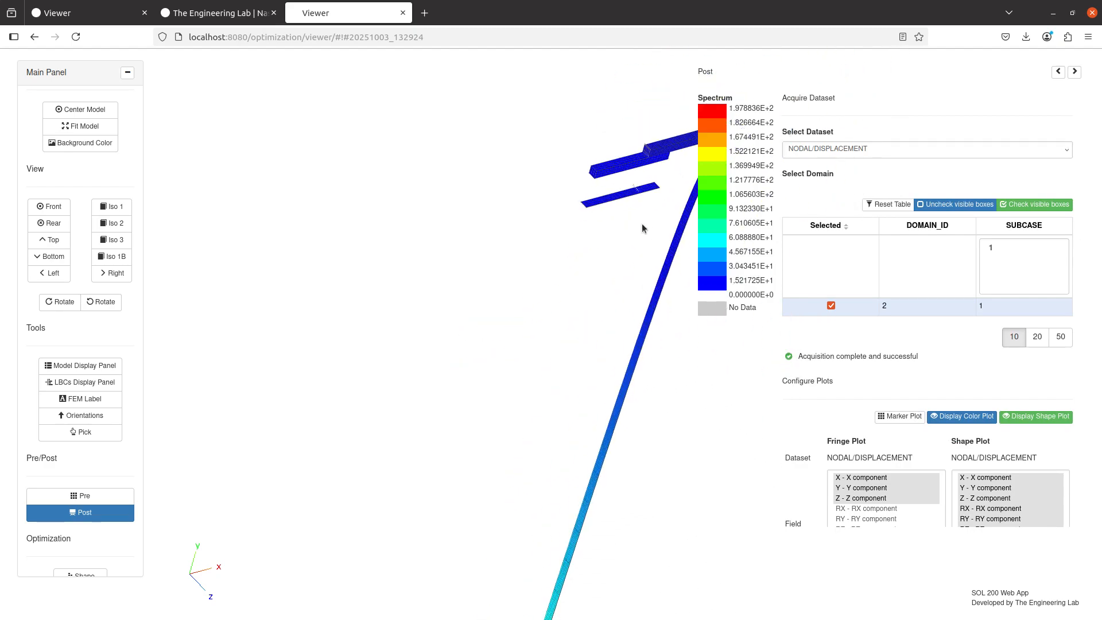
pyautogui.scroll(4, 568, 384)
pyautogui.moveTo(642, 222); pyautogui.dragTo(588, 395)
pyautogui.scroll(7, 491, 440)
pyautogui.scroll(-2, 453, 373)
pyautogui.scroll(6, 568, 422)
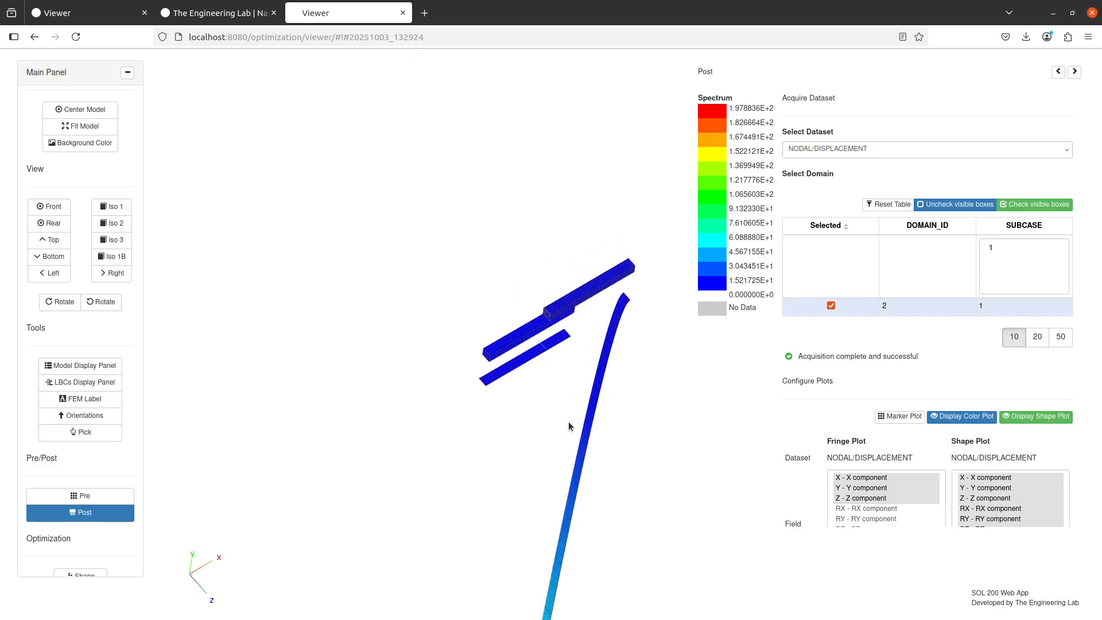
pyautogui.scroll(3, 568, 426)
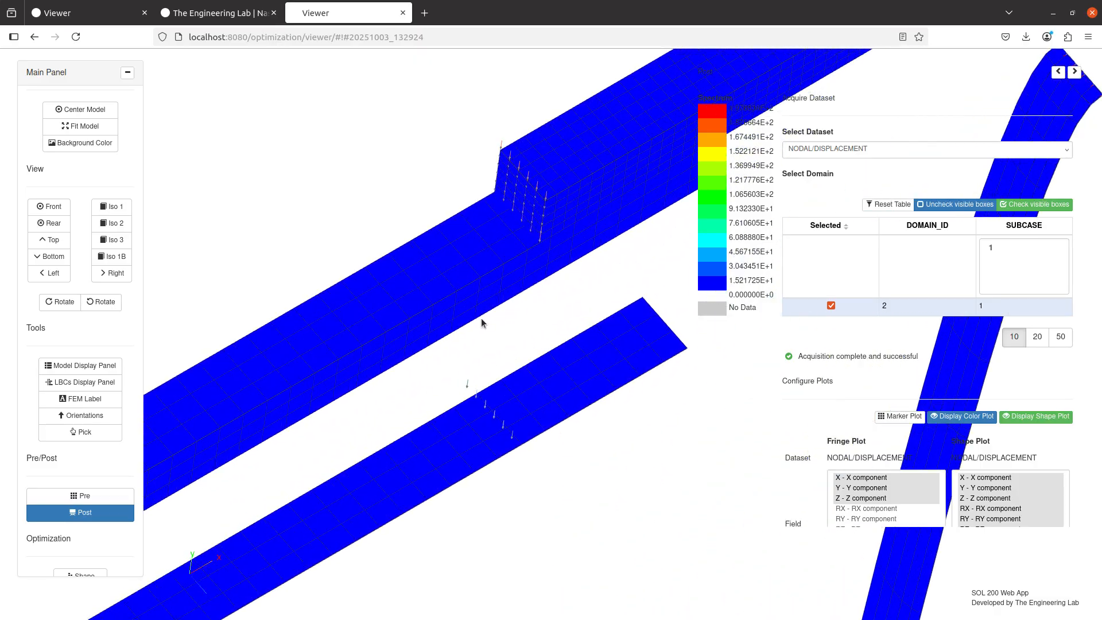
# Display the MPCs again and hide the elements of PSOLID 3 and PSOLID 4, keeping their wireframes
pyautogui.click(64, 362)
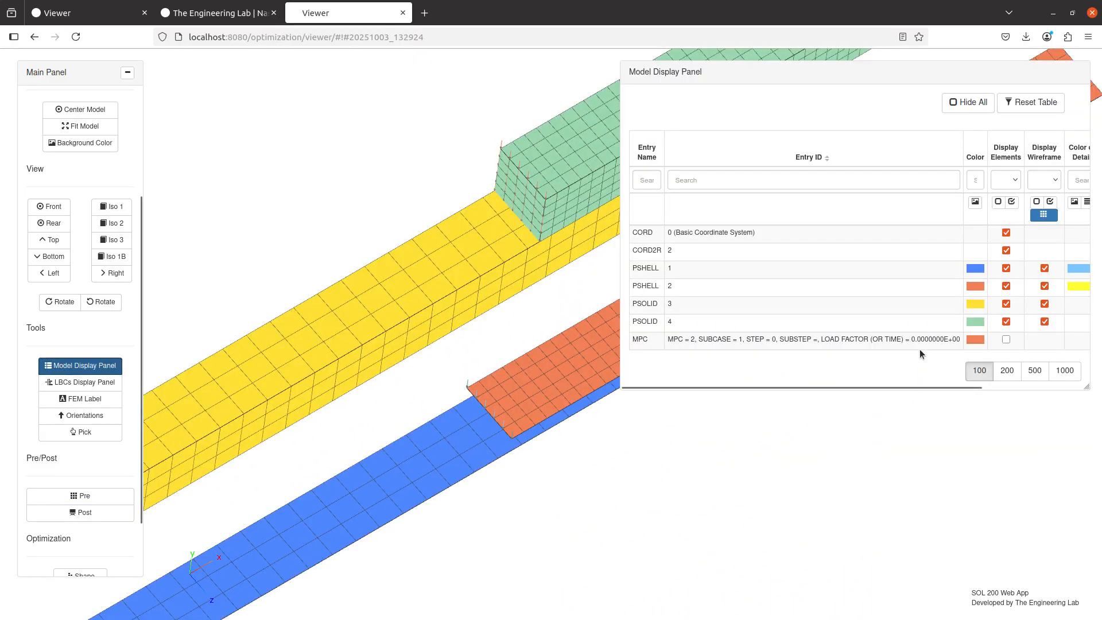
pyautogui.click(1007, 340)
pyautogui.moveTo(435, 427); pyautogui.dragTo(341, 428)
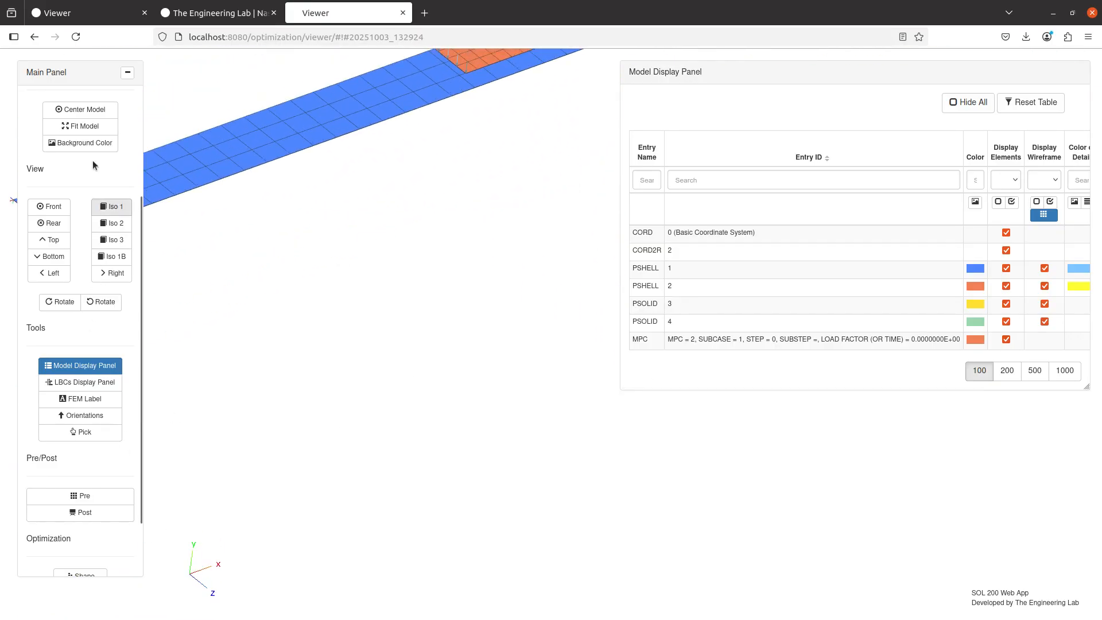
pyautogui.click(84, 126)
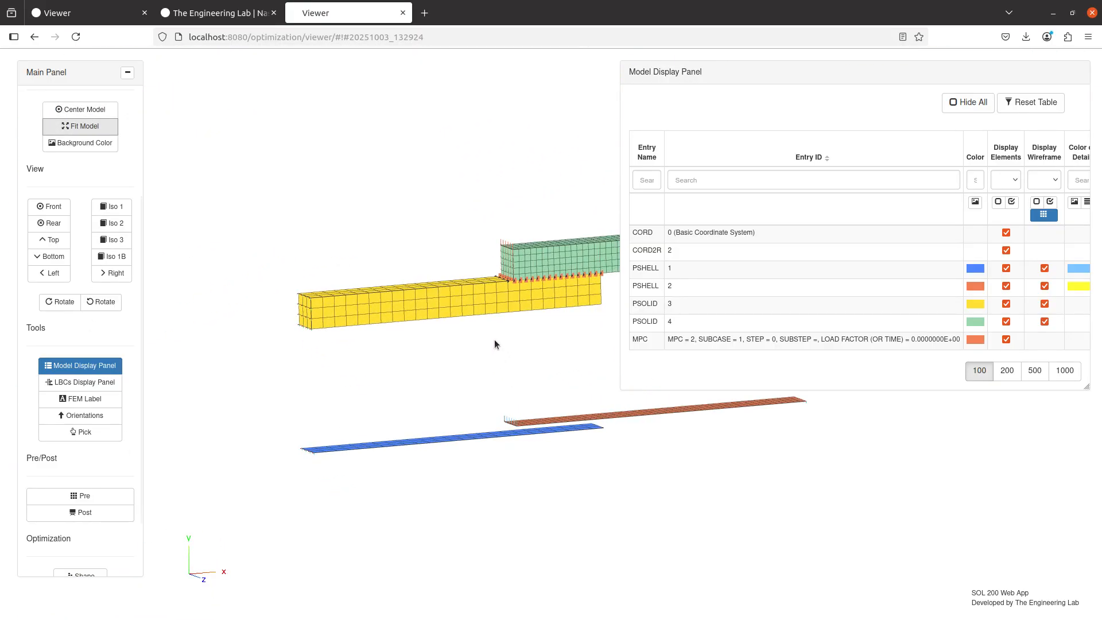
pyautogui.scroll(5, 492, 459)
pyautogui.scroll(2, 504, 348)
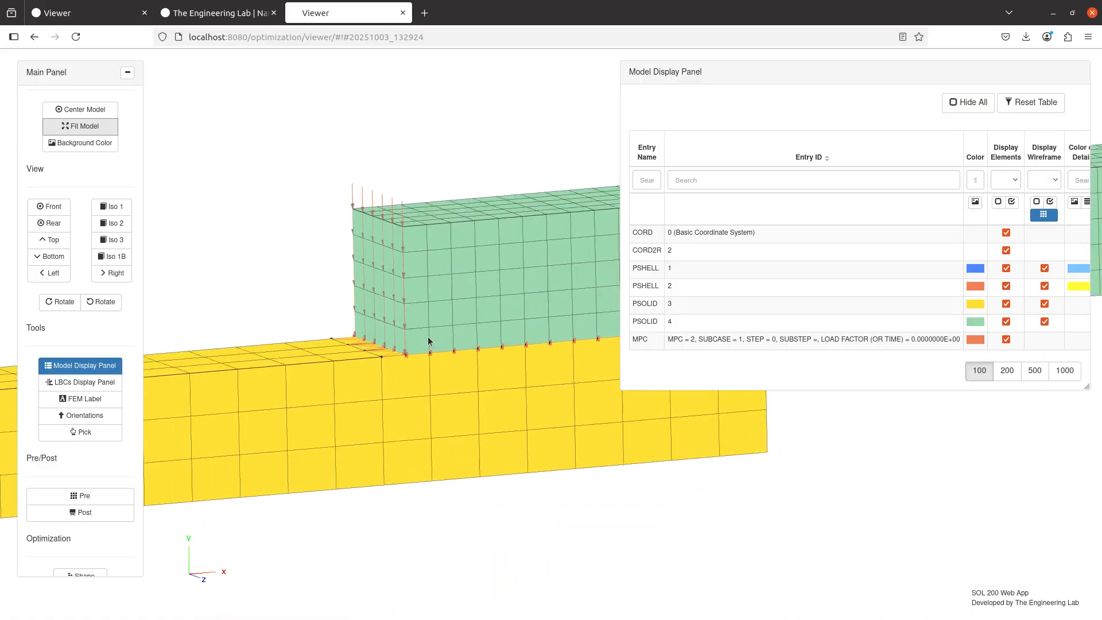
pyautogui.click(1005, 304)
pyautogui.click(1006, 322)
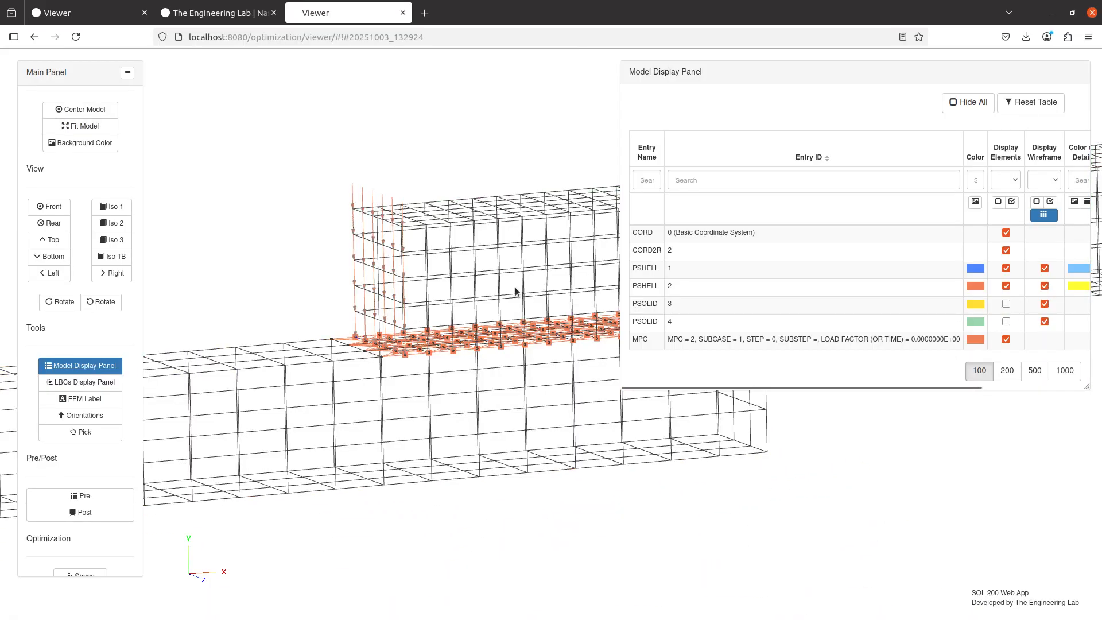
# Inspect the MPC connections at the solid overlap and check the gap between the two shells for MPCs
pyautogui.moveTo(517, 290); pyautogui.dragTo(474, 333)
pyautogui.scroll(10, 473, 332)
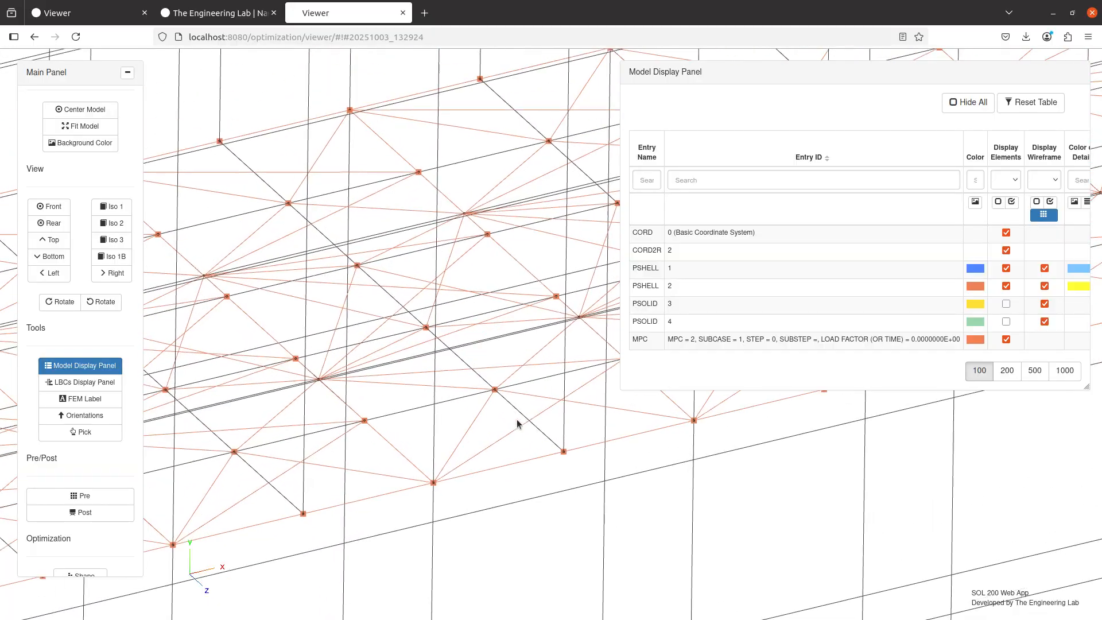
pyautogui.scroll(-10, 524, 433)
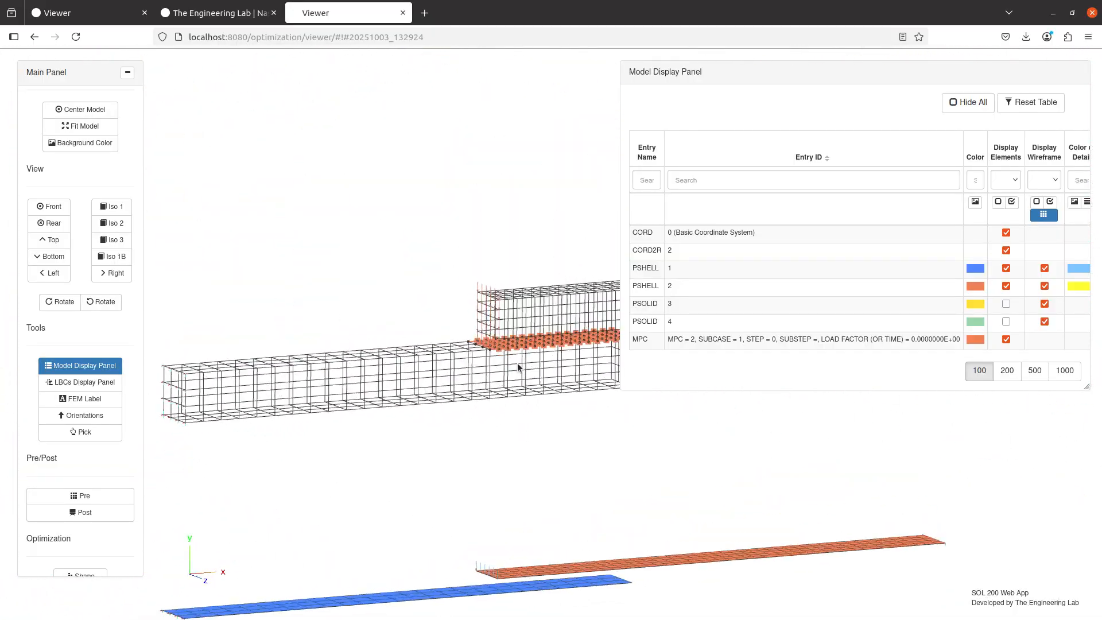
pyautogui.scroll(10, 492, 371)
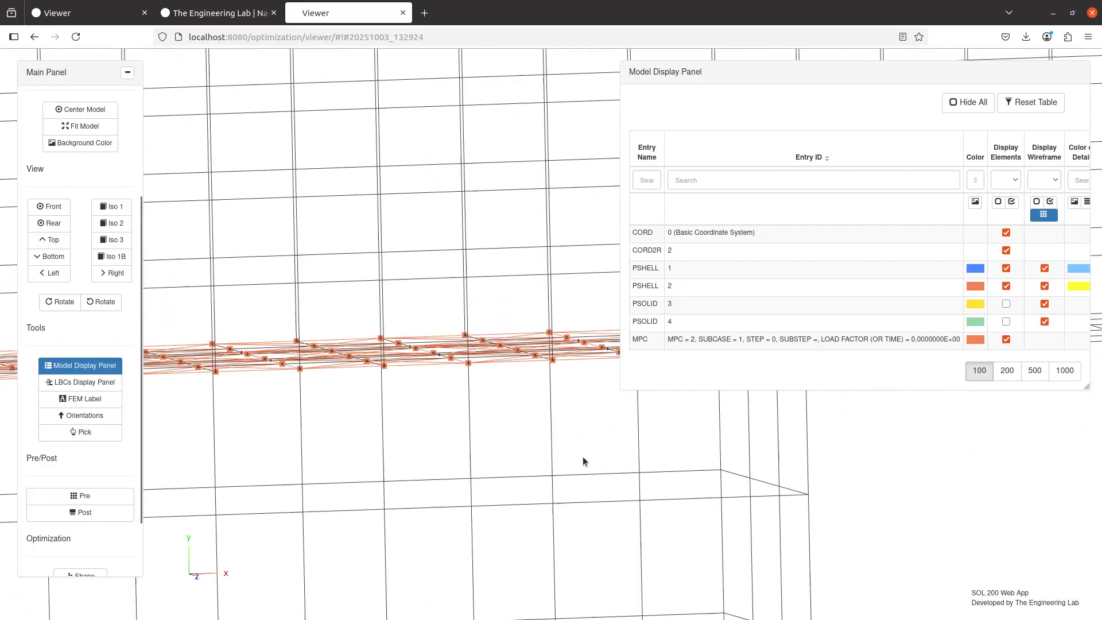
pyautogui.scroll(-5, 481, 457)
pyautogui.moveTo(474, 460); pyautogui.dragTo(398, 380)
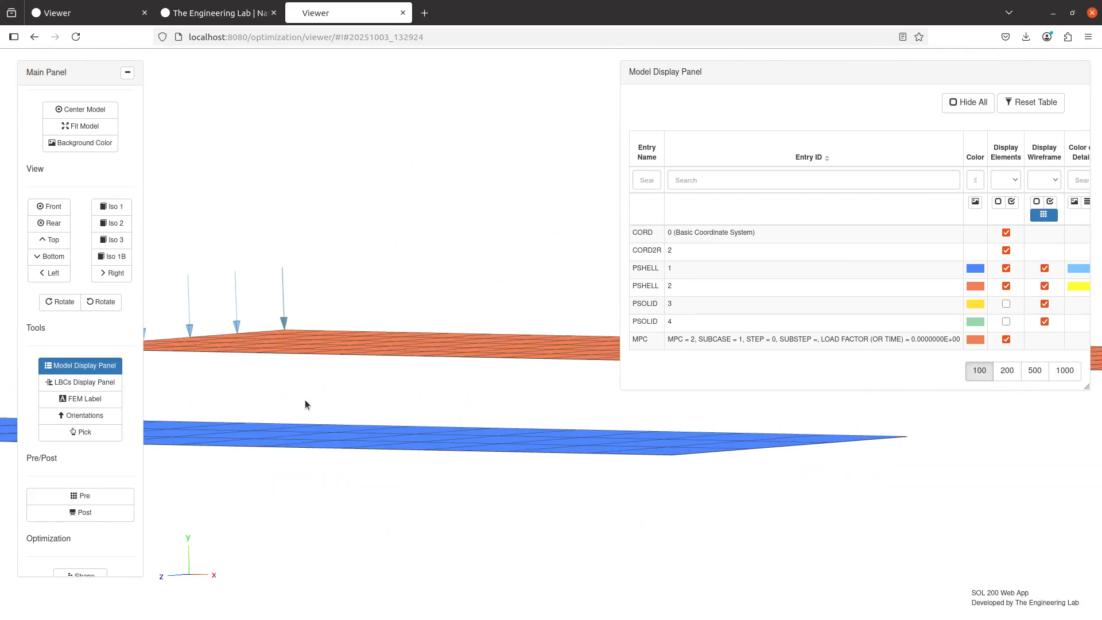
# Add an ERROR parameter with value .4 to BCONPRG entry 3005
pyautogui.click(115, 494)
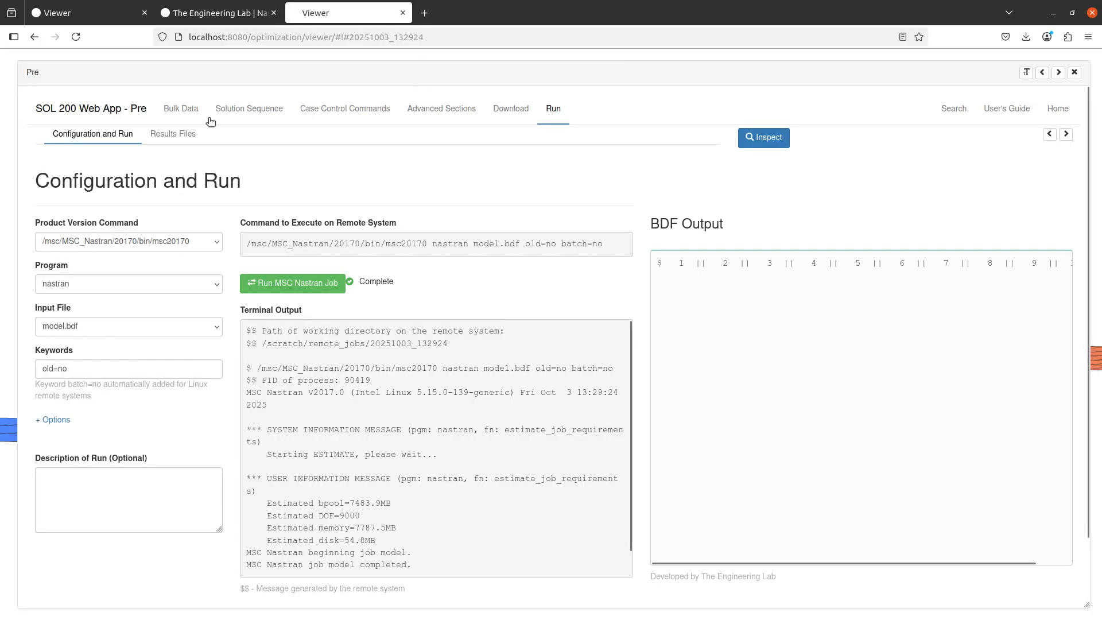
pyautogui.click(181, 115)
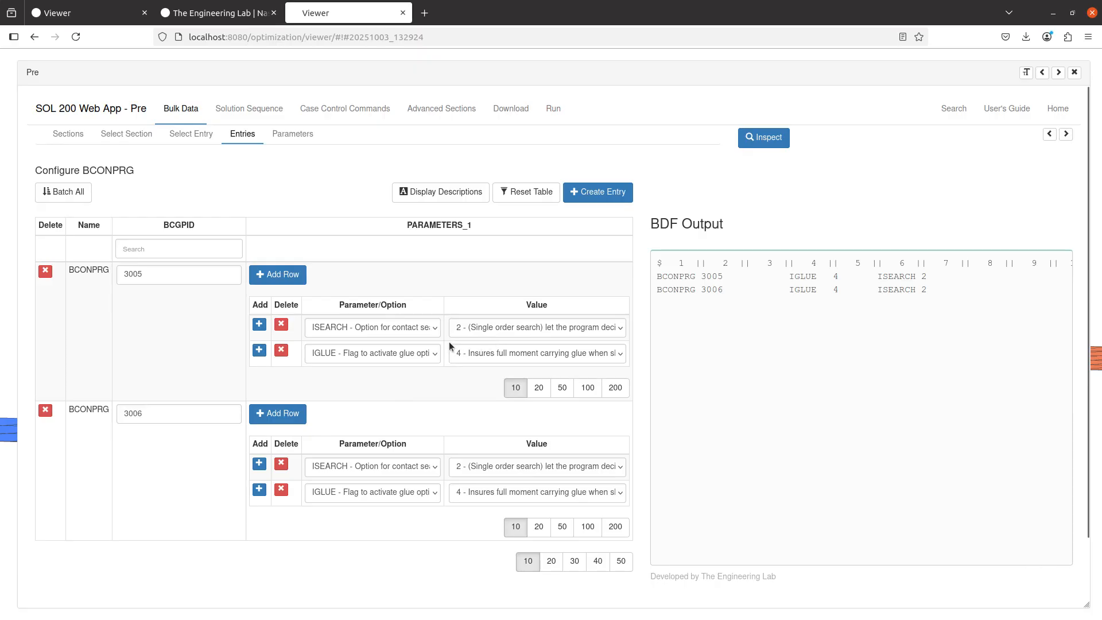
pyautogui.click(277, 274)
pyautogui.click(374, 381)
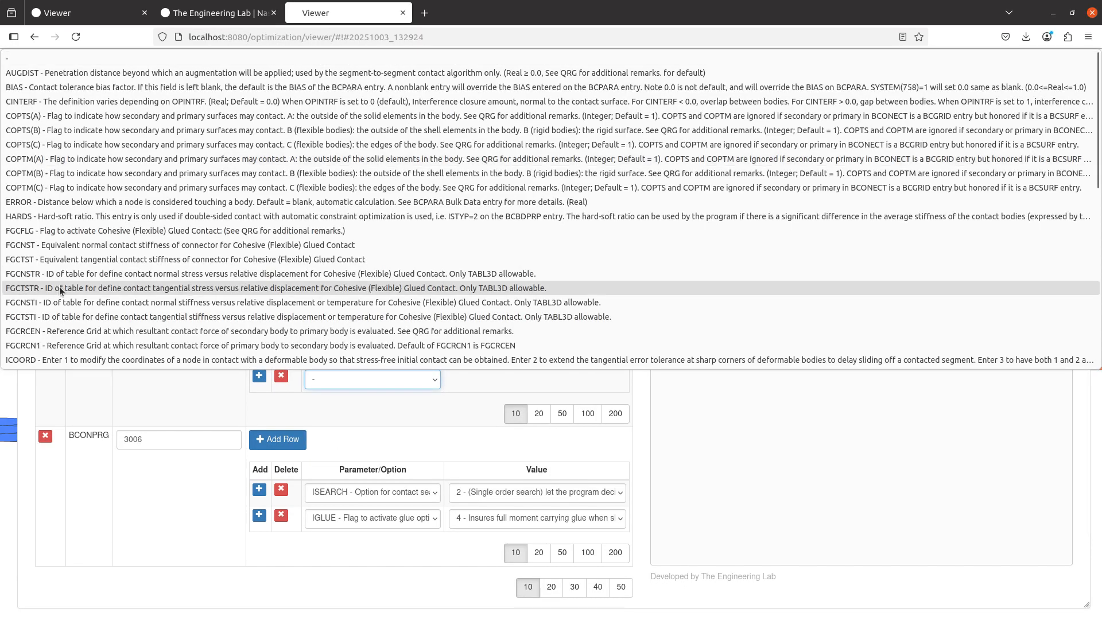
pyautogui.scroll(-5, 60, 290)
pyautogui.scroll(-3, 26, 177)
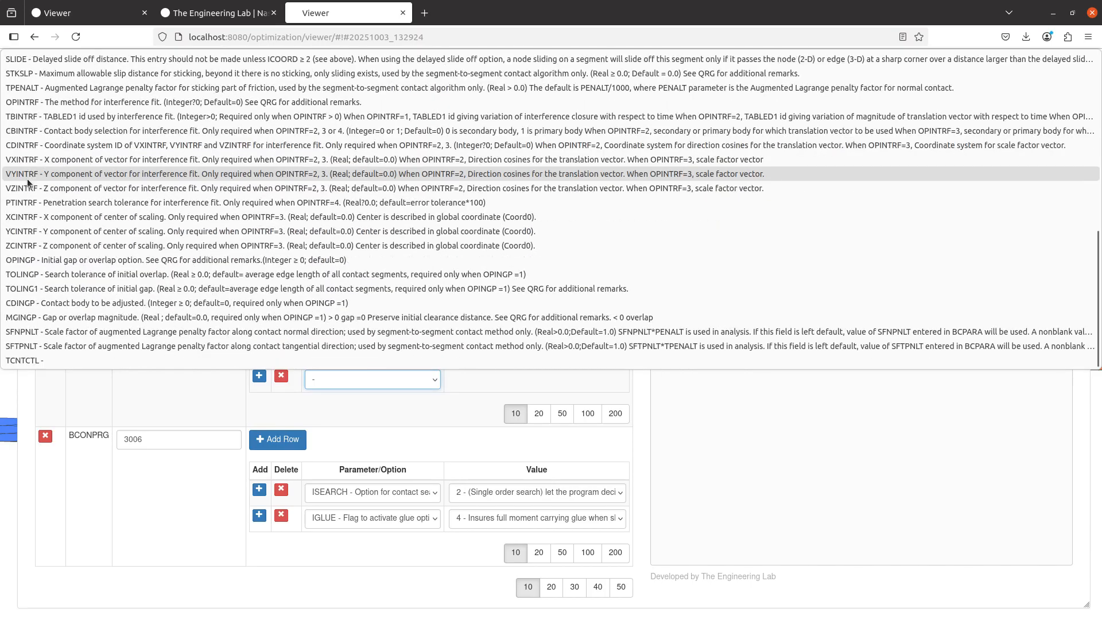
pyautogui.scroll(8, 36, 226)
pyautogui.click(36, 201)
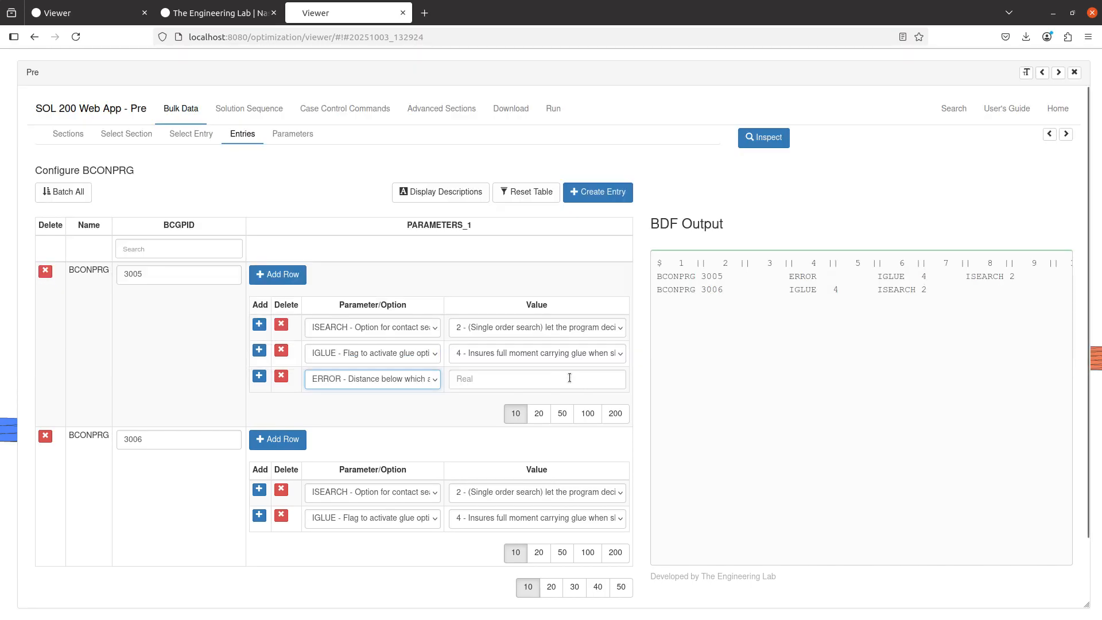
pyautogui.click(568, 379)
pyautogui.write('.4')
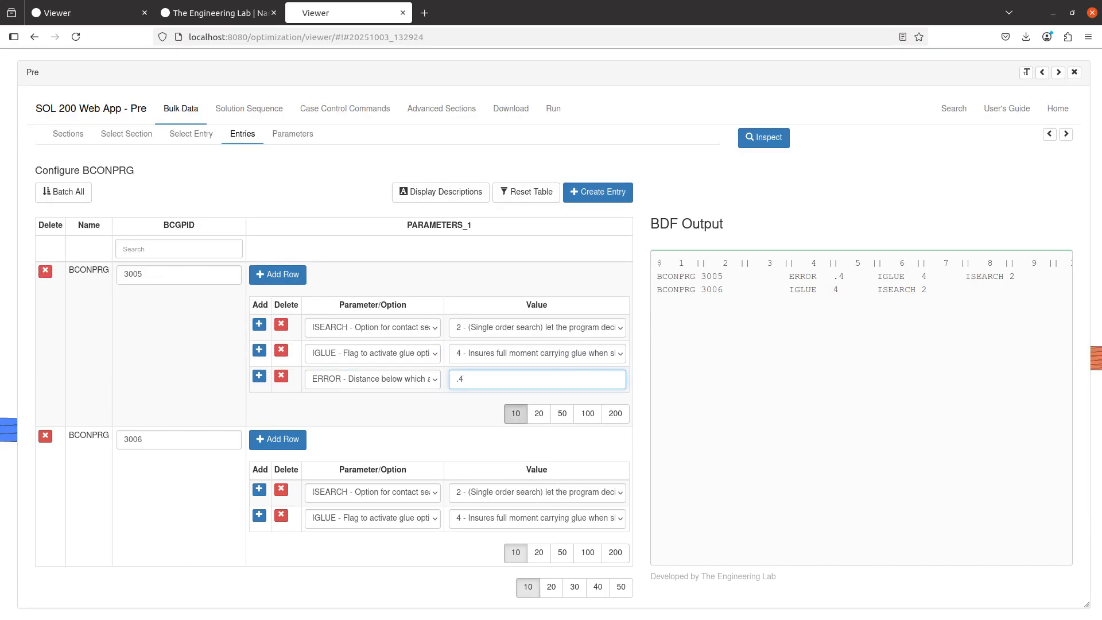
pyautogui.click(510, 280)
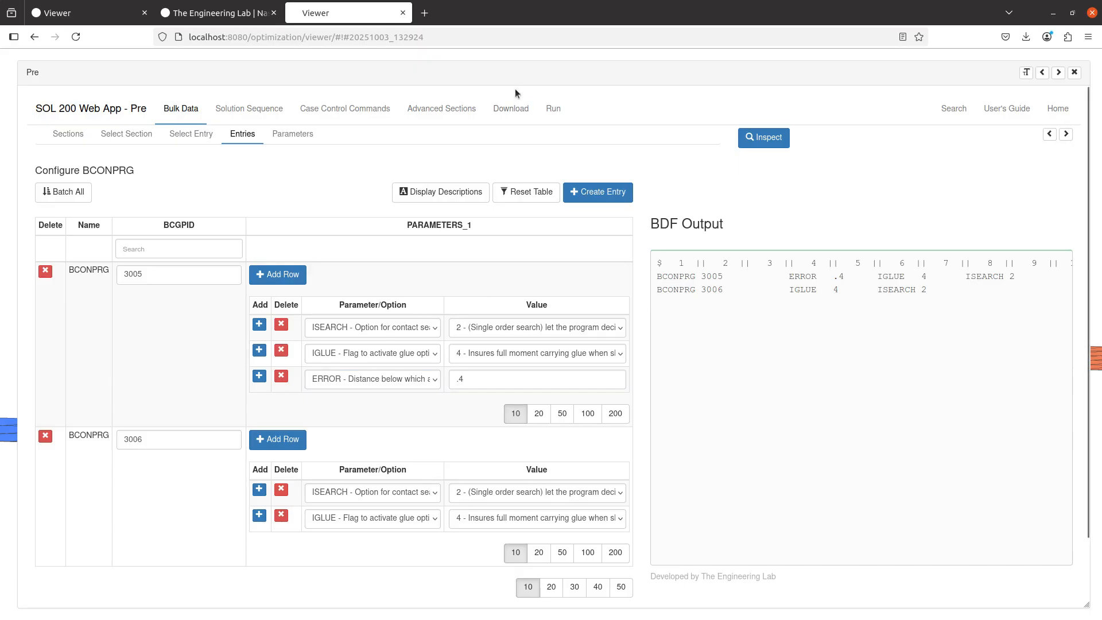
# Upload the BDF with the new ERROR parameter and rerun the MSC Nastran job
pyautogui.click(512, 109)
pyautogui.click(572, 274)
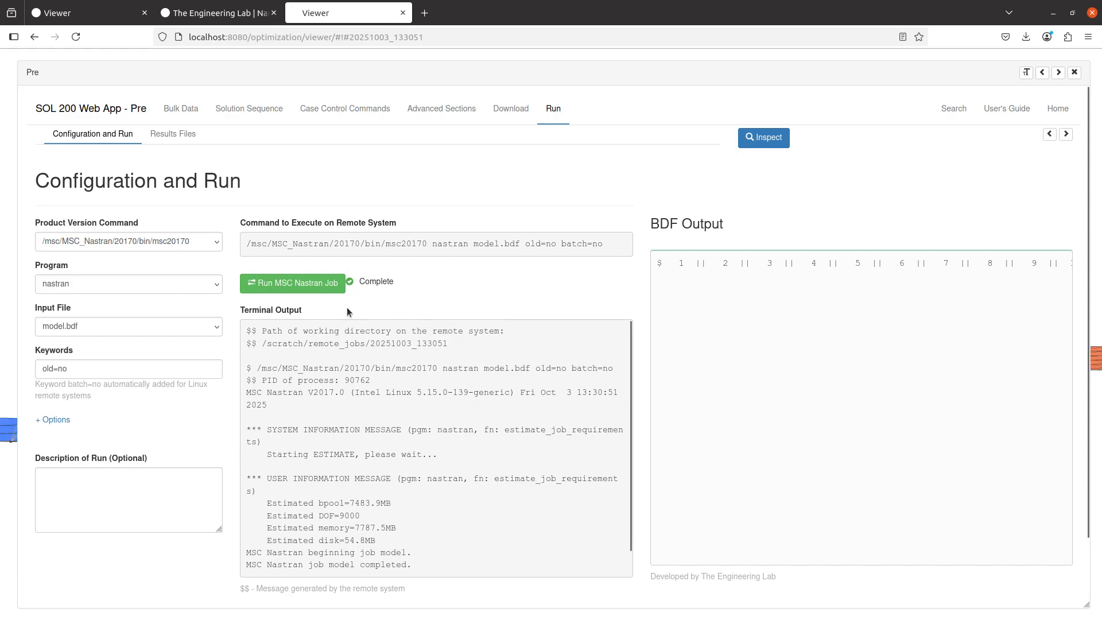
# Examine the rerun's displacement plot and the MPCs connecting the two shells at their overlap
pyautogui.scroll(-10, 332, 319)
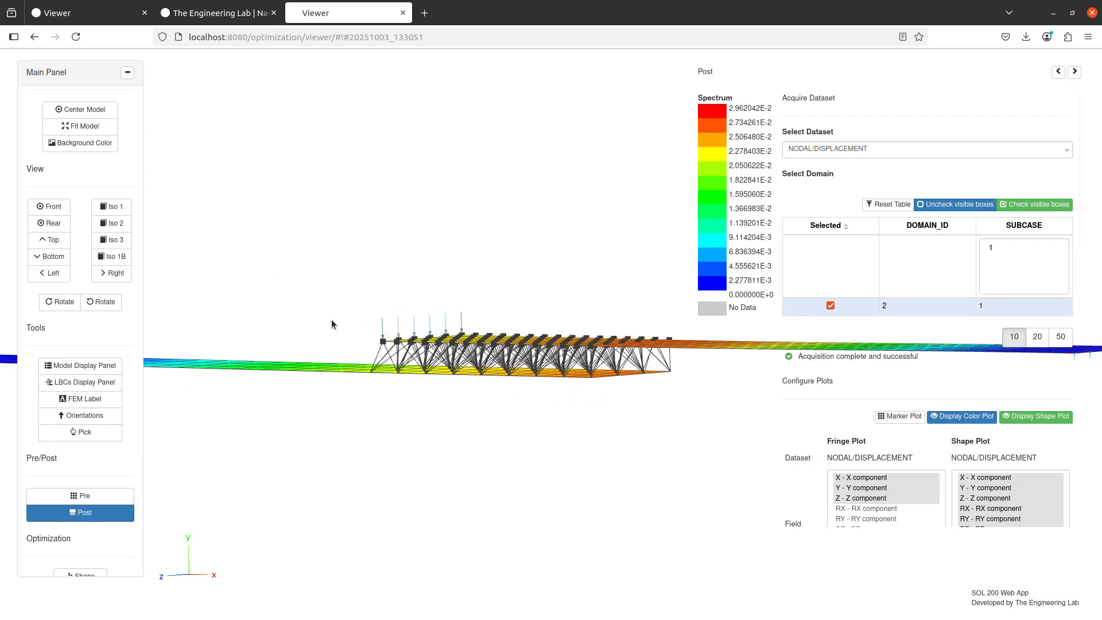
pyautogui.scroll(3, 311, 430)
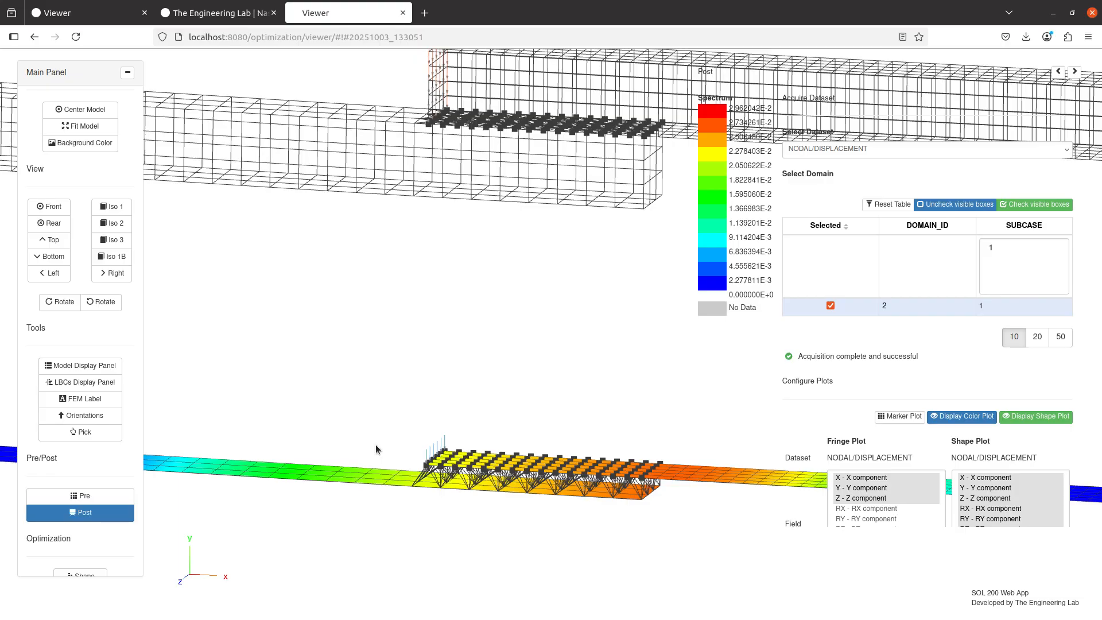
pyautogui.moveTo(375, 444); pyautogui.dragTo(305, 333)
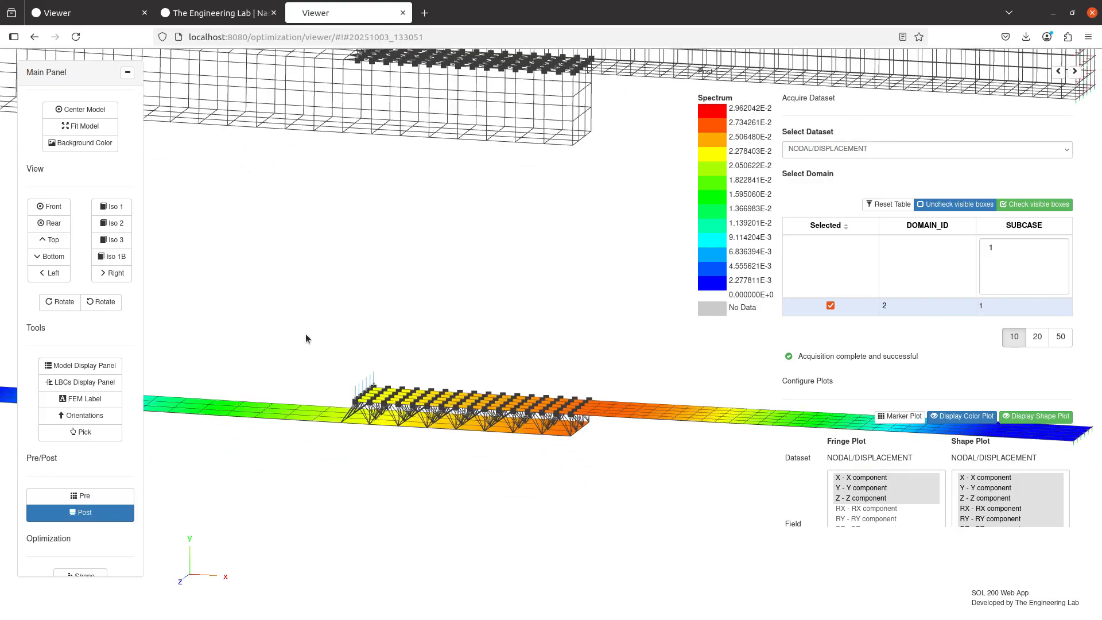
# Turn off the results plot, switch to the Notepad++ notes, and mark "How to turn on permanent glue?" with an x
pyautogui.click(104, 516)
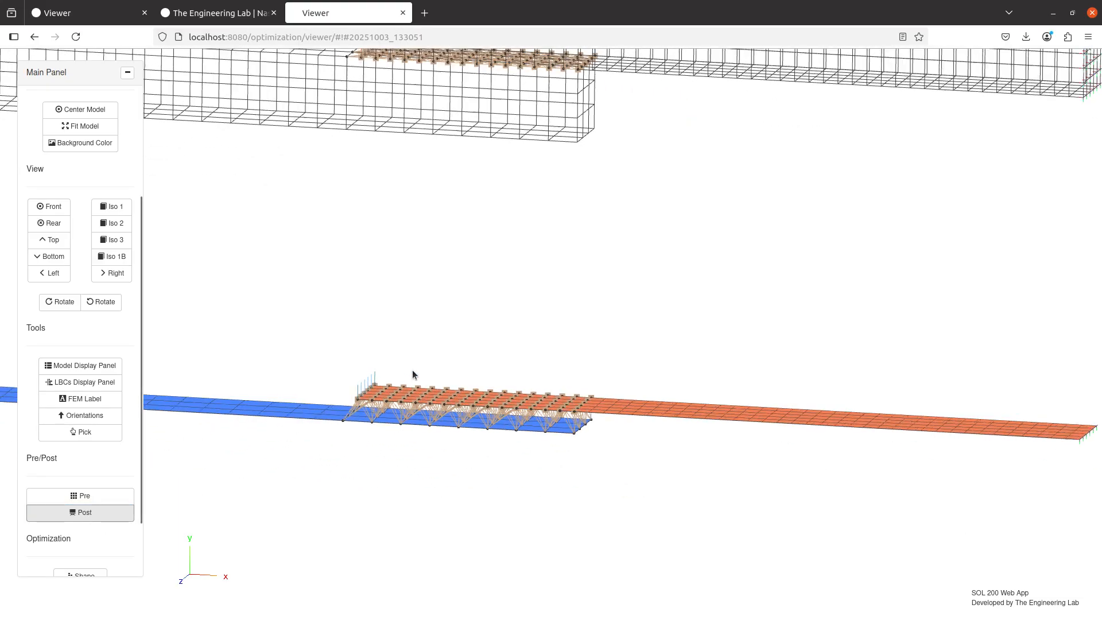
pyautogui.moveTo(412, 375); pyautogui.dragTo(457, 381)
pyautogui.hotkey('alt', 'Tab')
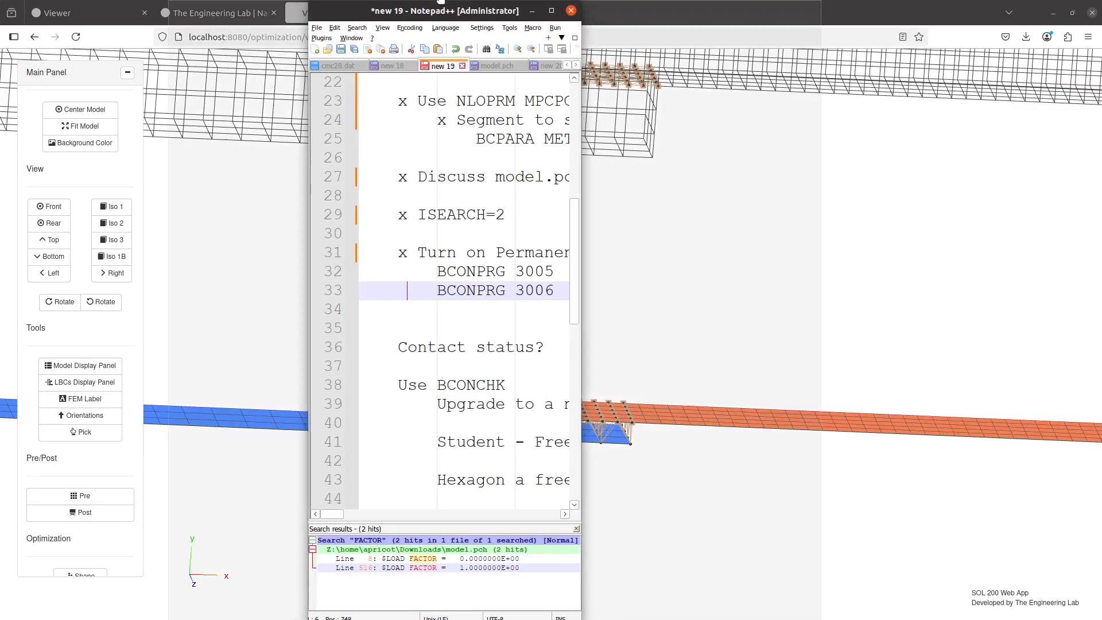
pyautogui.scroll(7, 74, 219)
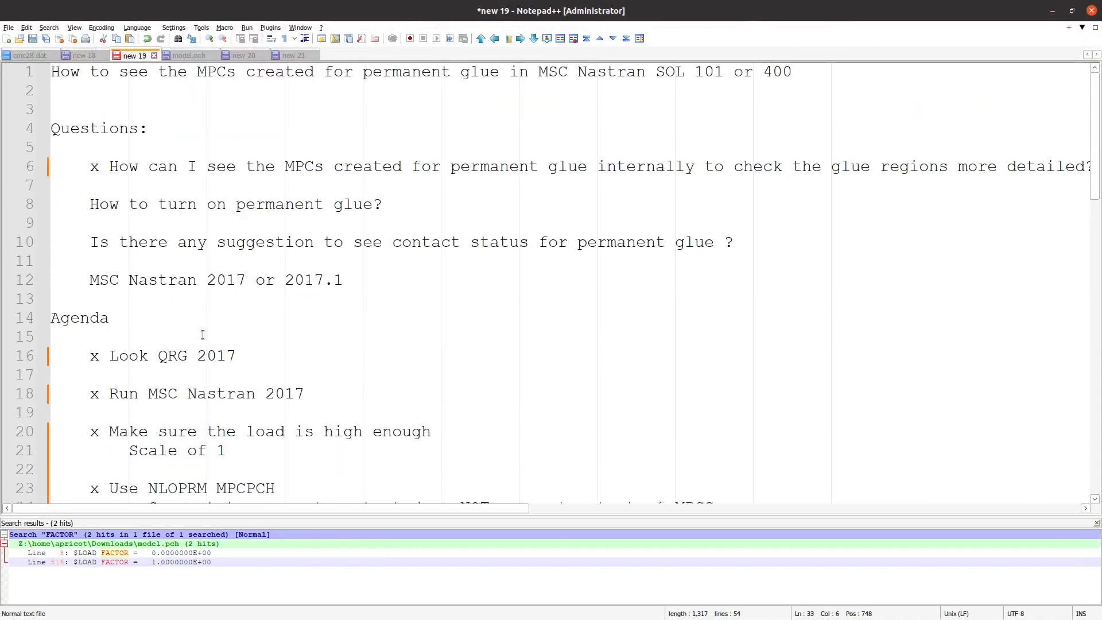
pyautogui.click(90, 206)
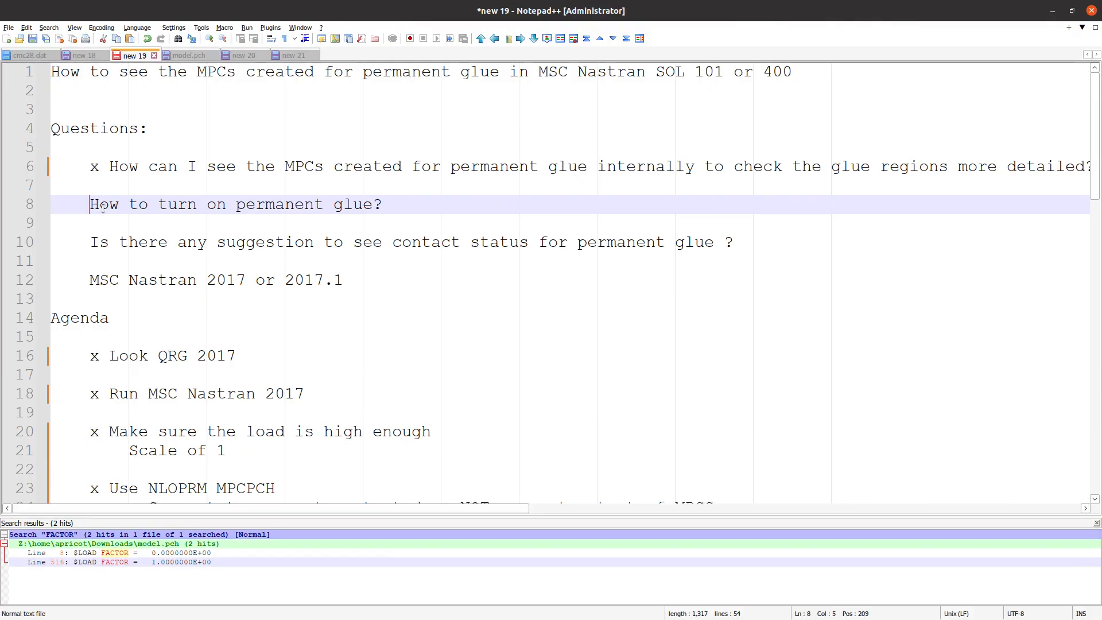
pyautogui.write('x')
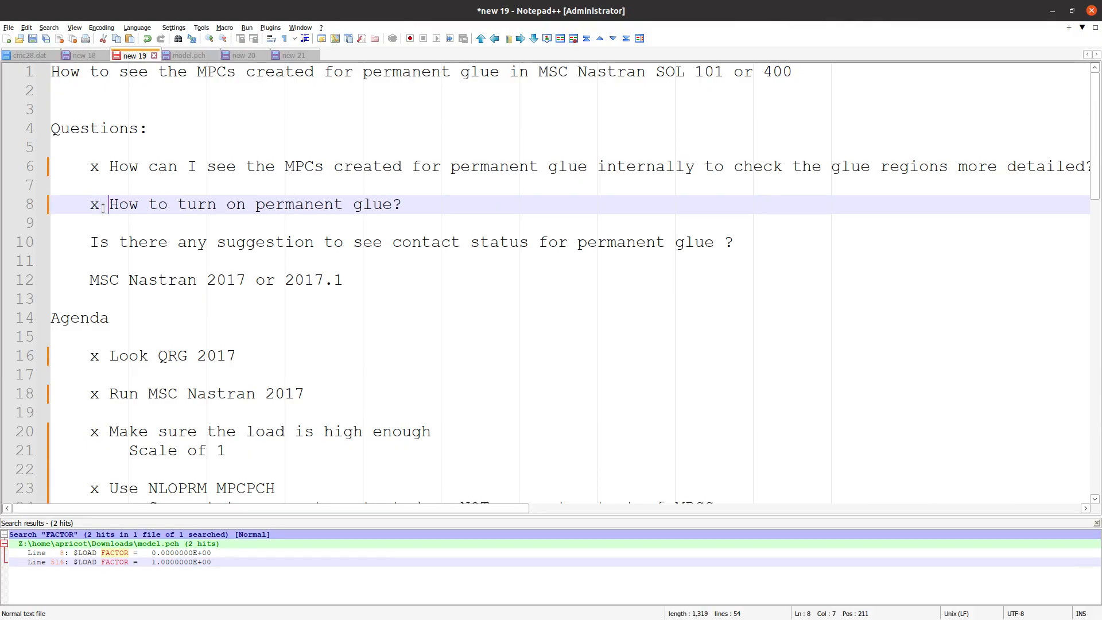
# Add an indented line below the permanent glue question reading "OFF: IGLUE=0 or IGLUE is absent"
pyautogui.click(445, 208)
pyautogui.press('Return')
pyautogui.press('Tab')
pyautogui.write('NOT O')
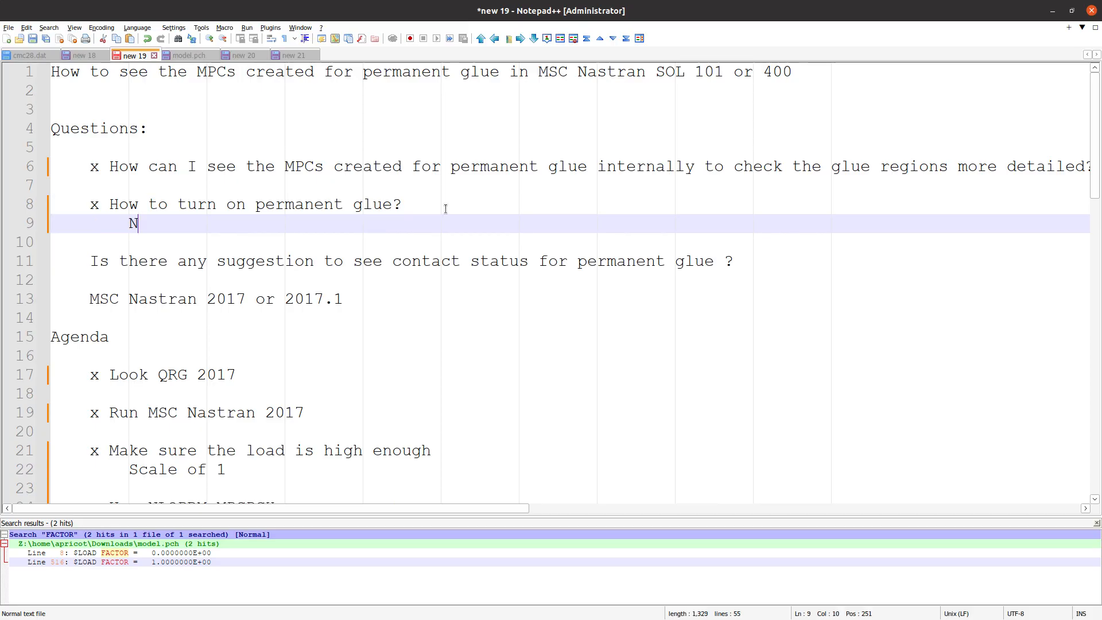
pyautogui.press('BackSpace')
pyautogui.write('OFF: IGLUE=)')
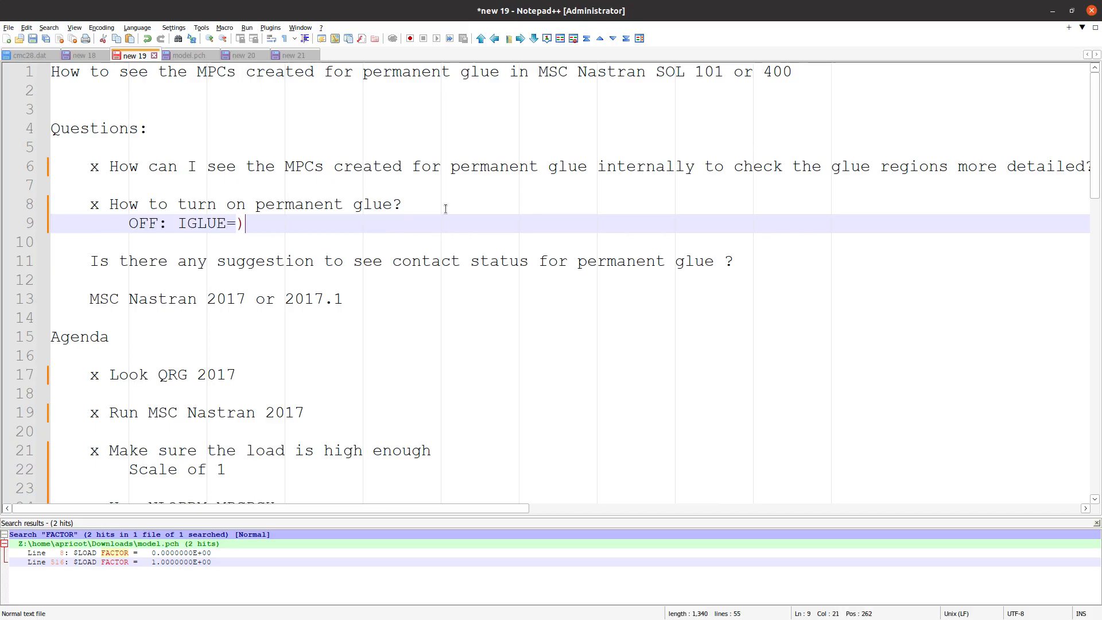
pyautogui.write(' or GI')
pyautogui.write('IGLUE or ')
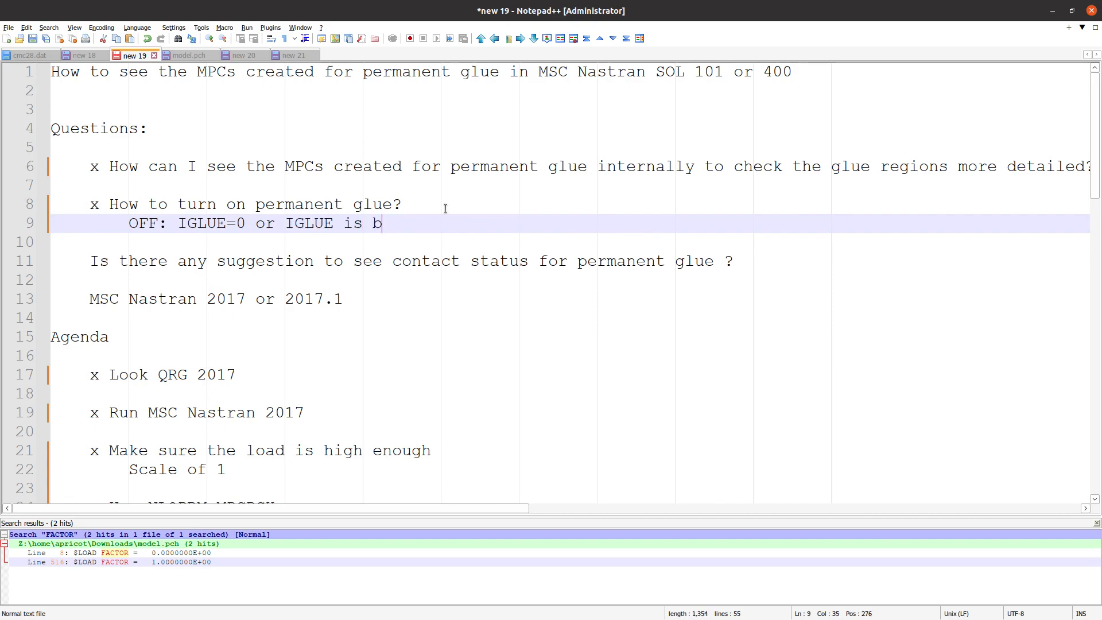
pyautogui.write('absent')
# Add a second answer line reading "ON: IGLUE=4" and highlight the question about seeing contact status
pyautogui.press('Return')
pyautogui.write('ON:  ')
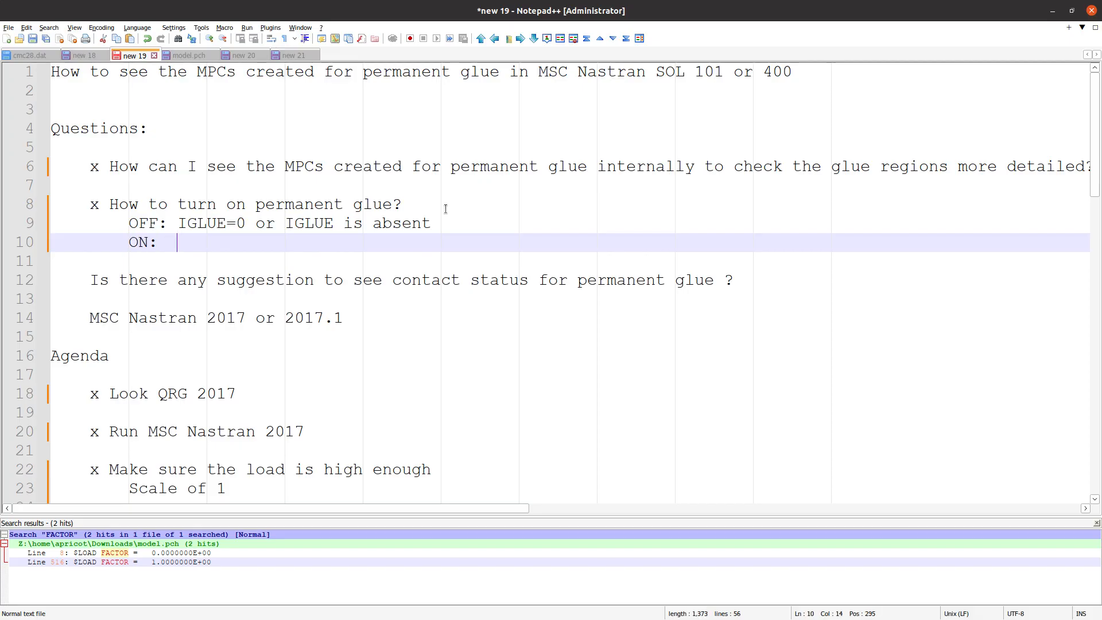
pyautogui.write('IGLUE=4')
pyautogui.scroll(-3, 366, 288)
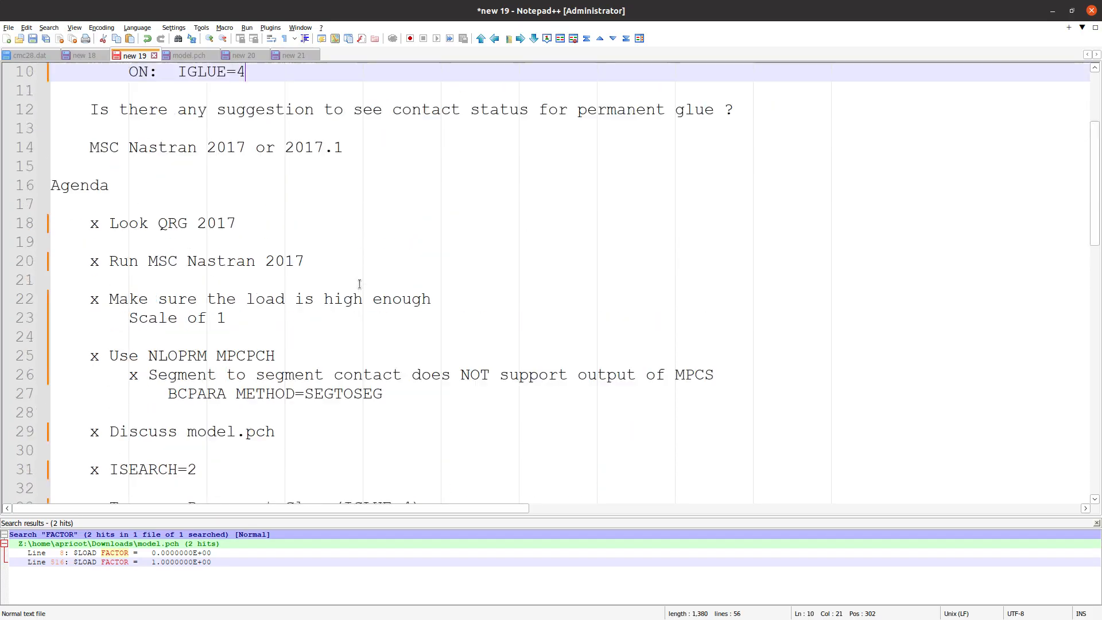
pyautogui.scroll(2, 359, 285)
pyautogui.click(154, 228)
pyautogui.tripleClick(154, 227)
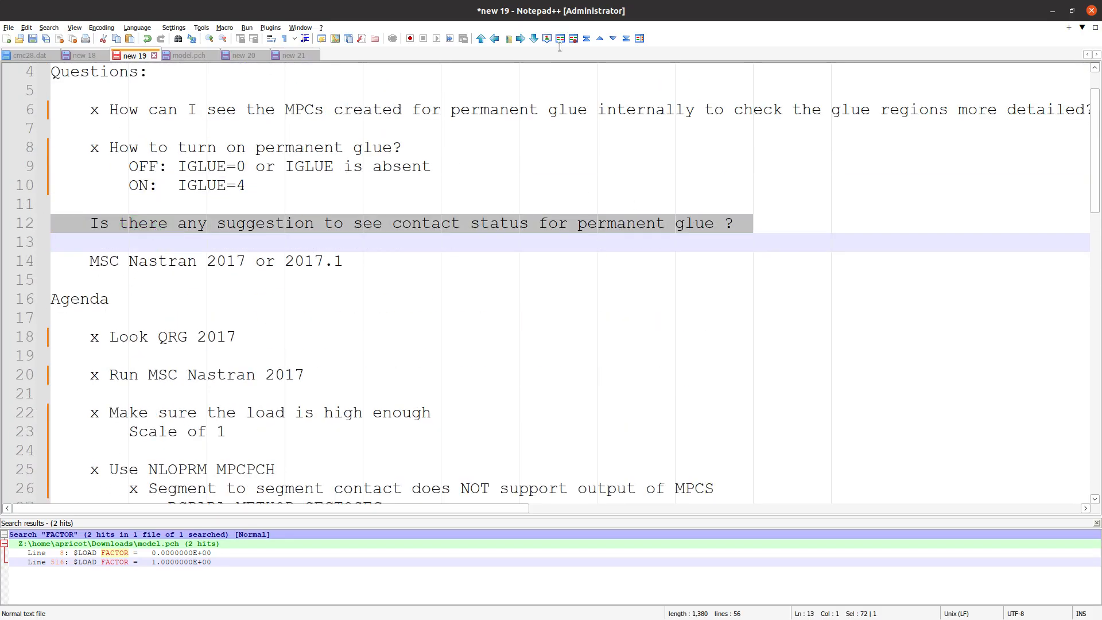
# Switch back to the browser Viewer and plot CONSTAT - Contact status from the CONTACT/FLEXIBLE dataset for domain 1
pyautogui.click(1053, 11)
pyautogui.scroll(-2, 109, 493)
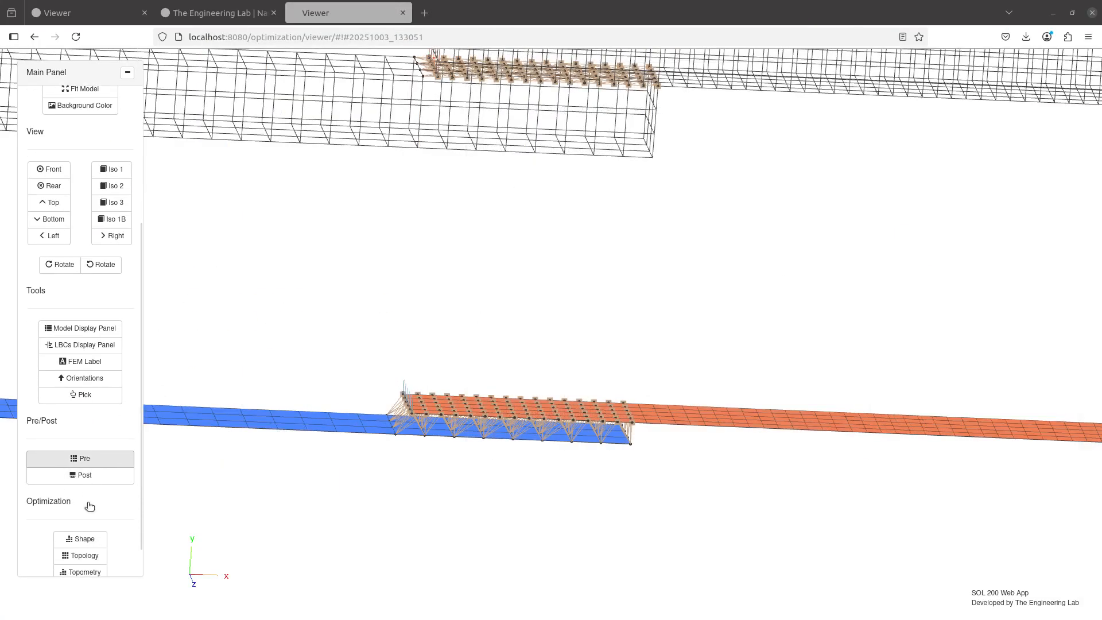
pyautogui.click(94, 440)
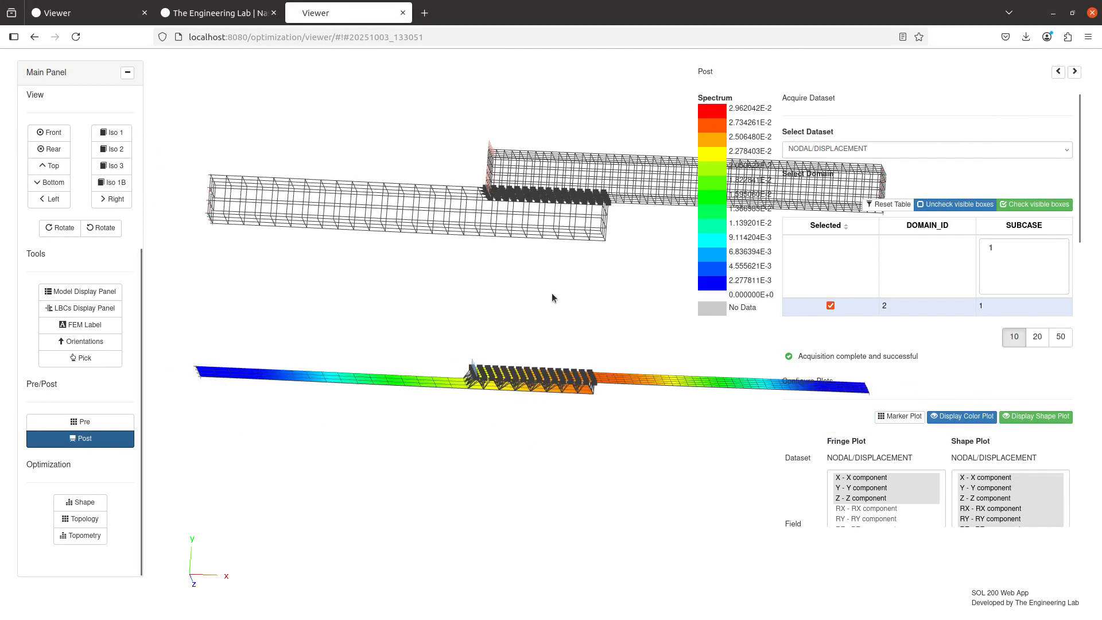
pyautogui.click(867, 148)
pyautogui.click(846, 168)
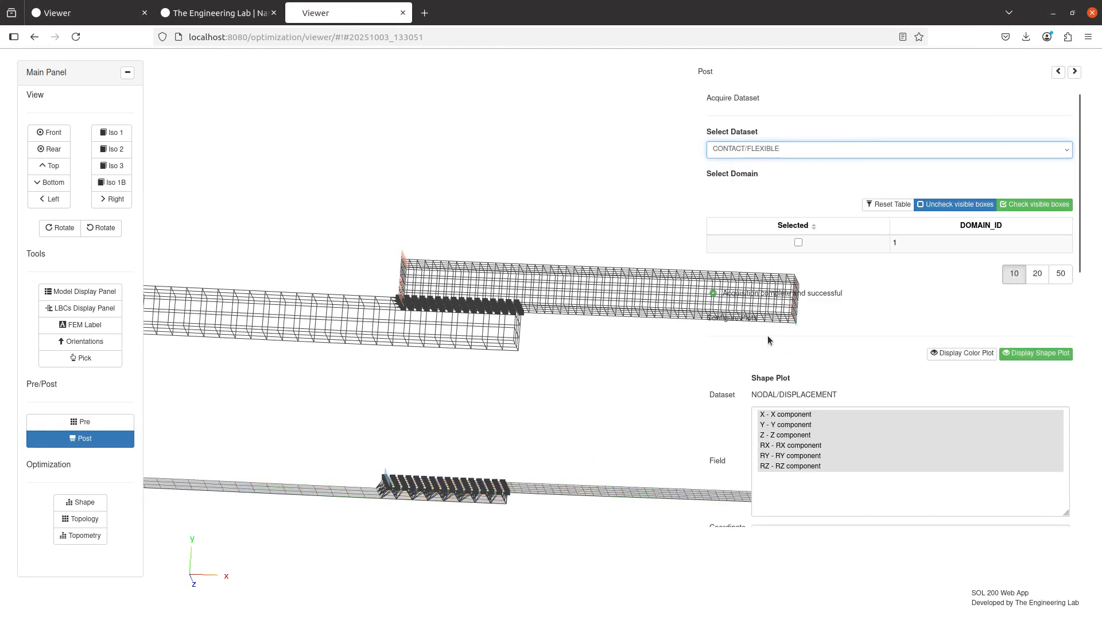
pyautogui.click(798, 242)
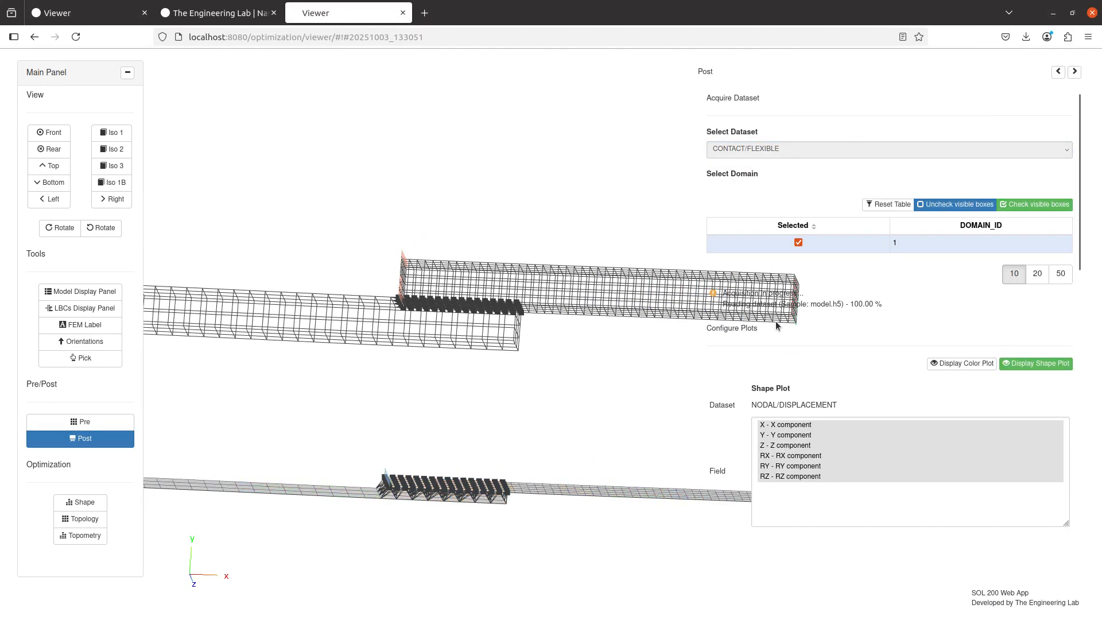
pyautogui.click(851, 462)
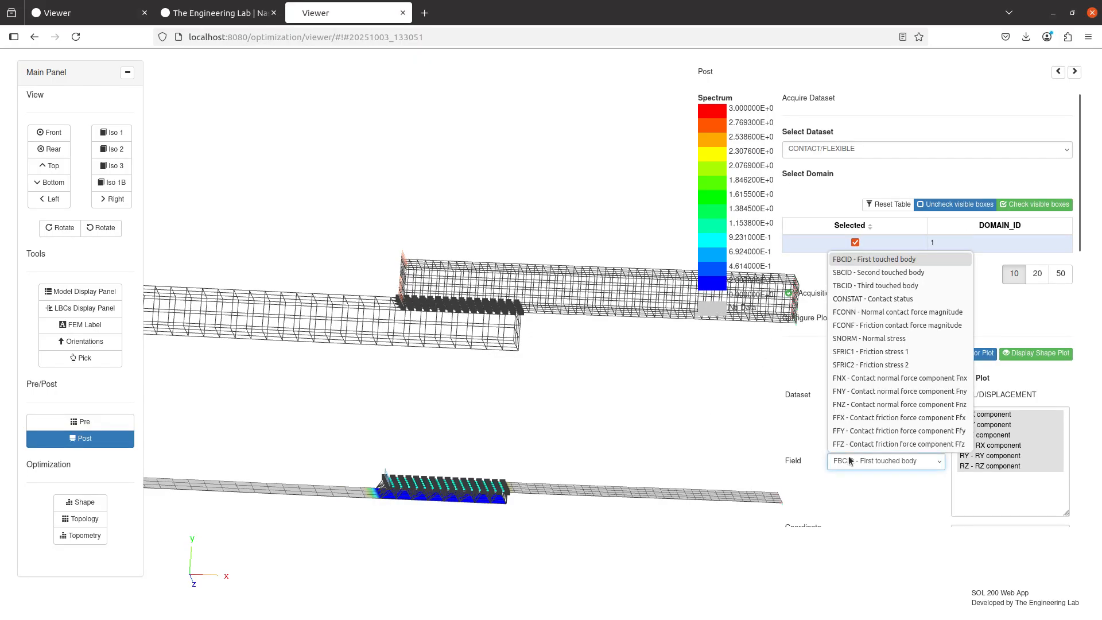
pyautogui.click(877, 300)
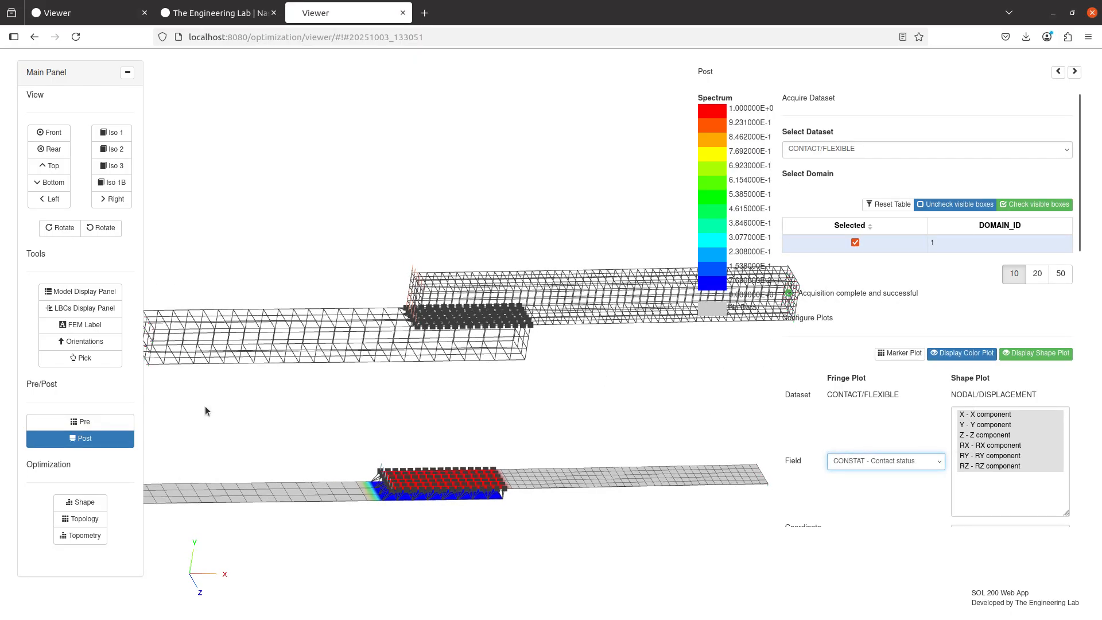
# Display the elements of PSOLID 3 and 4, and show the contact status plot again
pyautogui.click(70, 291)
pyautogui.click(1006, 304)
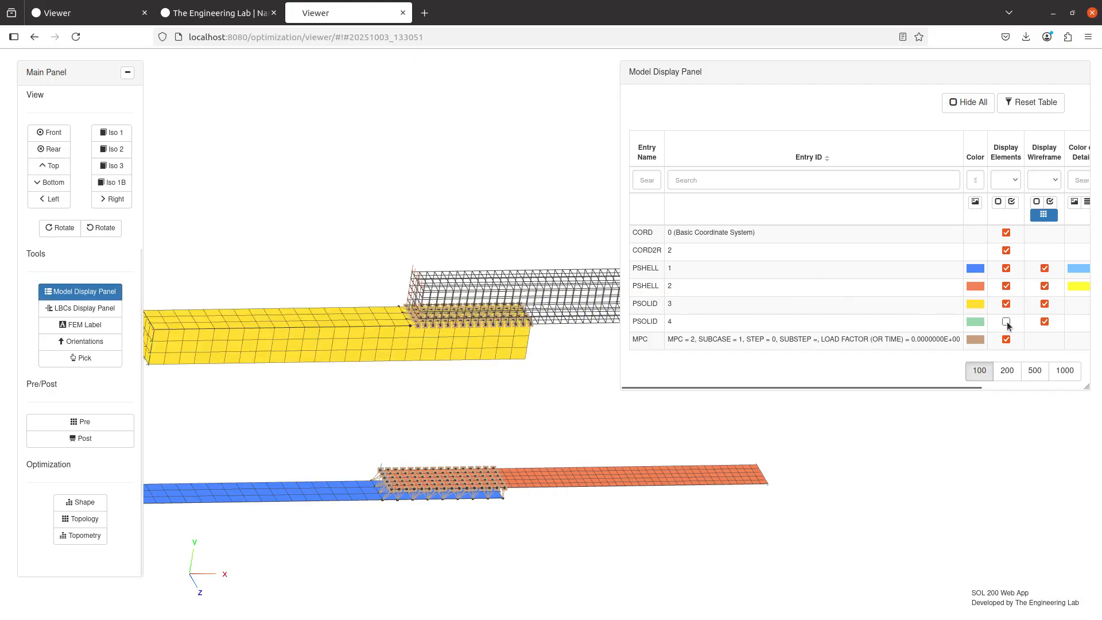
pyautogui.click(1006, 322)
pyautogui.click(80, 291)
pyautogui.click(92, 435)
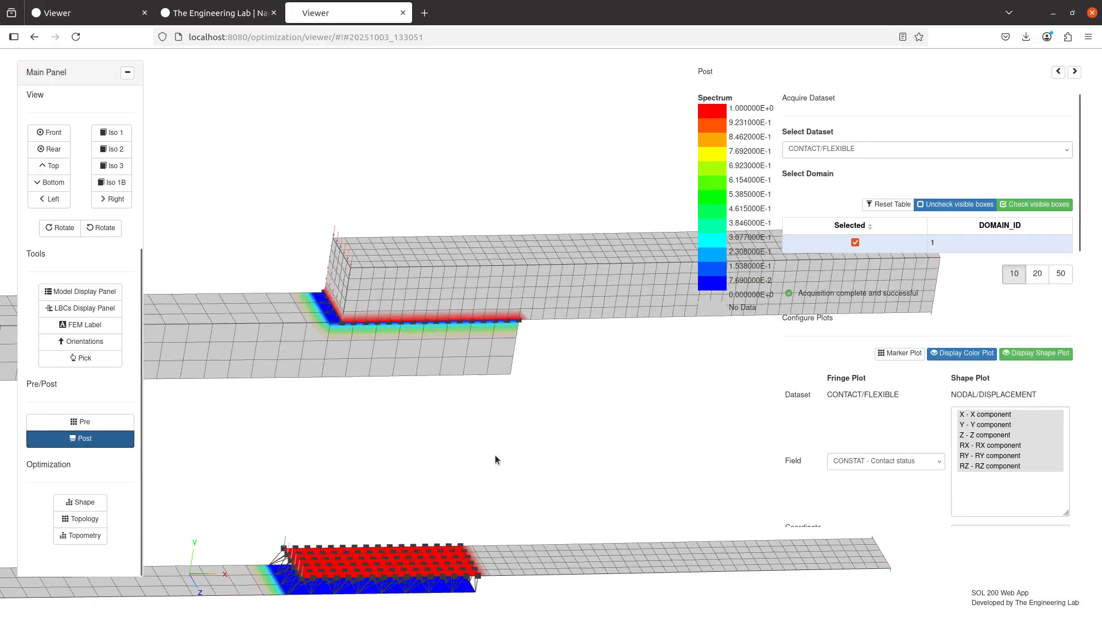
# Examine the contact status colors at the solid overlap and between the two glued shells
pyautogui.scroll(5, 570, 411)
pyautogui.moveTo(570, 394); pyautogui.dragTo(457, 285)
pyautogui.scroll(4, 580, 470)
pyautogui.scroll(-10, 486, 462)
pyautogui.scroll(10, 515, 396)
pyautogui.moveTo(485, 467); pyautogui.dragTo(498, 109)
pyautogui.moveTo(559, 459); pyautogui.dragTo(541, 315)
pyautogui.scroll(-5, 611, 394)
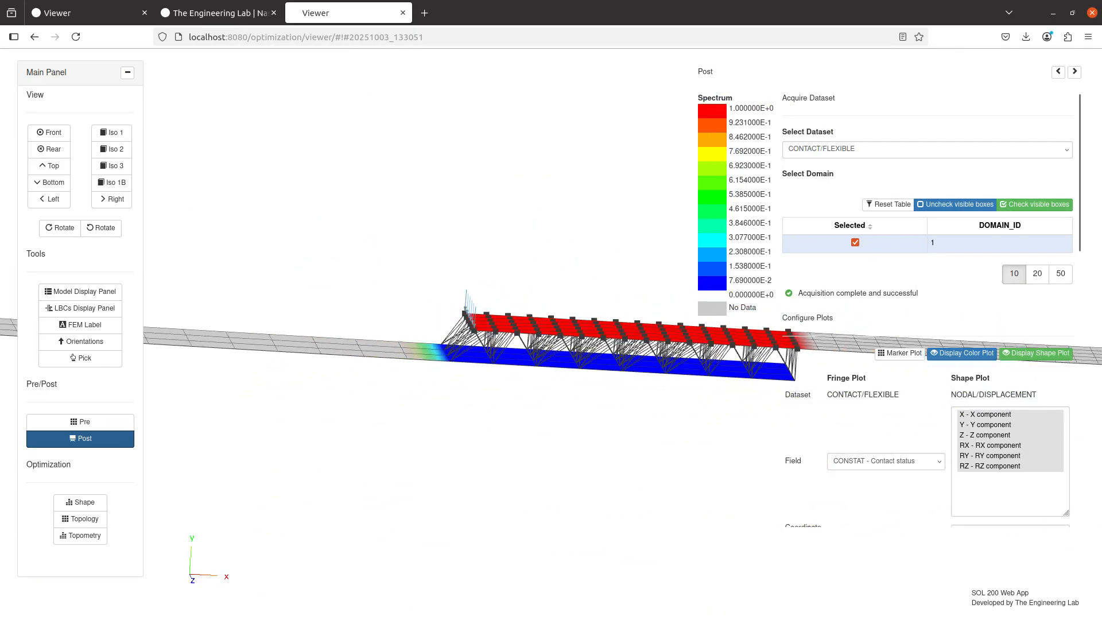
# In the Notepad++ notes, mark the contact status question and the "MSC Nastran 2017 or 2017.1" line with an x
pyautogui.hotkey('alt', 'Tab')
pyautogui.click(85, 224)
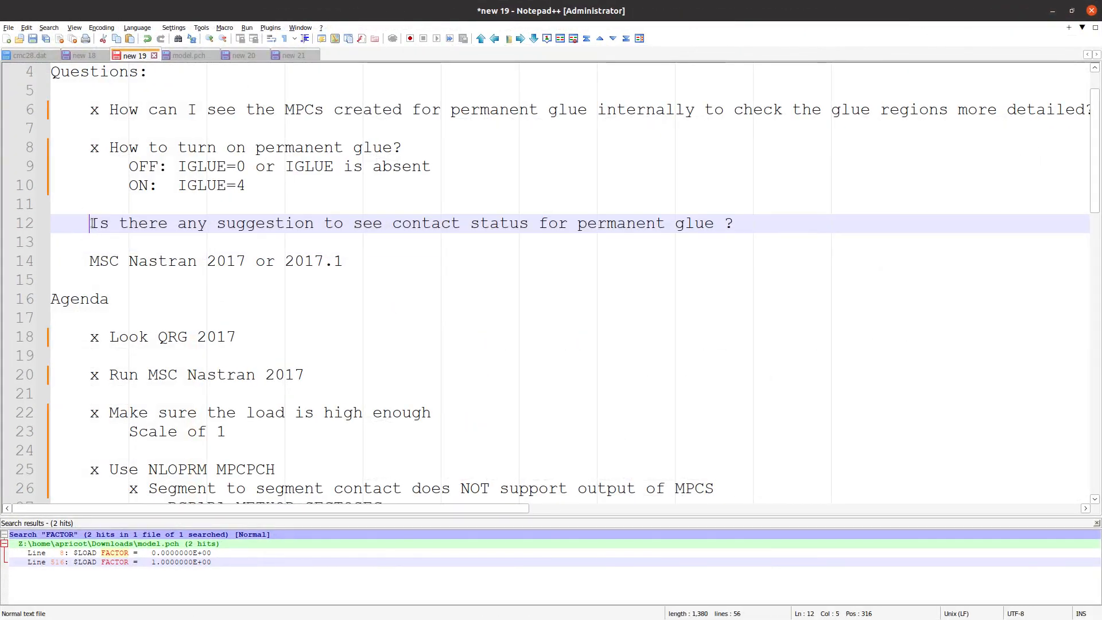
pyautogui.write('x')
pyautogui.click(87, 262)
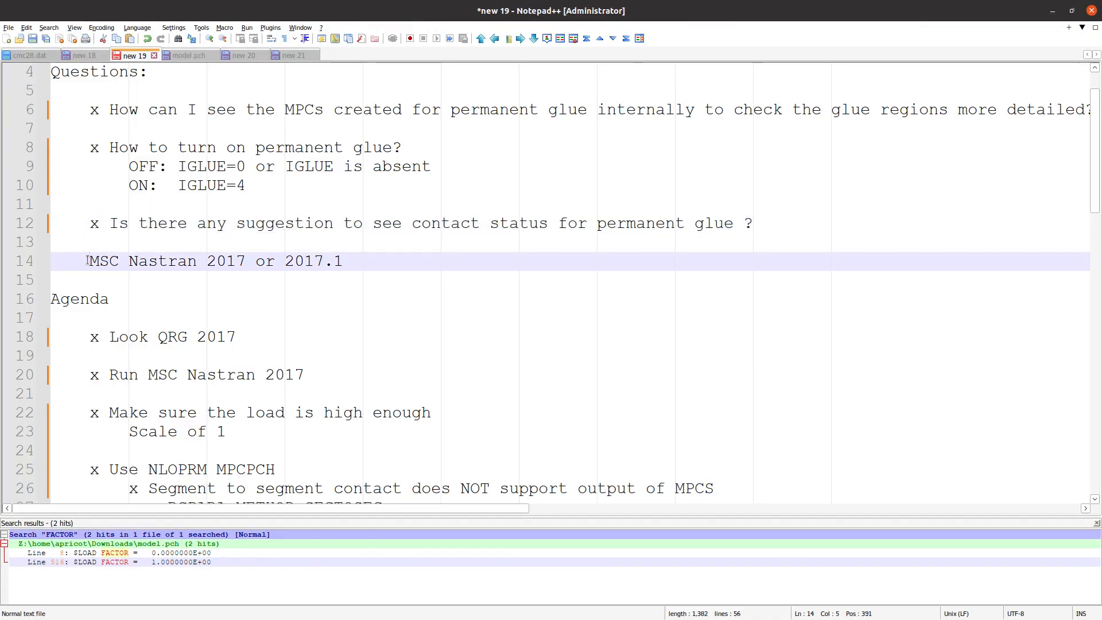
pyautogui.write('x')
# Mark the "Contact status?" agenda item with an x
pyautogui.scroll(-7, 139, 320)
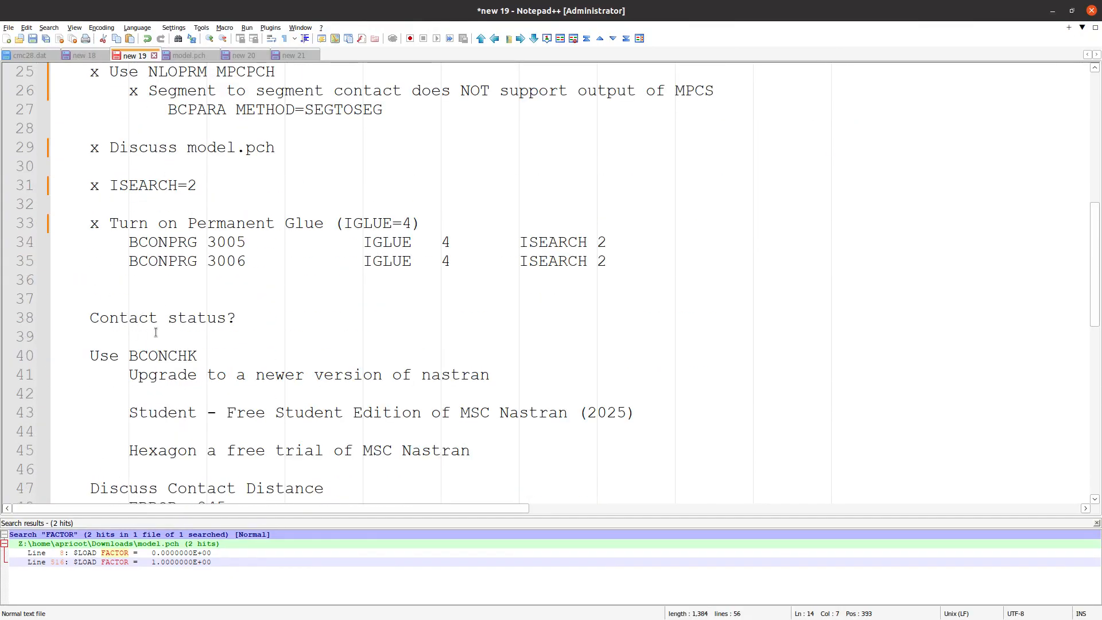
pyautogui.tripleClick(160, 321)
pyautogui.click(93, 322)
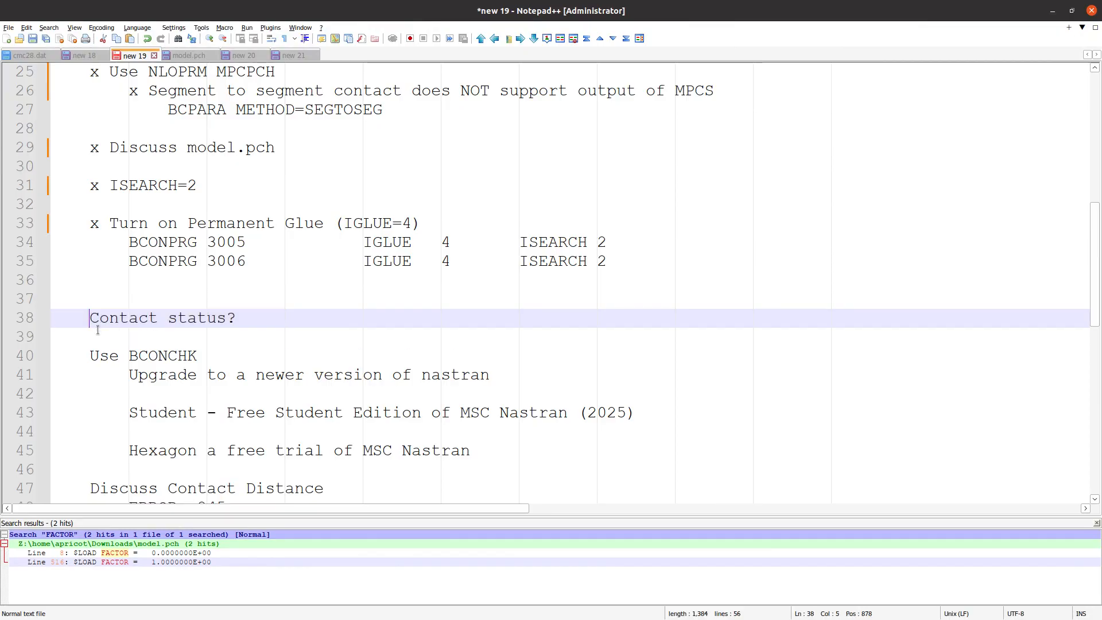
pyautogui.write('x')
pyautogui.click(276, 329)
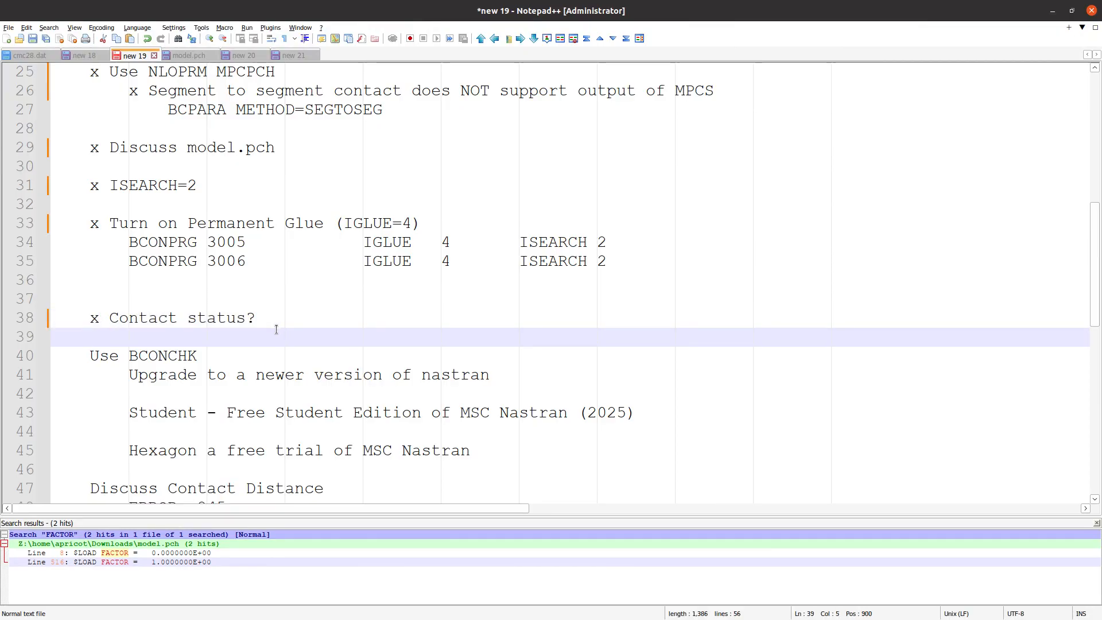
# Return to the browser Viewer, turn off the contact status plot, and examine the MPCs between the two shells
pyautogui.middleClick(517, 12)
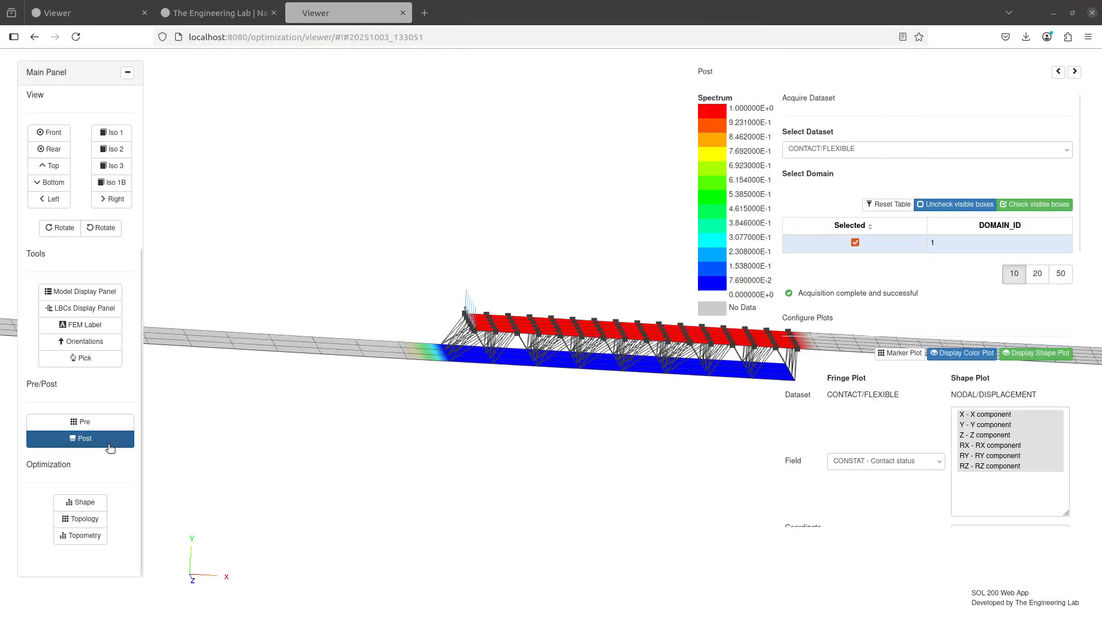
pyautogui.click(110, 443)
pyautogui.moveTo(538, 368); pyautogui.dragTo(469, 389)
pyautogui.scroll(3, 469, 390)
pyautogui.scroll(-1, 469, 388)
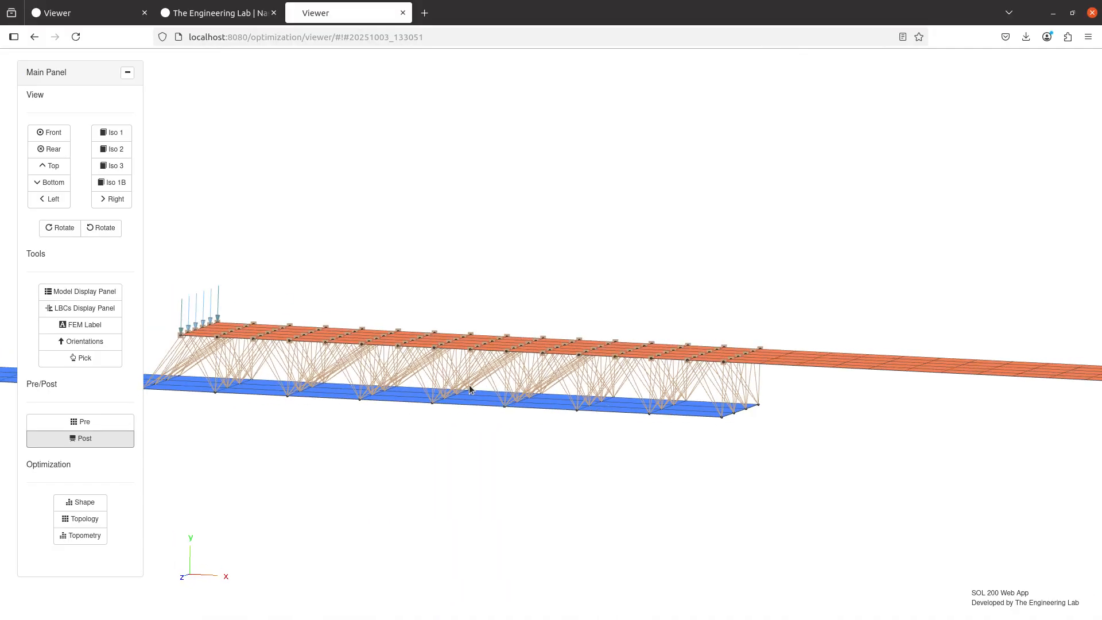
pyautogui.scroll(1, 470, 387)
# Hide the MPC elements and examine the gap between the two shells edge-on
pyautogui.click(118, 293)
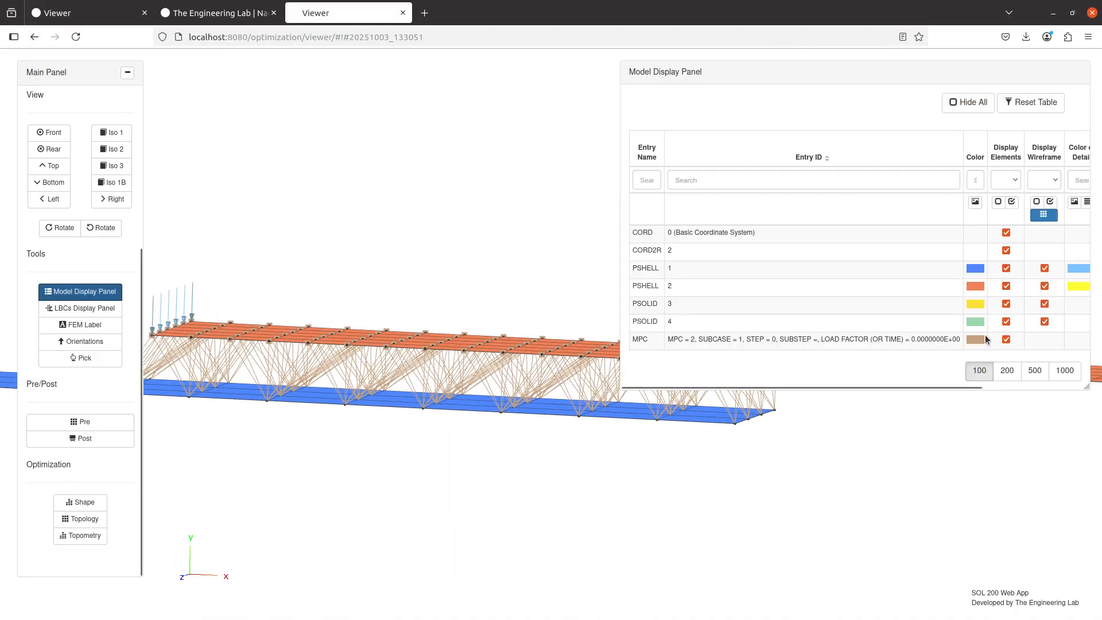
pyautogui.click(1006, 340)
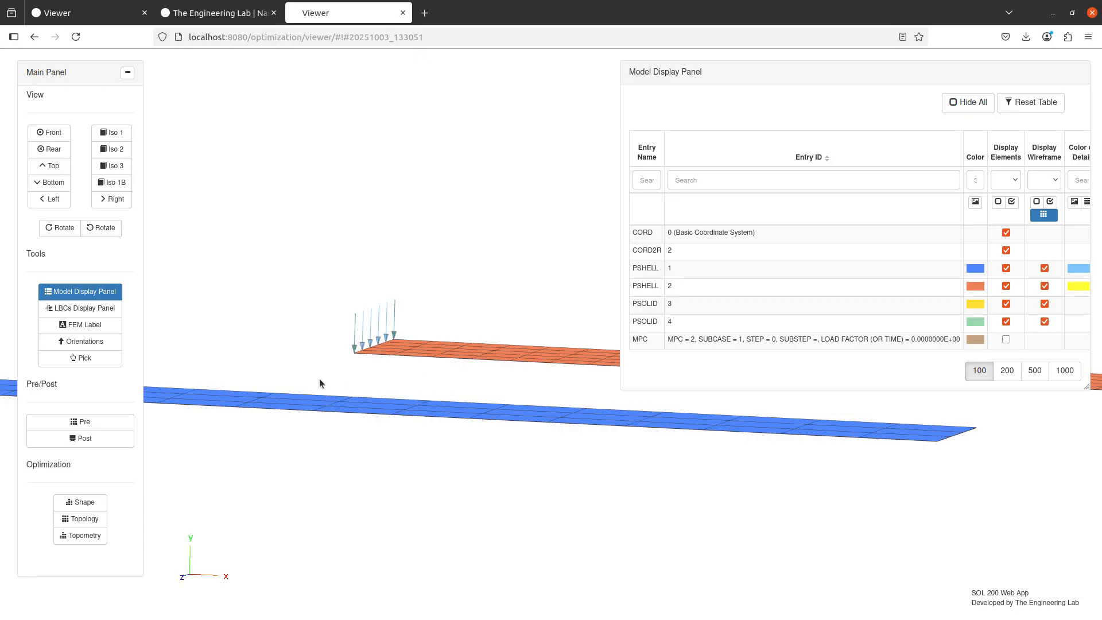
pyautogui.moveTo(334, 364); pyautogui.dragTo(499, 265)
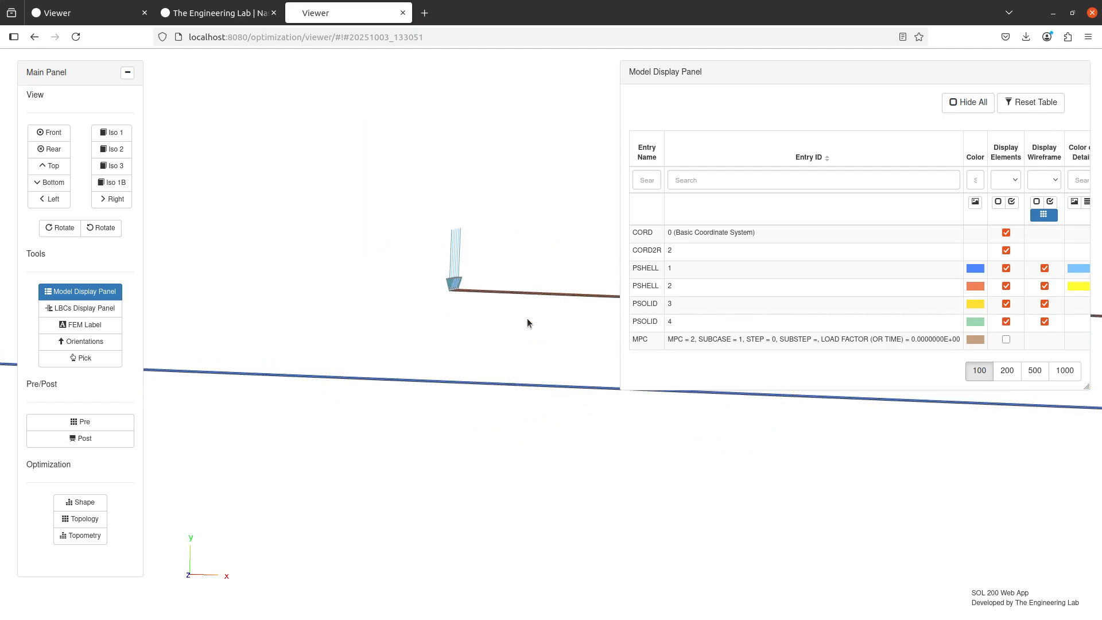
pyautogui.moveTo(527, 322); pyautogui.dragTo(451, 421)
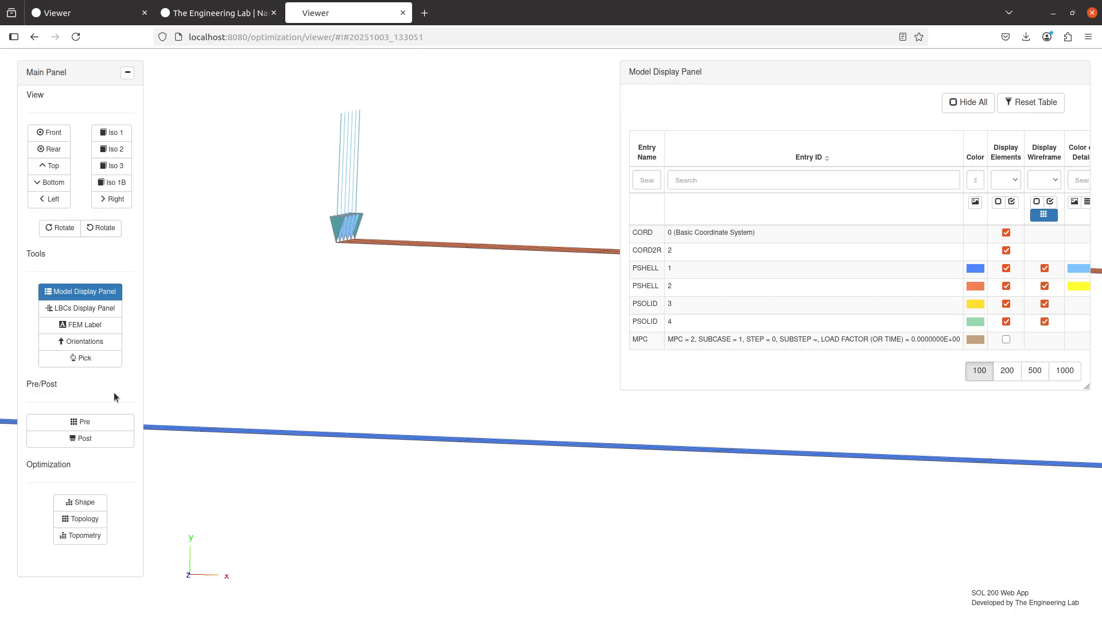
# Open the BCONPRG bulk data entries and highlight the ERROR value of entry 3005
pyautogui.click(96, 422)
pyautogui.click(181, 109)
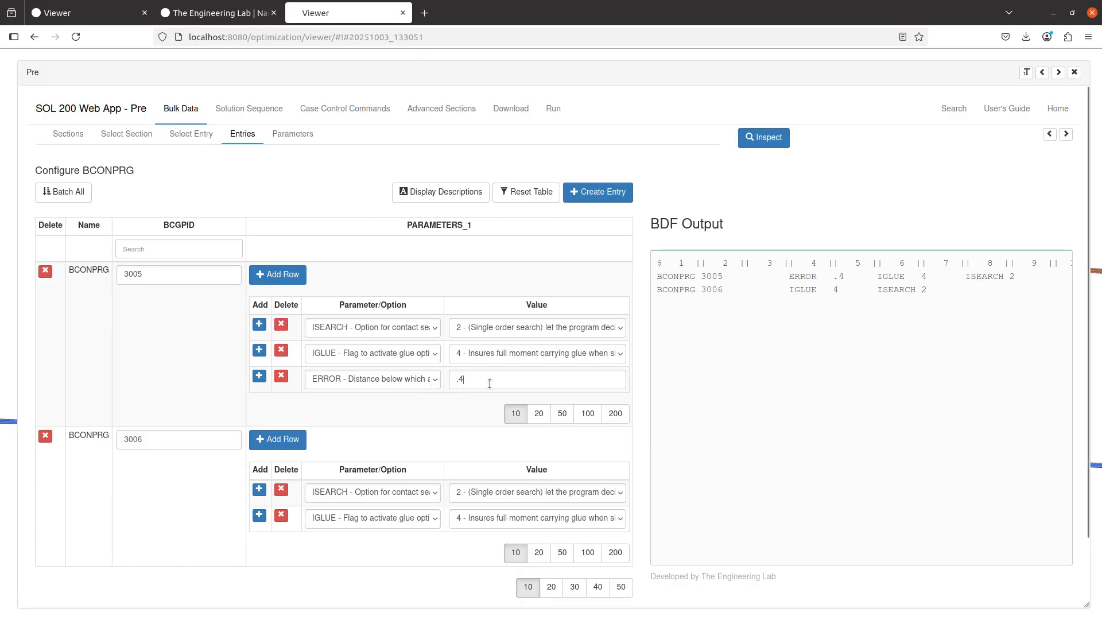
pyautogui.doubleClick(451, 382)
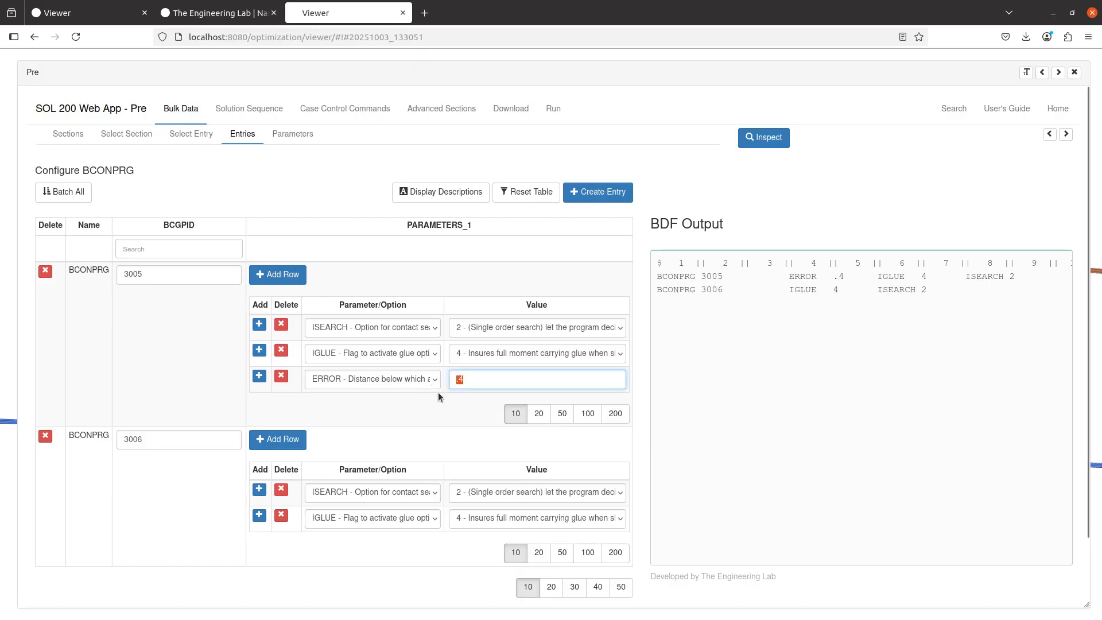
pyautogui.click(415, 413)
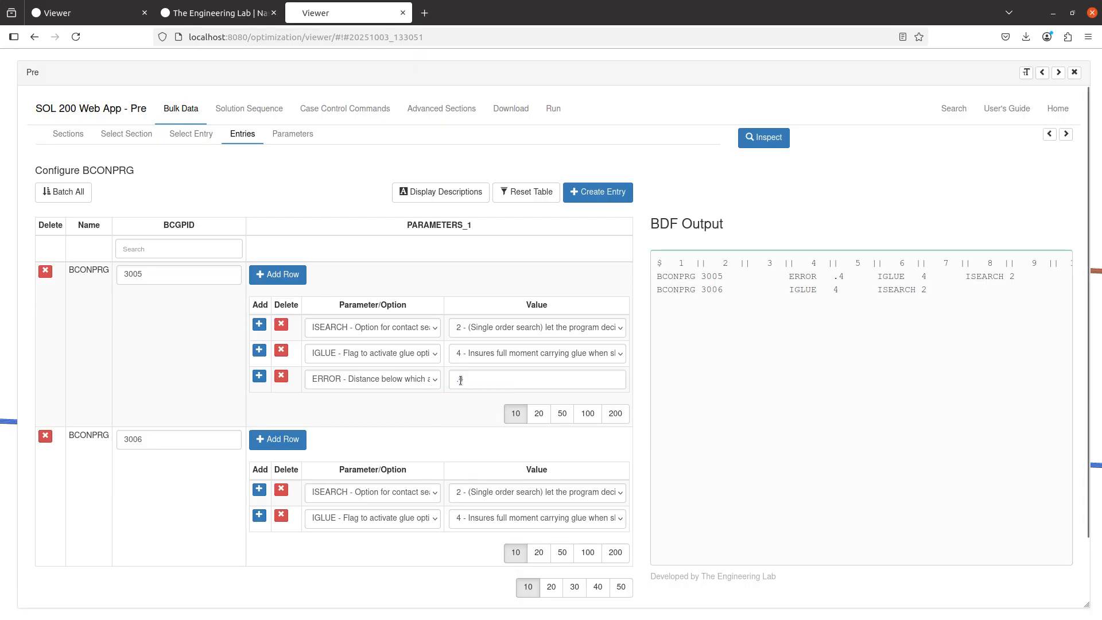
pyautogui.click(461, 380)
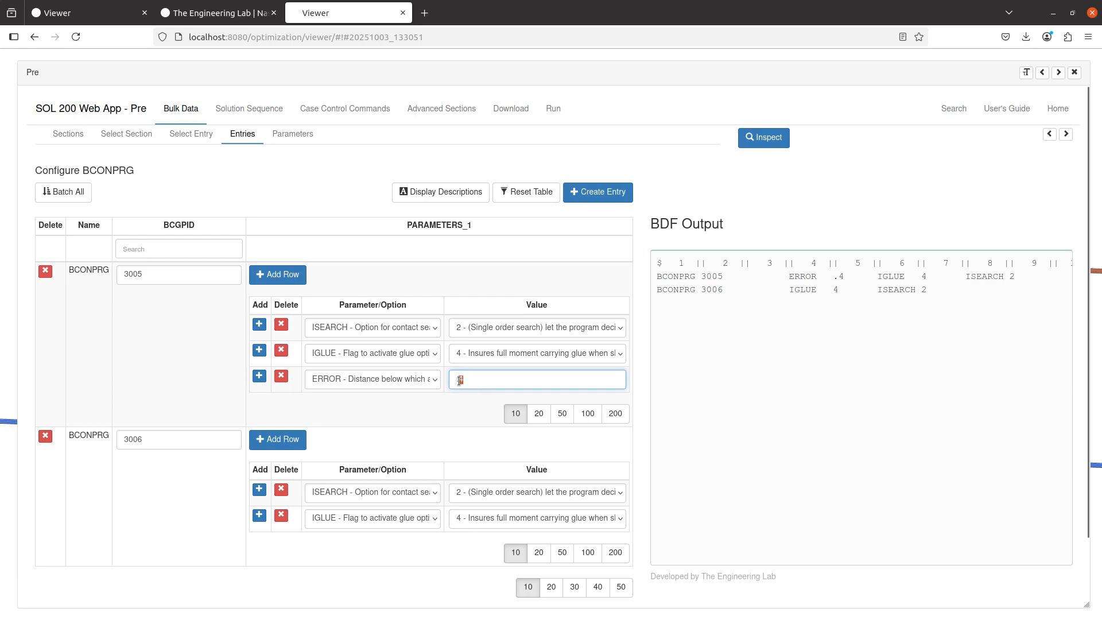
# Set the ERROR distance of BCONPRG entry 3005 to .2, upload the BDF and run it immediately
pyautogui.click(511, 108)
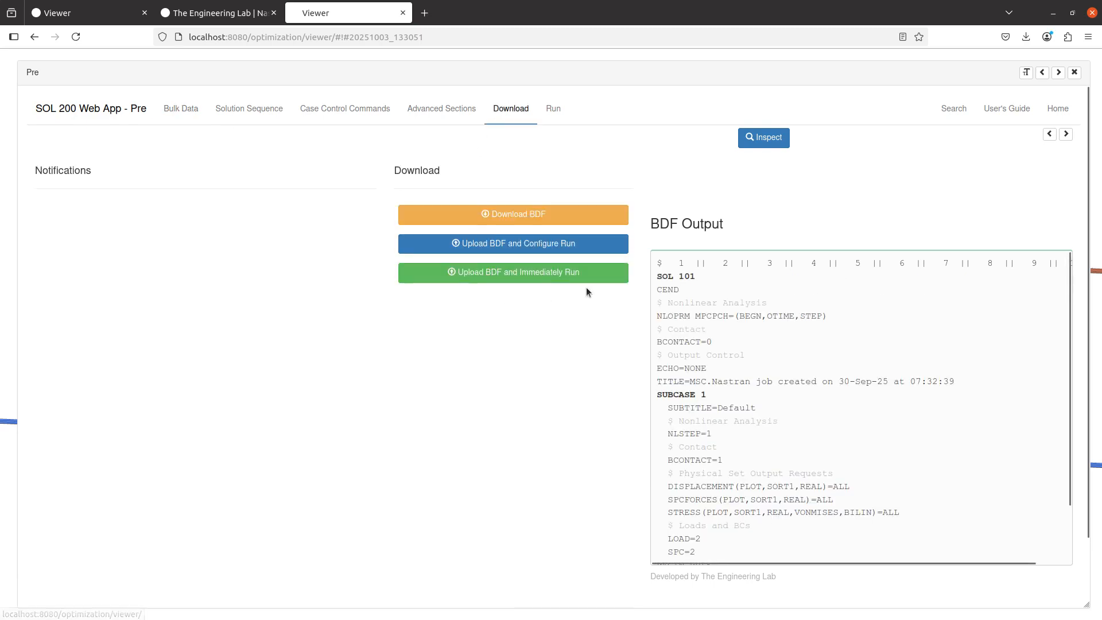
pyautogui.click(545, 273)
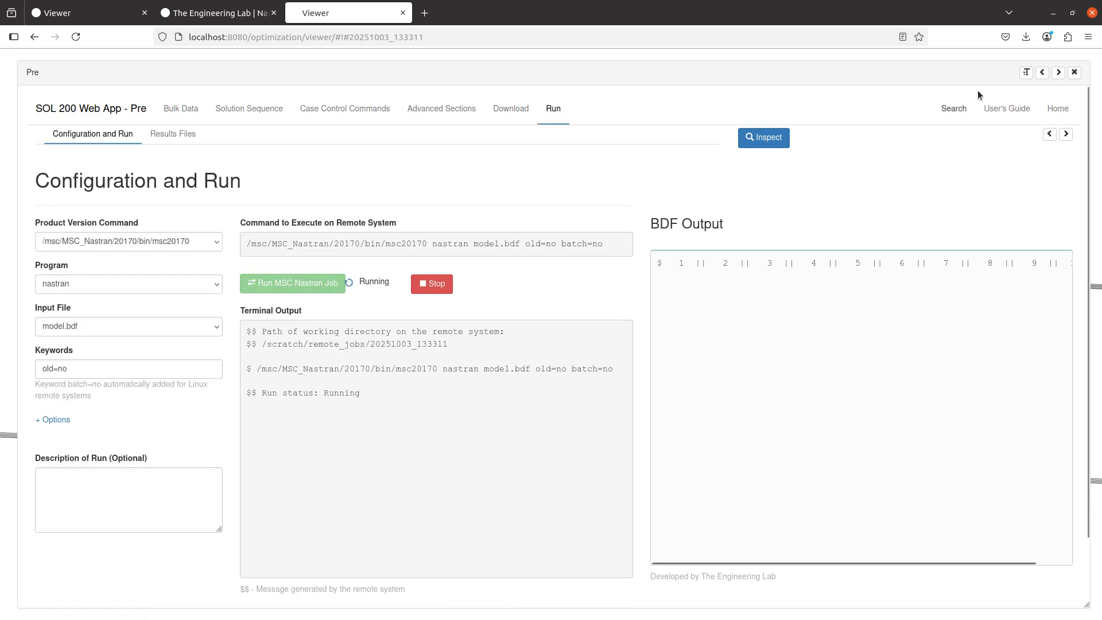
pyautogui.click(1065, 134)
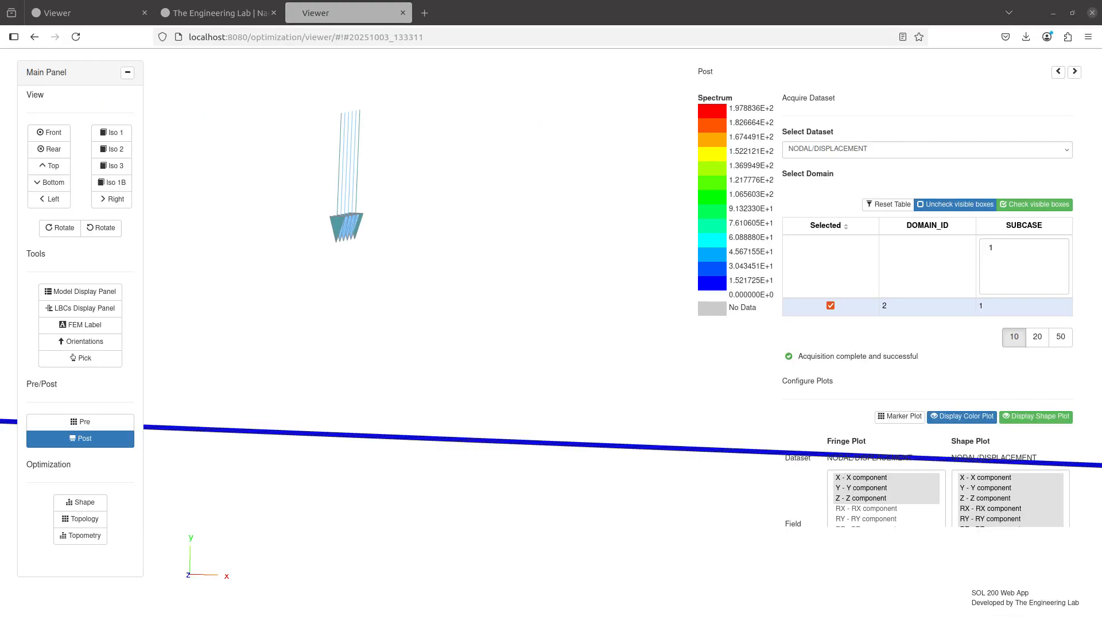
# Turn off the displacement shape plot and examine the fringe results around the loaded edge of the upper shell
pyautogui.scroll(-10, 450, 267)
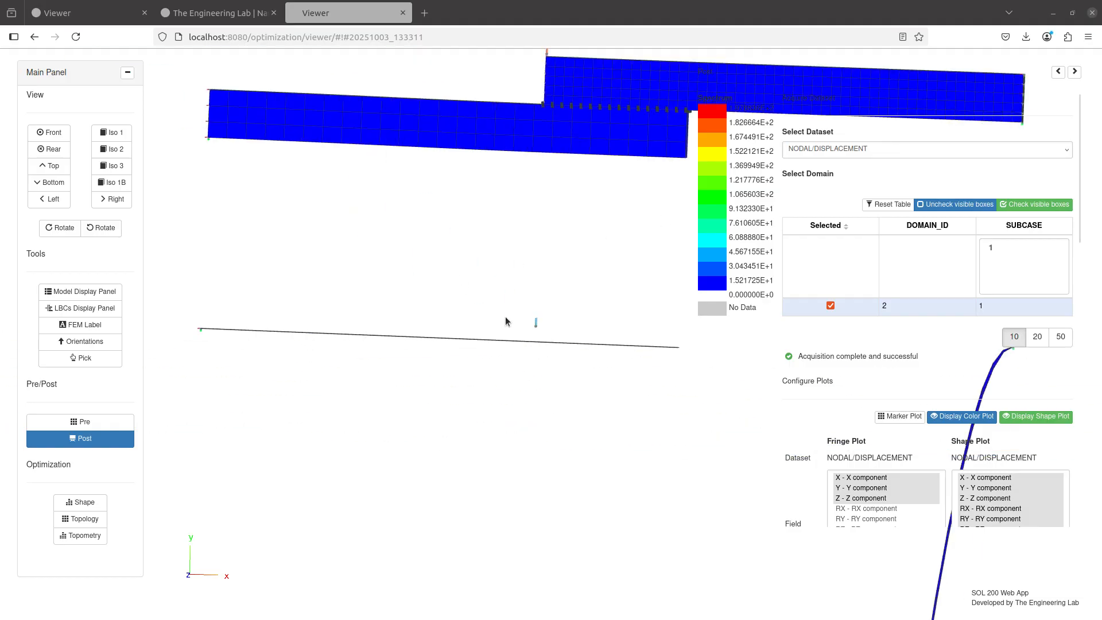
pyautogui.moveTo(506, 317); pyautogui.dragTo(573, 511)
pyautogui.click(1055, 422)
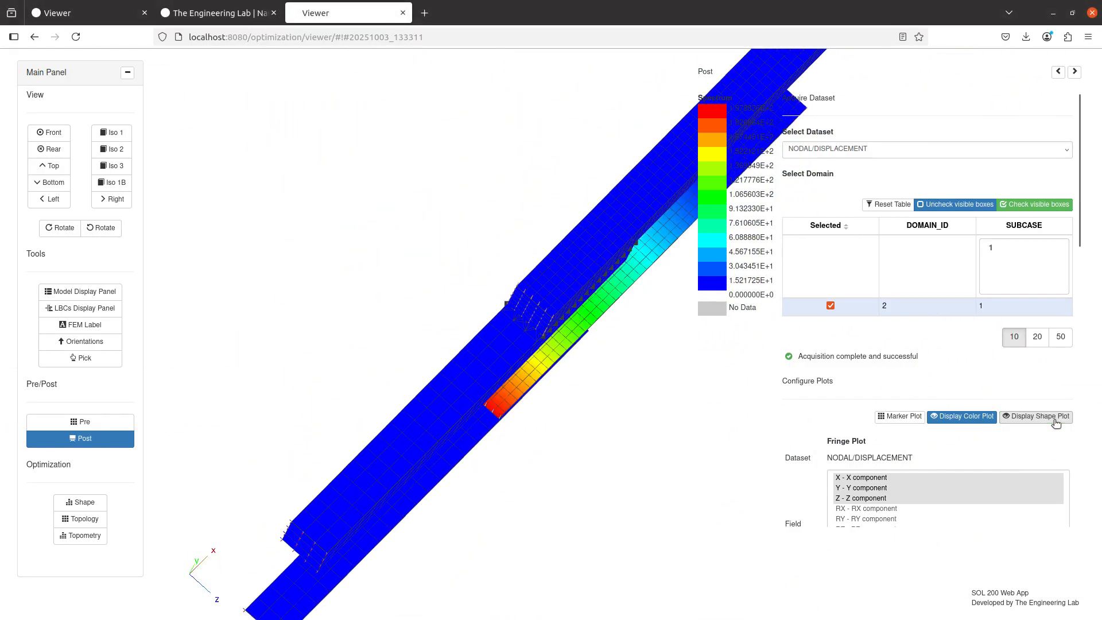
pyautogui.click(1056, 423)
pyautogui.click(1057, 423)
pyautogui.click(1056, 423)
pyautogui.click(1056, 423)
pyautogui.click(1056, 423)
pyautogui.click(1057, 423)
pyautogui.moveTo(591, 428); pyautogui.dragTo(654, 381)
pyautogui.scroll(3, 654, 385)
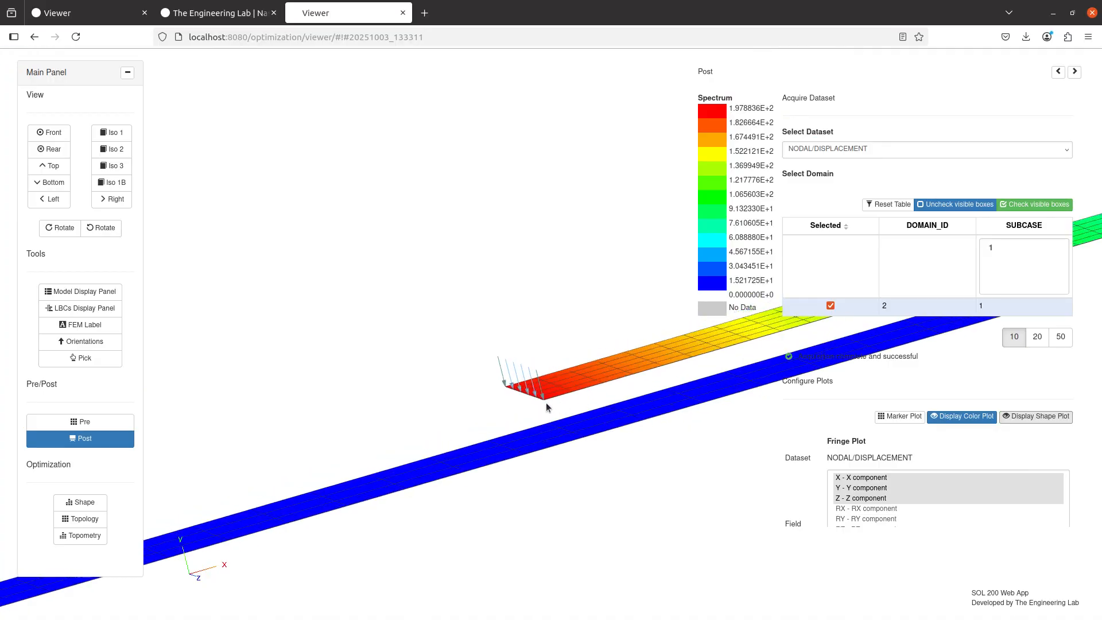
pyautogui.scroll(5, 547, 407)
# Review the ERROR value of BCONPRG entry 3005 in the bulk data entries, and close the Pre window
pyautogui.click(78, 421)
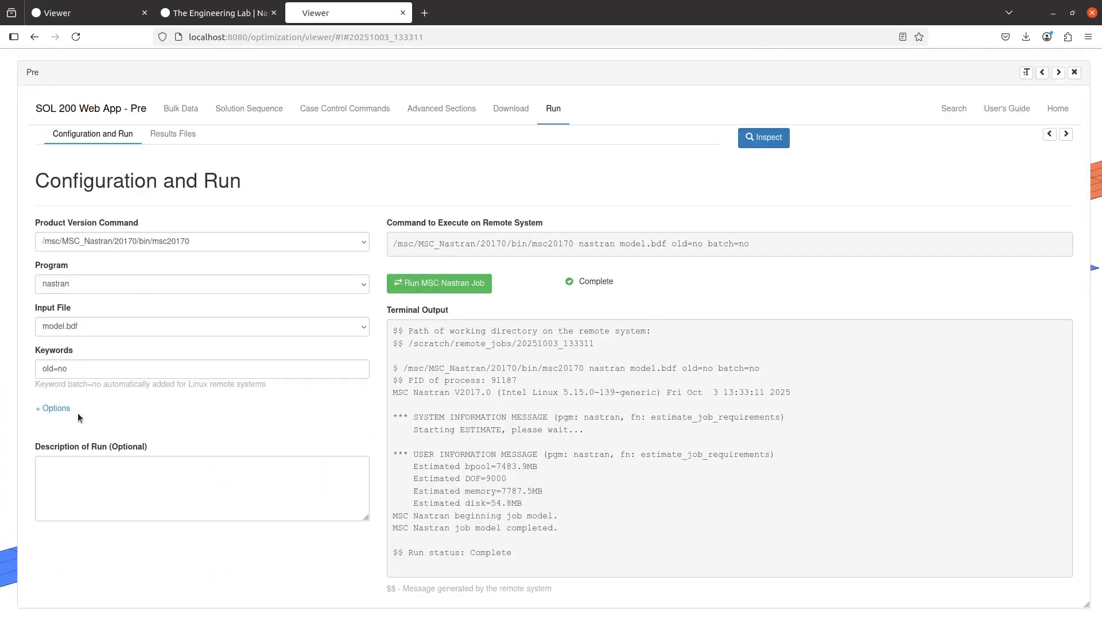
pyautogui.click(183, 109)
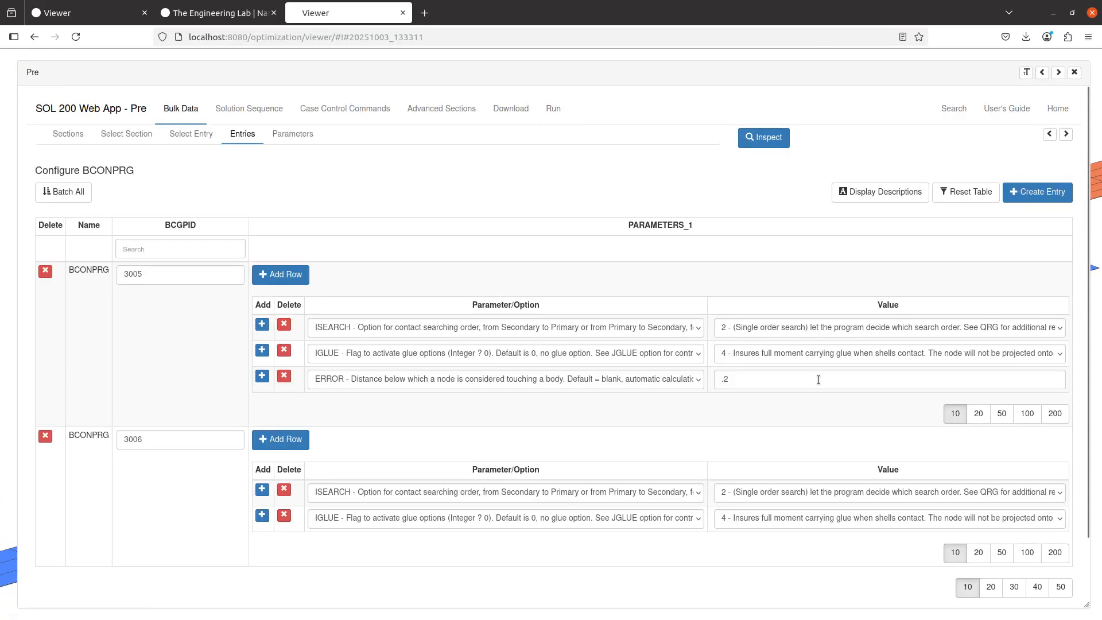
pyautogui.click(767, 379)
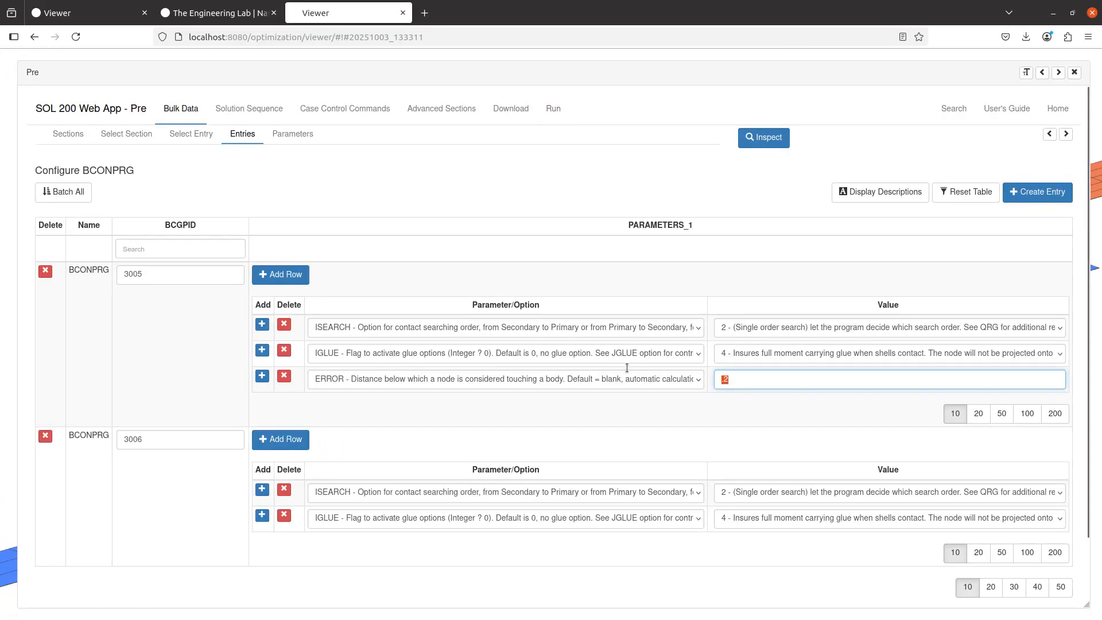
pyautogui.click(744, 402)
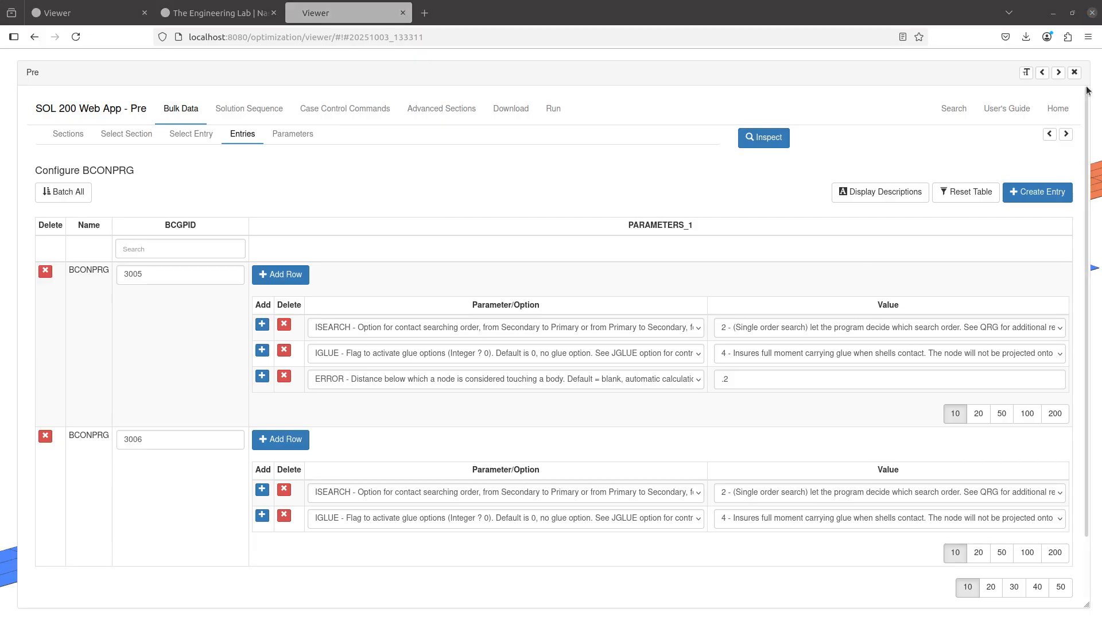
pyautogui.click(1074, 73)
# Label grids 2380 and 2332 on the facing edges of the two shells, using a picking sphere radius of 0.1
pyautogui.moveTo(659, 310); pyautogui.dragTo(646, 349)
pyautogui.click(80, 325)
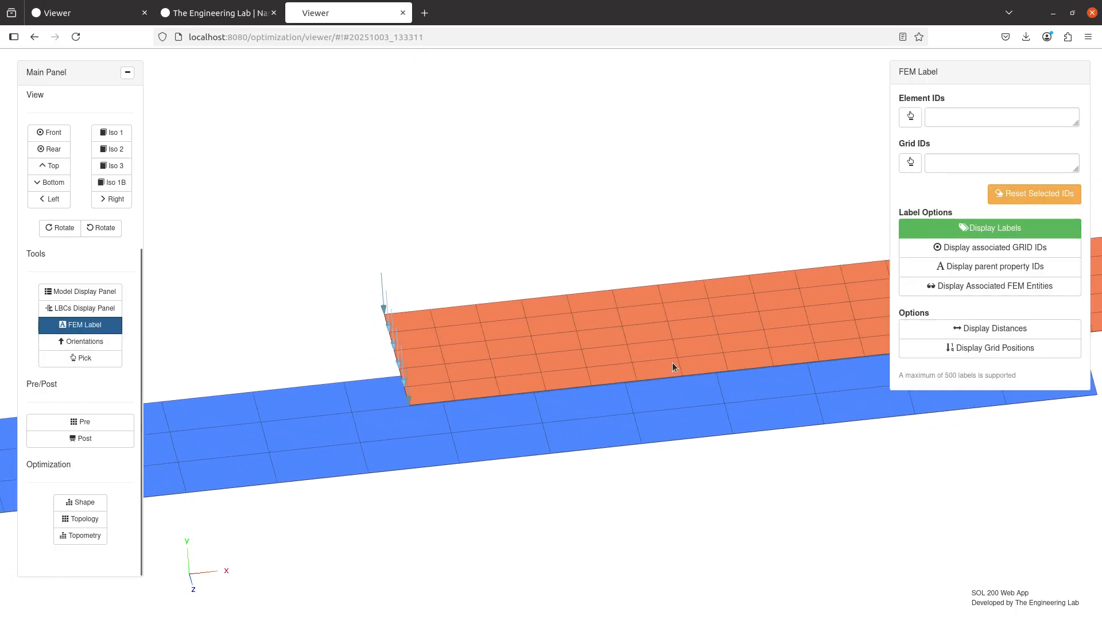
pyautogui.click(910, 162)
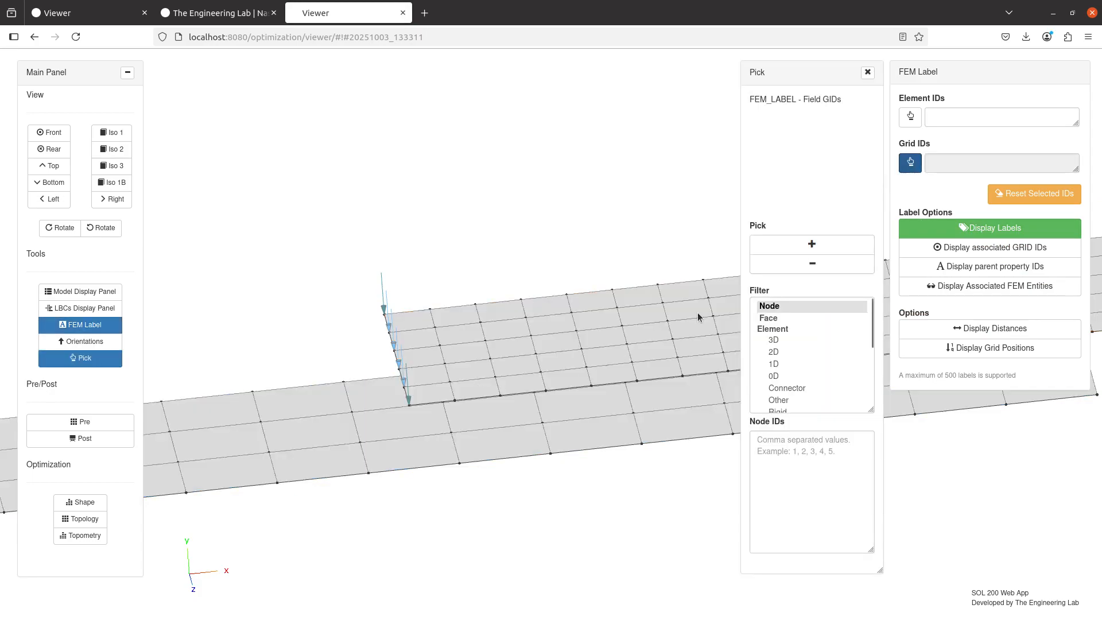
pyautogui.click(780, 244)
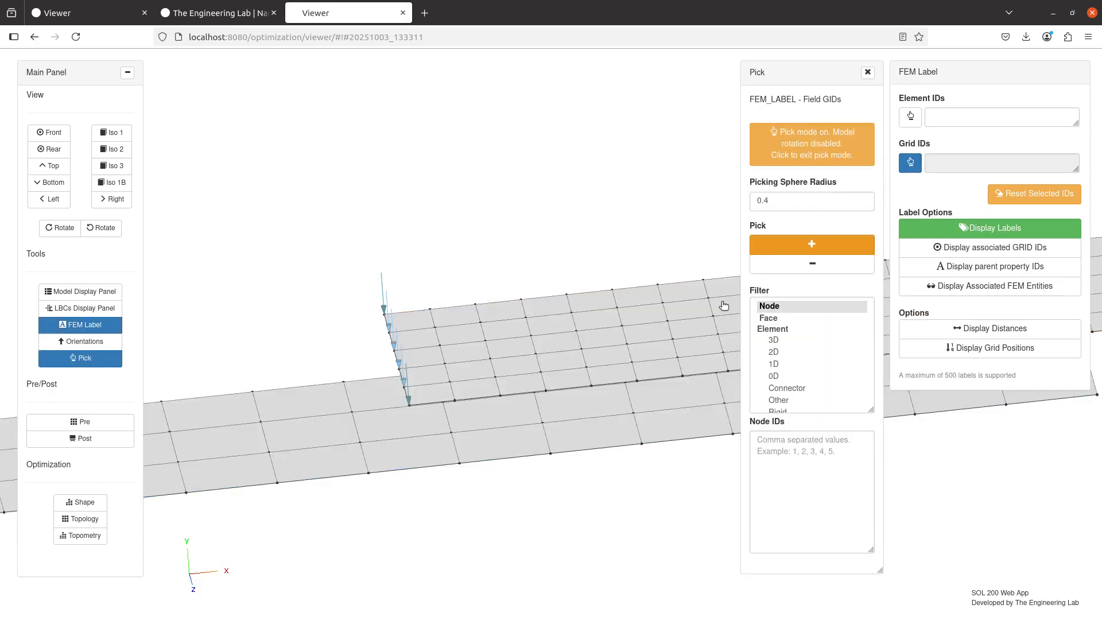
pyautogui.click(767, 201)
pyautogui.scroll(4, 560, 356)
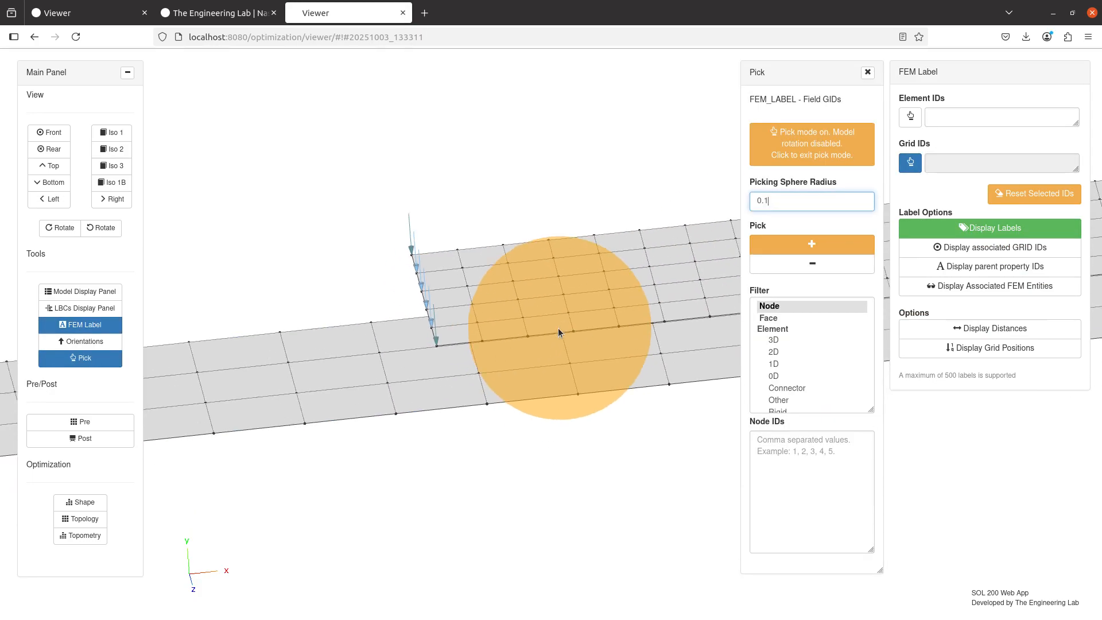
pyautogui.scroll(3, 574, 343)
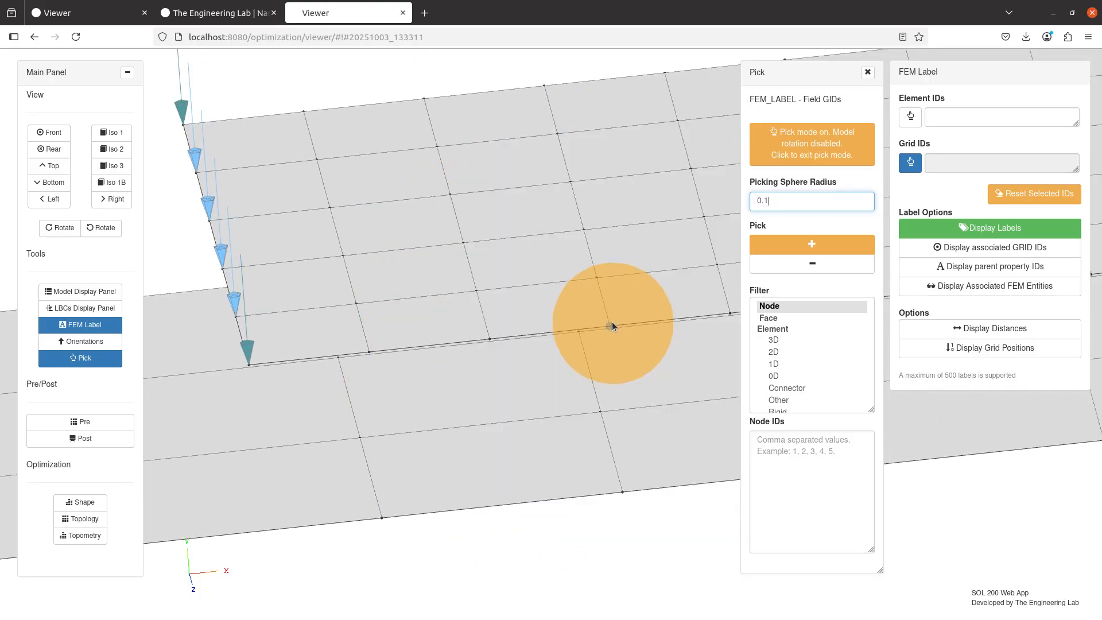
pyautogui.click(611, 321)
pyautogui.click(622, 504)
pyautogui.click(839, 161)
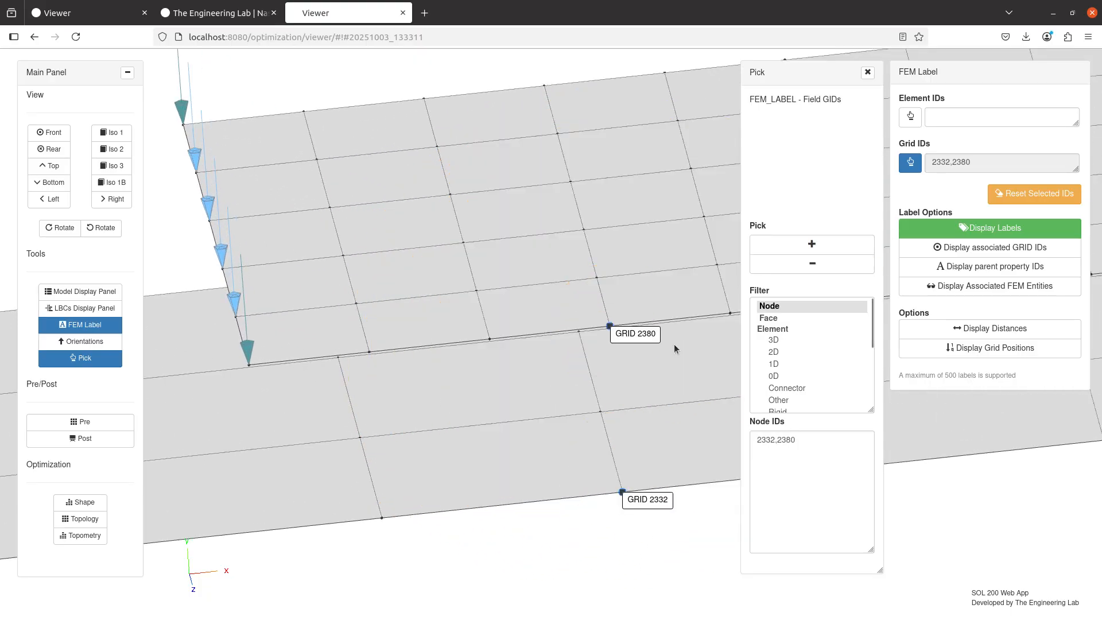
# Display the distance between the two labelled grids and examine the gap between the shells
pyautogui.scroll(-3, 673, 343)
pyautogui.moveTo(623, 422); pyautogui.dragTo(488, 142)
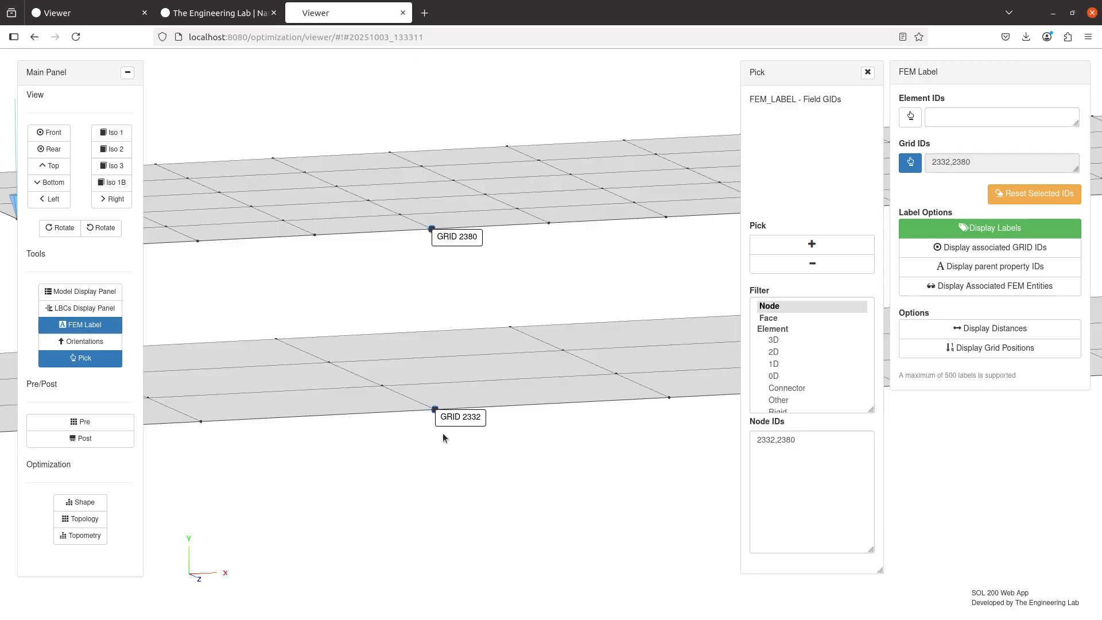
pyautogui.click(987, 329)
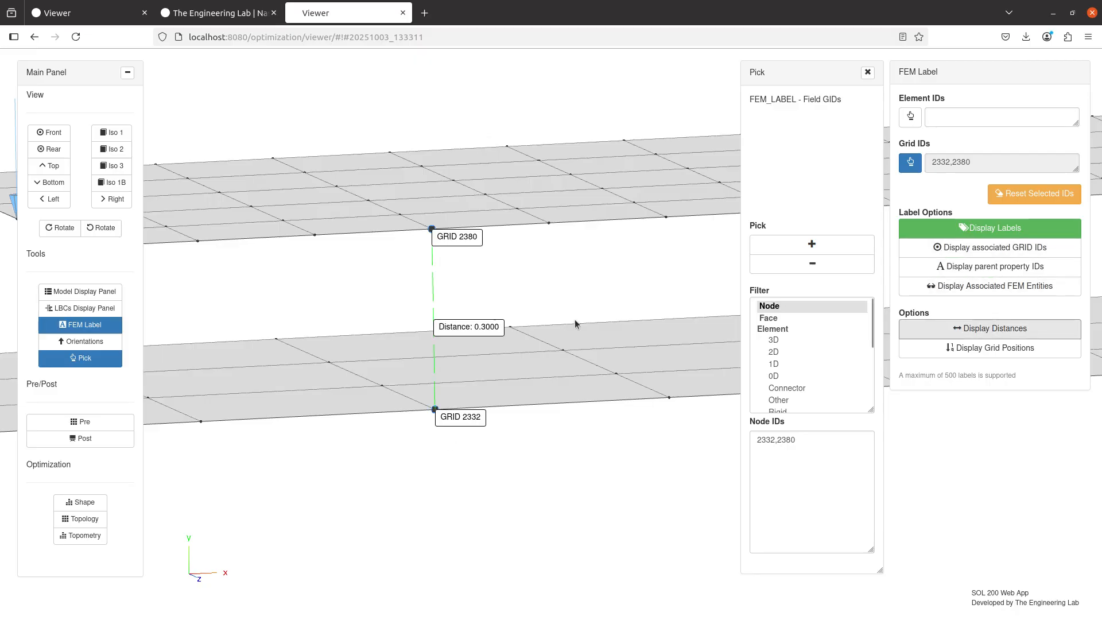
pyautogui.scroll(5, 422, 397)
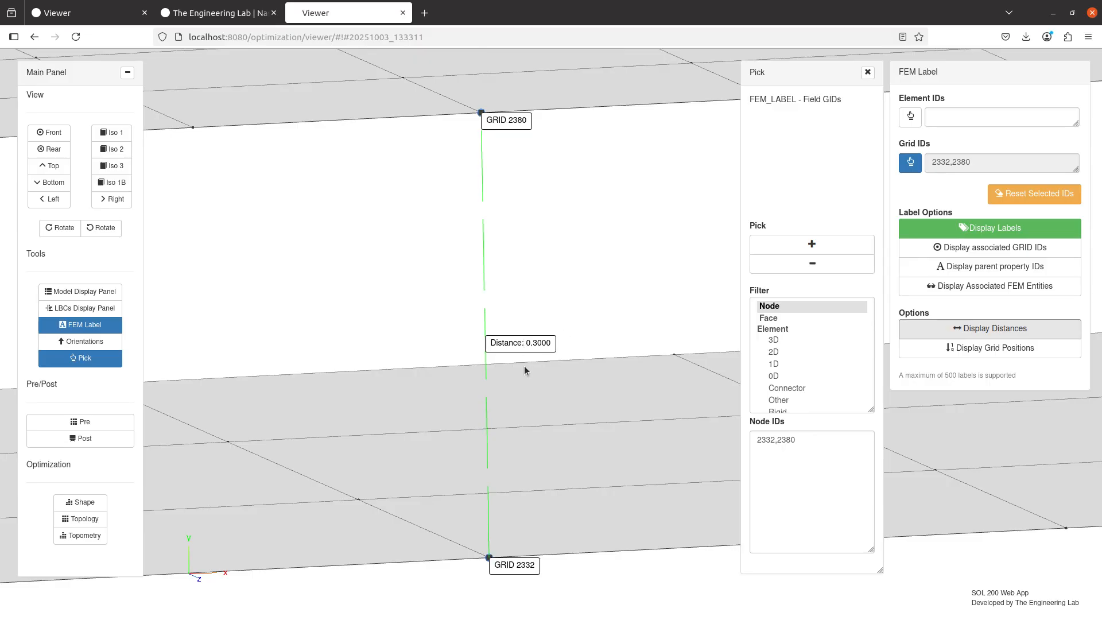
pyautogui.scroll(-5, 520, 374)
# Set the ERROR distance of BCONPRG entry 3005 to .31, upload the BDF and run it immediately
pyautogui.click(102, 422)
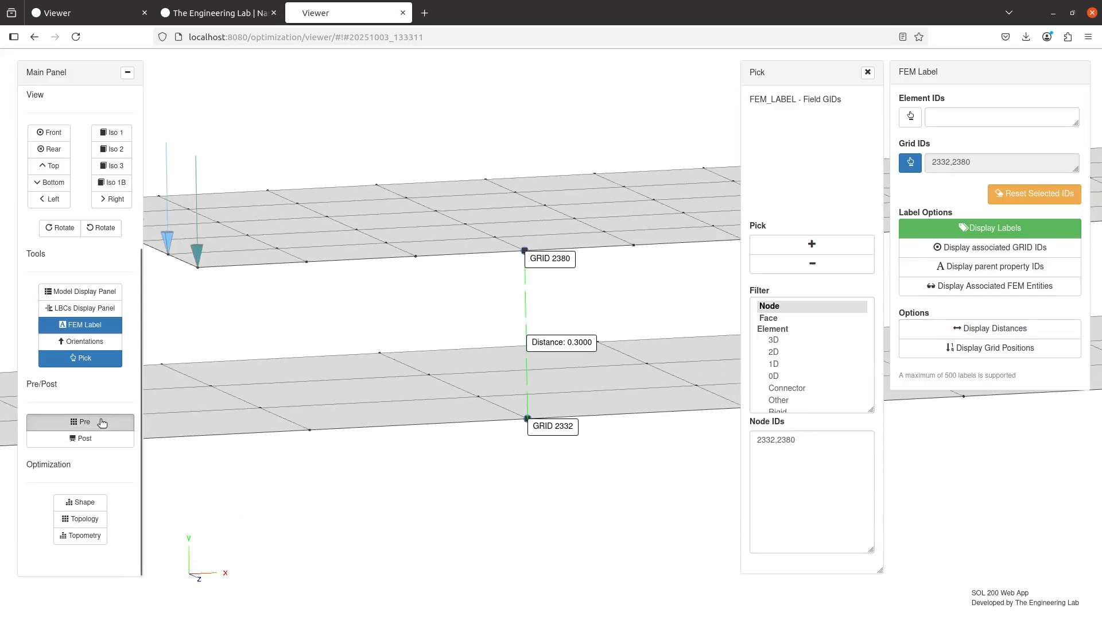
pyautogui.doubleClick(725, 378)
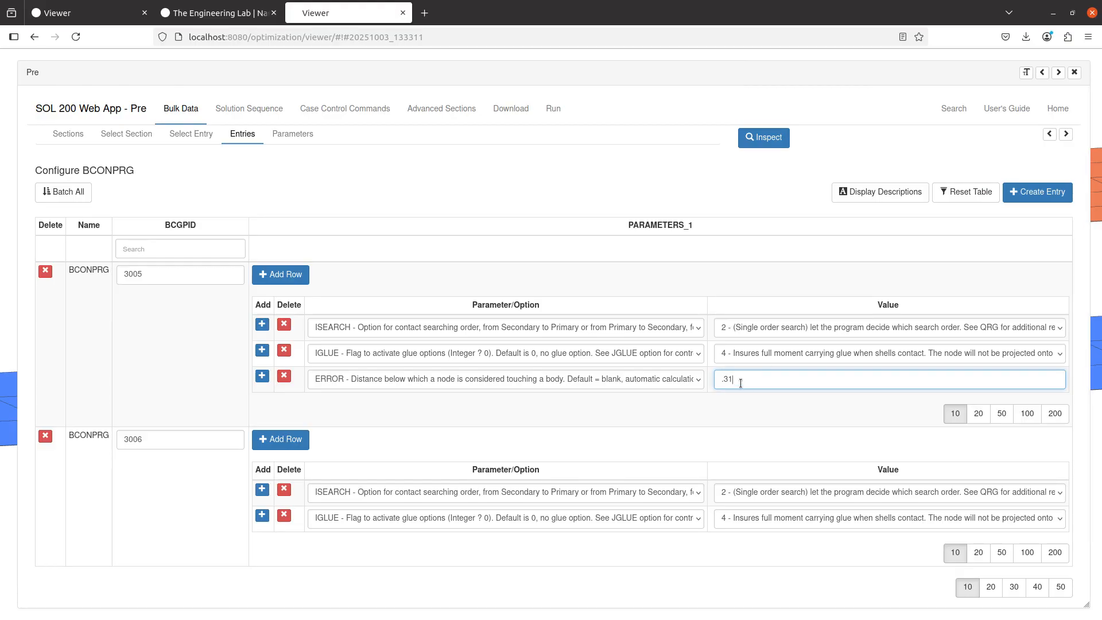
pyautogui.click(515, 114)
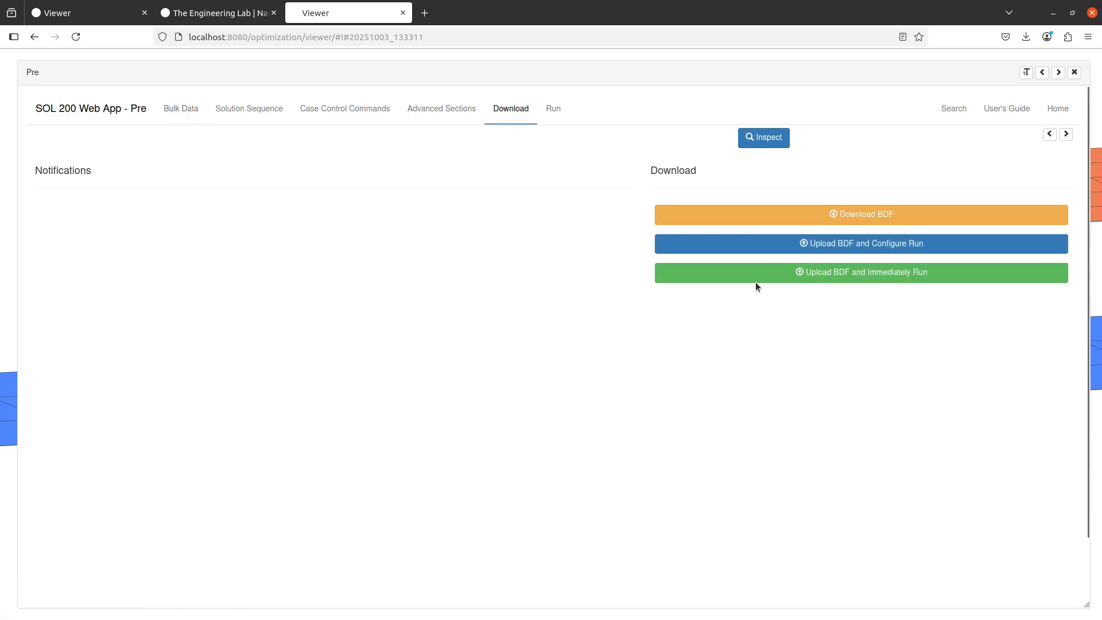
pyautogui.click(755, 280)
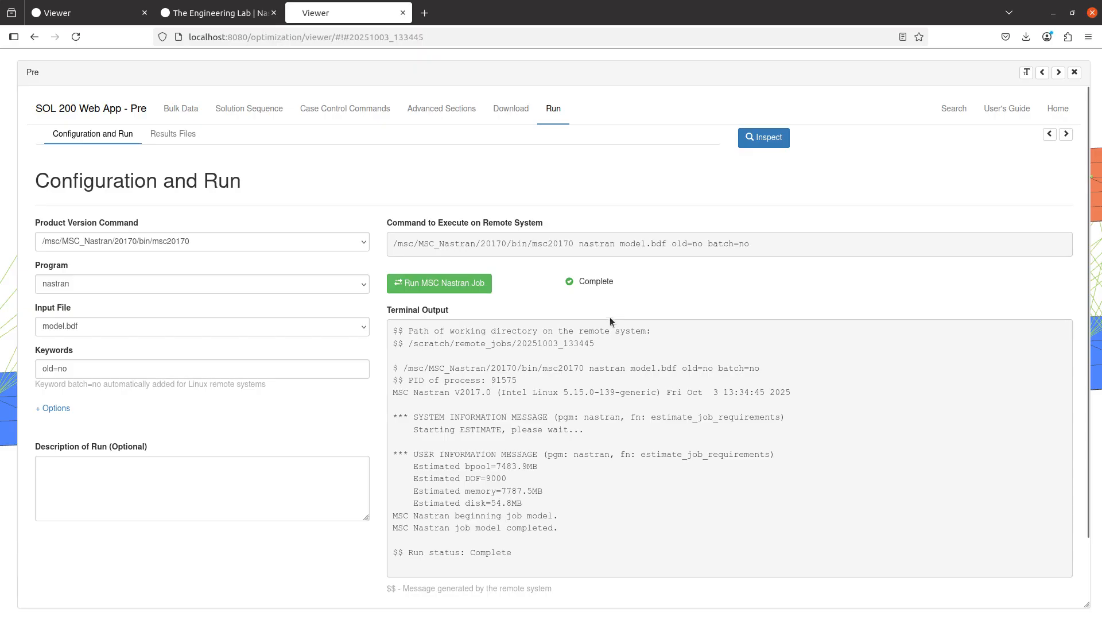
# Toggle the displacement shape plot and examine the MPCs connecting the two shells from several angles
pyautogui.scroll(-10, 450, 380)
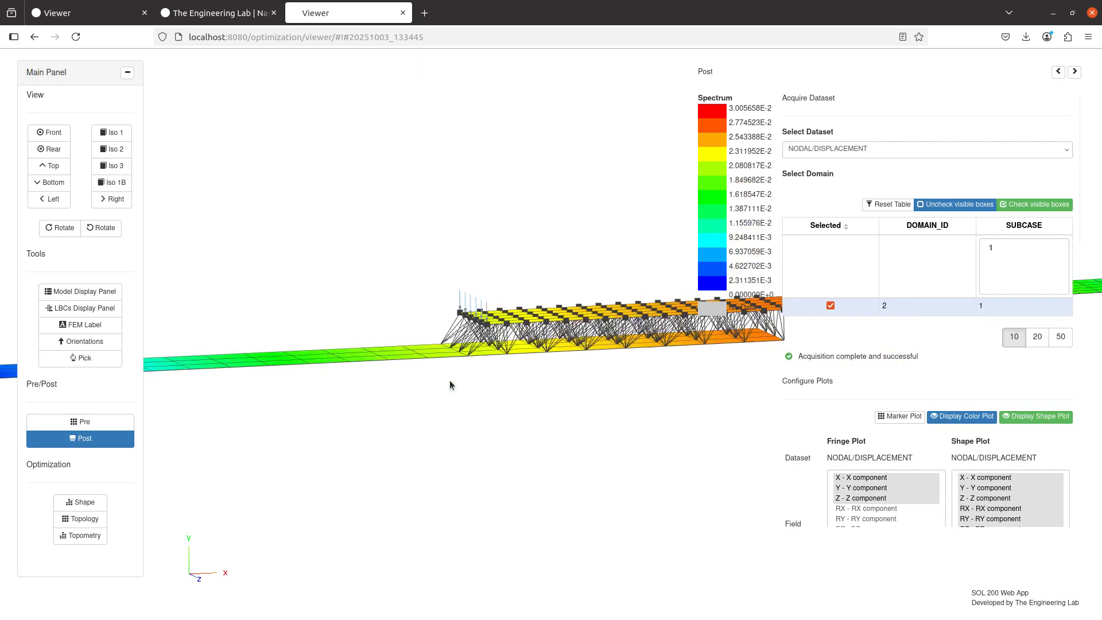
pyautogui.moveTo(449, 380); pyautogui.dragTo(489, 417)
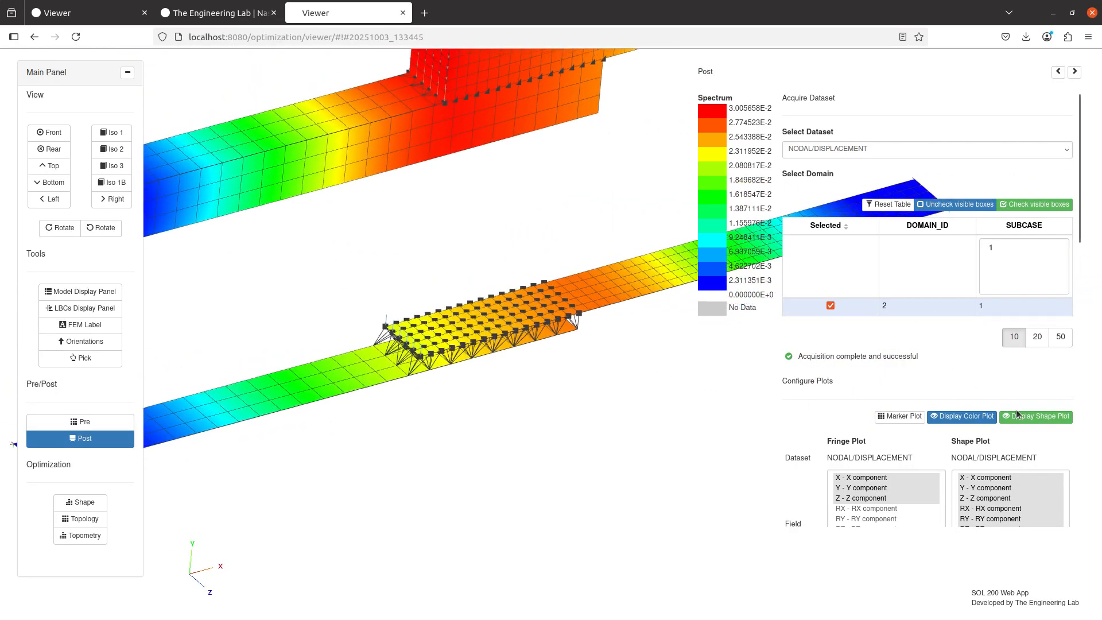
pyautogui.click(1018, 415)
pyautogui.click(1023, 418)
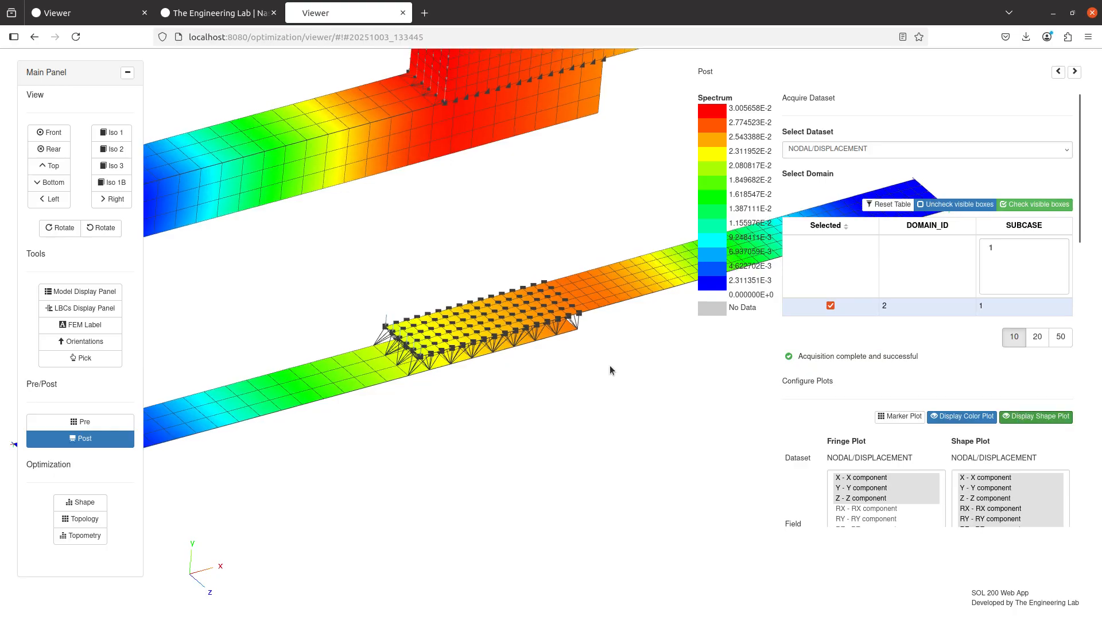
pyautogui.moveTo(609, 365); pyautogui.dragTo(471, 320)
pyautogui.scroll(6, 367, 358)
pyautogui.moveTo(309, 359); pyautogui.dragTo(372, 304)
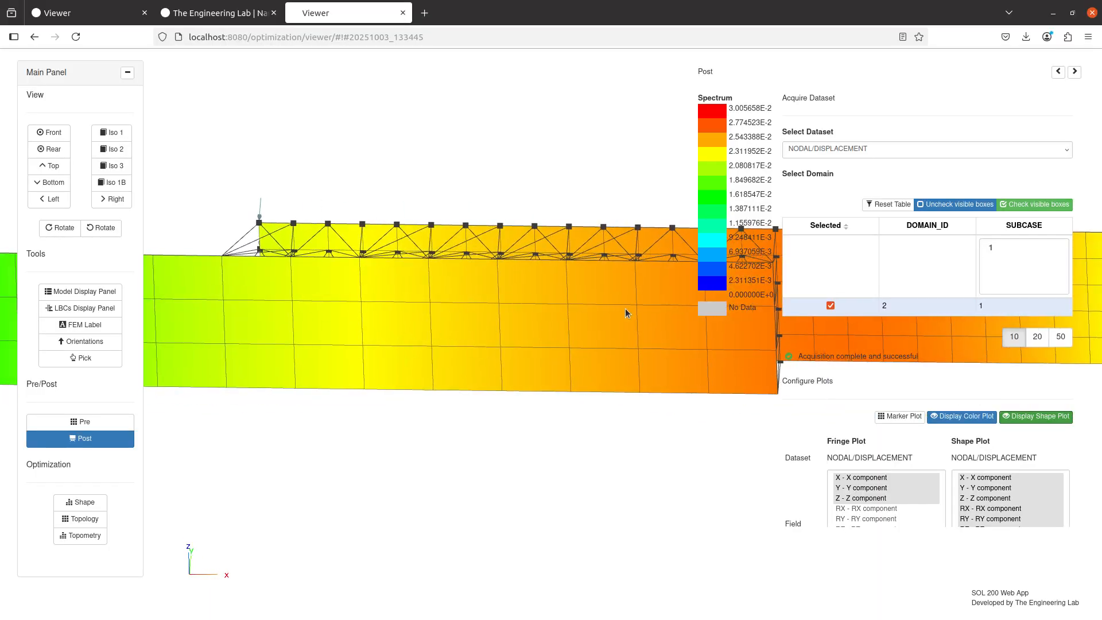
pyautogui.moveTo(452, 309); pyautogui.dragTo(395, 375)
pyautogui.scroll(10, 396, 378)
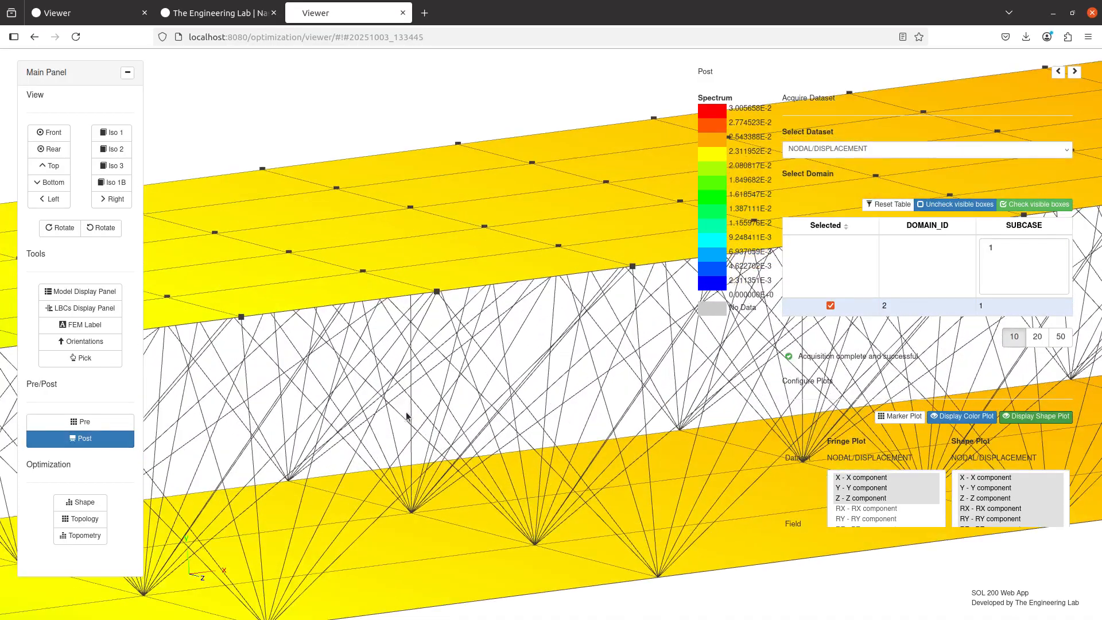
pyautogui.moveTo(407, 416); pyautogui.dragTo(473, 405)
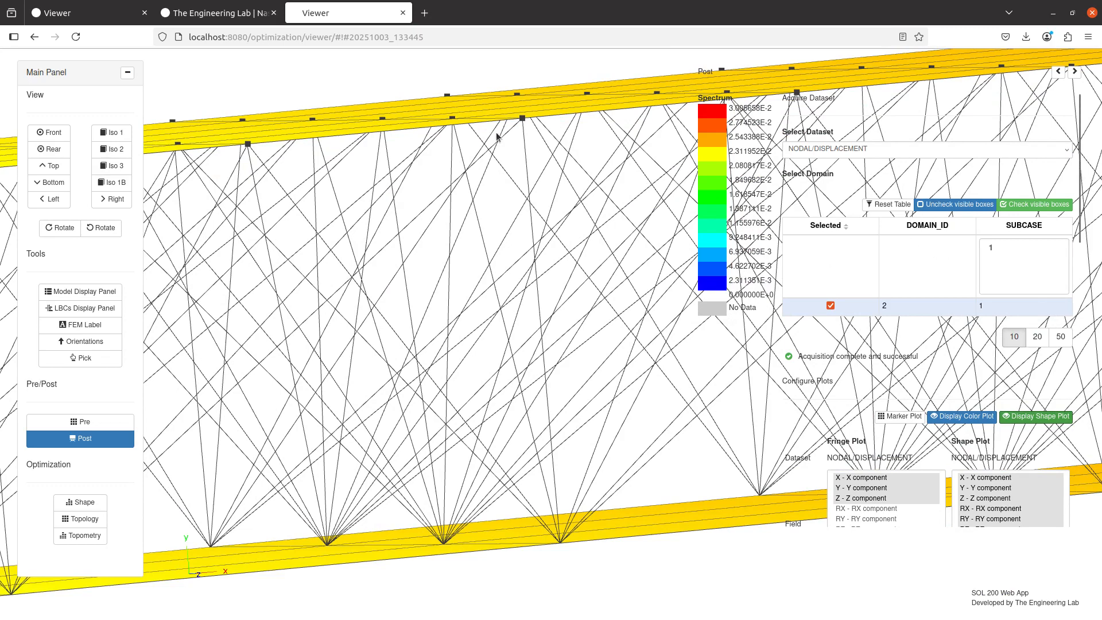
# Hide the MPC elements briefly to compare the bare gap, show them again and examine the connections between the shells
pyautogui.click(109, 291)
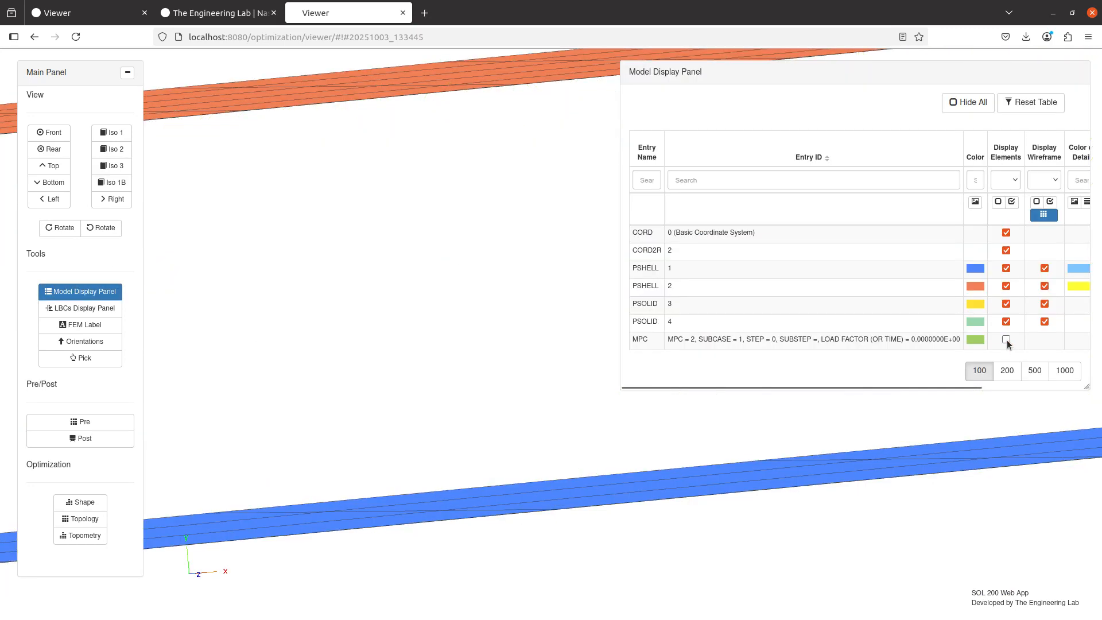
pyautogui.scroll(-3, 327, 435)
pyautogui.click(84, 292)
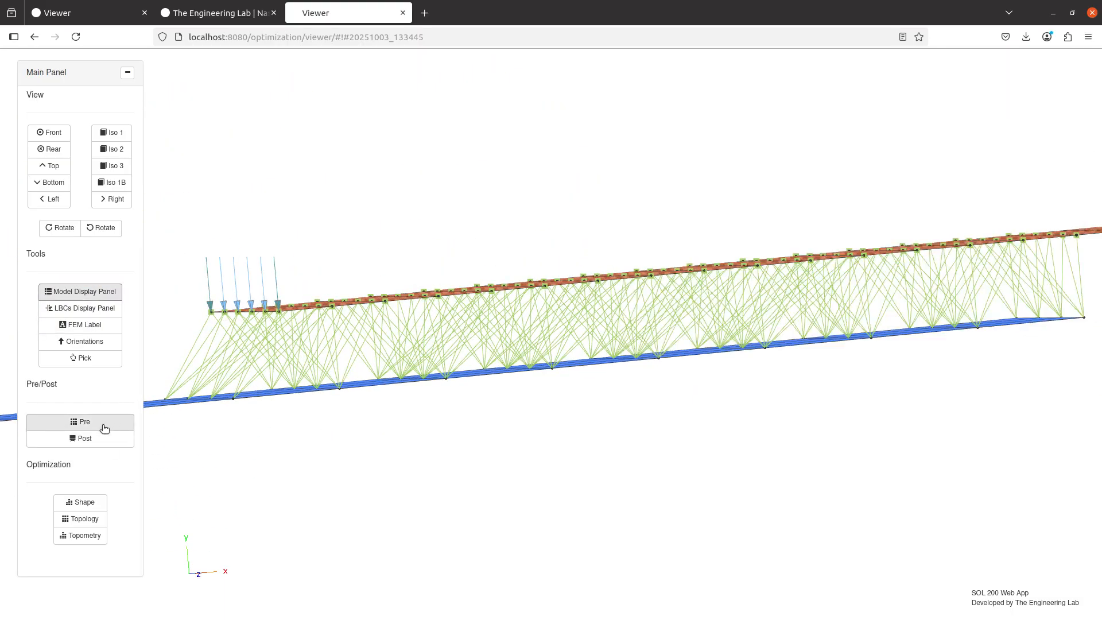
pyautogui.scroll(5, 400, 305)
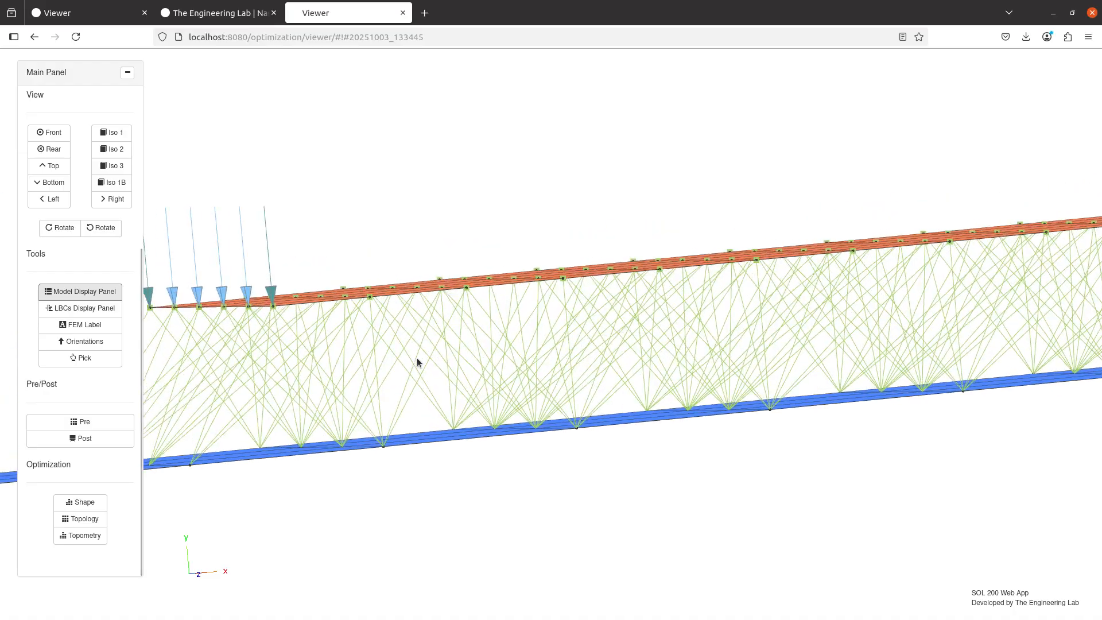
pyautogui.scroll(-5, 365, 353)
# Turn on the detail display and detail wireframe for PSHELL 1 and PSHELL 2
pyautogui.click(84, 291)
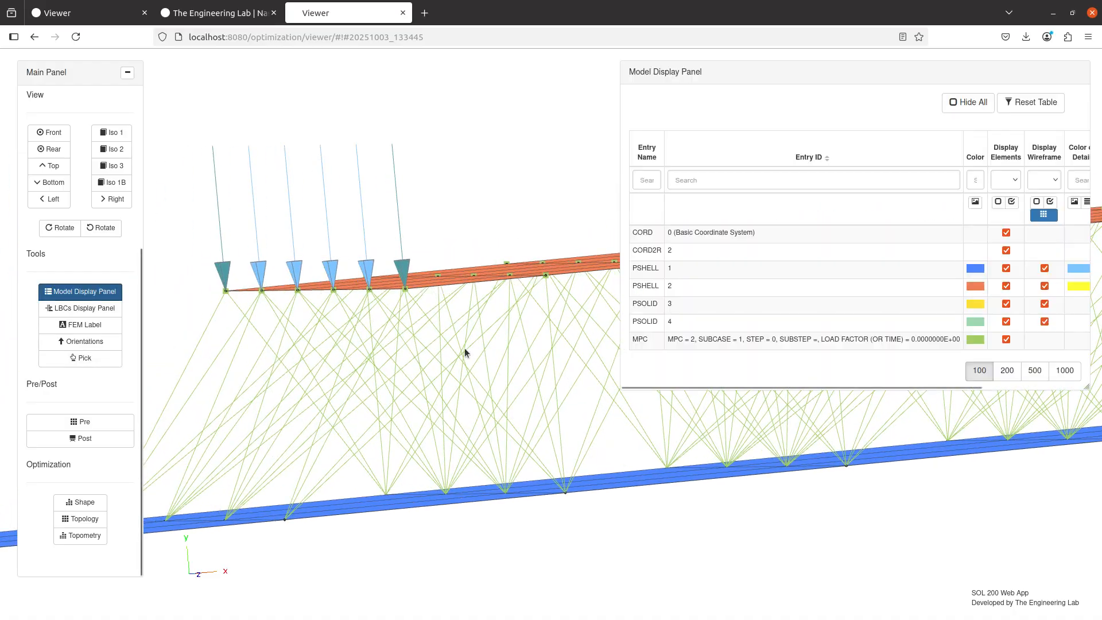
pyautogui.hscroll(5, 1074, 292)
pyautogui.click(1013, 268)
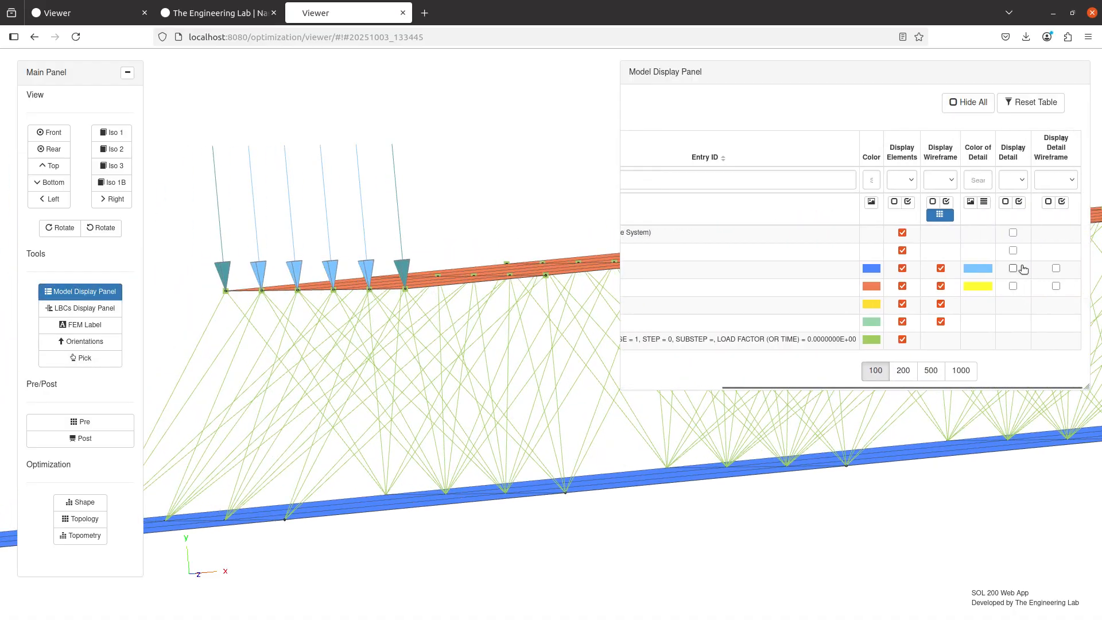
pyautogui.click(1013, 286)
pyautogui.click(1056, 268)
pyautogui.click(1056, 286)
pyautogui.scroll(-3, 367, 325)
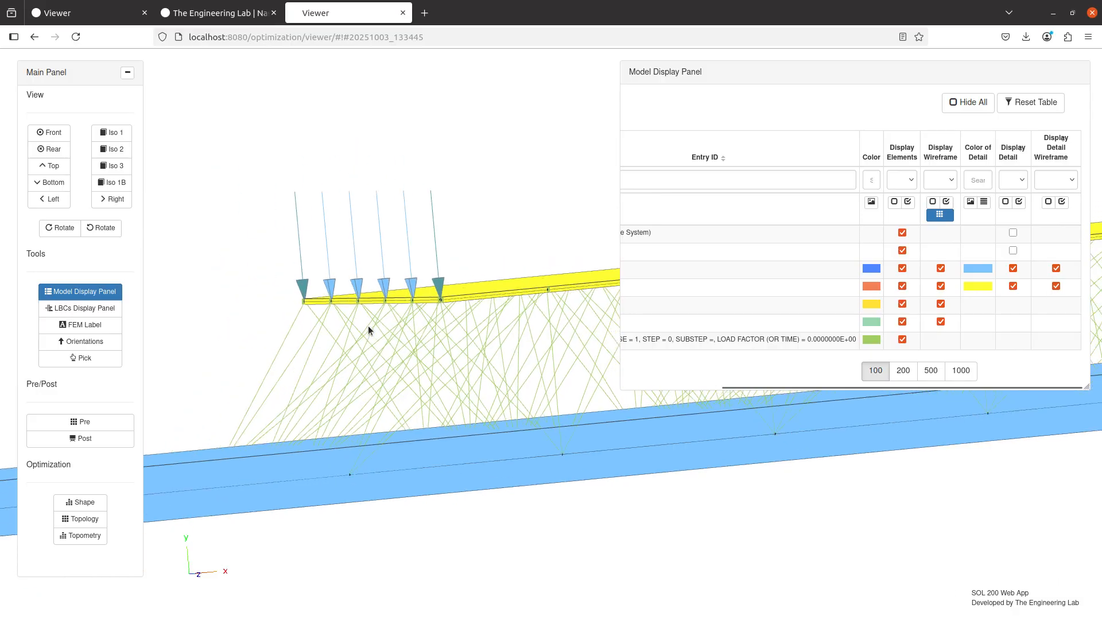
# Examine the MPC connections near the loaded end of the upper shell, and close the model display table
pyautogui.moveTo(390, 298); pyautogui.dragTo(401, 329)
pyautogui.scroll(5, 375, 308)
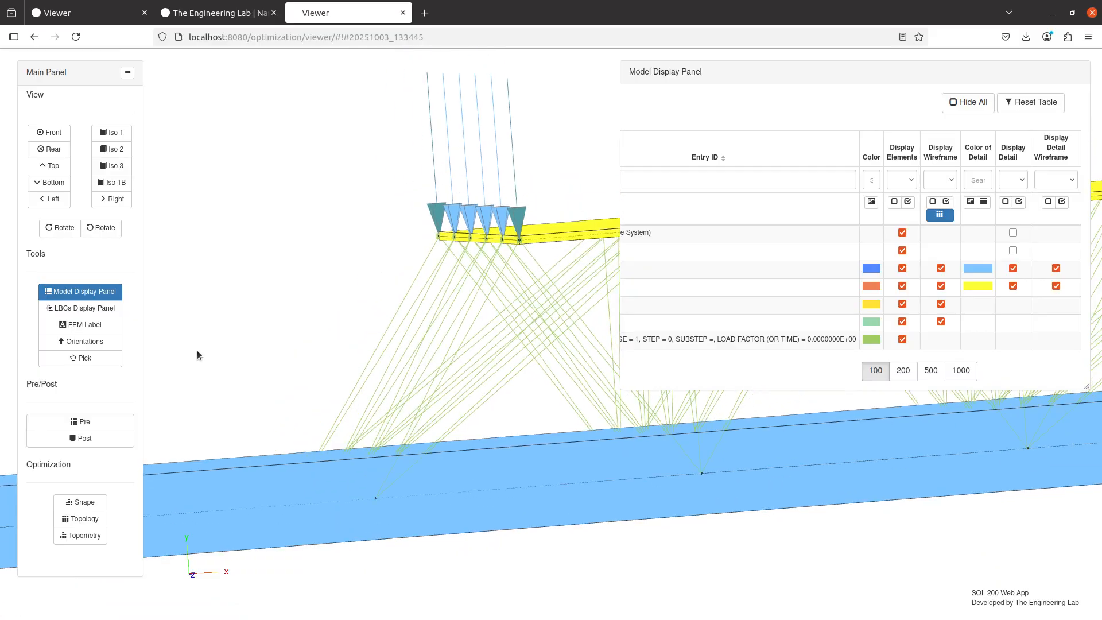
pyautogui.click(80, 291)
# Find the BCONCHK case control command and enable it above the subcase
pyautogui.click(103, 425)
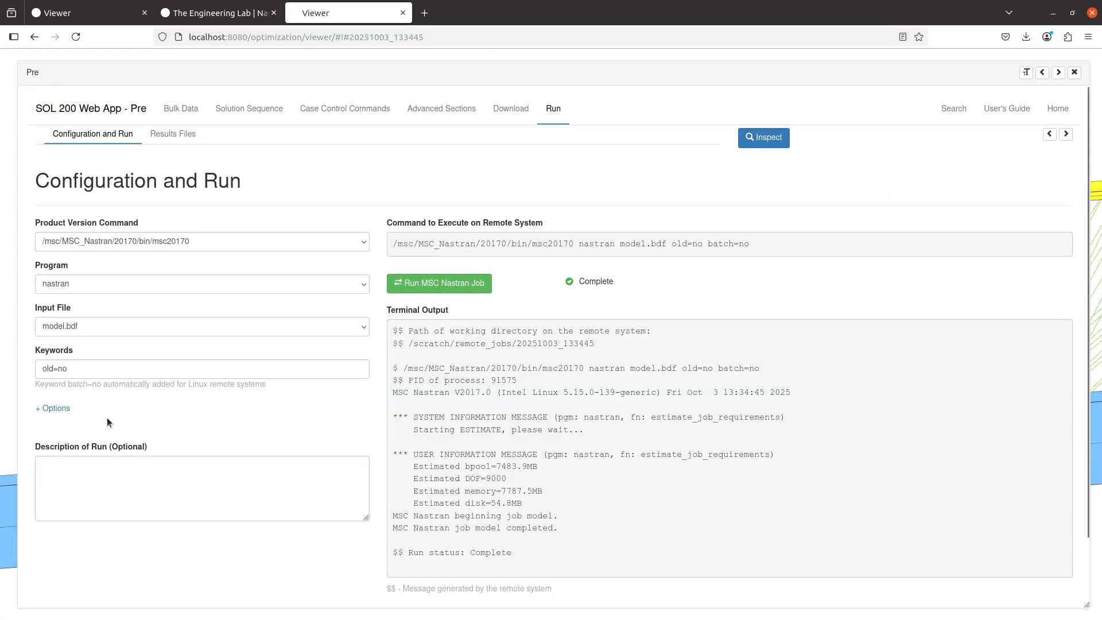
pyautogui.click(360, 112)
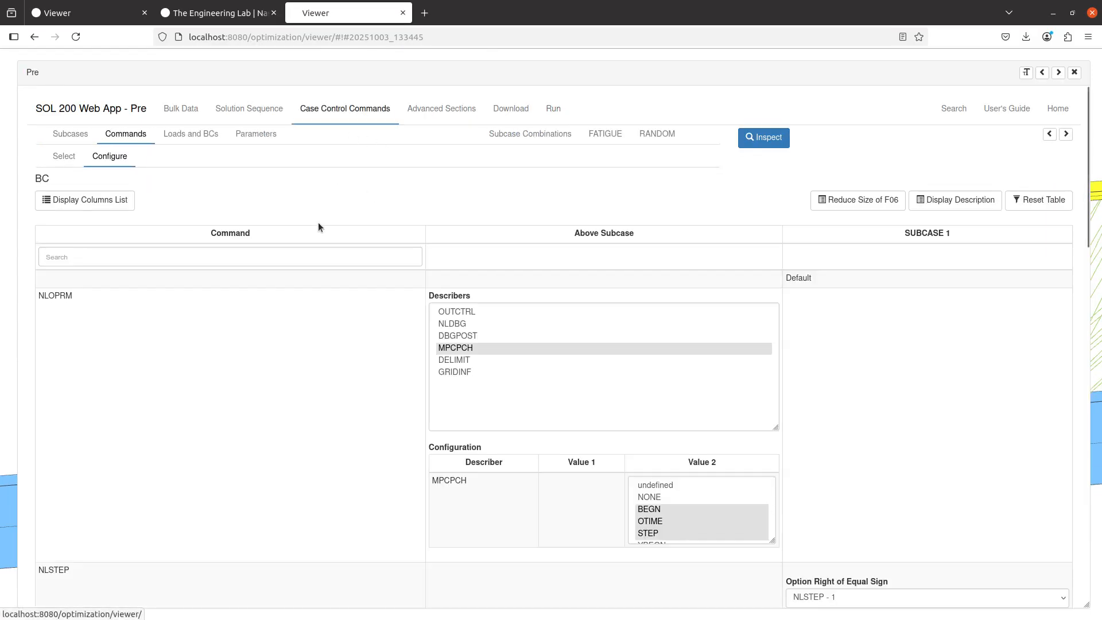
pyautogui.click(64, 156)
pyautogui.click(260, 262)
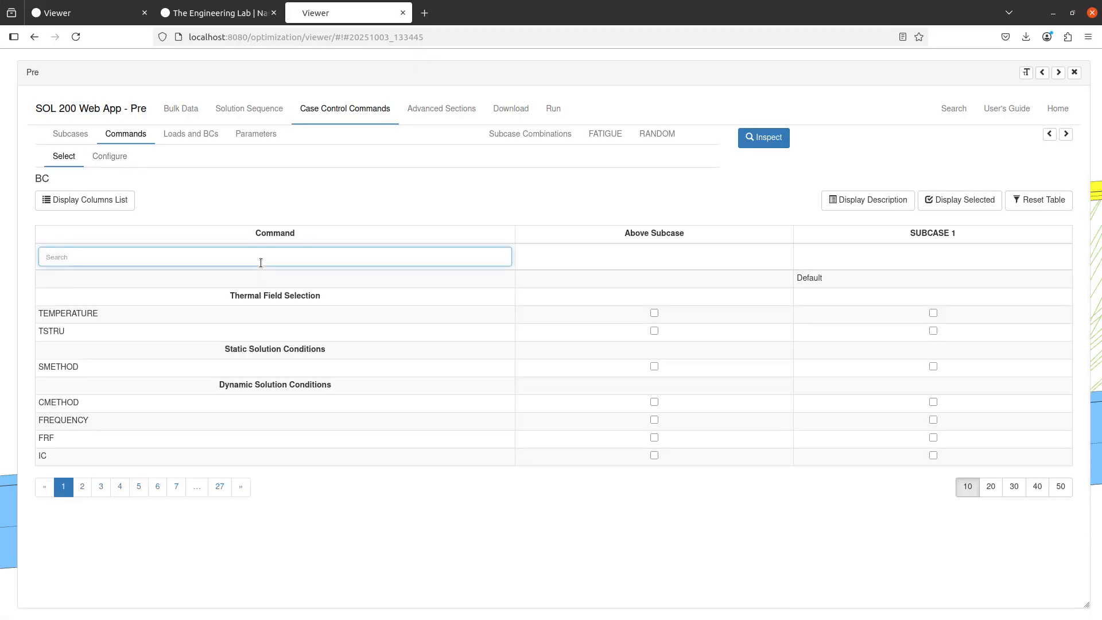
pyautogui.write('bcon')
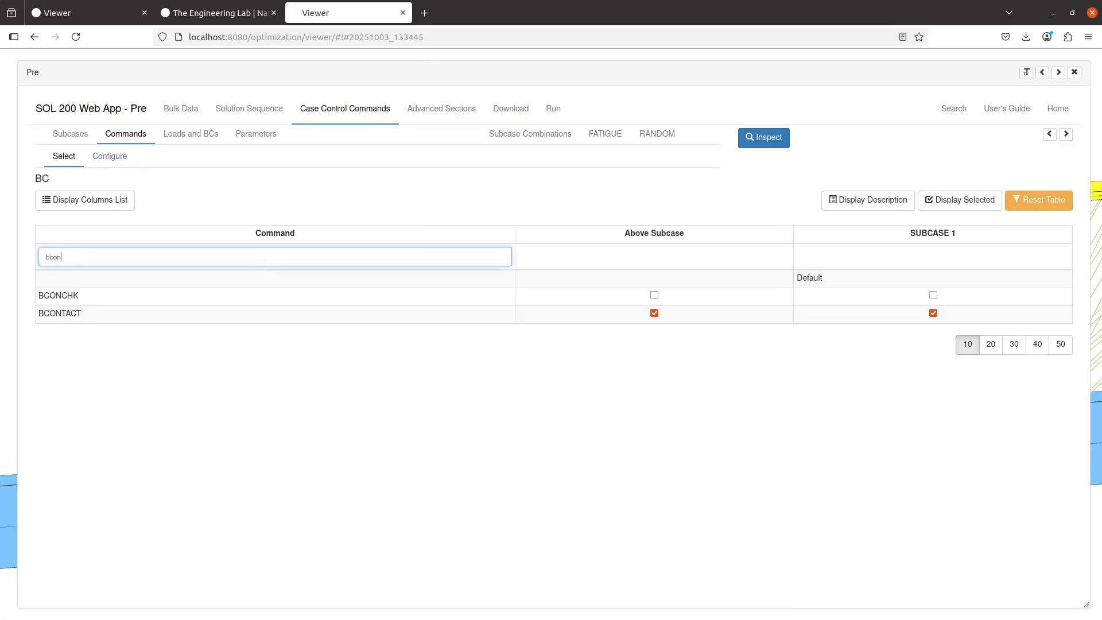
pyautogui.click(655, 295)
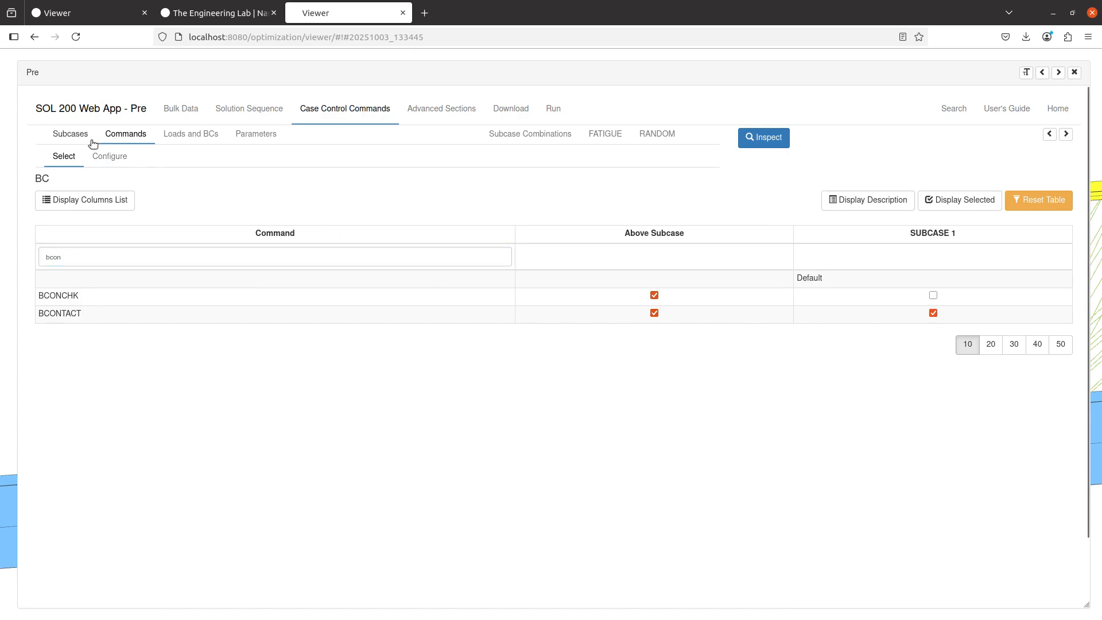
# Configure BCONCHK above the subcase with the PLOT describer and the RUN option
pyautogui.click(100, 156)
pyautogui.scroll(-5, 276, 373)
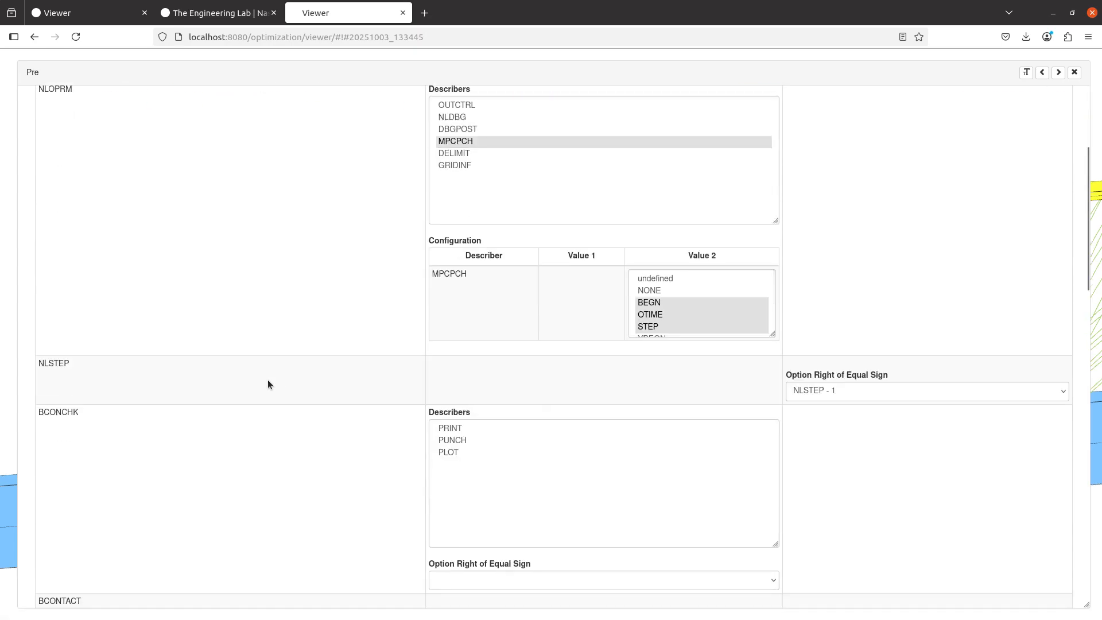
pyautogui.click(457, 451)
pyautogui.scroll(-3, 311, 457)
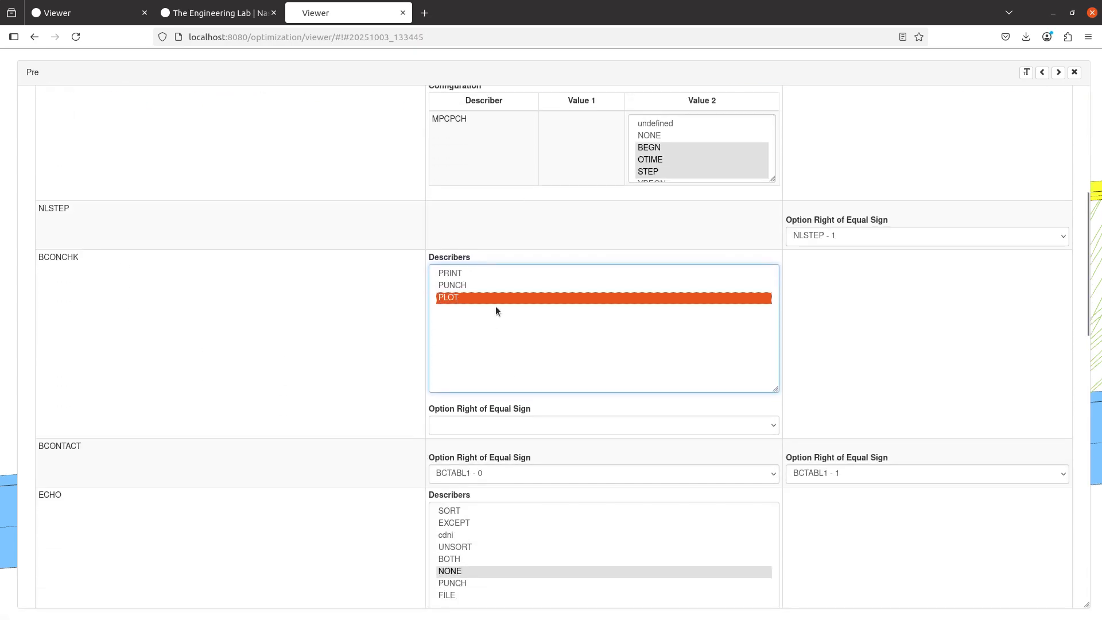
pyautogui.click(492, 426)
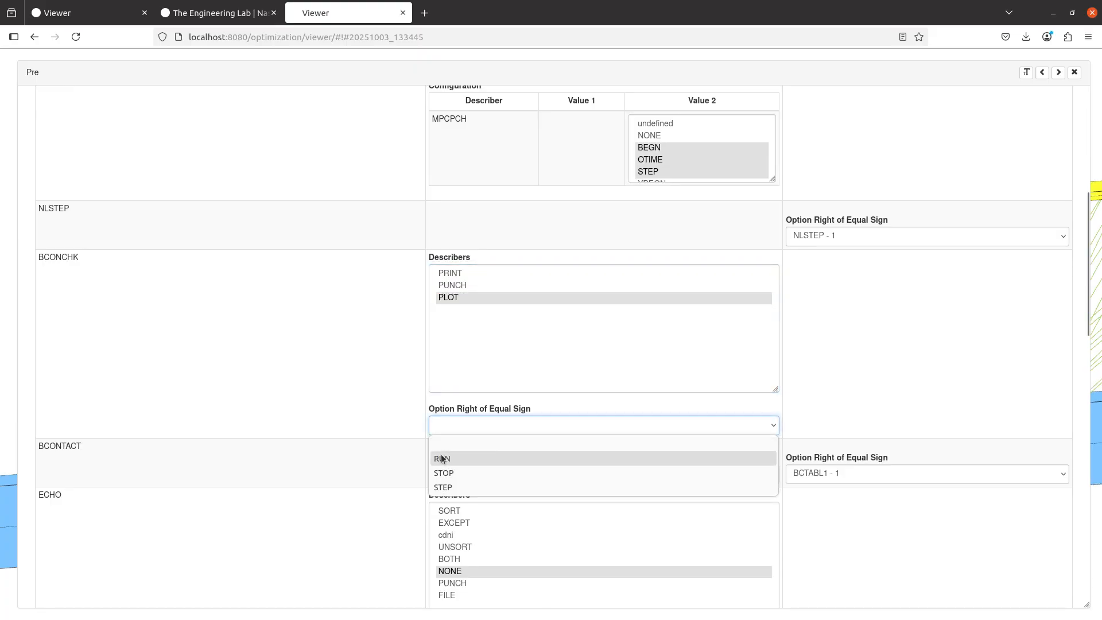
pyautogui.click(459, 455)
# Upload the BDF containing the BCONCHK command and run it immediately
pyautogui.scroll(8, 356, 438)
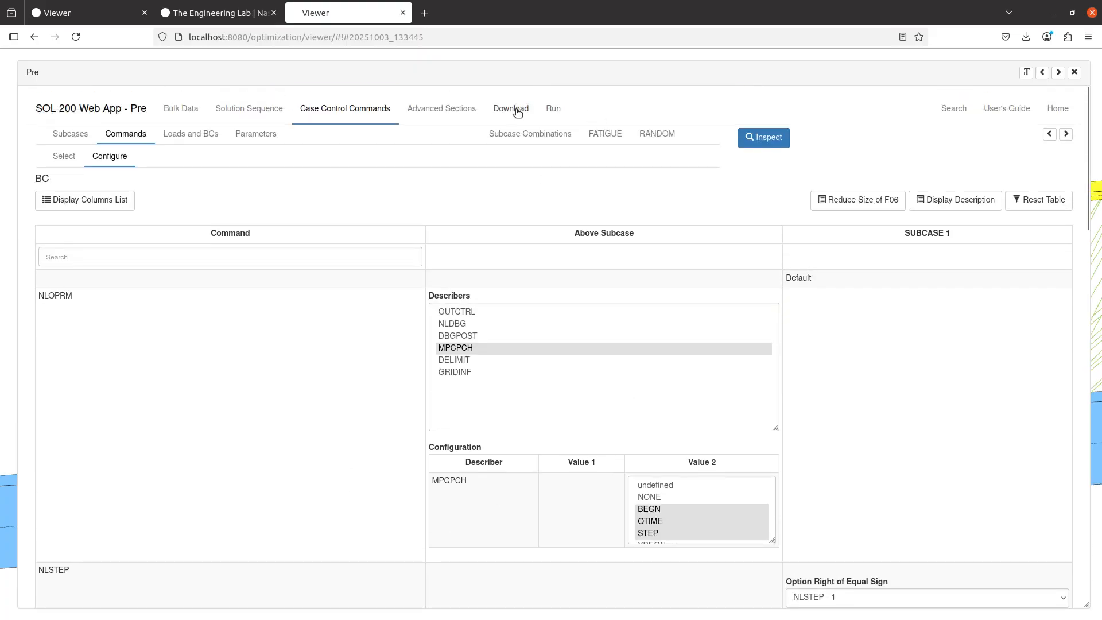
pyautogui.click(510, 109)
pyautogui.click(792, 275)
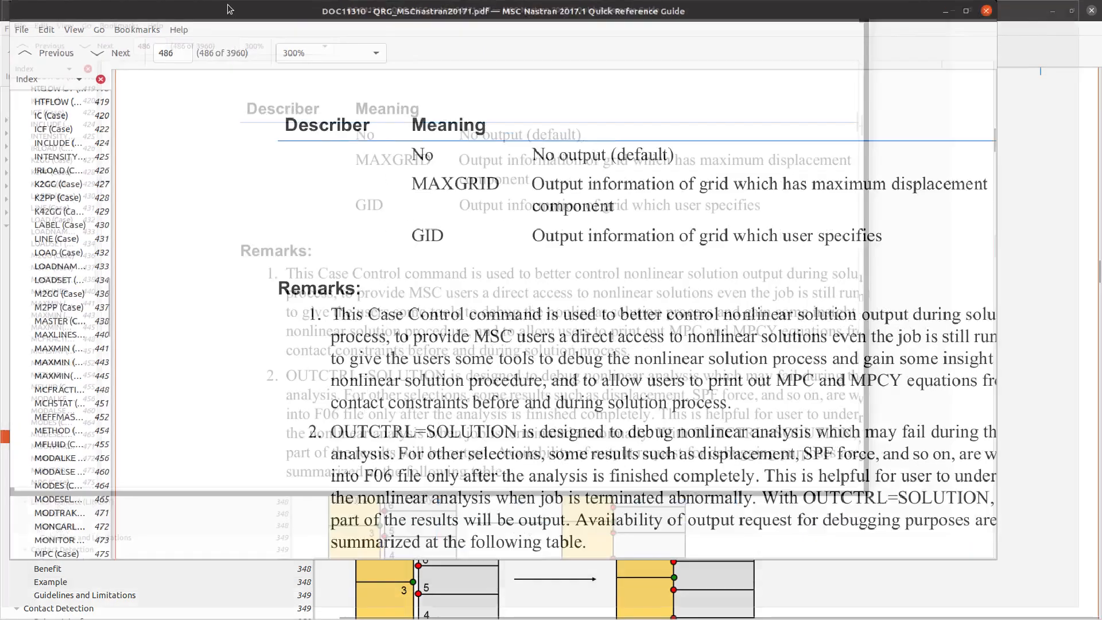
# In the MSC Nastran 2017.1 Quick Reference Guide PDF, search for BCONCHK from the first page
pyautogui.scroll(10, 62, 122)
pyautogui.click(57, 94)
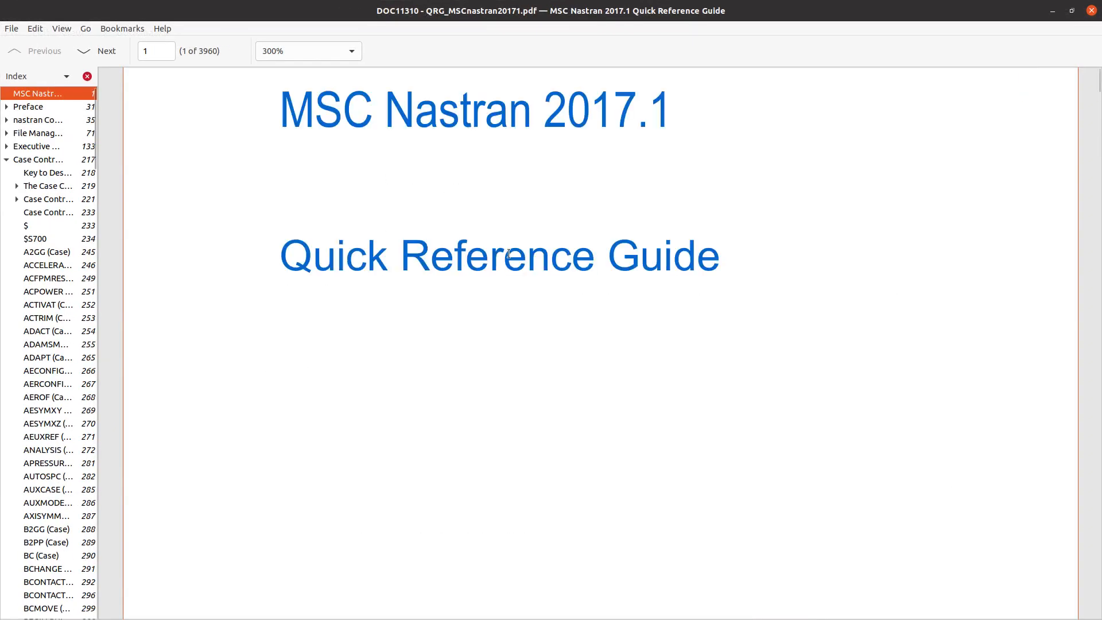
pyautogui.hotkey('ctrl', 'f')
pyautogui.write('BCONCHK')
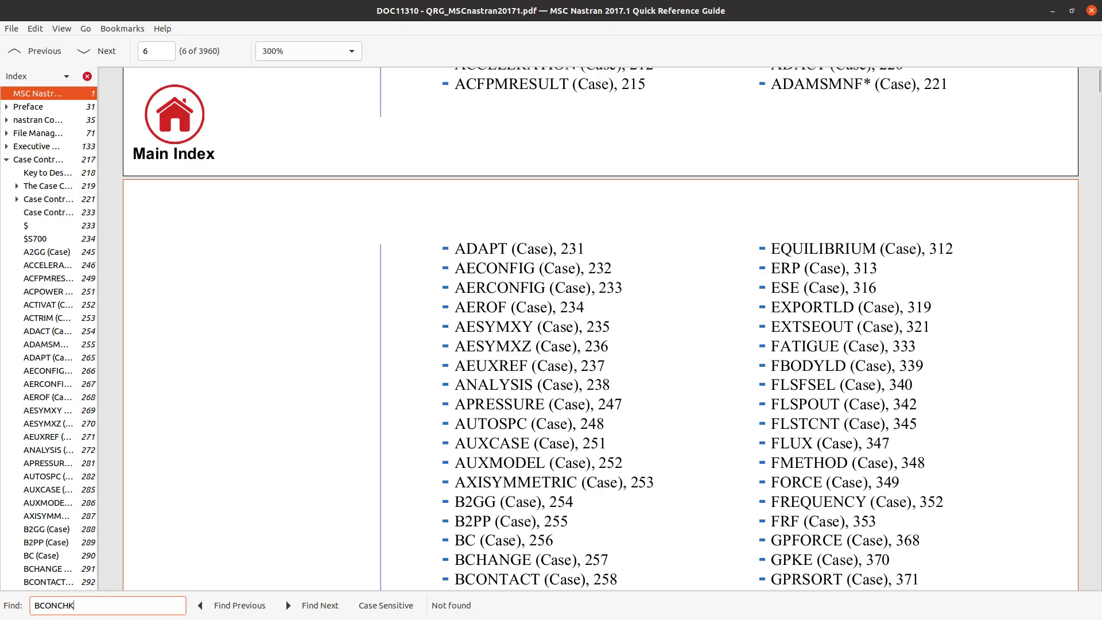
# Switch back to the web app and examine the F06 output around the fatal message below the BCONCHK line
pyautogui.hotkey('alt', 'Tab')
pyautogui.scroll(15, 855, 412)
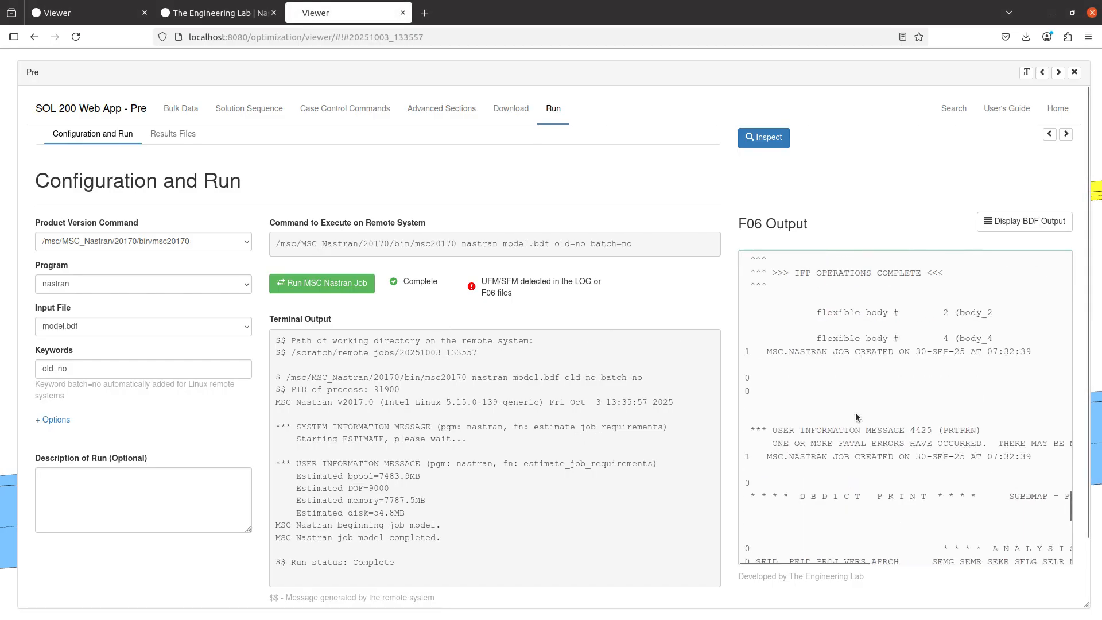
pyautogui.scroll(6, 856, 414)
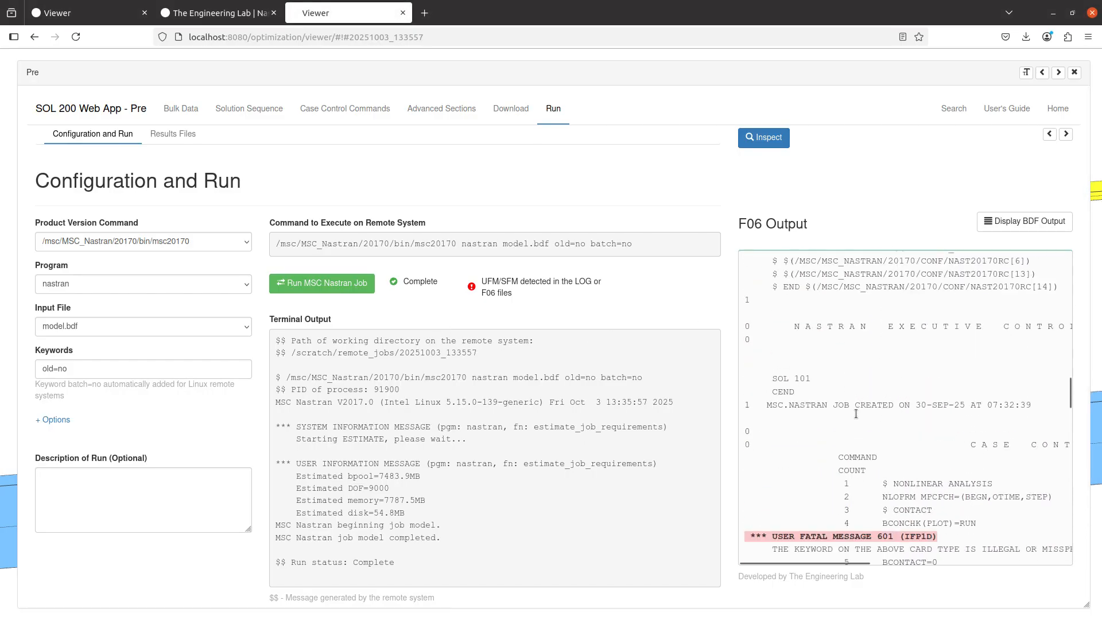
pyautogui.moveTo(773, 350); pyautogui.dragTo(902, 347)
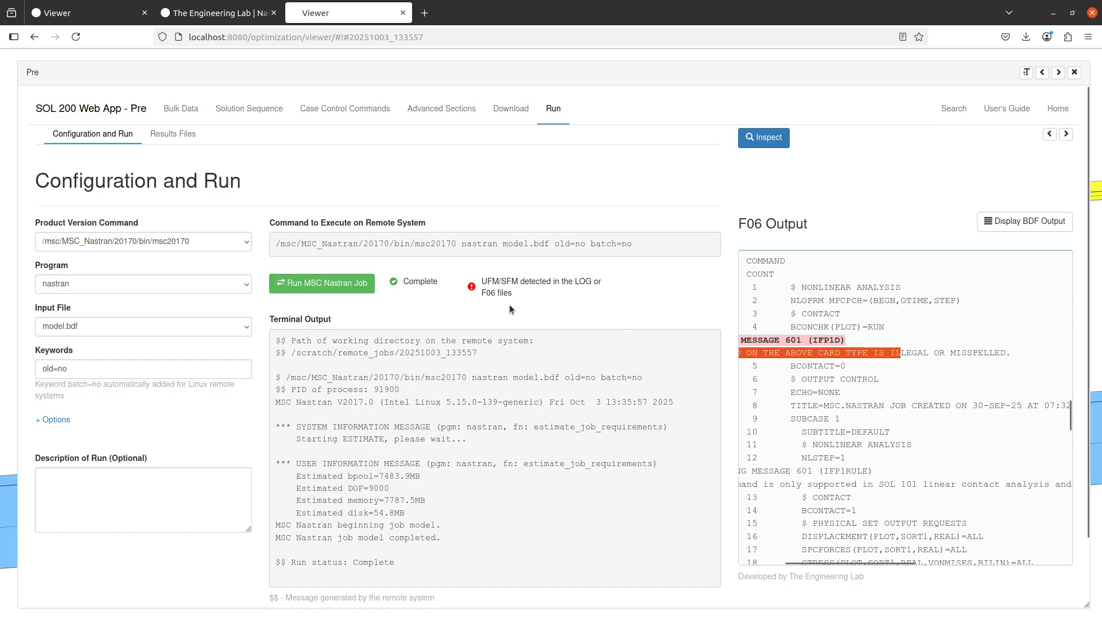
# Set the product version command to msc20251 and run the MSC Nastran job again
pyautogui.click(239, 238)
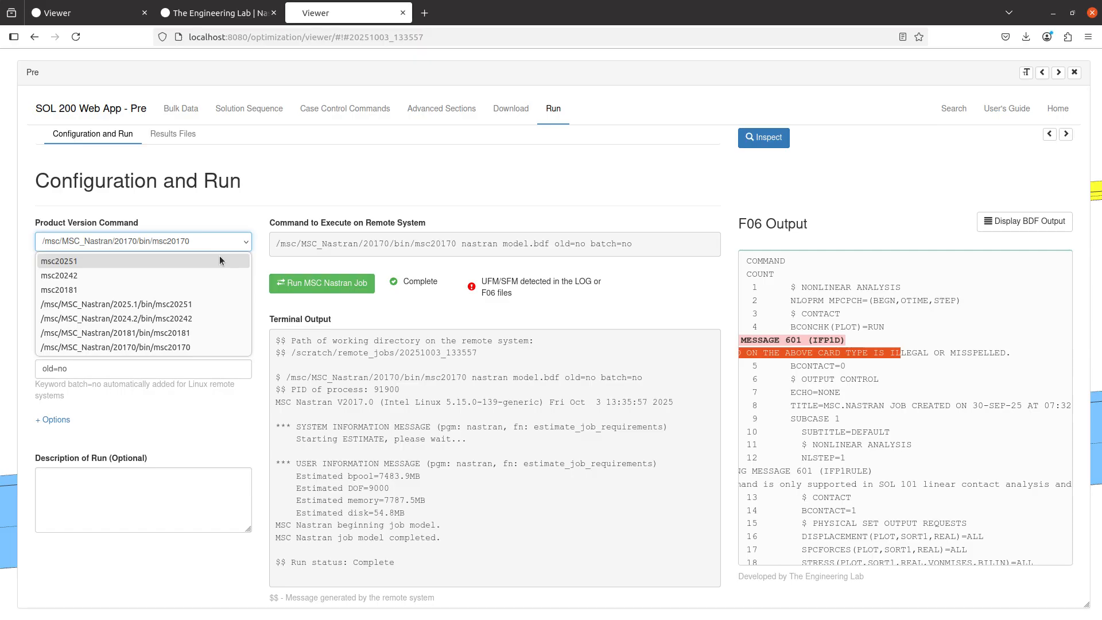
pyautogui.click(220, 258)
pyautogui.click(281, 205)
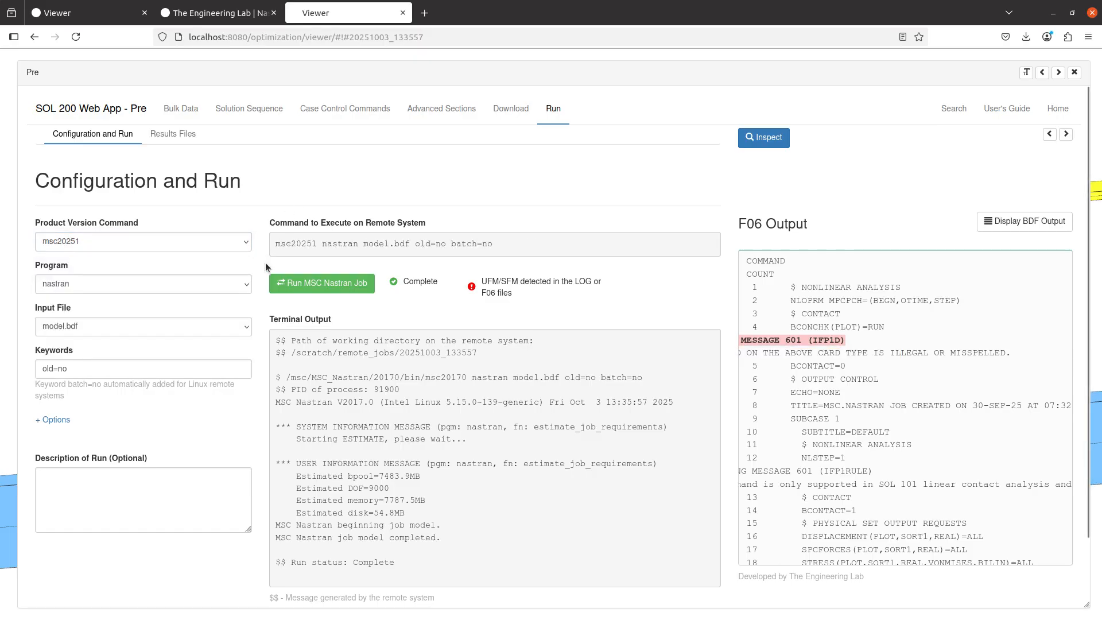
pyautogui.click(331, 284)
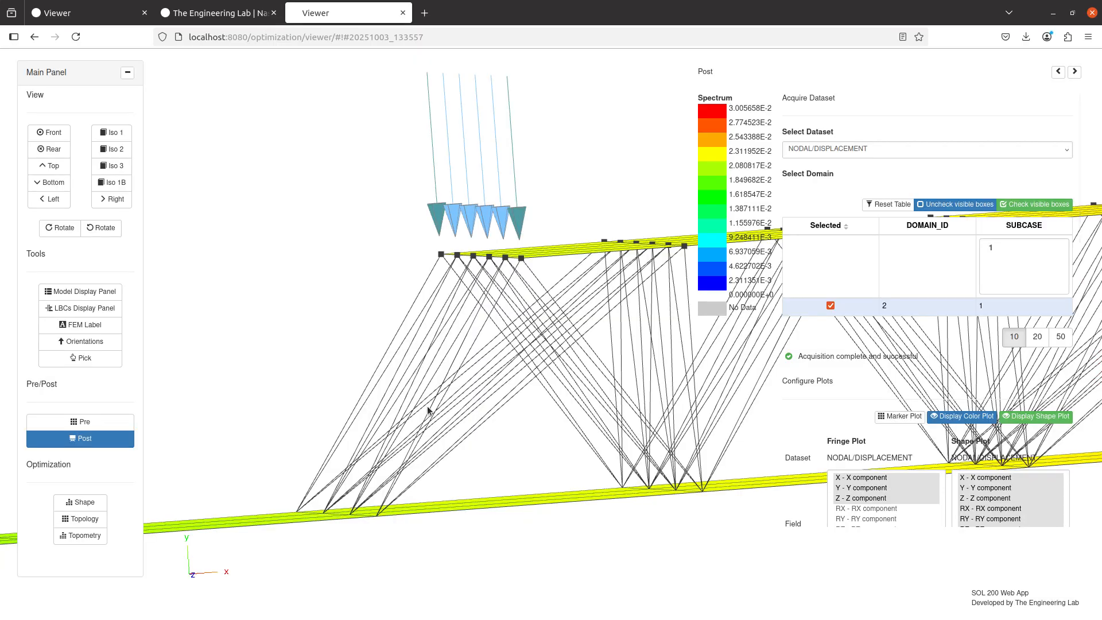
# Open the results files of the run, widen the F06 output and read through it for contact check output
pyautogui.click(78, 423)
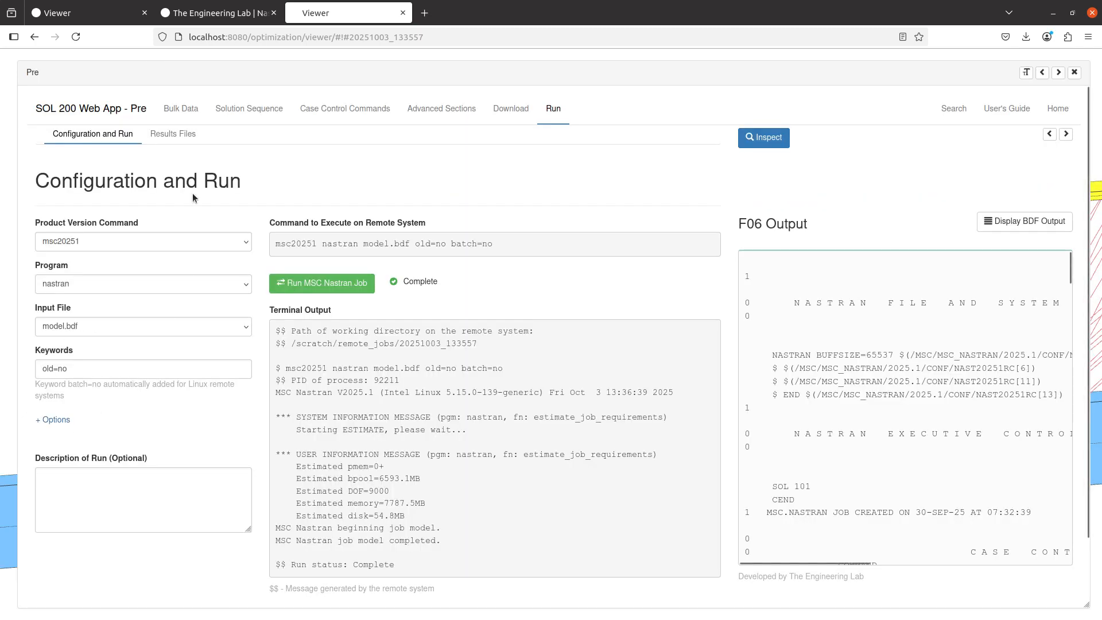
pyautogui.click(173, 134)
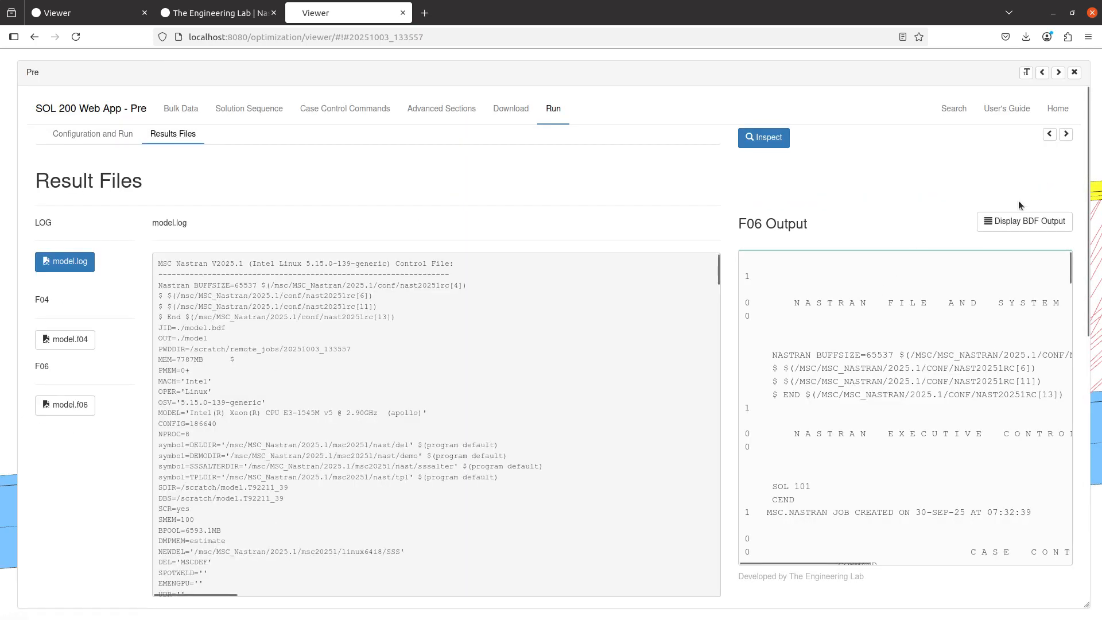
pyautogui.click(1050, 134)
pyautogui.scroll(-7, 689, 437)
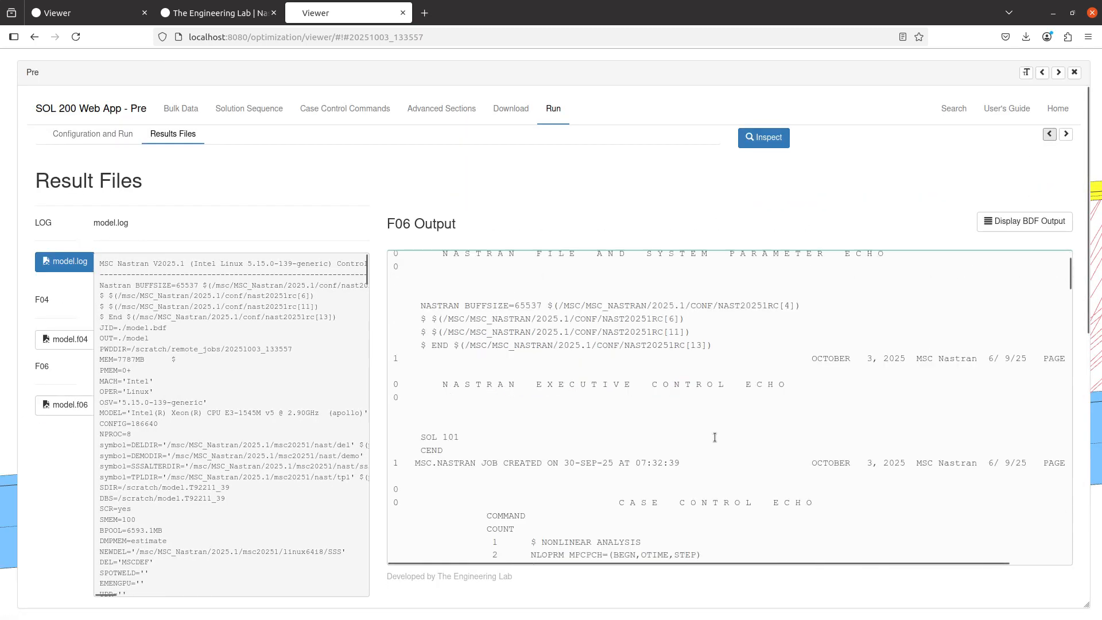
pyautogui.scroll(-20, 714, 437)
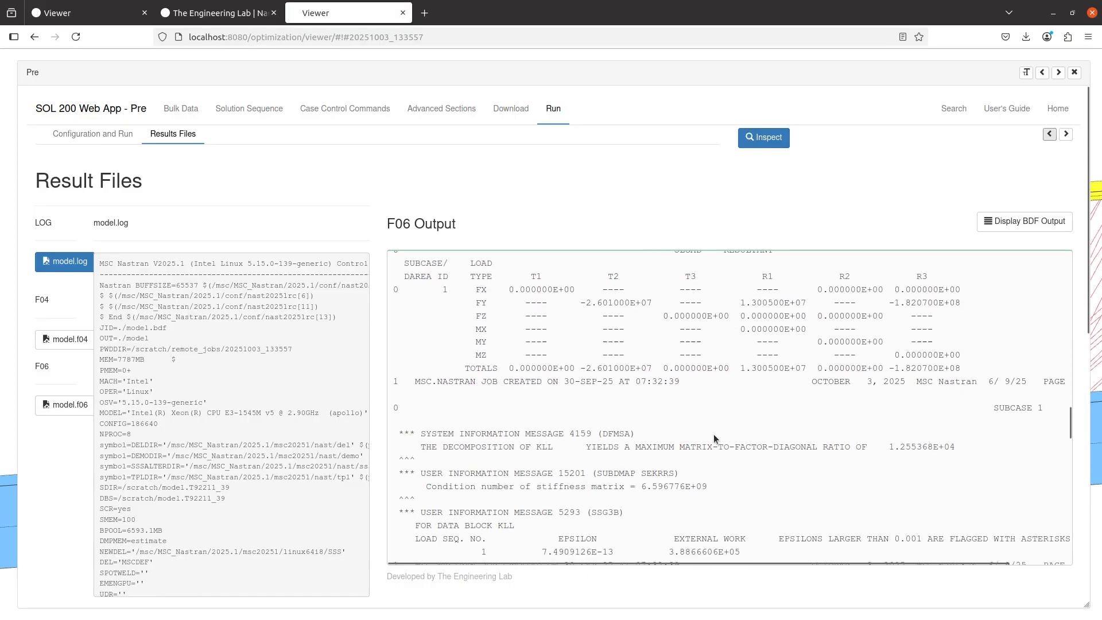
pyautogui.scroll(-10, 714, 435)
pyautogui.scroll(5, 713, 435)
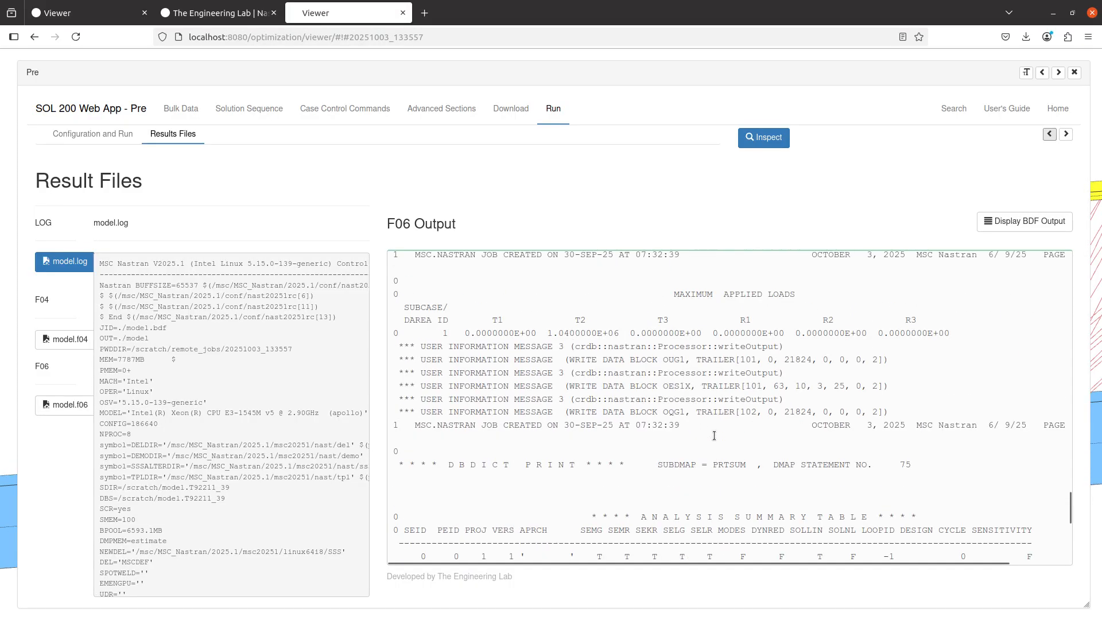
pyautogui.scroll(10, 714, 435)
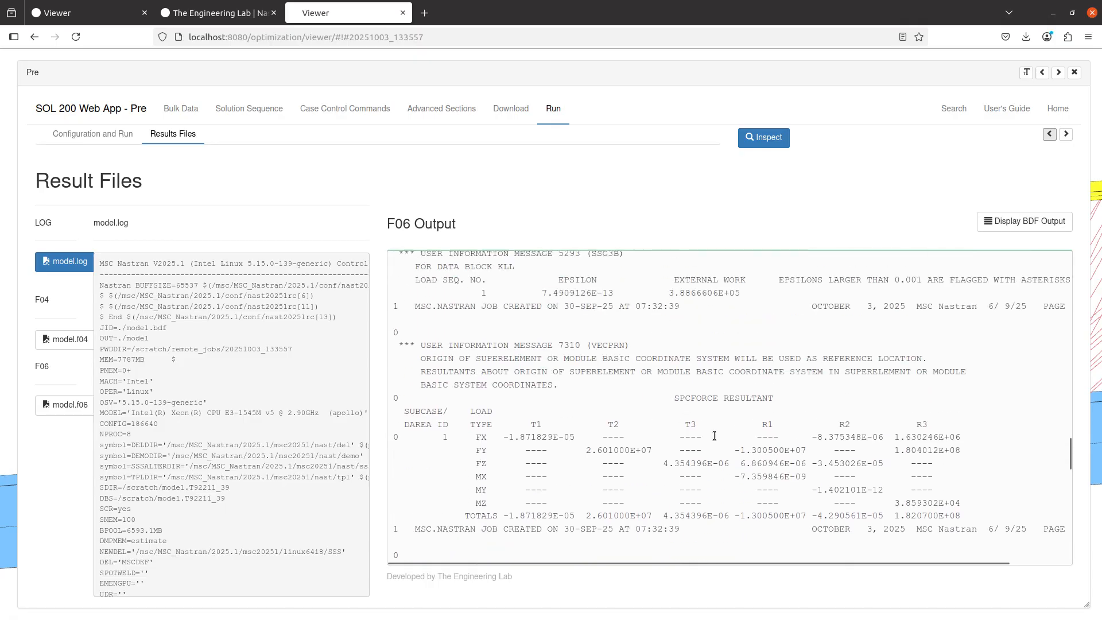
pyautogui.scroll(8, 714, 435)
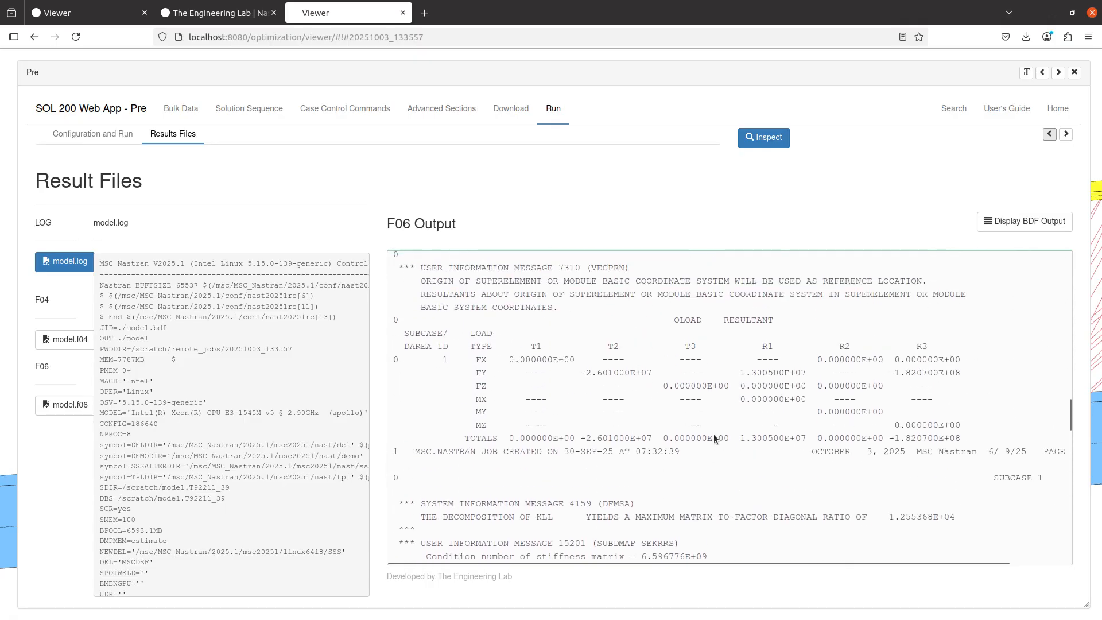
pyautogui.scroll(10, 714, 435)
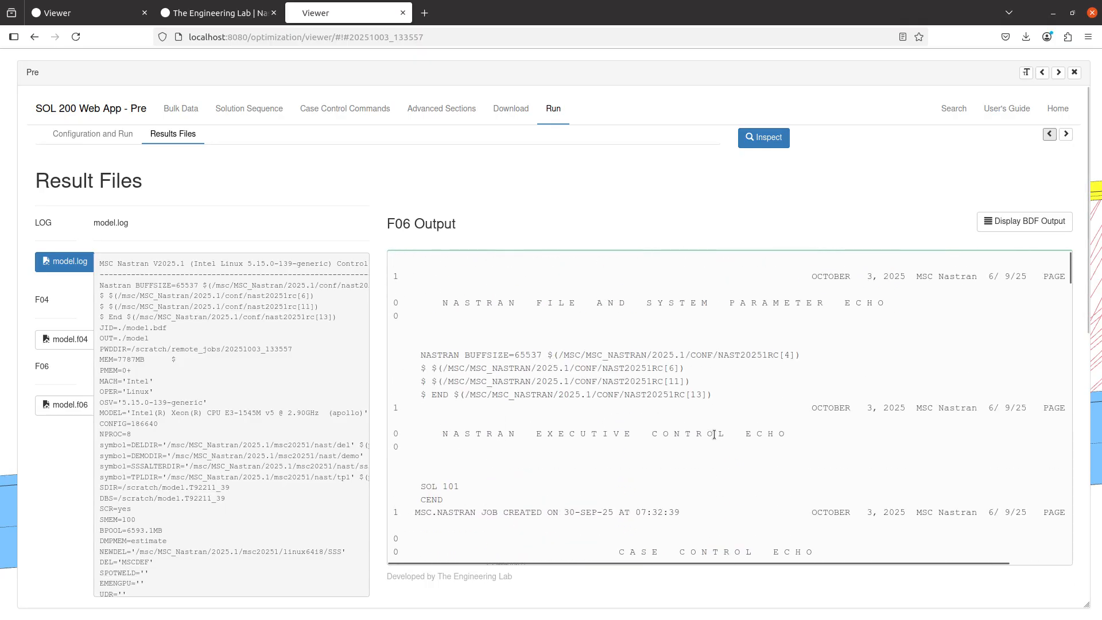
# Change the BCONCHK describer above the subcase to PRINT
pyautogui.click(325, 109)
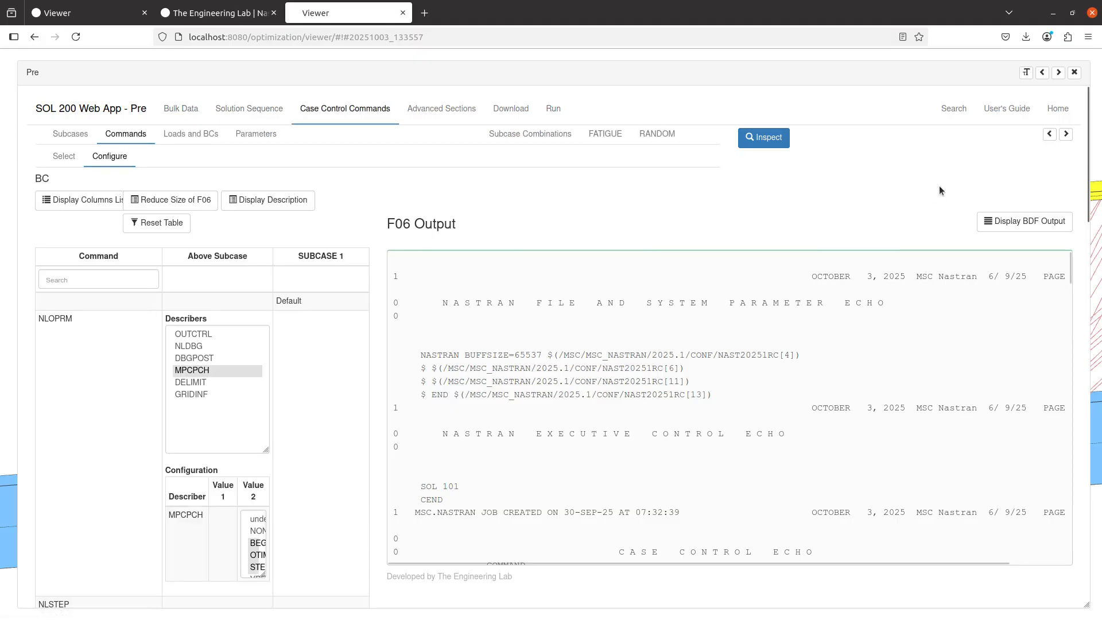
pyautogui.click(1066, 135)
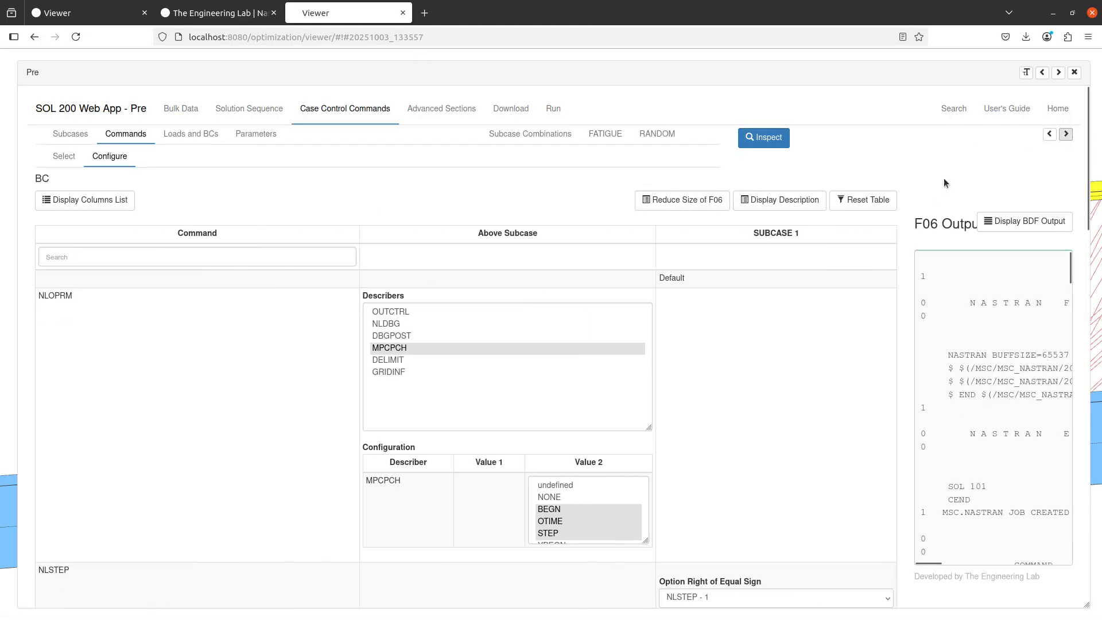
pyautogui.scroll(-4, 121, 377)
pyautogui.scroll(-1, 386, 457)
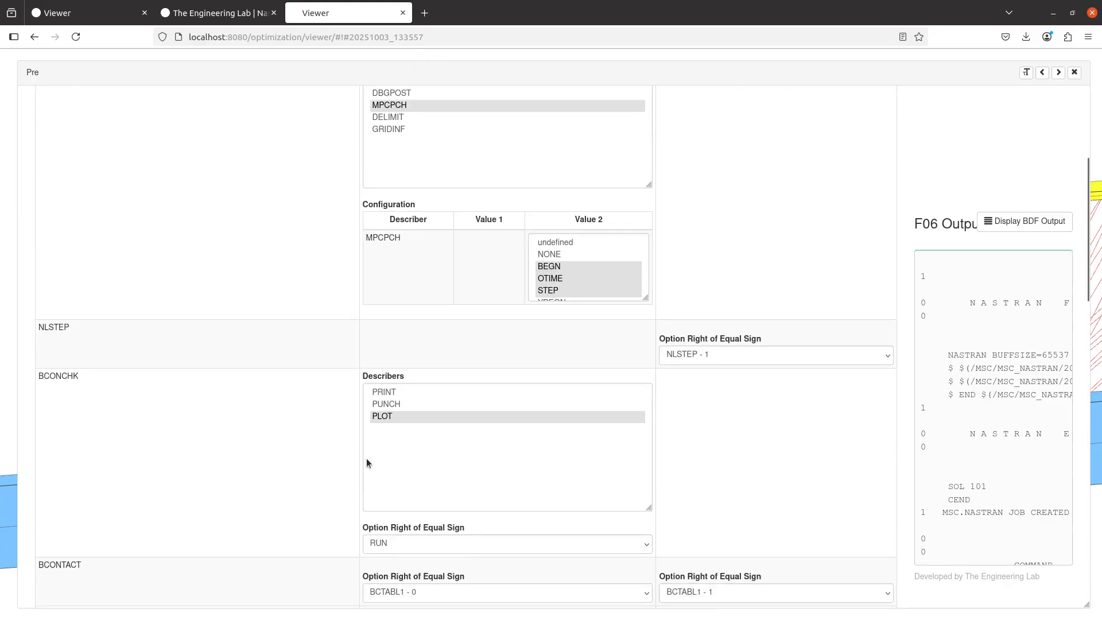
pyautogui.click(388, 400)
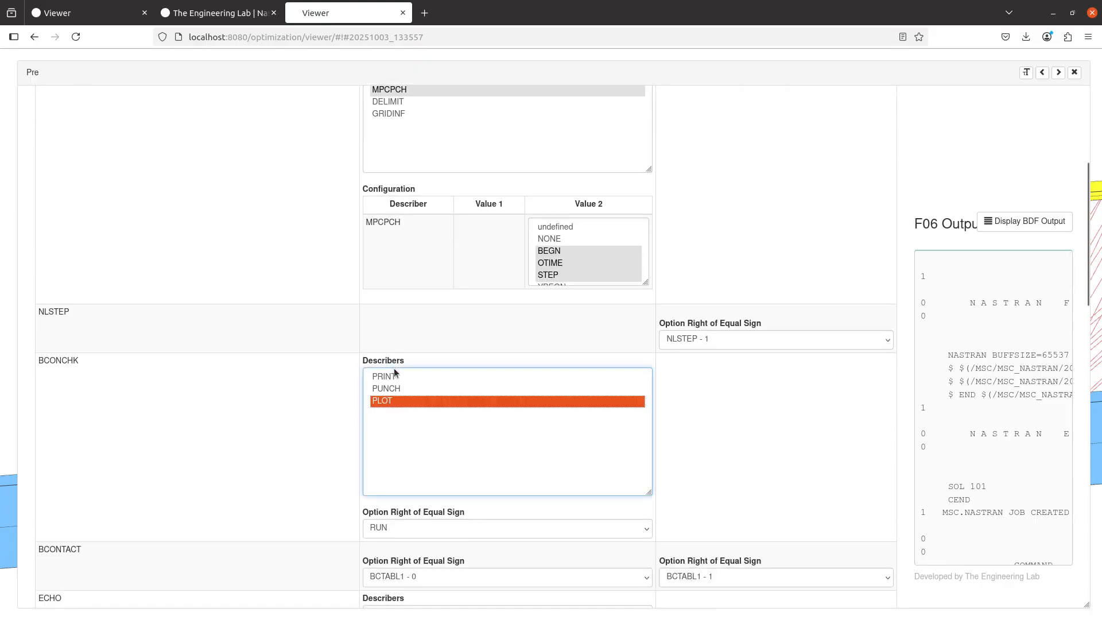
pyautogui.click(394, 377)
# Upload the BDF with the BCONCHK print request and run it immediately with msc20251
pyautogui.scroll(5, 219, 460)
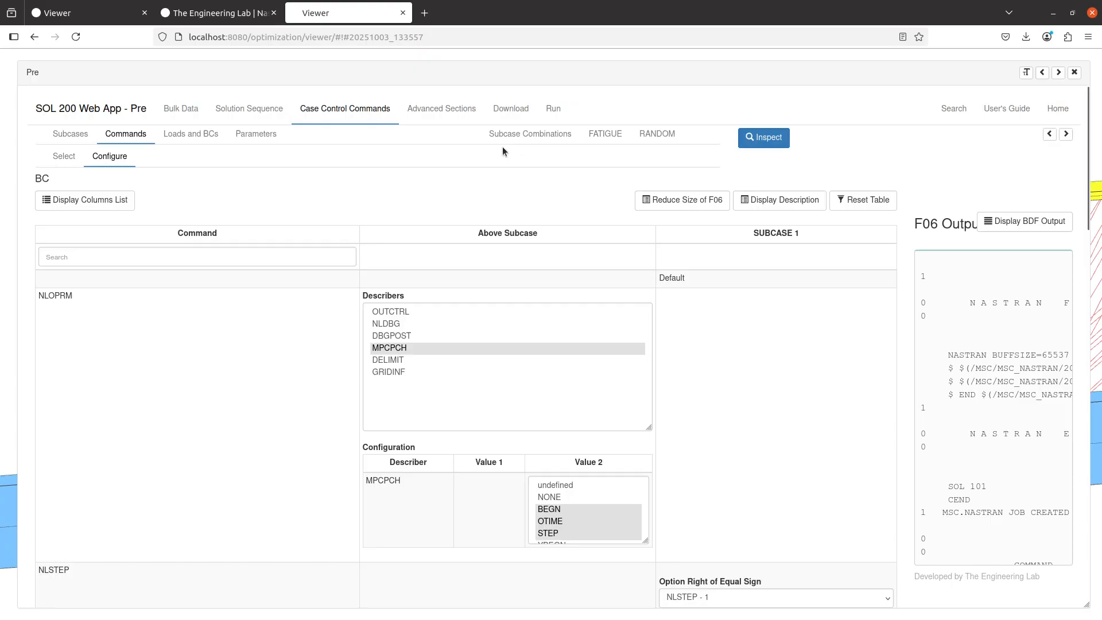
pyautogui.click(511, 109)
pyautogui.click(588, 277)
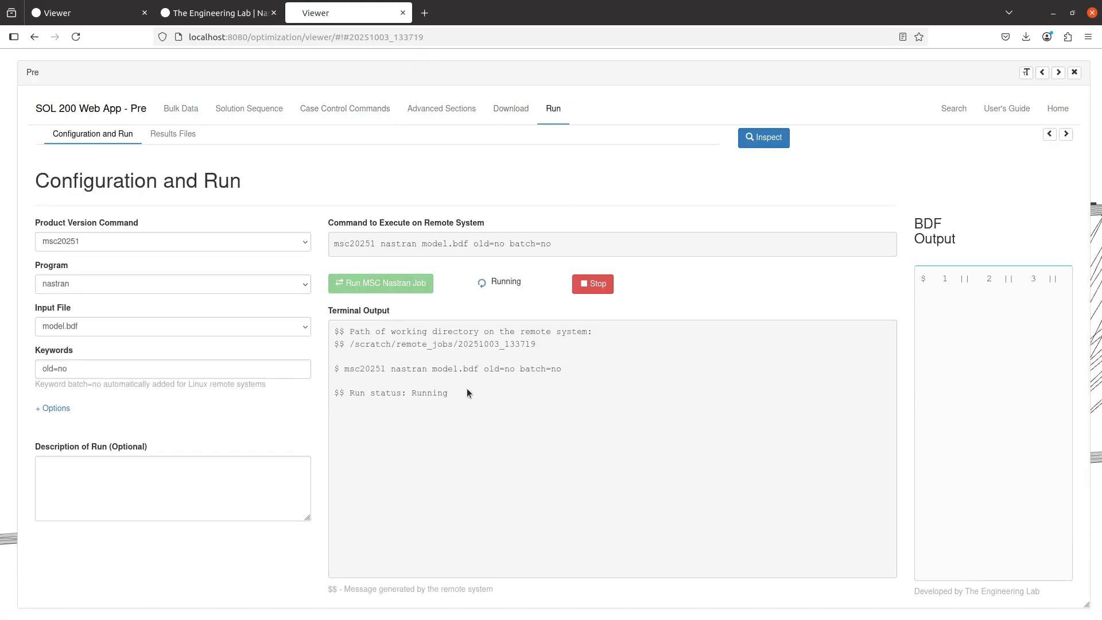
# Switch to the MSC Nastran 2025.1 Nonlinear User's Guide, go to Chapter 9: Contact, and search for cmc28
pyautogui.hotkey('alt', 'Tab')
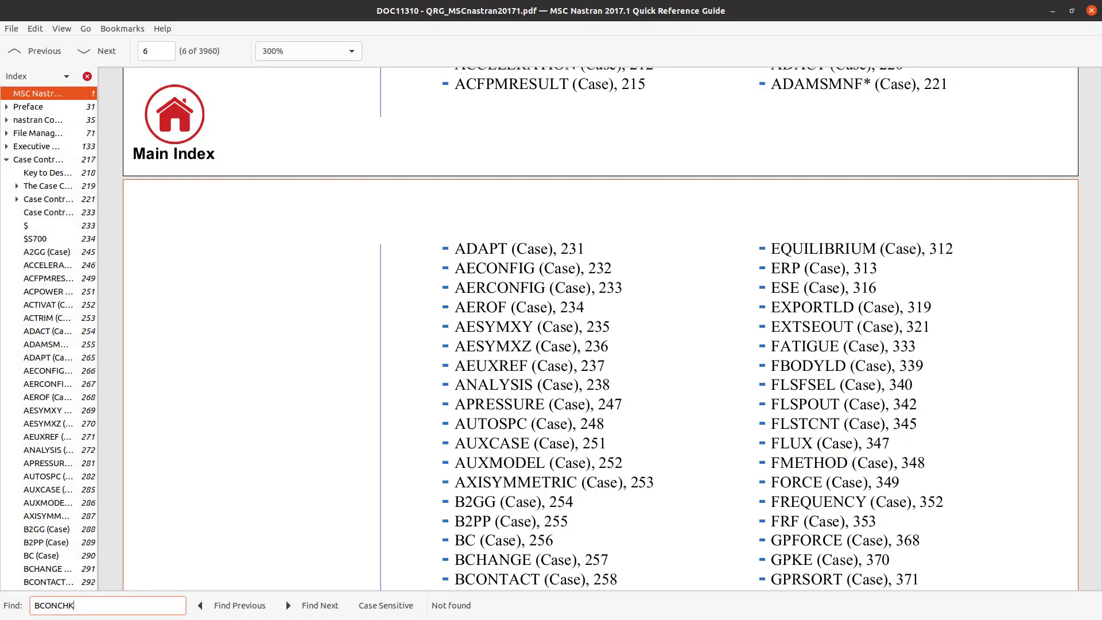
pyautogui.hotkey('alt', 'Tab')
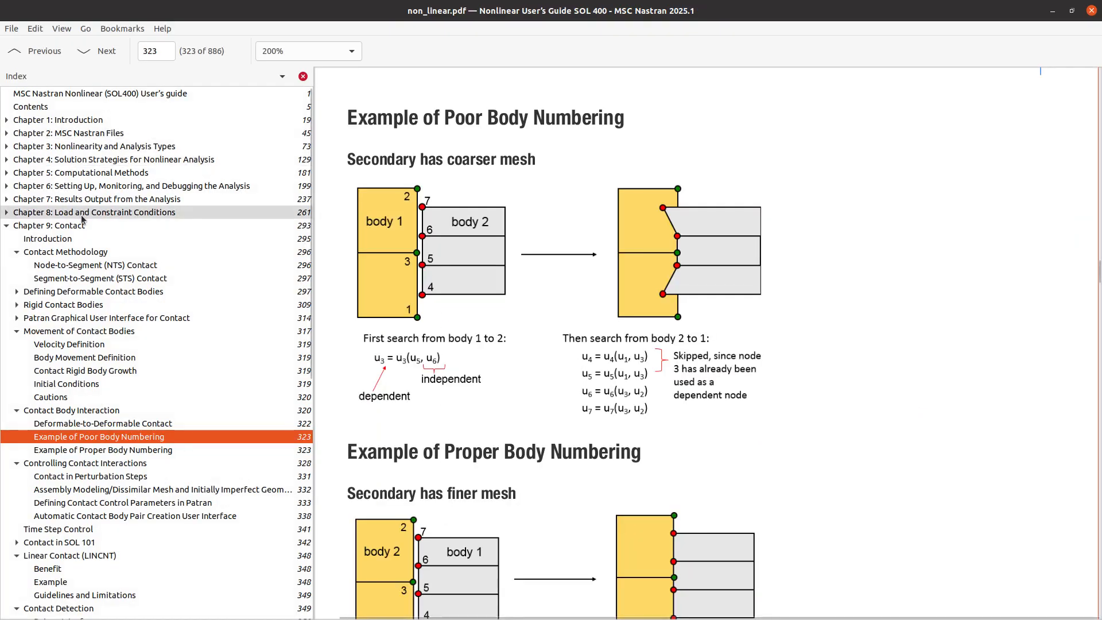
pyautogui.click(49, 225)
pyautogui.hotkey('alt', 'Tab')
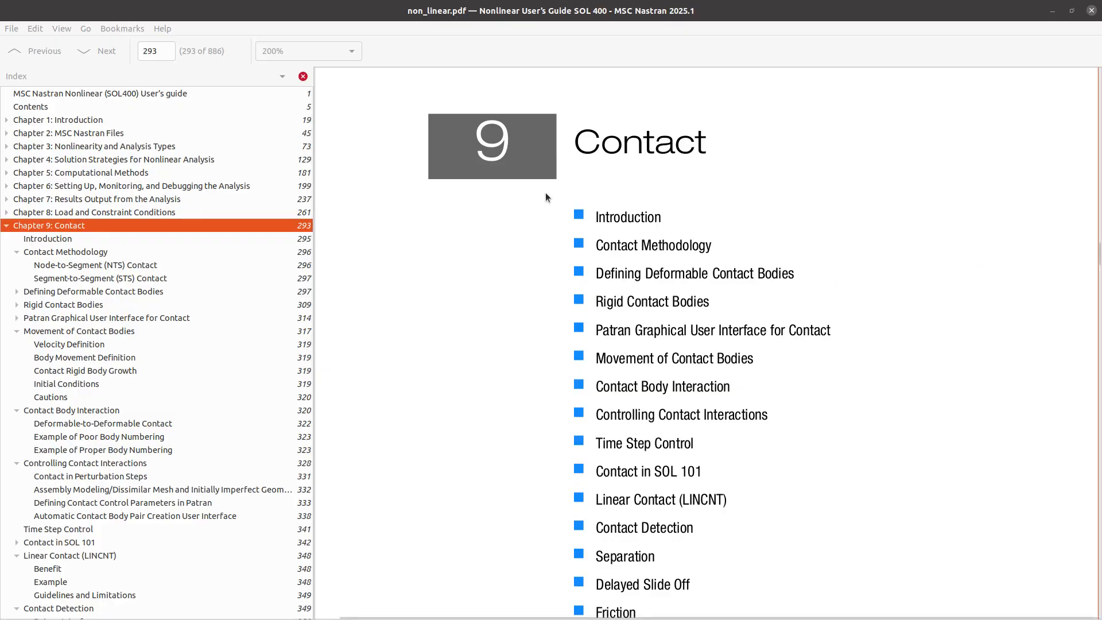
pyautogui.hotkey('alt', 'Tab')
pyautogui.hotkey('ctrl', 'f')
pyautogui.write('cmc28')
pyautogui.scroll(-4, 387, 403)
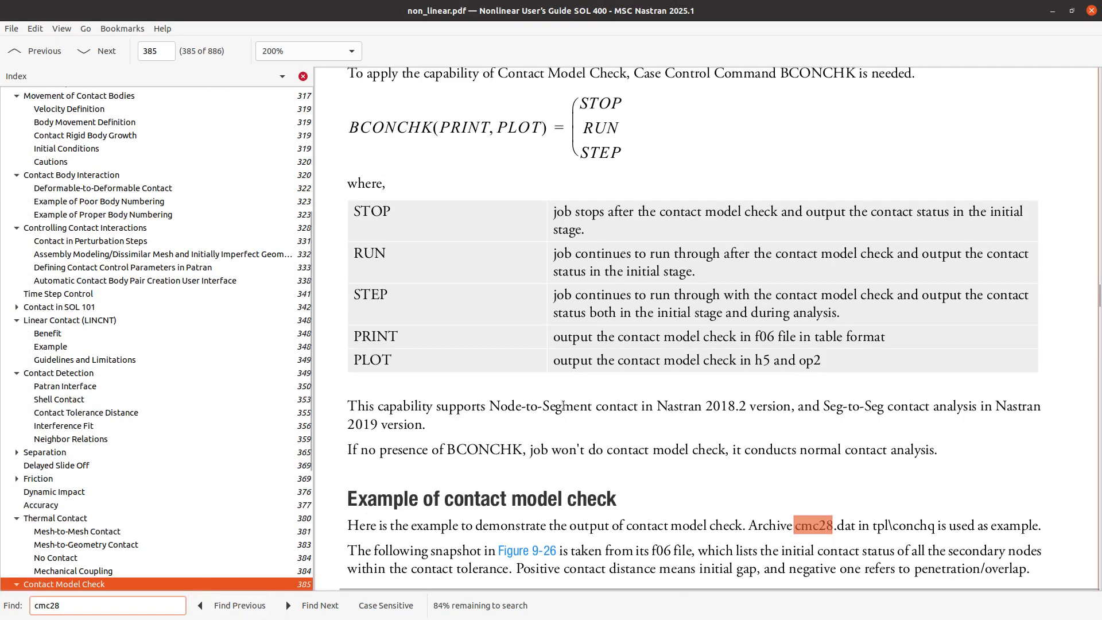
# Read the contact model check example, including the Contact Grid Status Check listing and the contact distance plot
pyautogui.scroll(1, 360, 359)
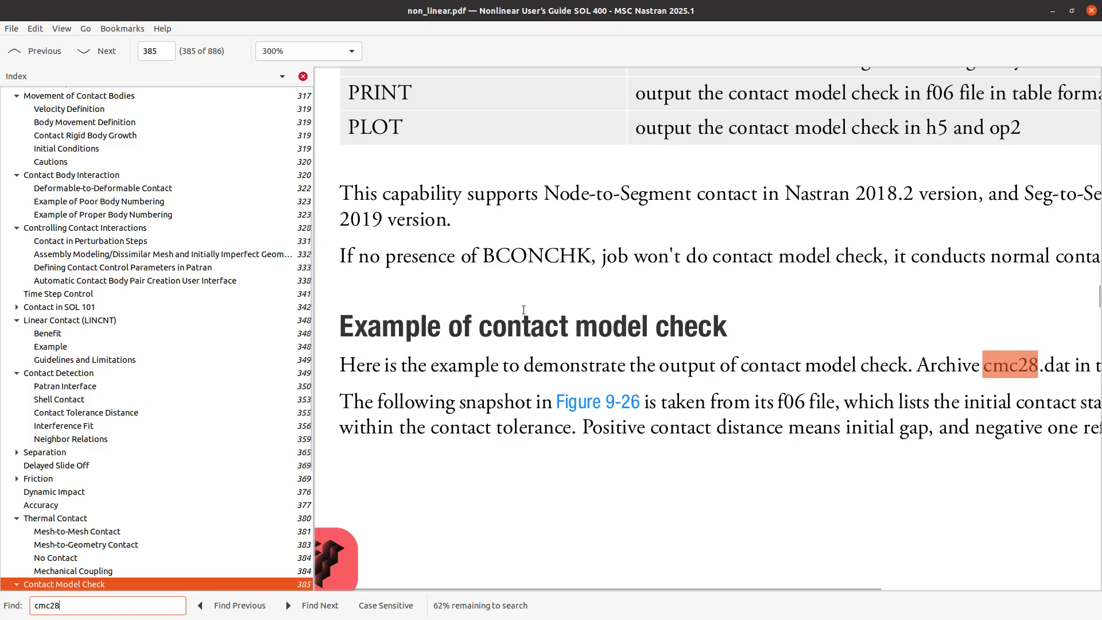
pyautogui.scroll(-2, 673, 359)
pyautogui.scroll(-8, 743, 401)
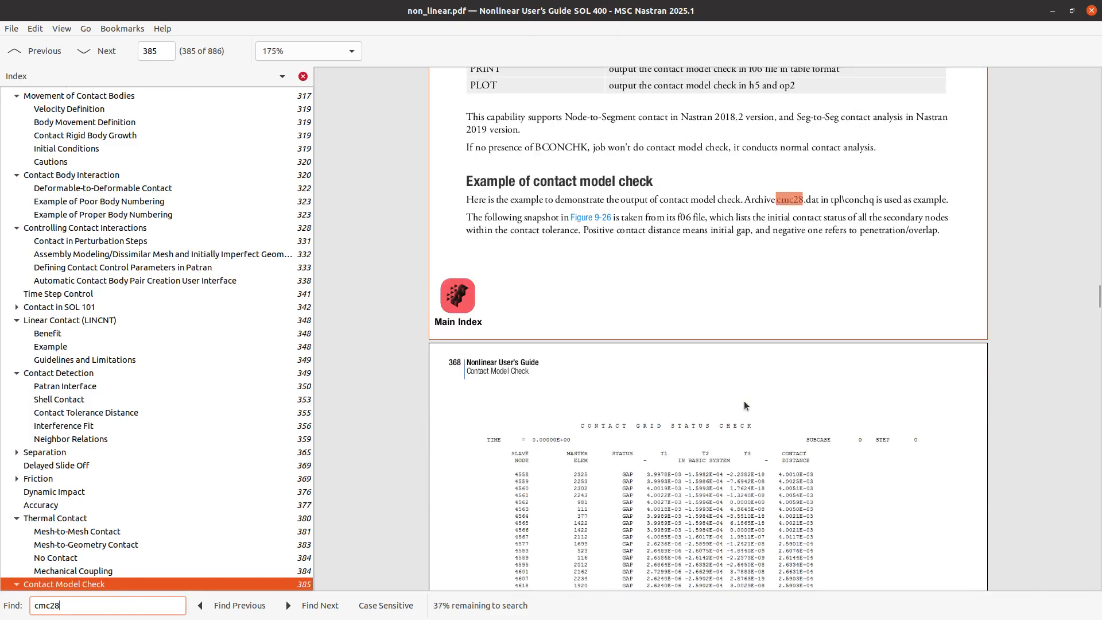
pyautogui.scroll(1, 746, 350)
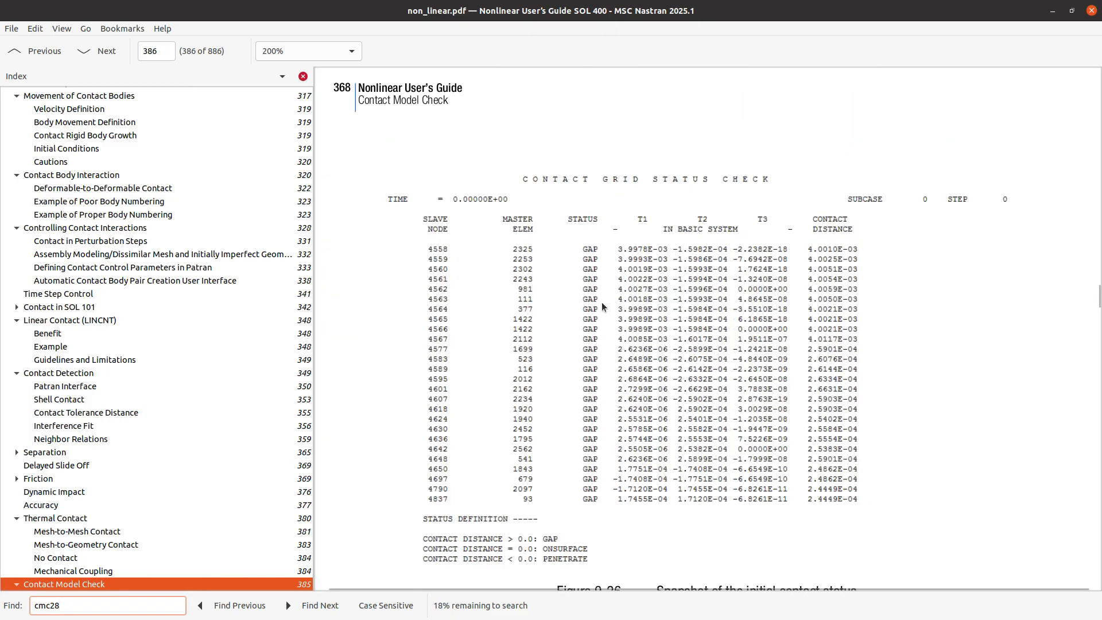
pyautogui.scroll(-10, 603, 295)
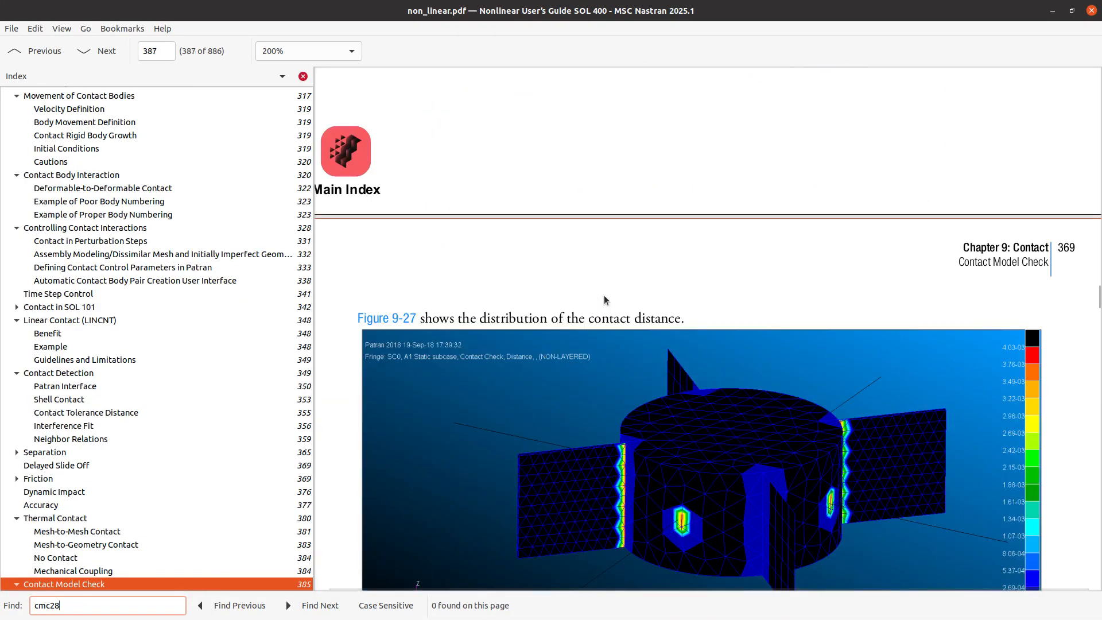
pyautogui.scroll(1, 684, 402)
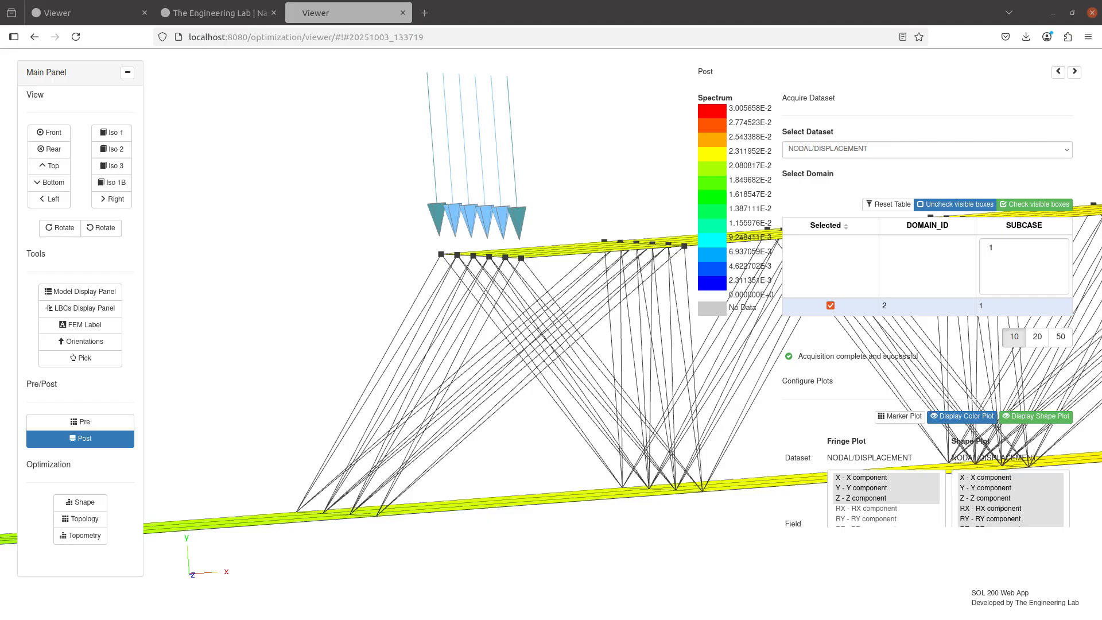
# Return to the SOL 200 Web App, open the finished run's results files and display model.f06 in a widened view
pyautogui.click(81, 421)
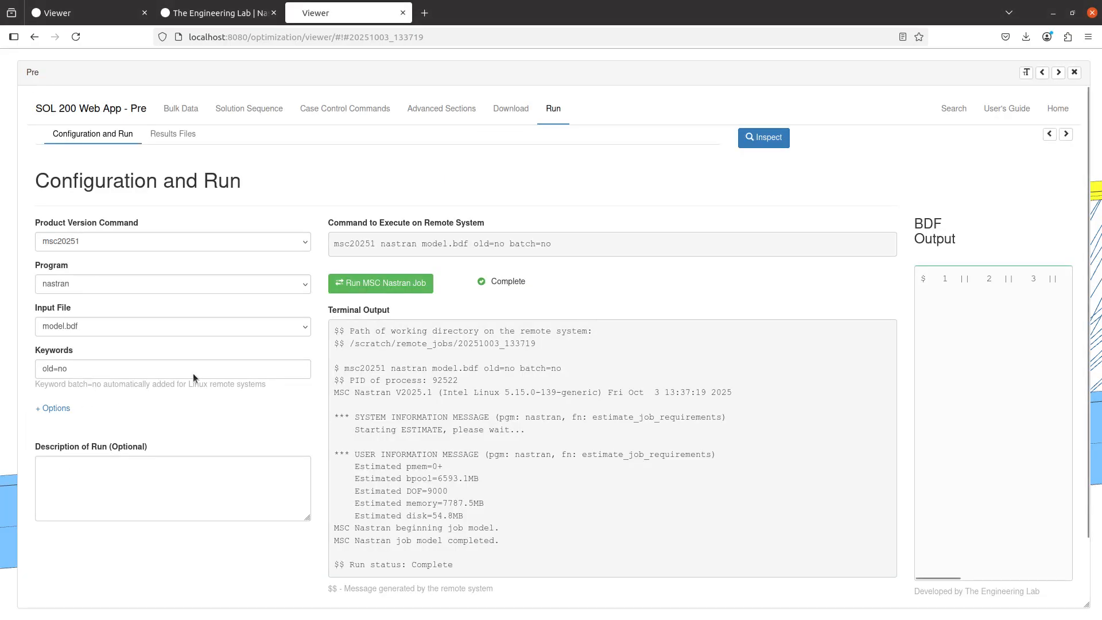
pyautogui.click(194, 138)
pyautogui.click(1049, 134)
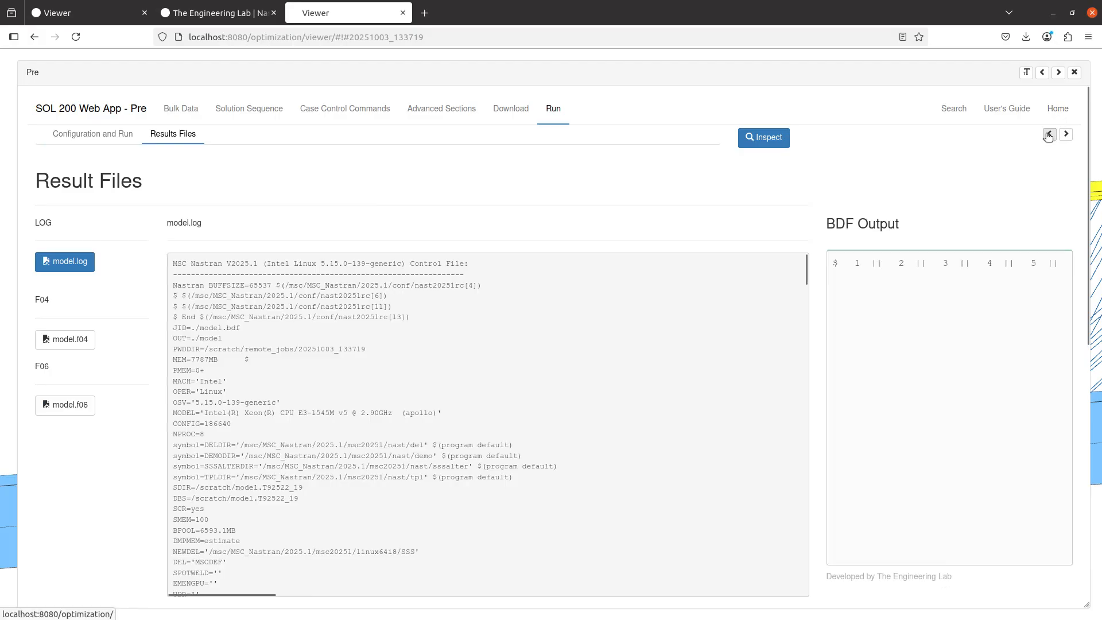
pyautogui.click(65, 404)
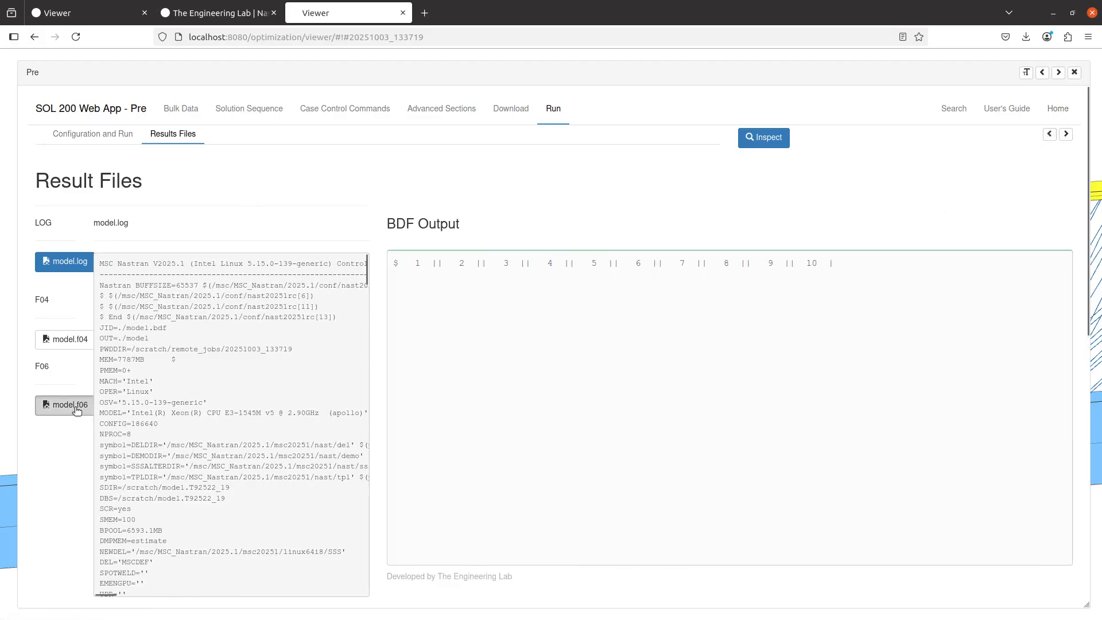
pyautogui.scroll(-10, 364, 473)
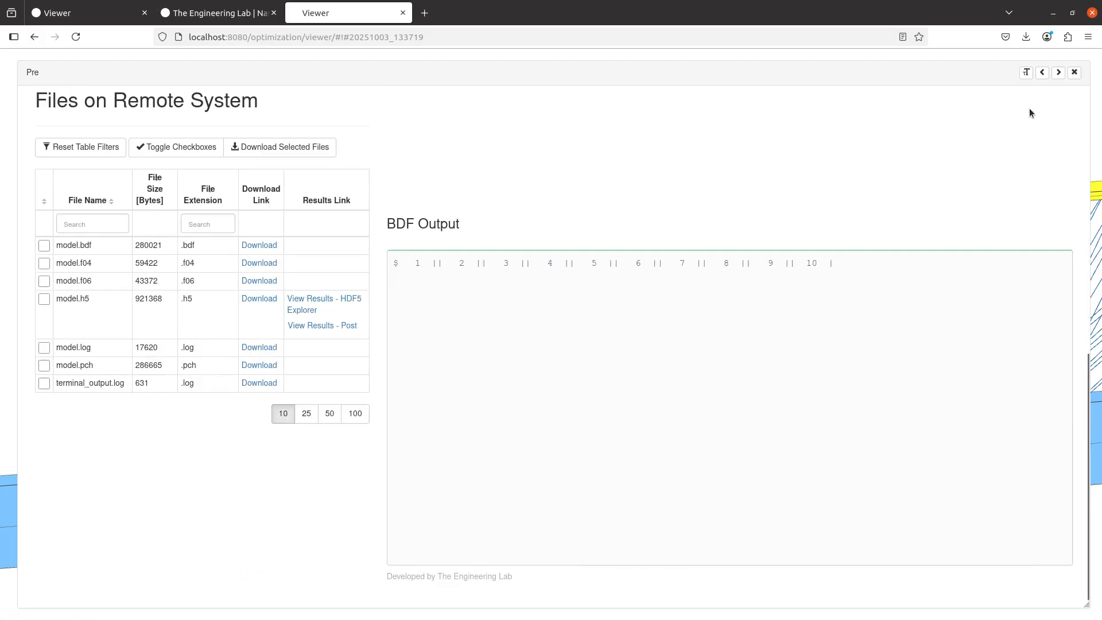
pyautogui.scroll(10, 1055, 158)
pyautogui.click(1064, 136)
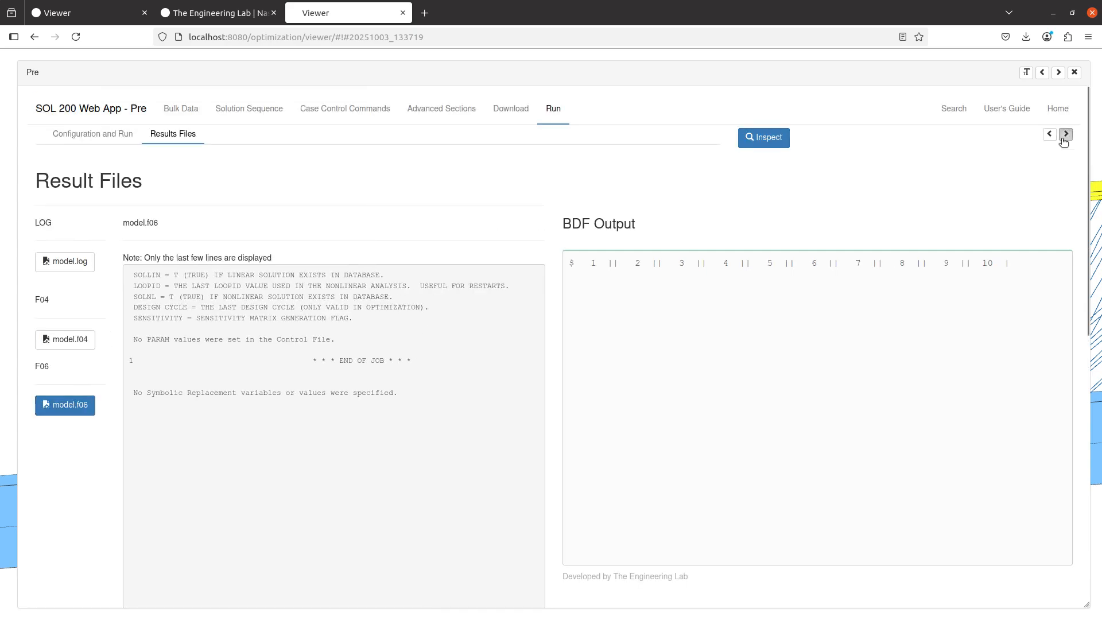
pyautogui.click(1064, 137)
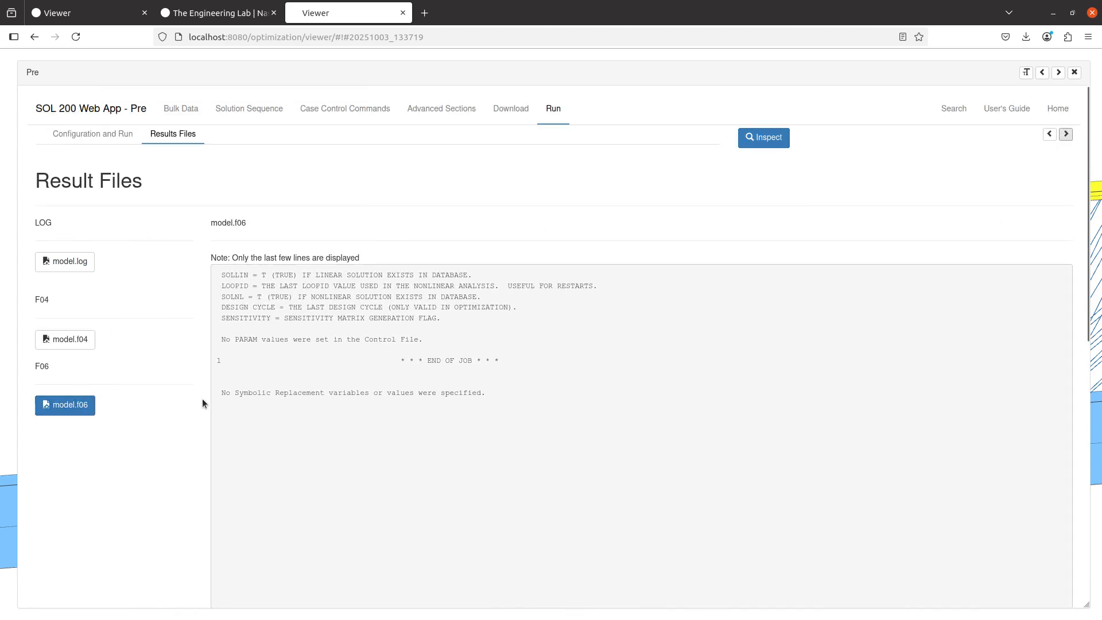
# Download model.f06, open it in Notepad++ and highlight the Contact Grid Status Check heading
pyautogui.scroll(-5, 202, 404)
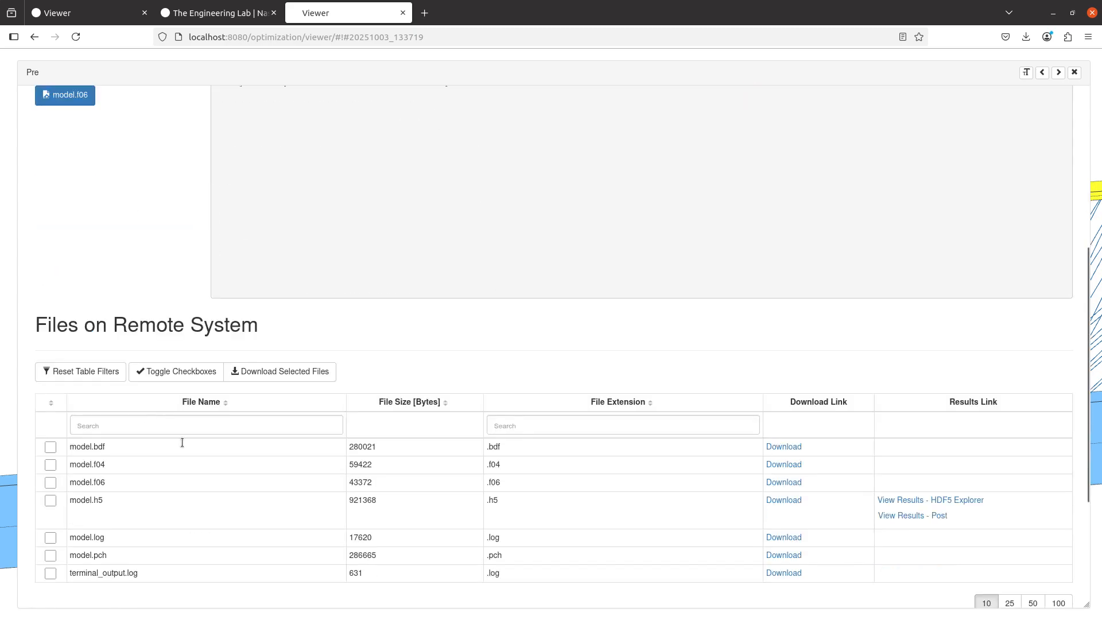
pyautogui.click(768, 485)
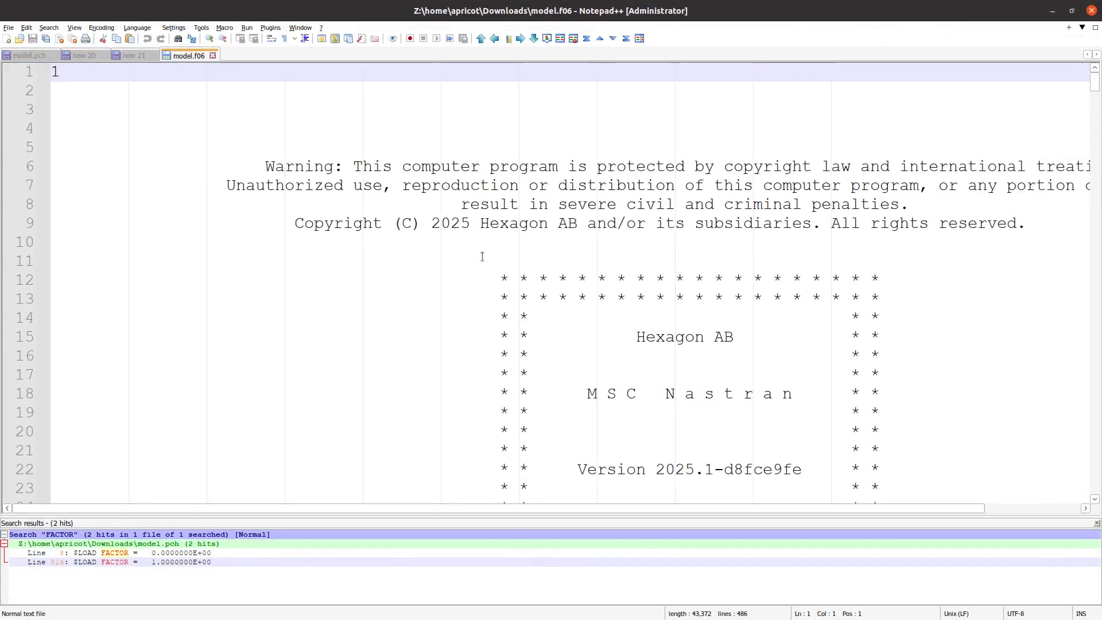
pyautogui.scroll(-8, 1030, 480)
pyautogui.click(1094, 523)
pyautogui.scroll(-20, 790, 380)
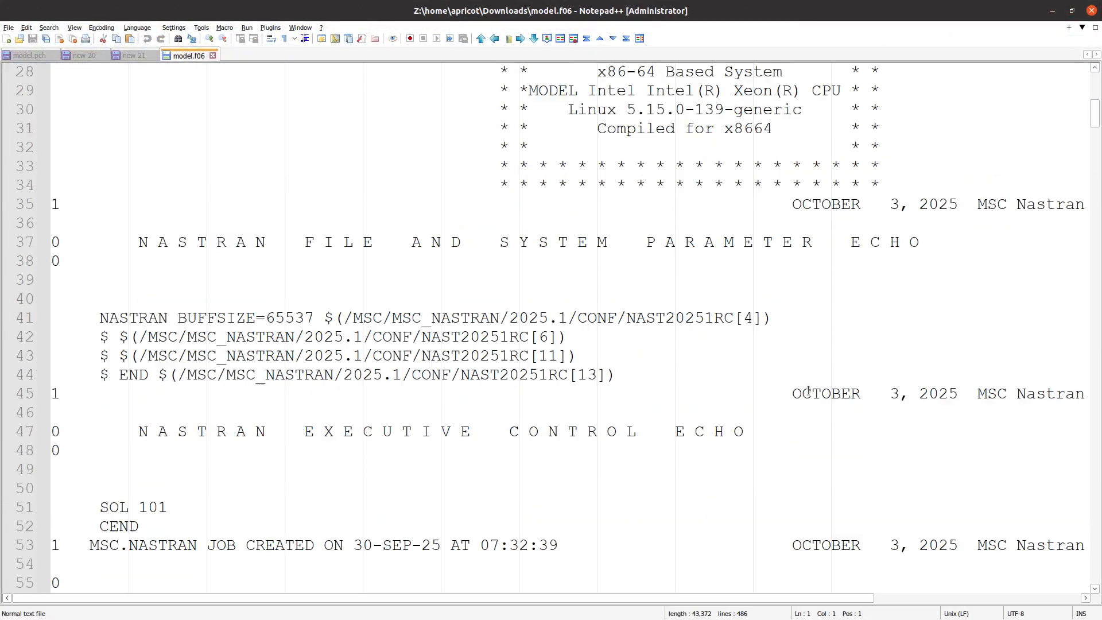
pyautogui.scroll(-2, 790, 379)
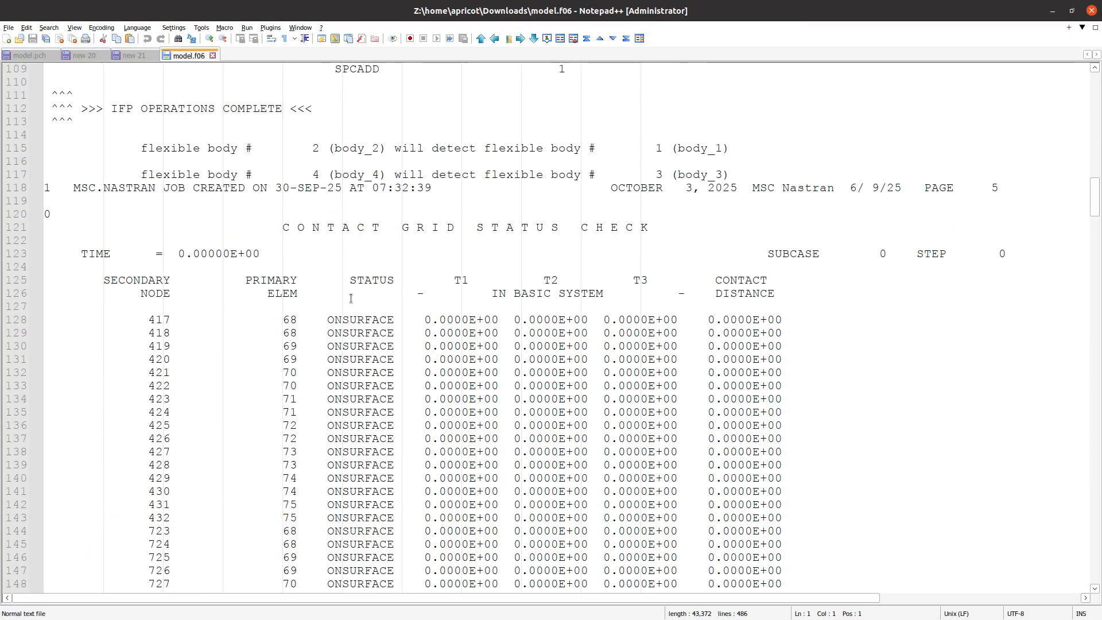
pyautogui.moveTo(278, 227); pyautogui.dragTo(772, 253)
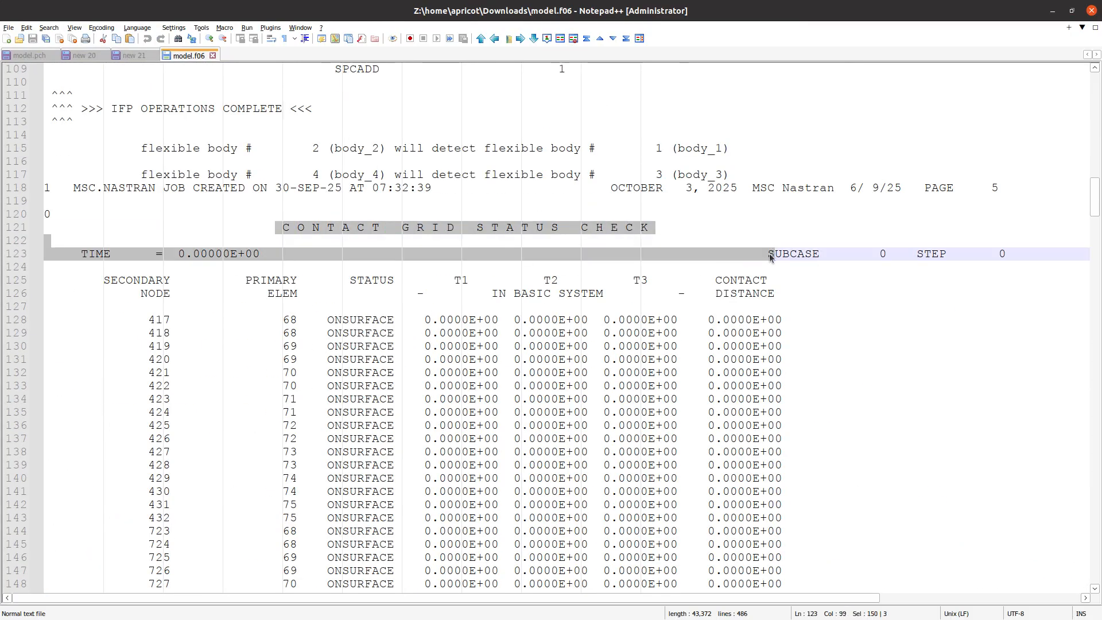
pyautogui.click(1052, 11)
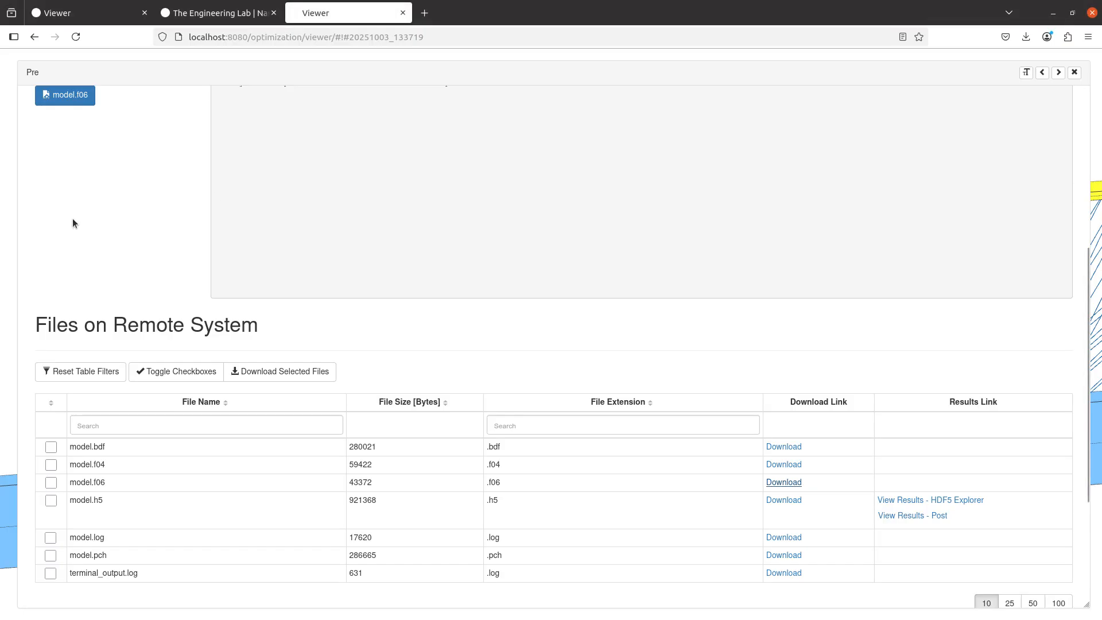
# Try PLOT as the BCONCHK describer above the subcase and set it back to PRINT
pyautogui.scroll(5, 195, 190)
pyautogui.click(310, 110)
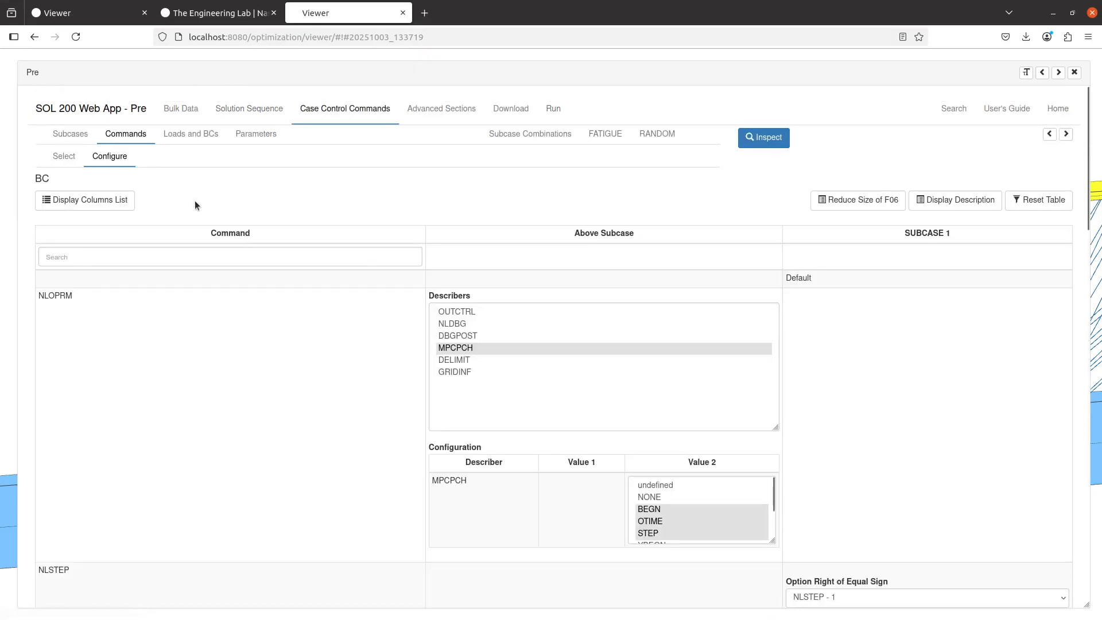
pyautogui.scroll(-6, 191, 325)
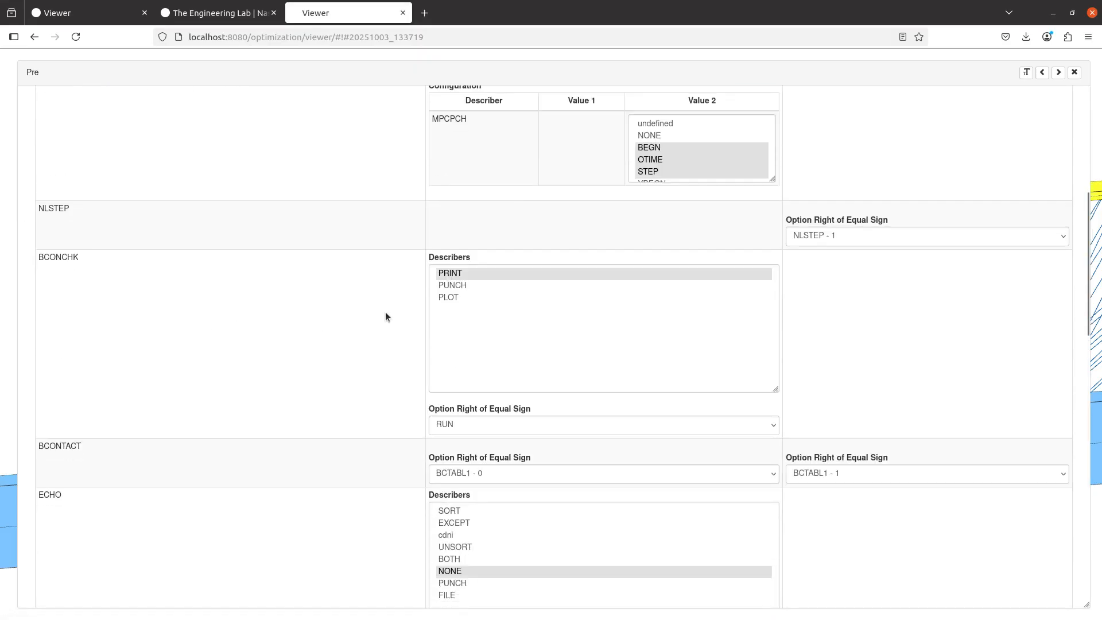
pyautogui.click(446, 297)
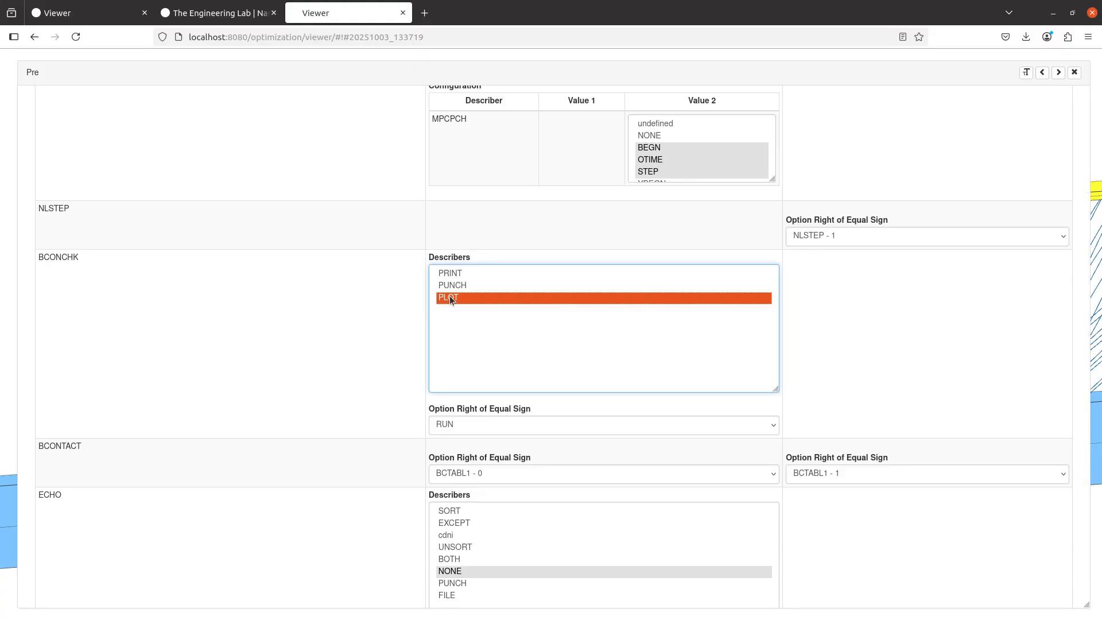
pyautogui.click(468, 273)
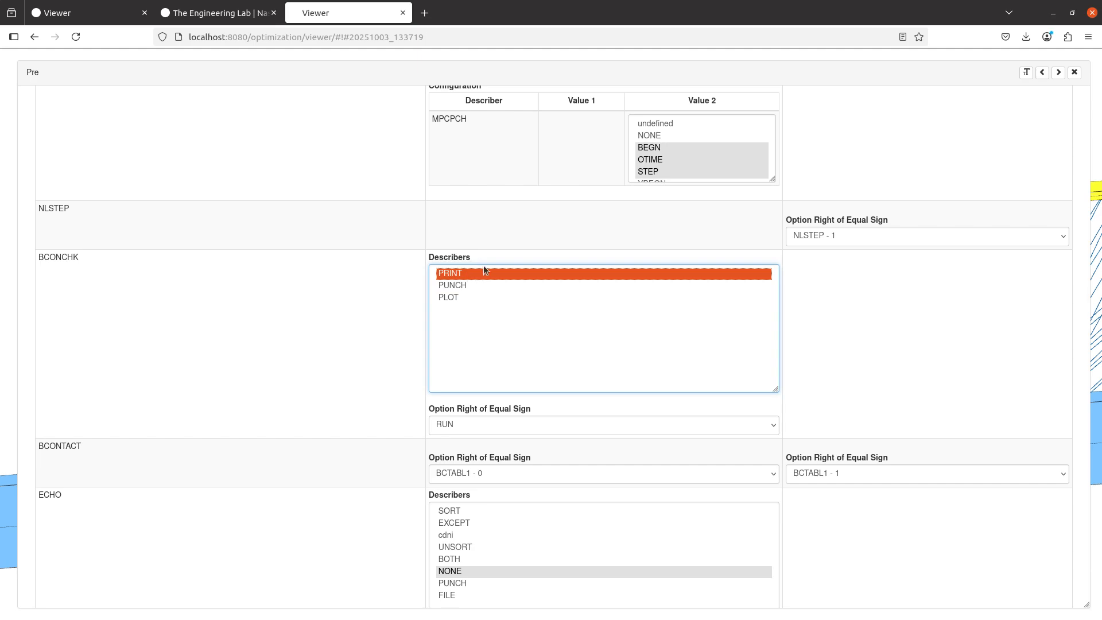
# Return to model.f06 in Notepad++ and highlight the contact distance values for secondary nodes 417 to 429
pyautogui.hotkey('alt', 'Tab')
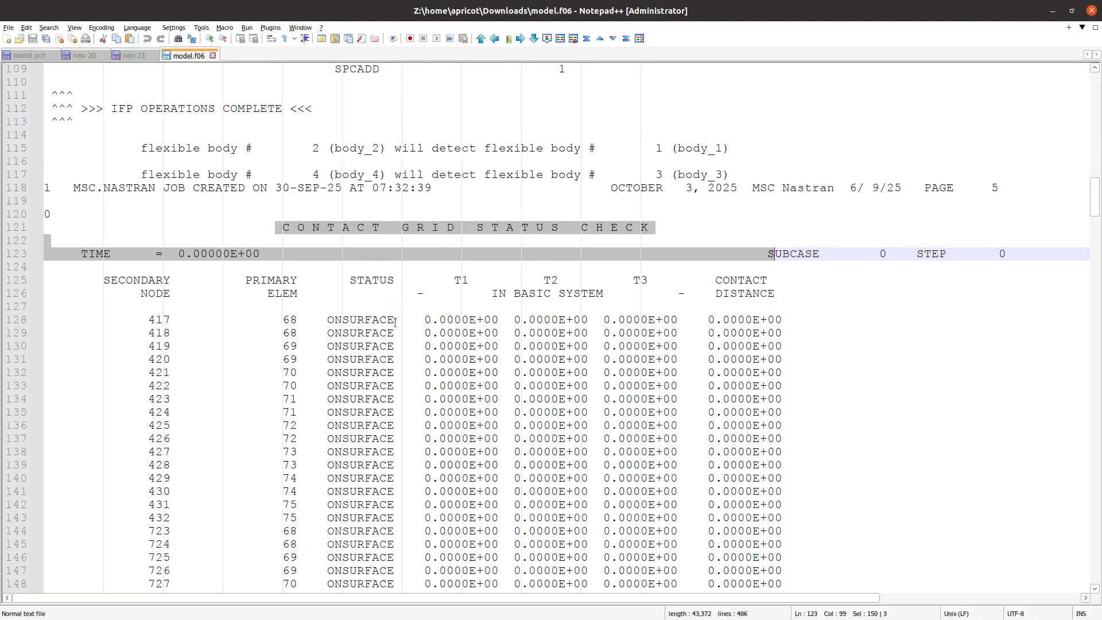
pyautogui.click(385, 334)
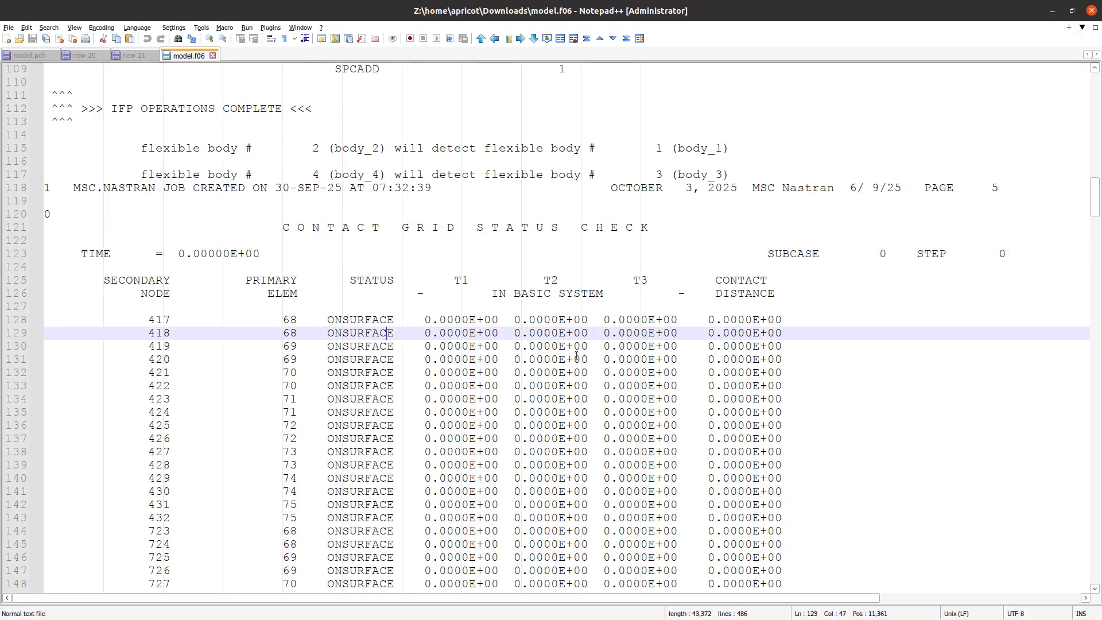
pyautogui.scroll(-3, 689, 344)
pyautogui.click(708, 205)
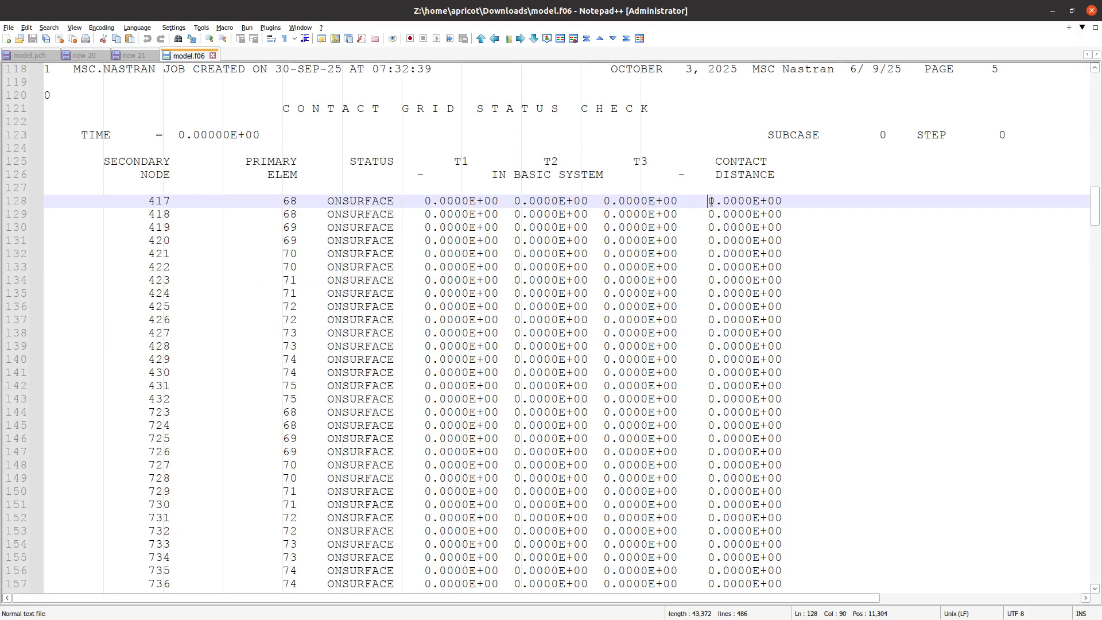
pyautogui.moveTo(710, 201); pyautogui.dragTo(776, 369)
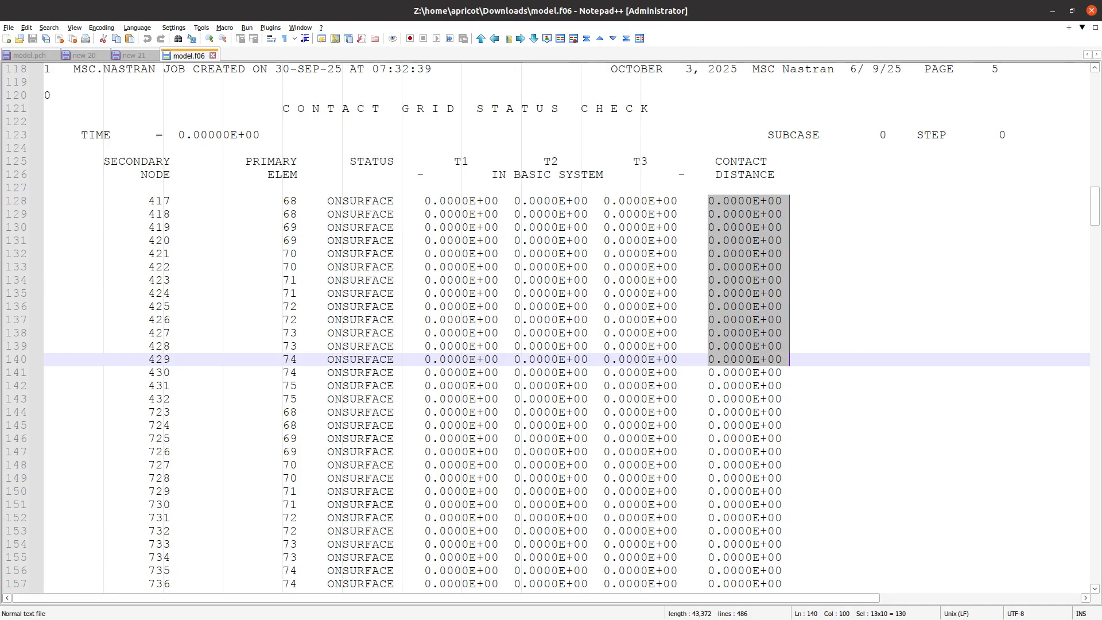
# Switch back to the web viewer, close the Pre panel and inspect the shared edge of the green and yellow shells
pyautogui.hotkey('alt', 'Tab')
pyautogui.click(1074, 72)
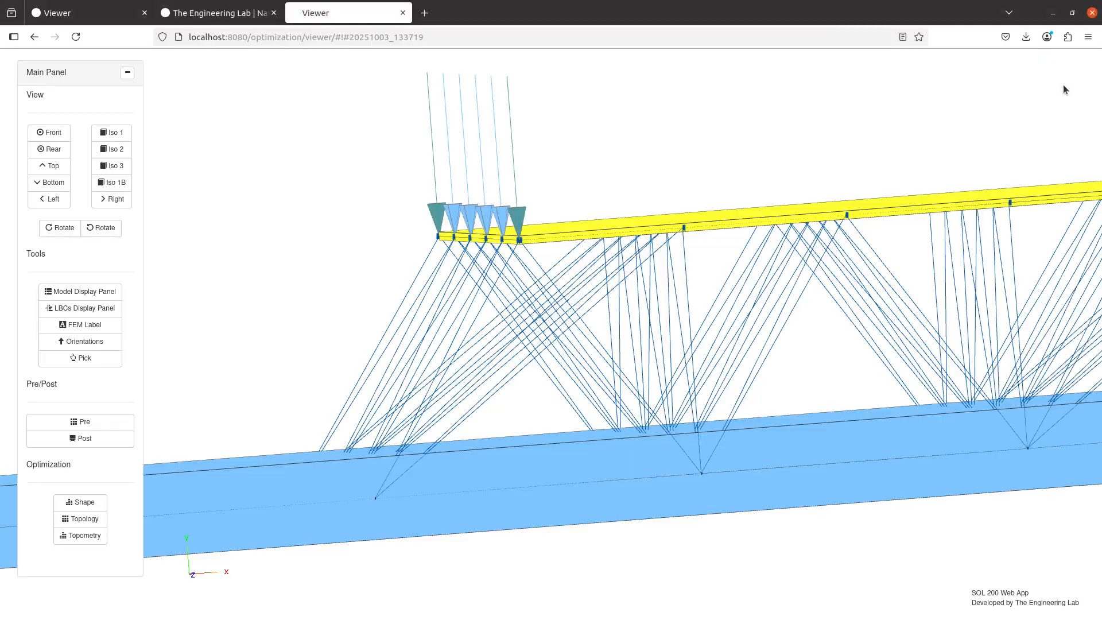
pyautogui.scroll(-8, 677, 155)
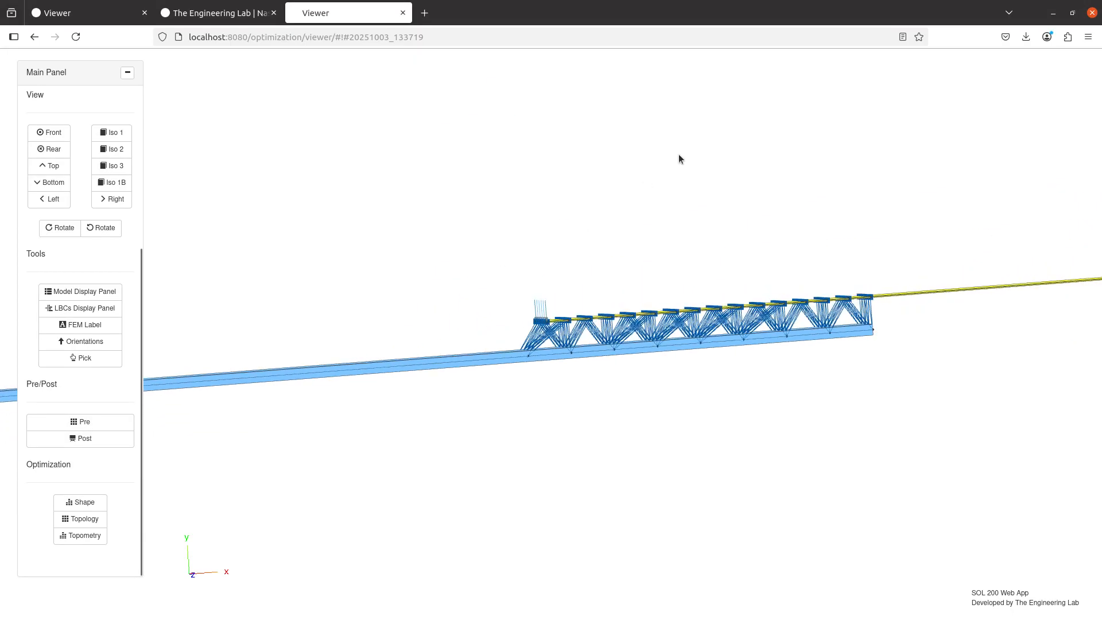
pyautogui.moveTo(678, 155); pyautogui.dragTo(609, 543)
pyautogui.moveTo(621, 200); pyautogui.dragTo(586, 434)
pyautogui.scroll(5, 654, 359)
pyautogui.moveTo(766, 315); pyautogui.dragTo(333, 371)
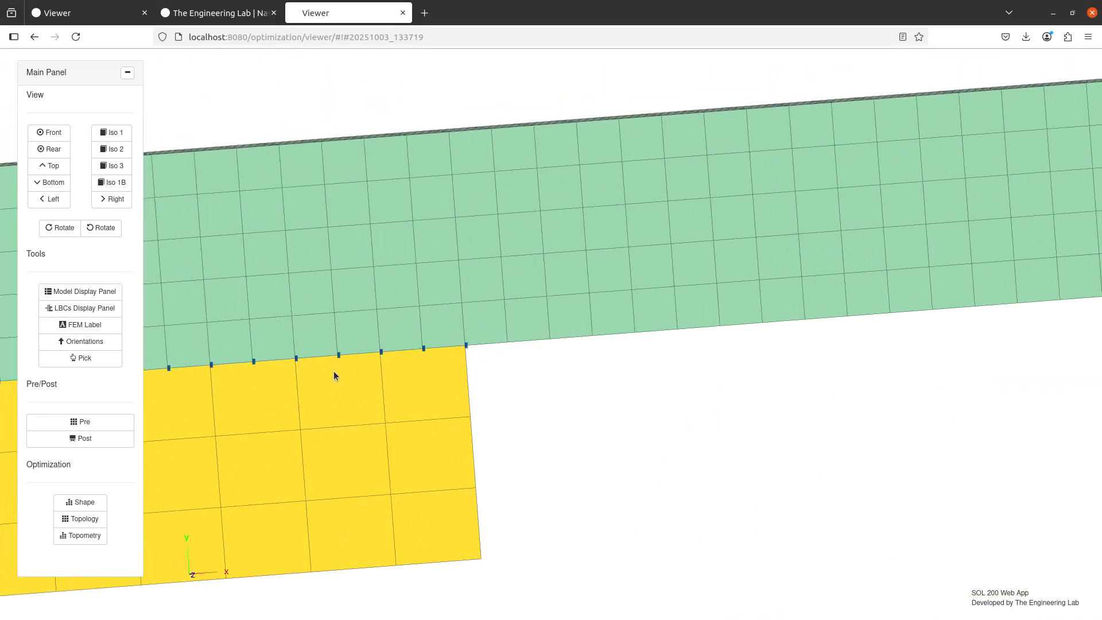
pyautogui.scroll(5, 334, 369)
pyautogui.scroll(-1, 481, 347)
pyautogui.scroll(-8, 516, 342)
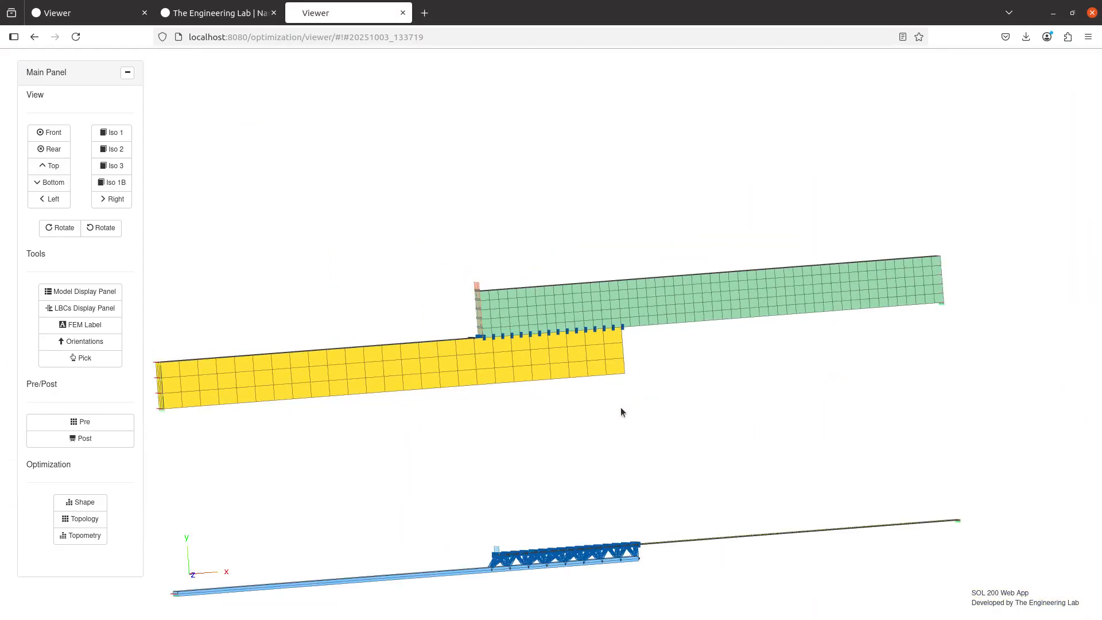
# Inspect the MPC lines between the upper yellow shell and the lower blue shell, up to the loaded end
pyautogui.moveTo(620, 412)
pyautogui.mouseDown()
pyautogui.moveTo(578, 335)
pyautogui.moveTo(744, 330)
pyautogui.mouseUp()
pyautogui.scroll(10, 583, 430)
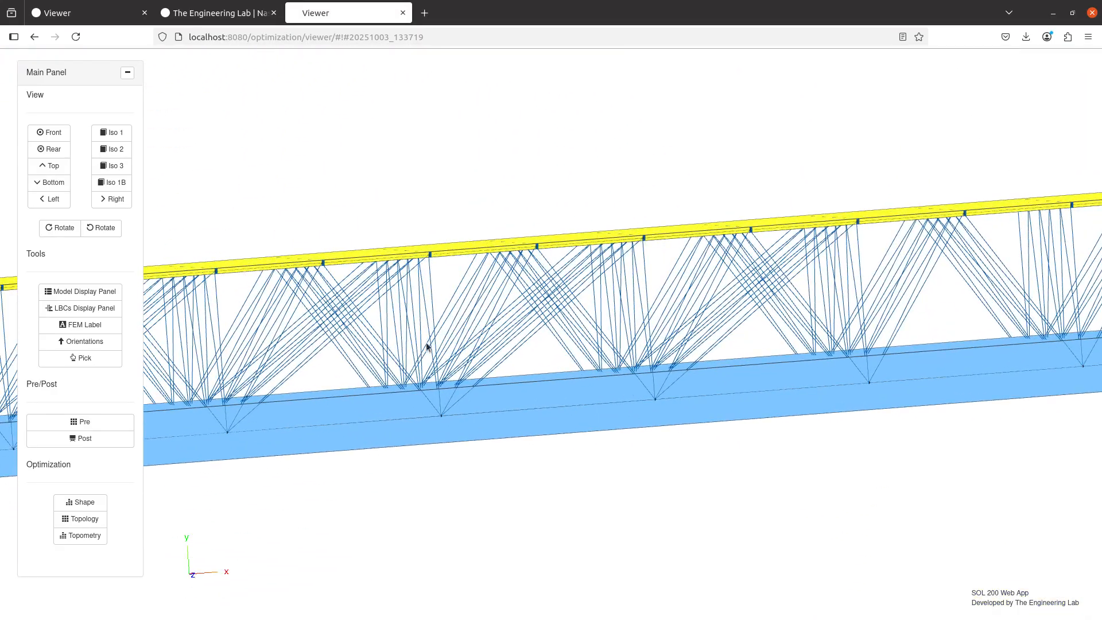
pyautogui.moveTo(426, 344); pyautogui.dragTo(715, 319)
pyautogui.moveTo(279, 272); pyautogui.dragTo(682, 255)
pyautogui.scroll(5, 511, 290)
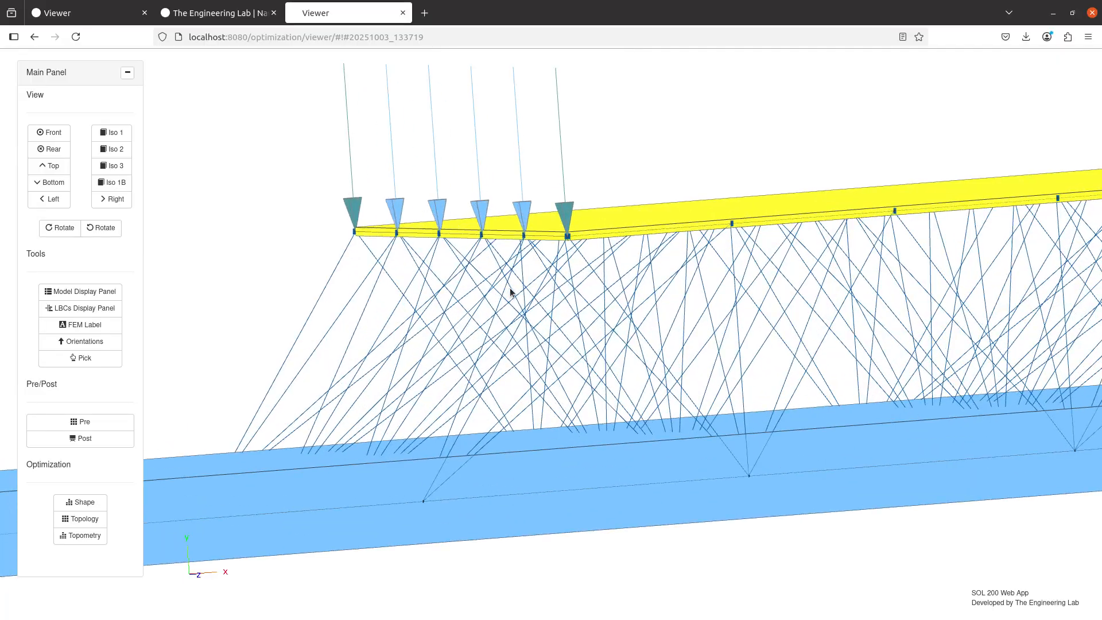
# Switch to model.f06 in Notepad++ and highlight the contact distance values for secondary nodes 2357 to 2365
pyautogui.moveTo(543, 398); pyautogui.dragTo(453, 301)
pyautogui.scroll(-4, 489, 344)
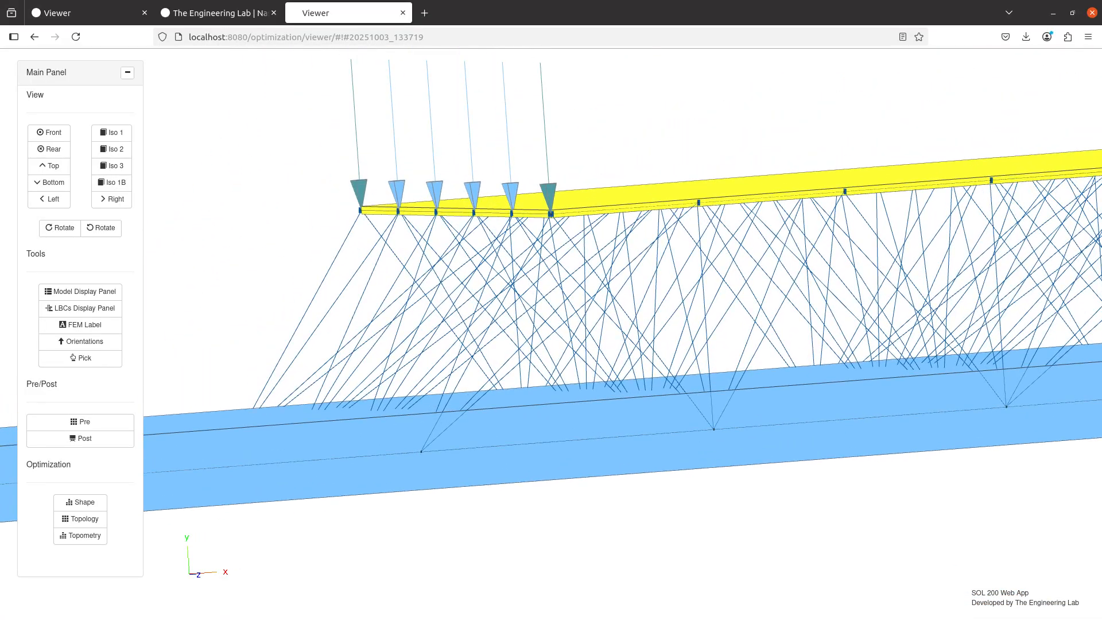
pyautogui.hotkey('alt', 'Tab')
pyautogui.scroll(-20, 652, 299)
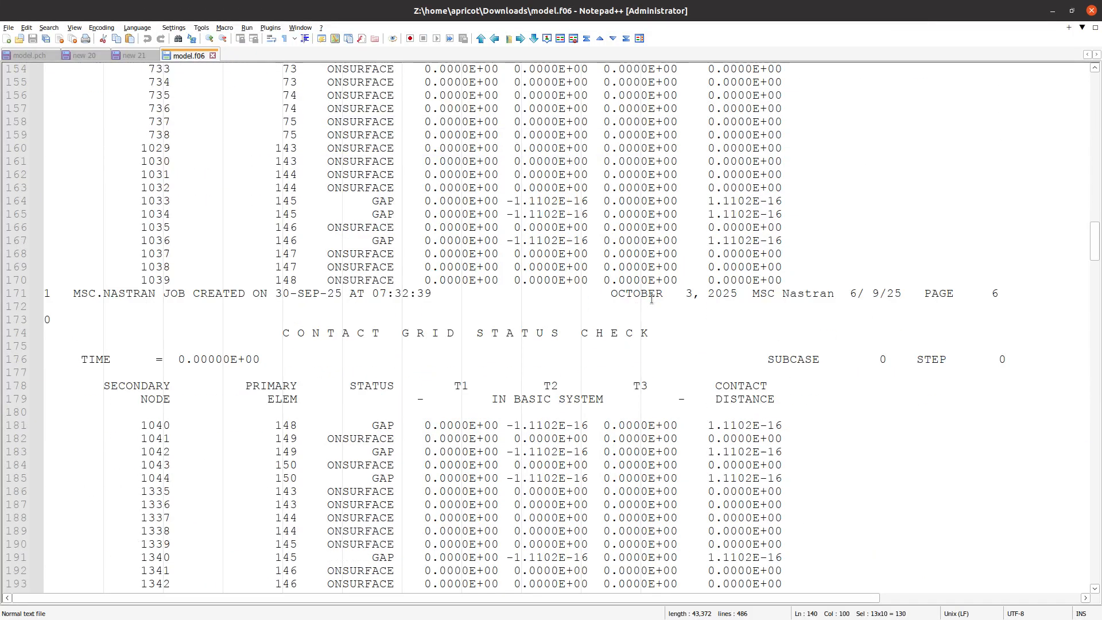
pyautogui.scroll(-15, 652, 298)
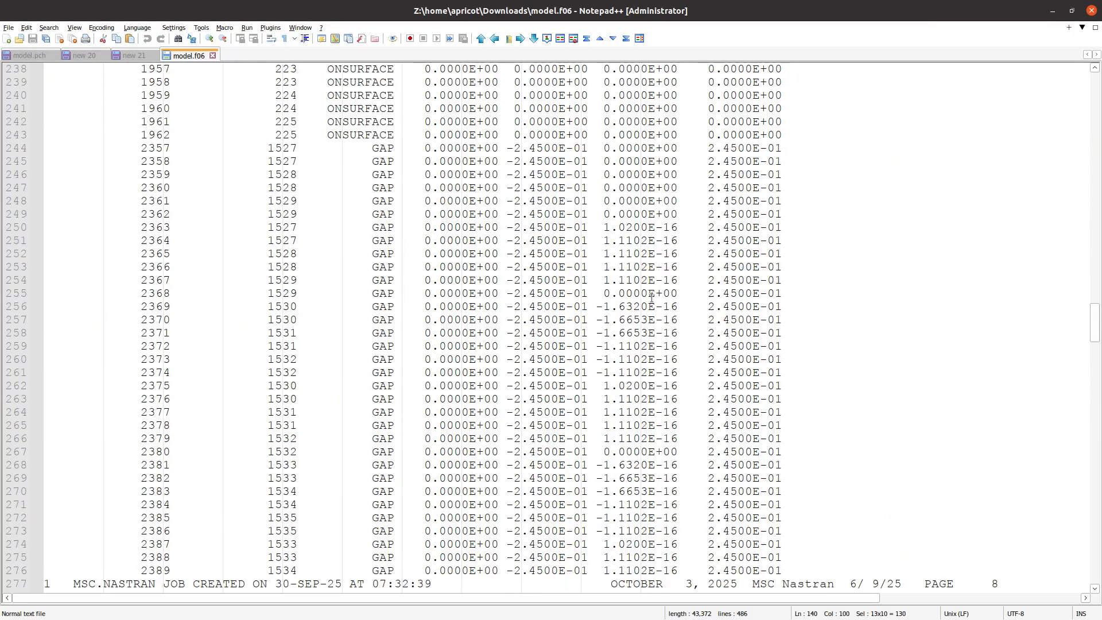
pyautogui.click(707, 266)
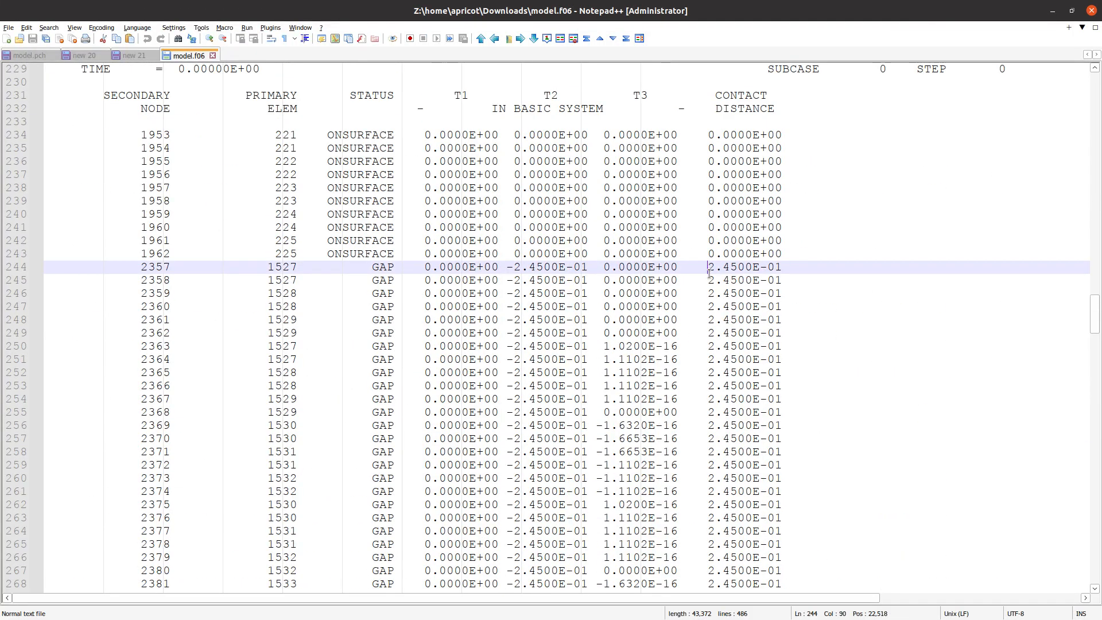
pyautogui.moveTo(709, 270); pyautogui.dragTo(782, 373)
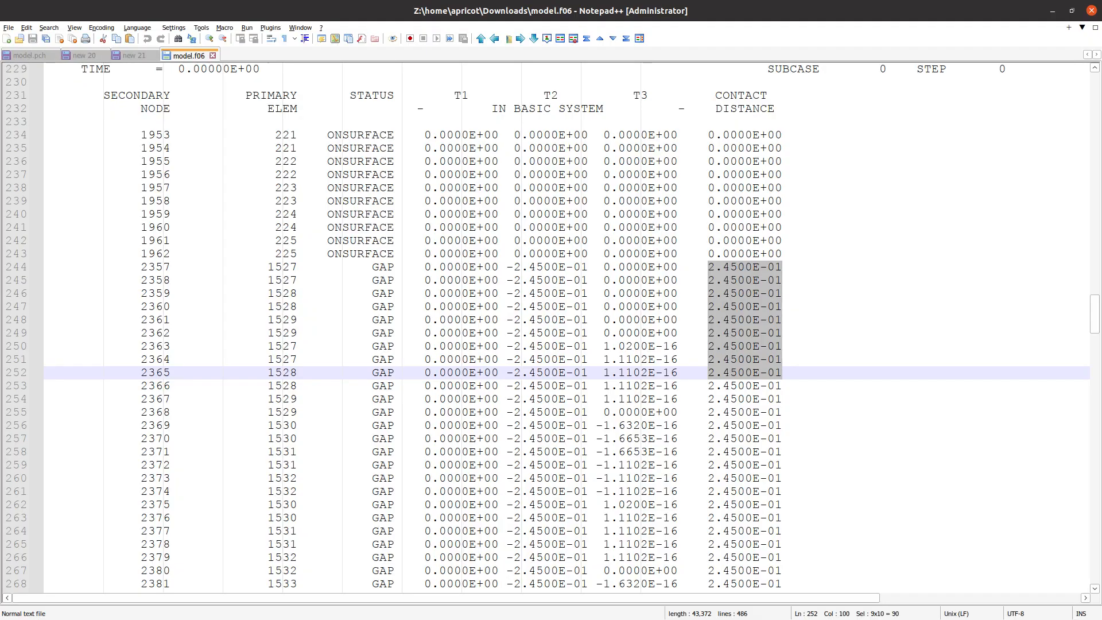
# Switch back to the web viewer, set the ERROR distance of BCONPRG 3005 to .24, and upload and immediately run the BDF
pyautogui.hotkey('alt', 'Tab')
pyautogui.click(85, 426)
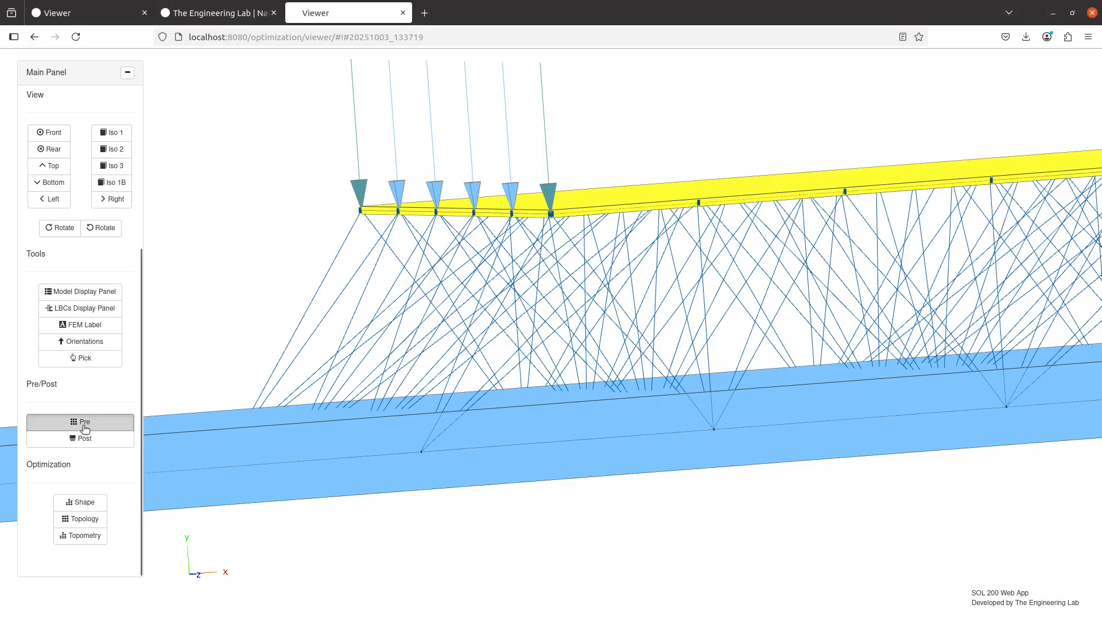
pyautogui.click(191, 111)
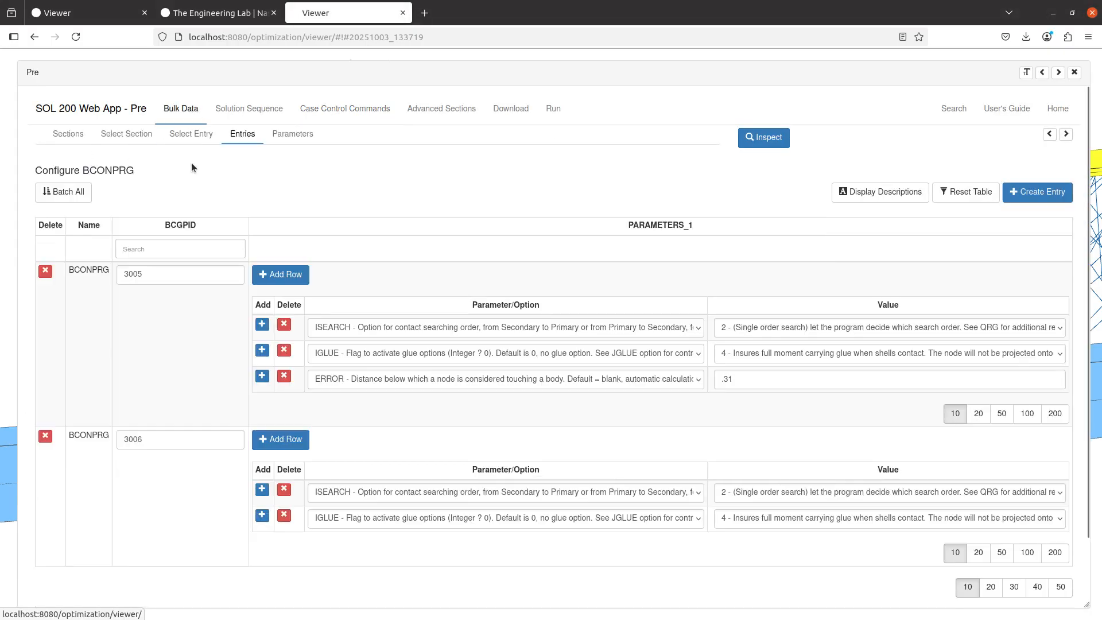
pyautogui.moveTo(755, 377); pyautogui.dragTo(719, 377)
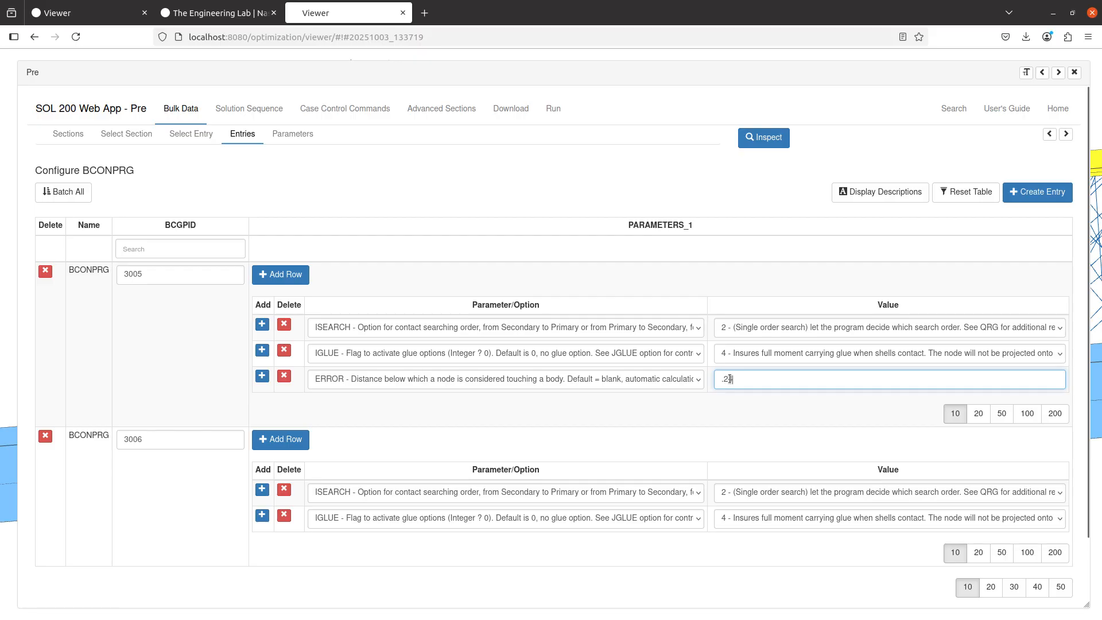
pyautogui.click(516, 118)
pyautogui.click(765, 271)
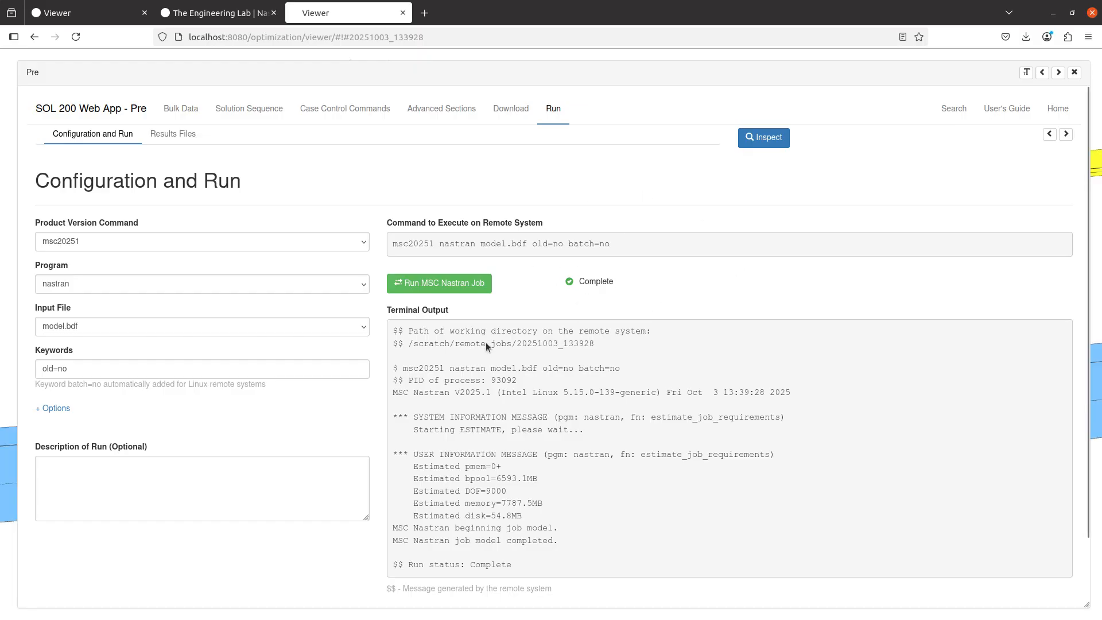
# Return to the model view and hide the elements of the yellow and green solid parts and the detail display of both shells
pyautogui.click(1061, 73)
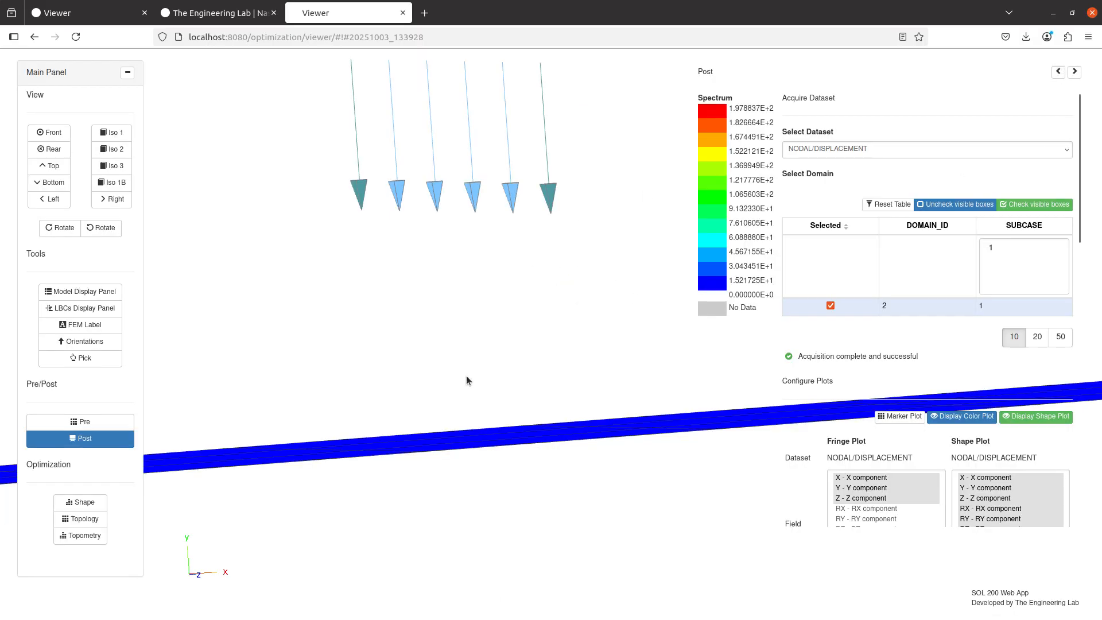
pyautogui.scroll(-10, 466, 377)
pyautogui.moveTo(467, 376); pyautogui.dragTo(522, 496)
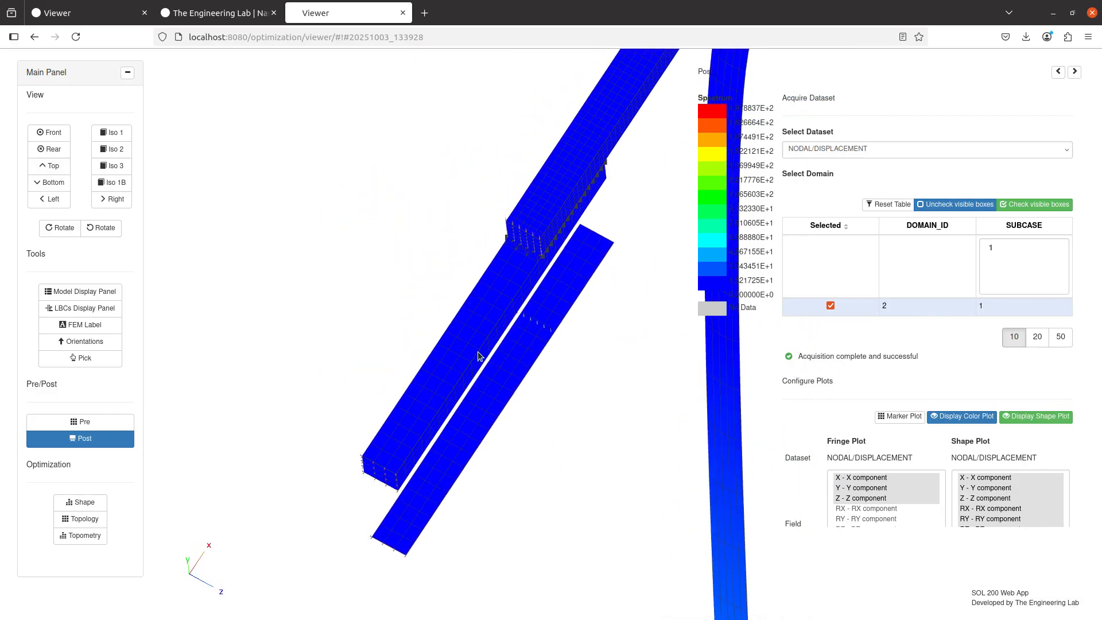
pyautogui.click(80, 291)
pyautogui.moveTo(561, 388); pyautogui.dragTo(479, 432)
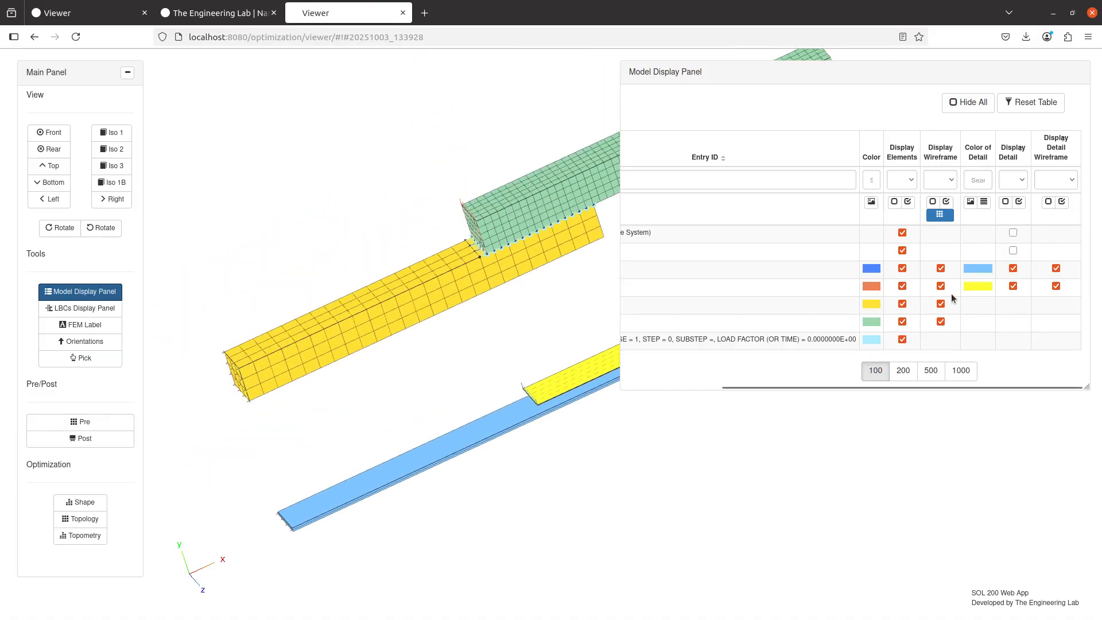
pyautogui.click(902, 305)
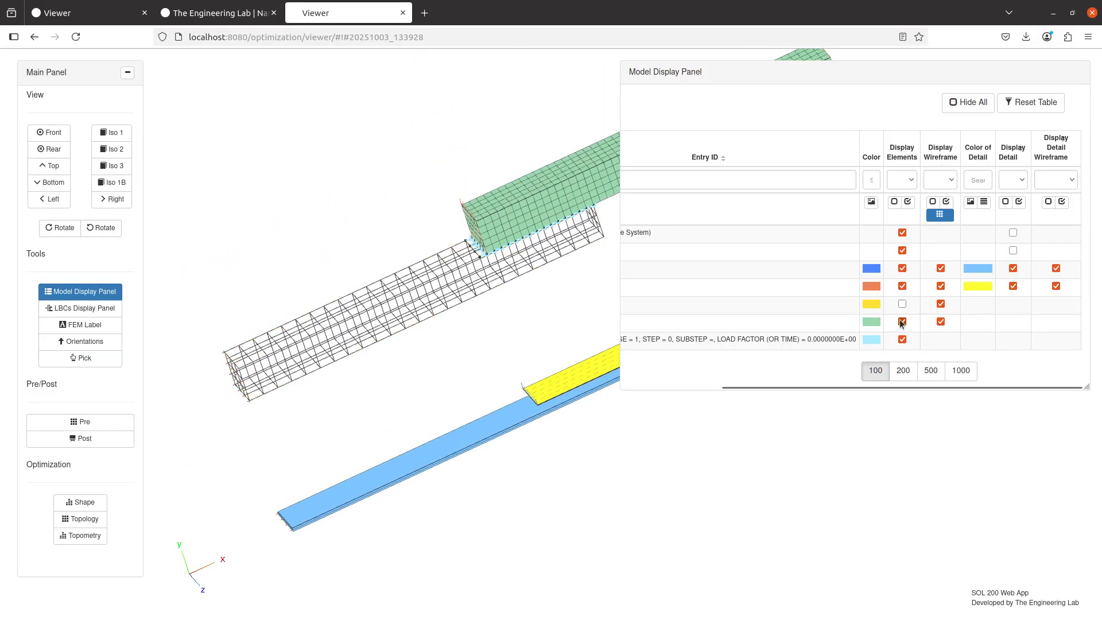
pyautogui.click(903, 322)
pyautogui.click(1012, 286)
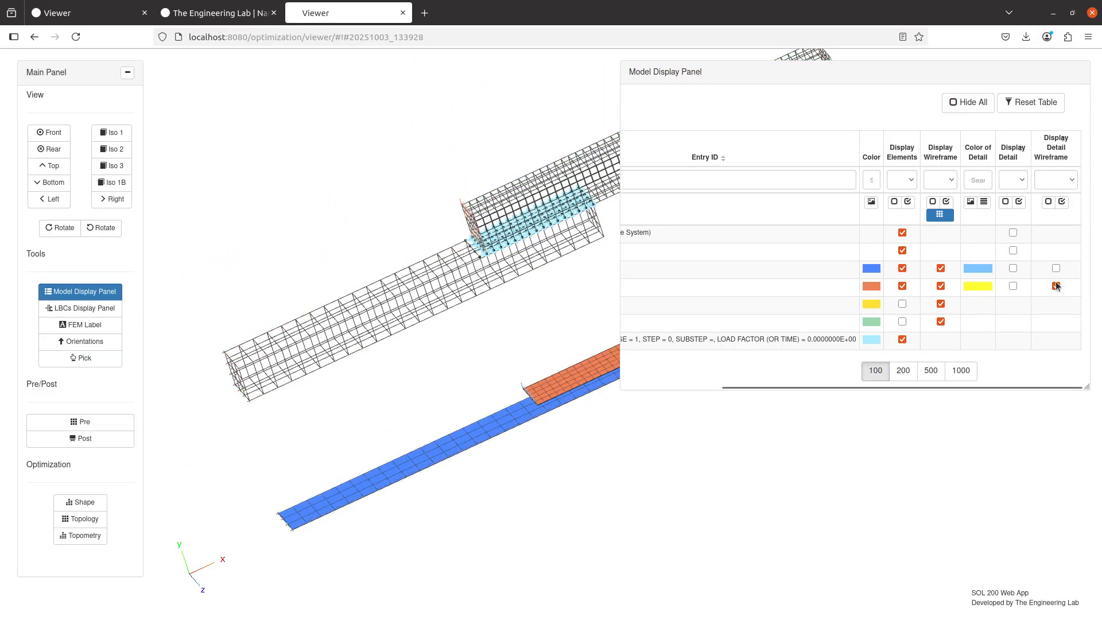
# Inspect the space between the upper orange shell and the lower blue shell at the loaded end for MPC lines
pyautogui.scroll(10, 433, 228)
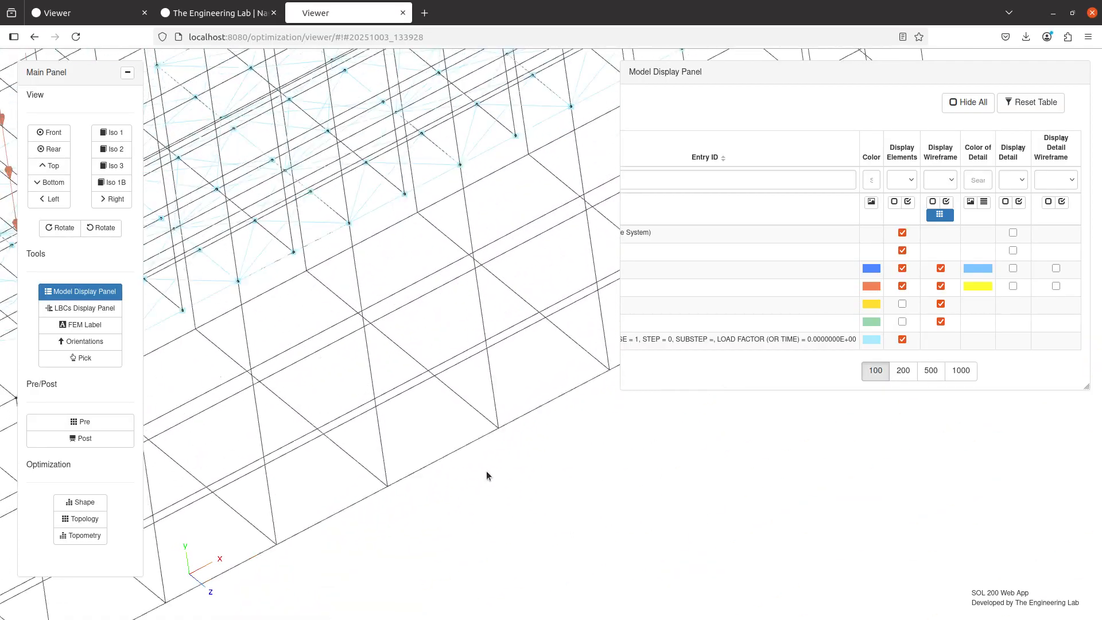
pyautogui.moveTo(602, 612); pyautogui.dragTo(421, 160)
pyautogui.scroll(-8, 478, 339)
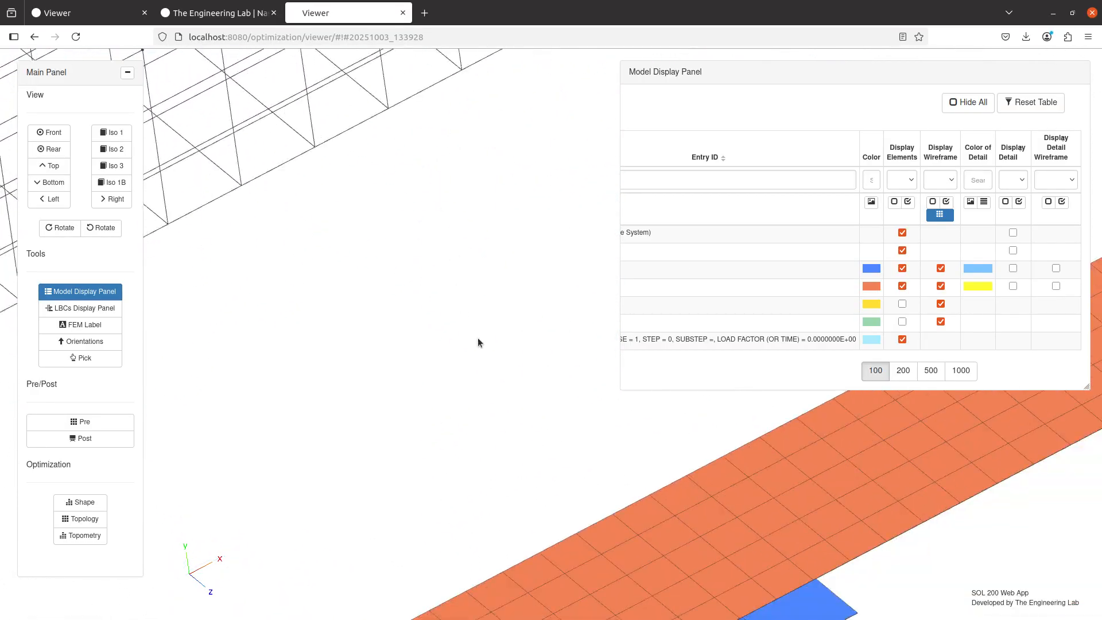
pyautogui.moveTo(491, 566); pyautogui.dragTo(468, 356)
pyautogui.moveTo(505, 431); pyautogui.dragTo(458, 241)
pyautogui.scroll(5, 422, 349)
pyautogui.scroll(4, 422, 349)
pyautogui.moveTo(415, 341); pyautogui.dragTo(699, 257)
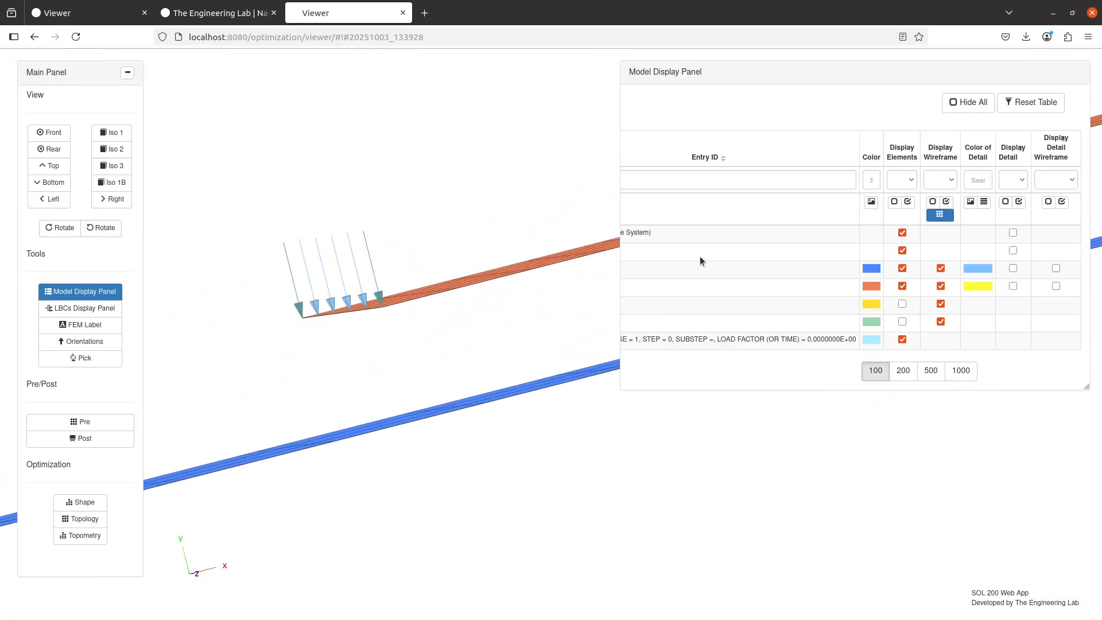
# Show the detail and detail wireframe of both shells and inspect the gap between them at the loaded end
pyautogui.click(1013, 268)
pyautogui.click(1013, 286)
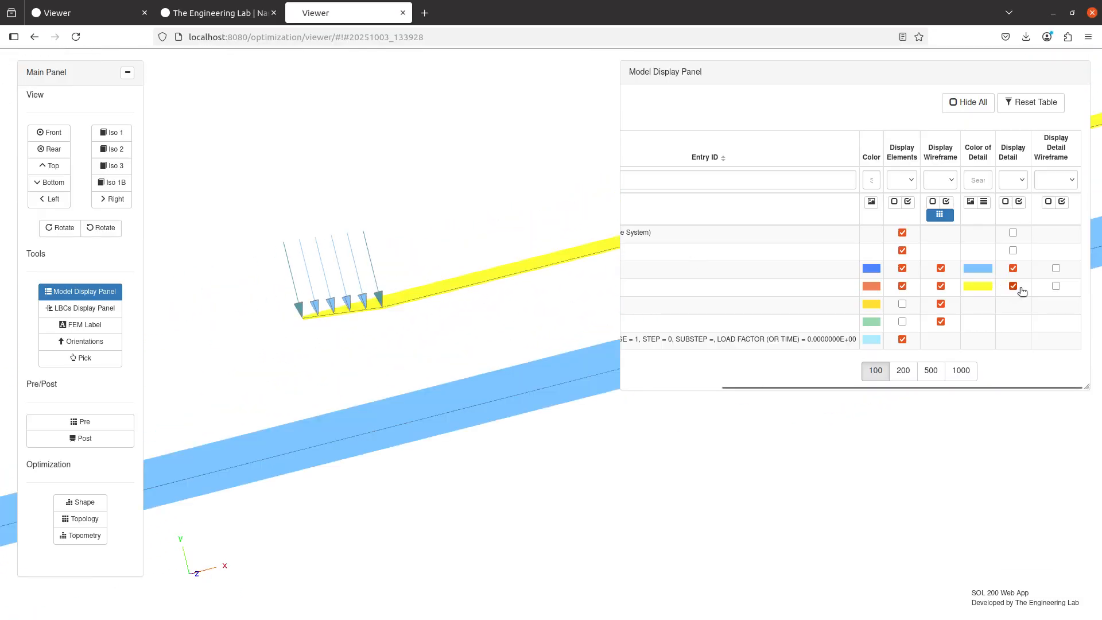
pyautogui.click(1056, 268)
pyautogui.click(1056, 286)
pyautogui.moveTo(357, 278); pyautogui.dragTo(429, 266)
pyautogui.scroll(4, 521, 246)
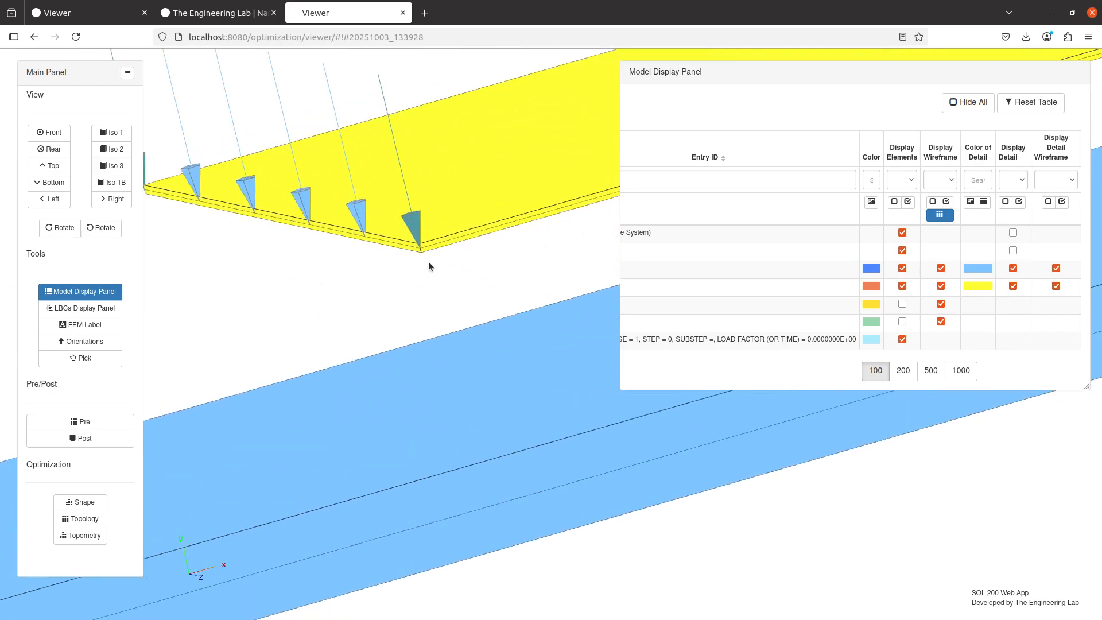
pyautogui.moveTo(432, 329); pyautogui.dragTo(418, 367)
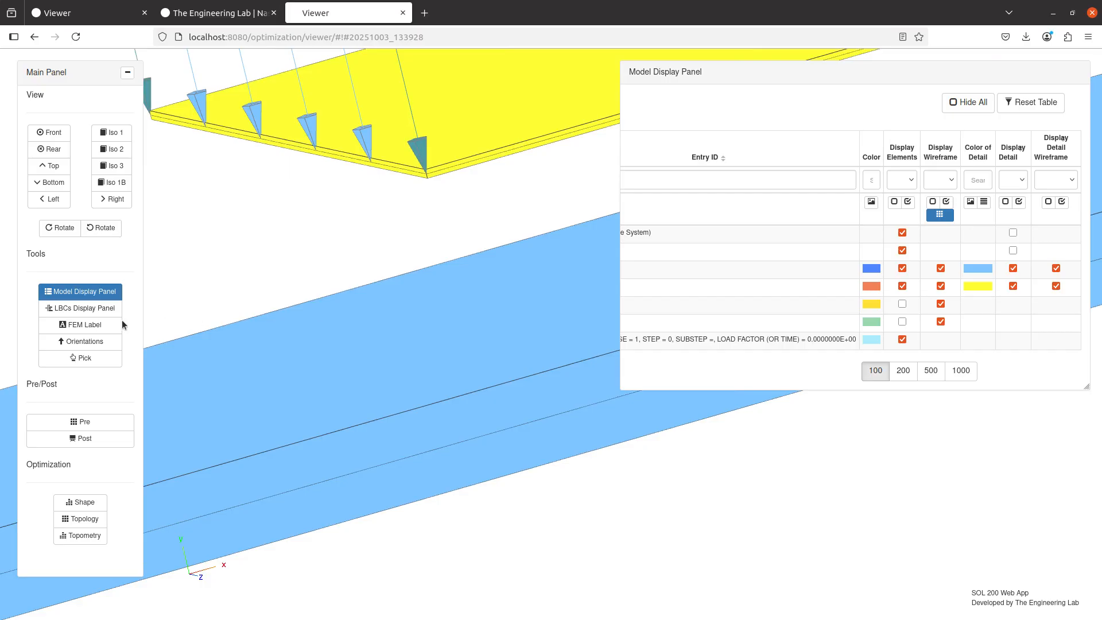
# Set the ERROR distance of BCONPRG 3005 to .245, and upload and immediately run the BDF
pyautogui.click(84, 422)
pyautogui.click(190, 109)
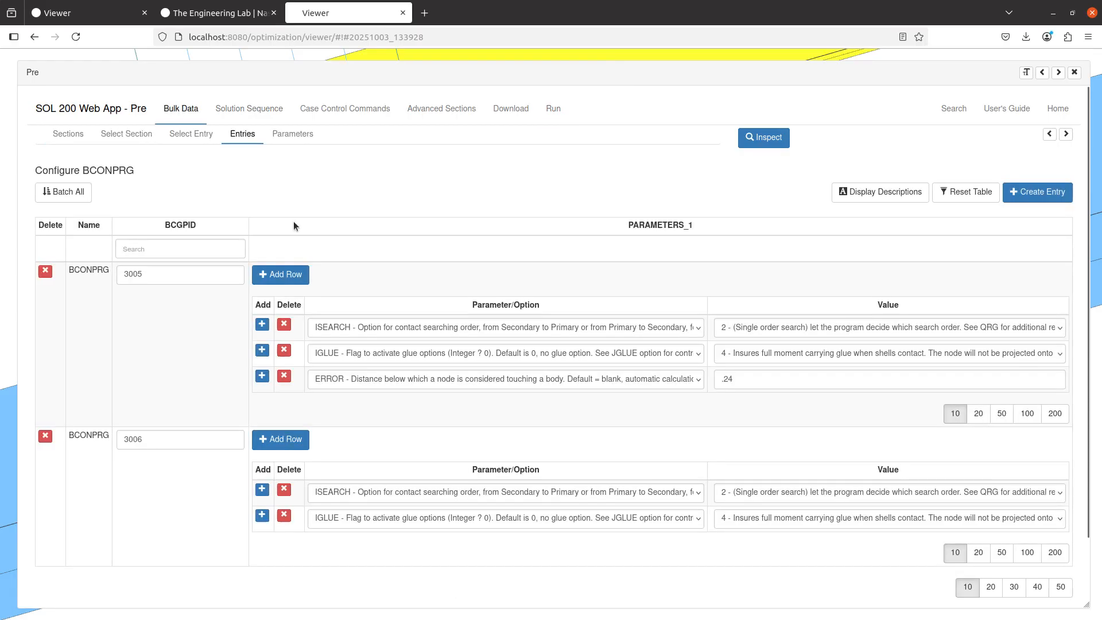
pyautogui.click(735, 377)
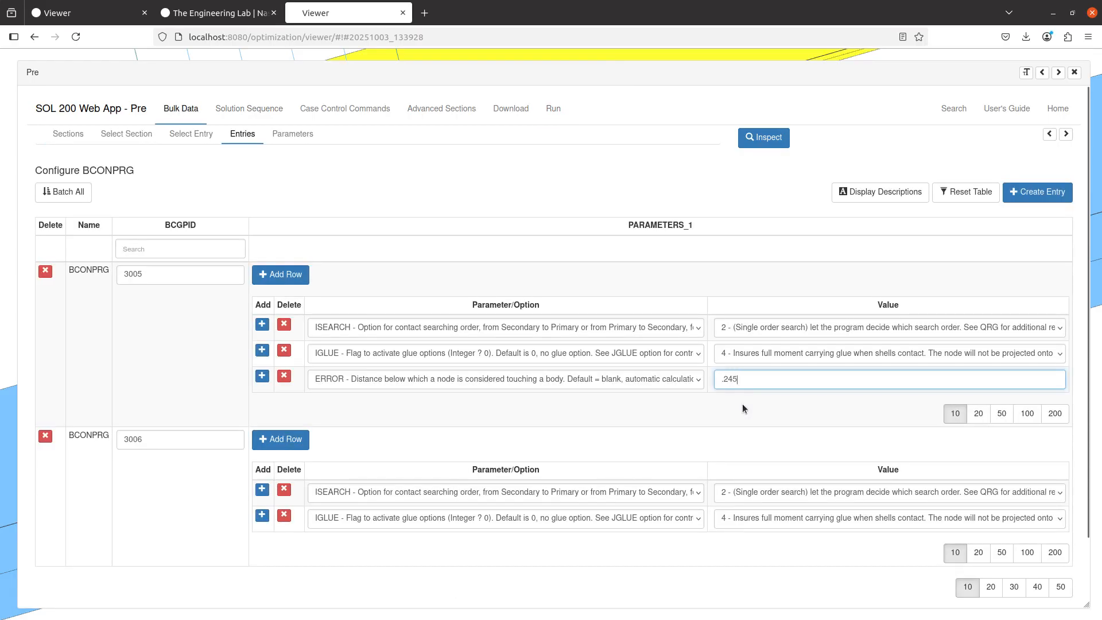
pyautogui.click(500, 122)
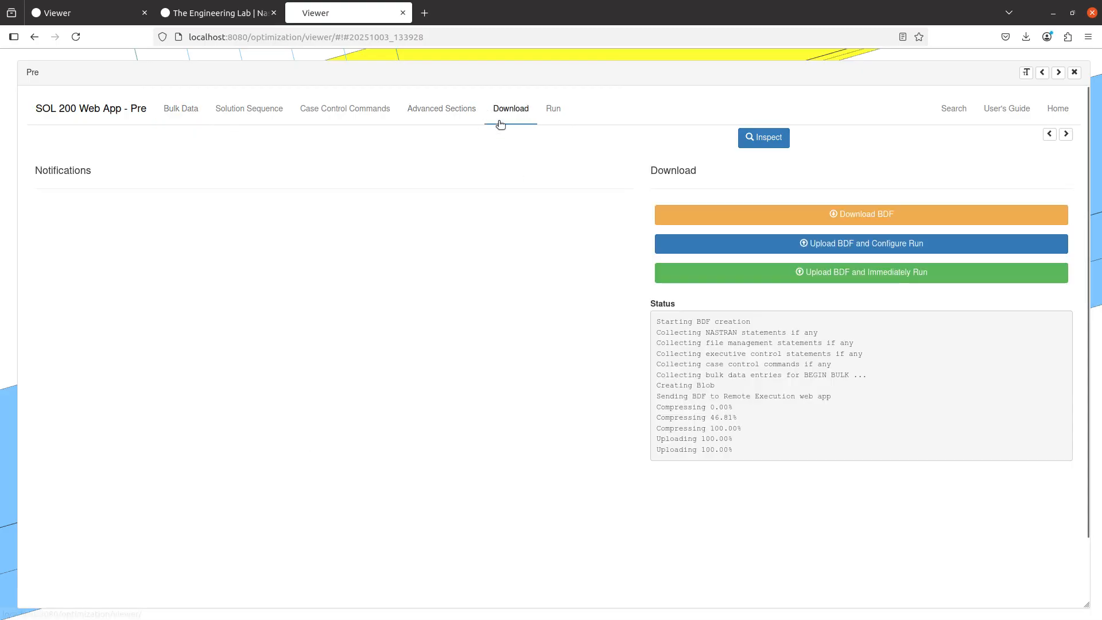
pyautogui.click(847, 277)
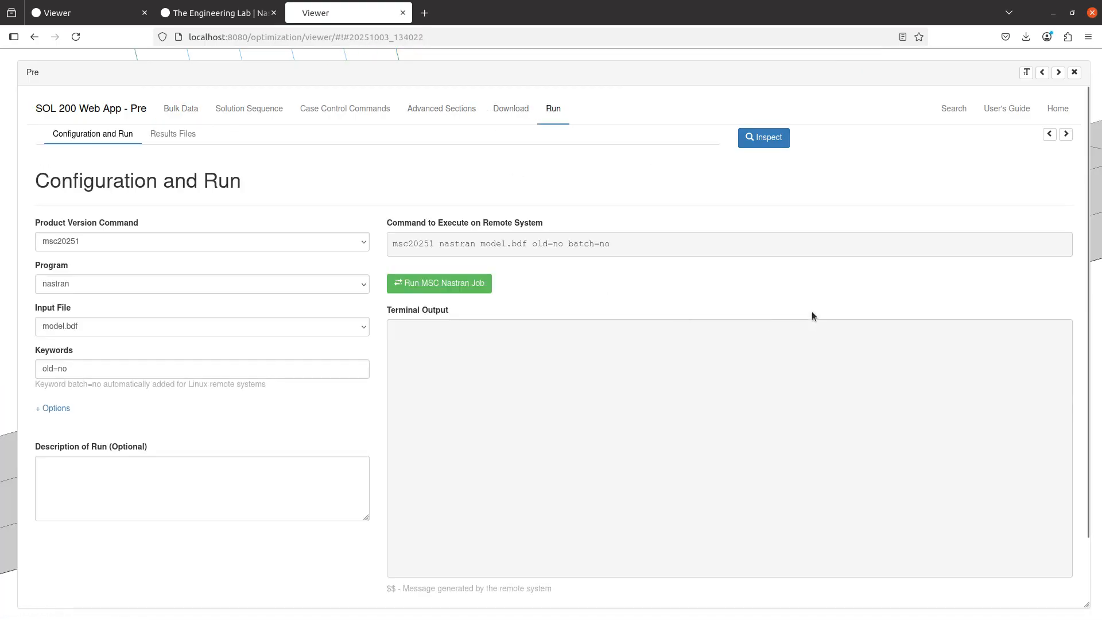
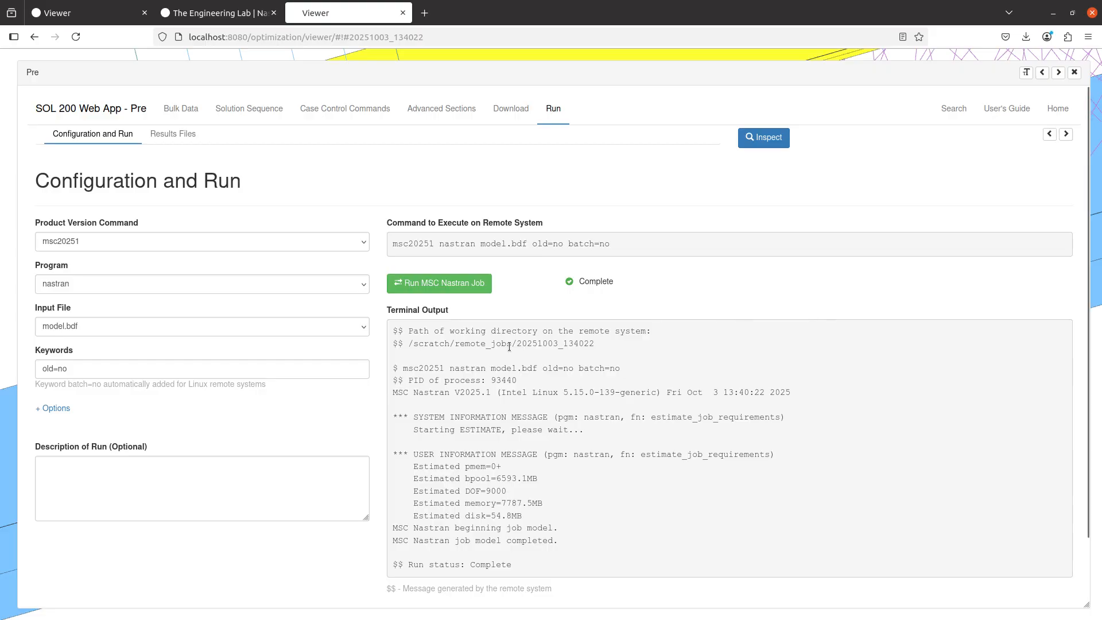
# Examine the nodal displacement plot of the two shells and the MPC lines joining them at the overlap
pyautogui.scroll(-6, 462, 390)
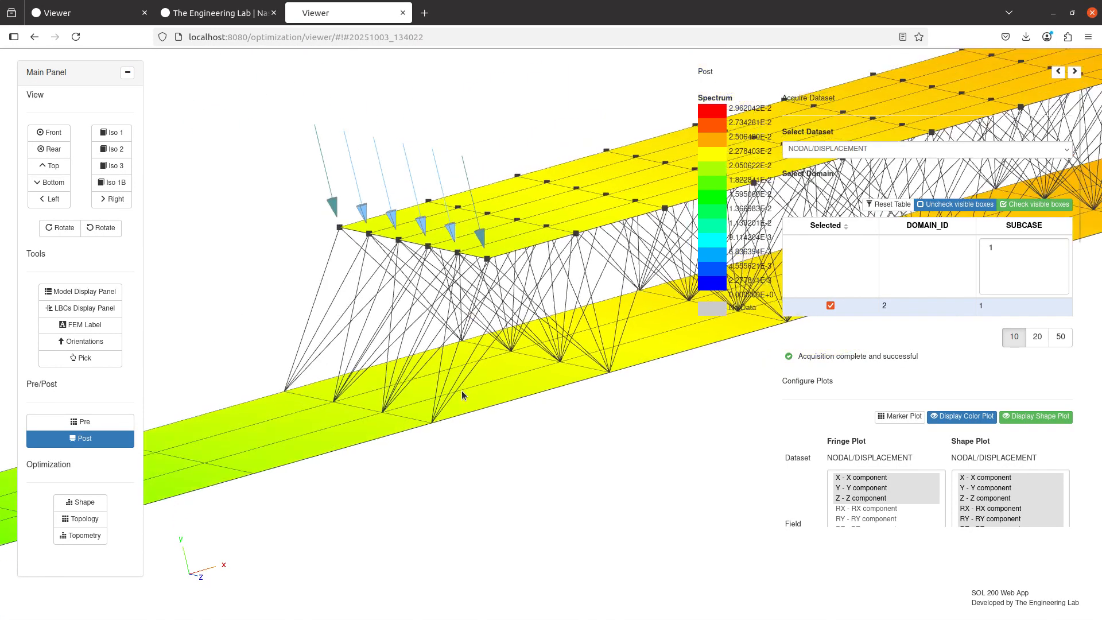
pyautogui.moveTo(466, 382); pyautogui.dragTo(408, 460)
pyautogui.scroll(-5, 425, 476)
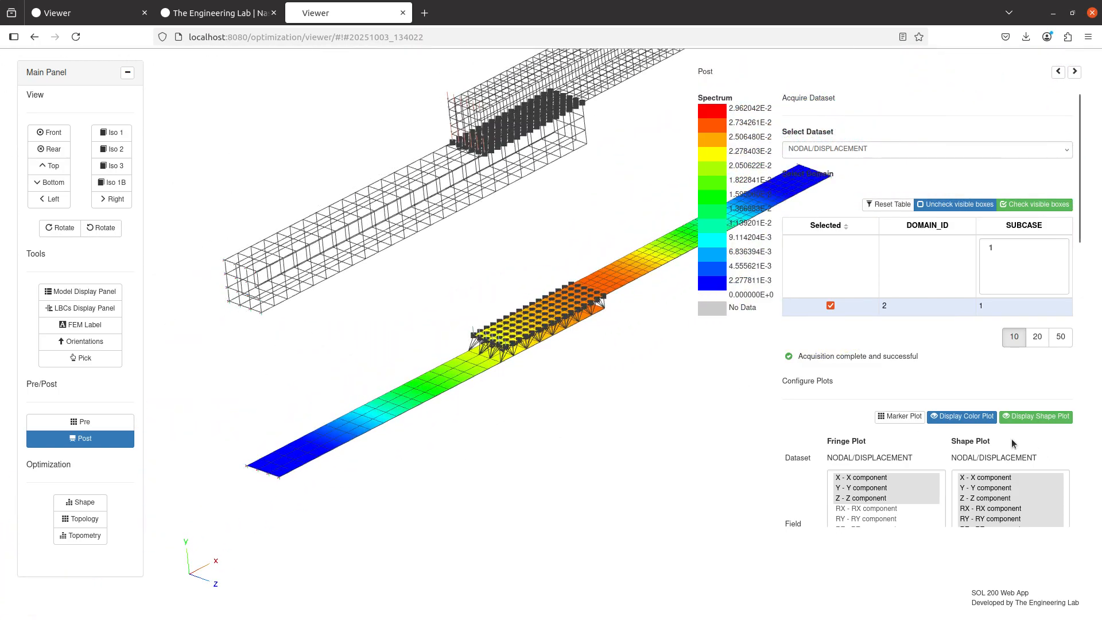
pyautogui.scroll(3, 482, 412)
pyautogui.moveTo(494, 391); pyautogui.dragTo(452, 279)
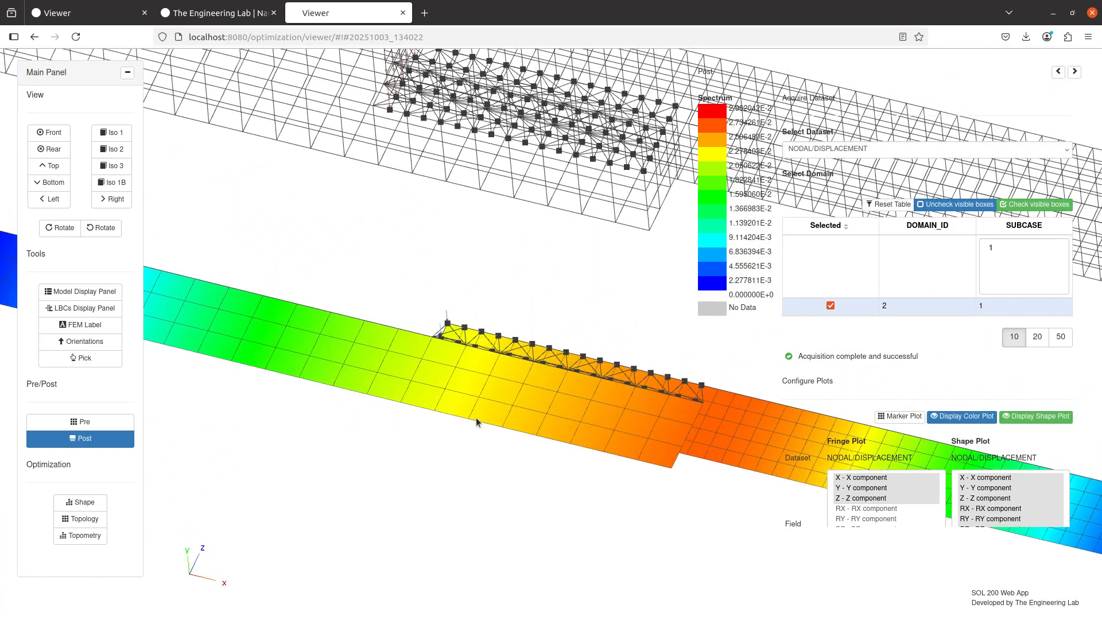
pyautogui.moveTo(479, 414); pyautogui.dragTo(569, 452)
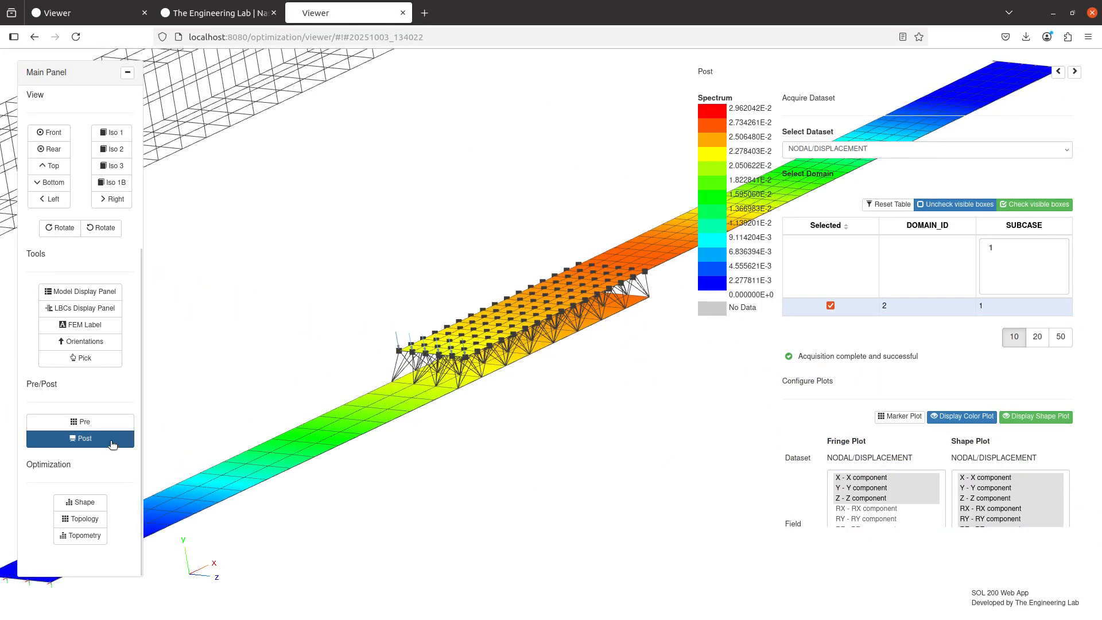
# Leave the displacement results and inspect the purple MPC lines between the yellow and light-blue shell details
pyautogui.click(110, 439)
pyautogui.scroll(10, 560, 336)
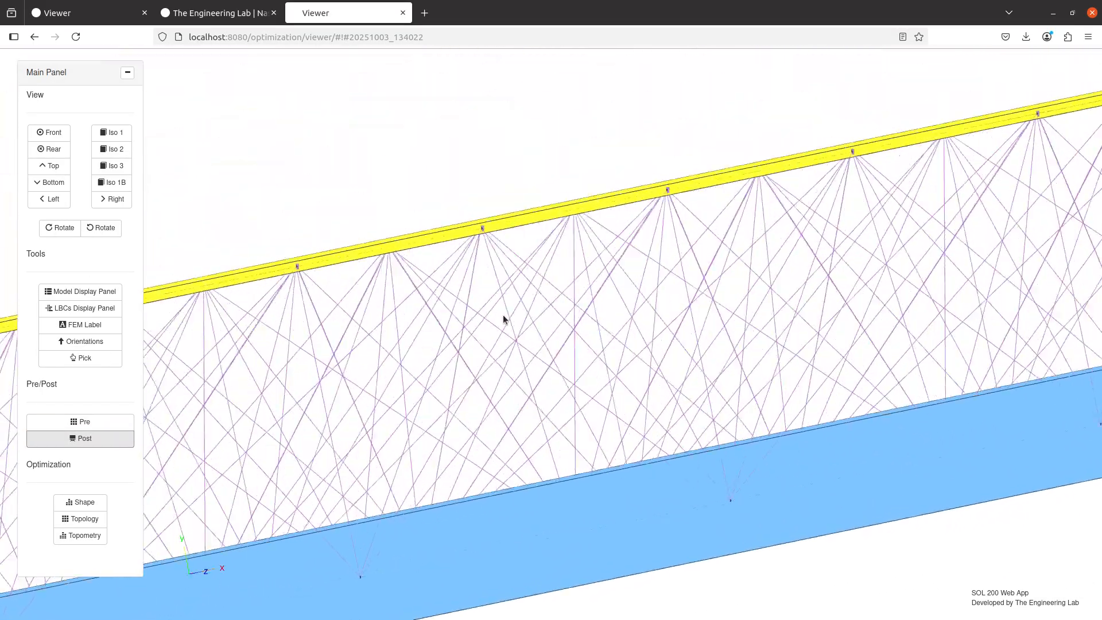
pyautogui.moveTo(504, 317); pyautogui.dragTo(518, 343)
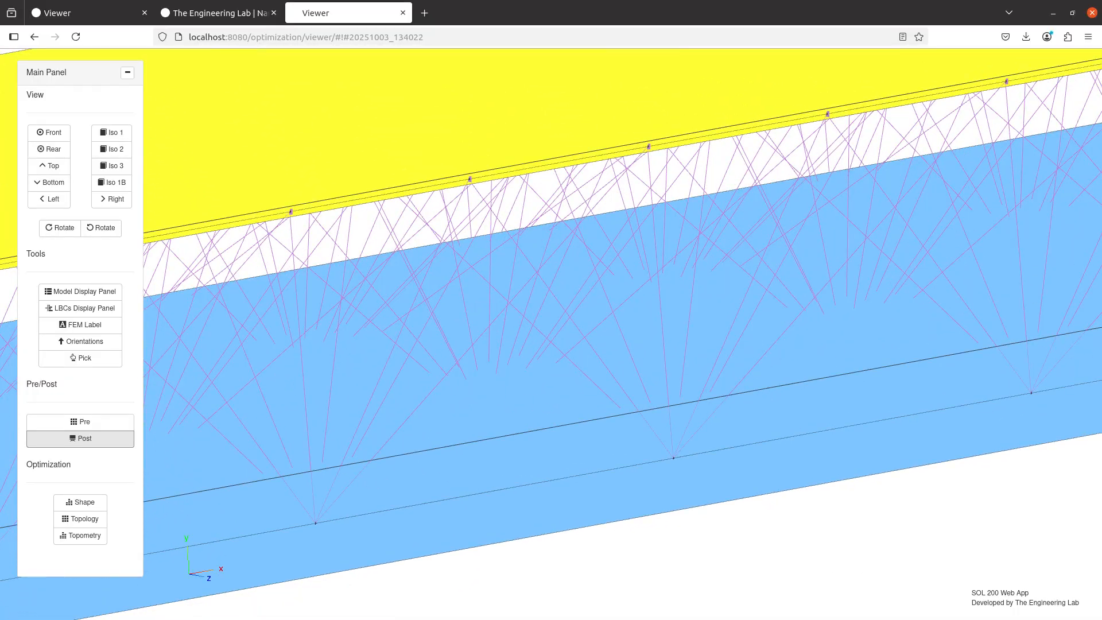
# Switch to Notepad++ and mark "Determine a contact distance" with an x in the new 19 notes
pyautogui.hotkey('alt', 'Tab')
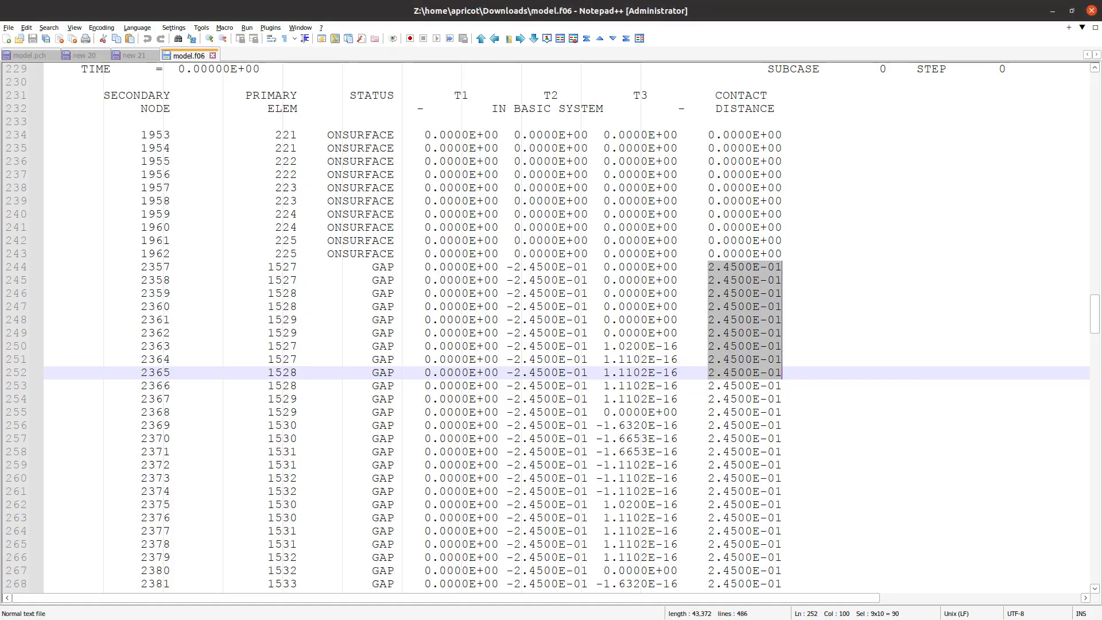
pyautogui.click(34, 55)
pyautogui.click(1087, 54)
pyautogui.click(1087, 55)
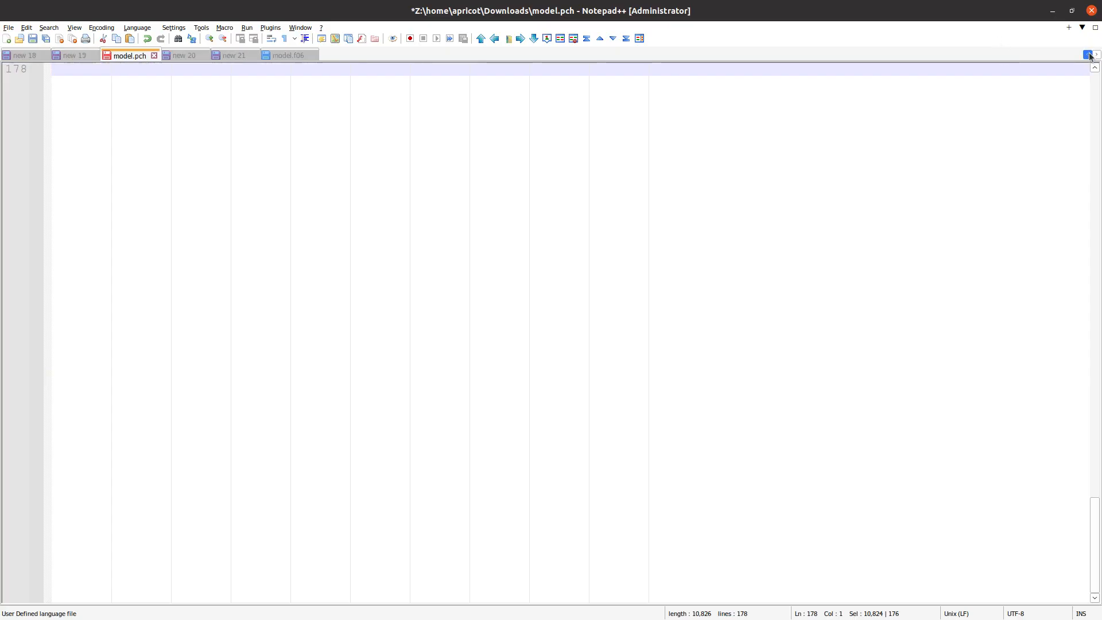
pyautogui.click(1087, 55)
pyautogui.click(134, 55)
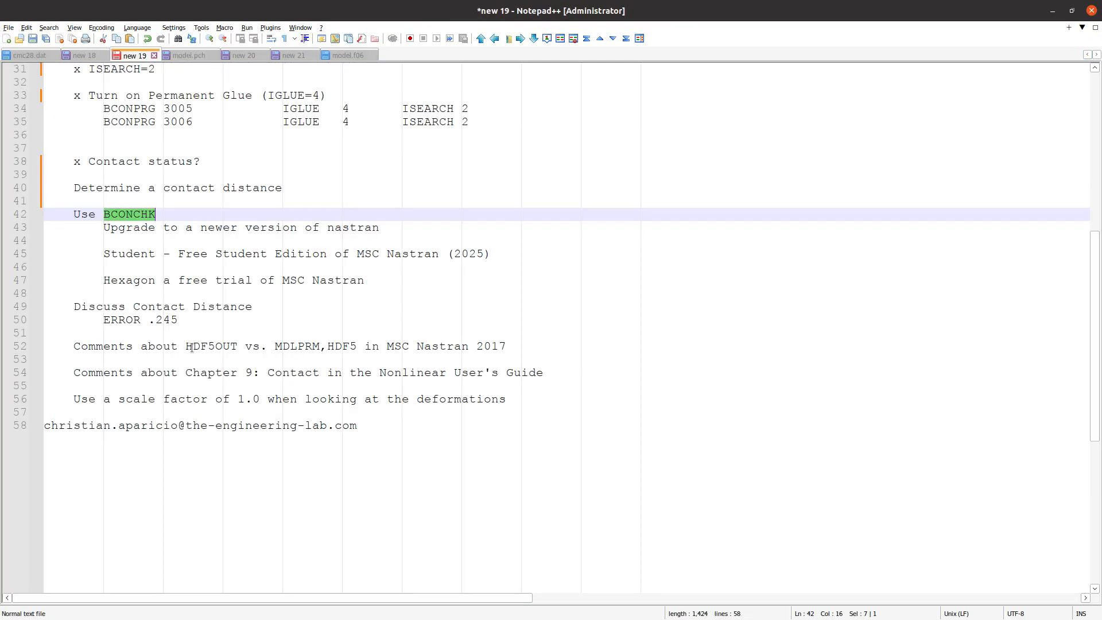
pyautogui.click(72, 193)
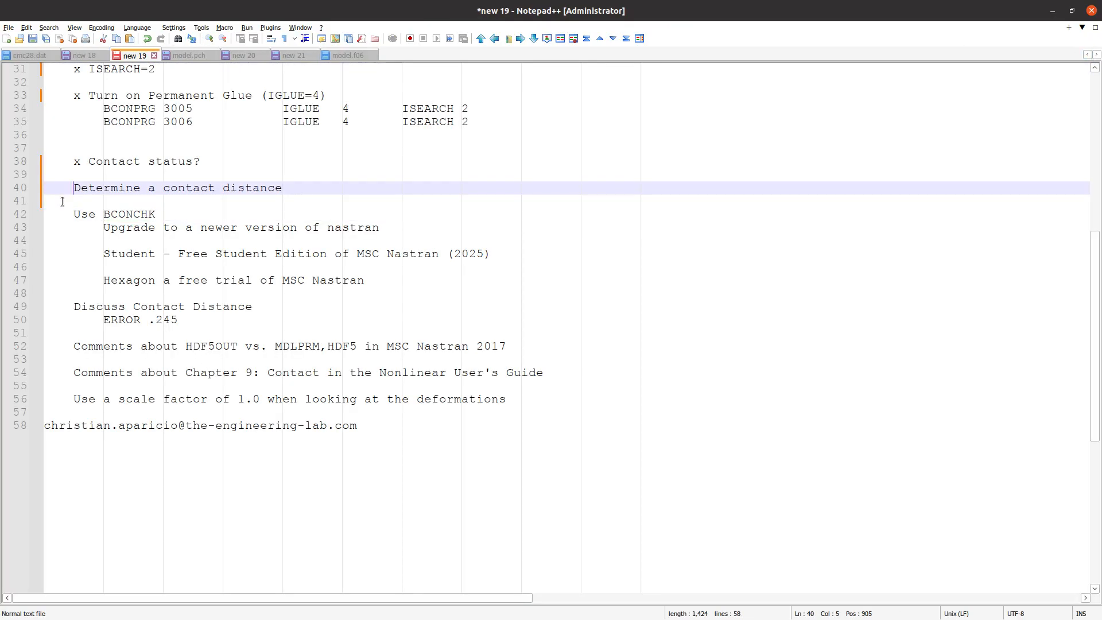
pyautogui.write('x')
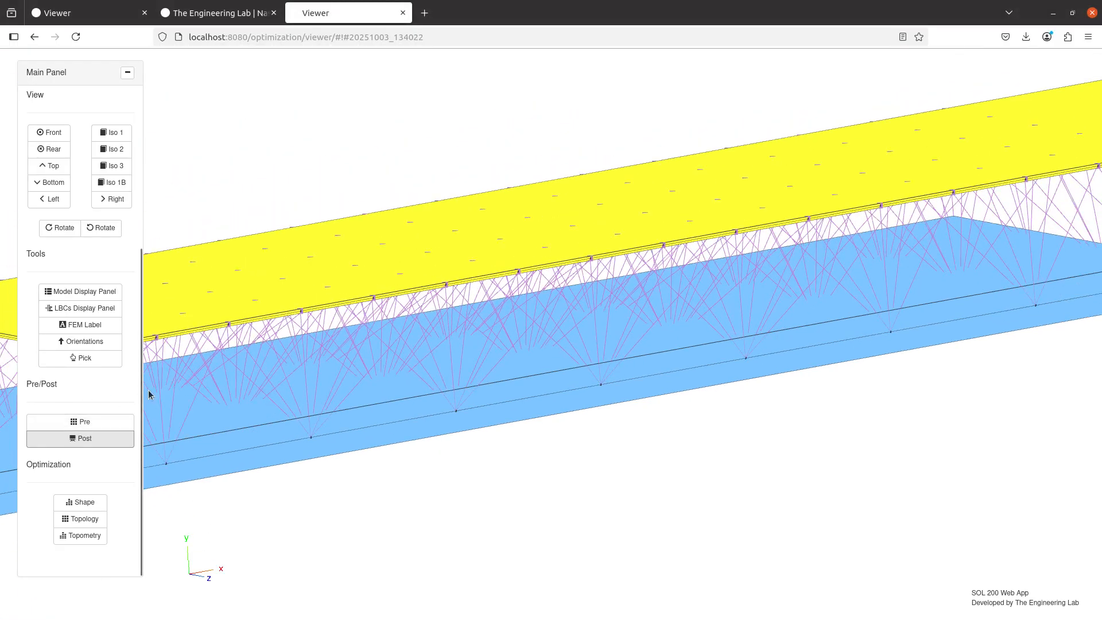
# Return to the model viewer and review the ISEARCH, IGLUE and ERROR settings of BCONPRG 3005 and 3006 in the bulk data
pyautogui.click(94, 363)
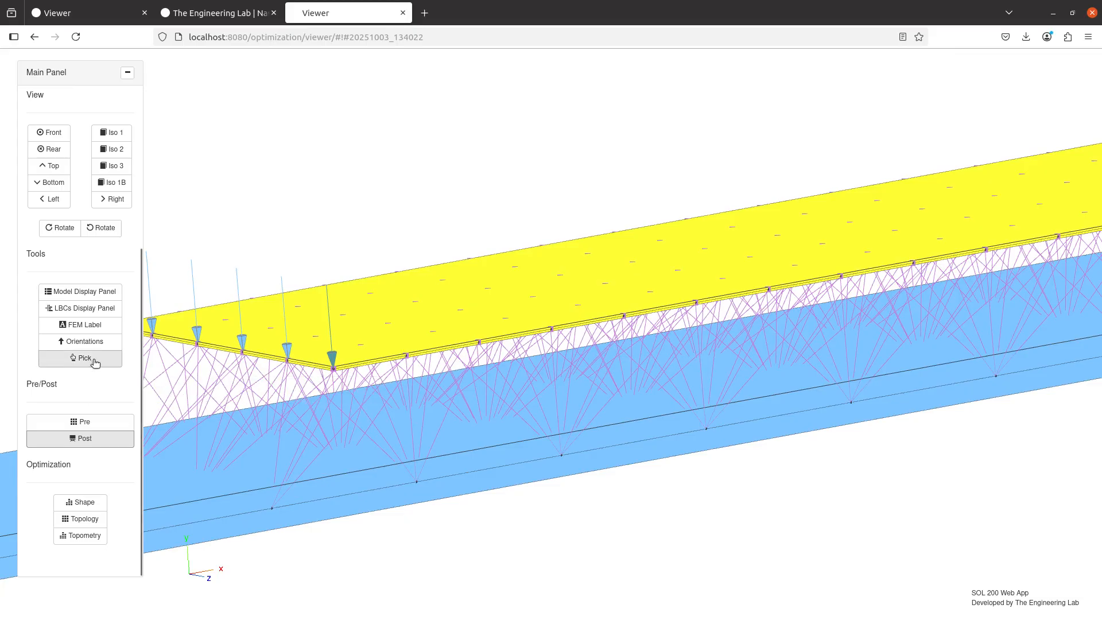
pyautogui.click(84, 423)
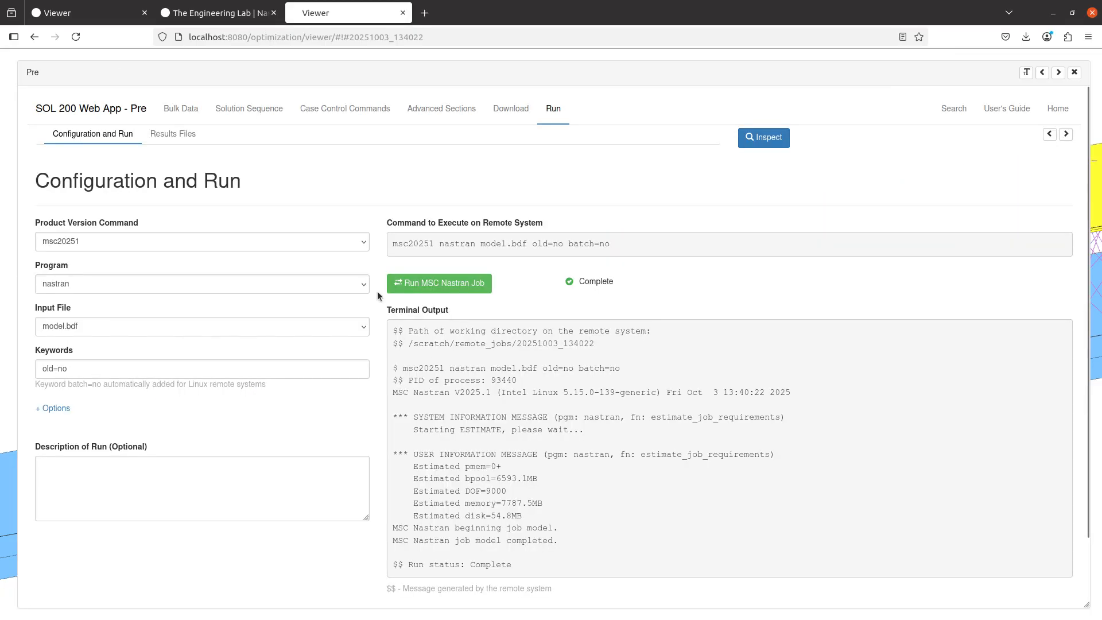
pyautogui.click(185, 108)
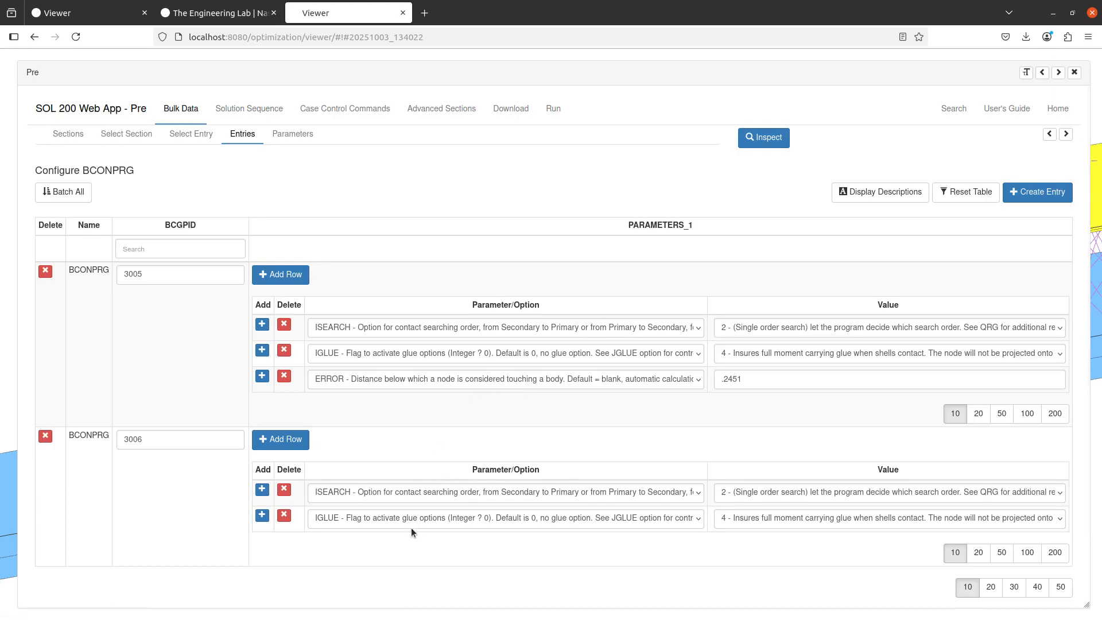
pyautogui.scroll(-2, 410, 528)
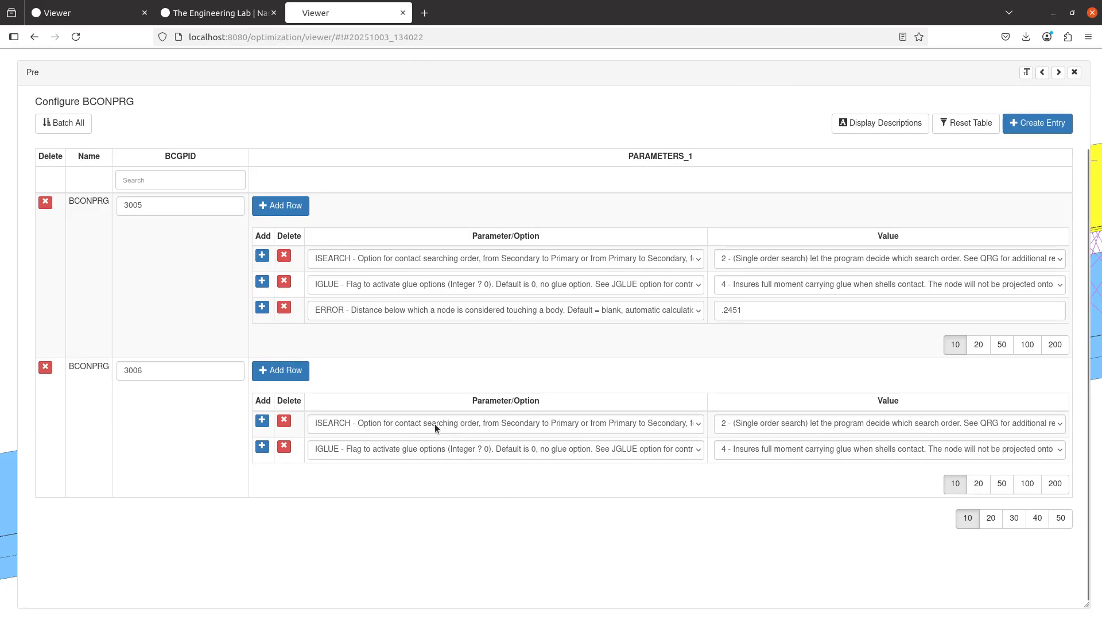
pyautogui.click(1074, 72)
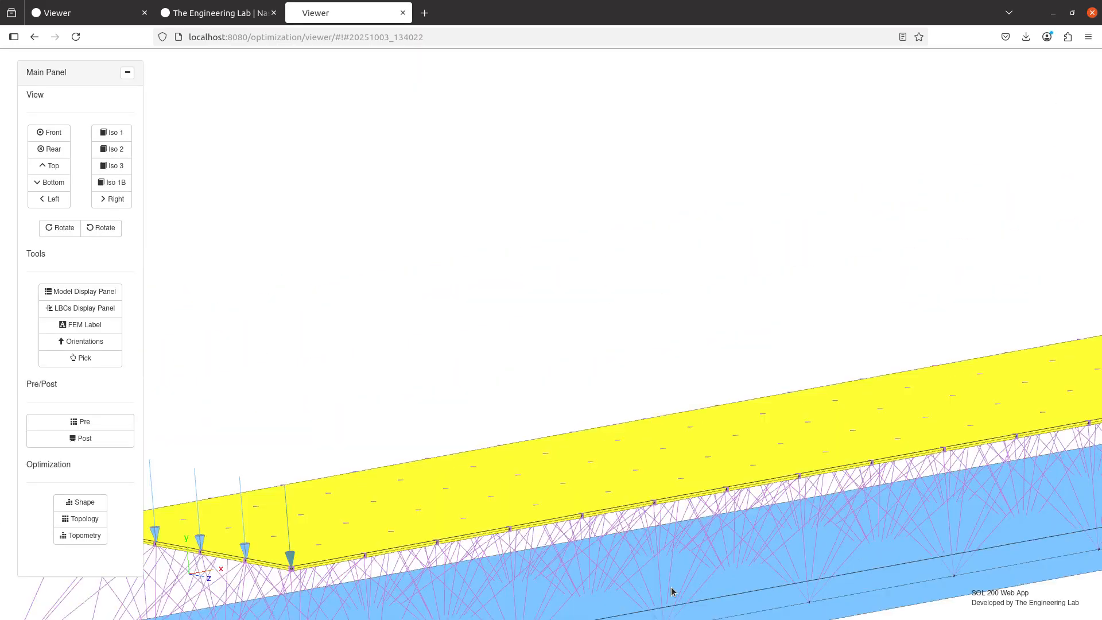
# Inspect the purple MPC lines at the glued interface between the two wireframe solid parts
pyautogui.scroll(-10, 541, 282)
pyautogui.scroll(8, 521, 342)
pyautogui.moveTo(527, 154); pyautogui.dragTo(602, 193)
pyautogui.moveTo(598, 350); pyautogui.dragTo(578, 347)
pyautogui.moveTo(630, 432); pyautogui.dragTo(268, 411)
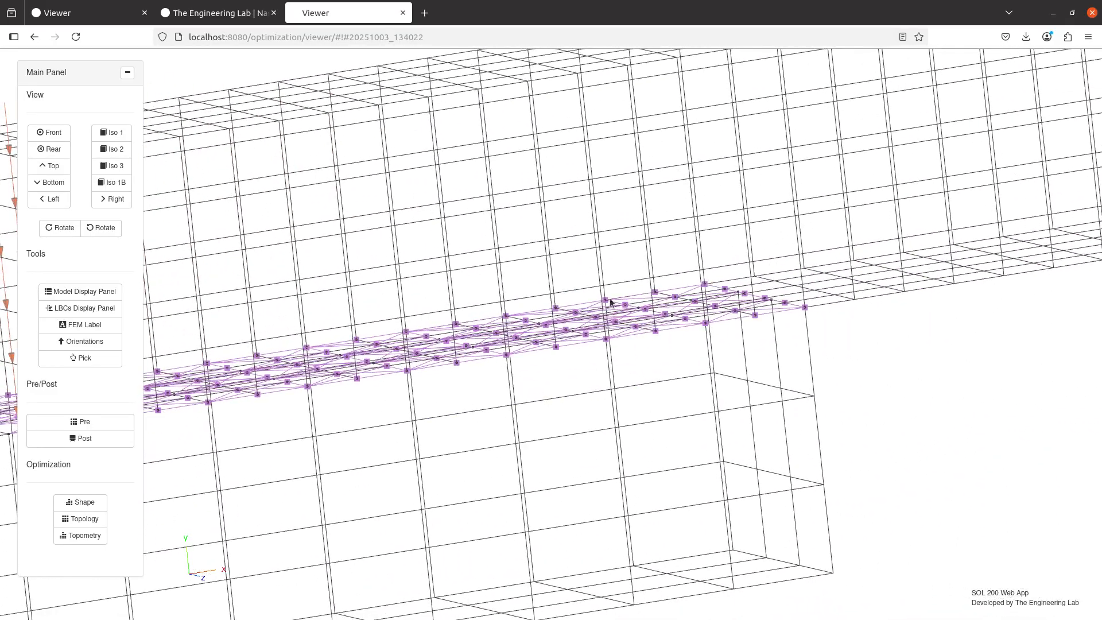
pyautogui.moveTo(524, 357); pyautogui.dragTo(522, 349)
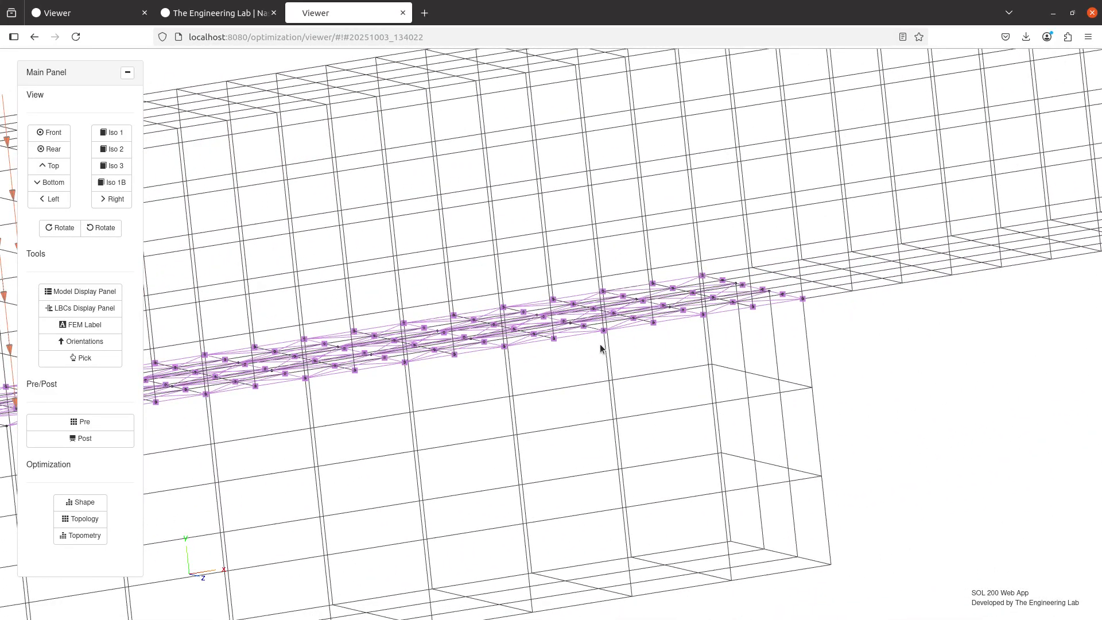
pyautogui.scroll(5, 600, 347)
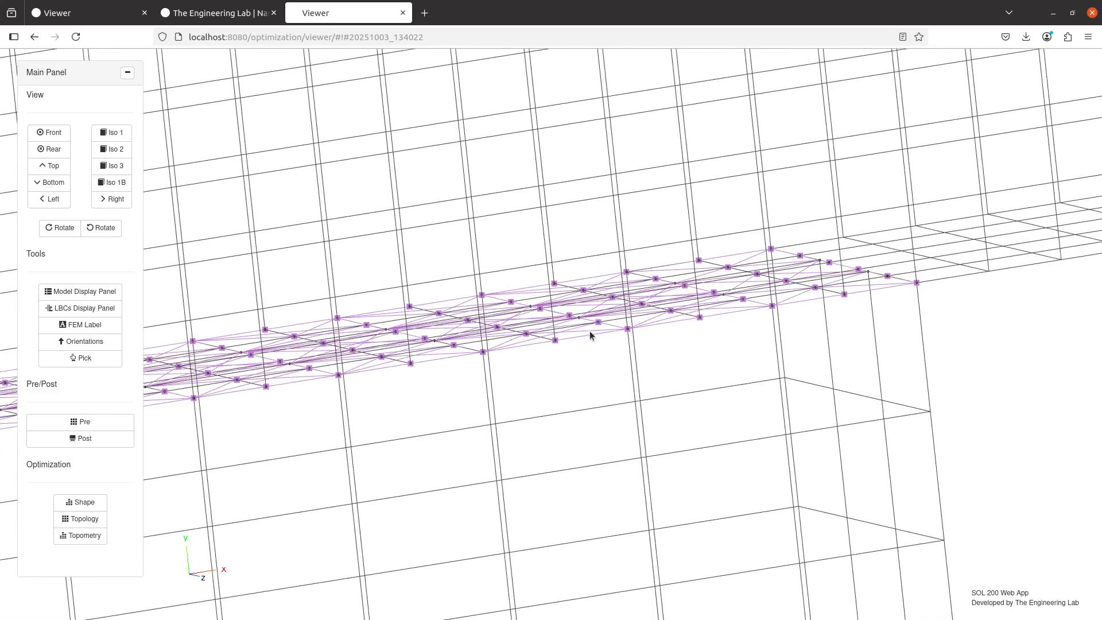
pyautogui.scroll(3, 574, 340)
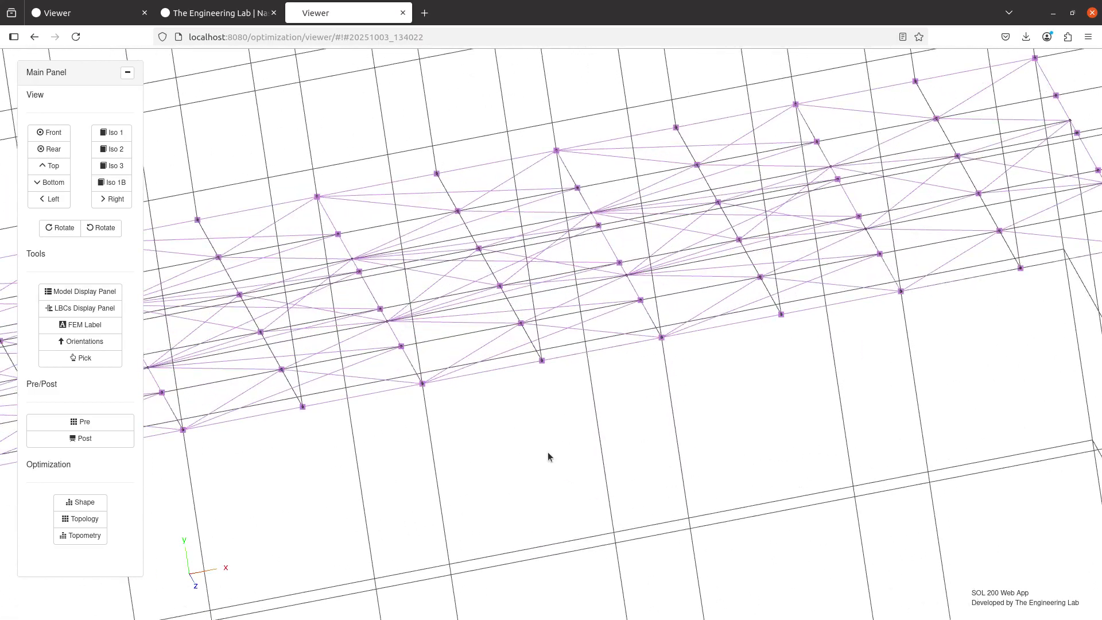
# Inspect the MPC lines bridging the gap between the yellow and light-blue shells along the whole overlap
pyautogui.scroll(-5, 547, 457)
pyautogui.moveTo(546, 467); pyautogui.dragTo(527, 217)
pyautogui.scroll(5, 478, 372)
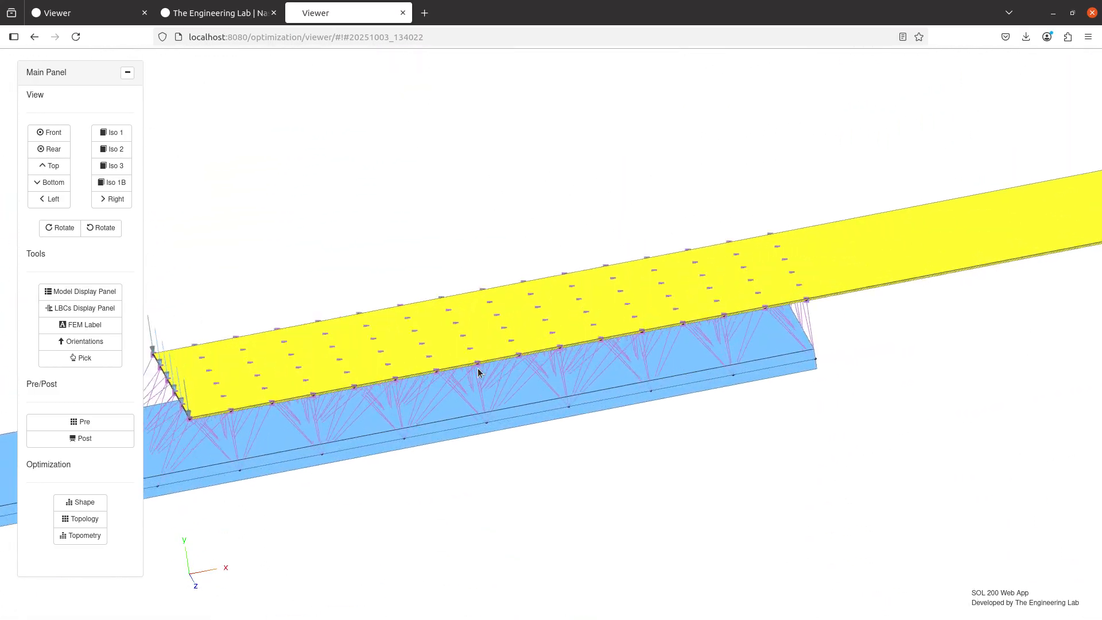
pyautogui.moveTo(478, 372); pyautogui.dragTo(466, 348)
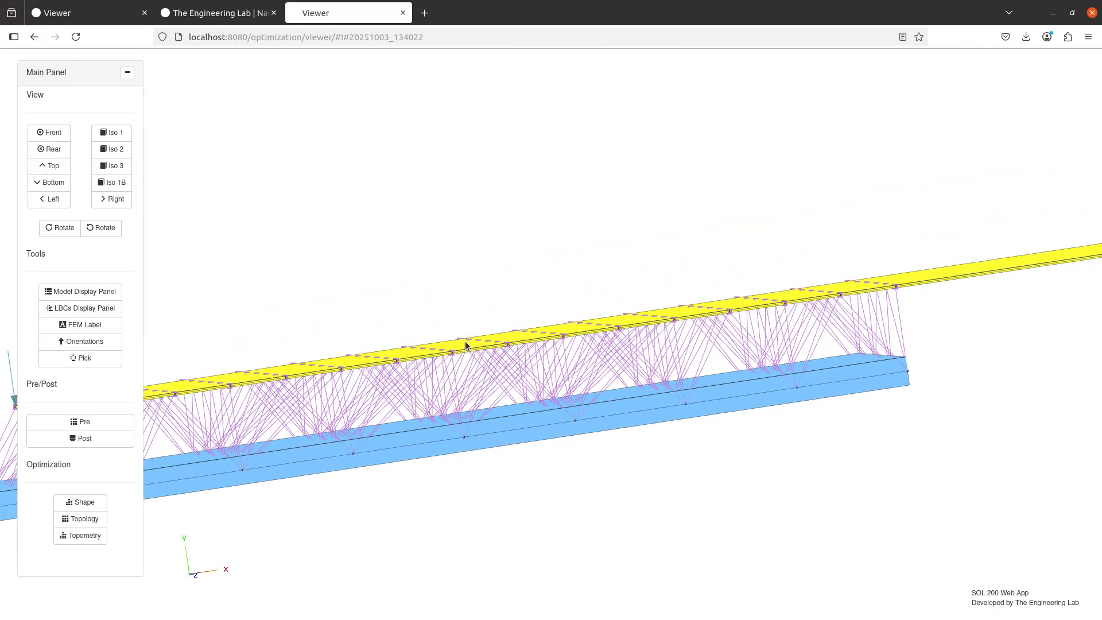
pyautogui.moveTo(465, 341); pyautogui.dragTo(669, 276)
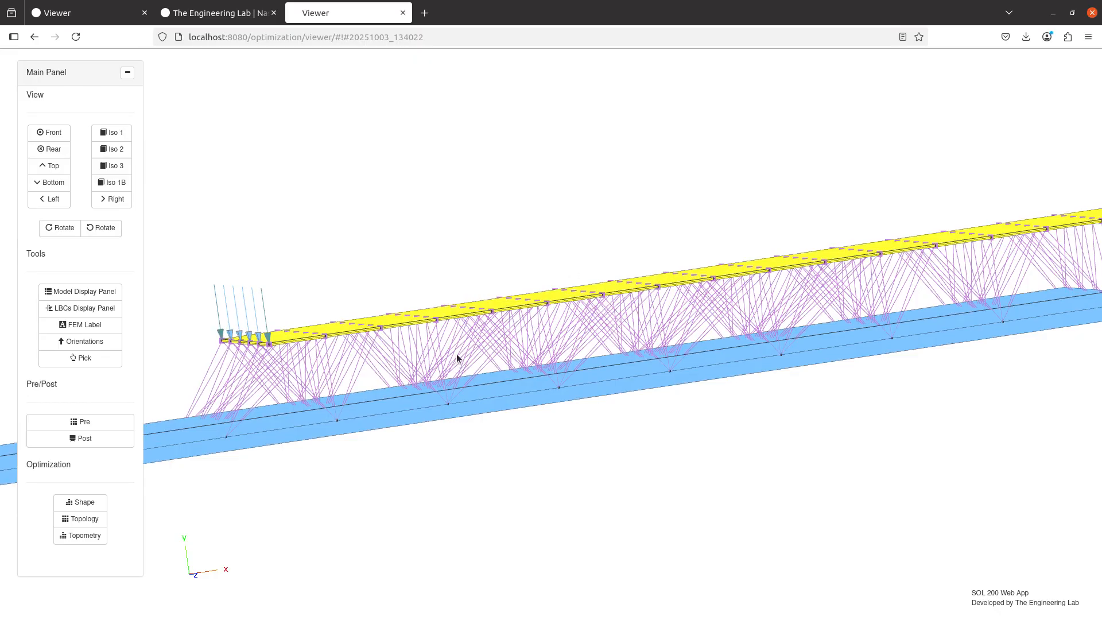
pyautogui.scroll(3, 457, 344)
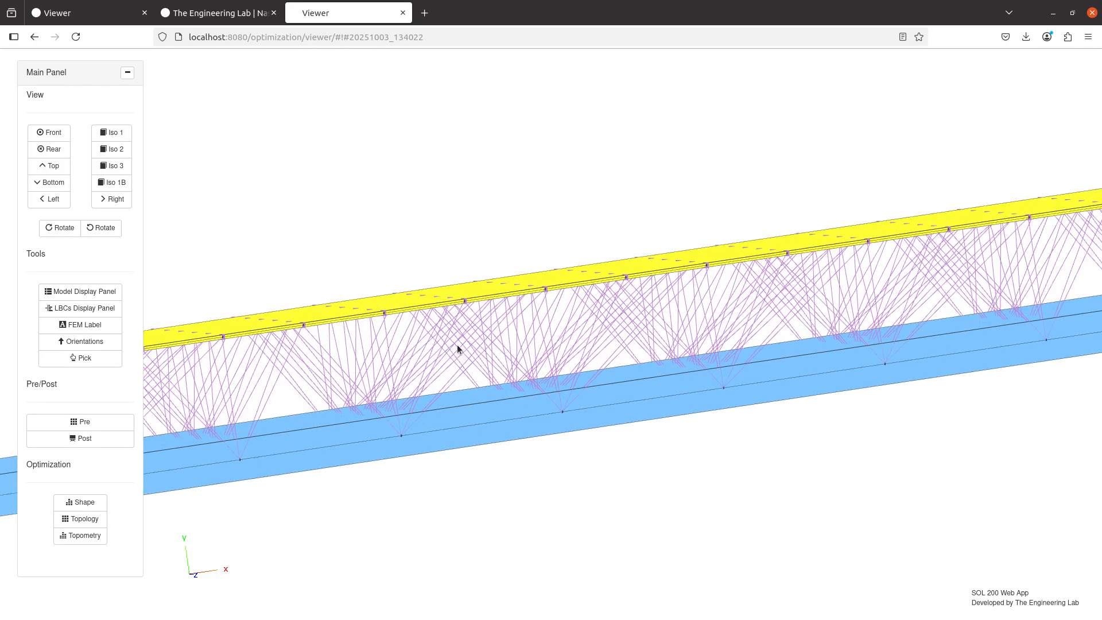
# Hide the purple MPC elements in the model display and inspect the gap between the shell details
pyautogui.click(75, 287)
pyautogui.click(903, 339)
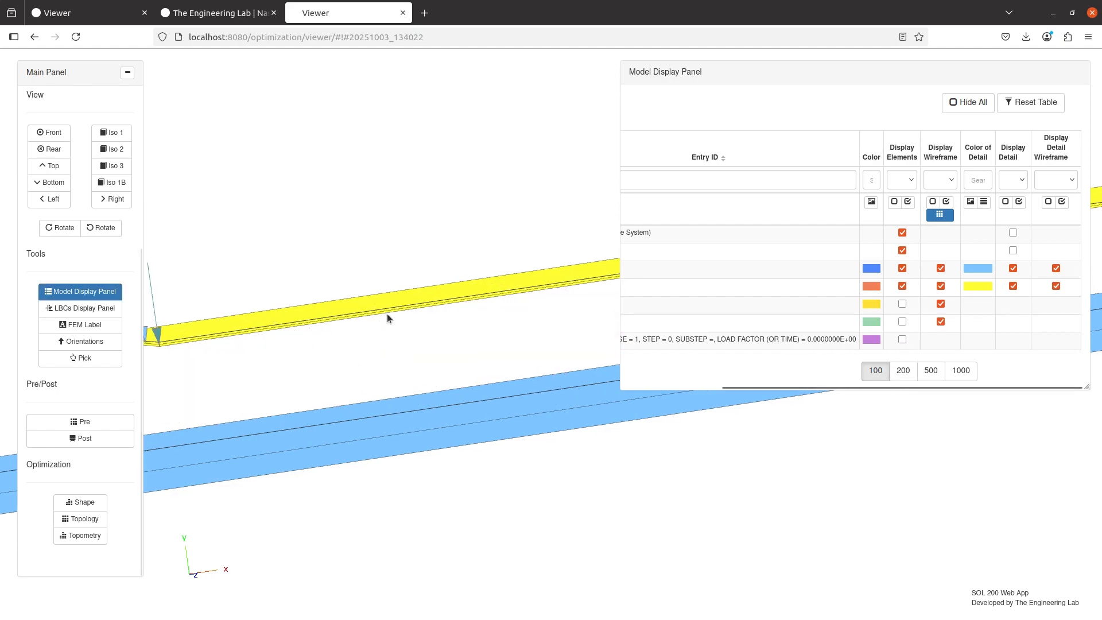
pyautogui.scroll(3, 485, 311)
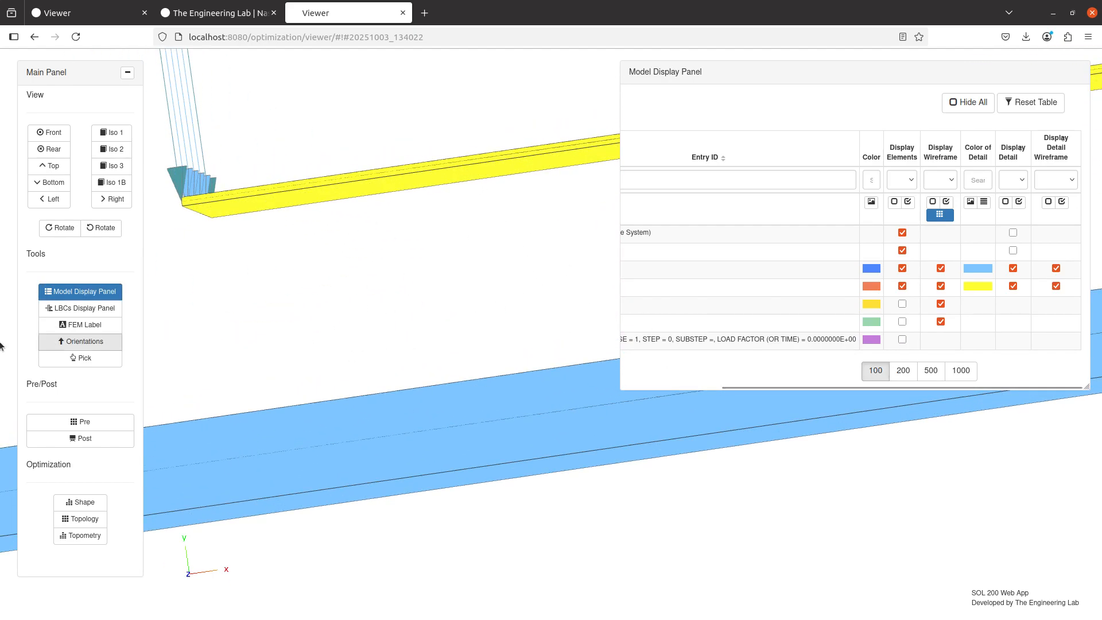
pyautogui.click(60, 291)
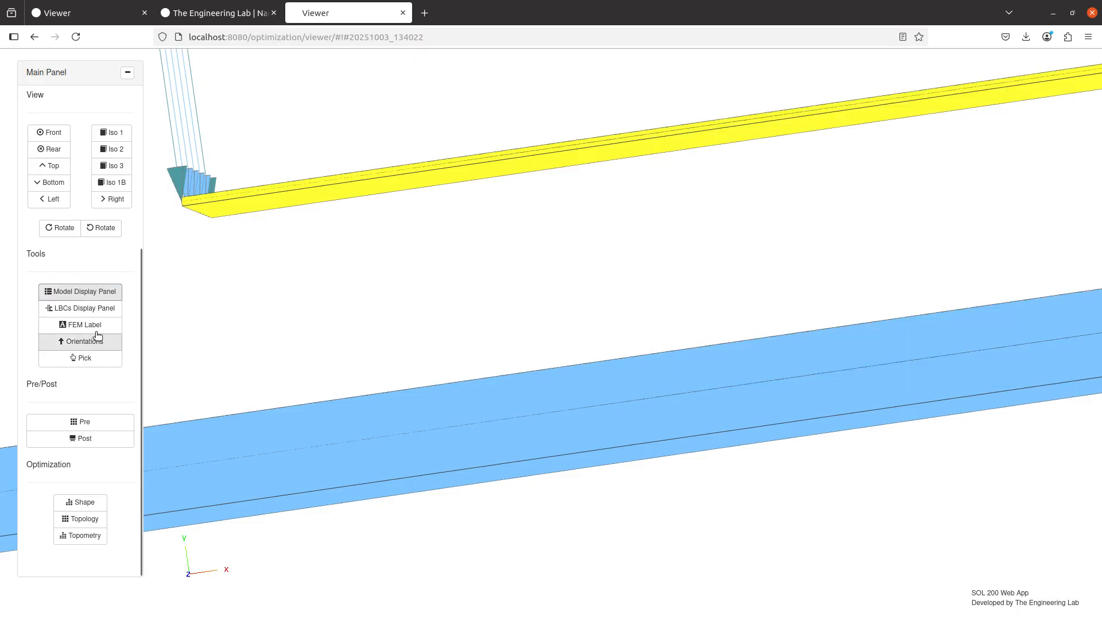
# Hide the detail and detail wireframe of both shells and examine the gap between the orange and blue shells
pyautogui.click(97, 310)
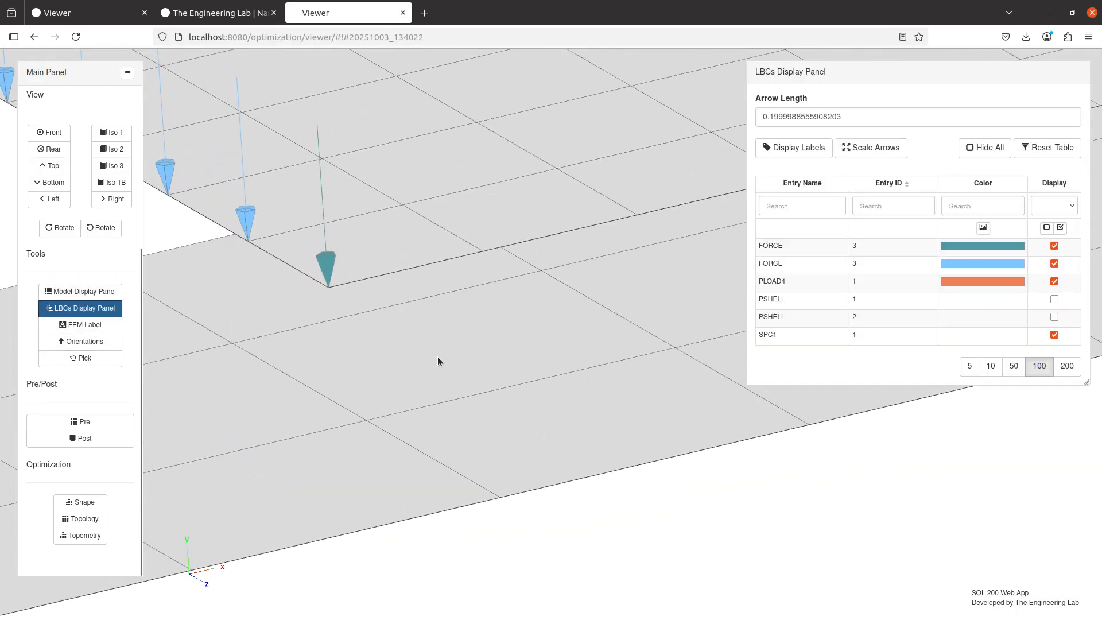
pyautogui.click(92, 312)
pyautogui.click(91, 293)
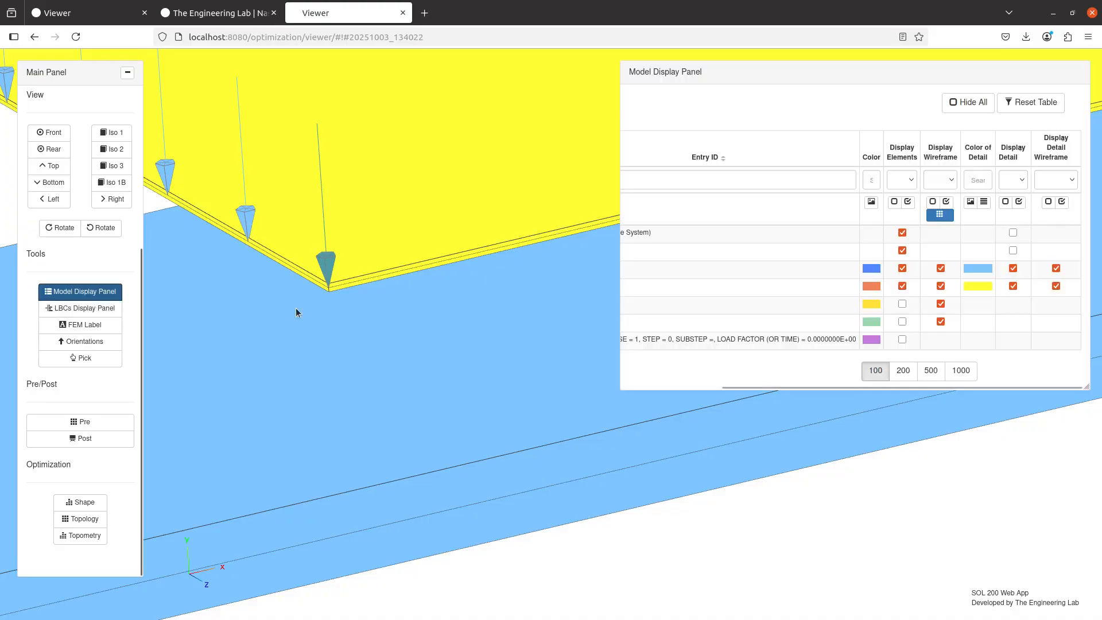
pyautogui.click(1013, 268)
pyautogui.click(1013, 286)
pyautogui.click(1055, 268)
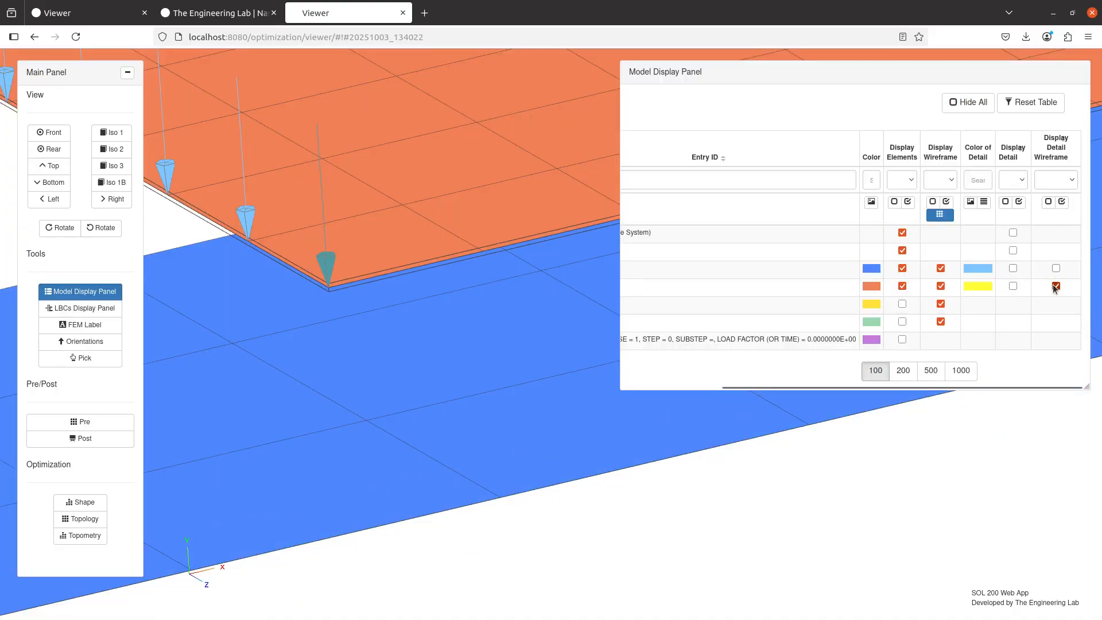
pyautogui.click(1056, 286)
pyautogui.moveTo(292, 337); pyautogui.dragTo(548, 184)
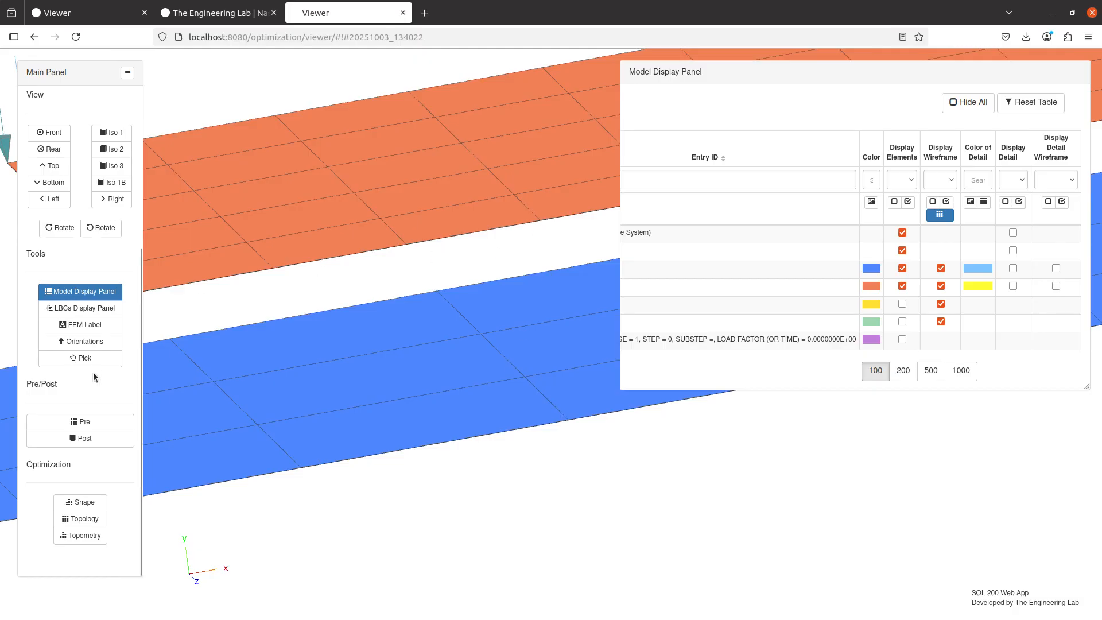
# Set the ERROR distance of BCONPRG 3005 to .3 and return to the model view
pyautogui.click(85, 421)
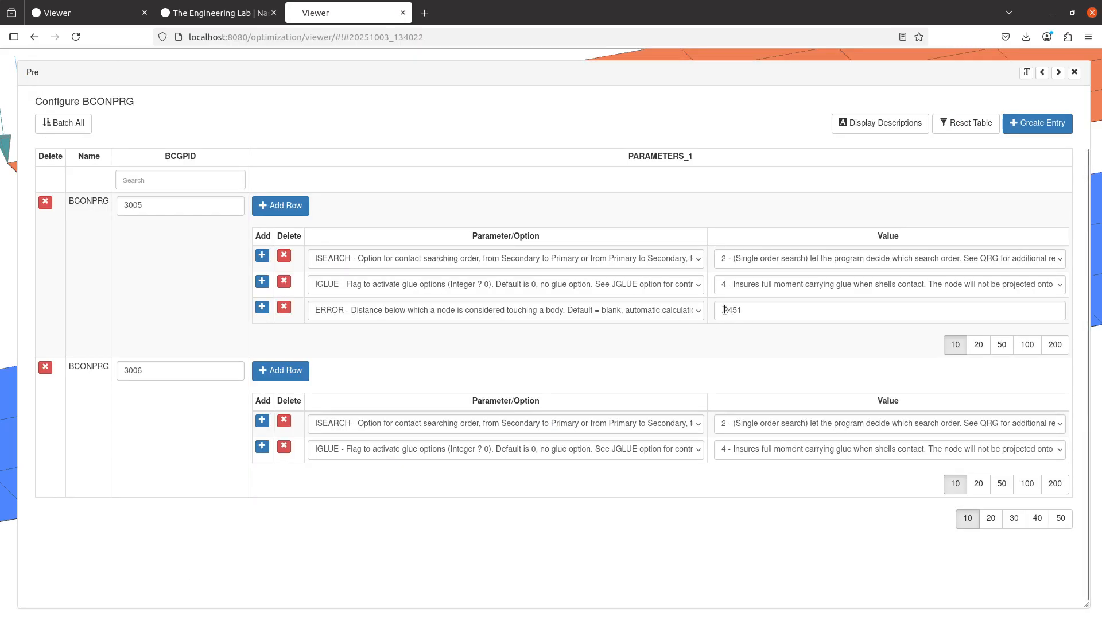
pyautogui.moveTo(724, 310); pyautogui.dragTo(779, 313)
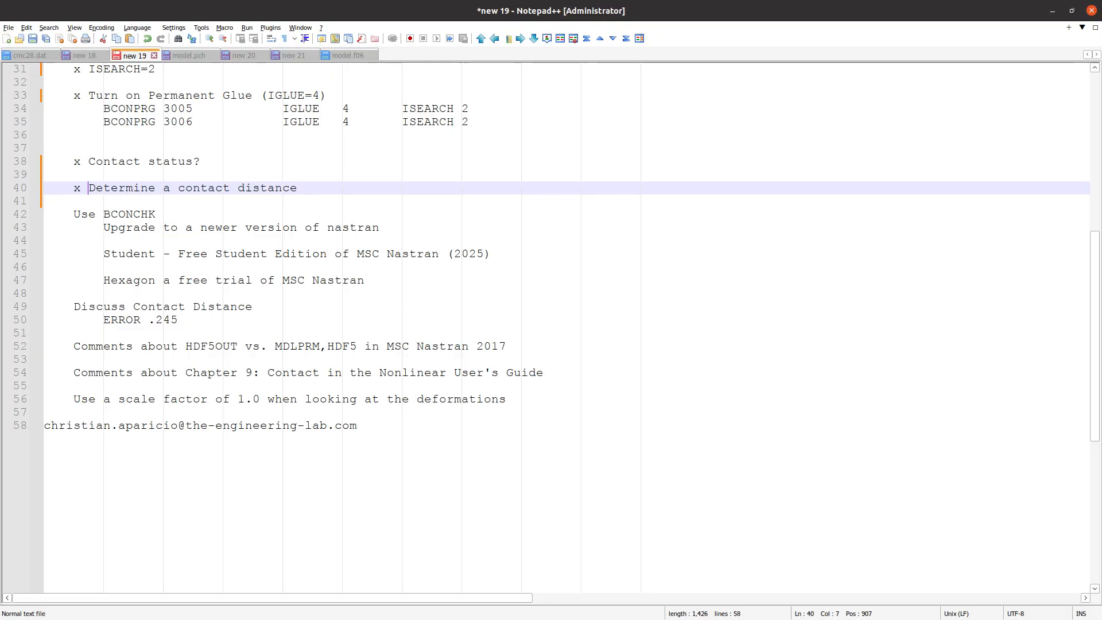
pyautogui.hotkey('alt', 'Tab')
pyautogui.hotkey('alt', 'Tab')
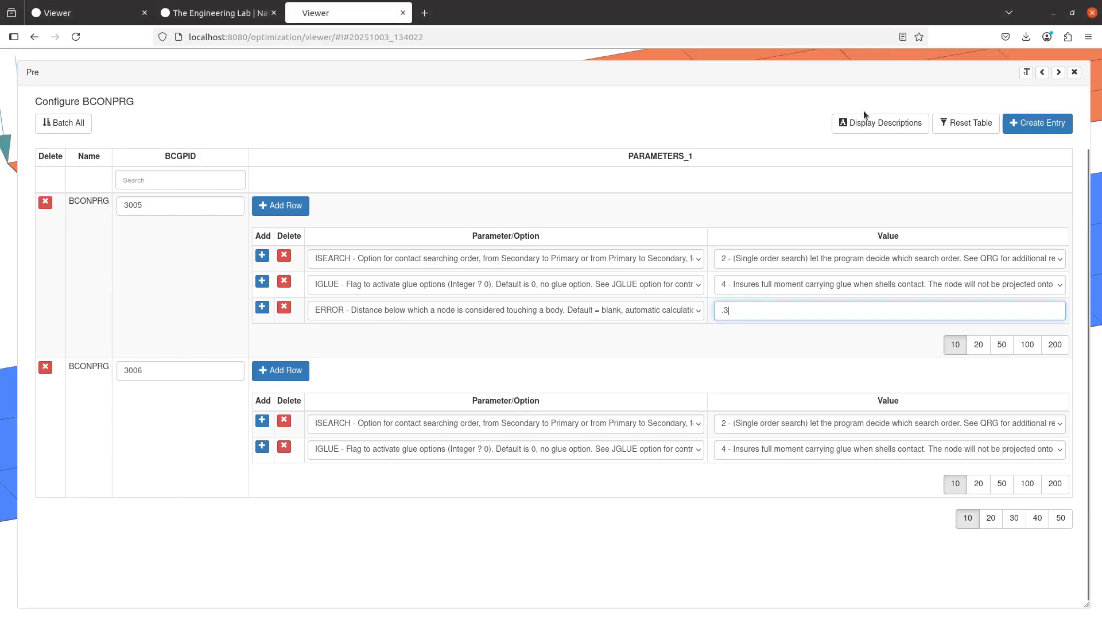
pyautogui.click(1075, 73)
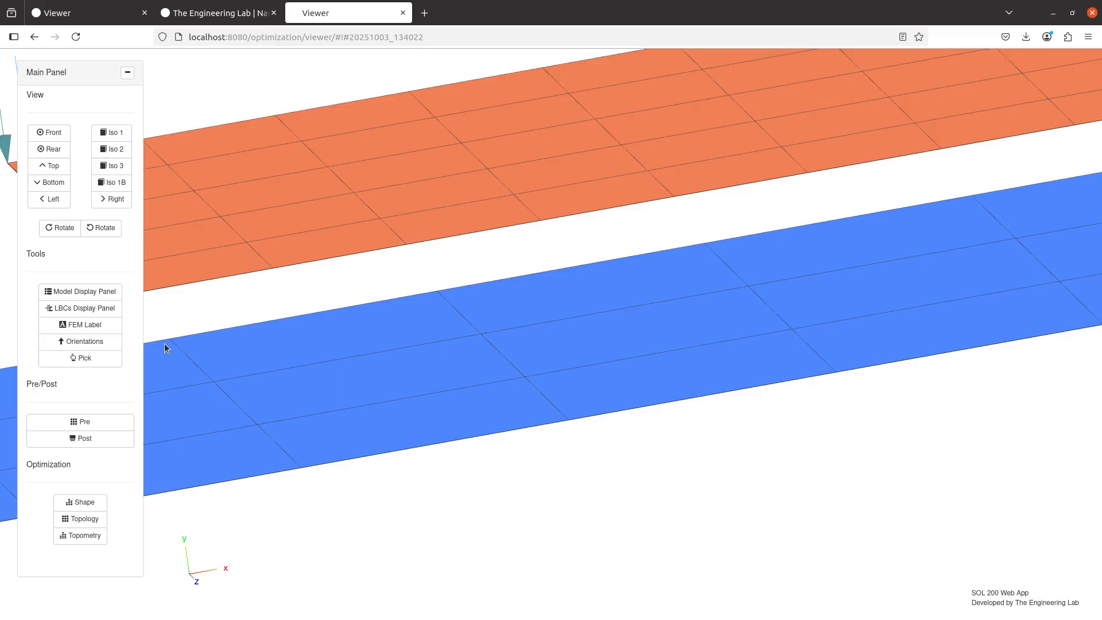
# Show the detail and detail wireframe of the blue and orange shells and examine the gap between them
pyautogui.click(80, 291)
pyautogui.click(1013, 268)
pyautogui.click(1013, 286)
pyautogui.click(1056, 268)
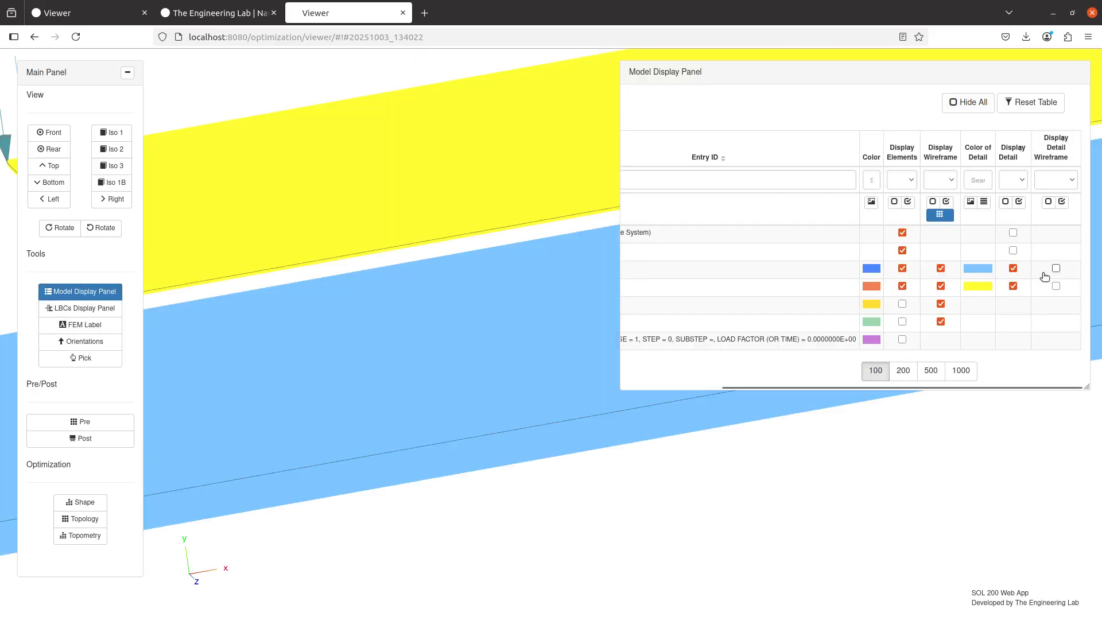
pyautogui.click(1056, 286)
pyautogui.moveTo(413, 280); pyautogui.dragTo(311, 256)
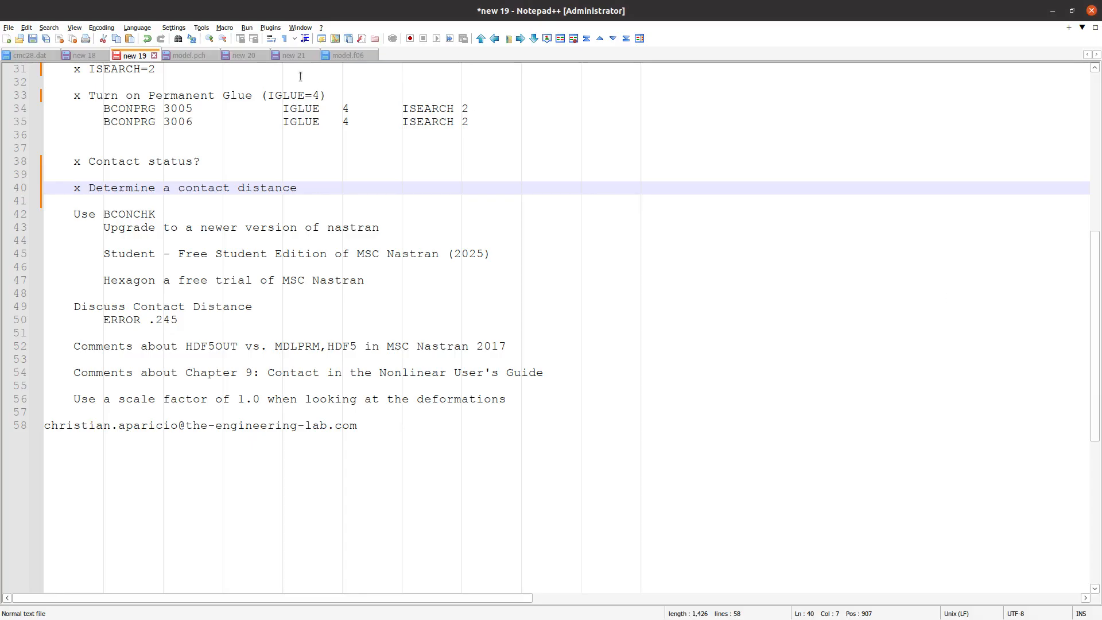
# In Notepad++, open model.f06 and highlight the contact distances of the GAP nodes starting at node 2357
pyautogui.click(367, 56)
pyautogui.click(720, 267)
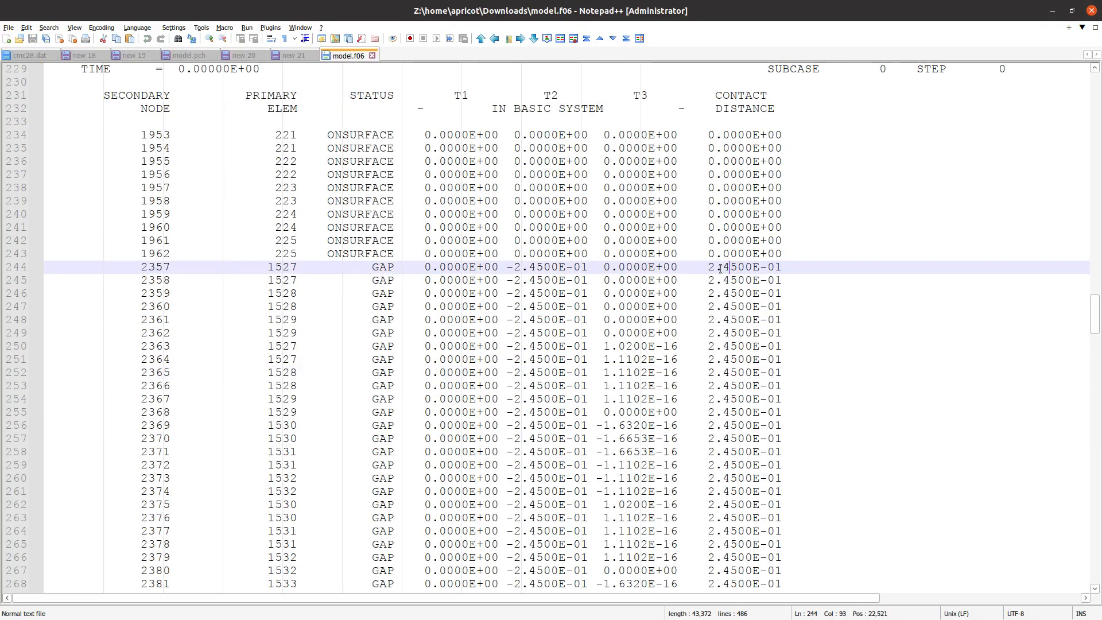
pyautogui.moveTo(708, 267); pyautogui.dragTo(780, 360)
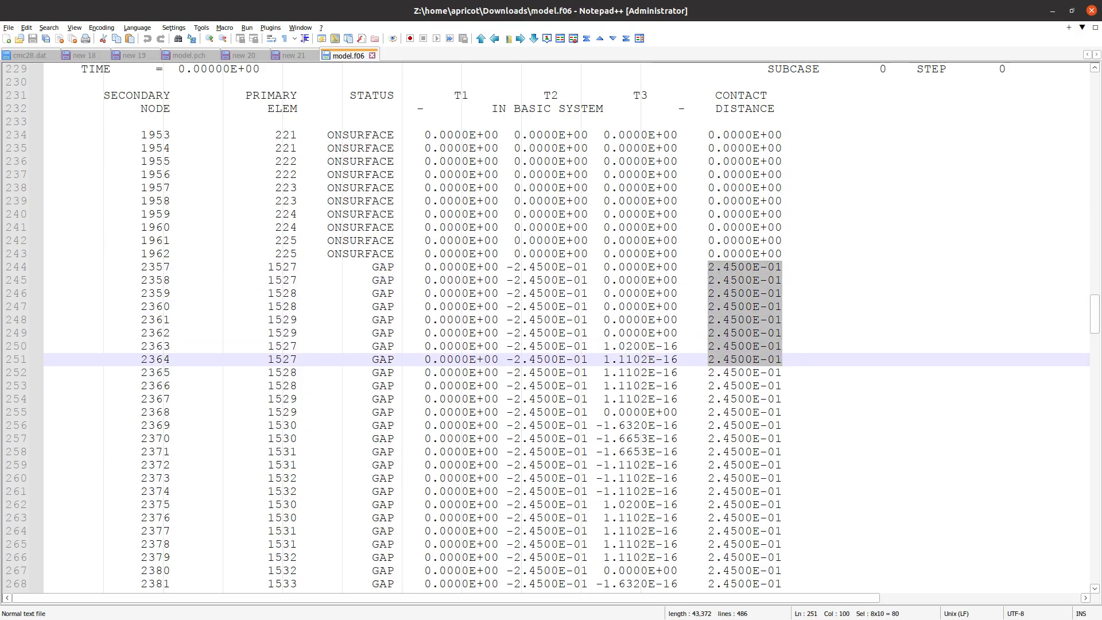
# Switch back to the browser viewer and set the ERROR distance of BCONPRG 3005 to .2451
pyautogui.hotkey('alt', 'Tab')
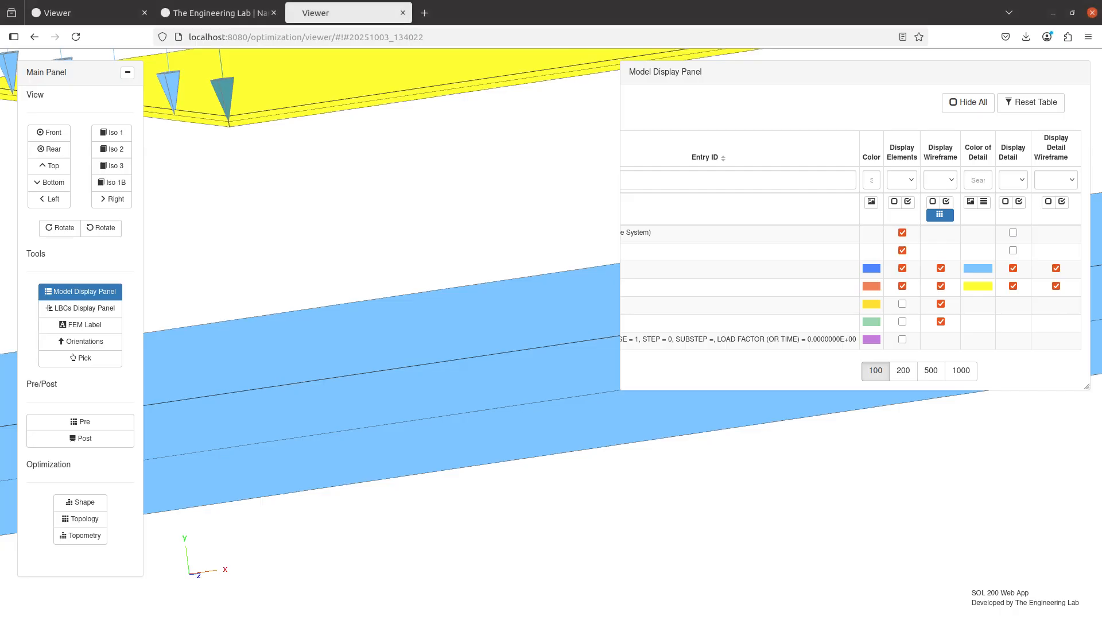
pyautogui.click(78, 421)
pyautogui.click(725, 311)
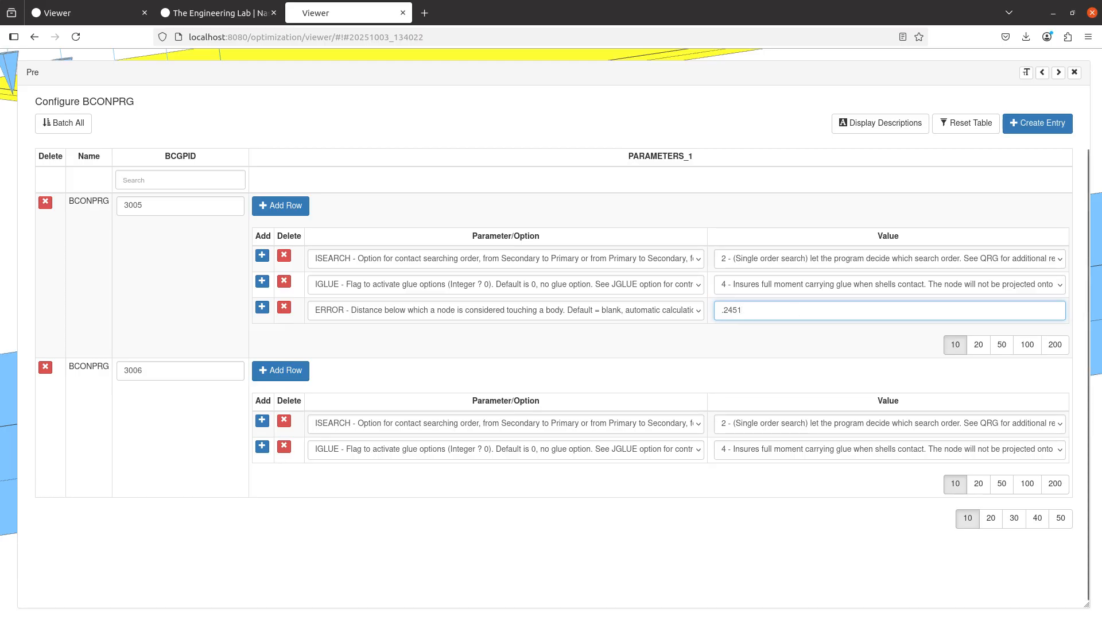
# Switch to the notes in Notepad++ and highlight the word BCONCHK in the "Use BCONCHK" line
pyautogui.hotkey('alt', 'Tab')
pyautogui.click(135, 55)
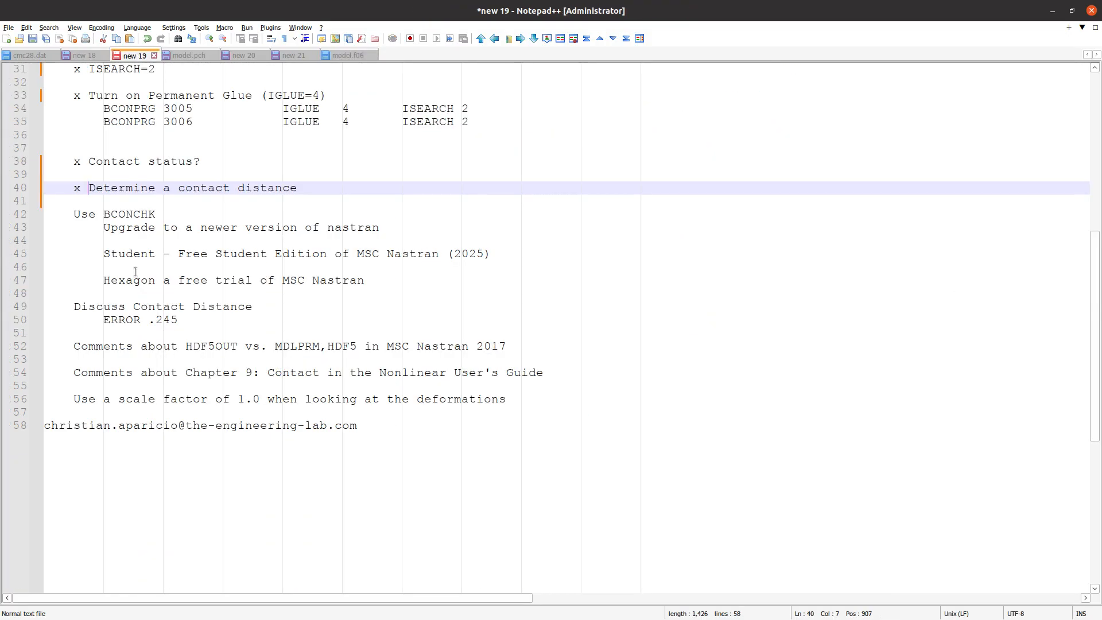
pyautogui.click(73, 215)
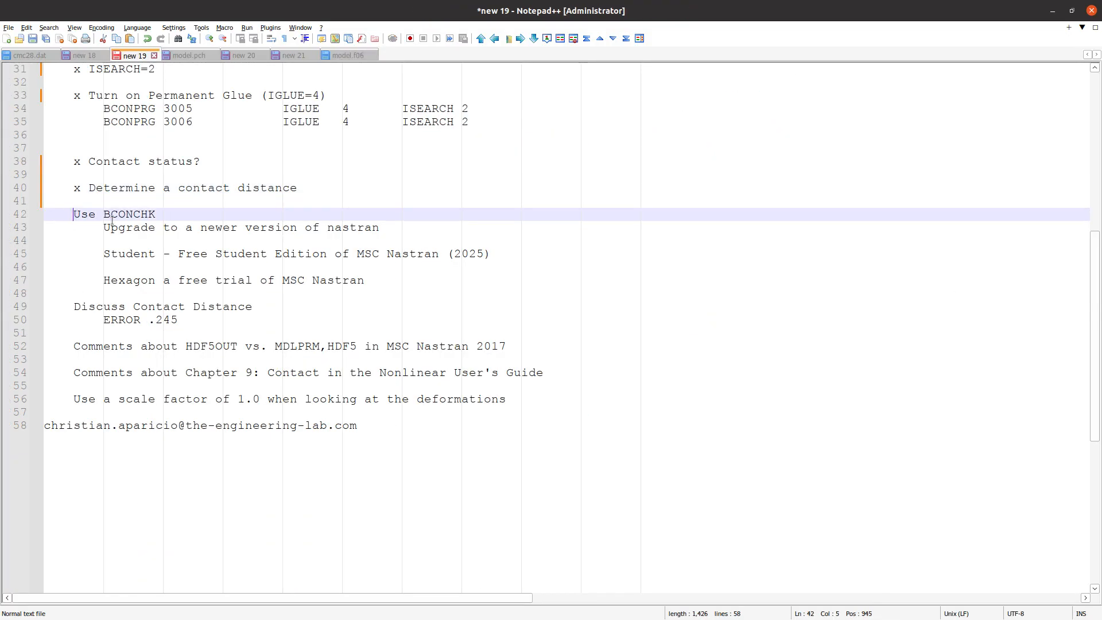
pyautogui.moveTo(119, 214); pyautogui.dragTo(157, 213)
pyautogui.doubleClick(131, 215)
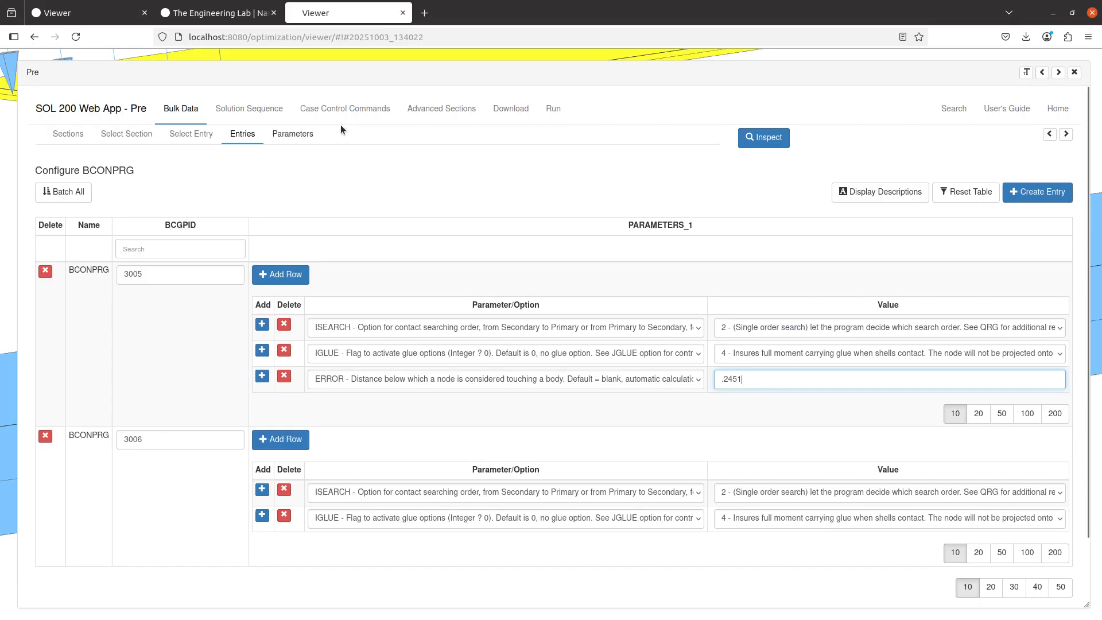
# Review the BCONCHK describers and option among the case control commands in the browser viewer
pyautogui.click(367, 109)
pyautogui.scroll(-2, 206, 373)
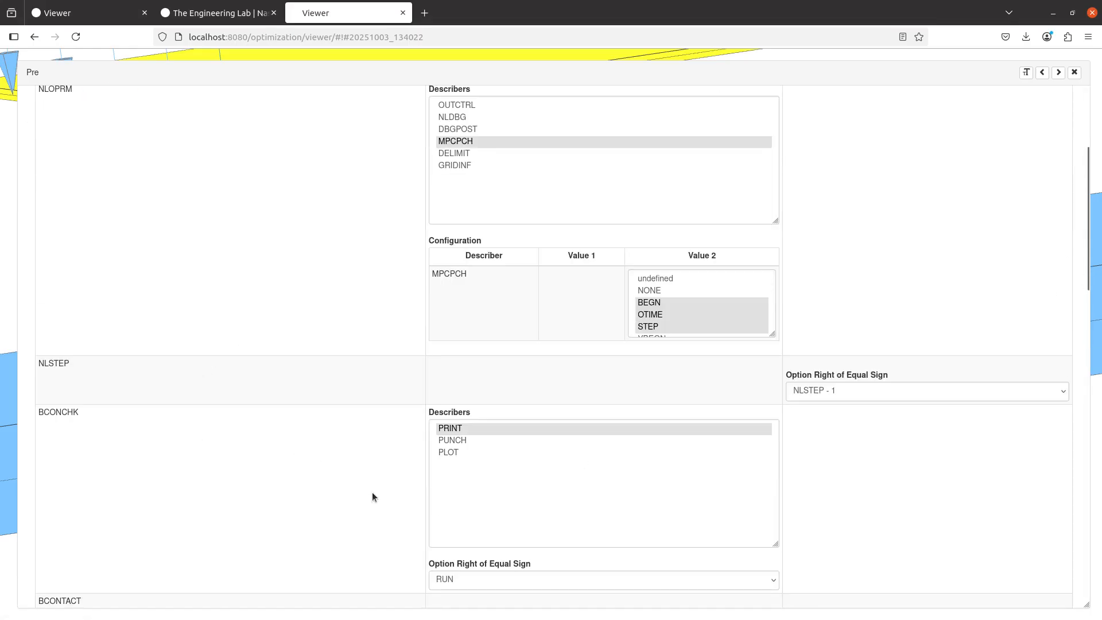
pyautogui.scroll(2, 1010, 109)
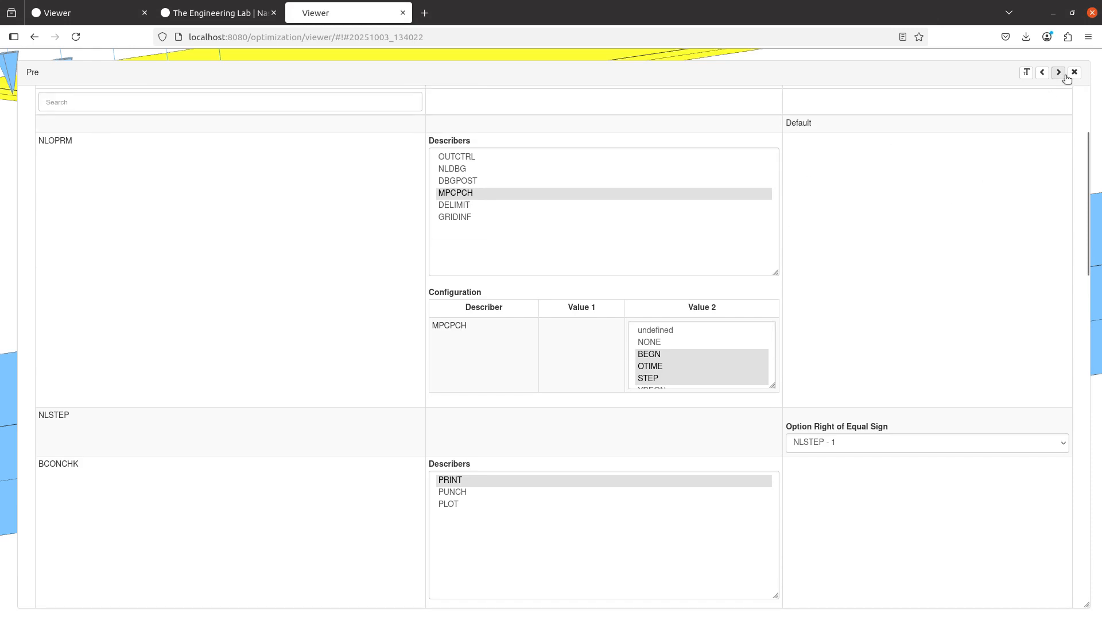
# Switch to the Nonlinear User's Guide and examine the contact distance distribution in Figure 9-27, then return to the browser
pyautogui.hotkey('alt', 'Tab')
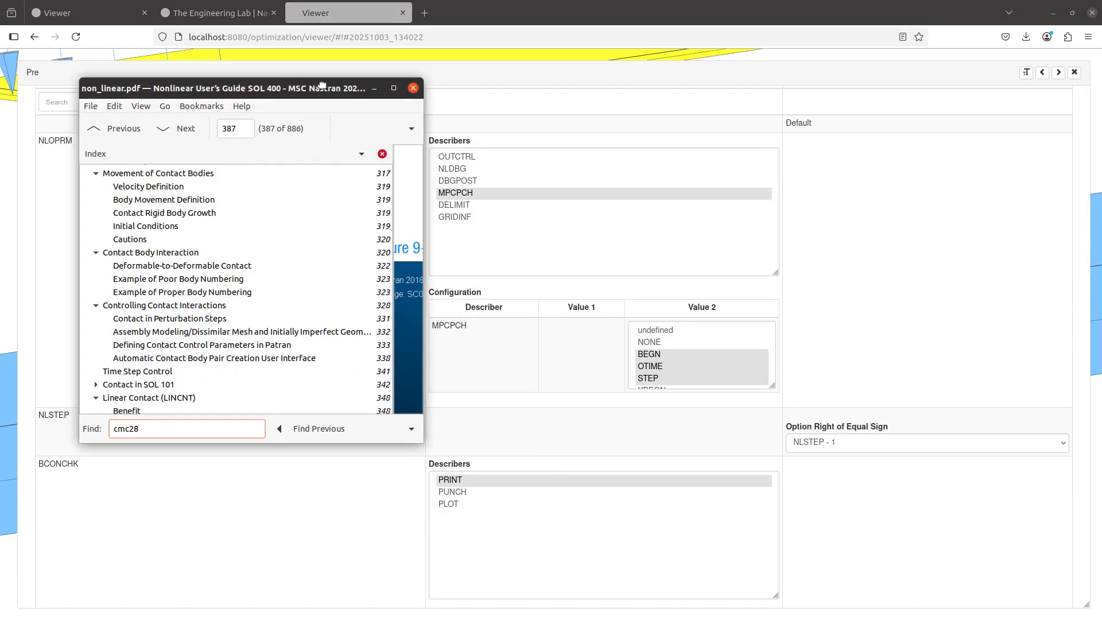
pyautogui.doubleClick(322, 86)
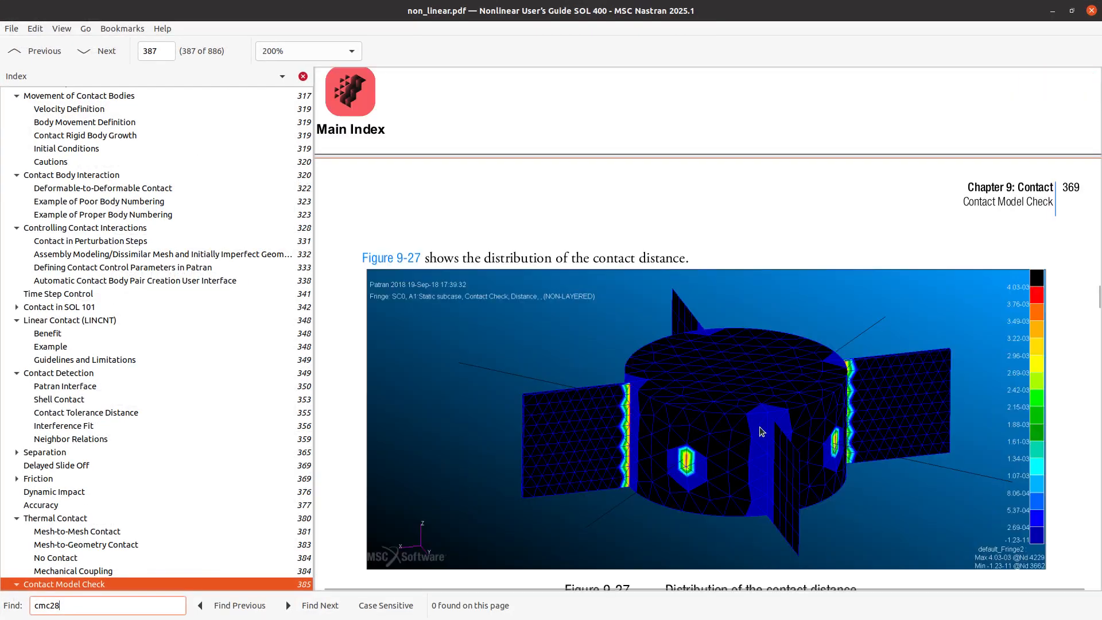
pyautogui.scroll(-2, 696, 433)
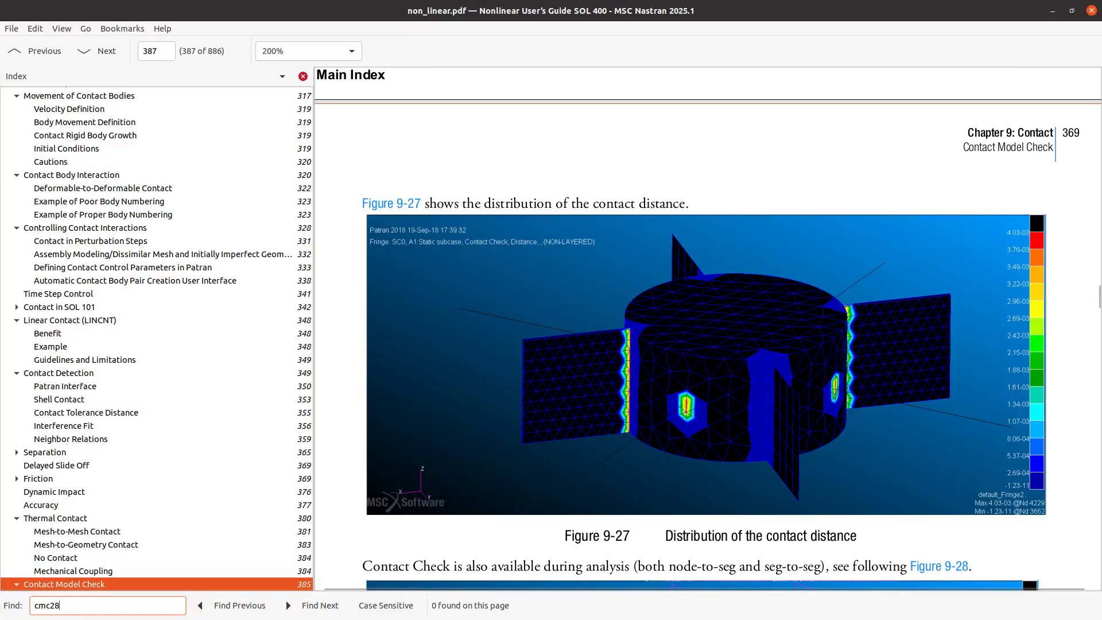
pyautogui.hotkey('alt', 'Tab')
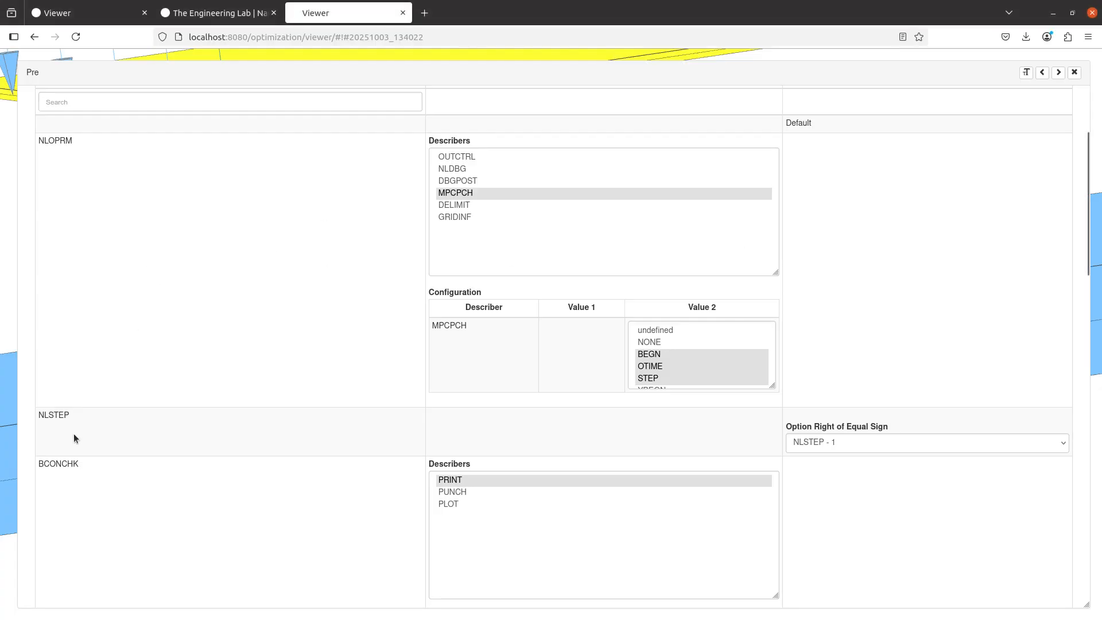
# Close the pre-processing settings and hide the detail and detail wireframe of both shells in the model display
pyautogui.click(1074, 73)
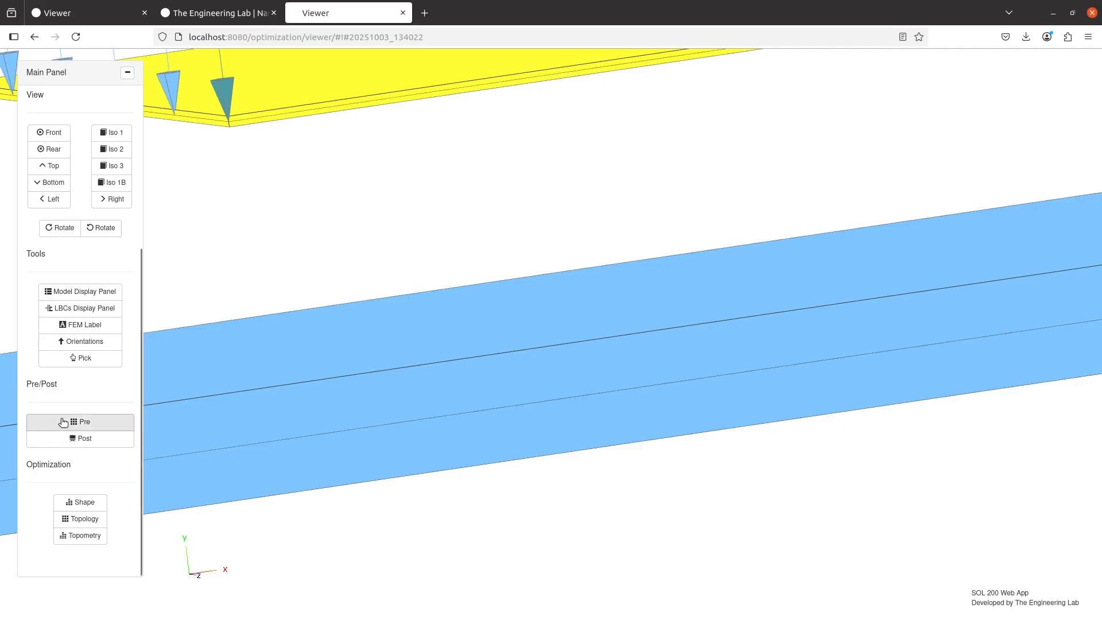
pyautogui.click(106, 293)
pyautogui.click(1020, 271)
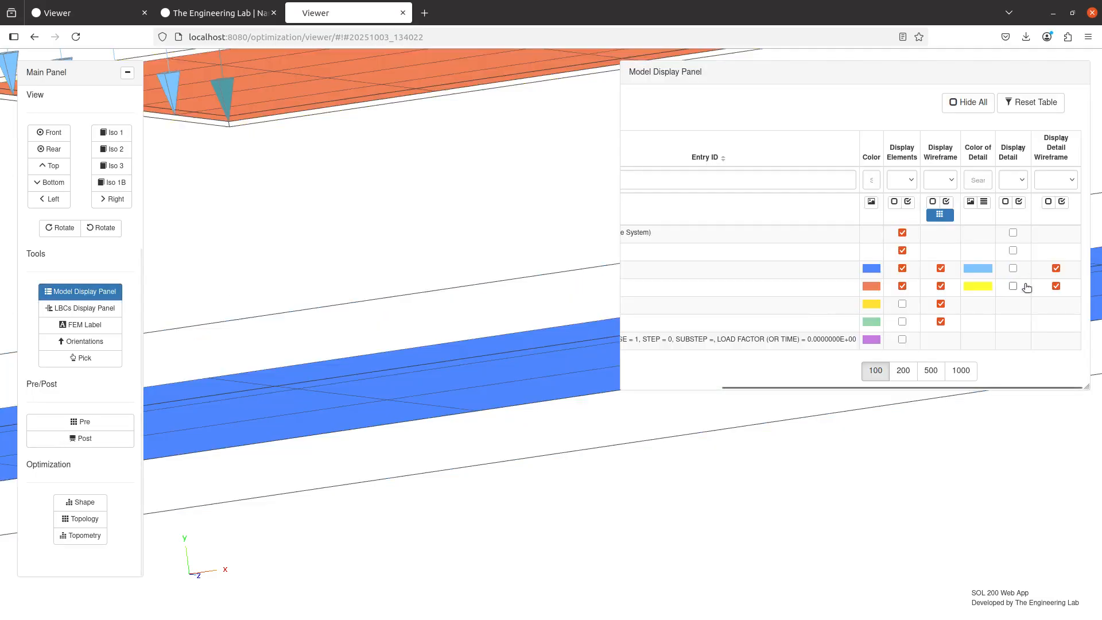
pyautogui.click(1056, 268)
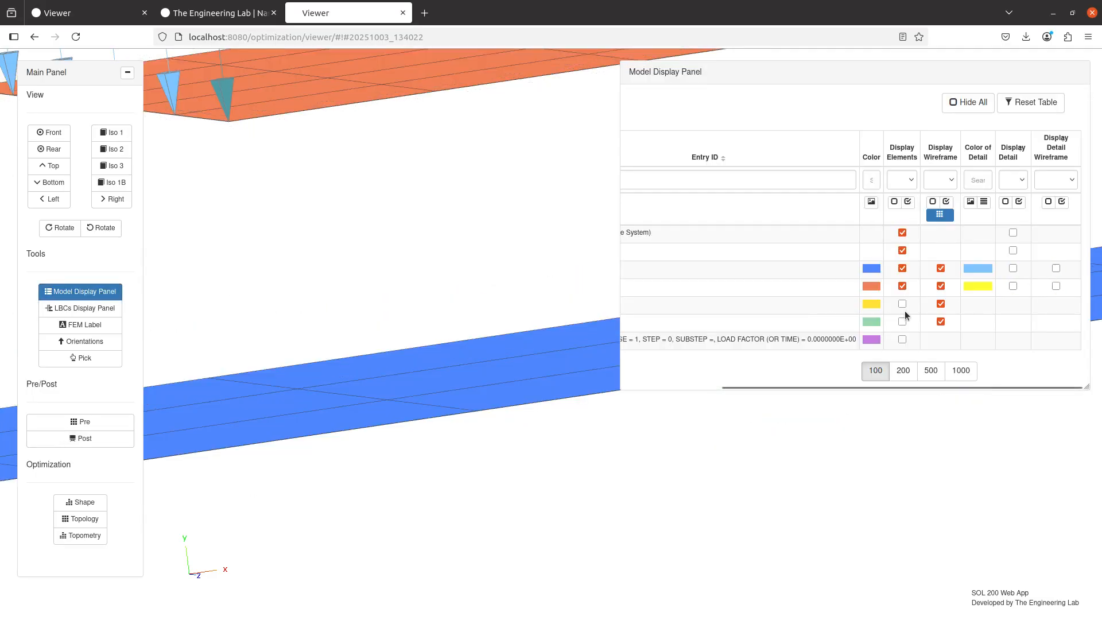
# Plot the DISTANCE field of the CONTACT/GRID_CHECK dataset for domain 1 as a fringe plot
pyautogui.click(77, 439)
pyautogui.click(869, 151)
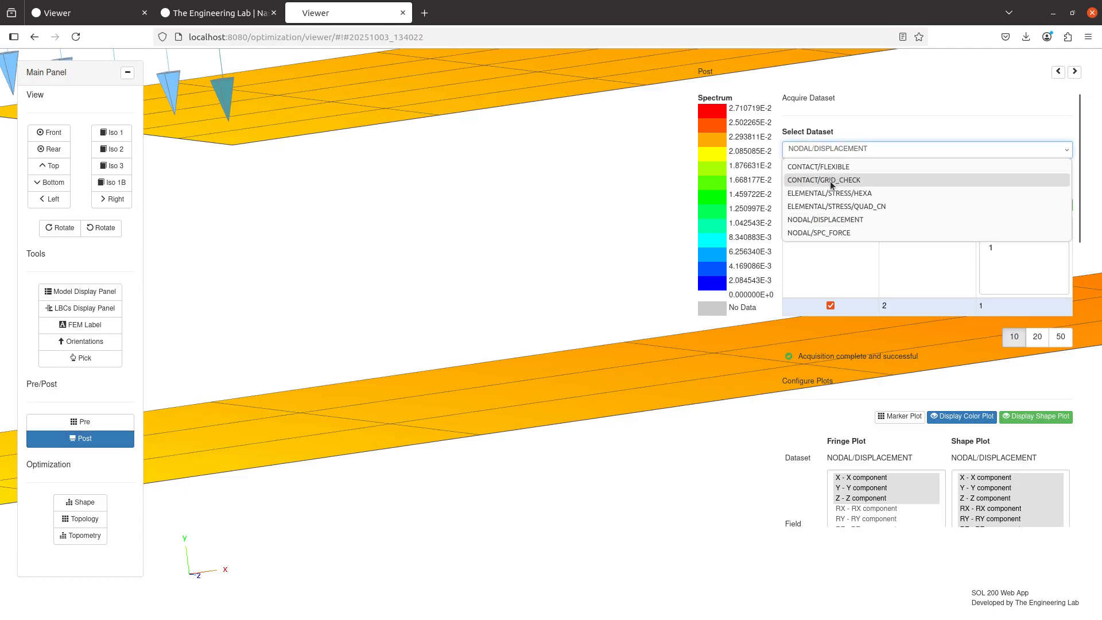
pyautogui.click(829, 184)
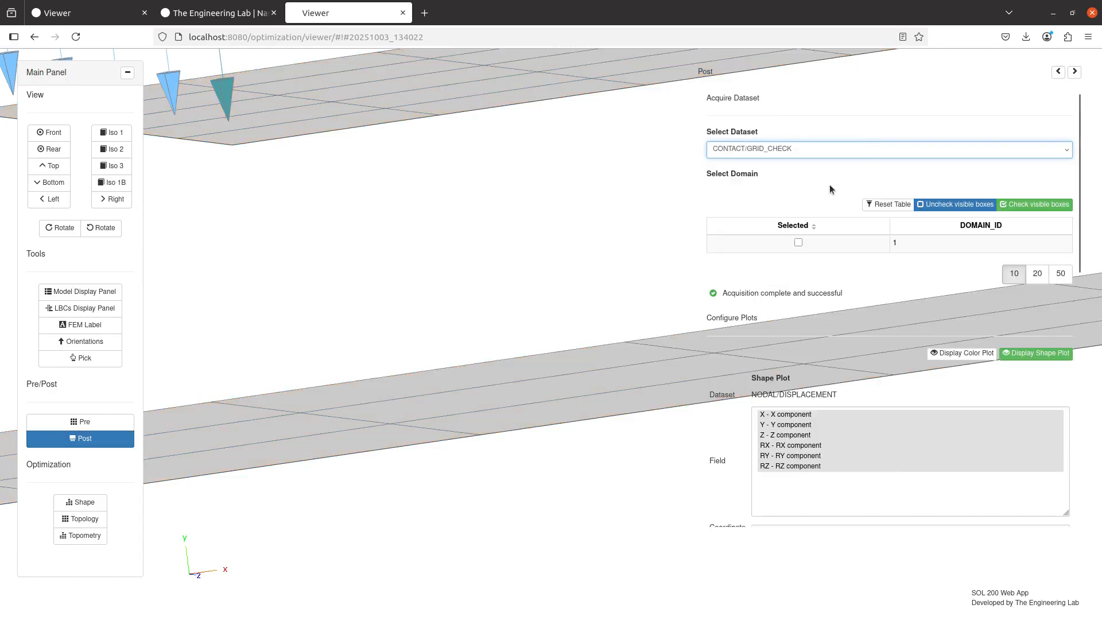
pyautogui.click(819, 248)
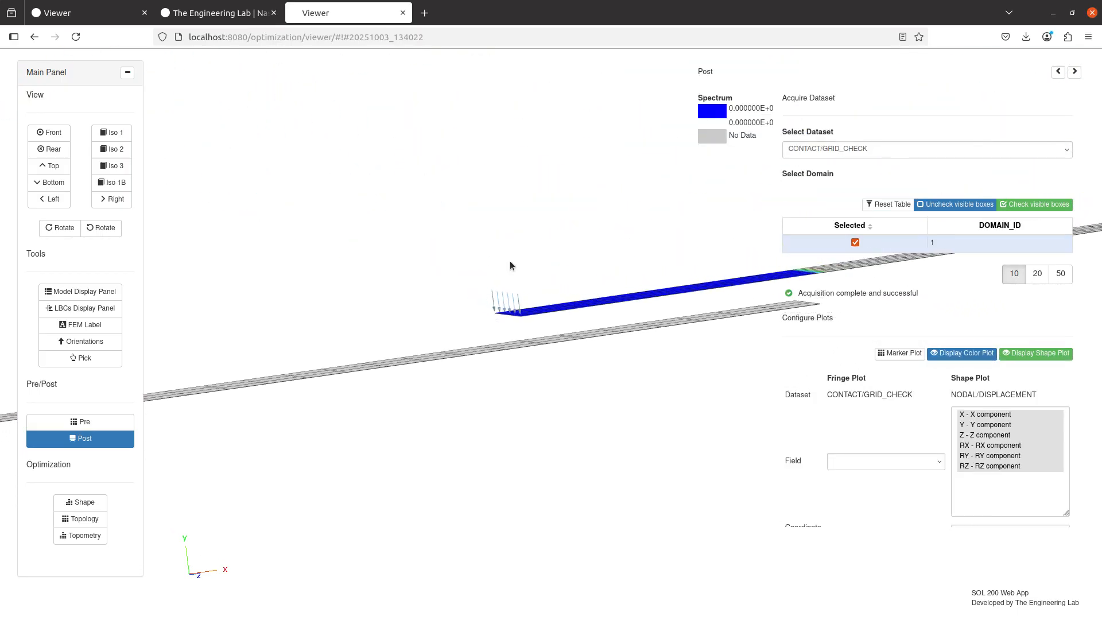
pyautogui.click(848, 462)
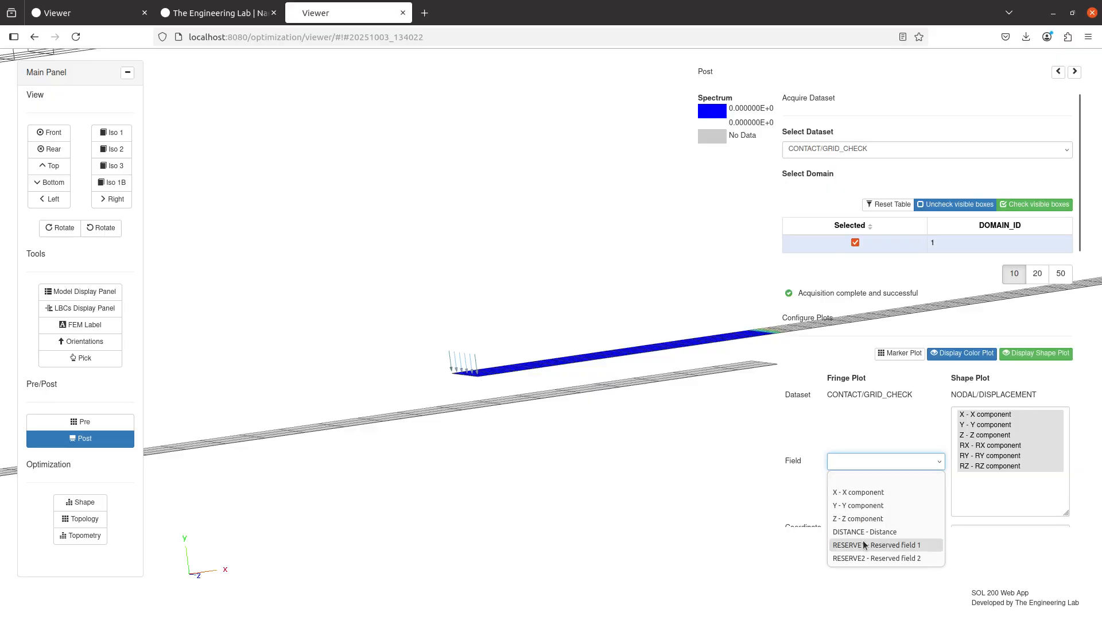
pyautogui.click(864, 532)
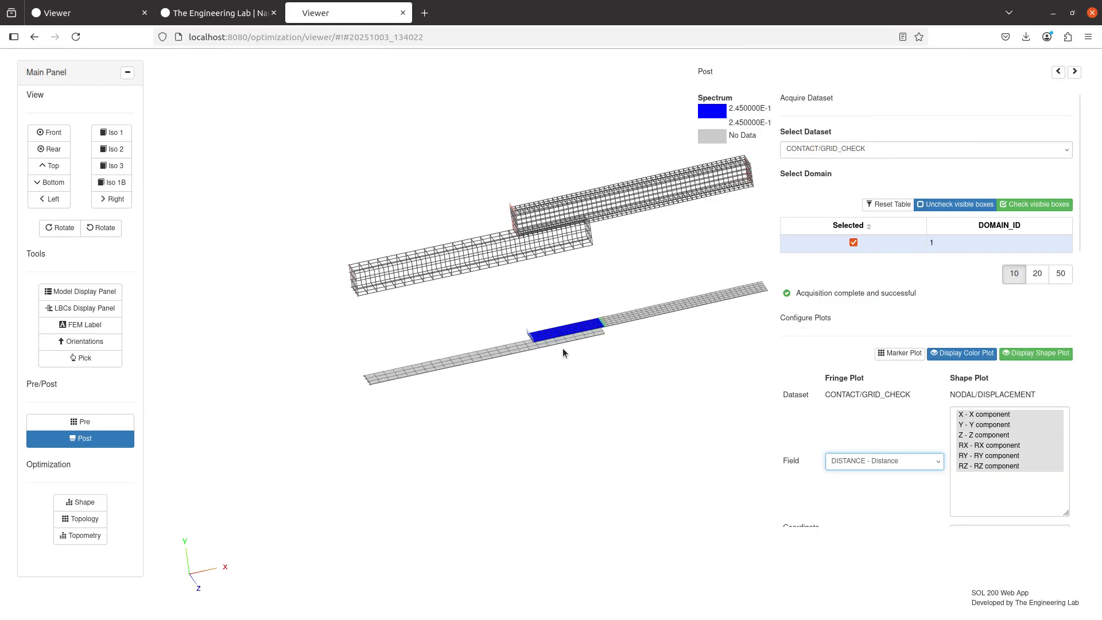
# Examine the contact distance fringe on the shell overlap and the wireframe interface between the two solid beams
pyautogui.scroll(5, 565, 361)
pyautogui.scroll(3, 546, 358)
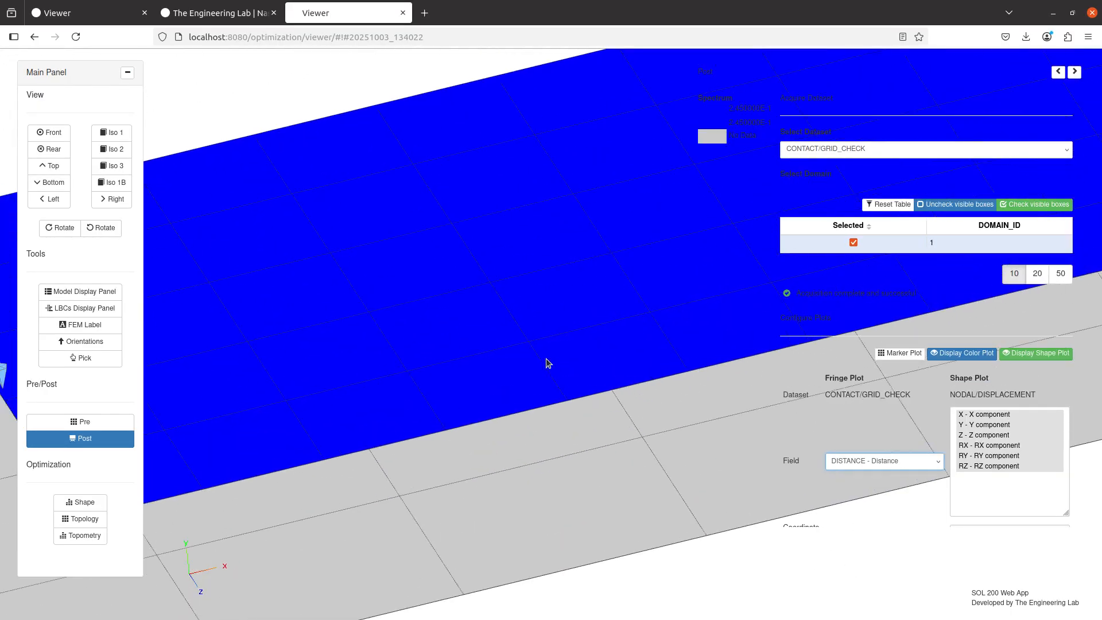
pyautogui.scroll(-3, 546, 358)
pyautogui.moveTo(454, 326); pyautogui.dragTo(454, 322)
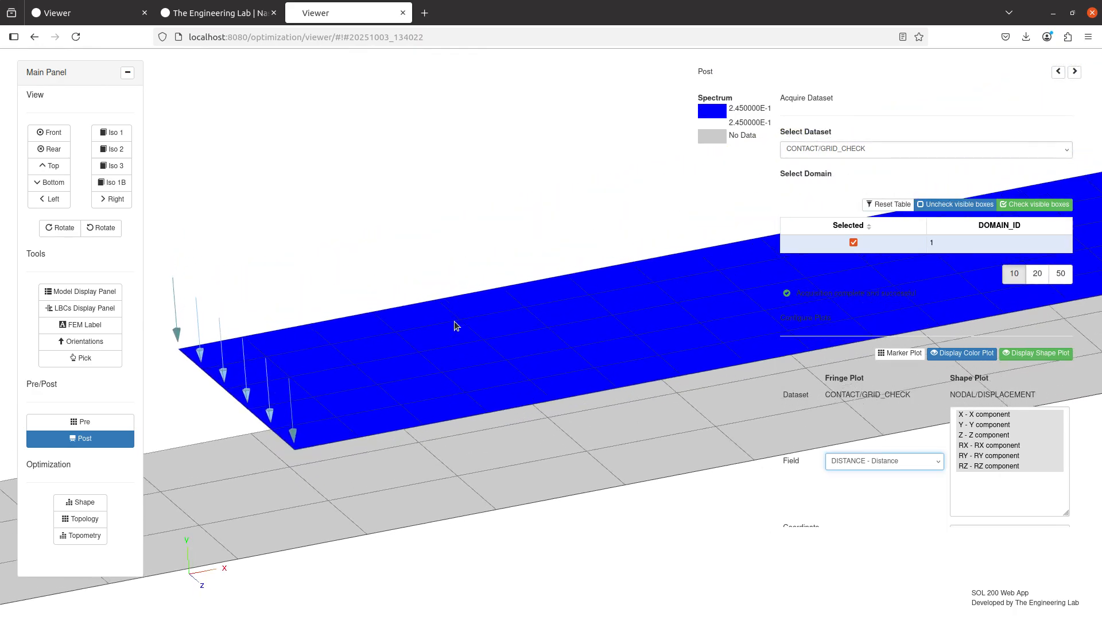
pyautogui.scroll(-5, 451, 333)
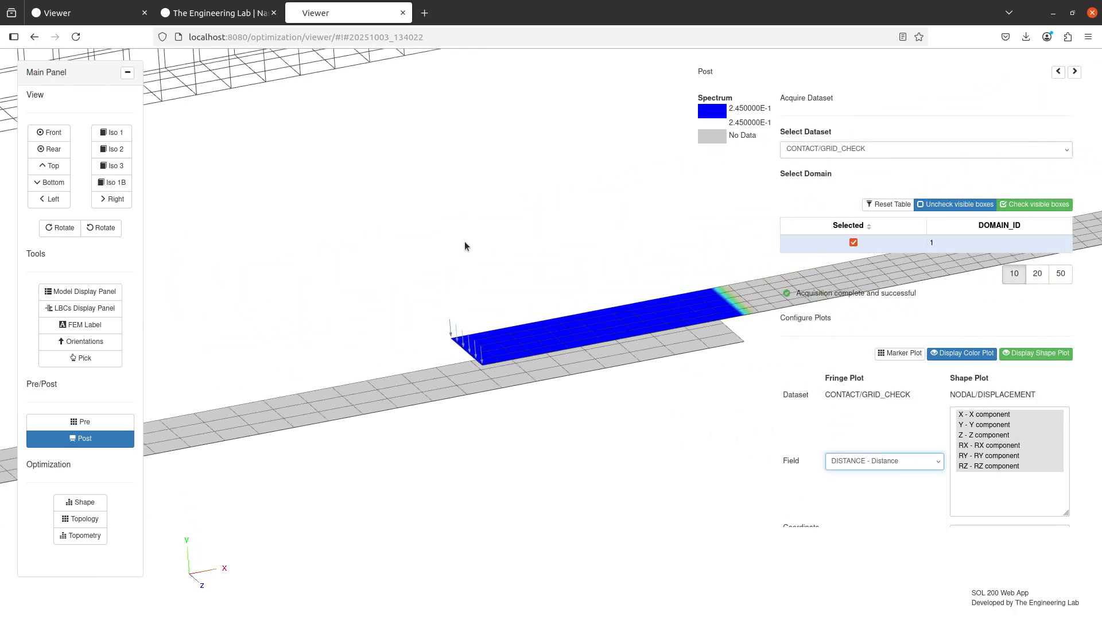
pyautogui.moveTo(464, 241); pyautogui.dragTo(426, 443)
pyautogui.moveTo(536, 373); pyautogui.dragTo(529, 462)
pyautogui.scroll(5, 528, 461)
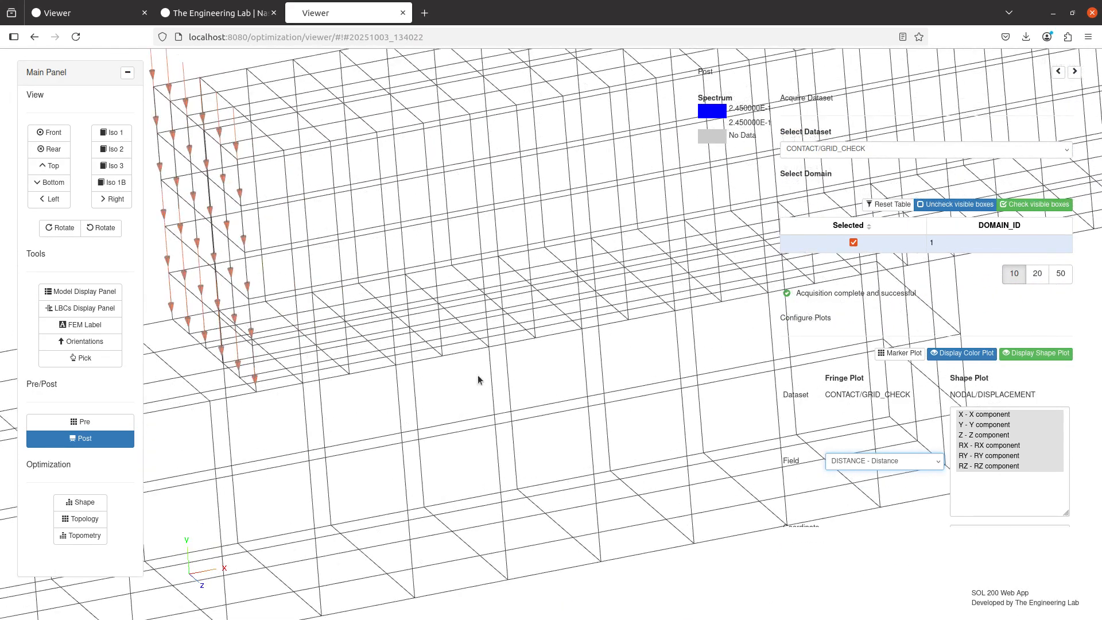
# Display the elements of the yellow and green solid beams and return to the contact distance plot
pyautogui.click(114, 295)
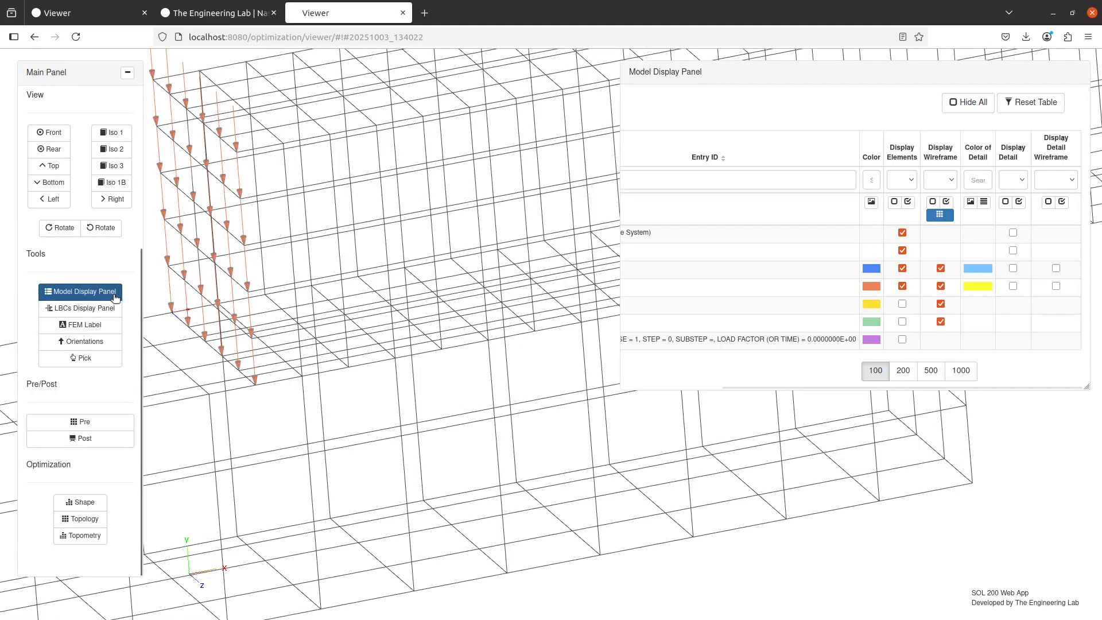
pyautogui.click(902, 304)
pyautogui.click(902, 322)
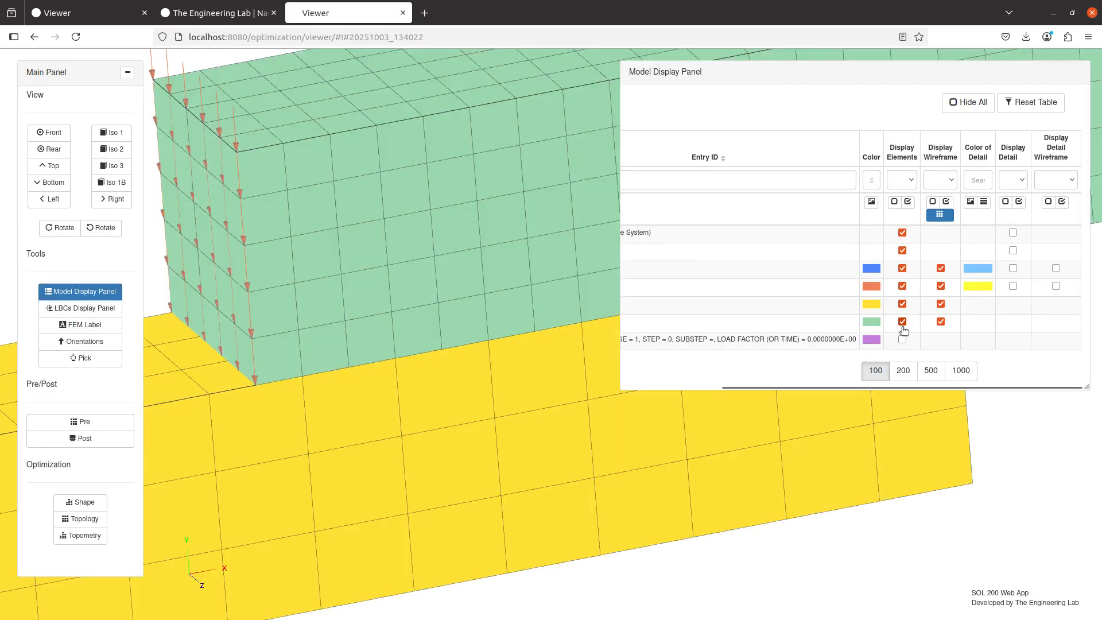
pyautogui.click(108, 292)
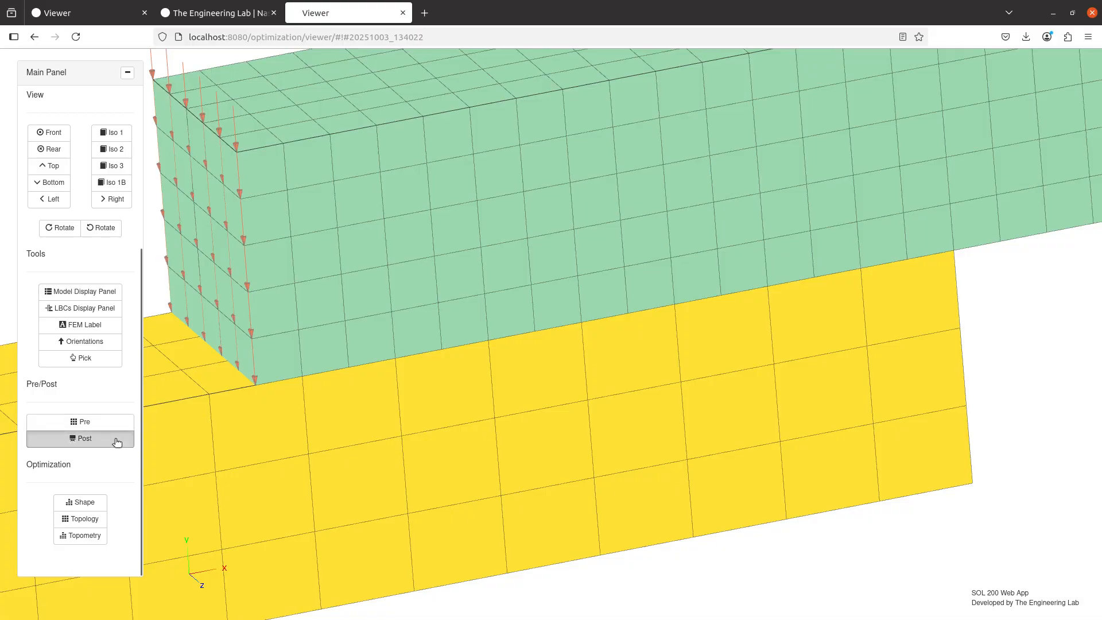
pyautogui.click(115, 440)
# Examine the contact distance colors along the interface of the solid beams and across the shell overlap
pyautogui.scroll(-5, 466, 373)
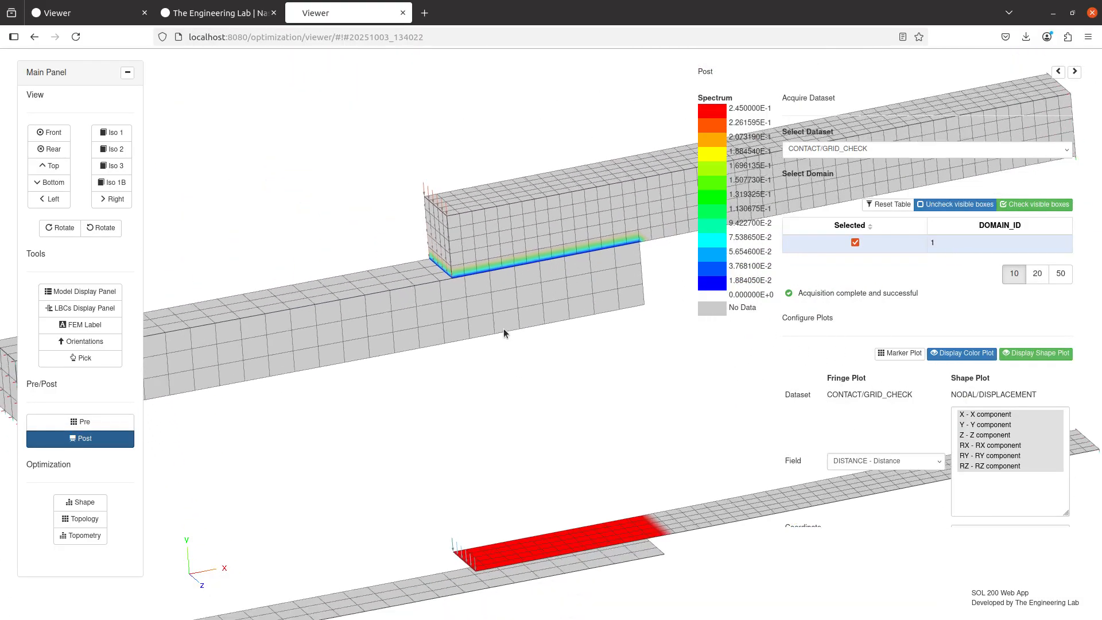
pyautogui.moveTo(511, 312); pyautogui.dragTo(498, 378)
pyautogui.scroll(4, 498, 377)
pyautogui.scroll(5, 497, 377)
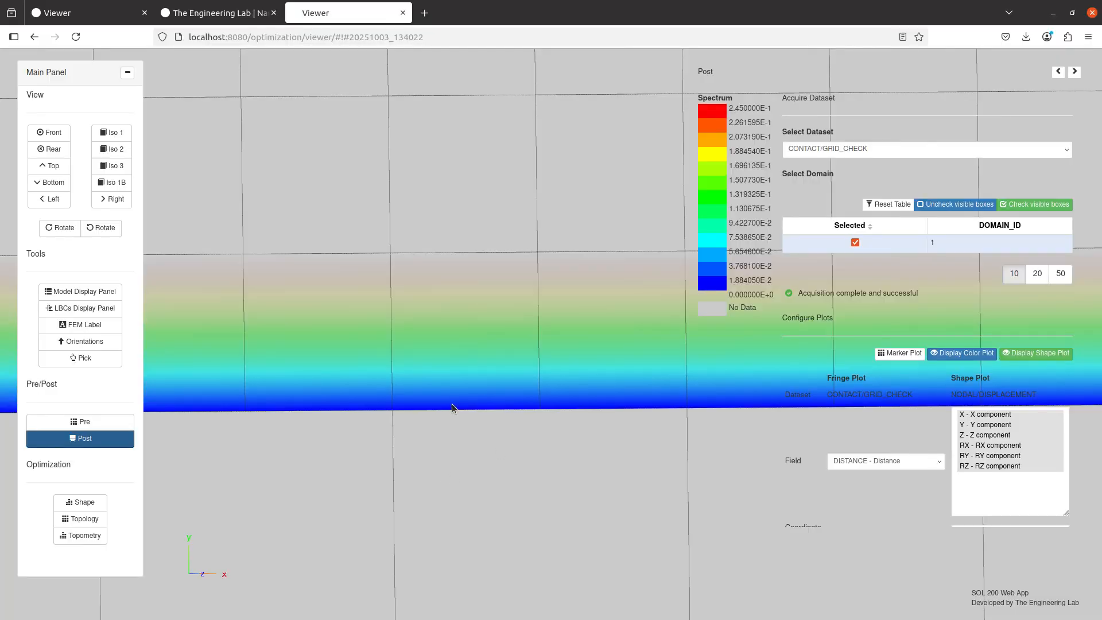
pyautogui.scroll(-1, 527, 396)
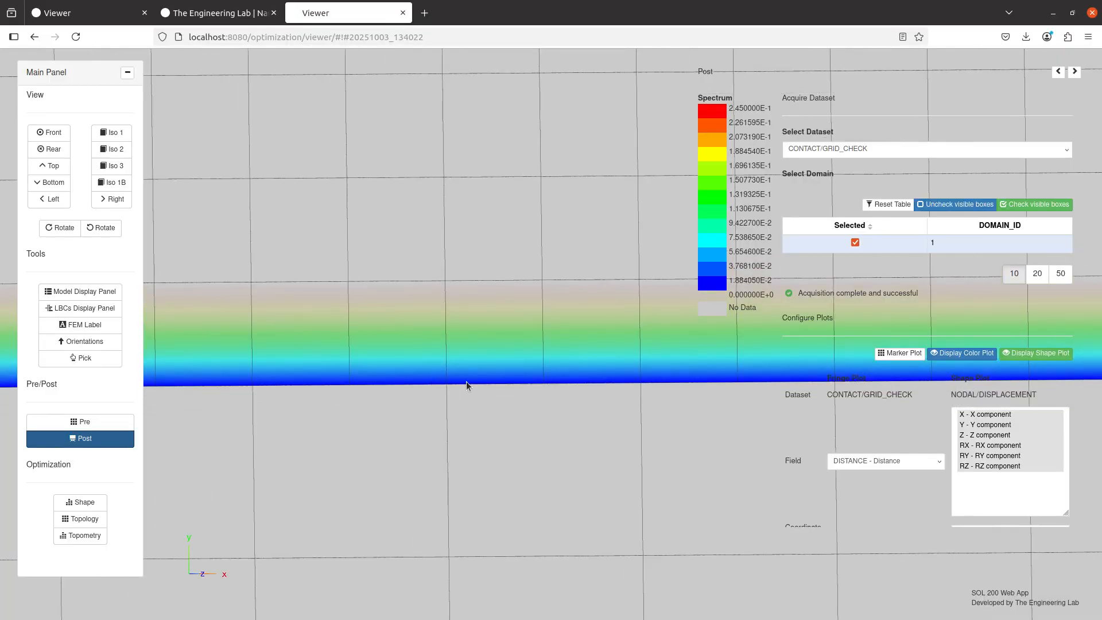
pyautogui.scroll(-5, 450, 423)
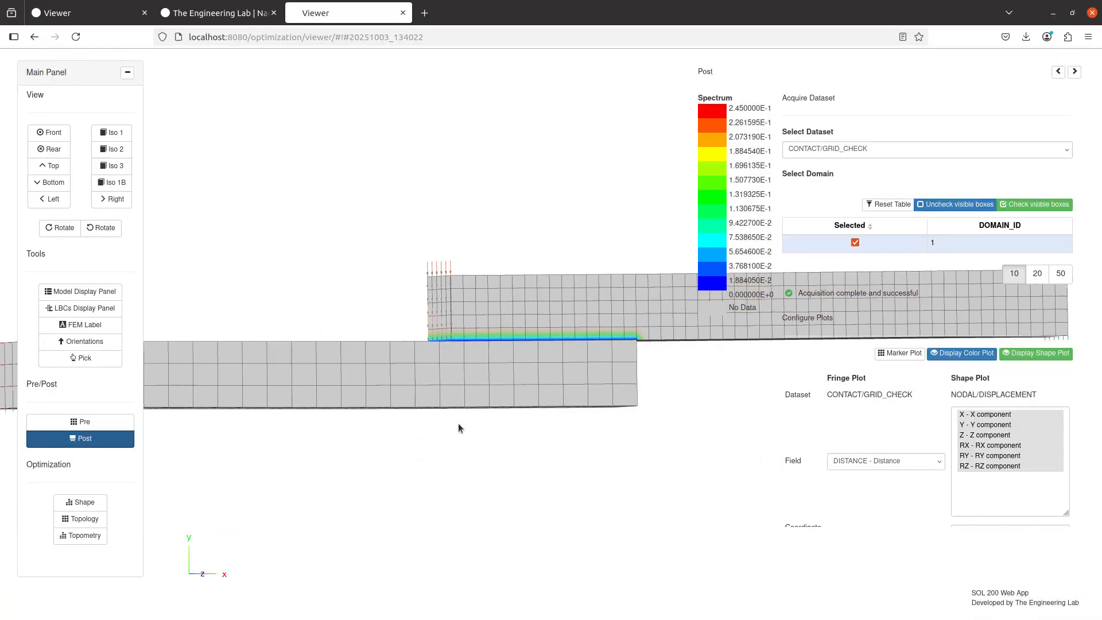
pyautogui.moveTo(458, 423); pyautogui.dragTo(532, 484)
pyautogui.scroll(5, 520, 388)
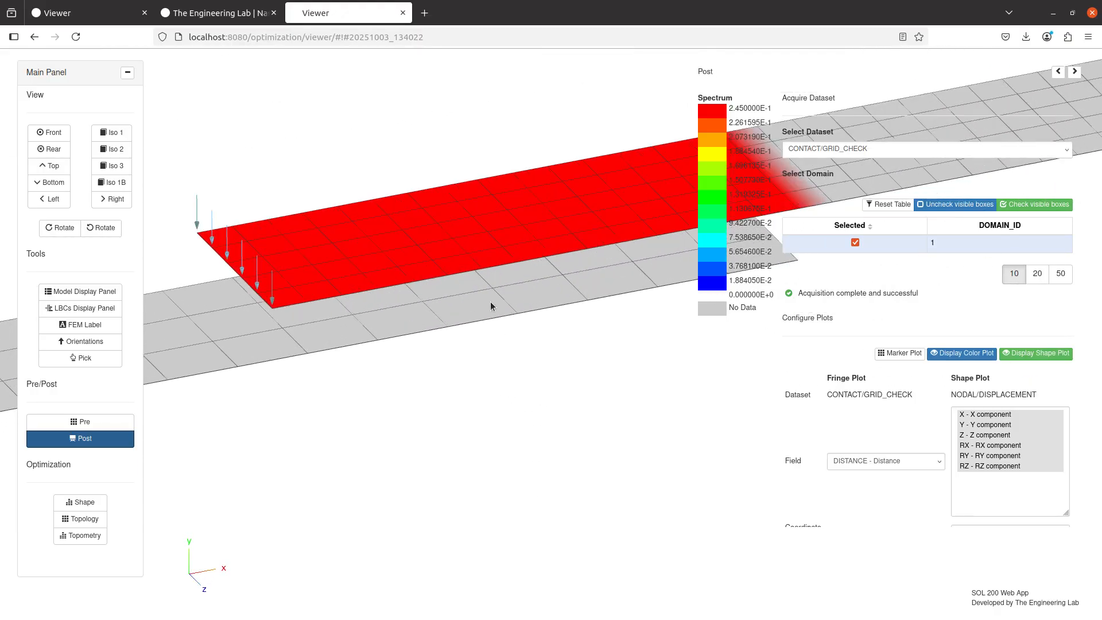
# Inspect the gap between the two overlapping shell plates nearly edge-on in the contact distance plot
pyautogui.moveTo(499, 264); pyautogui.dragTo(554, 398)
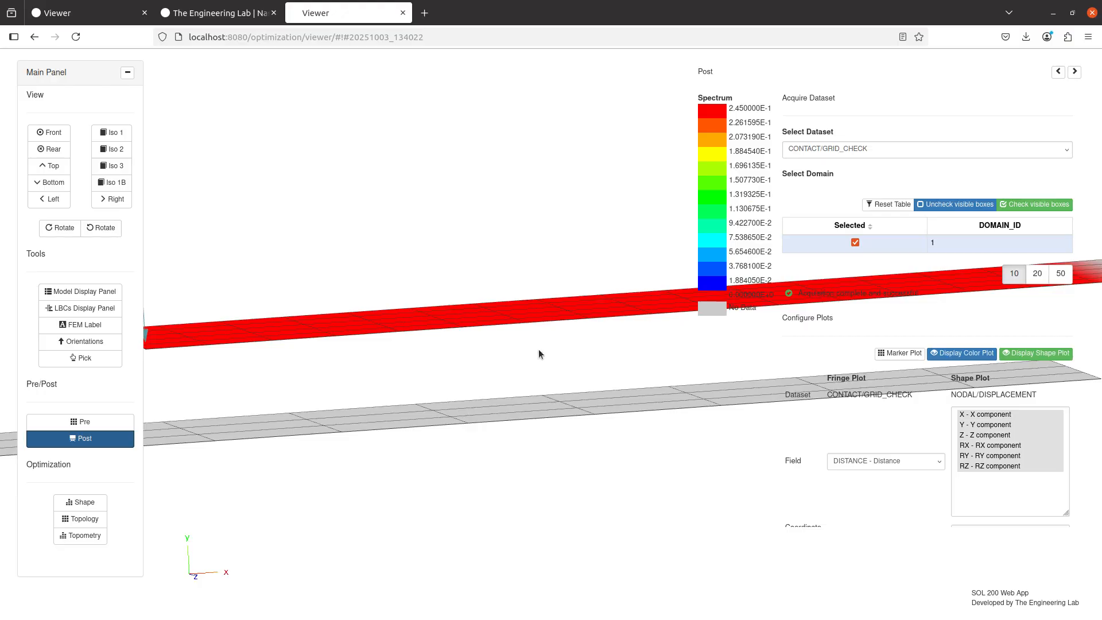
pyautogui.moveTo(548, 360); pyautogui.dragTo(560, 344)
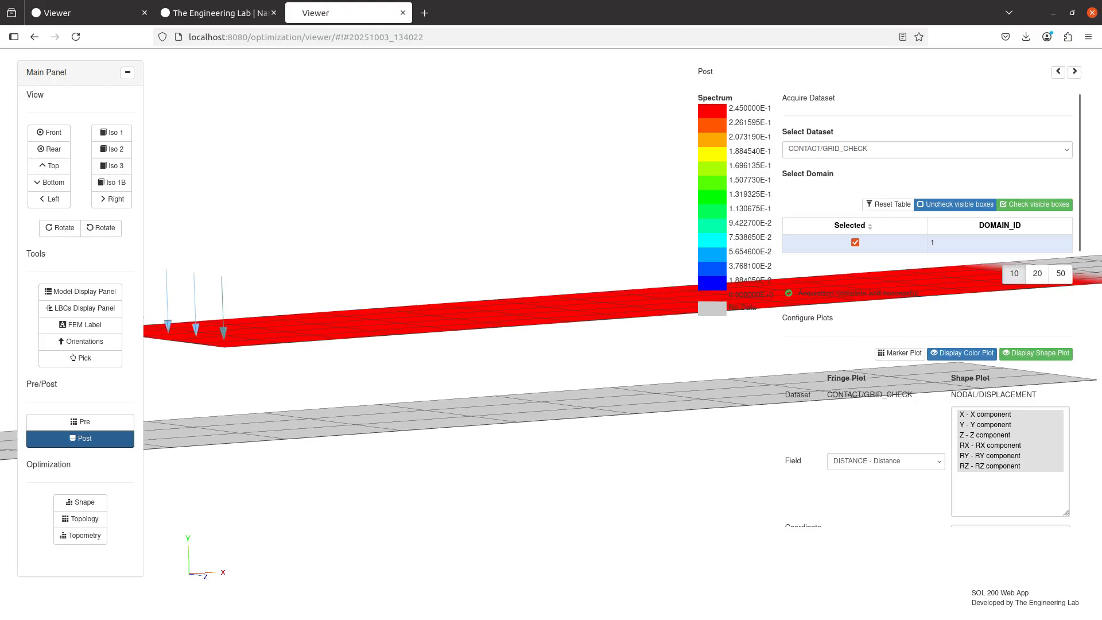
# Switch to the Notepad++ notes and mark the "Use BCONCHK" item as done with an x
pyautogui.hotkey('alt', 'Tab')
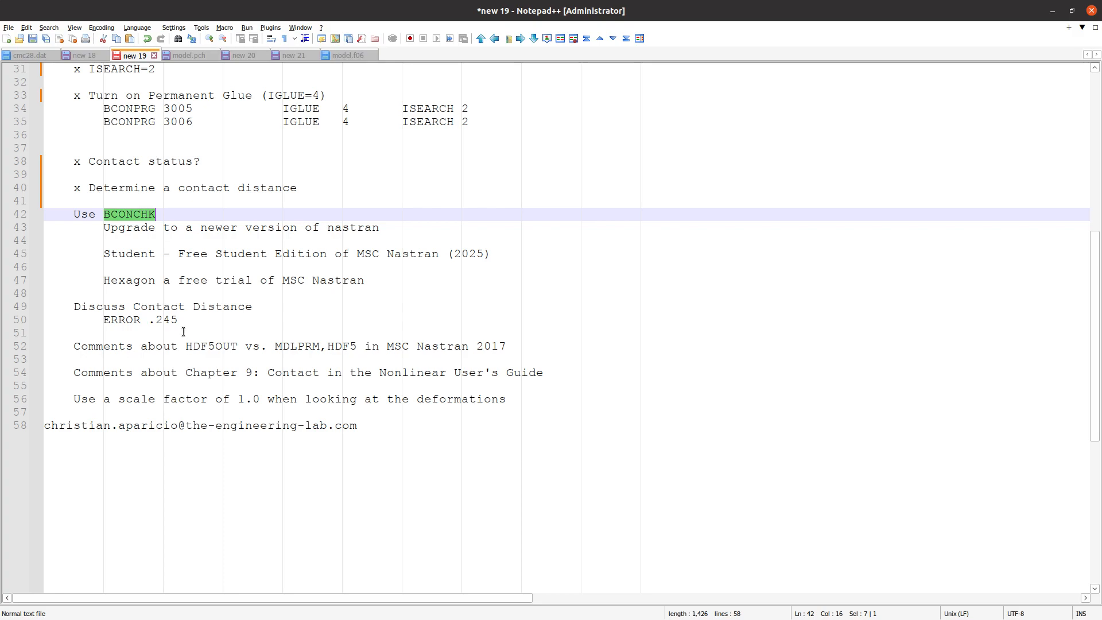
pyautogui.click(73, 214)
pyautogui.write('x')
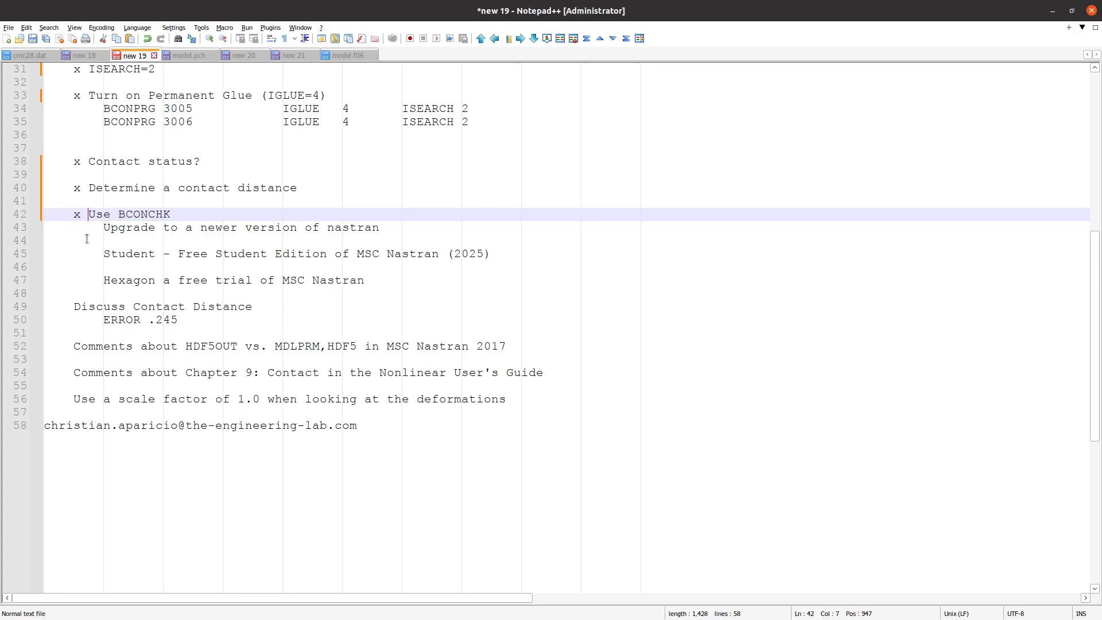
pyautogui.click(102, 229)
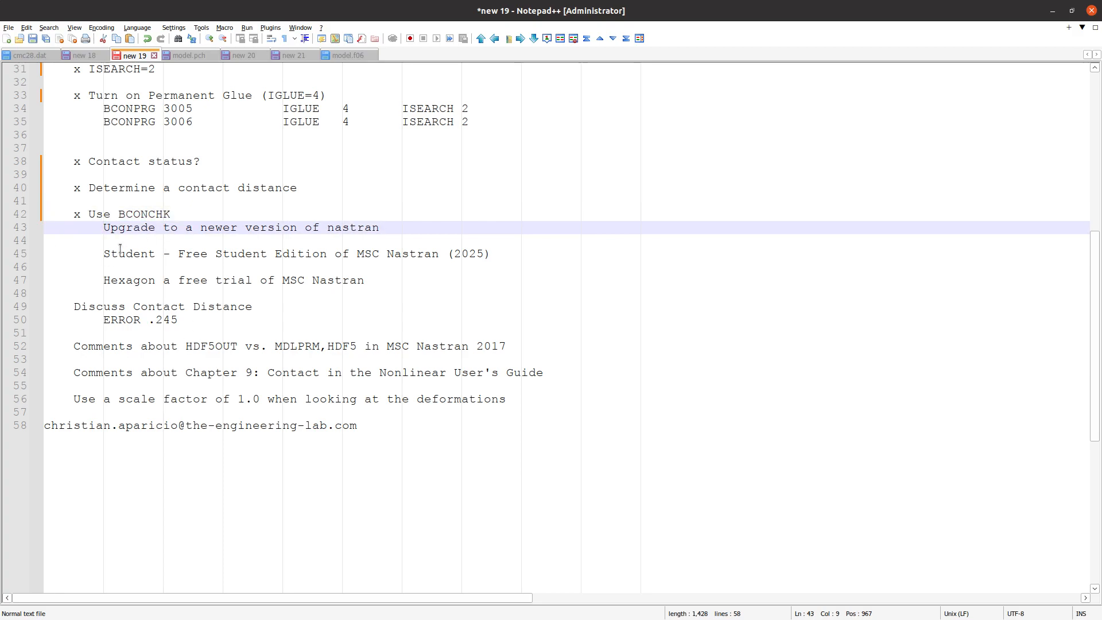
# Append "=> MSC Nastran 2025" to the "Use BCONCHK" item and add a blank line below it
pyautogui.click(141, 213)
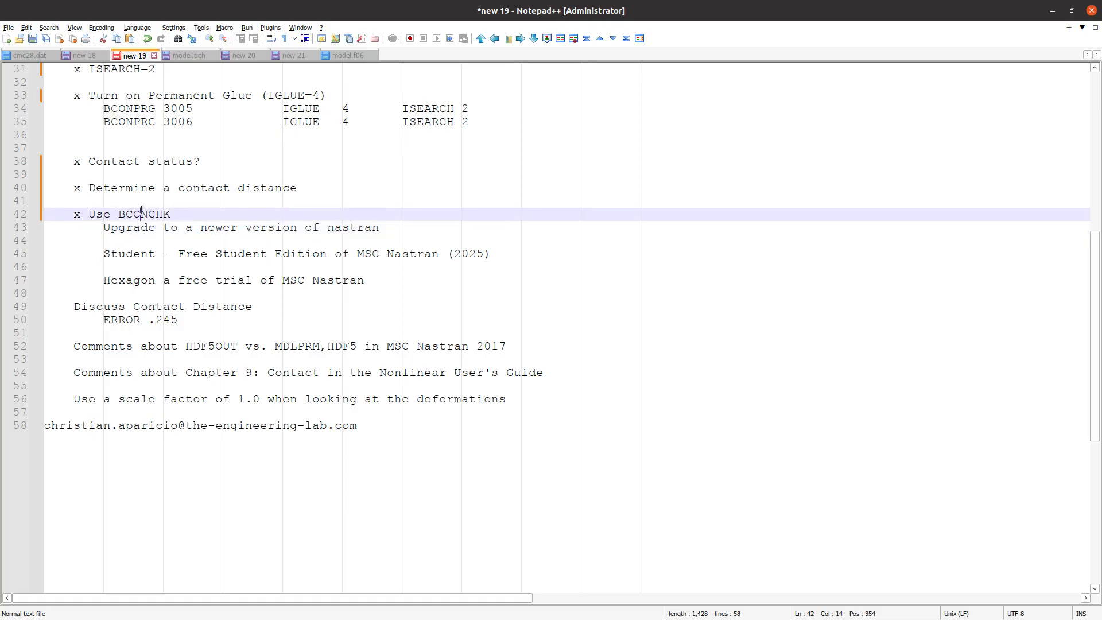
pyautogui.doubleClick(141, 214)
pyautogui.click(178, 214)
pyautogui.write('=> MSC Nastran 2025')
pyautogui.press('Return')
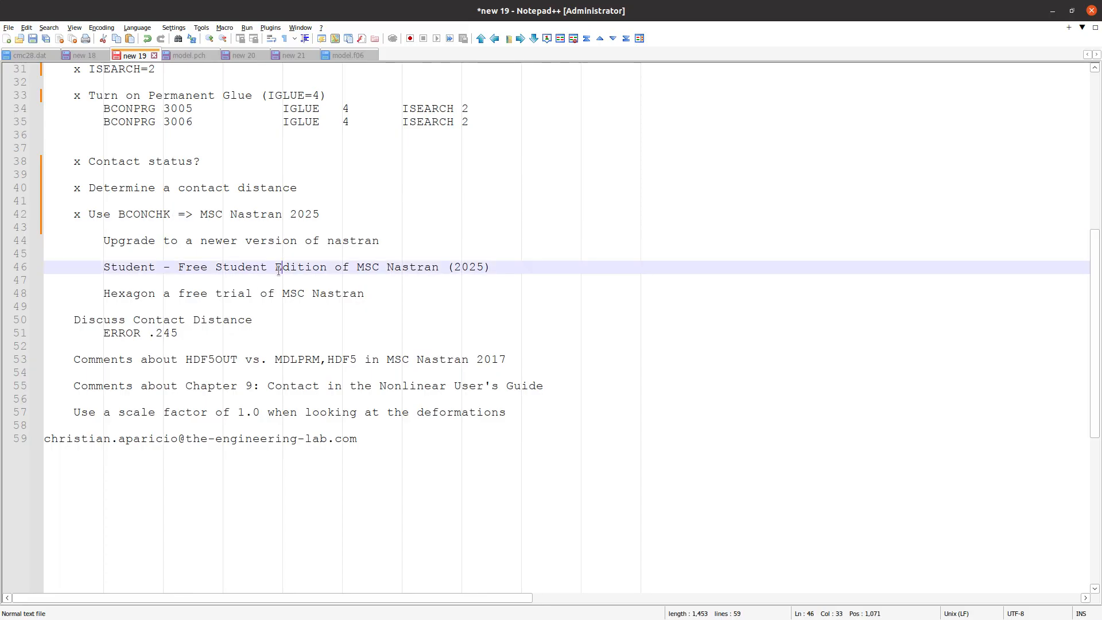
# Highlight the student edition note, then search the web in Firefox for "msc nastran student edition" and open Hexagon's product page
pyautogui.tripleClick(277, 267)
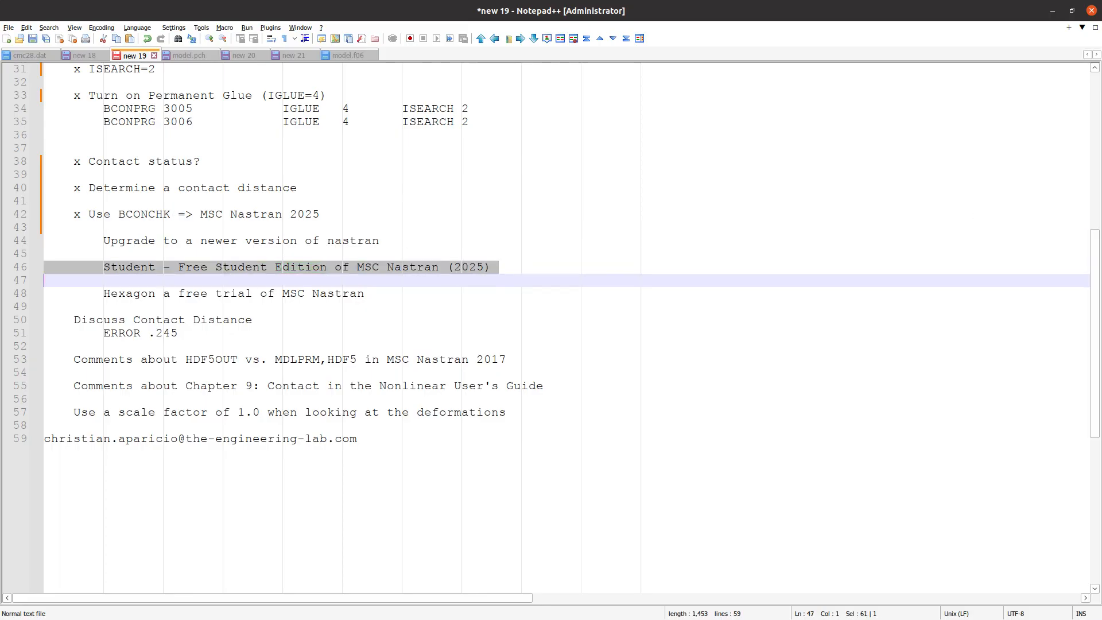
pyautogui.hotkey('alt', 'Tab')
pyautogui.click(424, 14)
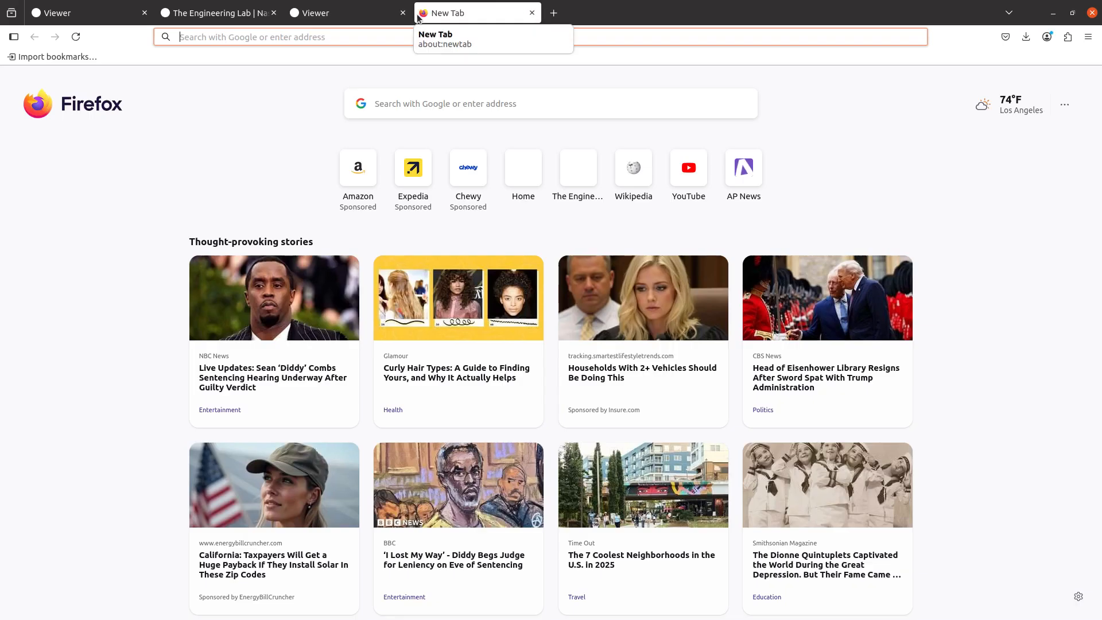
pyautogui.write('msc nas')
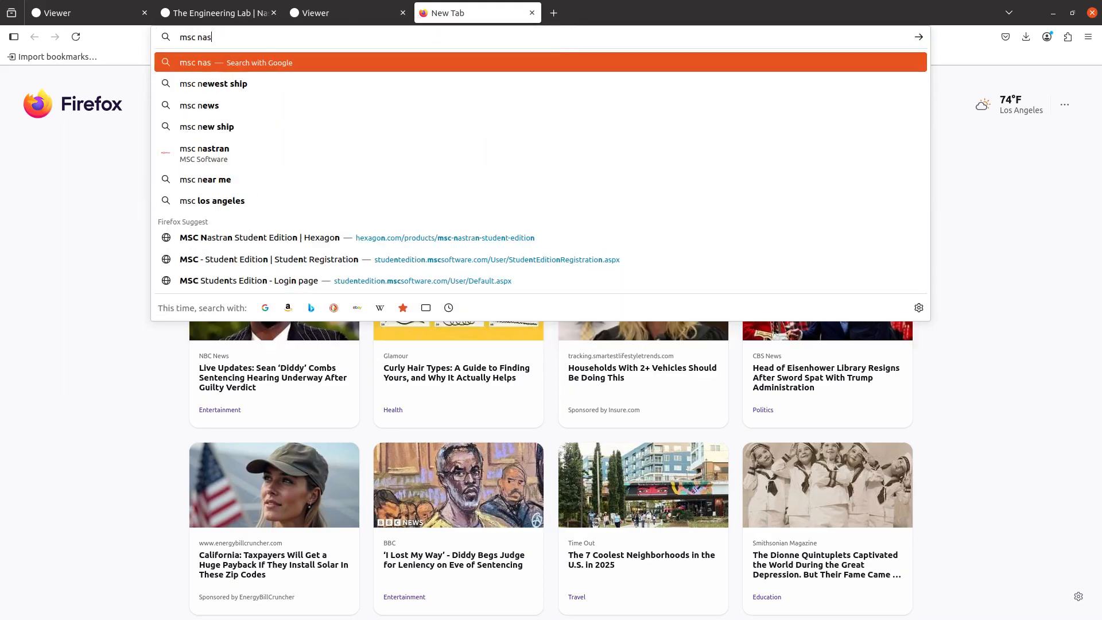
pyautogui.write('tran student edition')
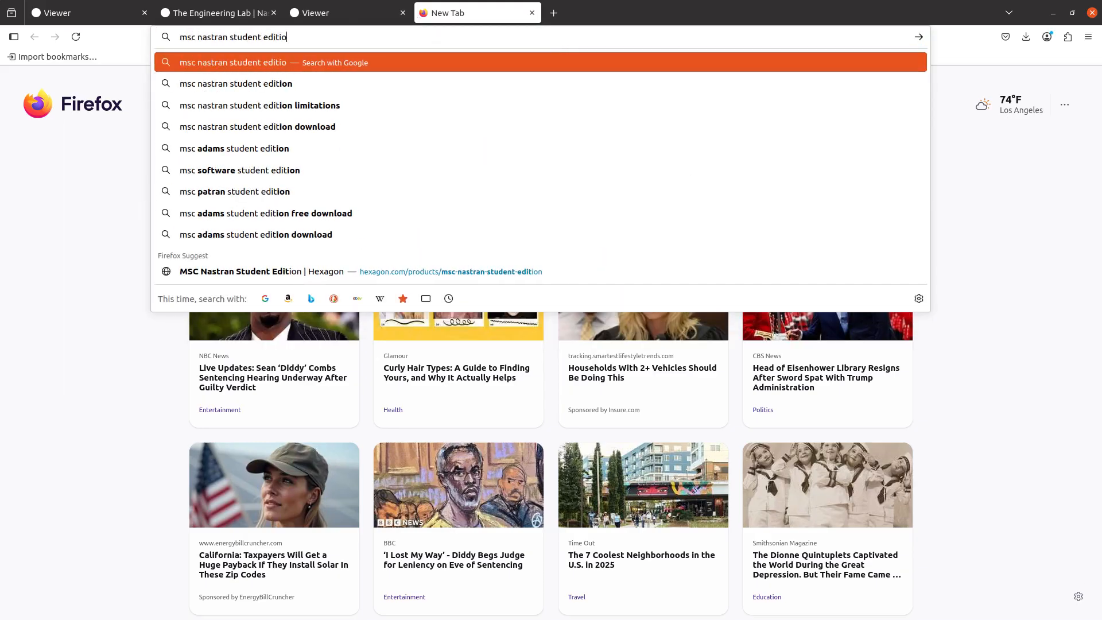
pyautogui.press('Return')
pyautogui.click(229, 174)
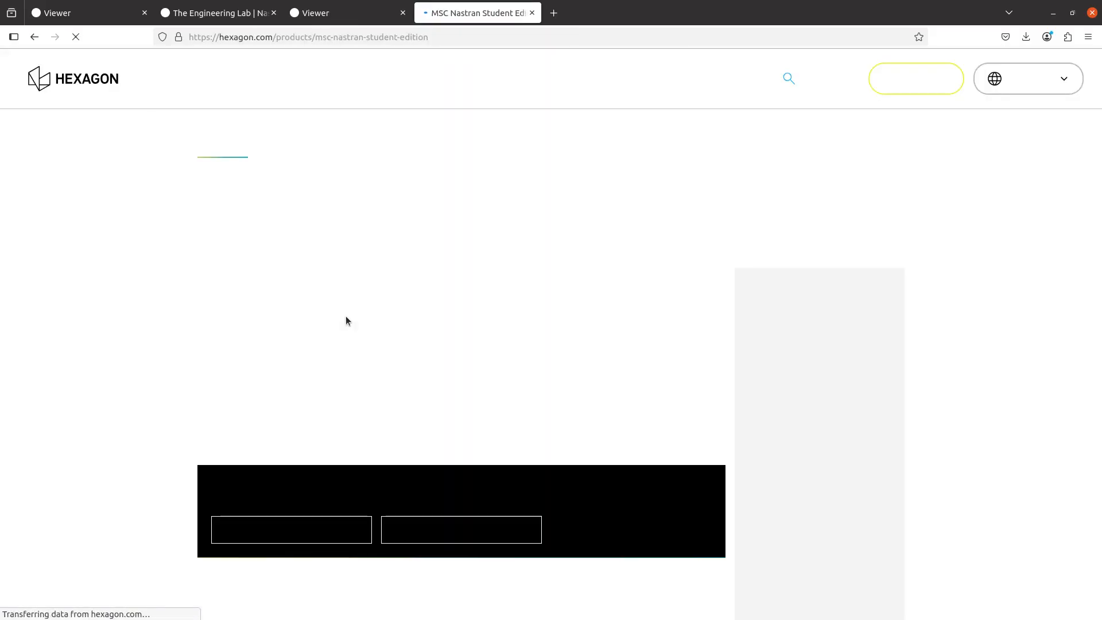
# View the student edition registration form from the product page's download option and return to the product page
pyautogui.click(276, 520)
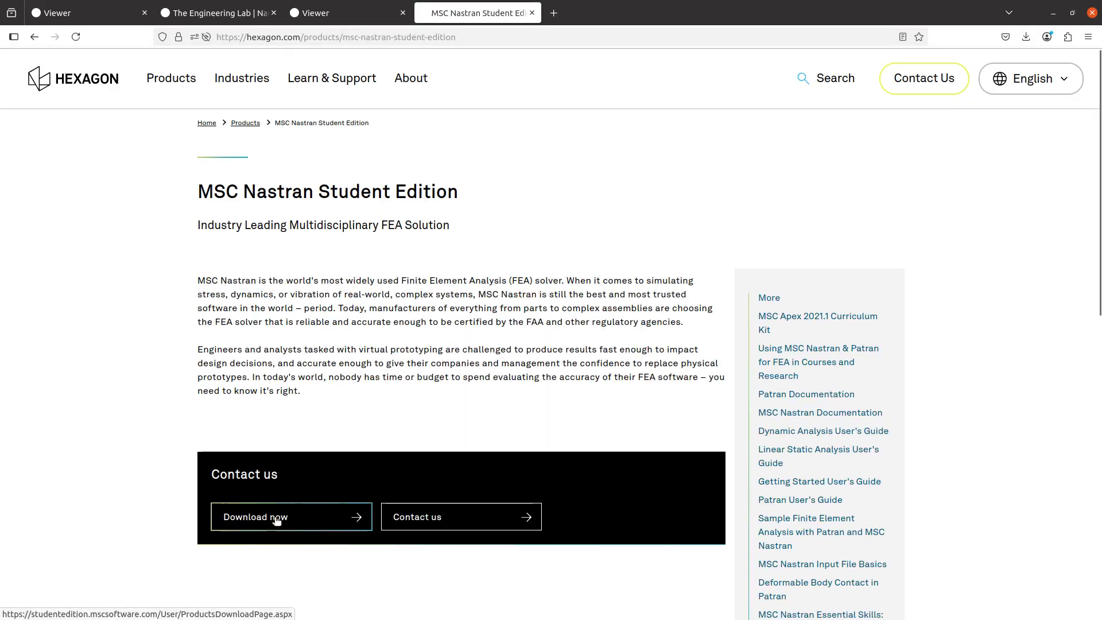
pyautogui.click(229, 207)
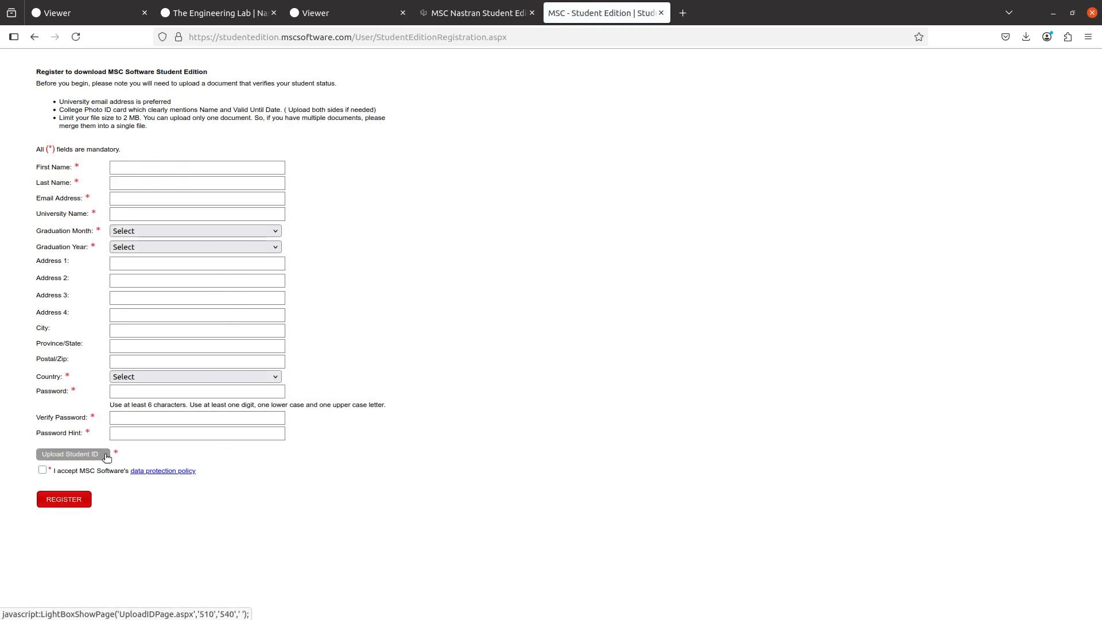
pyautogui.click(462, 18)
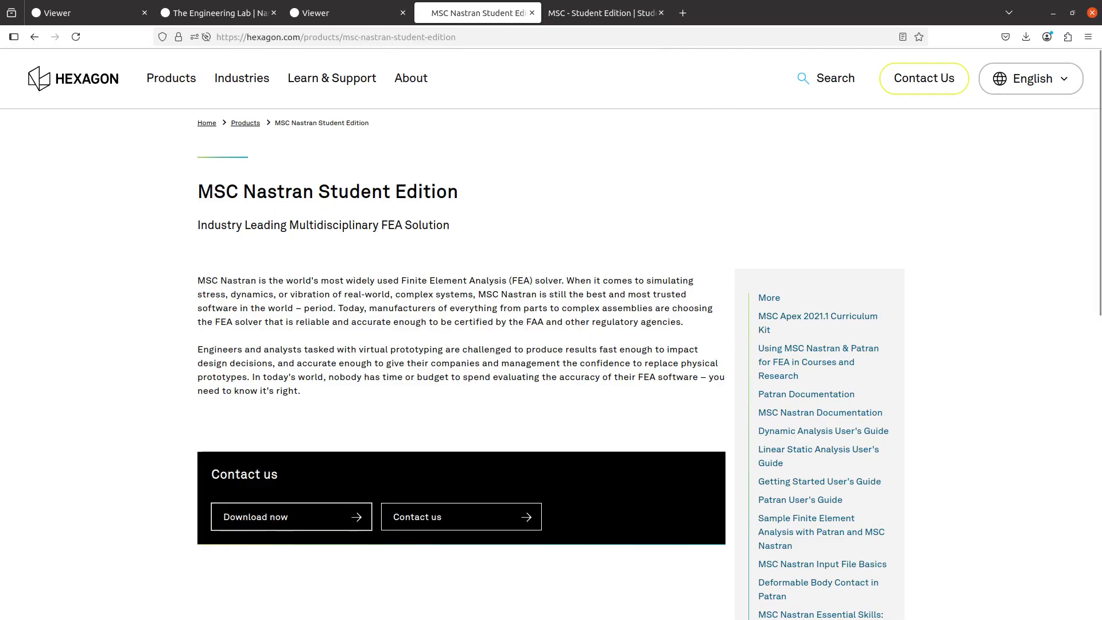
# Switch back to the Notepad++ notes and highlight the line about Hexagon's free trial of MSC Nastran
pyautogui.hotkey('alt', 'Tab')
pyautogui.click(192, 268)
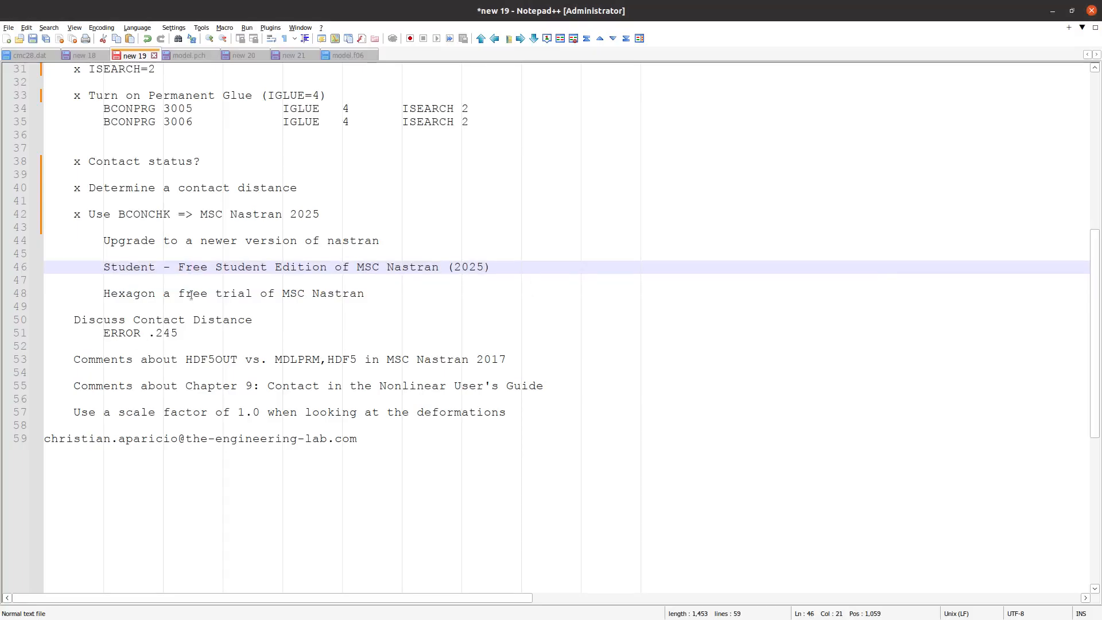
pyautogui.tripleClick(191, 294)
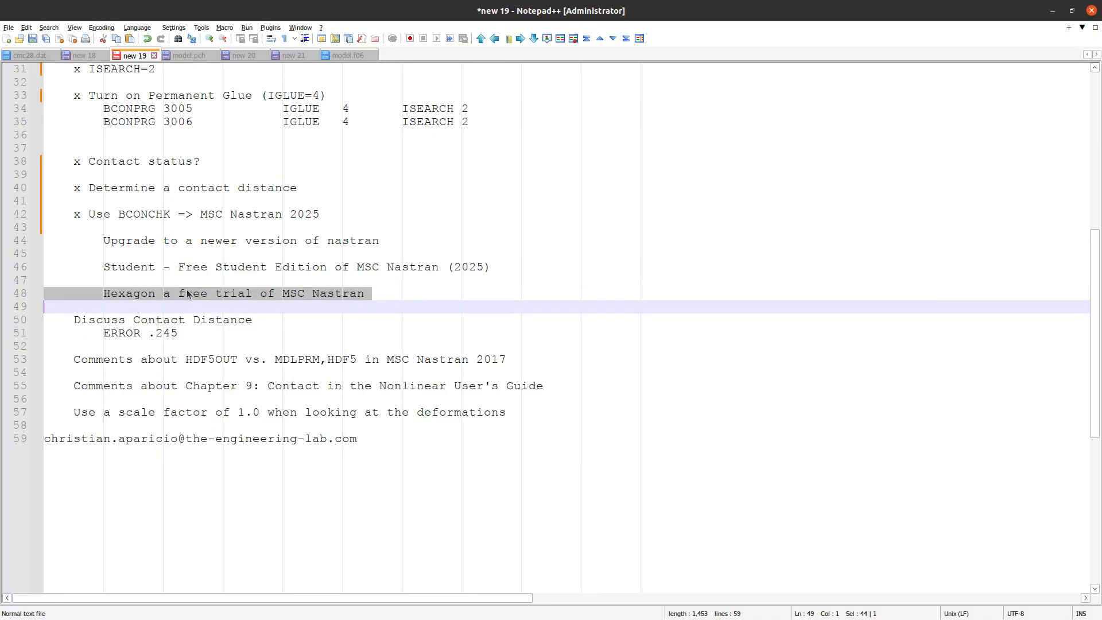
pyautogui.click(200, 306)
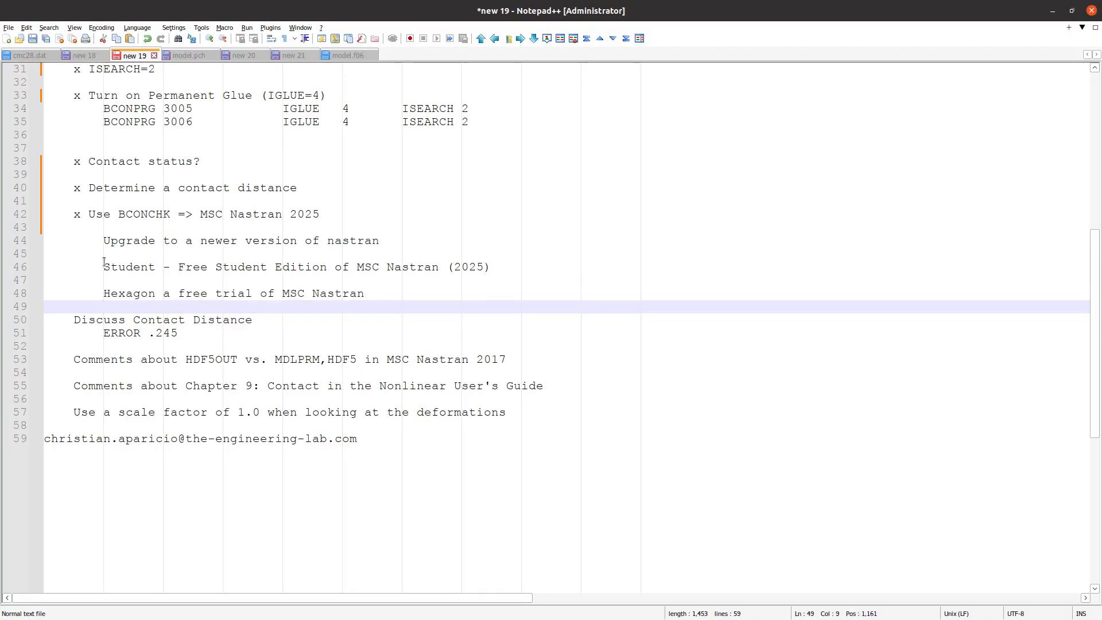
# Enlarge the notes text and mark the "Discuss Contact Distance" item as done with an x
pyautogui.click(75, 322)
pyautogui.keyDown('ctrl'); pyautogui.scroll(3, 86, 367); pyautogui.keyUp('ctrl')
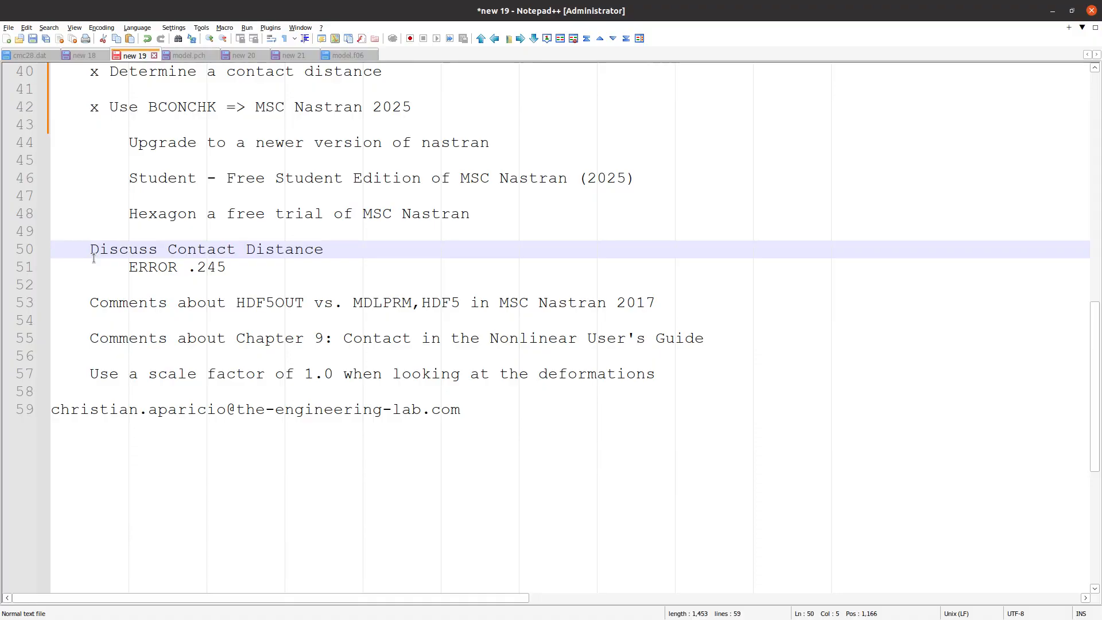
pyautogui.write('x')
# Highlight the HDF5OUT vs. MDLPRM,HDF5 comment, then create a new text document with "2016 => H5" as its first line
pyautogui.tripleClick(266, 304)
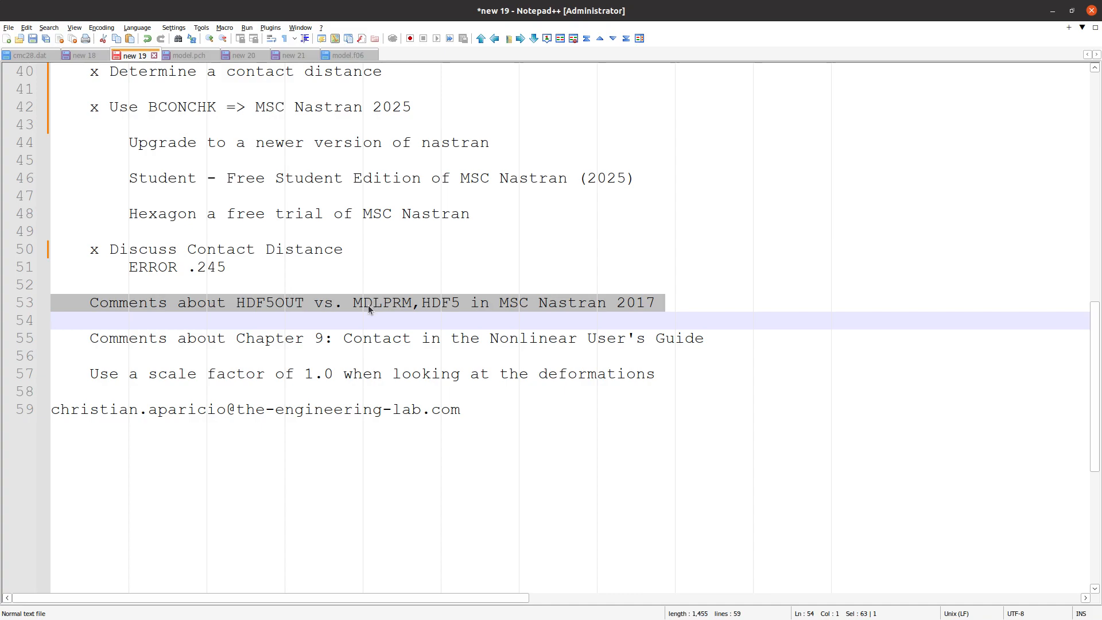
pyautogui.click(413, 305)
pyautogui.click(7, 40)
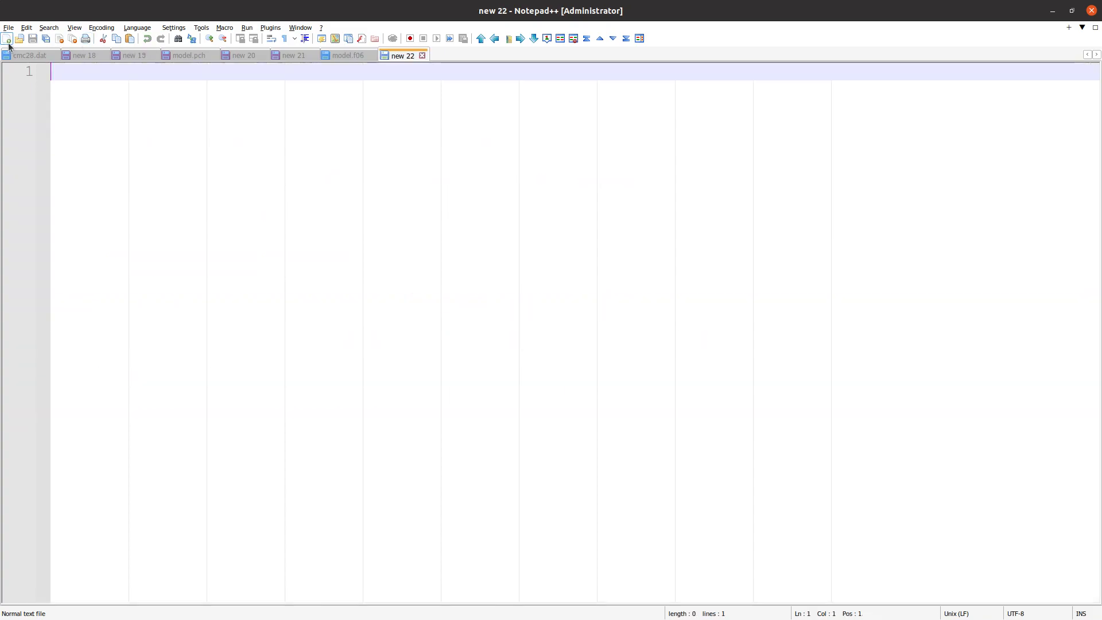
pyautogui.write('2016    ')
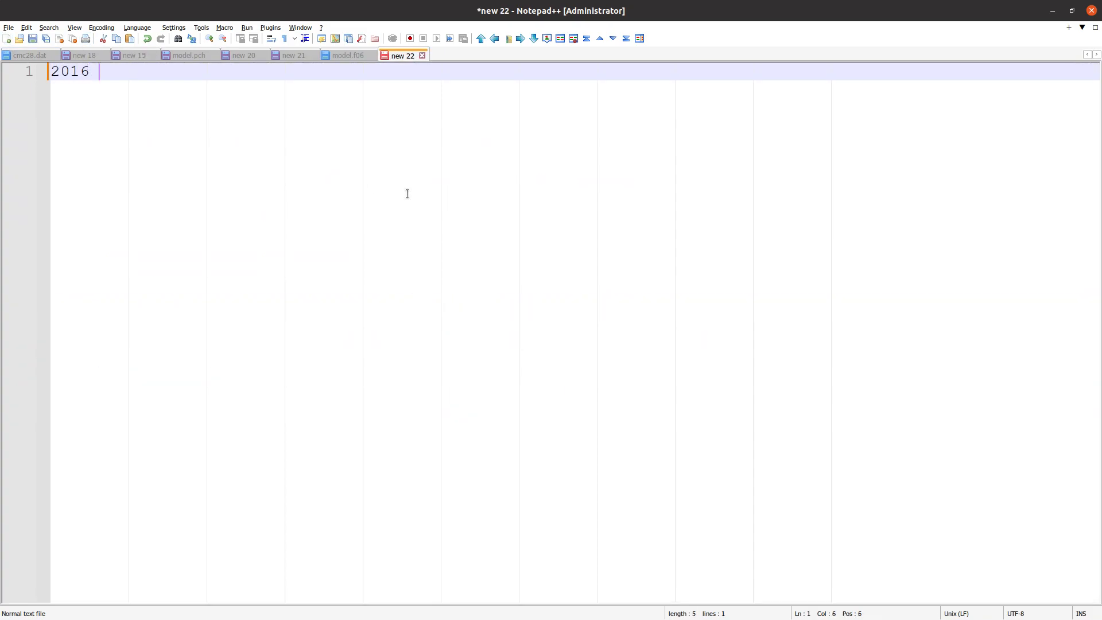
pyautogui.write('=> H5')
# Add the indented line "MDLPRM,HDF5,1, 2 3" beneath the 2016 entry
pyautogui.press('Return')
pyautogui.press('Tab')
pyautogui.press('Tab')
pyautogui.press('Tab')
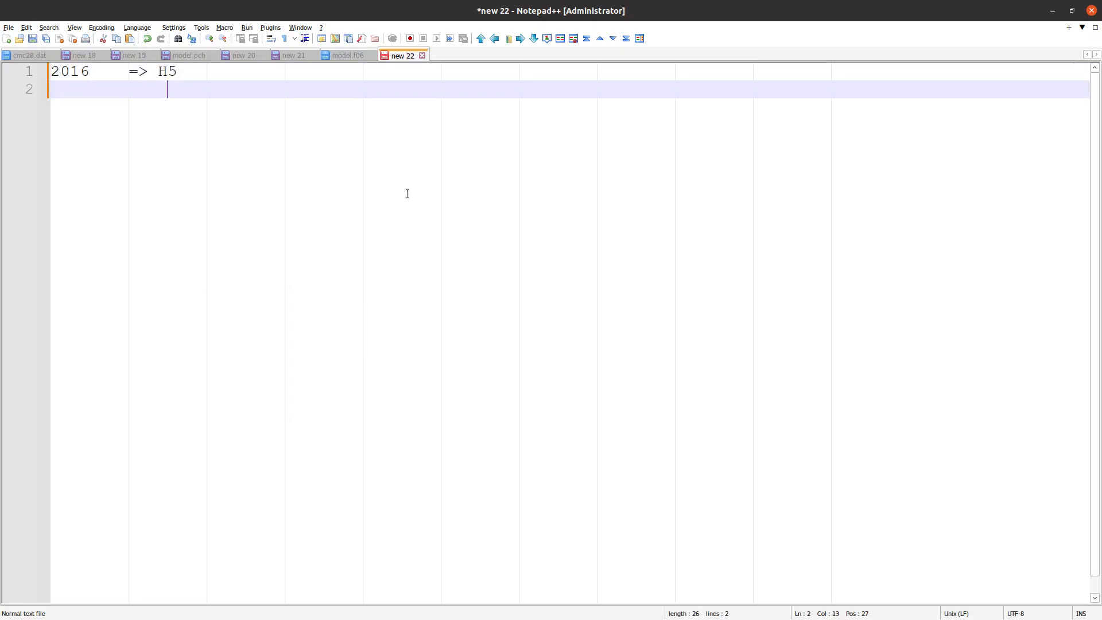
pyautogui.write('MDLPRM,HDF5')
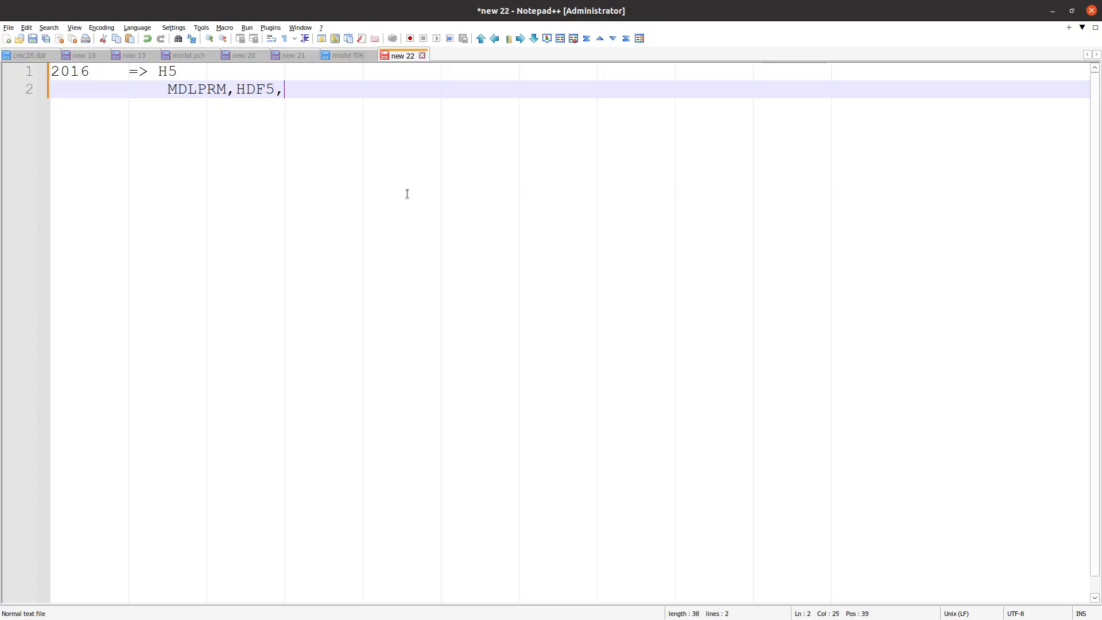
pyautogui.write(',1, 2 3')
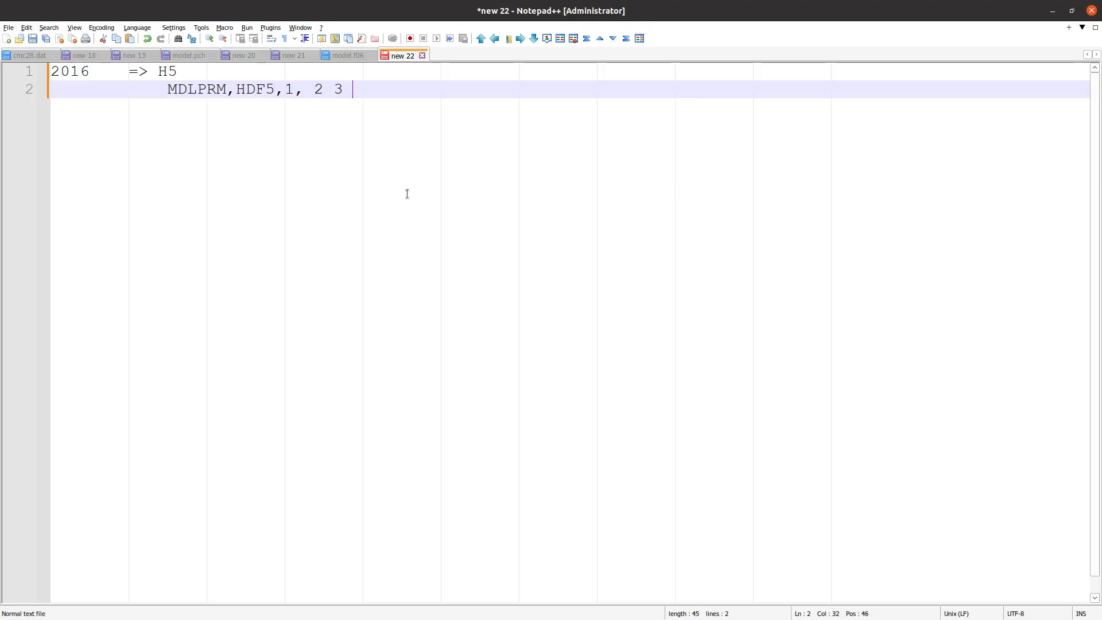
# Leave a blank line and add an unindented "2019 or 2020" entry with an indented line below it
pyautogui.press('Return')
pyautogui.press('Return')
pyautogui.hotkey('shift', 'Tab')
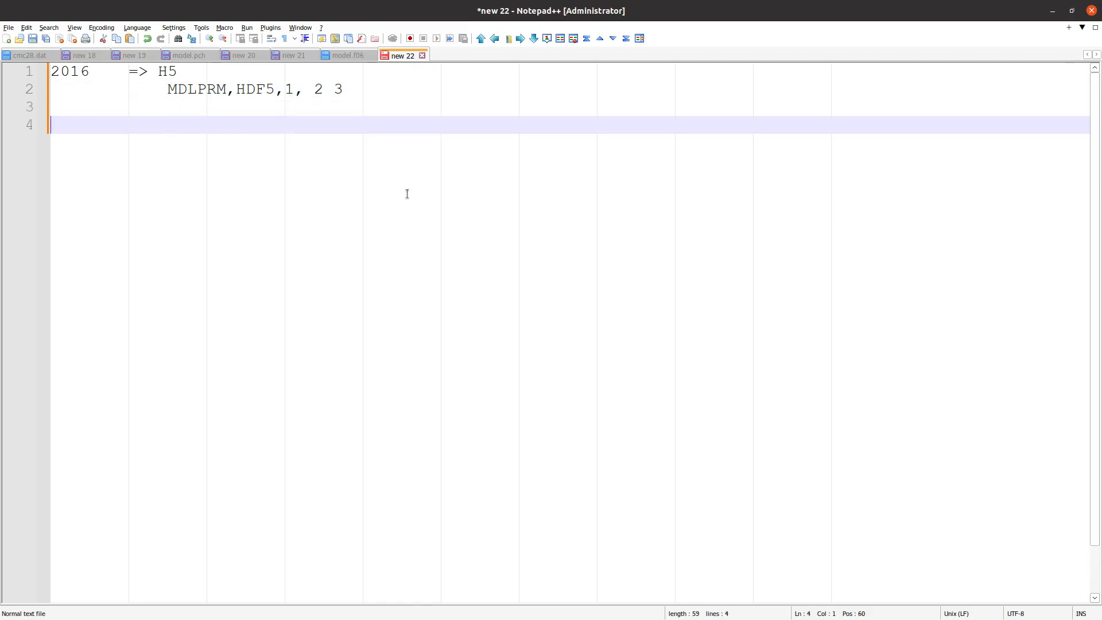
pyautogui.write('2019 or 2020')
pyautogui.press('Return')
pyautogui.press('Tab')
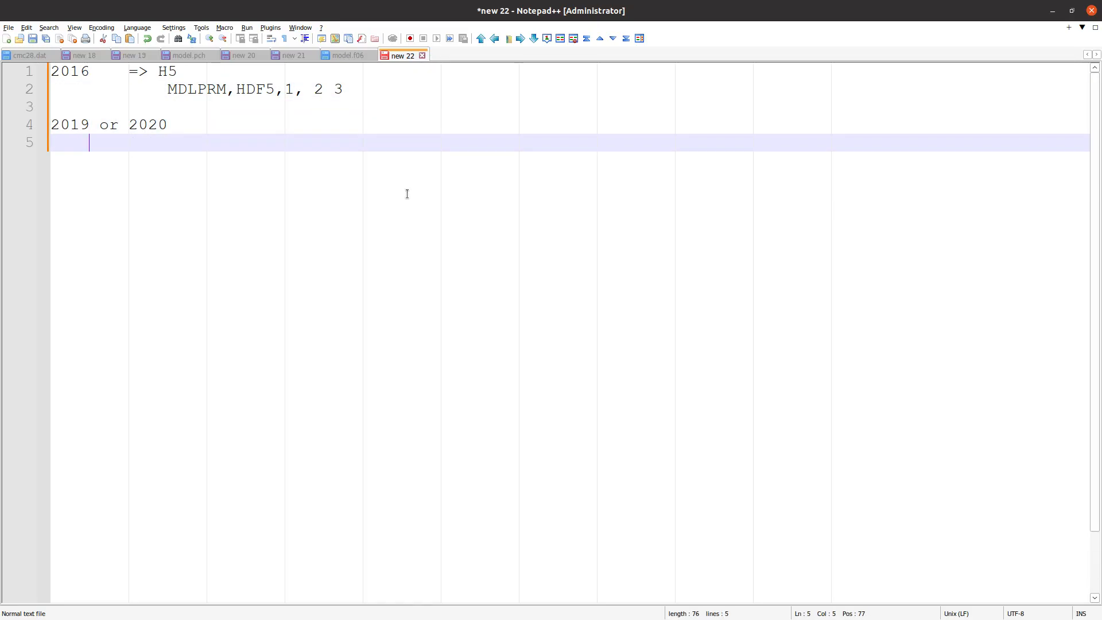
# Add an indented "=>" under the "2019 or 2020" entry, with "HDF5OUT" indented one level further below
pyautogui.press('Tab')
pyautogui.write('=>')
pyautogui.press('Return')
pyautogui.press('Tab')
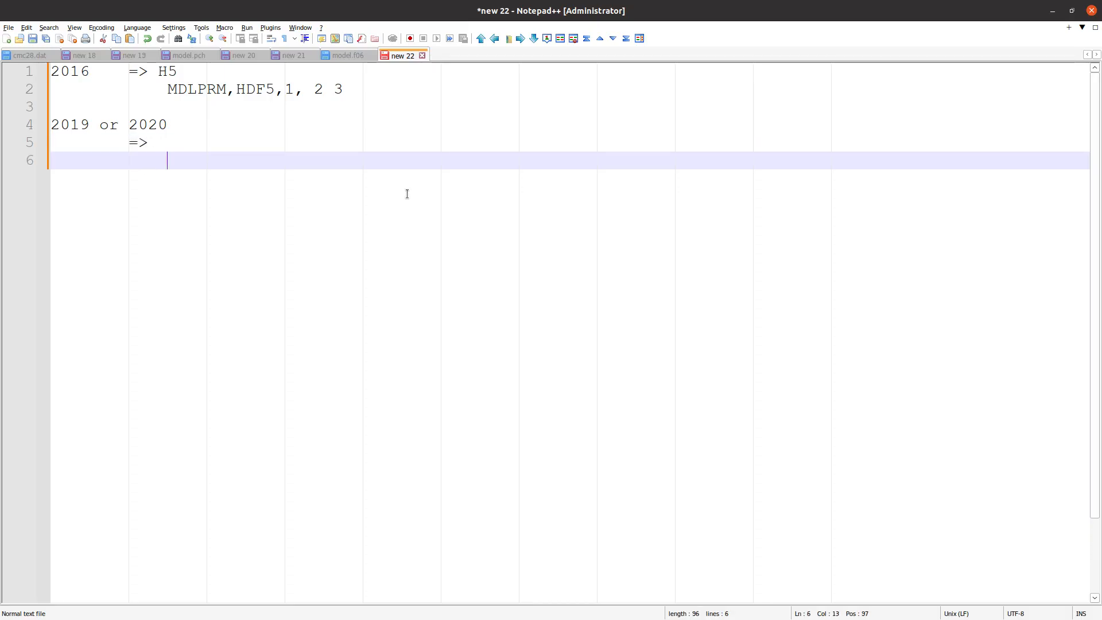
pyautogui.write('HDF5OUT')
pyautogui.press('Return')
pyautogui.hotkey('shift', 'Tab')
pyautogui.hotkey('shift', 'Tab')
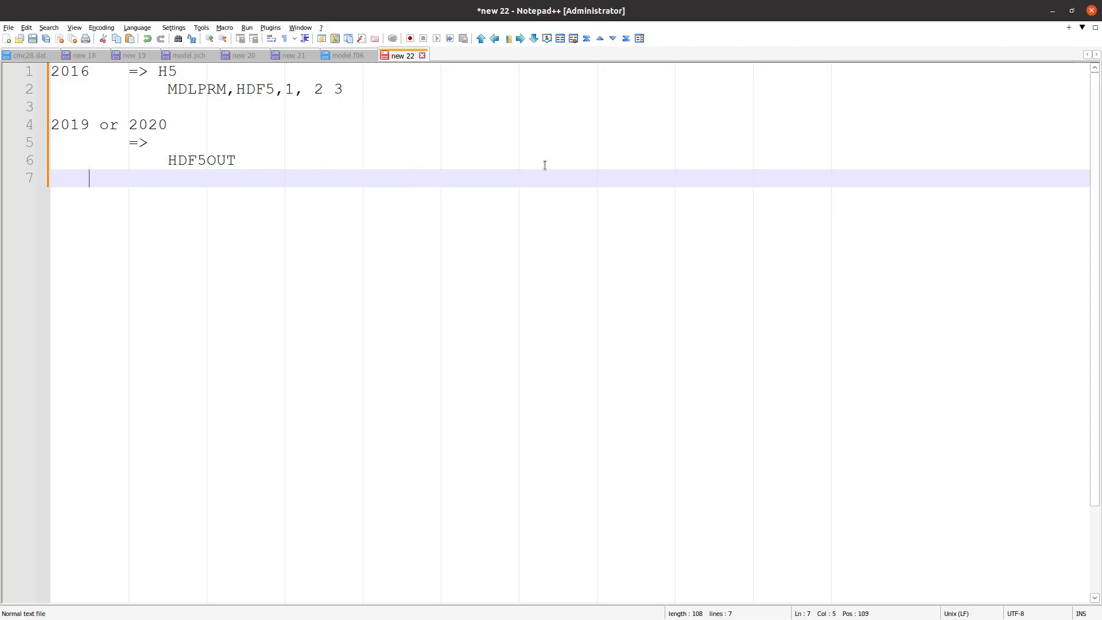
# Switch to the Viewer in Firefox and open the MDLPRM bulk data entry in the Pre application to view its HDF5 parameter
pyautogui.hotkey('alt', 'Tab')
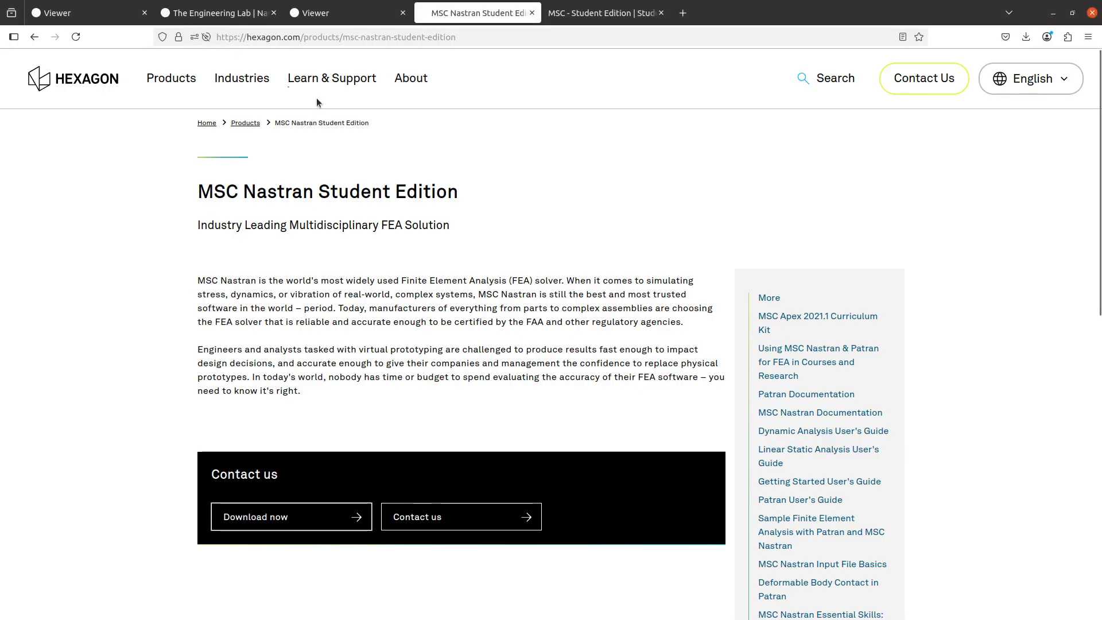
pyautogui.click(319, 14)
pyautogui.click(80, 421)
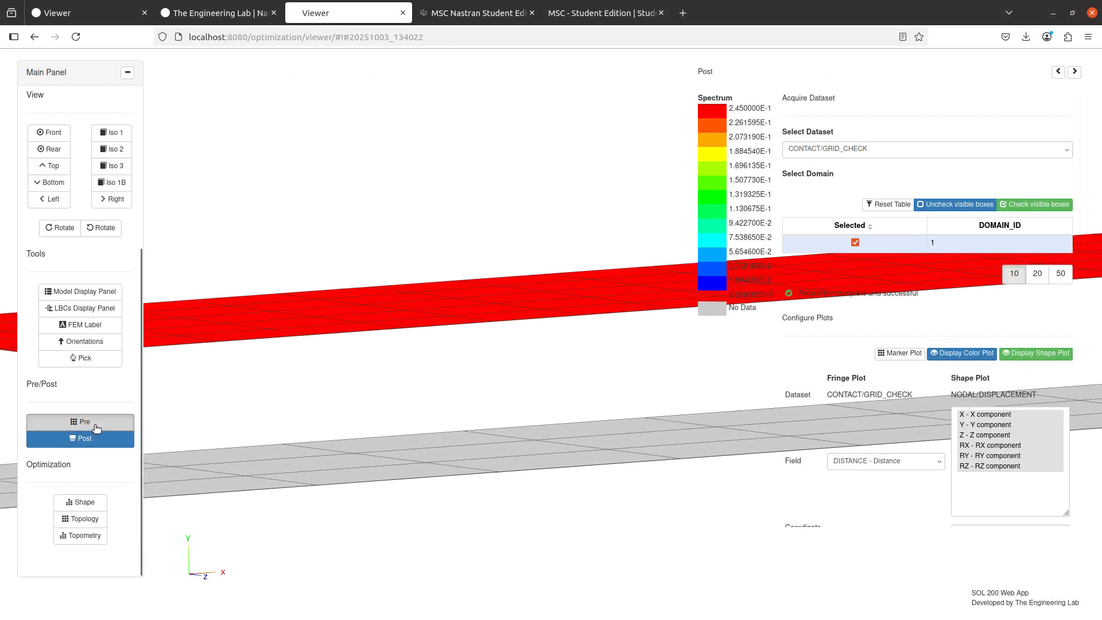
pyautogui.click(180, 109)
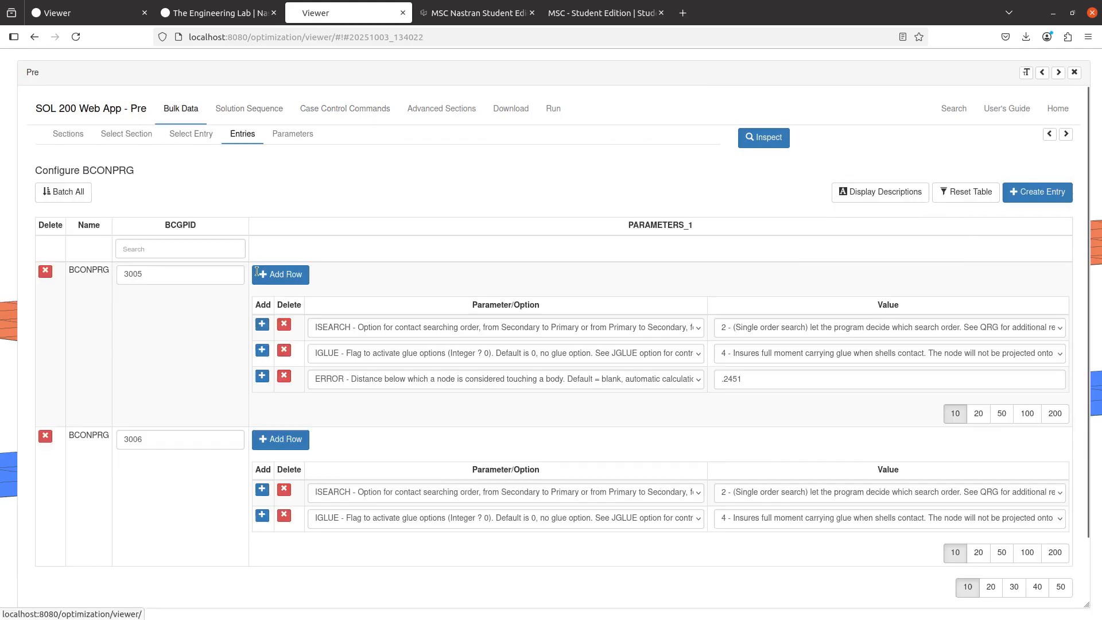
pyautogui.click(191, 134)
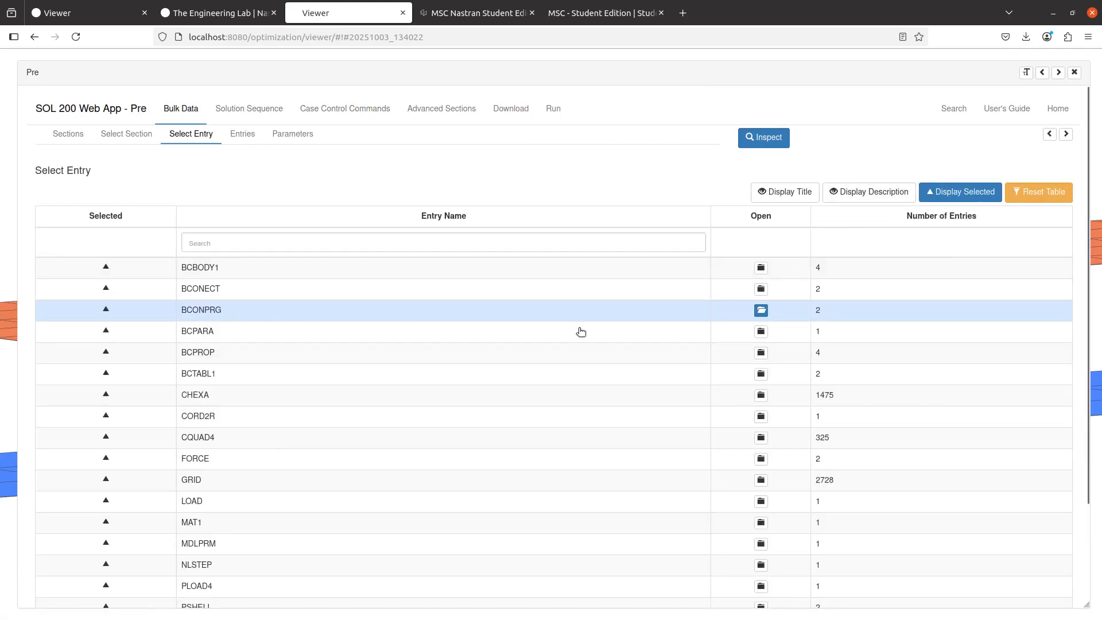
pyautogui.scroll(-3, 212, 413)
pyautogui.click(214, 430)
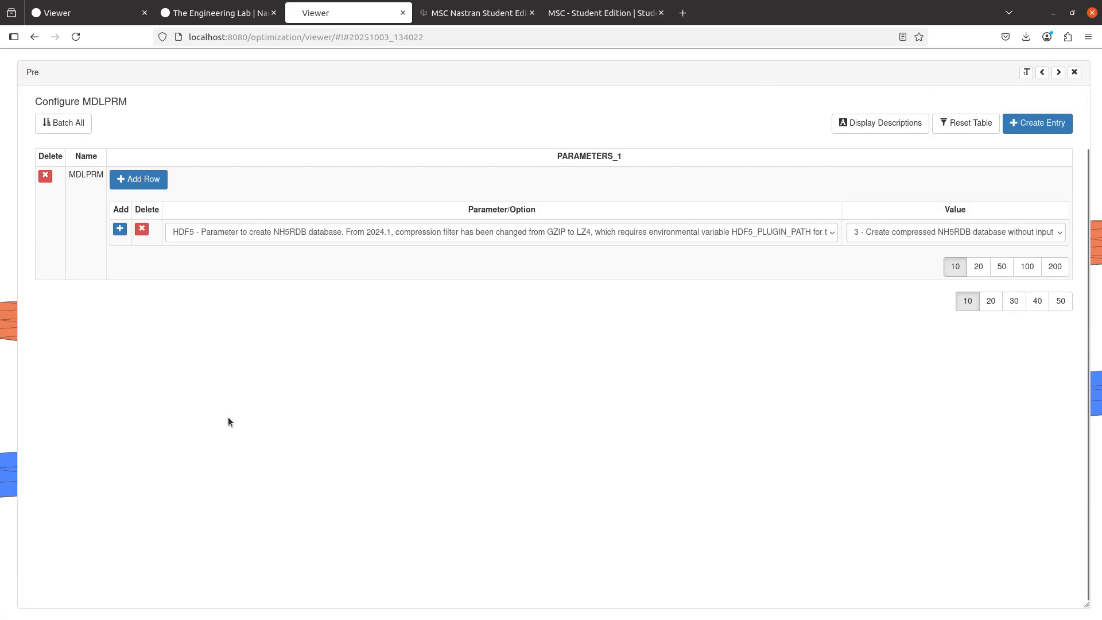
pyautogui.scroll(2, 876, 260)
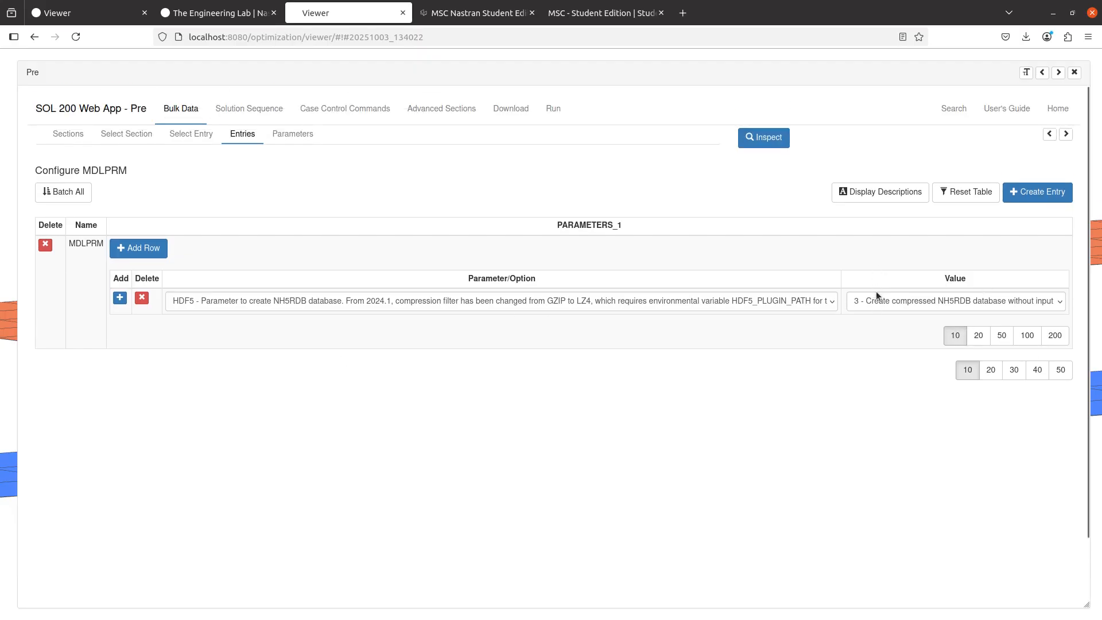
# Keep option 3 for the HDF5 parameter, delete the MDLPRM entry, and return to the list of bulk data entries
pyautogui.click(876, 294)
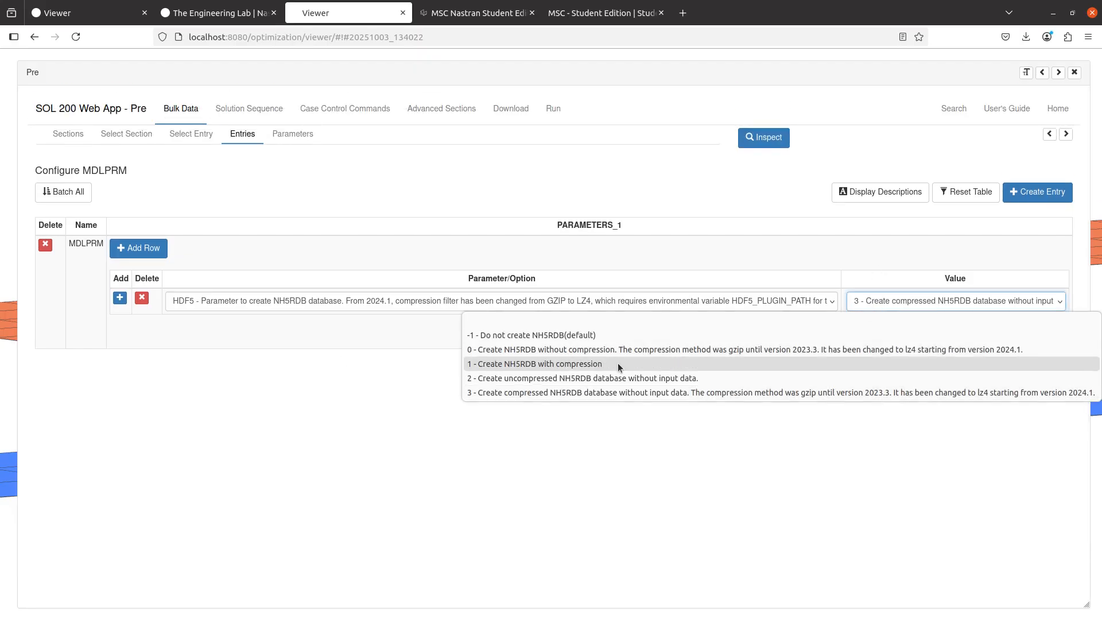
pyautogui.click(616, 396)
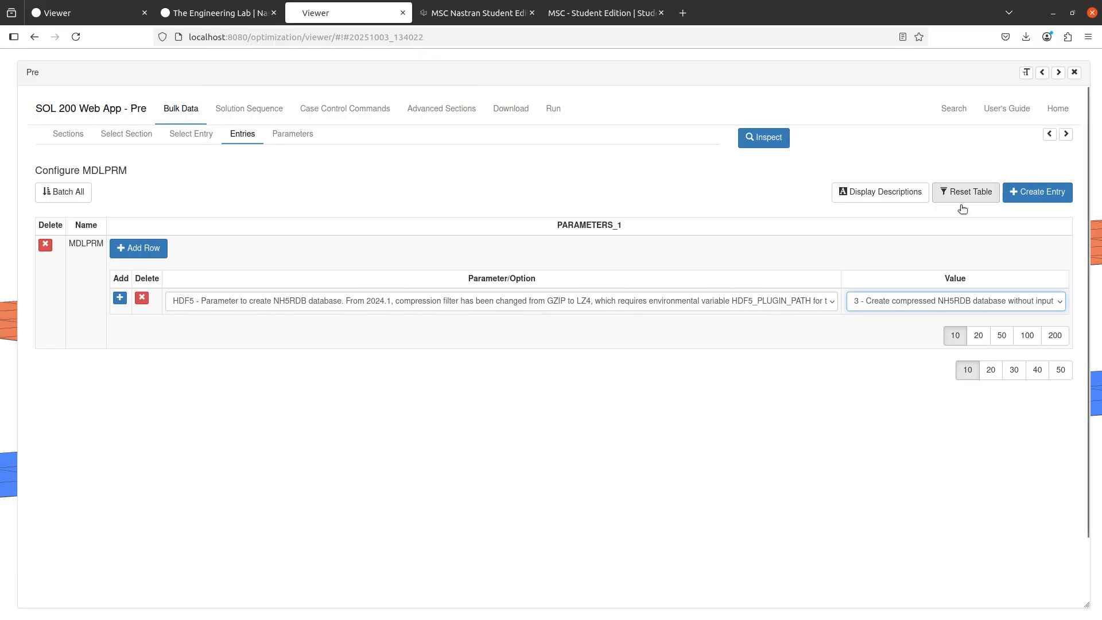
pyautogui.click(45, 244)
pyautogui.click(185, 138)
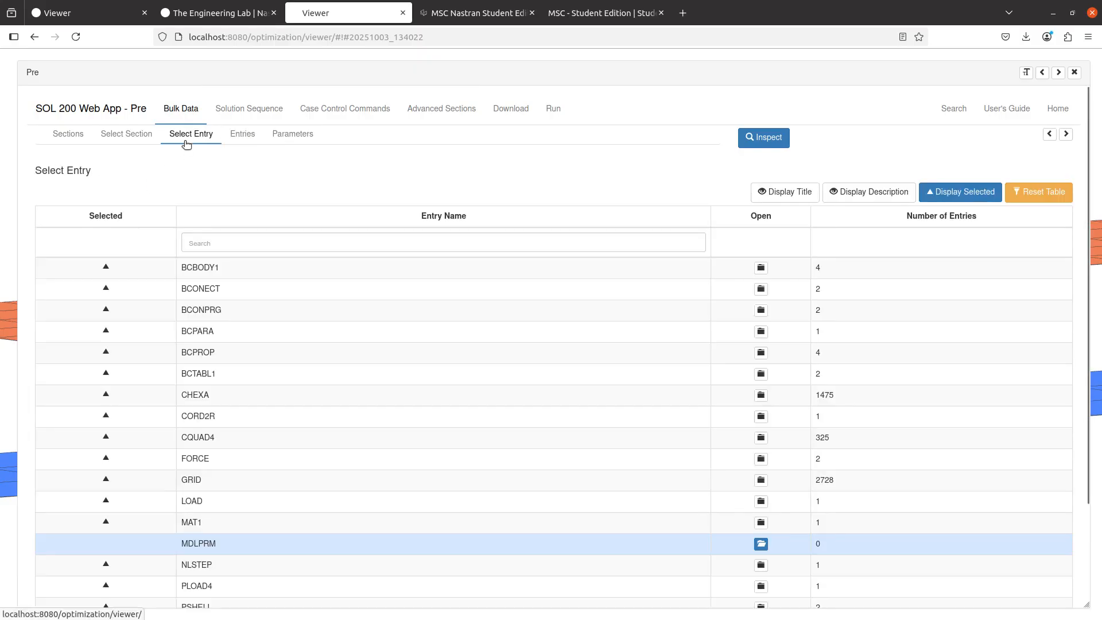
# Find HDF5OUT in the bulk data entry list and create an HDF5OUT entry without parameter rows
pyautogui.click(335, 244)
pyautogui.write('hdf5ou')
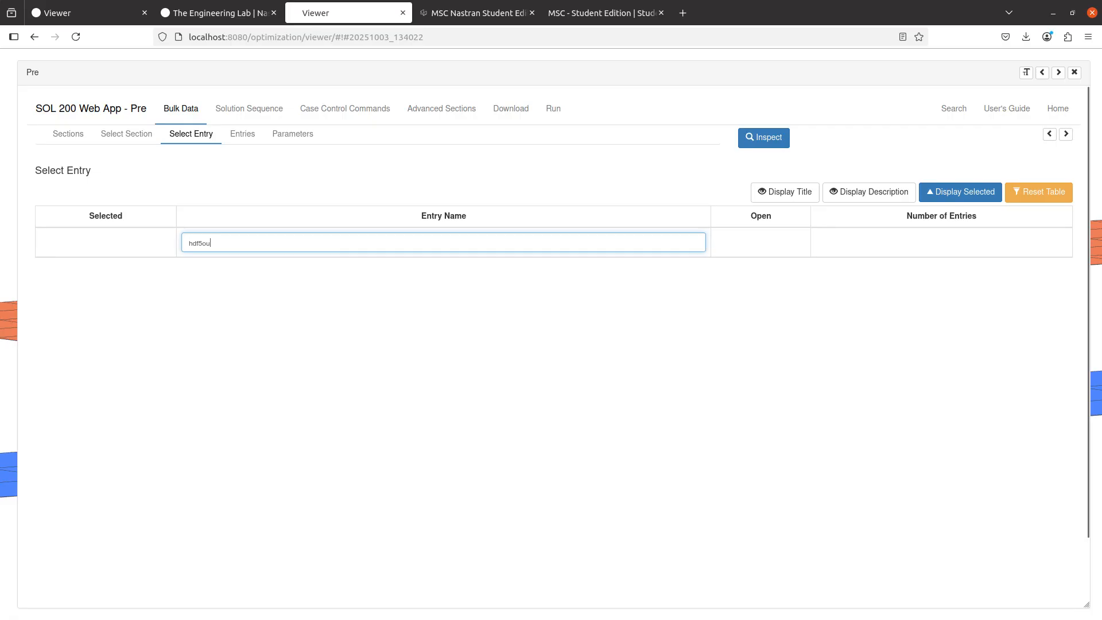
pyautogui.hotkey('ctrl', 'a')
pyautogui.press('BackSpace')
pyautogui.hotkey('ctrl', '+')
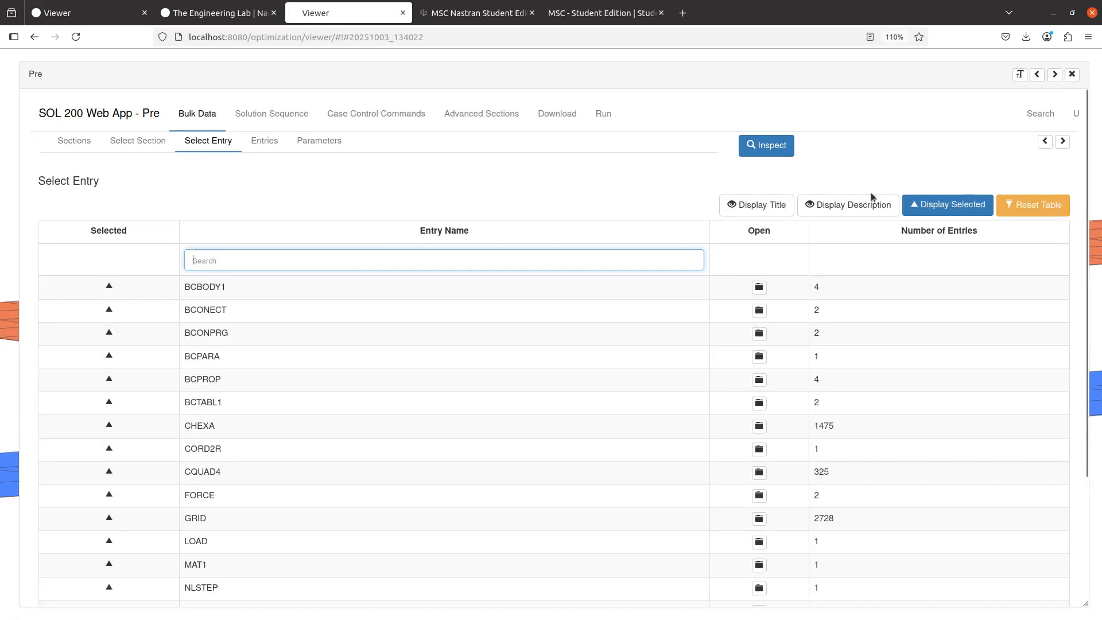
pyautogui.write('hdf5ou')
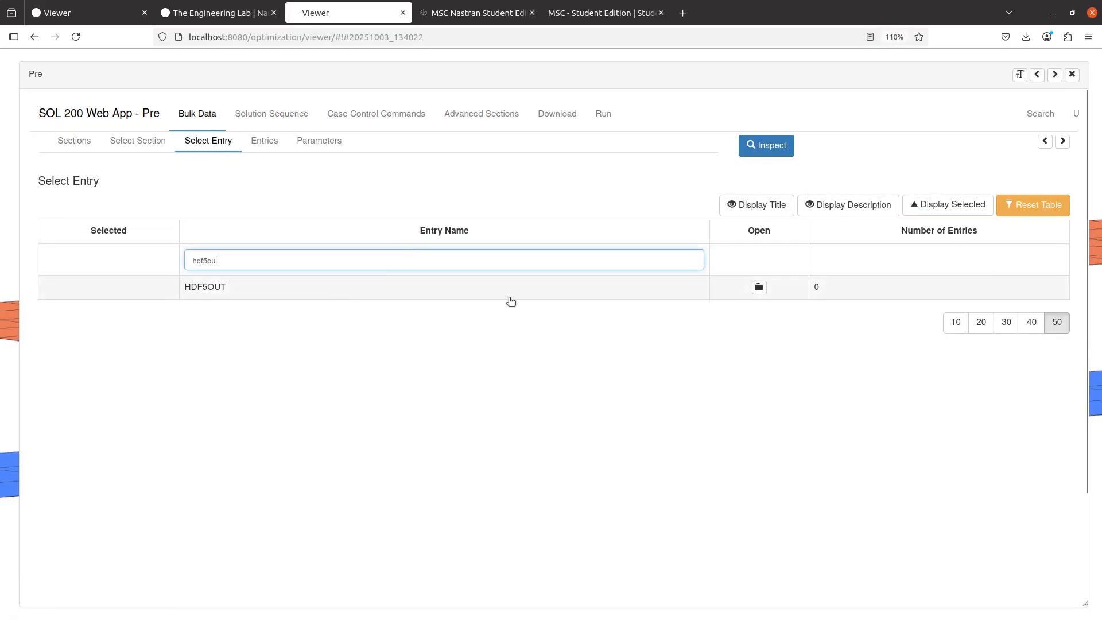
pyautogui.click(758, 287)
pyautogui.click(1031, 205)
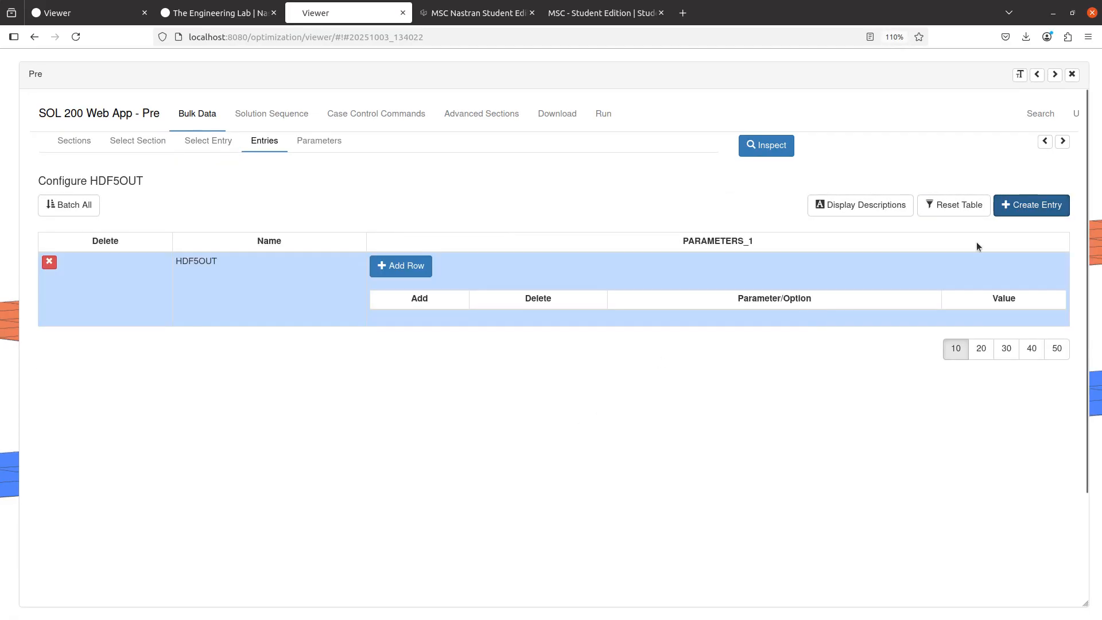
# Show the BDF output with the HDF5OUT line, and upload the BDF for an immediate MSC Nastran run
pyautogui.click(1045, 142)
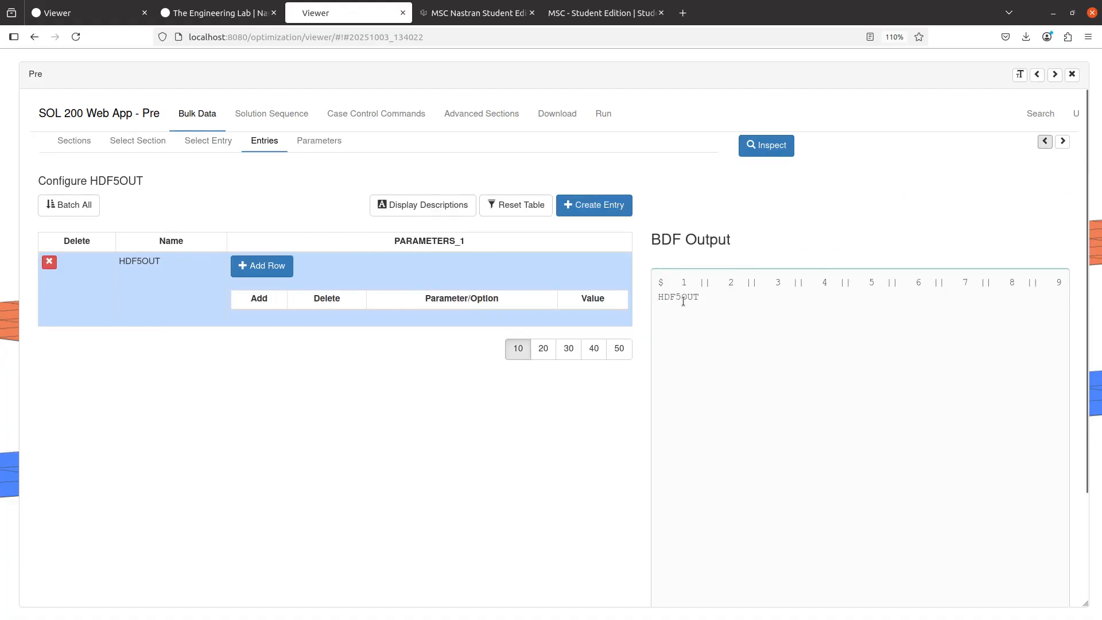
pyautogui.doubleClick(683, 298)
pyautogui.click(557, 114)
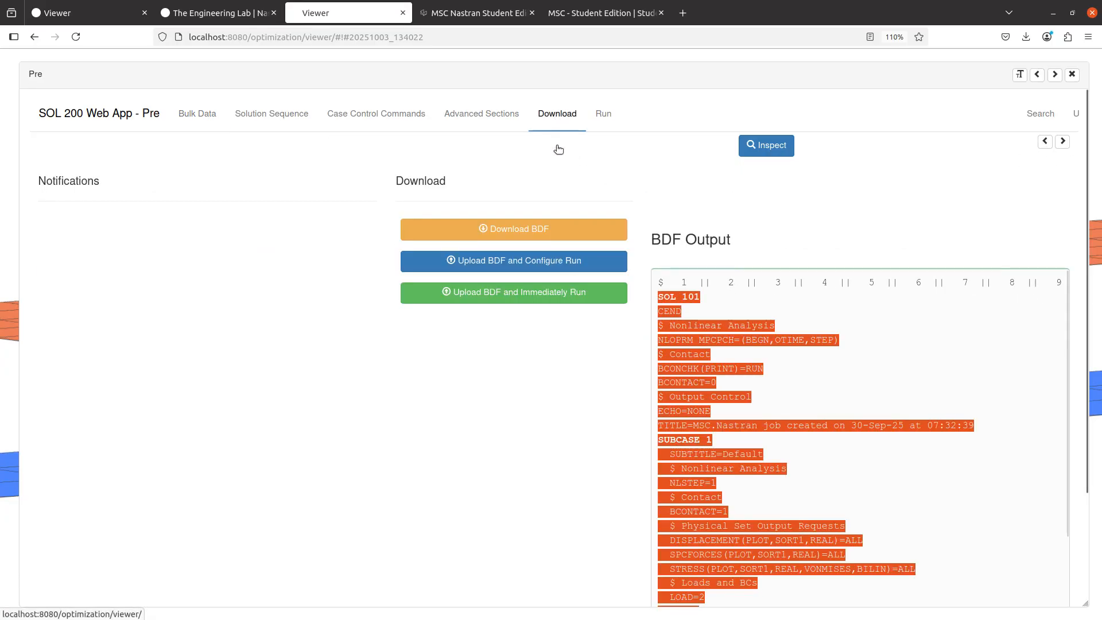
pyautogui.click(574, 299)
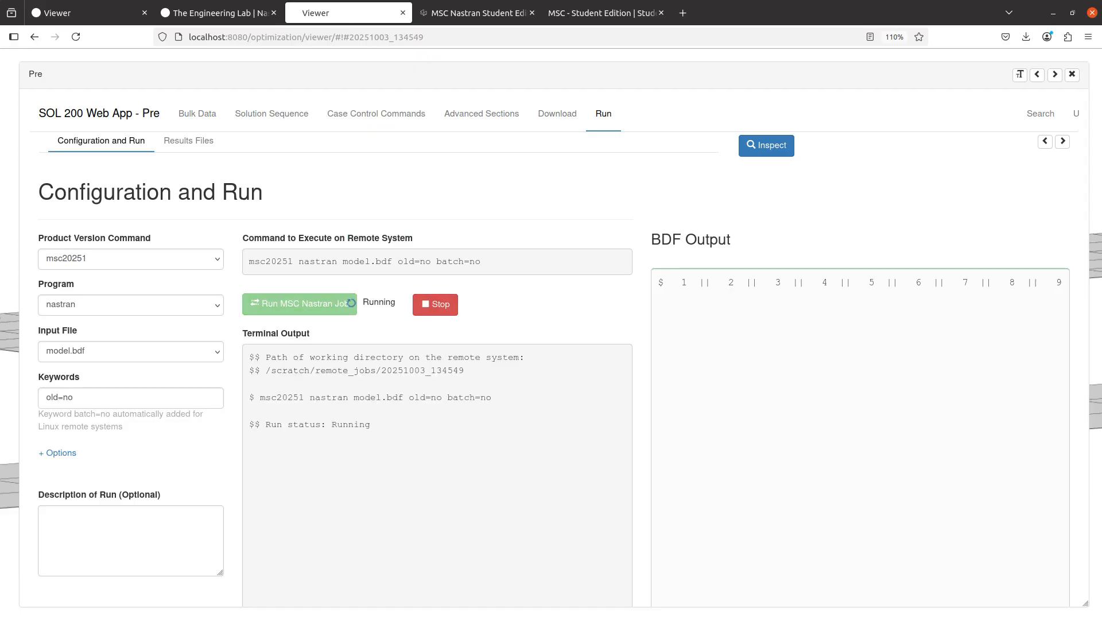
# In the "new 19" notes in Notepad++, mark the HDF5OUT vs. MDLPRM,HDF5 line and the Chapter 9: Contact line with "x"
pyautogui.hotkey('alt', 'Tab')
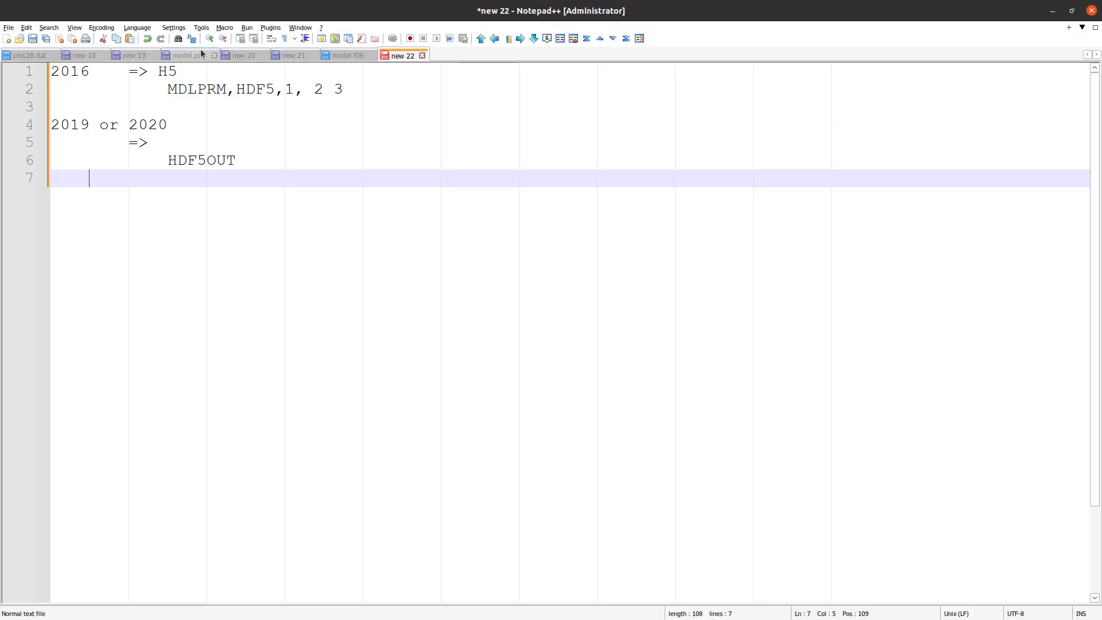
pyautogui.click(134, 55)
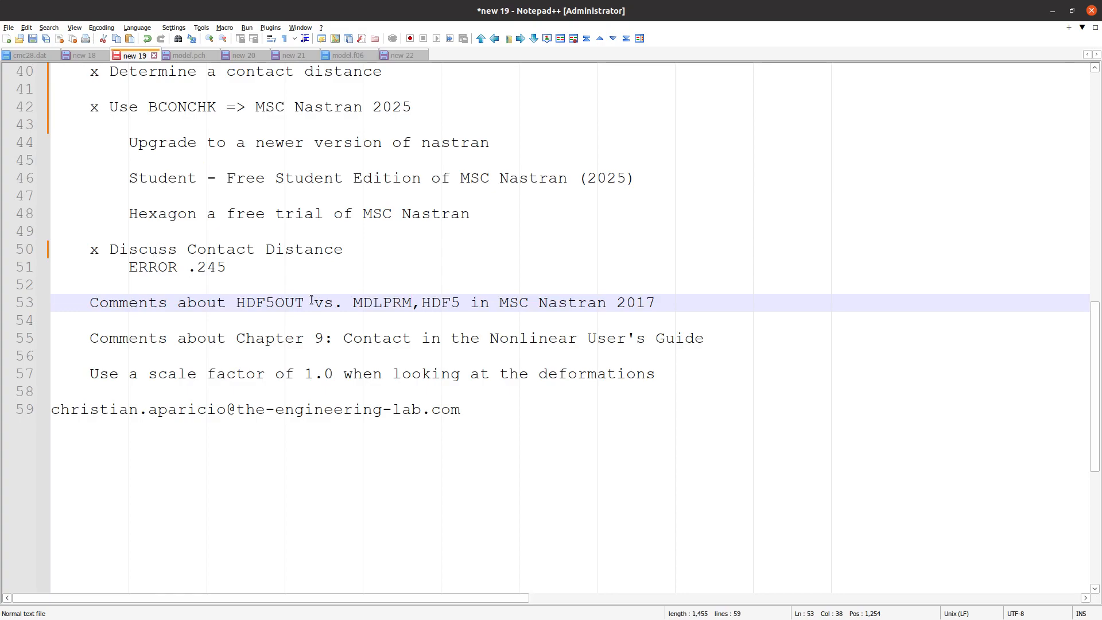
pyautogui.click(89, 305)
pyautogui.write('x')
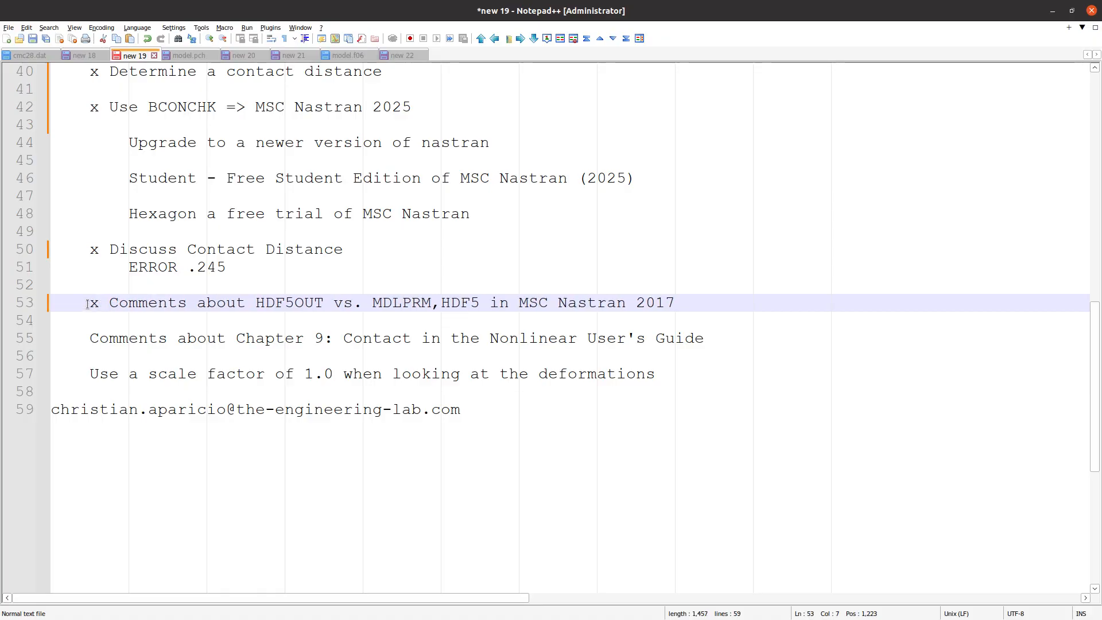
pyautogui.click(92, 340)
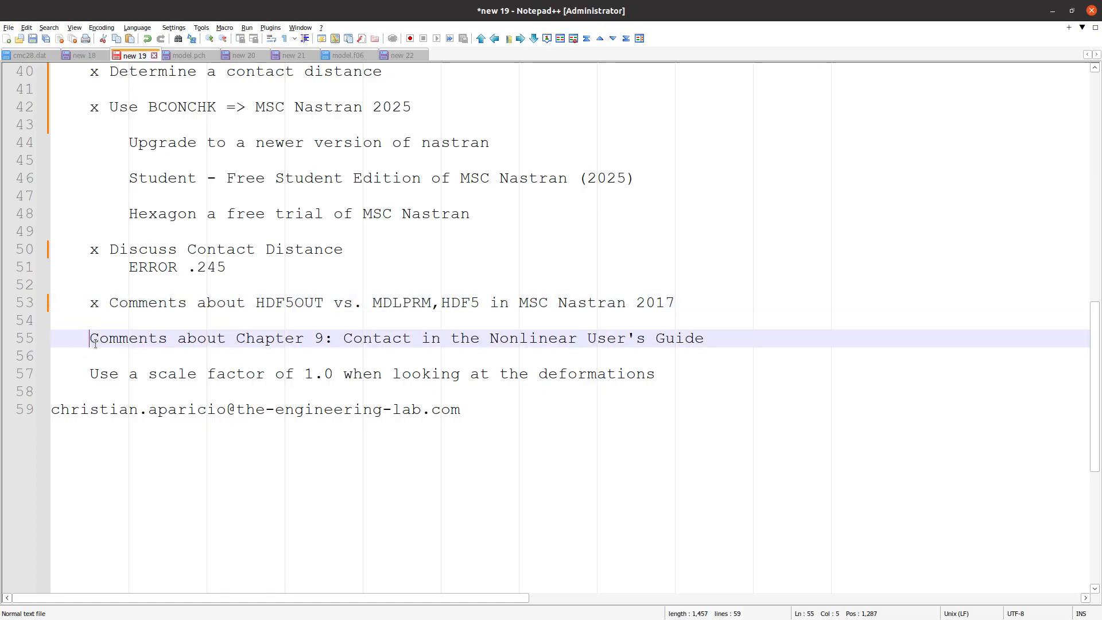
pyautogui.write('x')
# Switch to the Nonlinear User's Guide PDF, go to its cover page, and view the contents of Chapter 9: Contact
pyautogui.hotkey('alt', 'Tab')
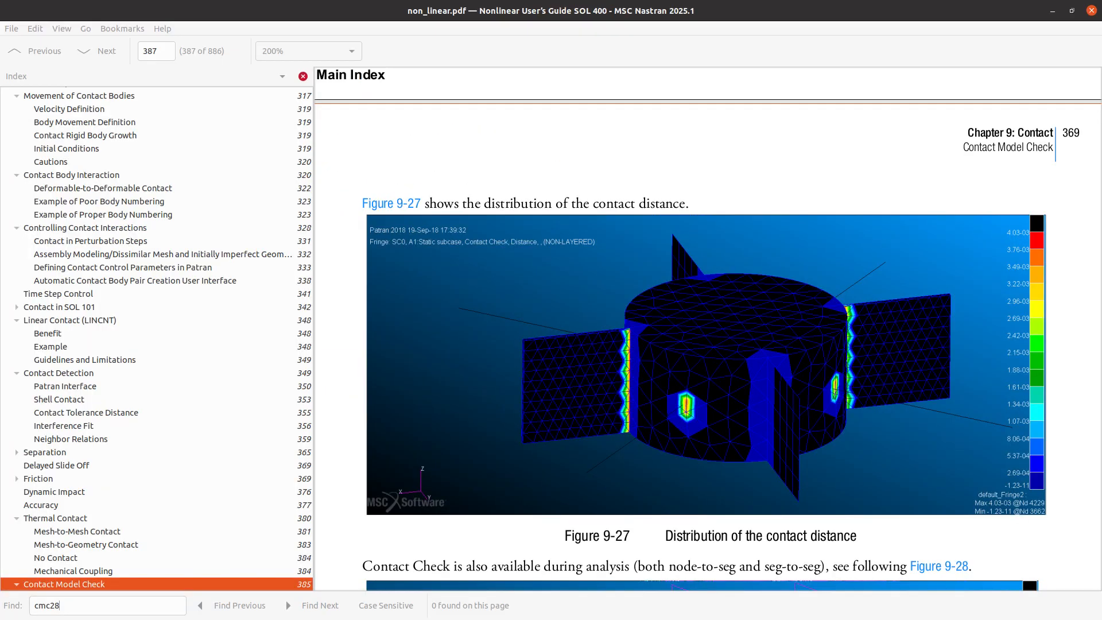
pyautogui.scroll(5, 229, 184)
pyautogui.click(154, 84)
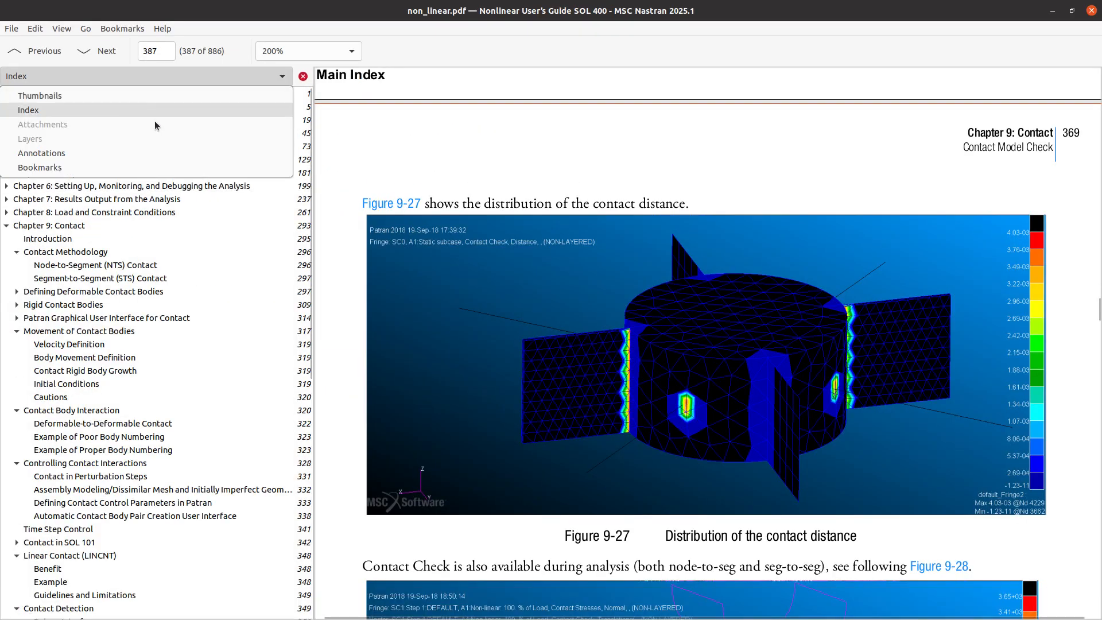
pyautogui.click(152, 264)
pyautogui.click(138, 105)
pyautogui.click(138, 96)
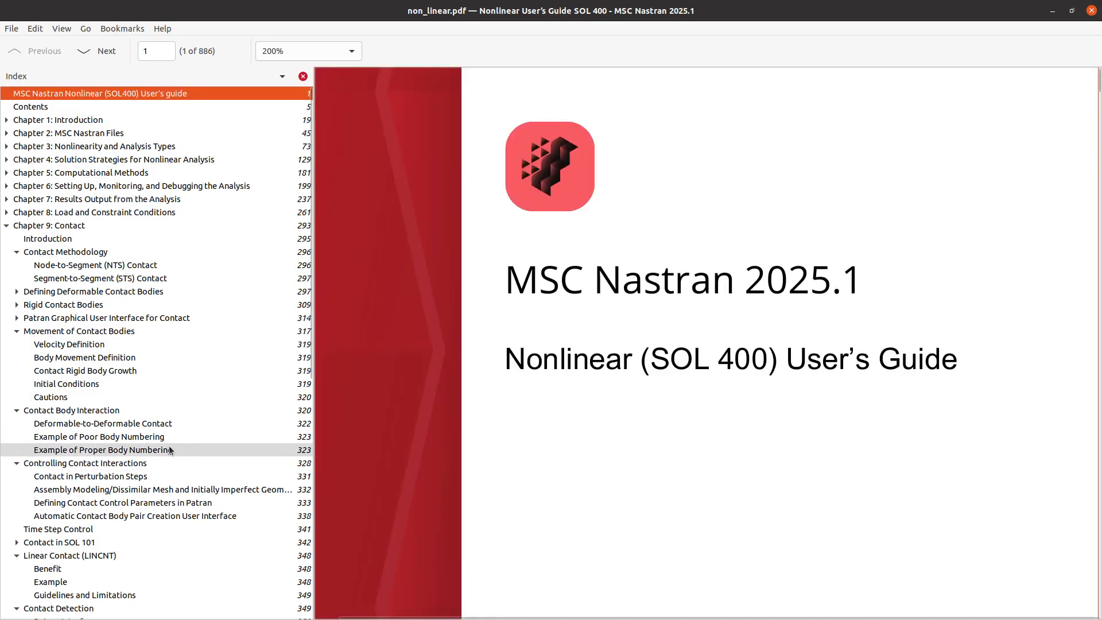
pyautogui.click(138, 225)
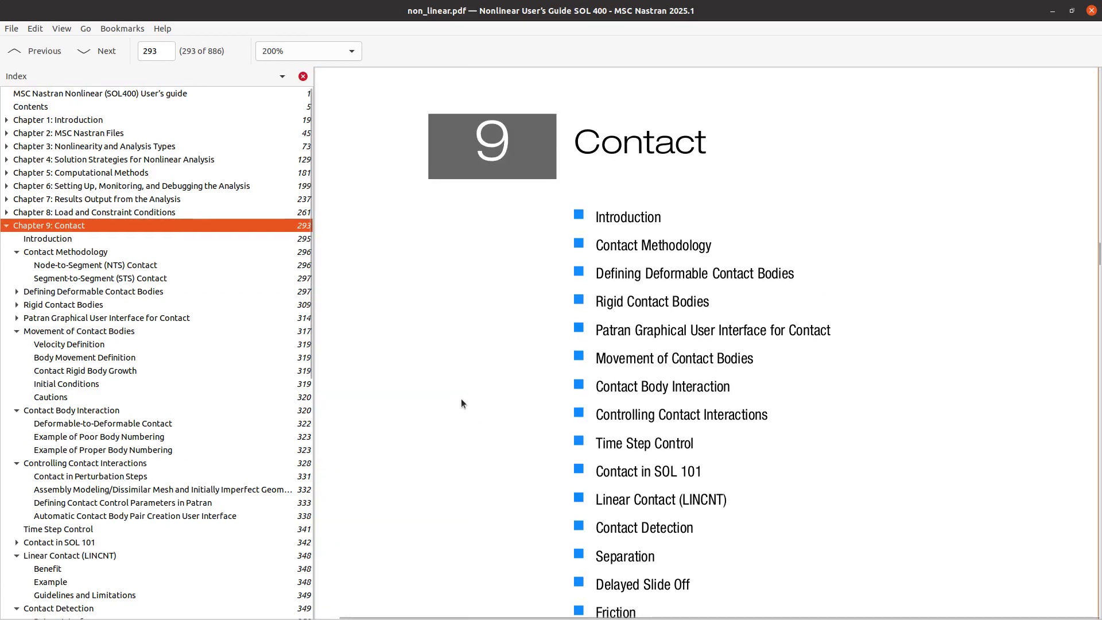
pyautogui.scroll(-2, 460, 398)
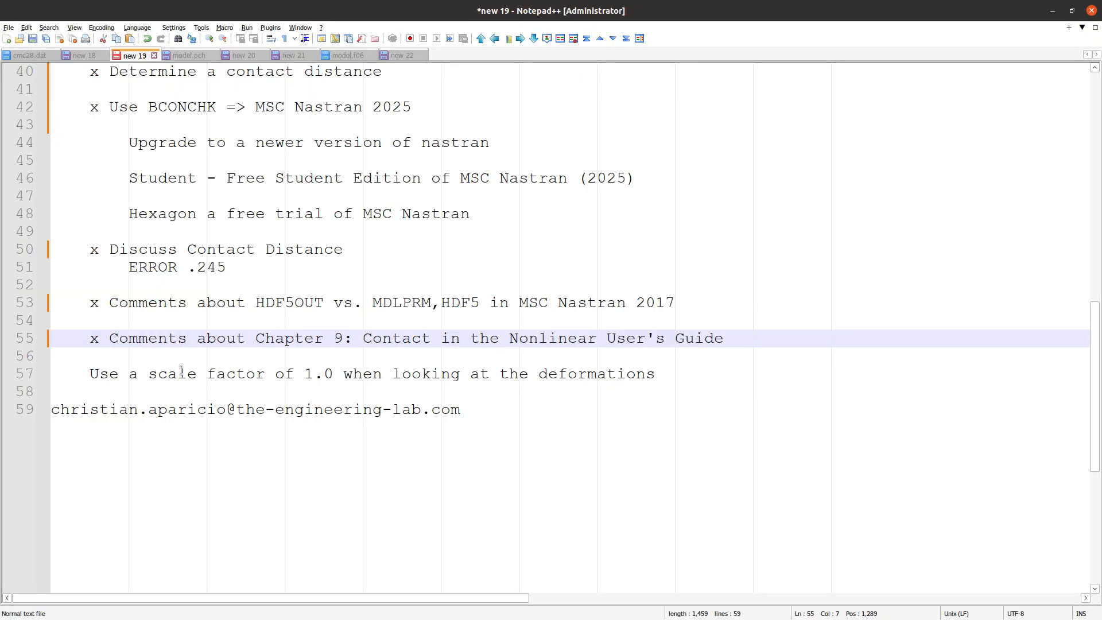
# Back in the Notepad++ notes, mark the line about using a scale factor of 1.0 for deformations with "x"
pyautogui.click(89, 374)
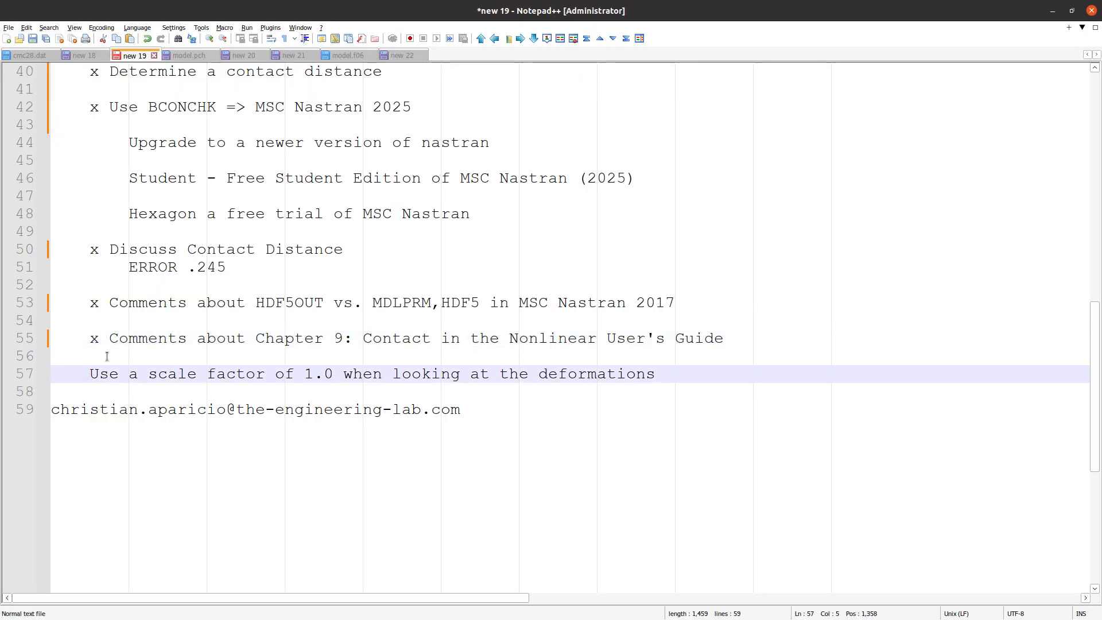
pyautogui.write('x')
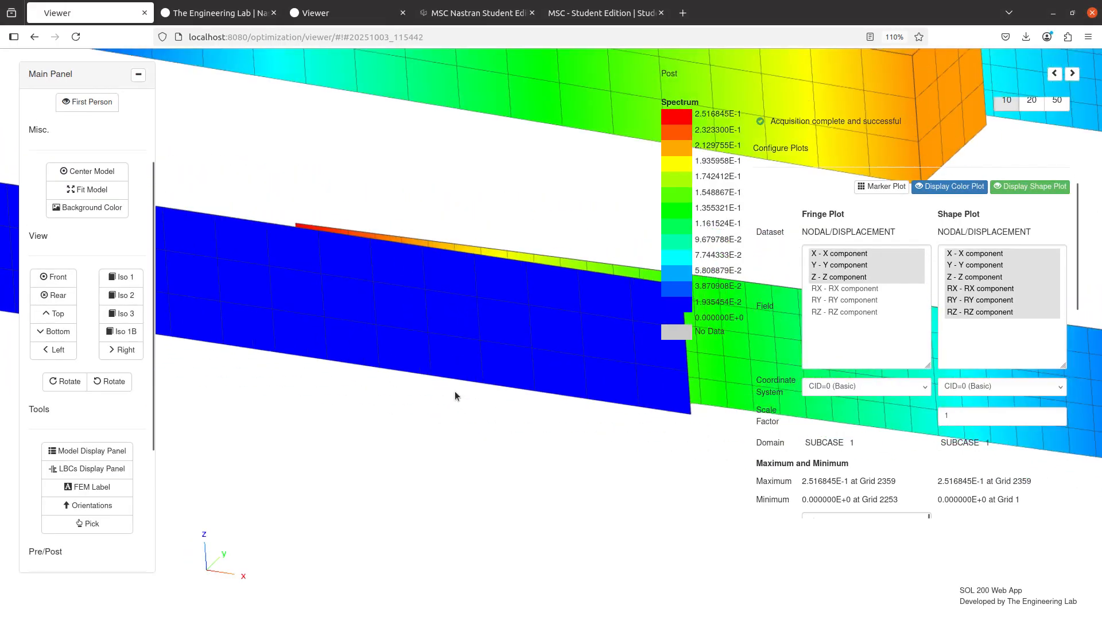
# Switch to the Viewer in Firefox, set the shape plot scale factor to 10, and toggle the shape plot to compare the deformed and undeformed plates
pyautogui.scroll(-5, 455, 392)
pyautogui.moveTo(409, 365); pyautogui.dragTo(628, 488)
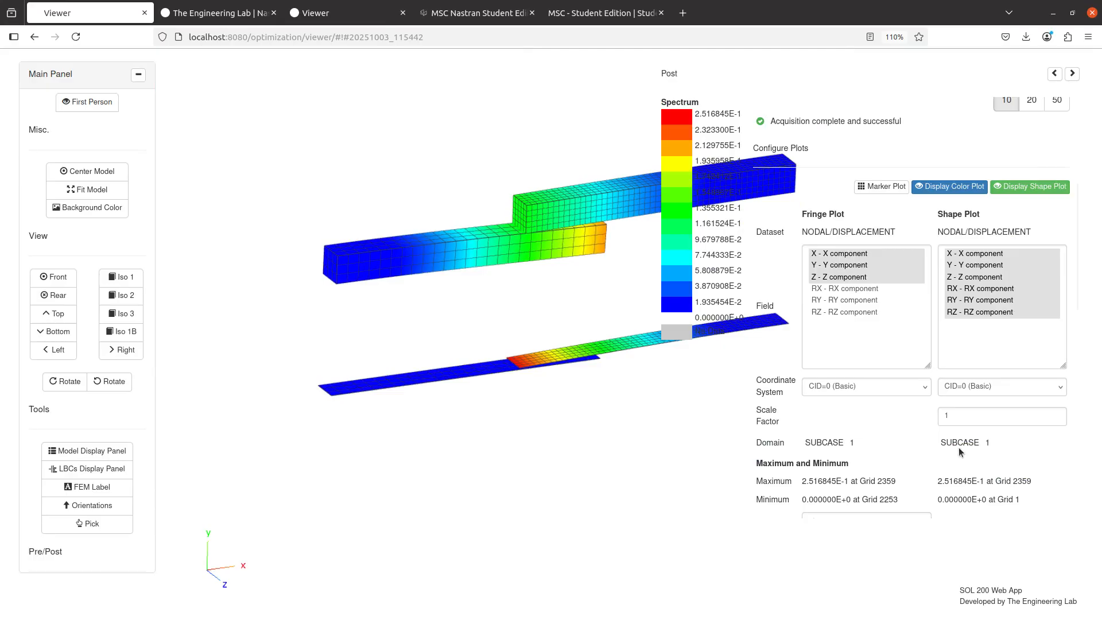
pyautogui.click(973, 415)
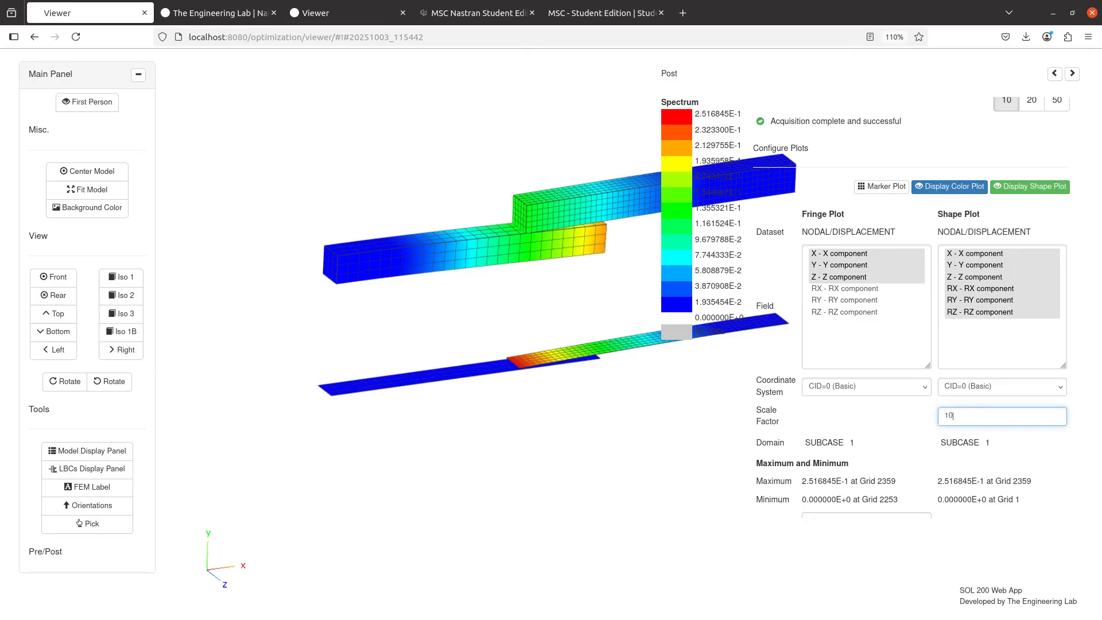
pyautogui.write('0')
pyautogui.scroll(6, 598, 495)
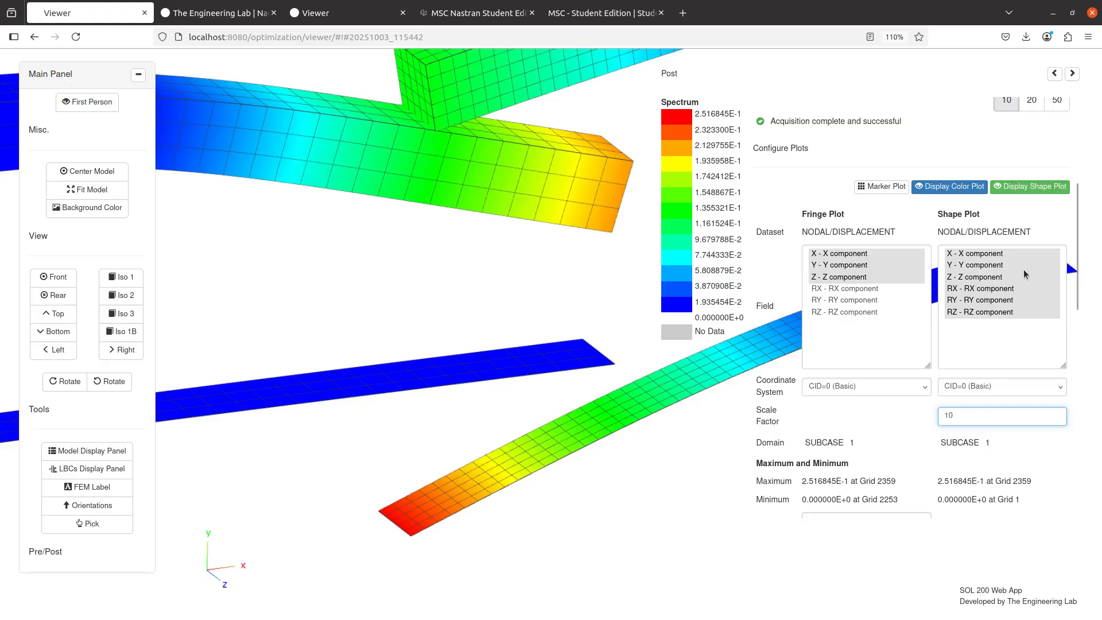
pyautogui.click(1030, 187)
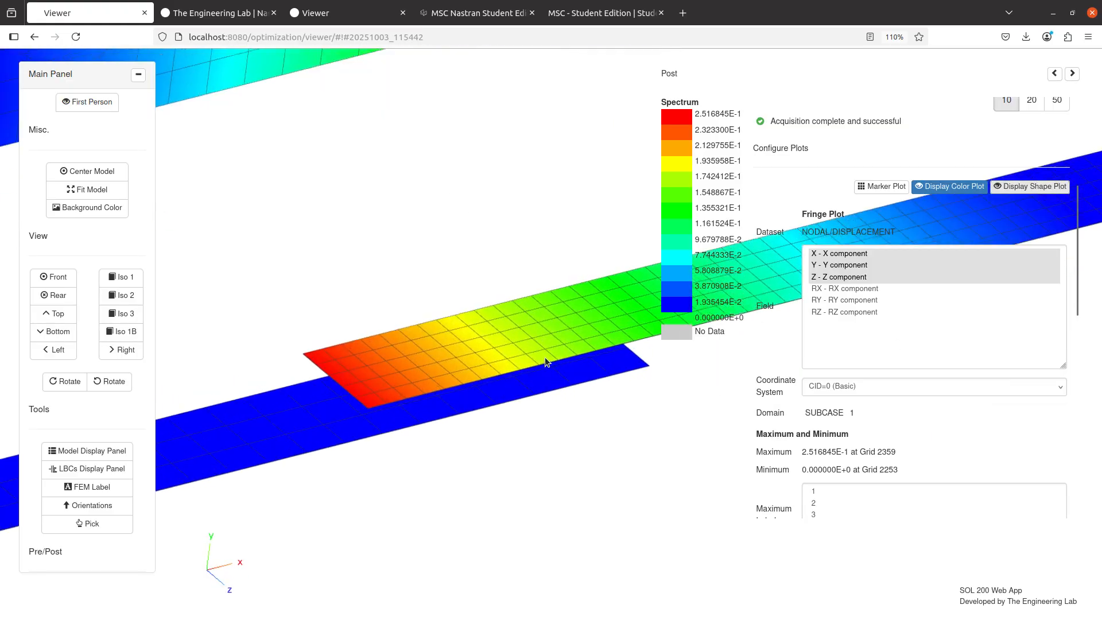
pyautogui.click(1030, 187)
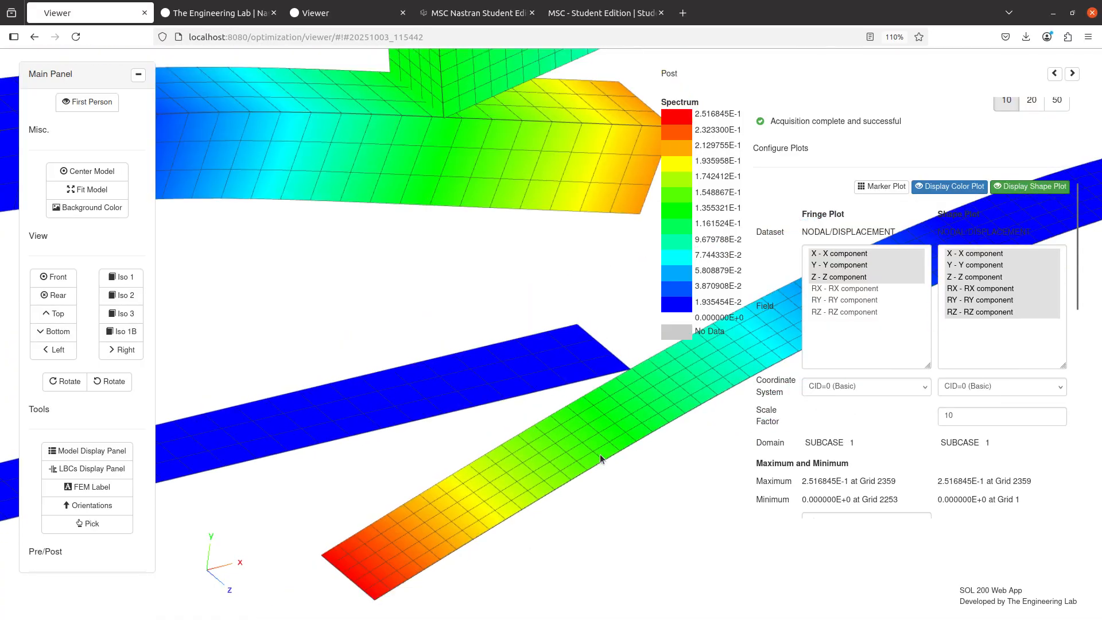
pyautogui.moveTo(608, 466); pyautogui.dragTo(598, 441)
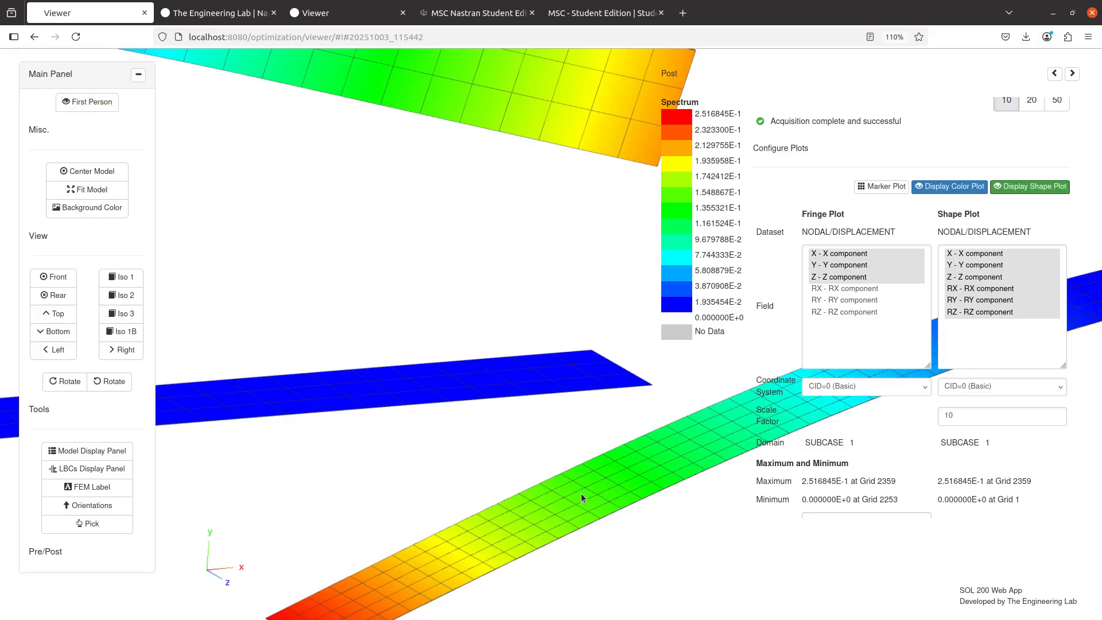
pyautogui.click(1016, 197)
pyautogui.click(1016, 196)
# Set the shape plot scale factor to 1 and examine the deformed plates from the side and at an angle
pyautogui.doubleClick(949, 415)
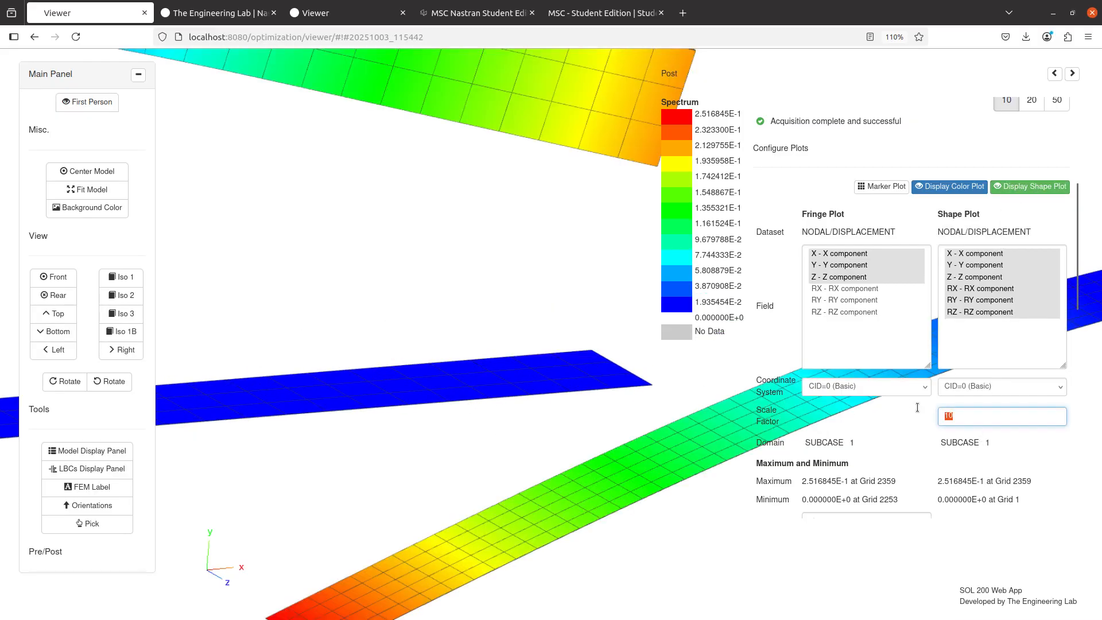
pyautogui.write('1')
pyautogui.moveTo(598, 442); pyautogui.dragTo(345, 362)
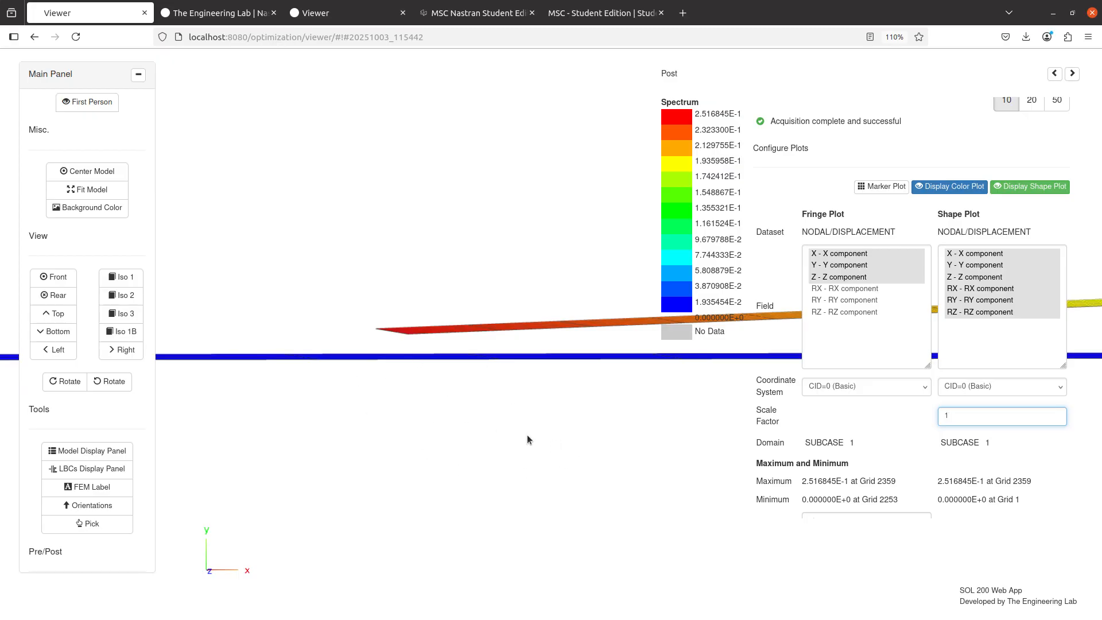
pyautogui.moveTo(527, 436); pyautogui.dragTo(434, 399)
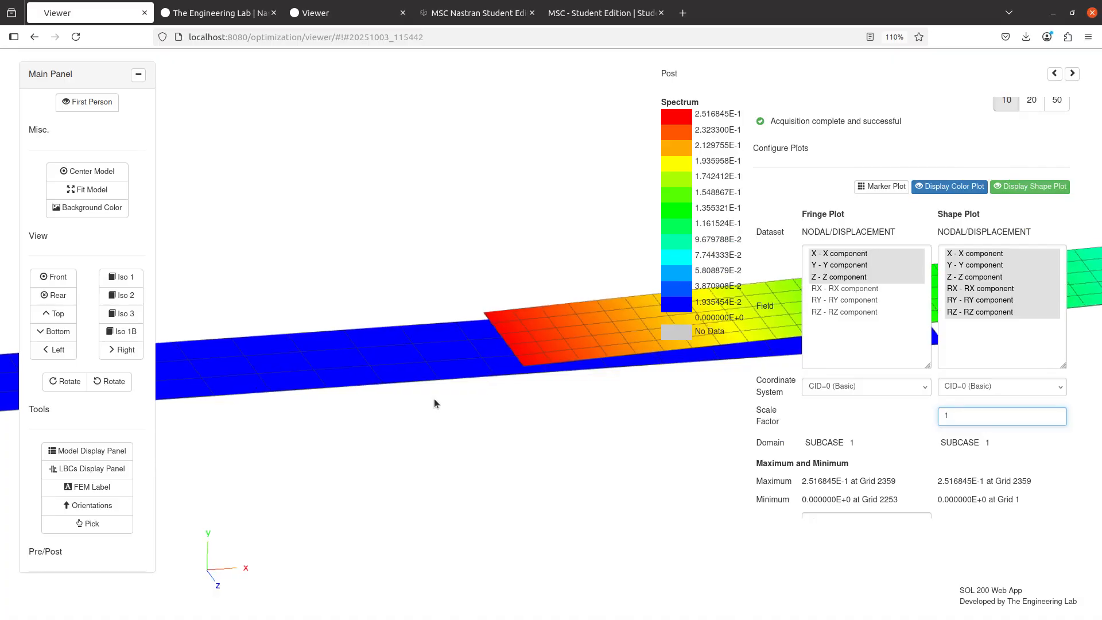
# Toggle the loads and boundary conditions display to replace the result plot with the undeformed model, and examine the gap between the two plates
pyautogui.click(123, 473)
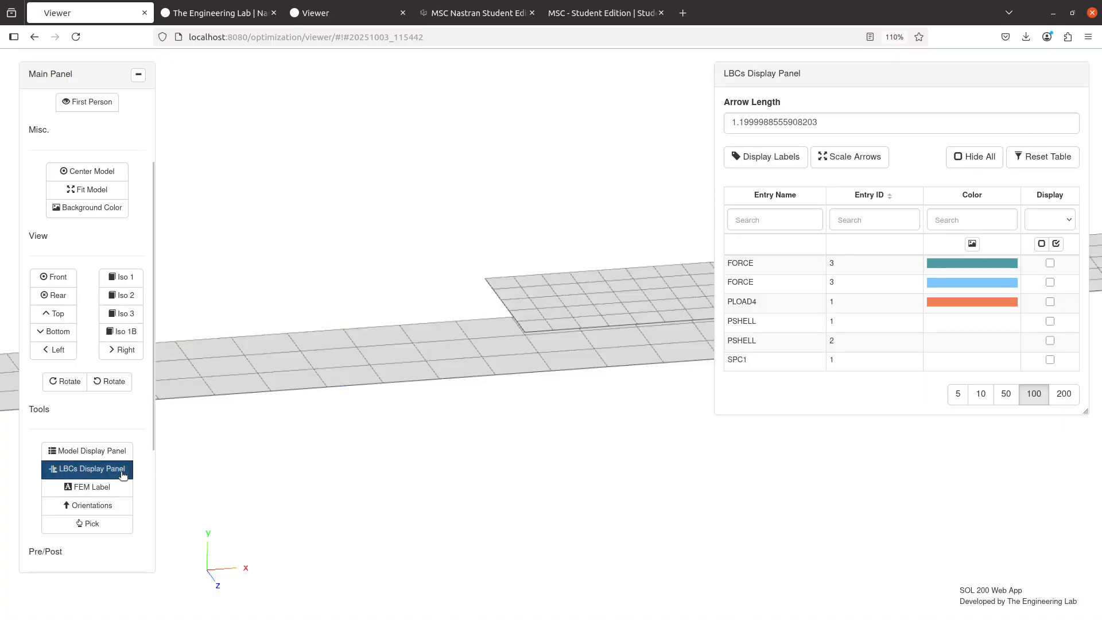
pyautogui.click(122, 473)
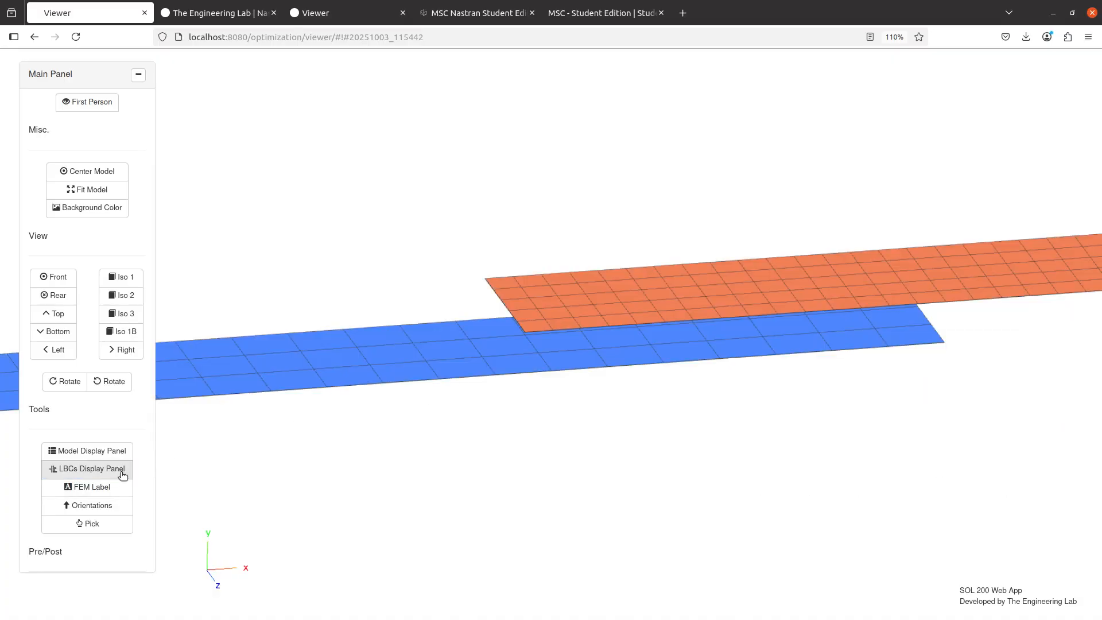
pyautogui.click(122, 472)
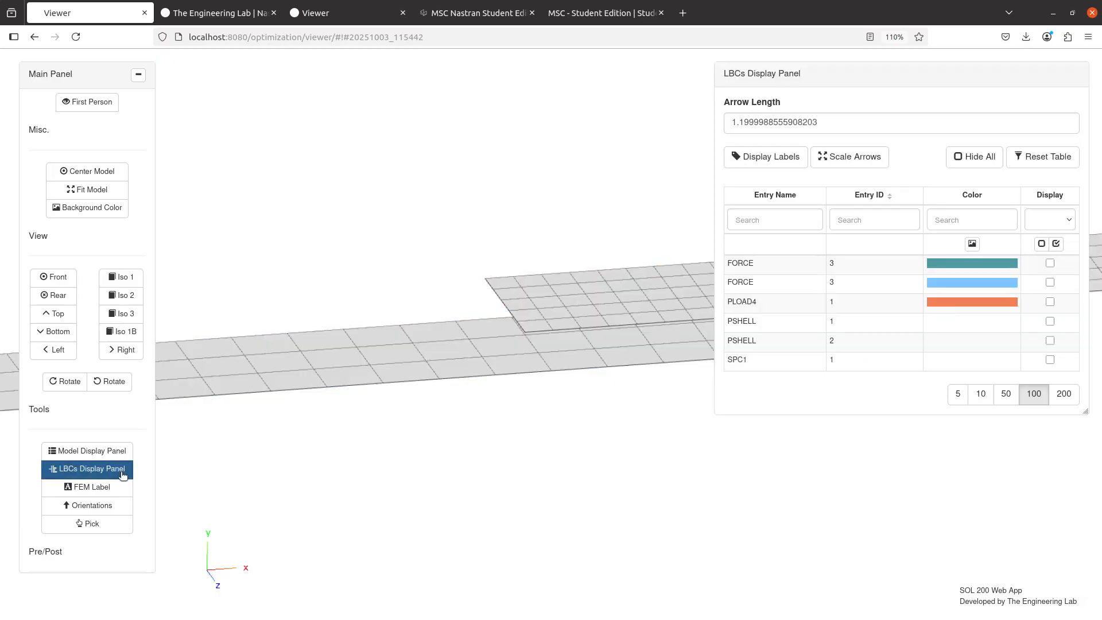
pyautogui.click(122, 473)
pyautogui.moveTo(460, 329); pyautogui.dragTo(563, 210)
pyautogui.moveTo(446, 409); pyautogui.dragTo(490, 392)
pyautogui.scroll(-8, 491, 390)
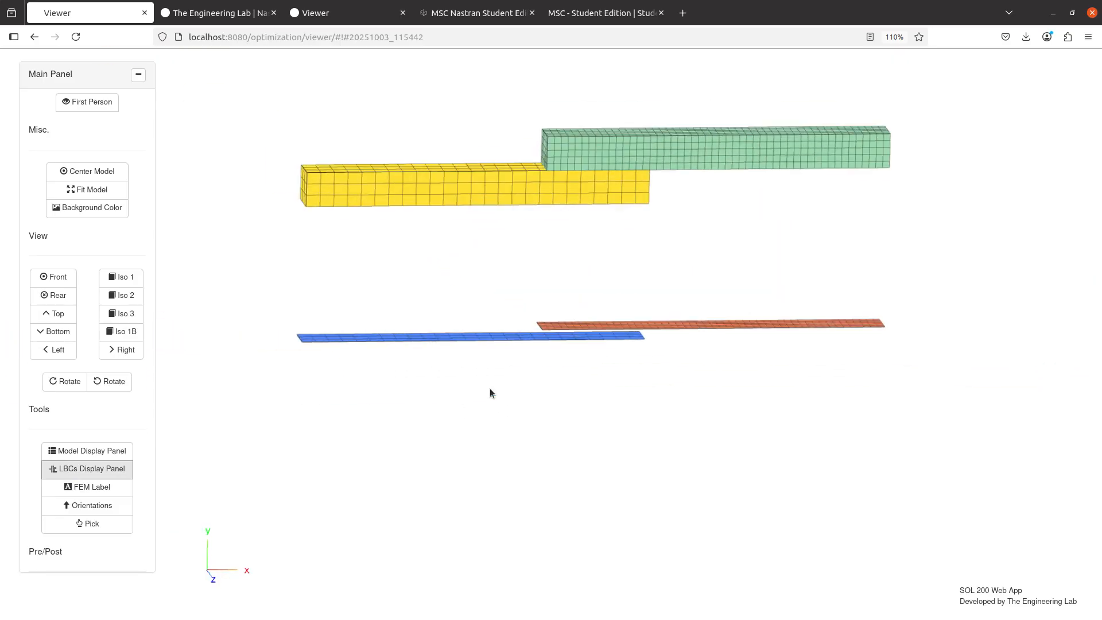
pyautogui.scroll(4, 490, 389)
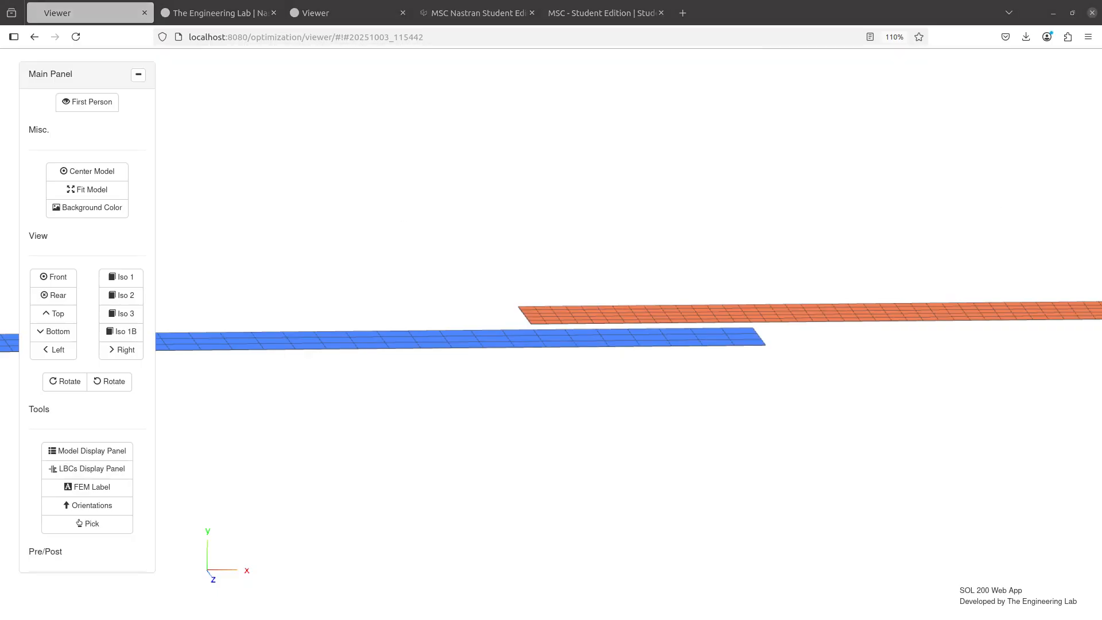
# Switch to the third browser tab's Viewer and examine the deformed plates and connecting MPC lines beside the shape plot scale factor
pyautogui.click(332, 12)
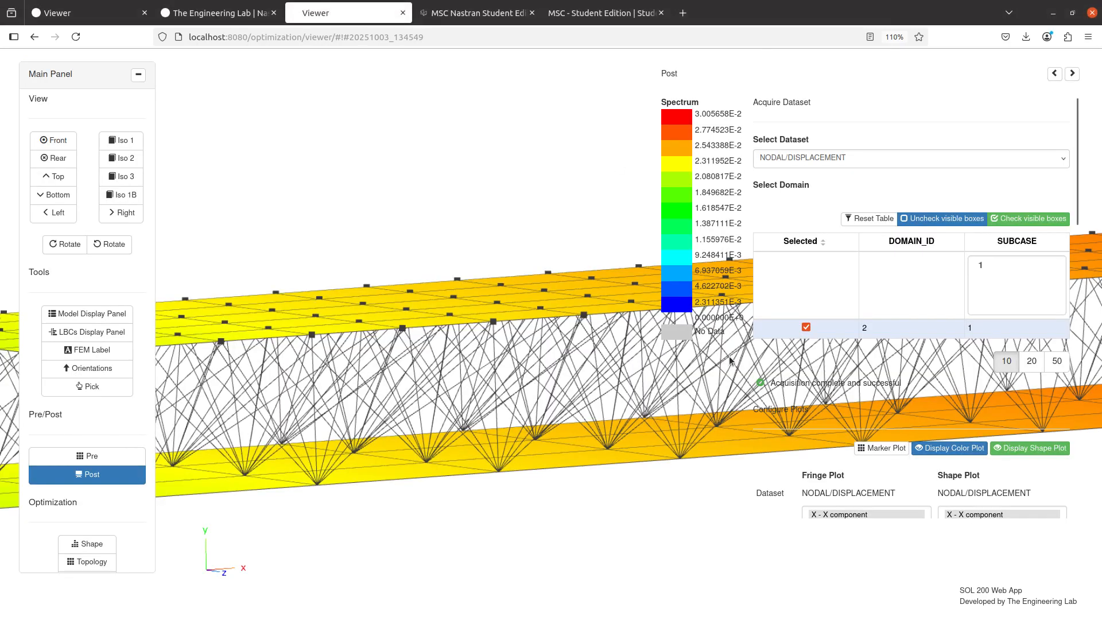
pyautogui.scroll(-5, 861, 362)
pyautogui.scroll(-8, 468, 302)
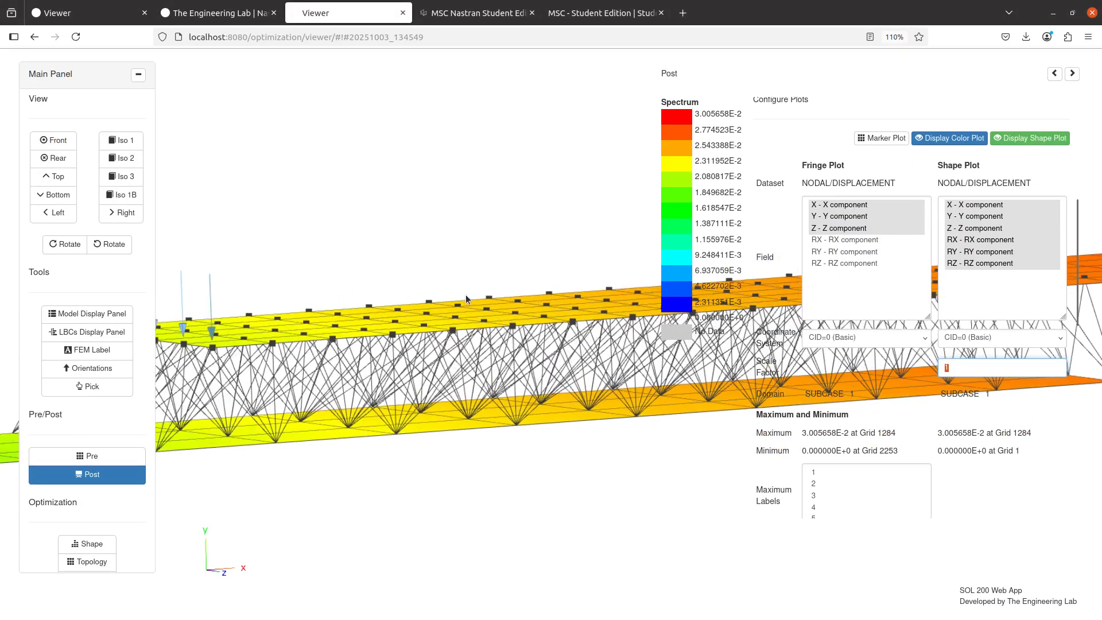
pyautogui.moveTo(467, 297); pyautogui.dragTo(322, 242)
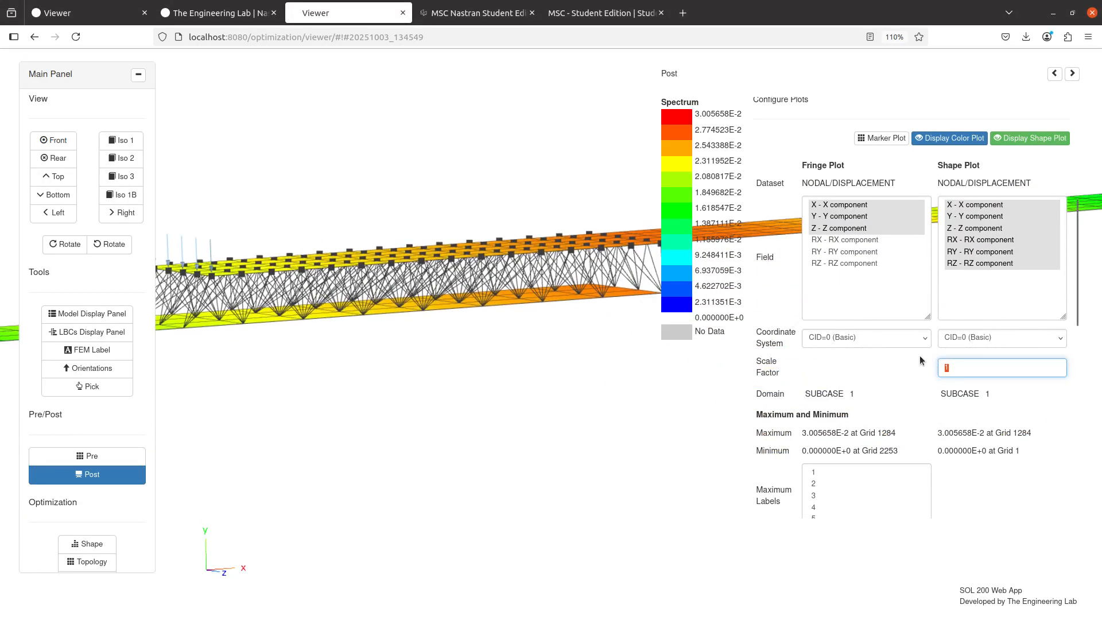
# Switch to the Notepad++ notes and add the indented line "Scale Fator = 1.0" below the item about the deformation scale factor
pyautogui.hotkey('alt', 'Tab')
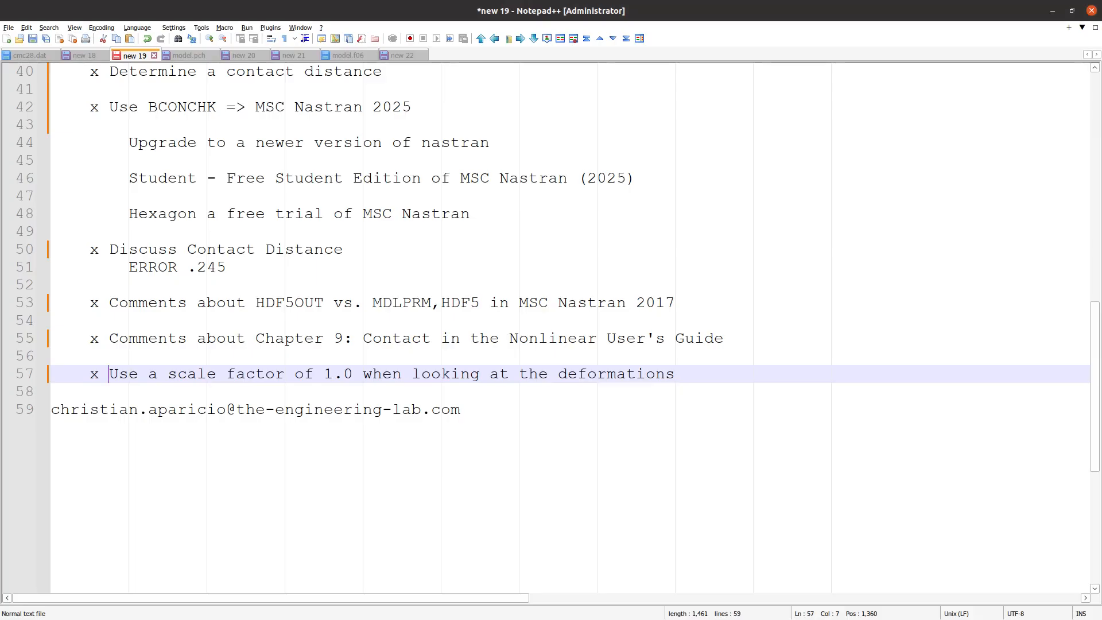
pyautogui.click(701, 374)
pyautogui.press('Return')
pyautogui.press('Return')
pyautogui.press('Tab')
pyautogui.write('Scale F')
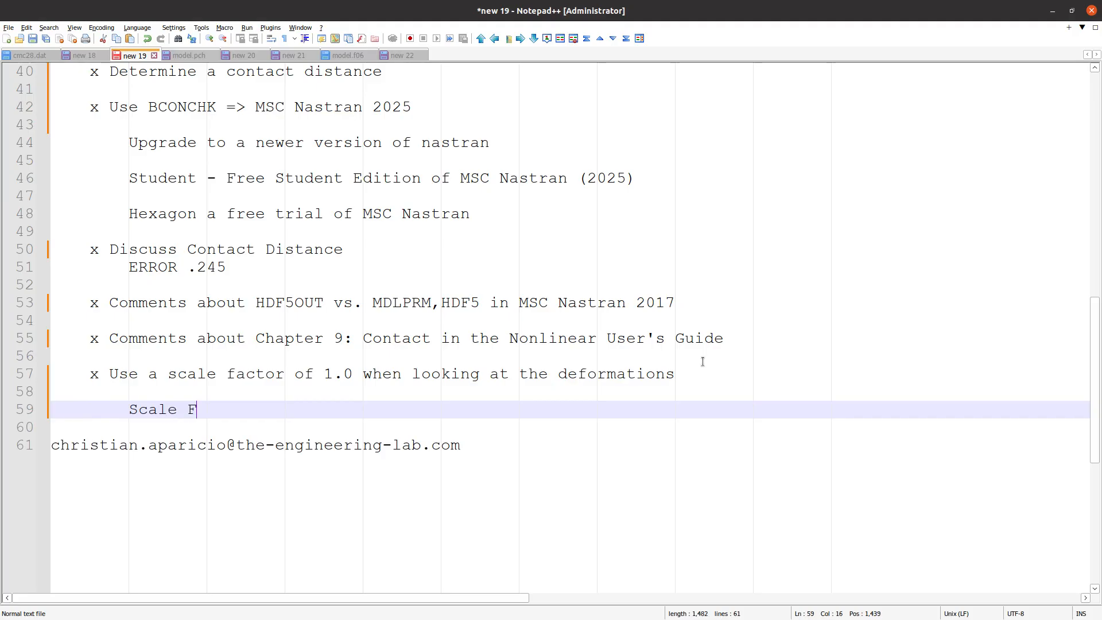
pyautogui.write('ator = 1')
# Duplicate the "Scale Fator = 1.0" line until it fills lines 59 to 74 of the notes
pyautogui.hotkey('ctrl', 'd')
pyautogui.hotkey('ctrl', 'd')
pyautogui.hotkey('ctrl', 'd')
pyautogui.hotkey('ctrl', 'd')
pyautogui.hotkey('ctrl', 'd')
pyautogui.hotkey('ctrl', 'd')
pyautogui.hotkey('ctrl', 'd')
pyautogui.hotkey('ctrl', 'd')
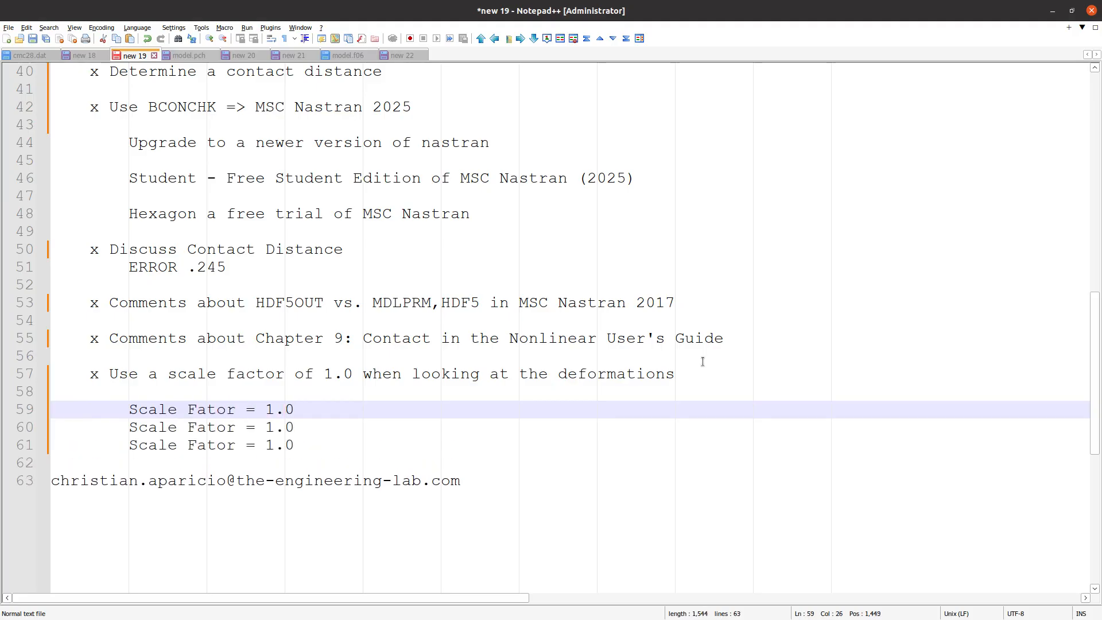
pyautogui.scroll(-5, 453, 411)
pyautogui.hotkey('ctrl', 'd')
pyautogui.hotkey('ctrl', 'd')
pyautogui.hotkey('ctrl', 'd')
pyautogui.hotkey('ctrl', 'd')
pyautogui.hotkey('ctrl', 'd')
pyautogui.hotkey('ctrl', 'd')
pyautogui.hotkey('ctrl', 'd')
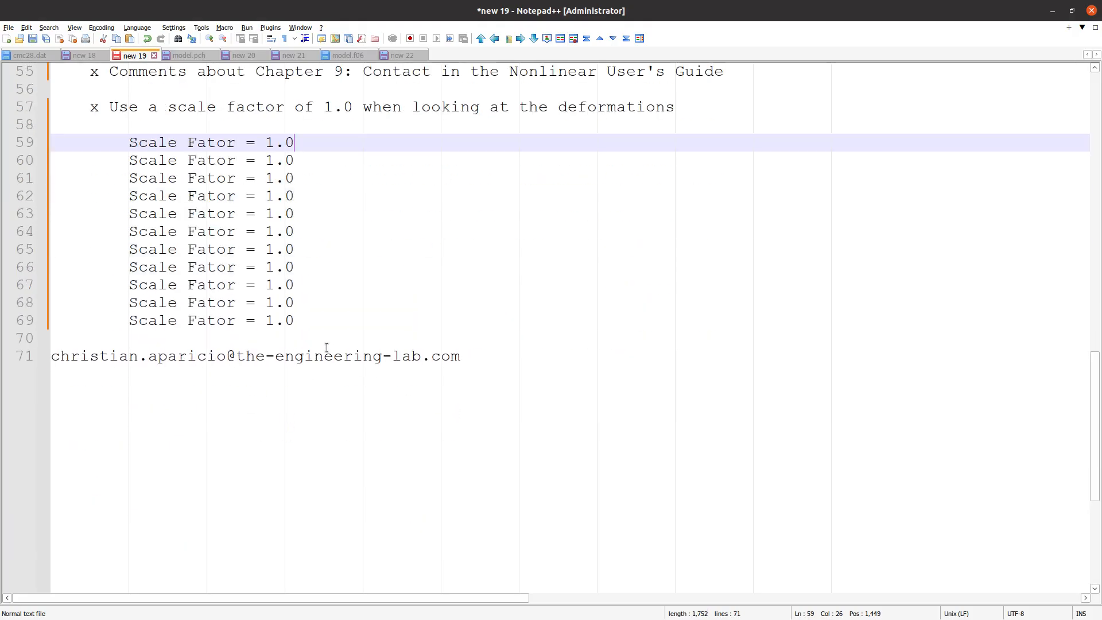
pyautogui.scroll(4, 321, 347)
pyautogui.scroll(-4, 285, 374)
pyautogui.scroll(-1, 275, 372)
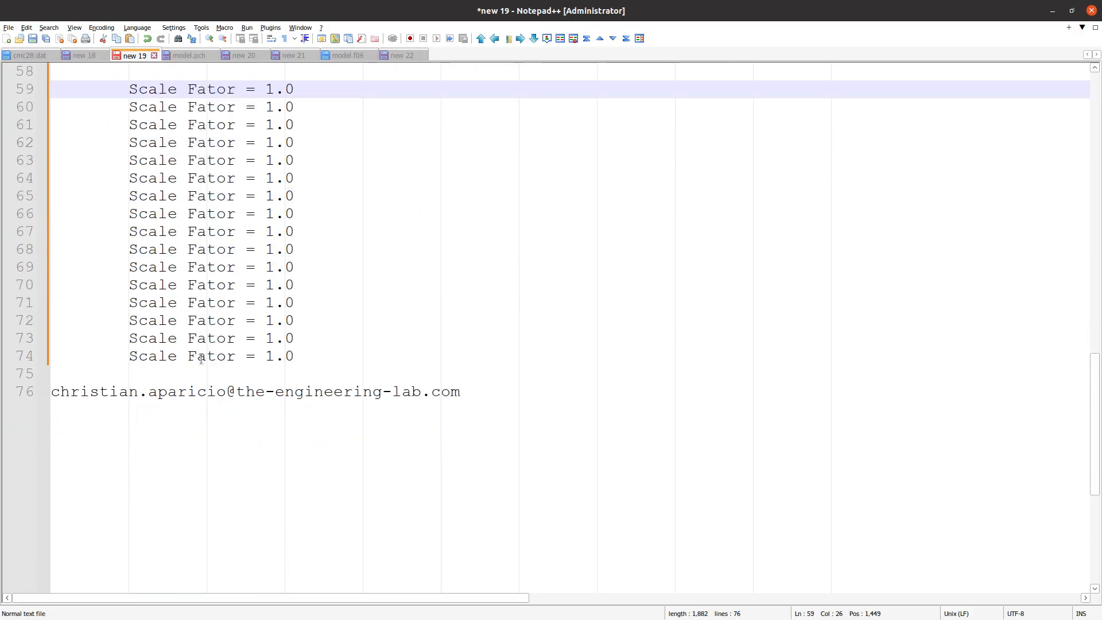
# Insert the missing "c" in all the repeated lines at once so each reads "Scale Factor = 1.0"
pyautogui.keyDown('ctrl'); pyautogui.scroll(2, 198, 356); pyautogui.keyUp('ctrl')
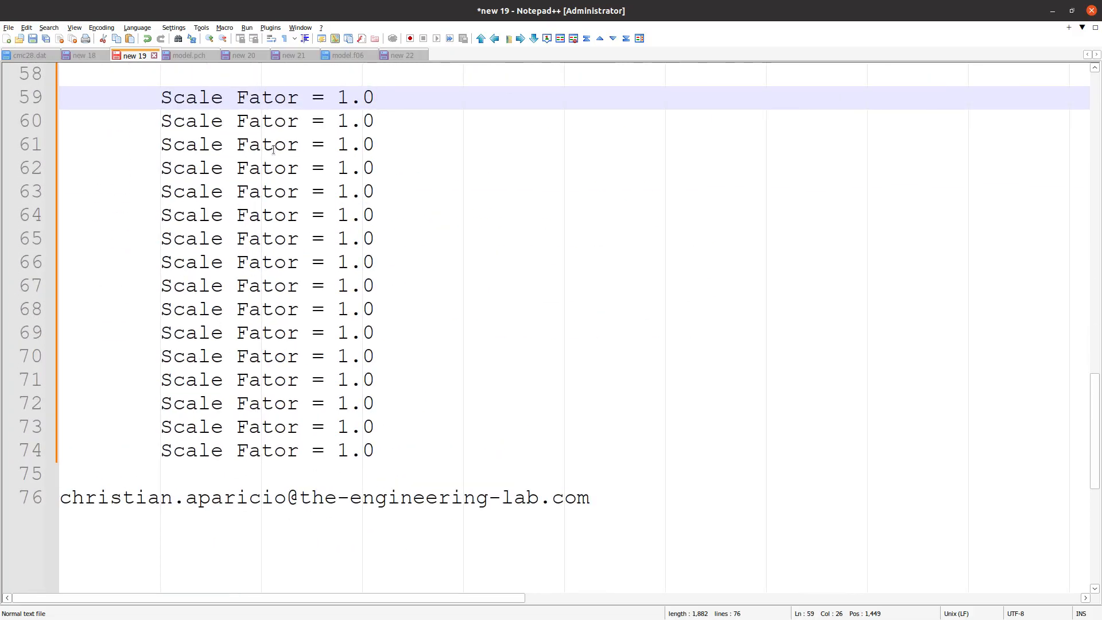
pyautogui.keyDown('alt'); pyautogui.moveTo(258, 101); pyautogui.dragTo(260, 448); pyautogui.keyUp('alt')
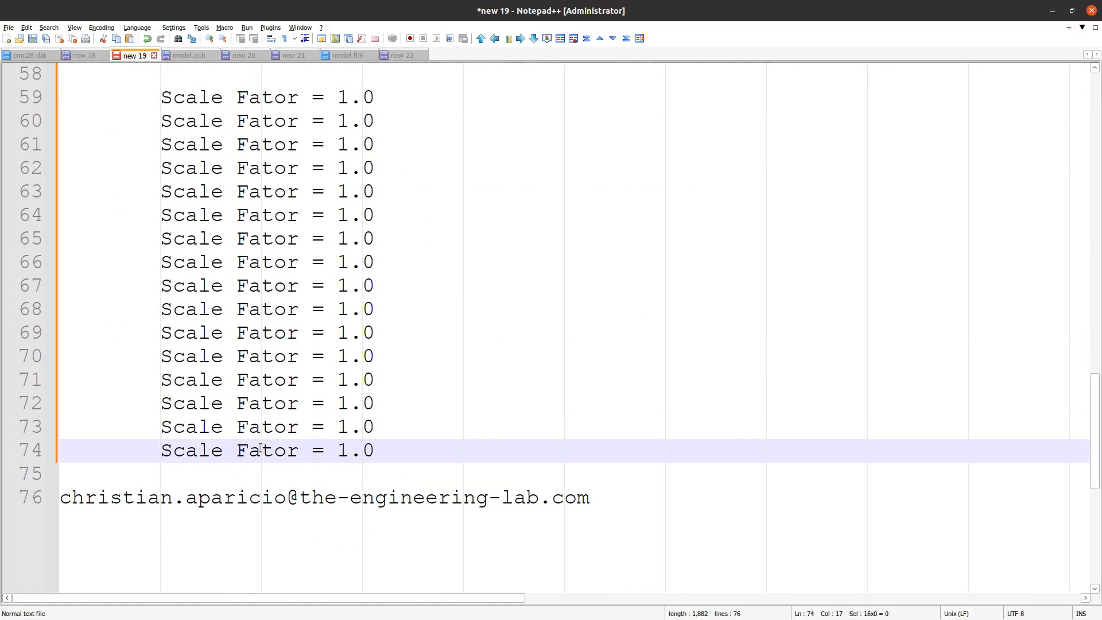
pyautogui.write('c')
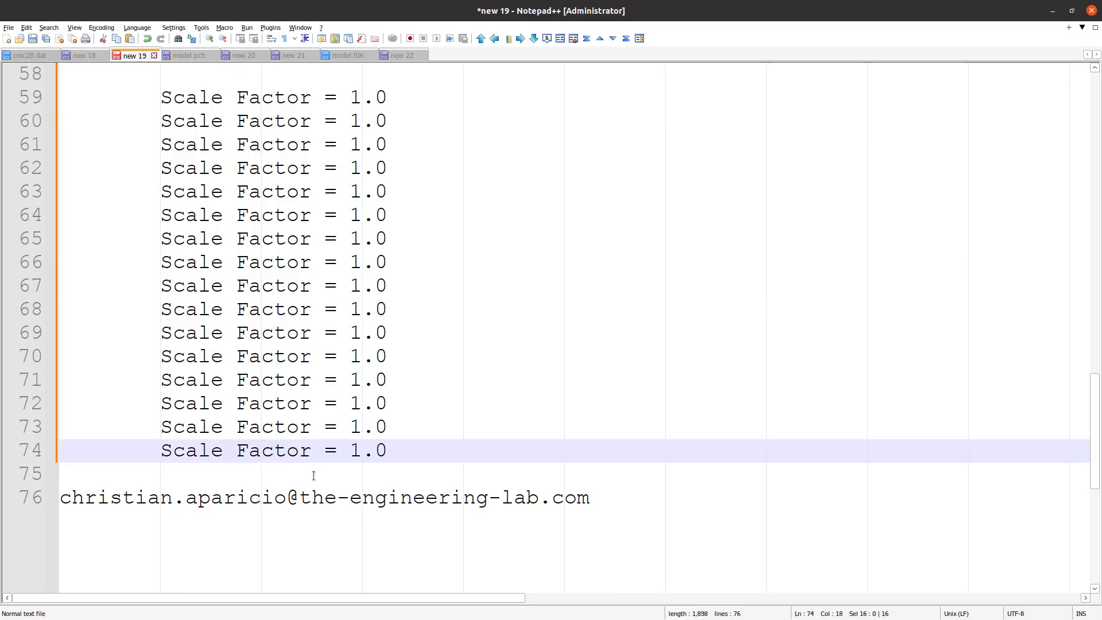
# Review the first question about seeing the permanent glue MPCs, then switch to the Viewer in Firefox and examine the MPC lines between the plates
pyautogui.keyDown('ctrl'); pyautogui.scroll(-2, 313, 475); pyautogui.keyUp('ctrl')
pyautogui.scroll(19, 314, 475)
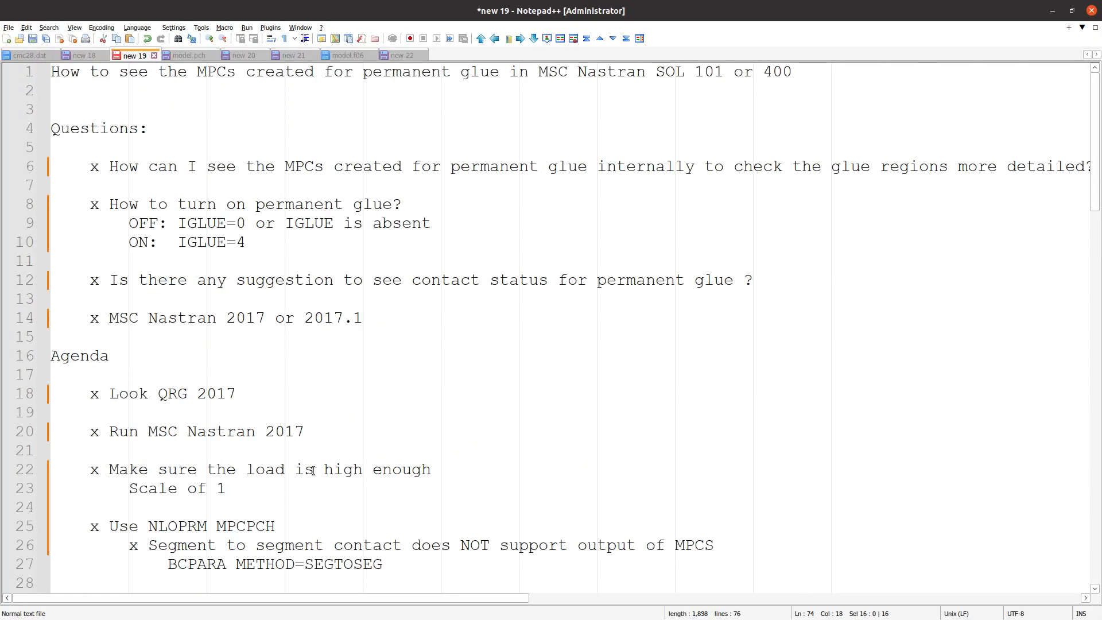
pyautogui.doubleClick(150, 167)
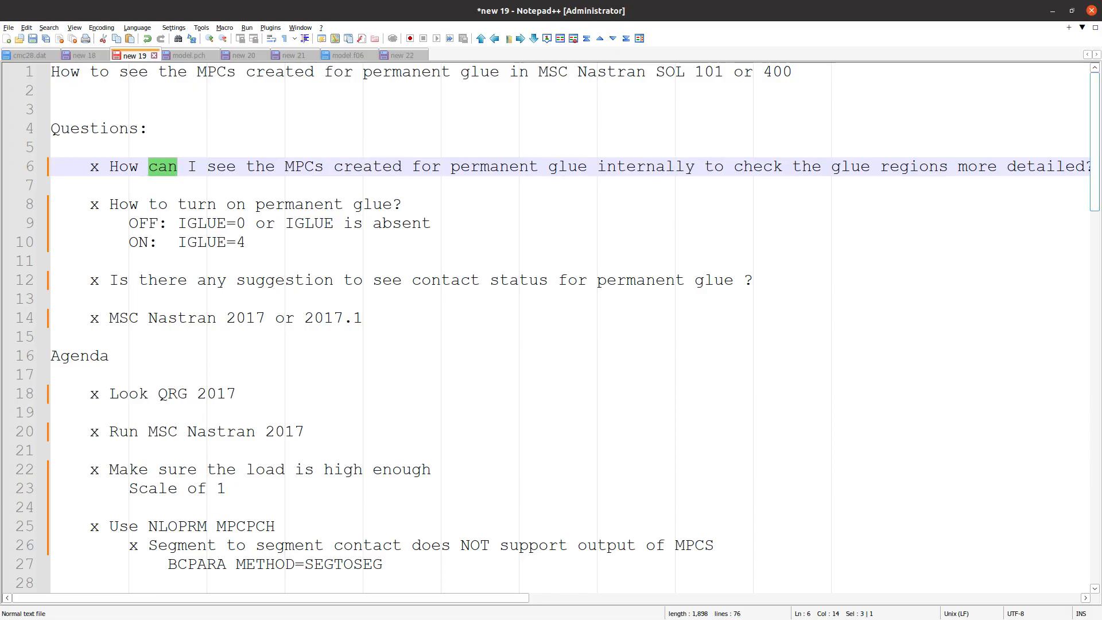
pyautogui.click(1053, 11)
pyautogui.moveTo(318, 259); pyautogui.dragTo(471, 274)
pyautogui.scroll(10, 471, 275)
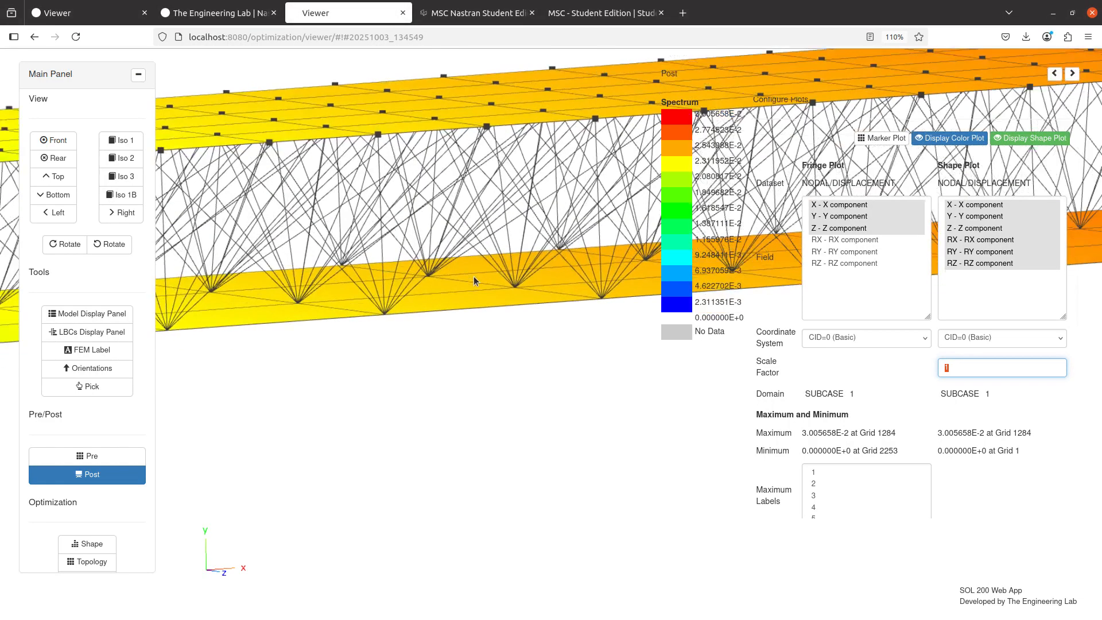
# Close the results display, open the case control command configuration in the pre-processing window, and widen that window
pyautogui.click(121, 472)
pyautogui.click(113, 454)
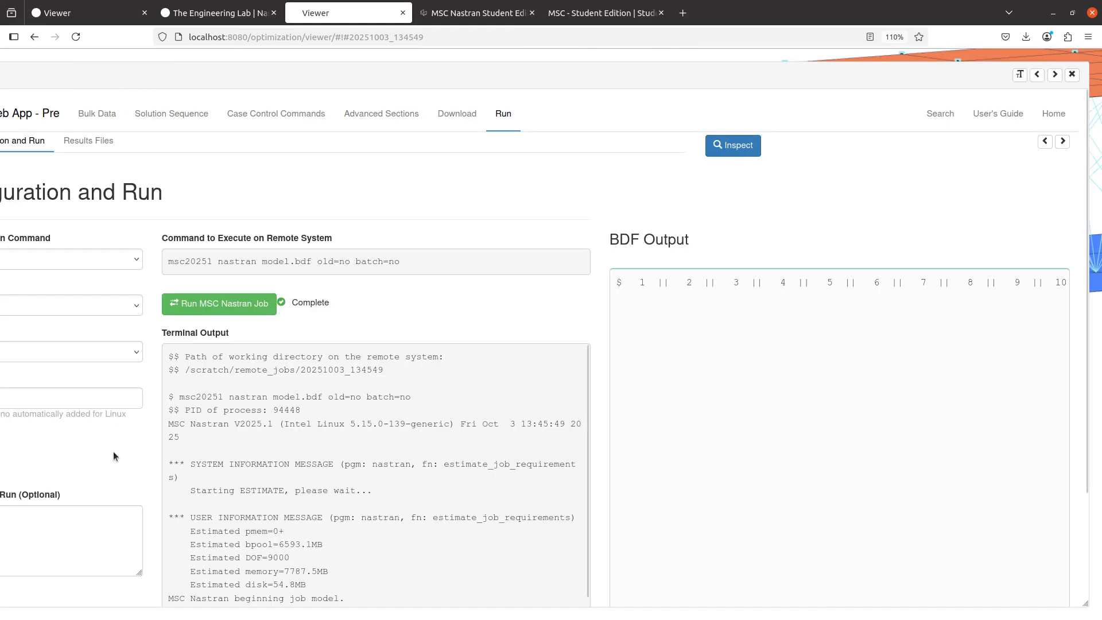
pyautogui.click(288, 114)
pyautogui.click(1065, 143)
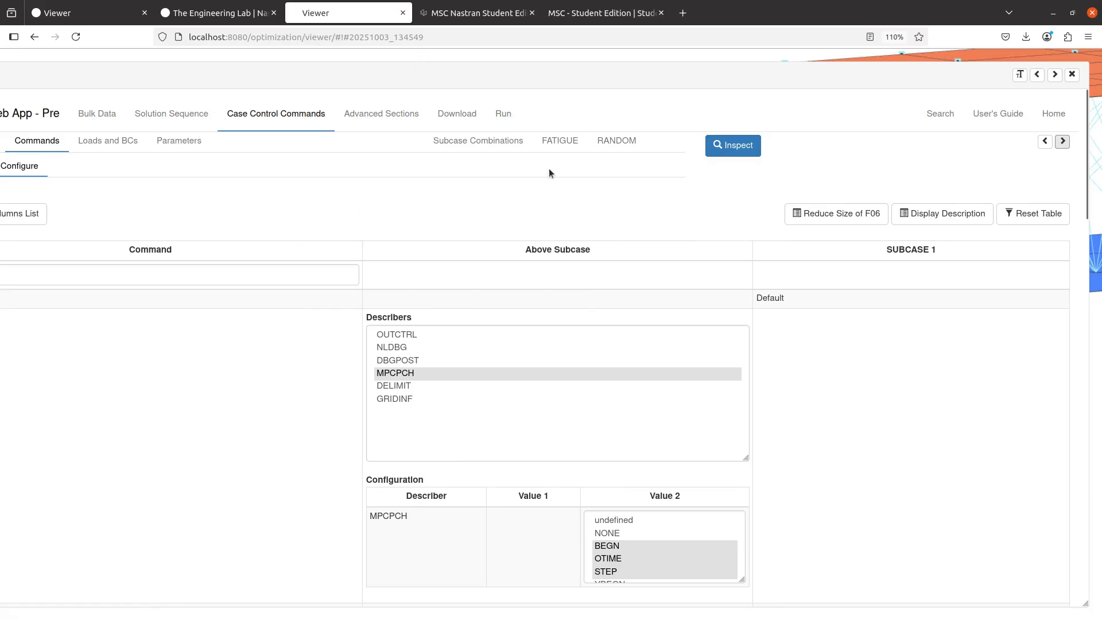
pyautogui.click(1048, 75)
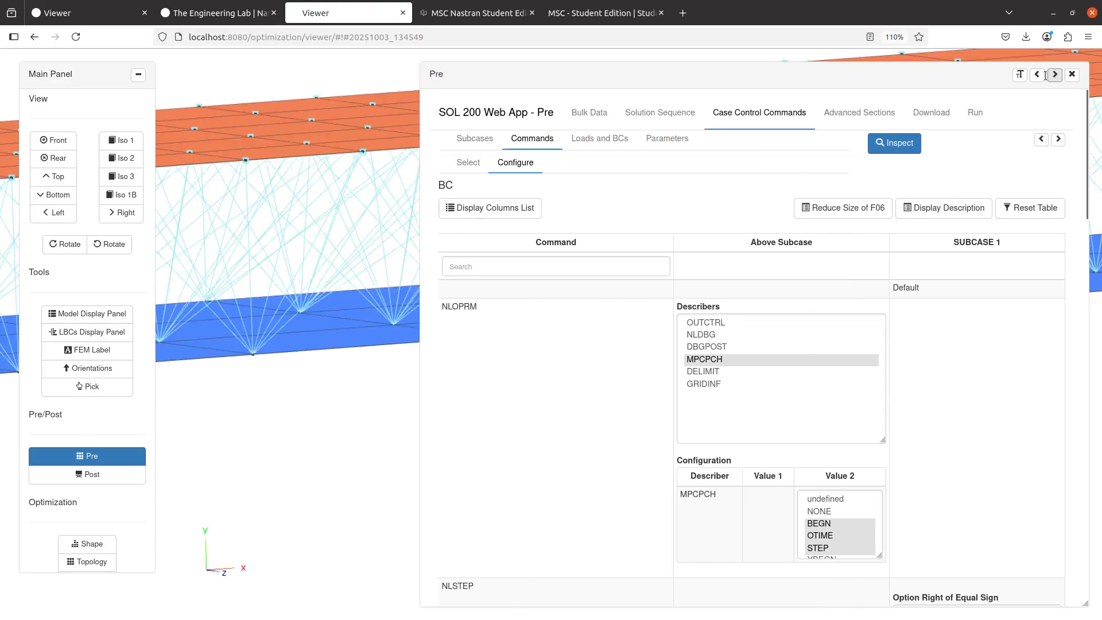
pyautogui.click(1046, 74)
# Search the case control commands for NLOPRM and examine its MPCPCH describer configuration
pyautogui.click(67, 163)
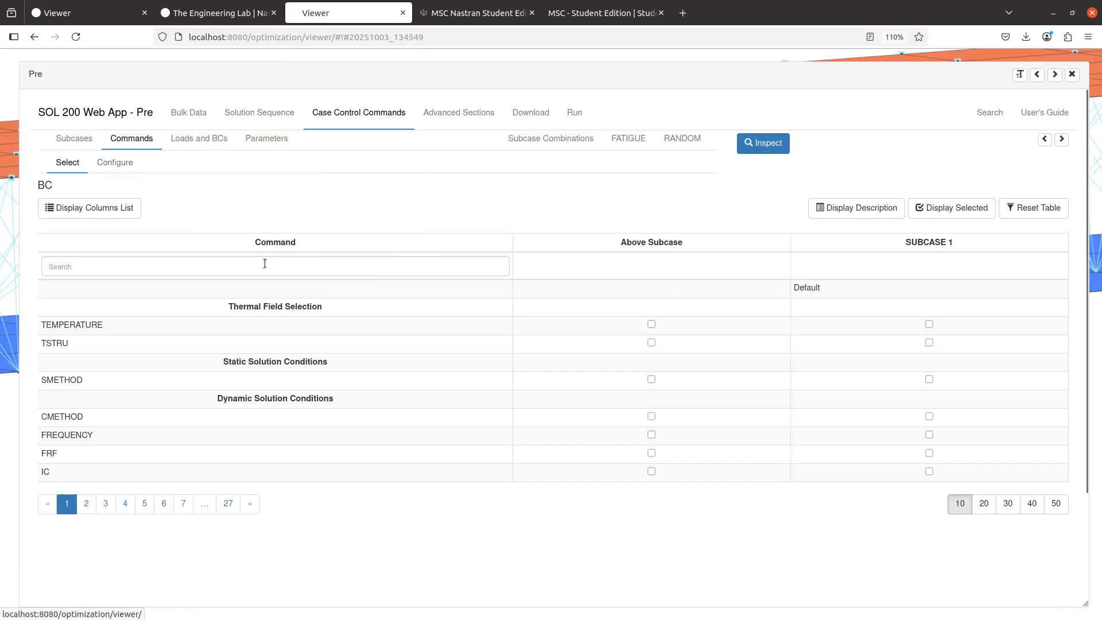
pyautogui.click(264, 263)
pyautogui.write('nloprm')
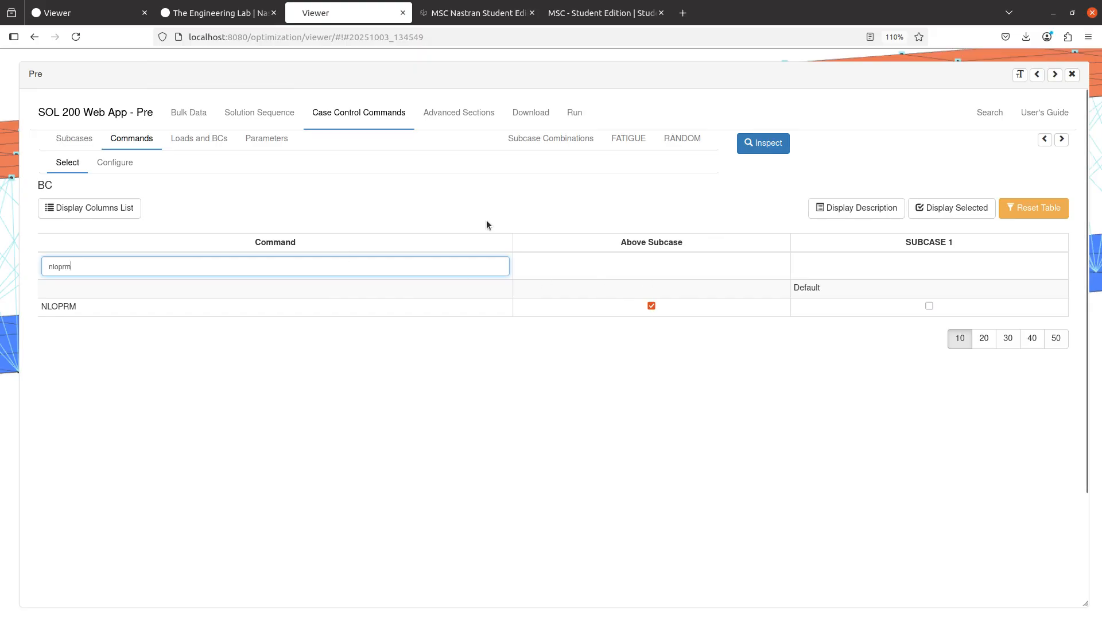
pyautogui.click(118, 165)
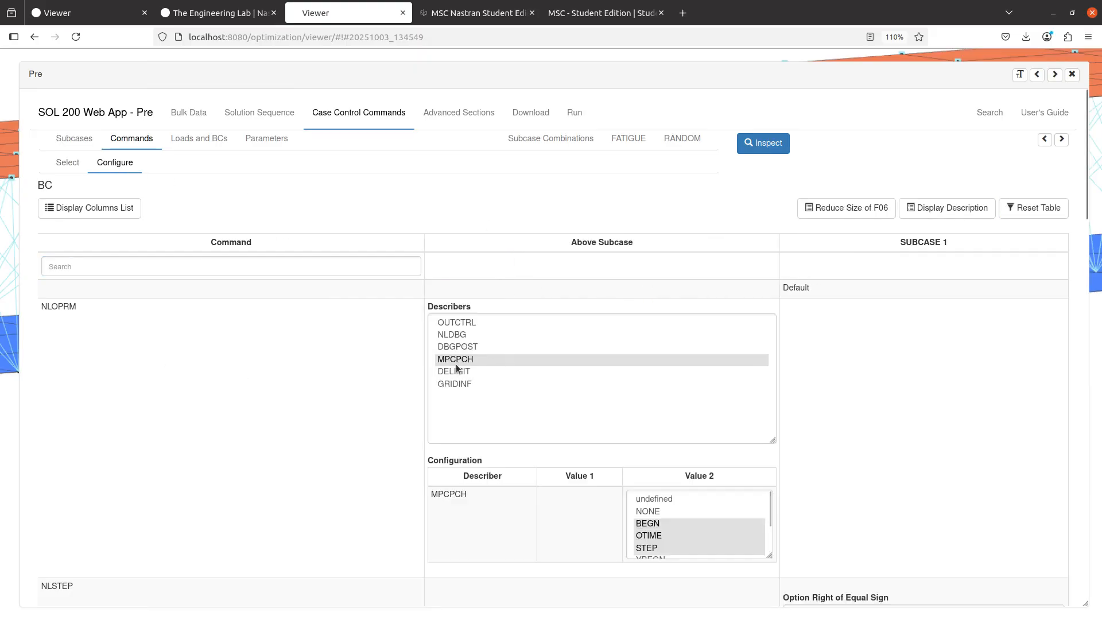
pyautogui.scroll(-3, 529, 509)
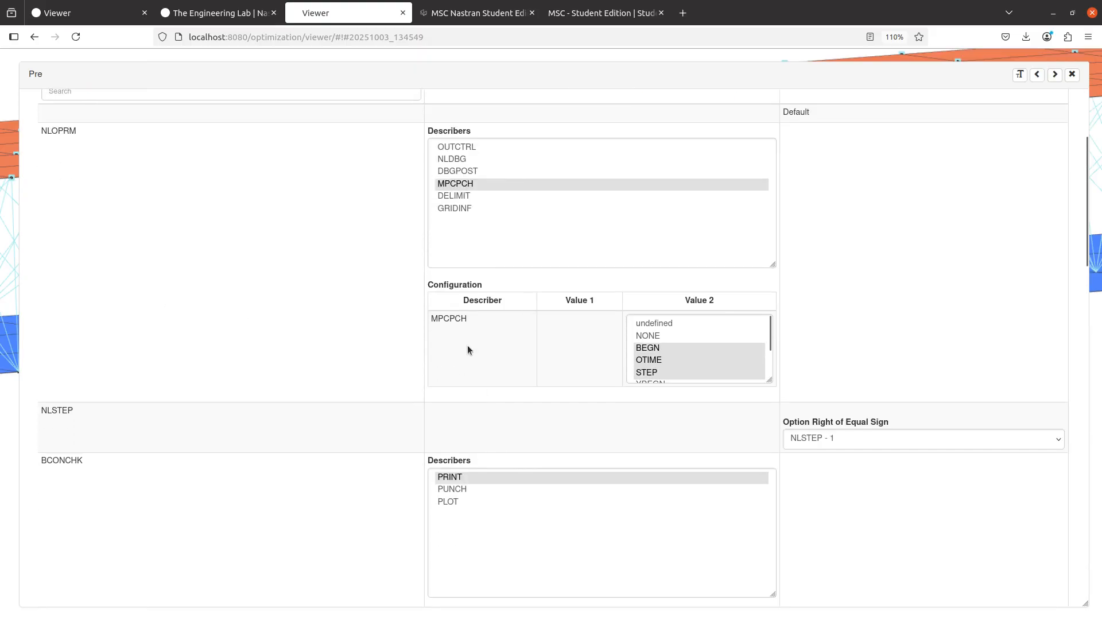
pyautogui.scroll(3, 854, 364)
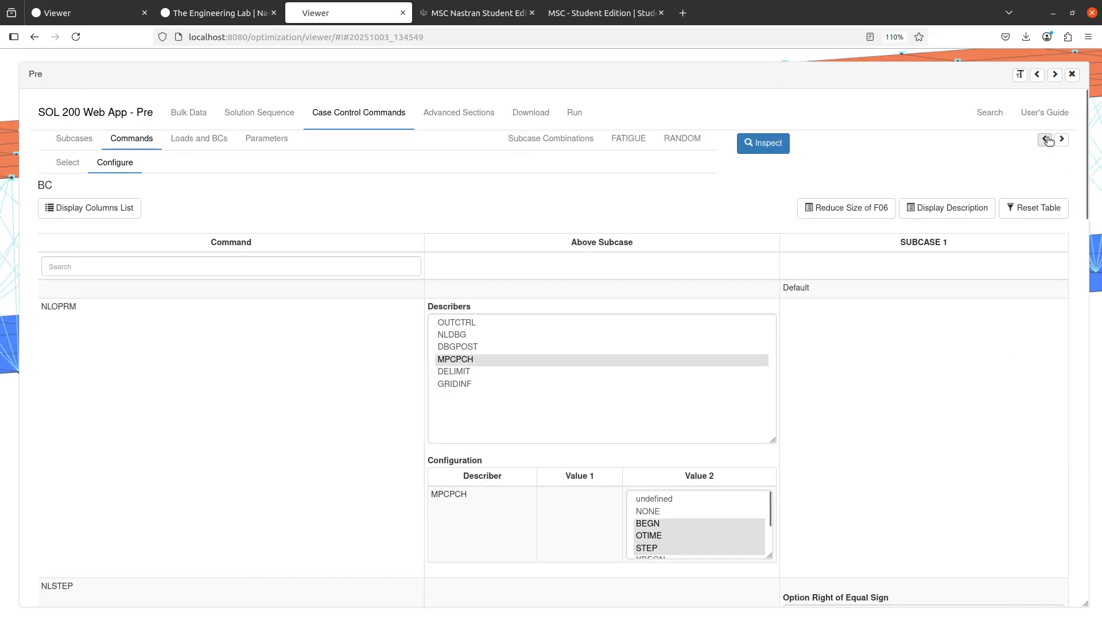
# Show the BDF output, highlight the NLOPRM MPCPCH=(BEGN,OTIME,STEP) line, then close the Pre window and examine the MPCs on the model
pyautogui.click(1048, 140)
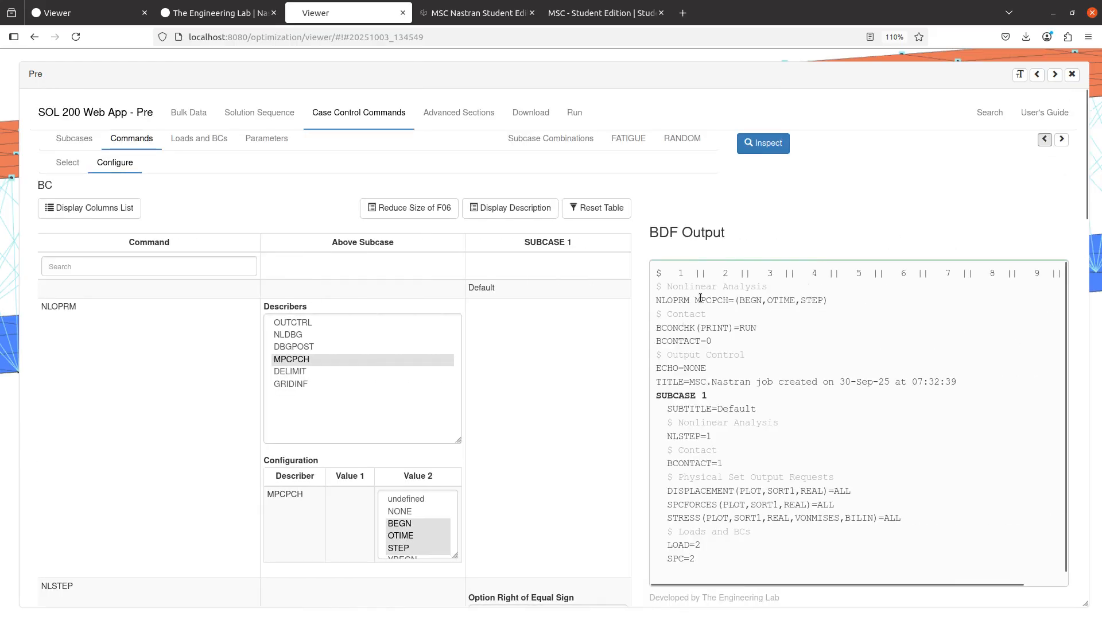
pyautogui.tripleClick(700, 298)
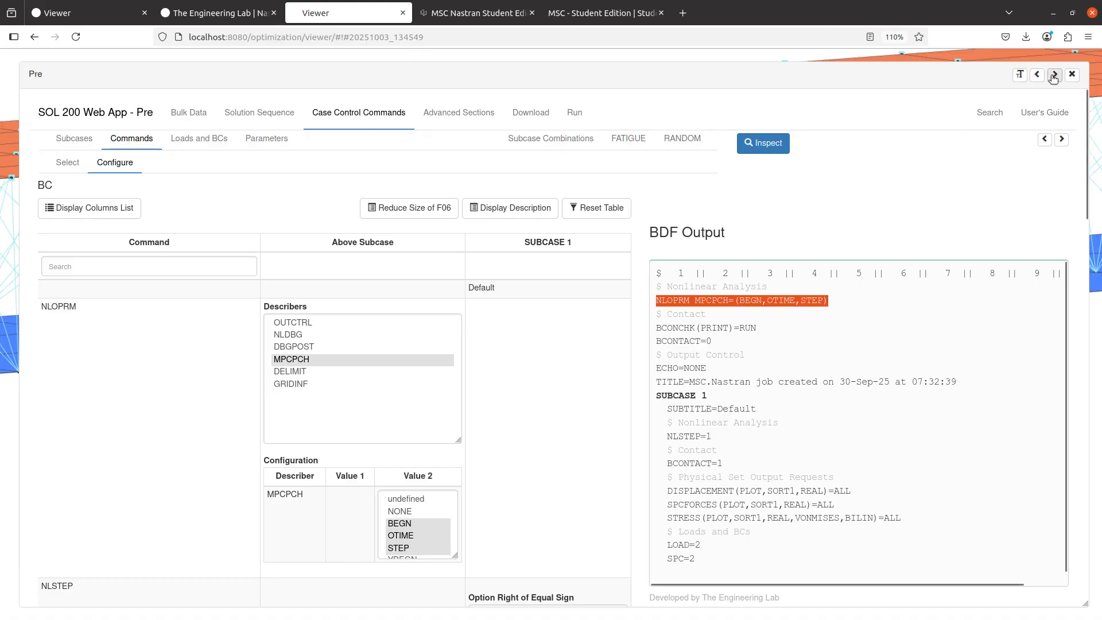
pyautogui.click(1072, 74)
pyautogui.moveTo(675, 285); pyautogui.dragTo(854, 326)
pyautogui.moveTo(763, 306); pyautogui.dragTo(744, 314)
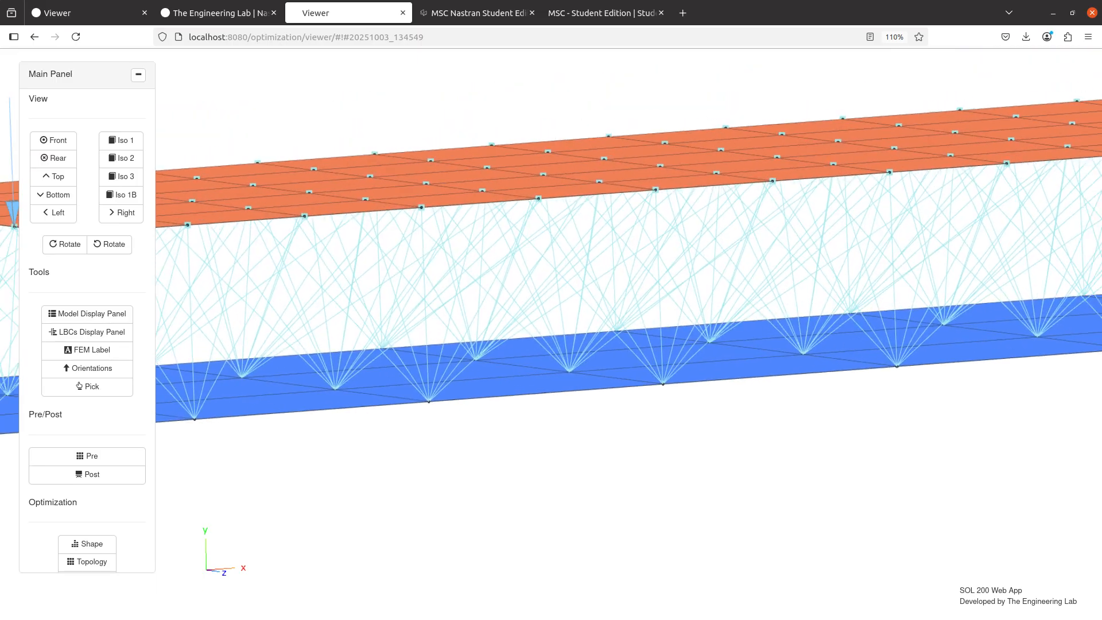
# Point out the question about turning on permanent glue in the Notepad++ notes, then open the BCONPRG bulk data entries in the Firefox Viewer
pyautogui.hotkey('alt', 'Tab')
pyautogui.click(236, 205)
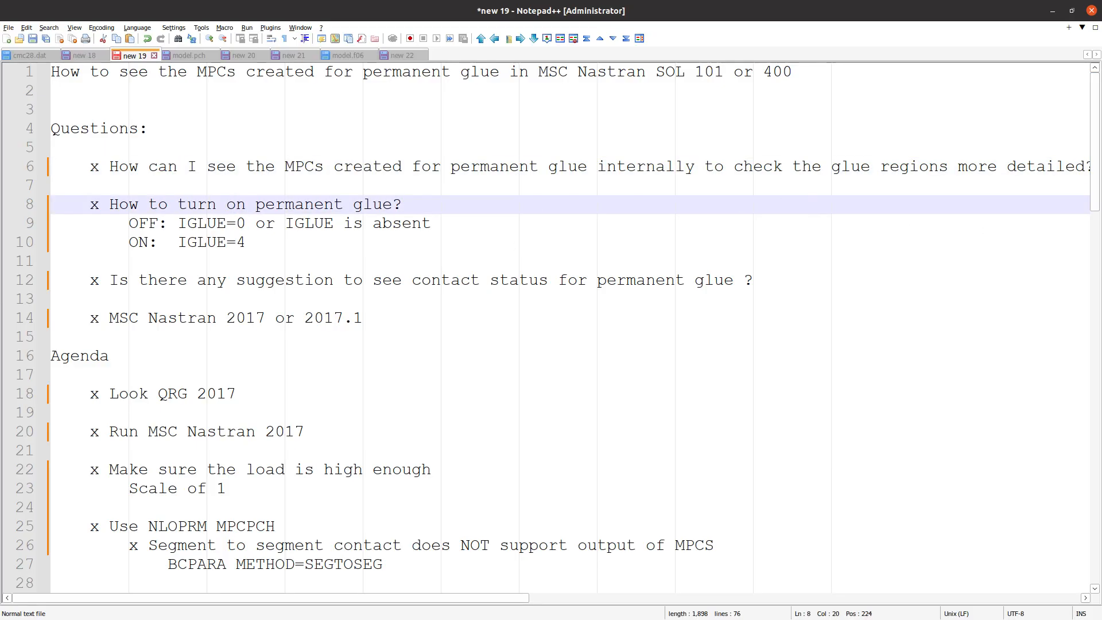
pyautogui.hotkey('alt', 'Tab')
pyautogui.click(87, 456)
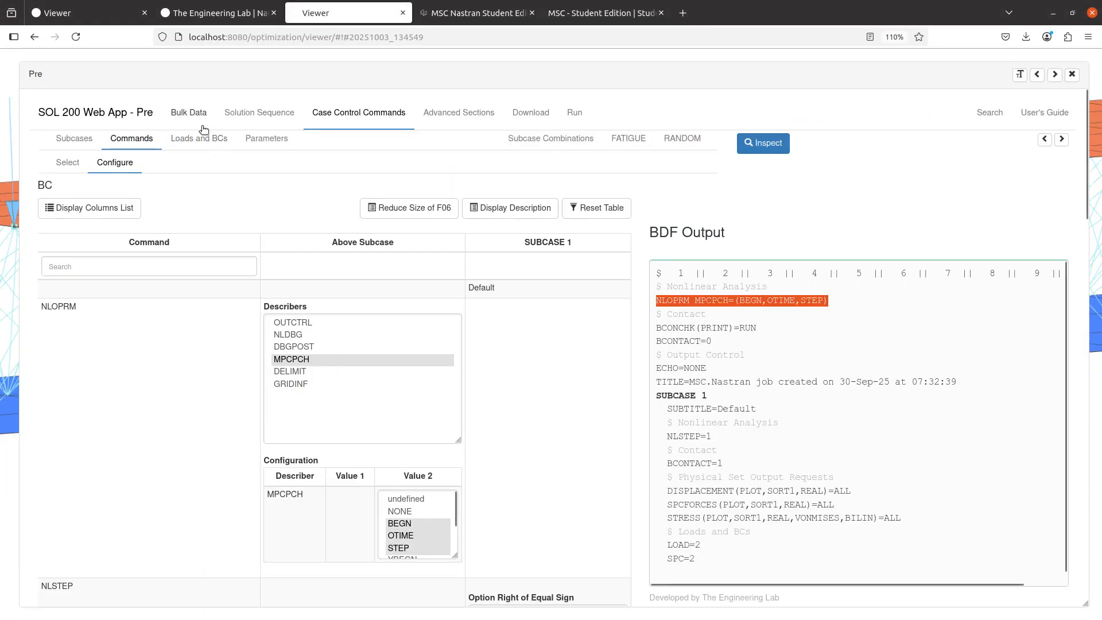
pyautogui.click(202, 130)
pyautogui.click(197, 141)
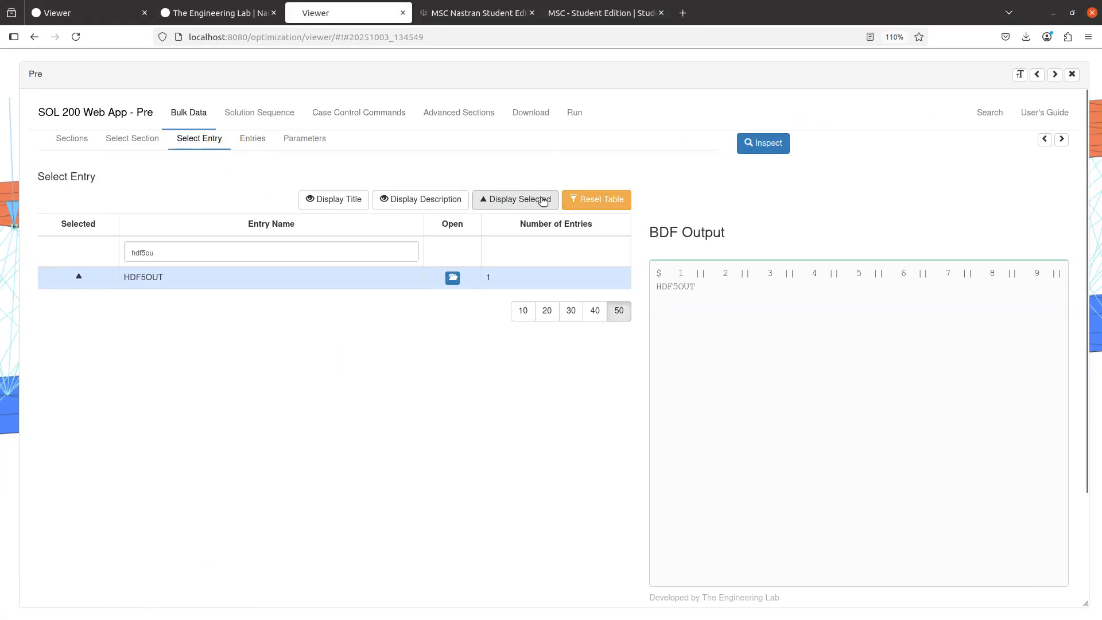
pyautogui.click(515, 199)
pyautogui.click(143, 321)
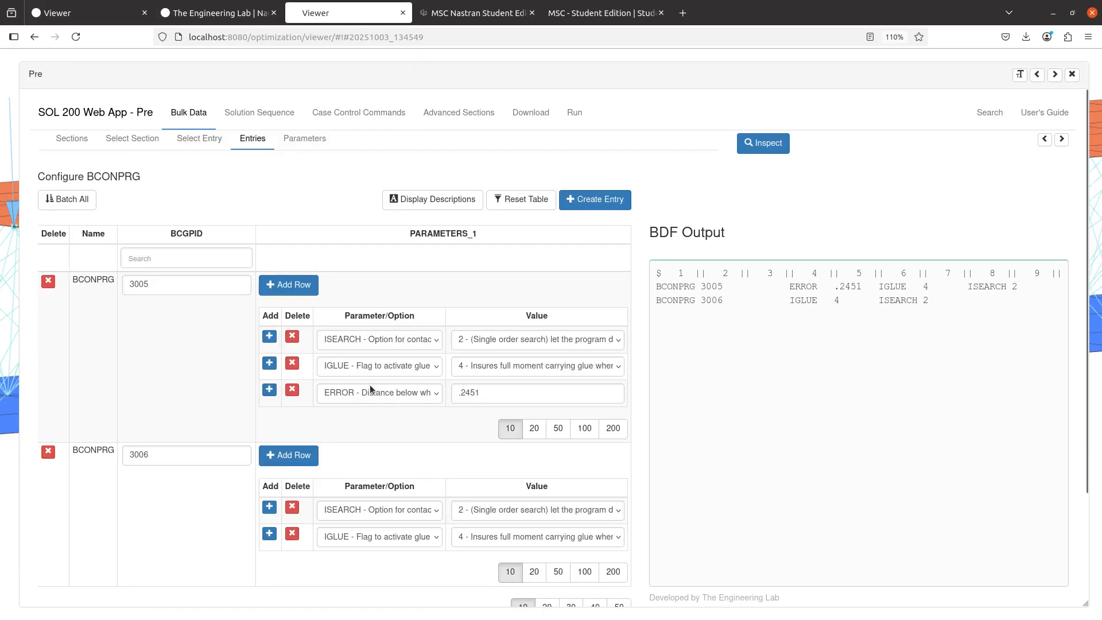
# Set IGLUE of BCONPRG 3005 to "0 - No glue option (Default)", then delete its IGLUE row
pyautogui.click(369, 364)
pyautogui.click(368, 365)
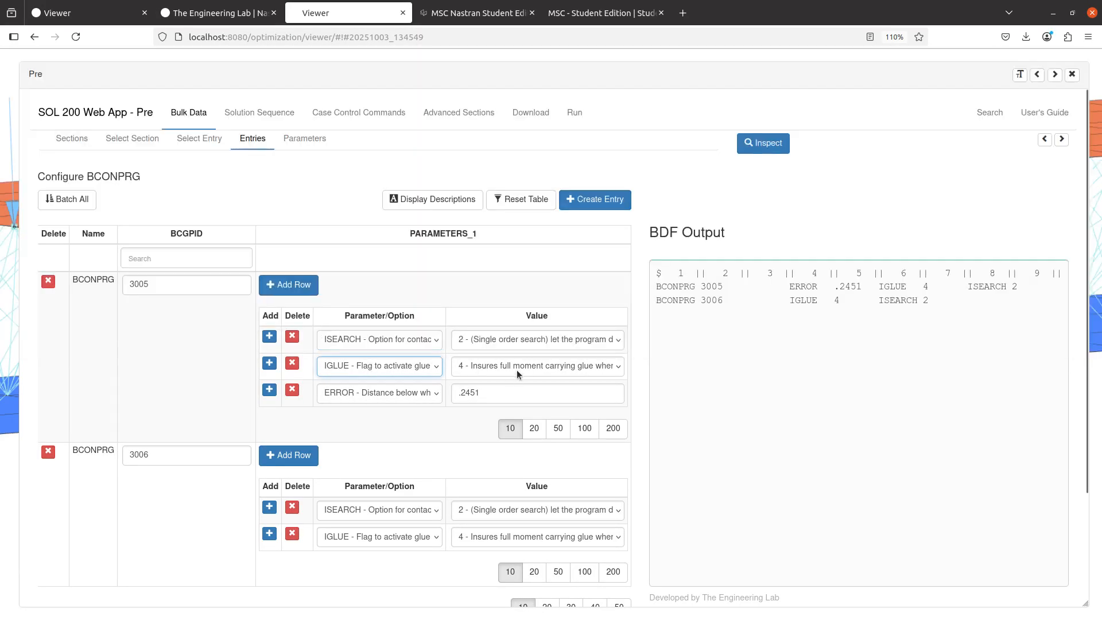
pyautogui.click(421, 367)
pyautogui.click(421, 367)
pyautogui.click(467, 364)
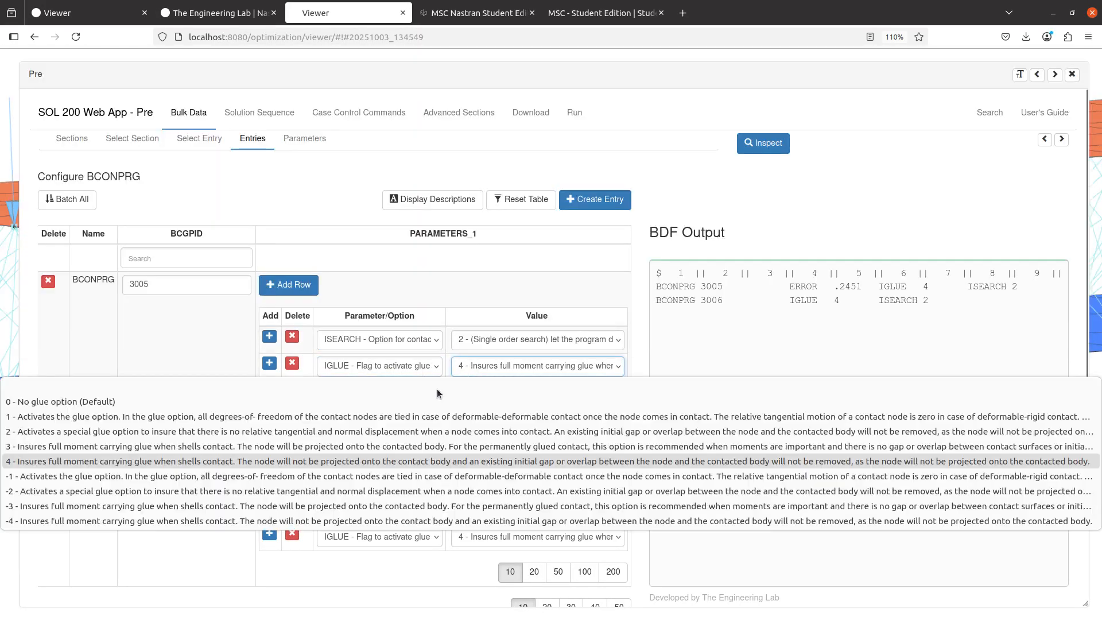
pyautogui.click(291, 401)
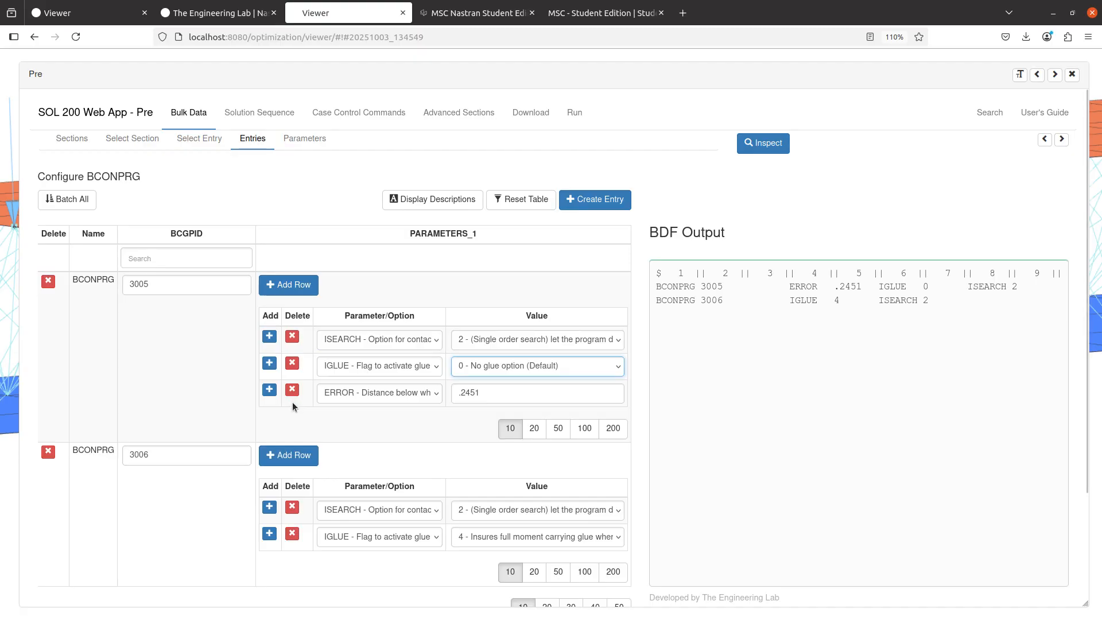
pyautogui.click(292, 364)
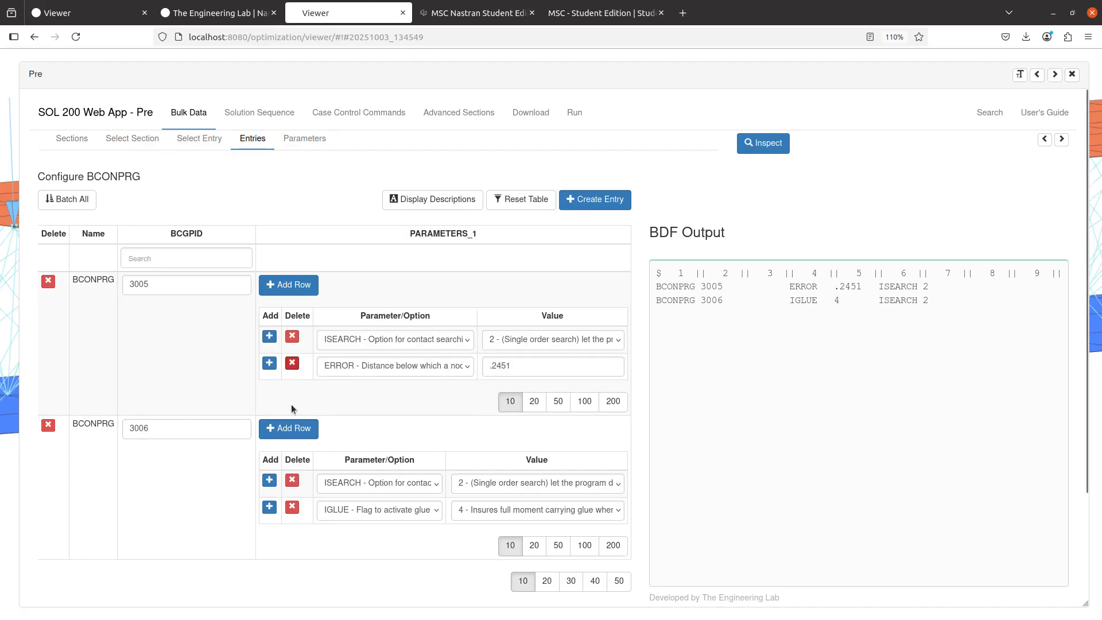
# Add a parameter row to BCONPRG 3005 for IGLUE and set its value to option 4, full moment carrying glue
pyautogui.click(298, 287)
pyautogui.click(343, 395)
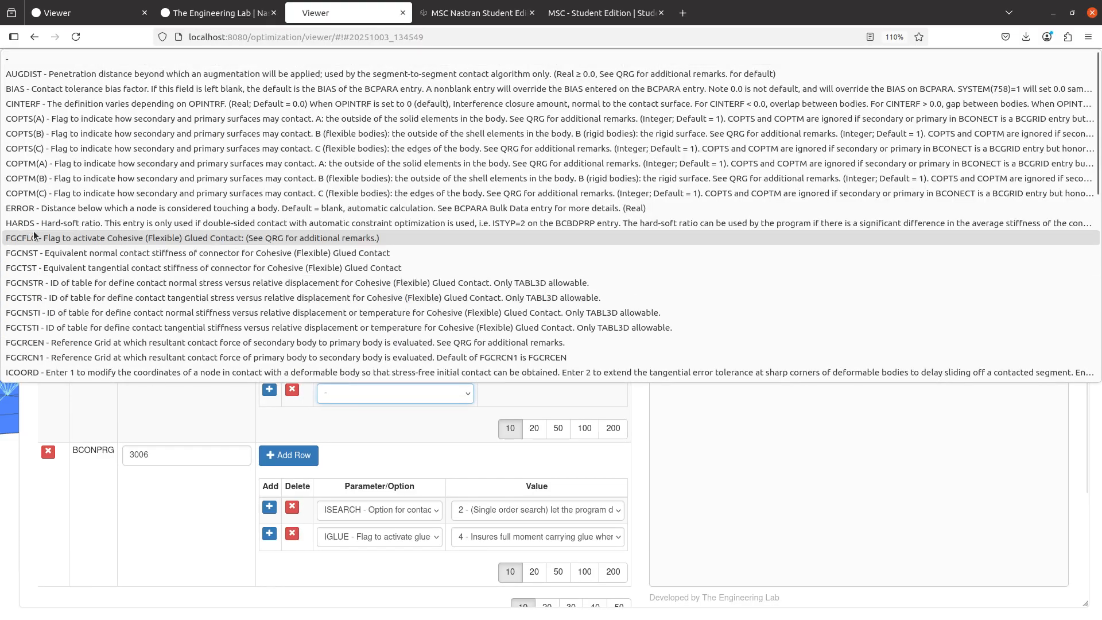
pyautogui.scroll(-10, 34, 231)
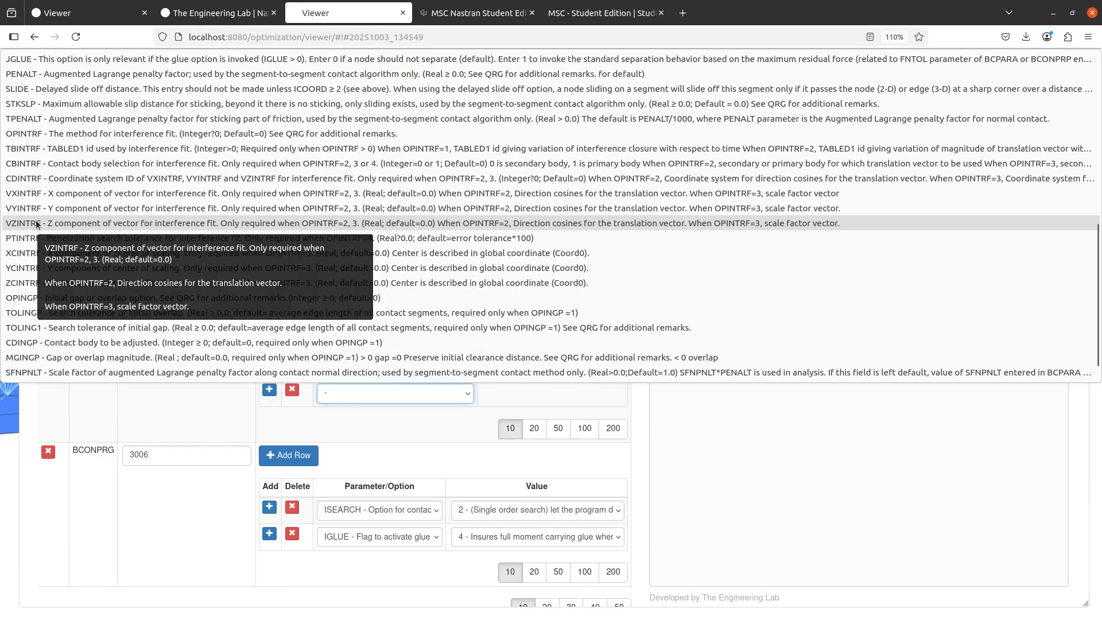
pyautogui.scroll(2, 37, 225)
pyautogui.click(52, 119)
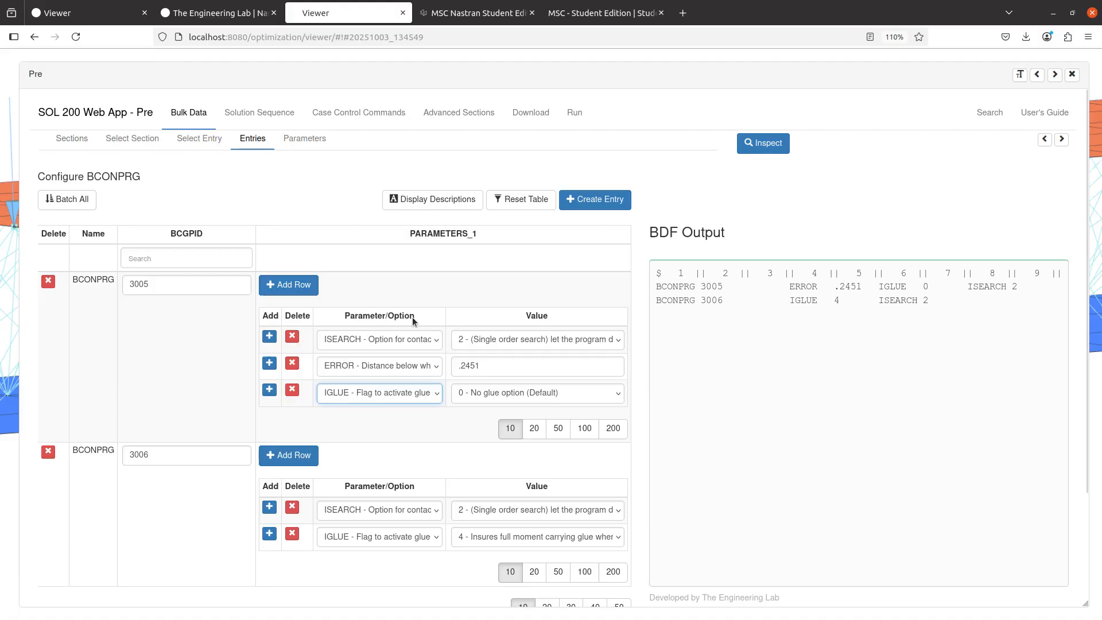
pyautogui.click(528, 392)
pyautogui.click(56, 489)
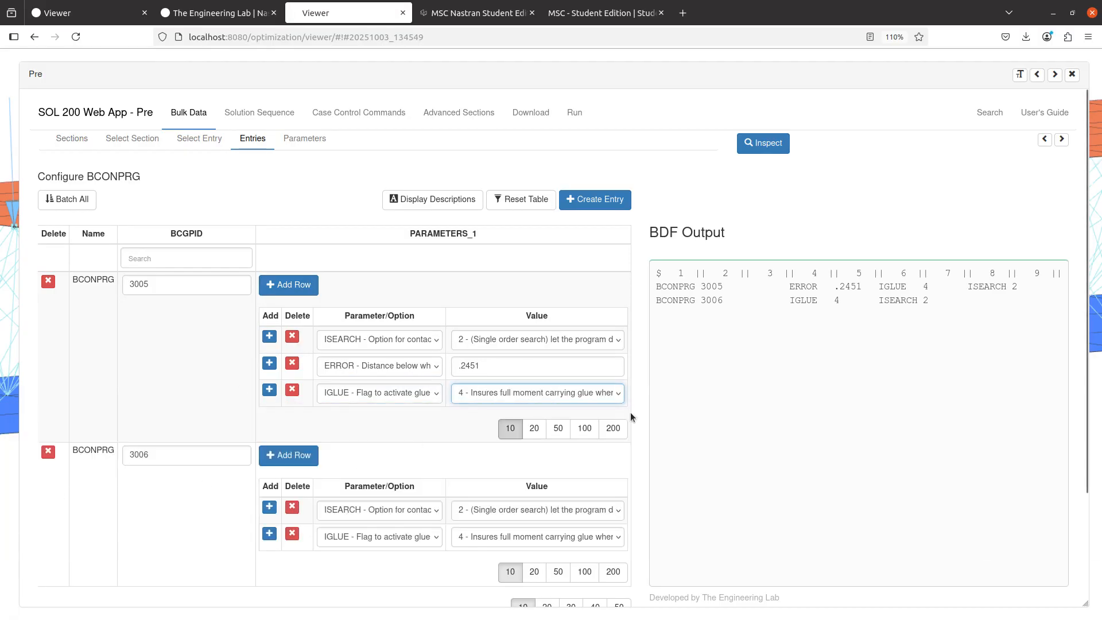
pyautogui.click(743, 405)
# Switch to the Notepad++ notes and highlight the contact status question and the "MSC Nastran 2017 or 2017.1" line
pyautogui.hotkey('alt', 'Tab')
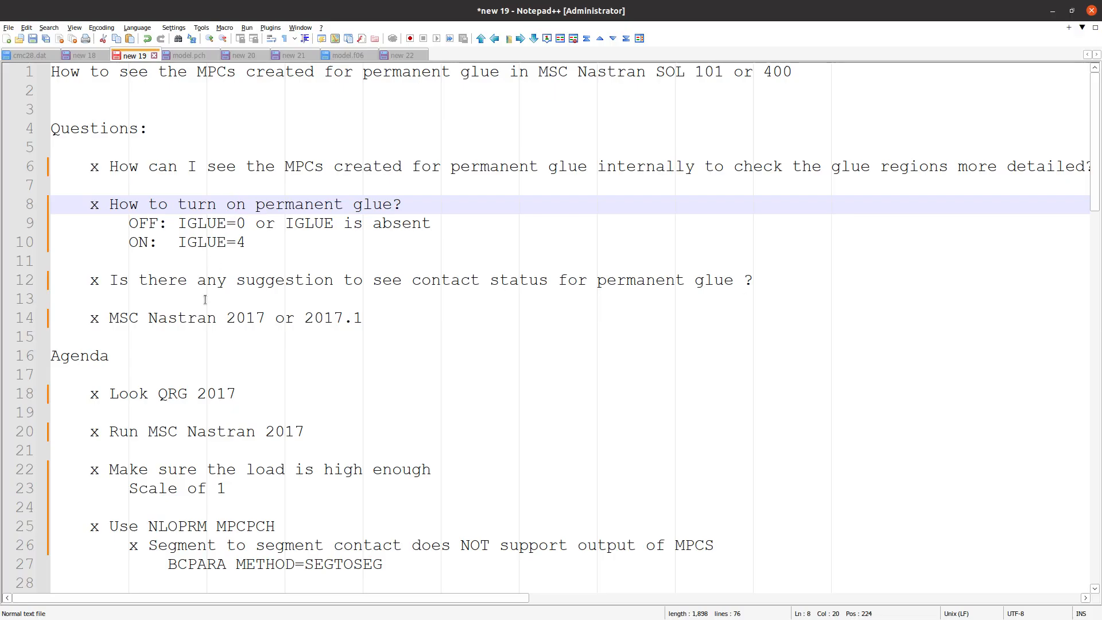
pyautogui.tripleClick(225, 287)
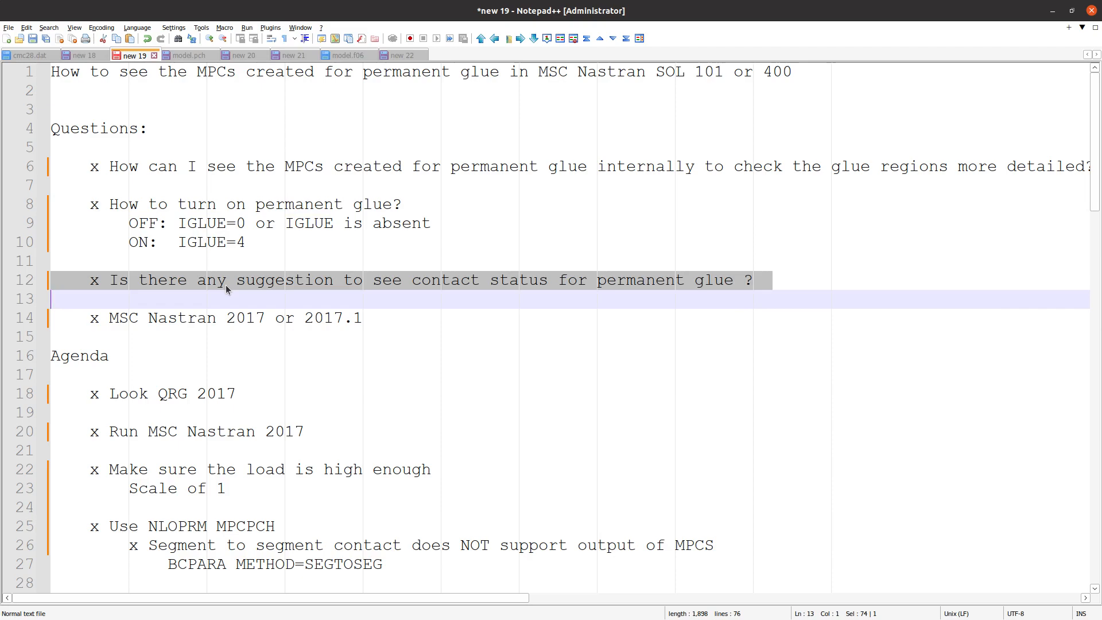
pyautogui.tripleClick(201, 317)
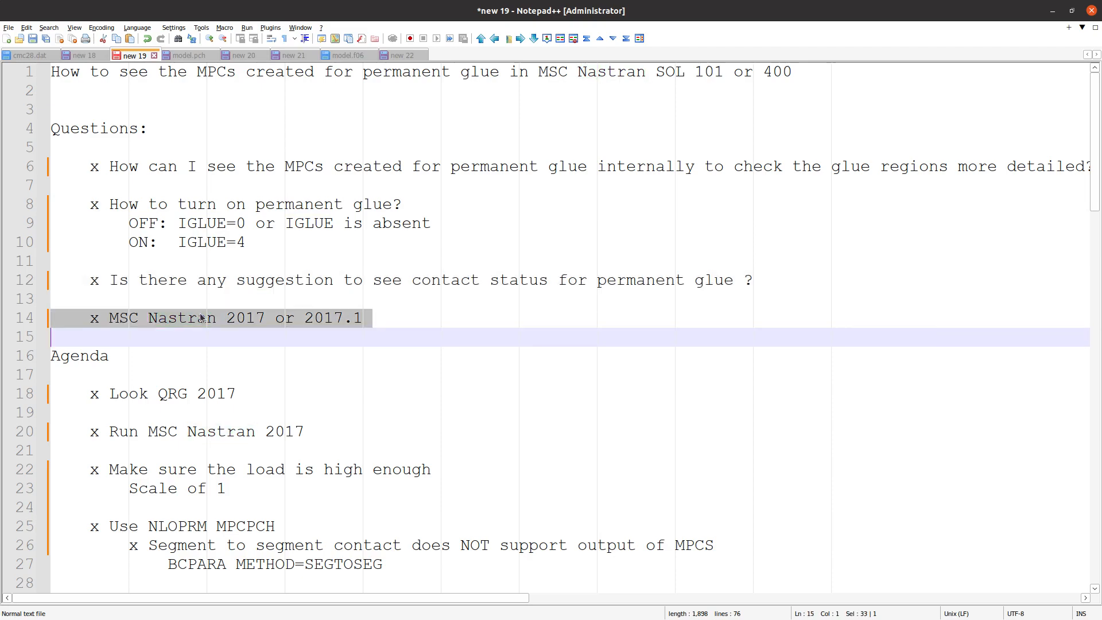
# Go to the end of the notes and point out the contact e-mail address on the last line
pyautogui.scroll(-14, 163, 333)
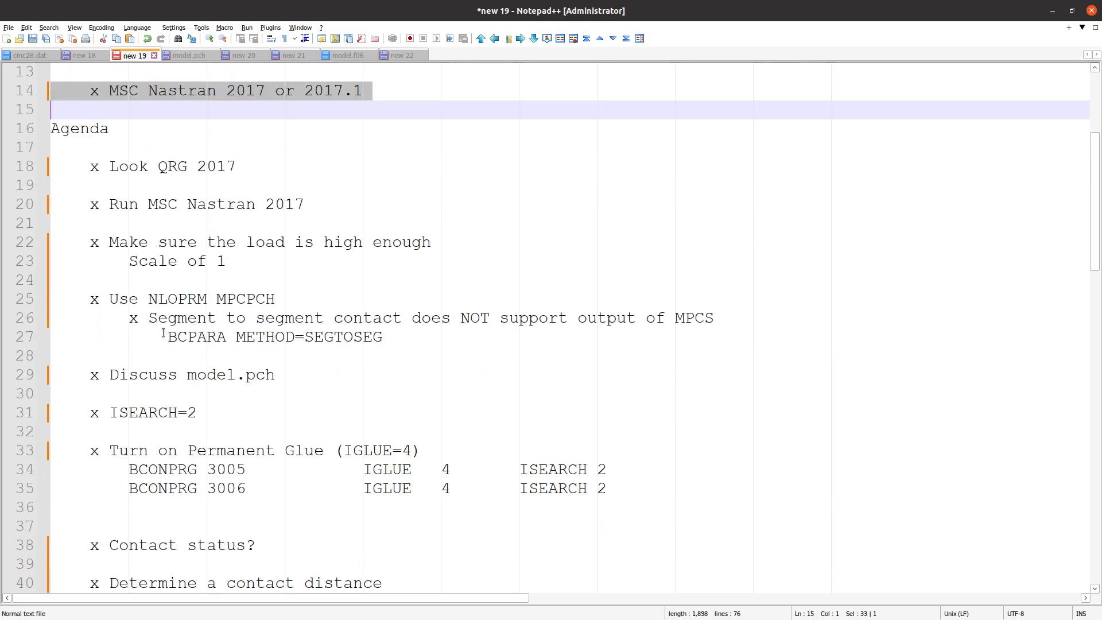
pyautogui.scroll(-8, 163, 333)
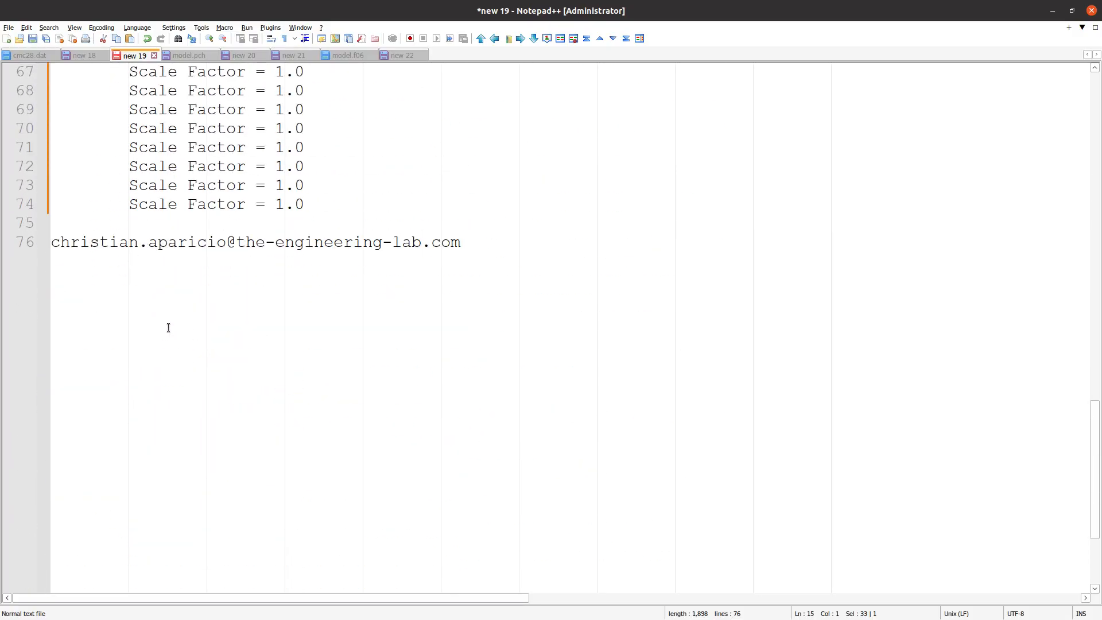
pyautogui.scroll(3, 168, 327)
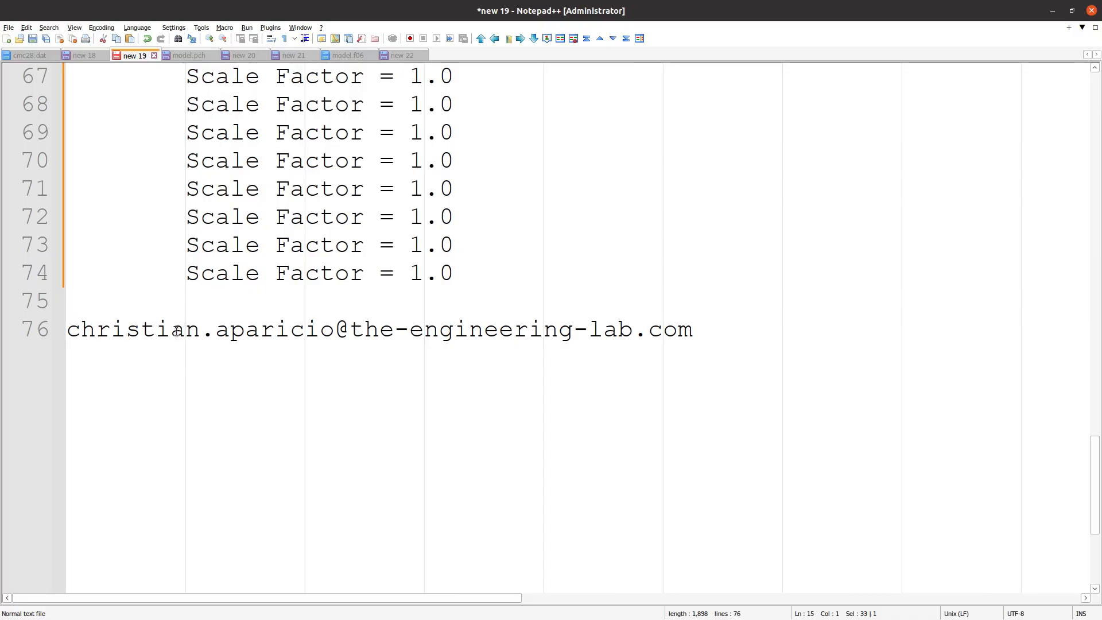
pyautogui.doubleClick(176, 331)
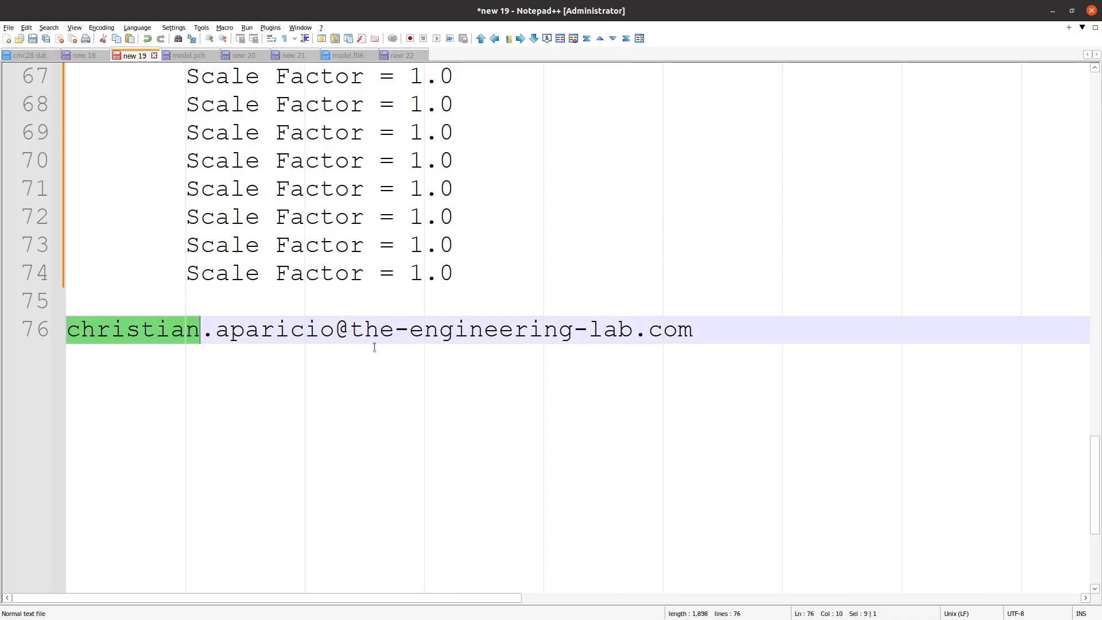
pyautogui.click(727, 356)
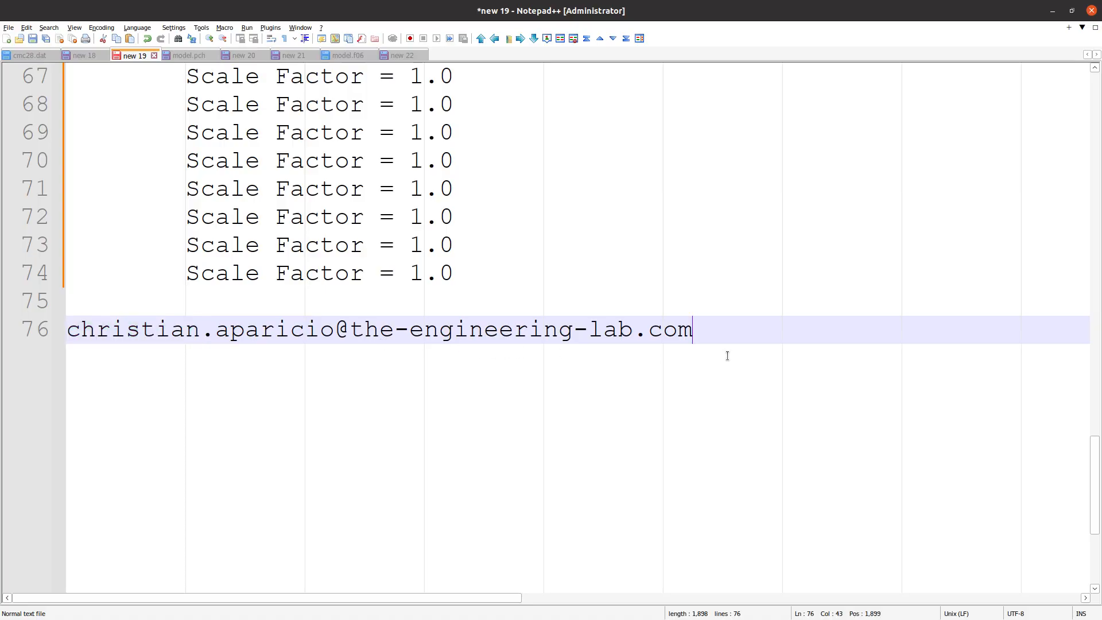